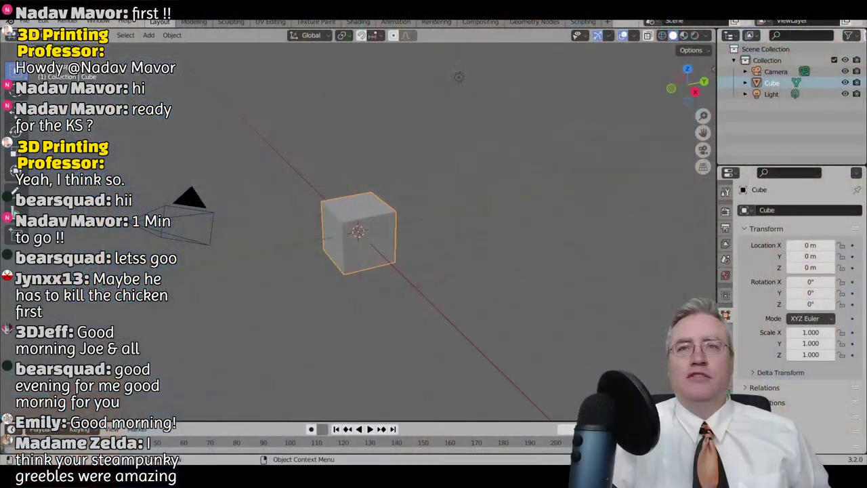
- Delete all the default scene objects: the cube, camera and light
left_click(473, 167)
scroll(475, 161, "up", 1)
scroll(471, 114, "down", 3)
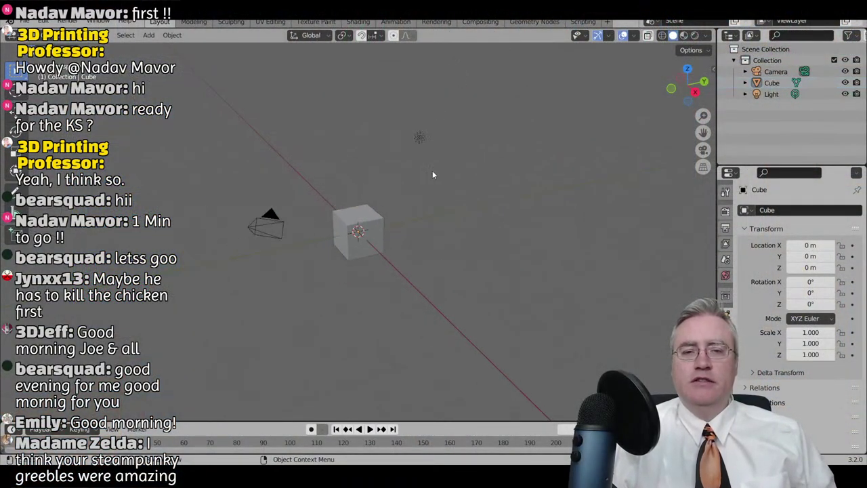
middle_click_drag(433, 170, 492, 175)
key("a")
key("x")
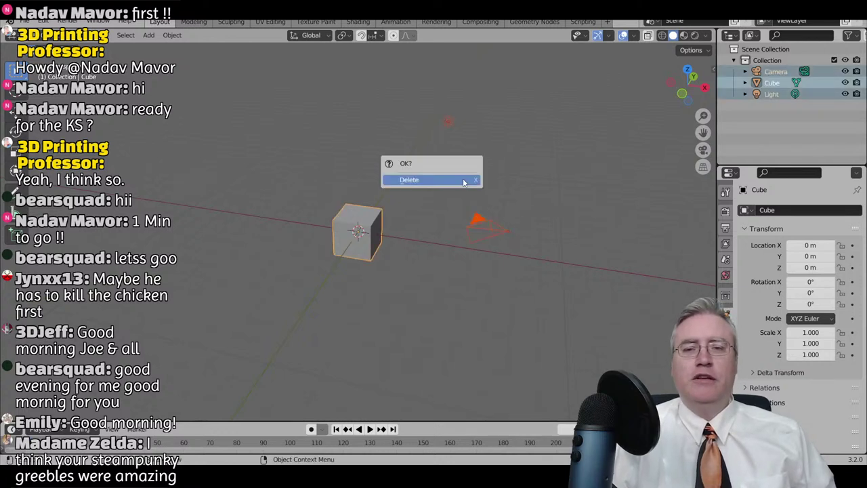
left_click(400, 180)
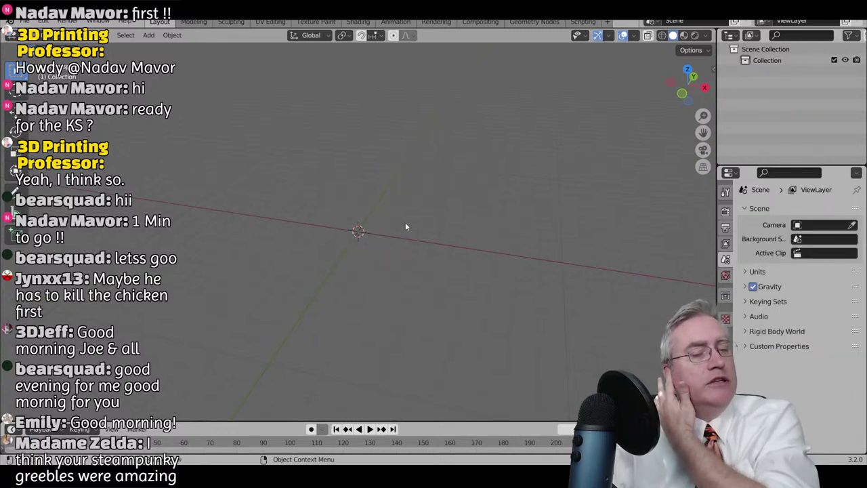
- Show the viewport sidebar with the active tool options, checking its view settings on the way
key("n")
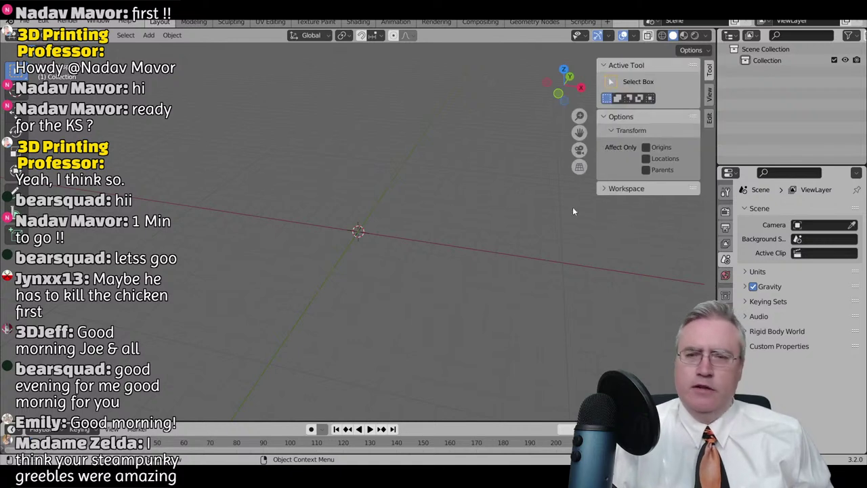
left_click(710, 97)
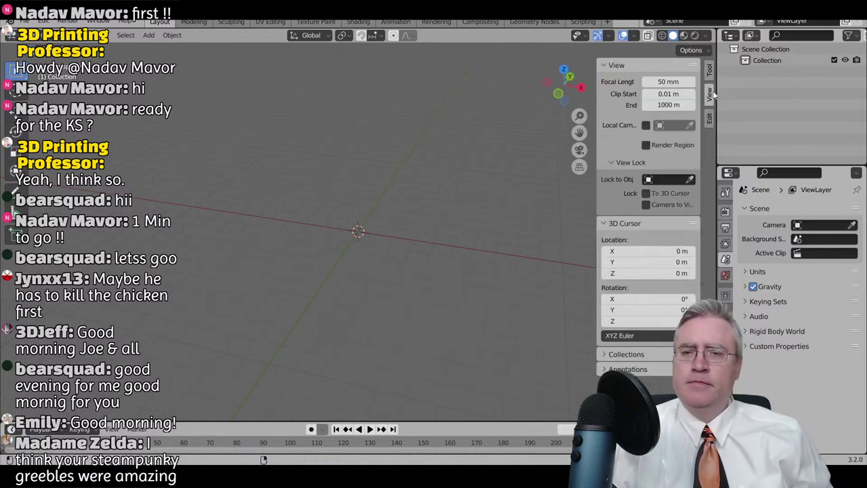
left_click(709, 72)
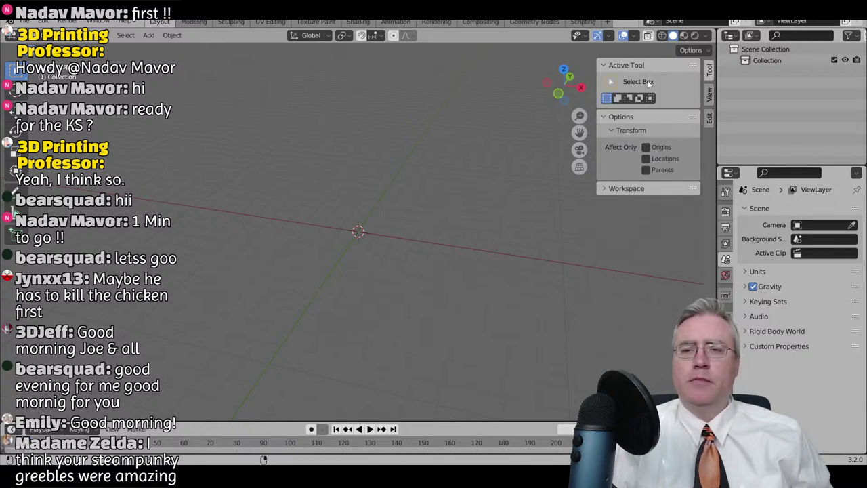
- Start appending from the PrintABlok Source folder and open the Collection data of 000 Plates.blend
left_click(24, 21)
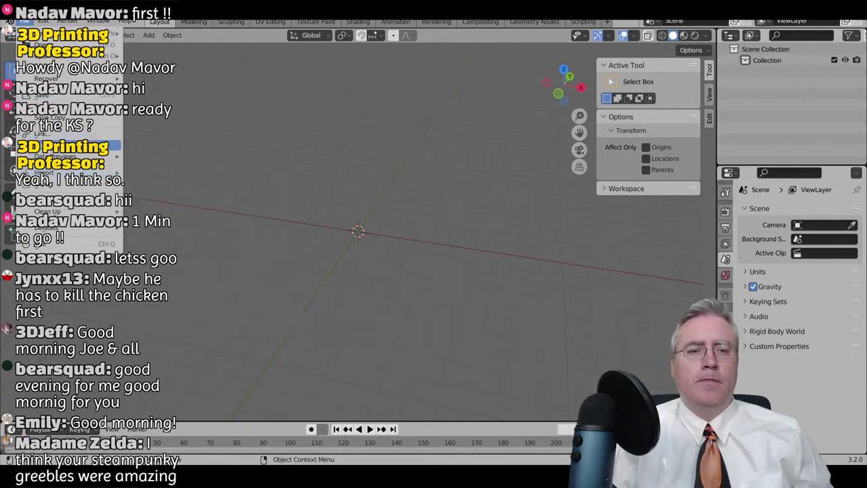
left_click(68, 145)
scroll(203, 217, "down", 3)
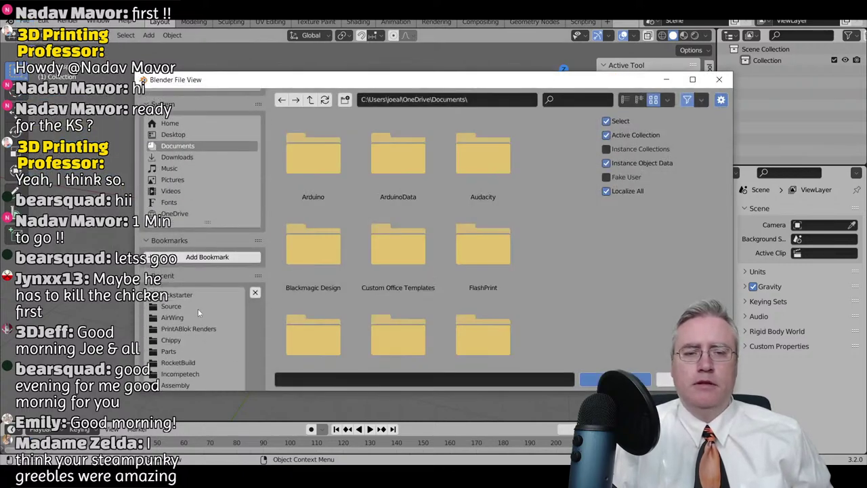
left_click(177, 307)
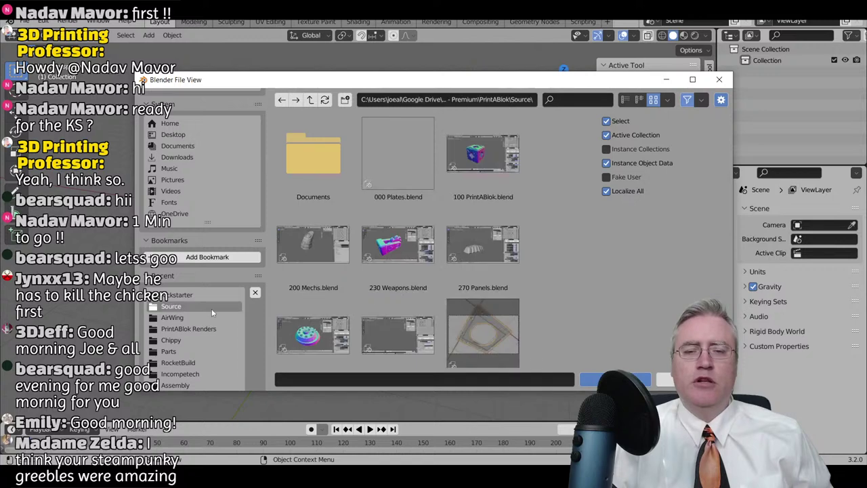
left_click(397, 167)
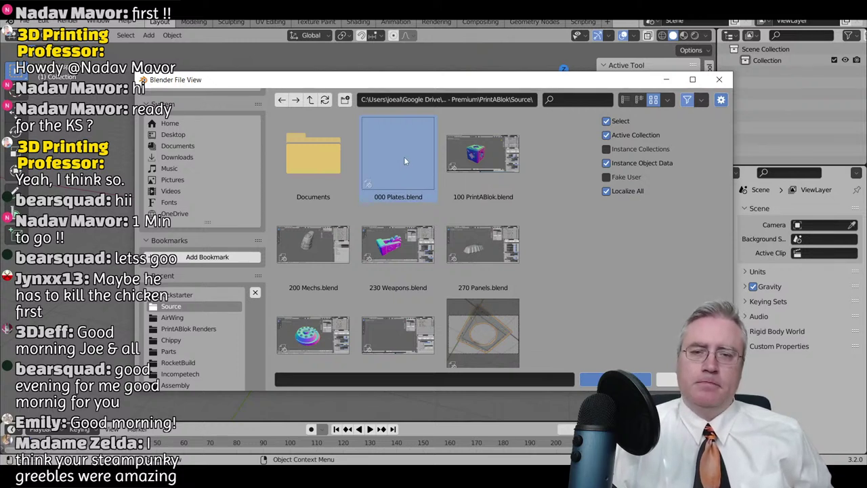
left_click(471, 150)
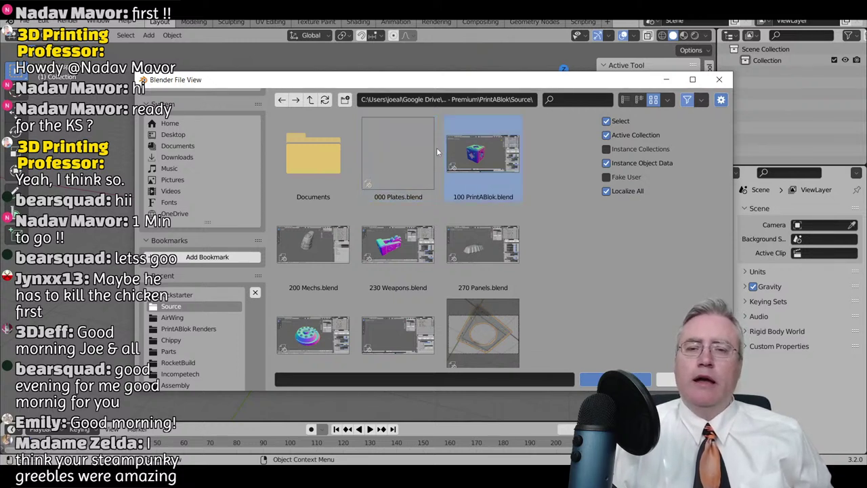
double_click(423, 152)
scroll(377, 228, "down", 1)
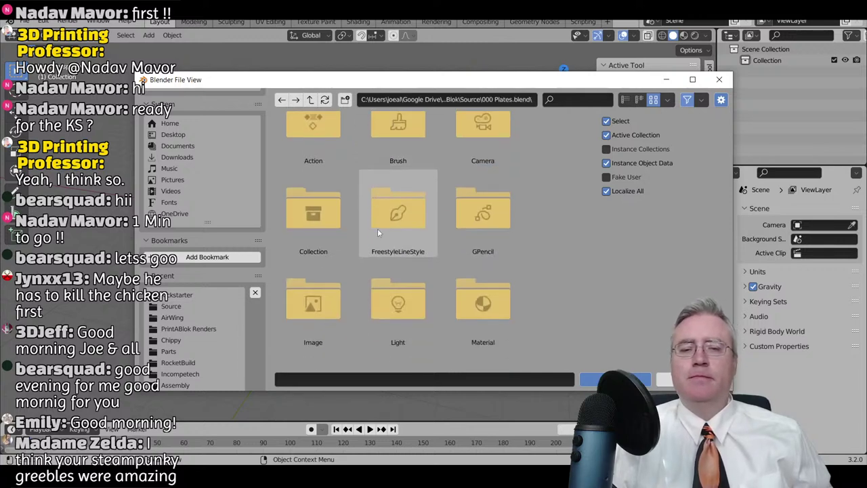
double_click(328, 224)
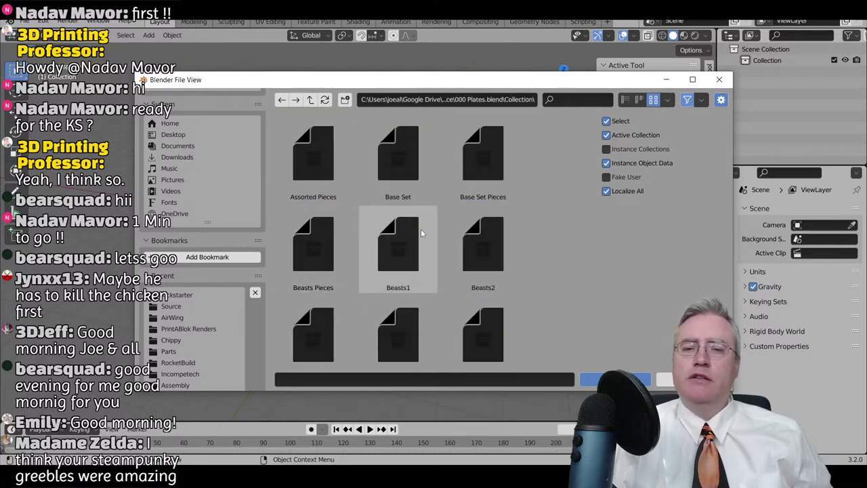
- Find the P420 Carrier 0 collection among the plates and append it to the scene
scroll(414, 242, "down", 8)
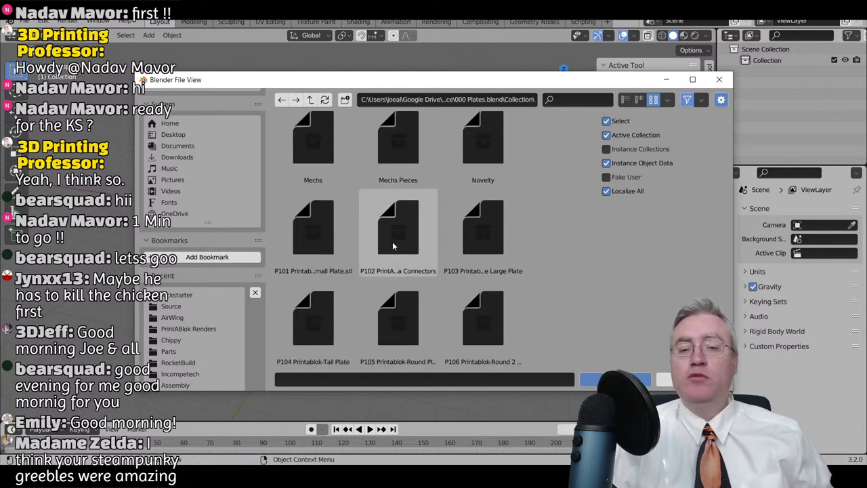
scroll(394, 238, "down", 4)
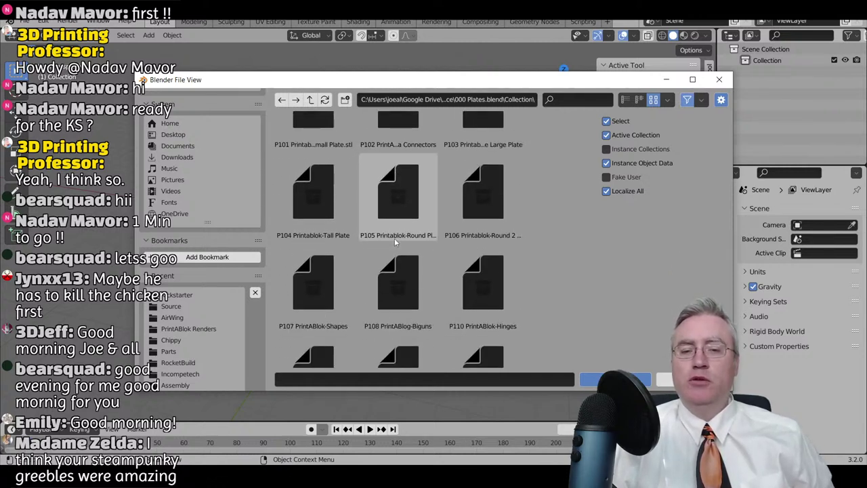
scroll(394, 237, "down", 4)
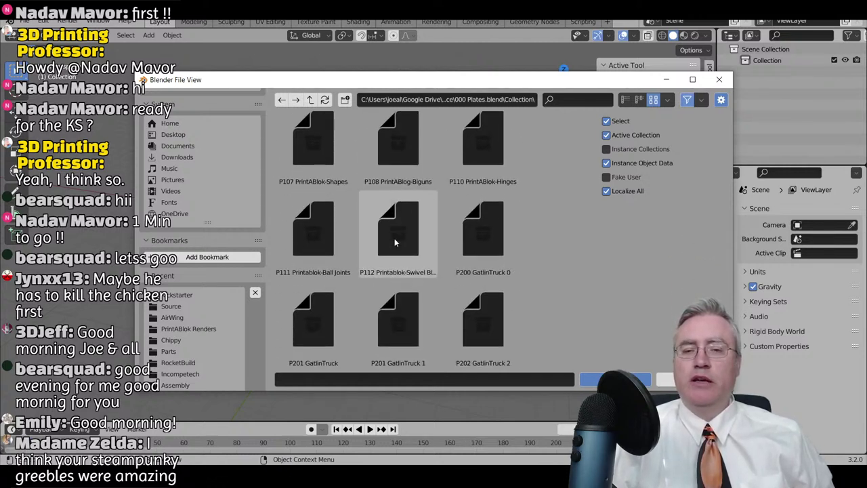
scroll(395, 238, "down", 4)
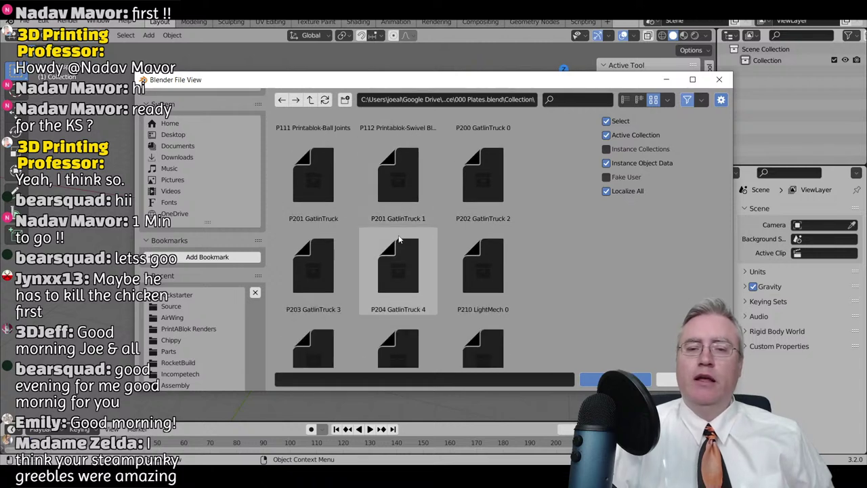
scroll(399, 238, "down", 2)
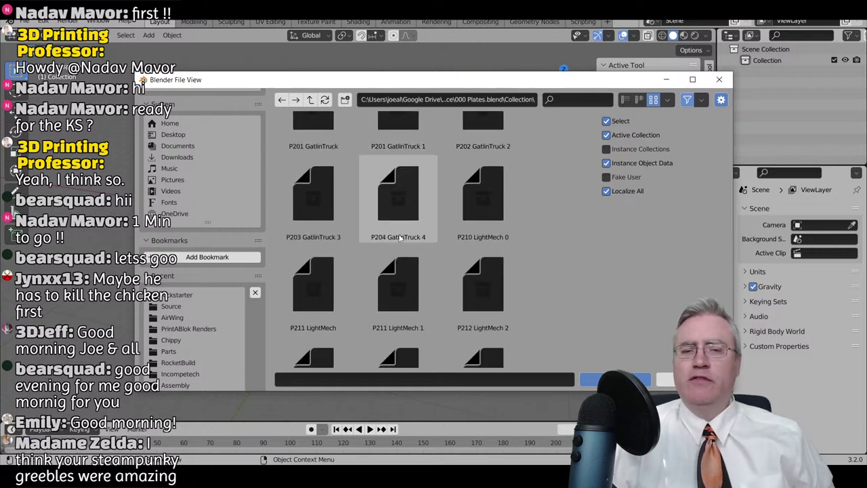
scroll(400, 238, "down", 15)
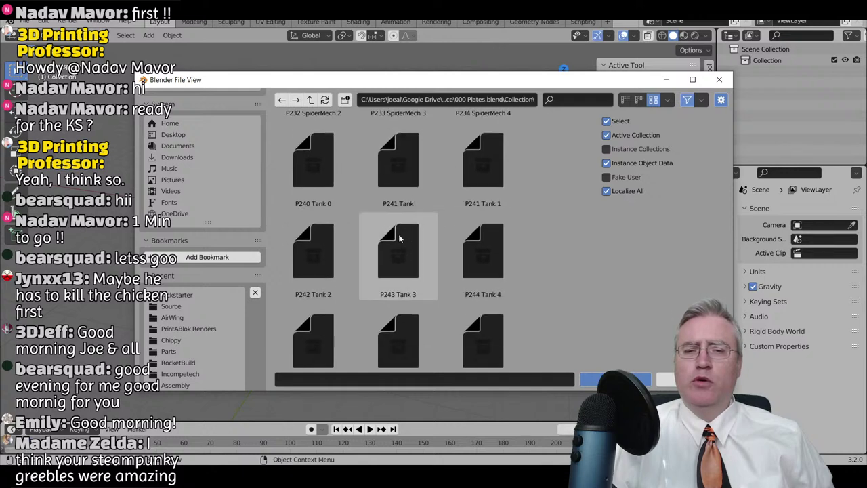
scroll(400, 238, "down", 12)
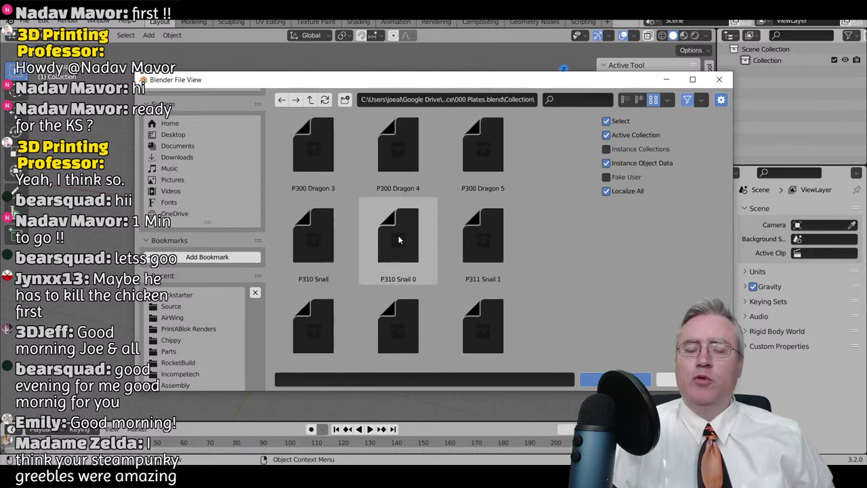
scroll(399, 239, "down", 6)
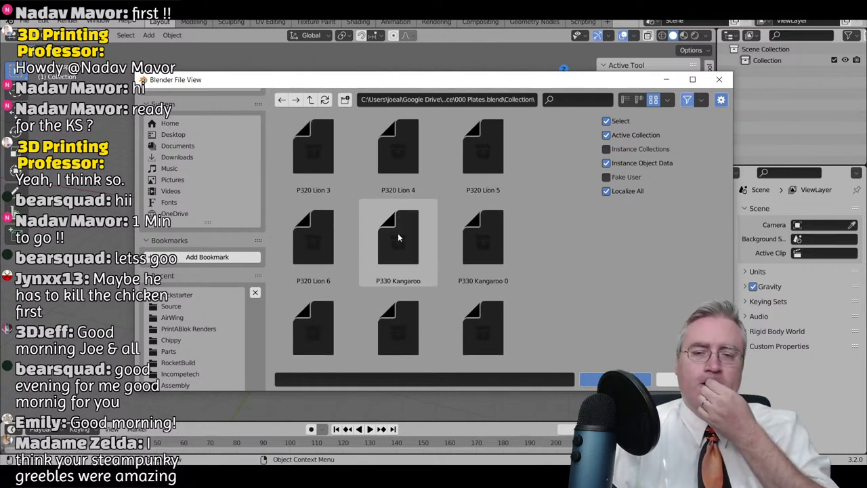
scroll(398, 233, "down", 5)
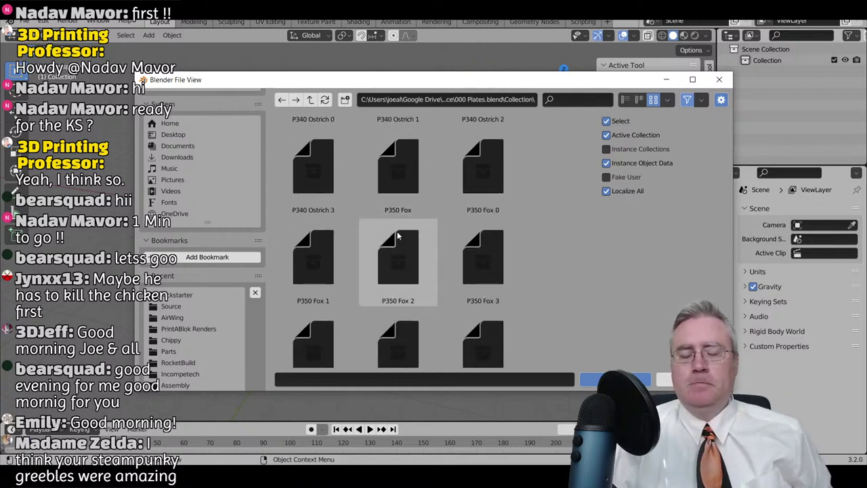
scroll(398, 236, "down", 4)
scroll(397, 235, "down", 5)
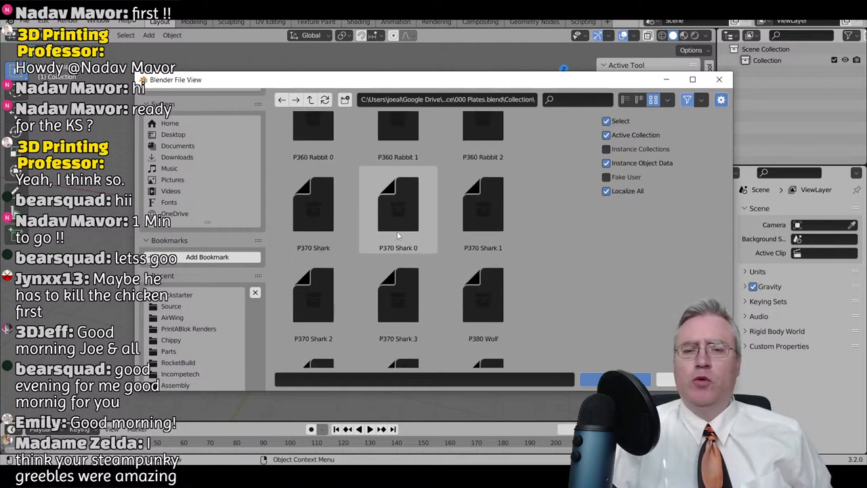
scroll(395, 234, "down", 5)
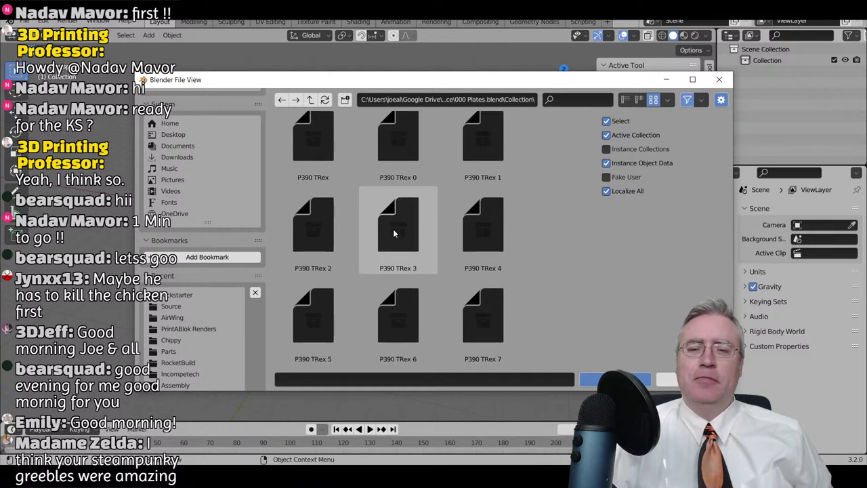
scroll(393, 231, "down", 5)
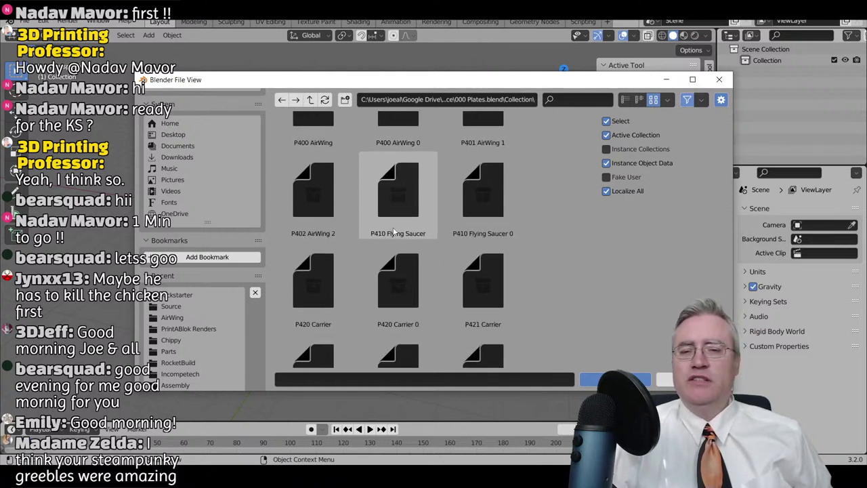
left_click(480, 204)
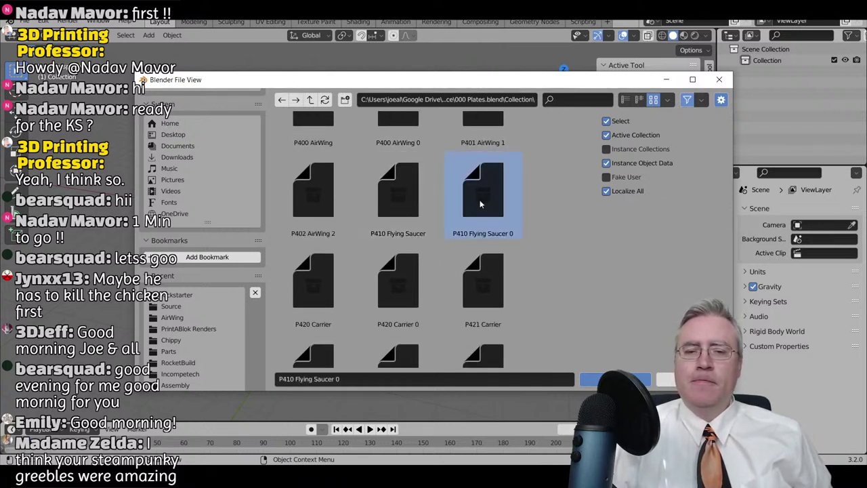
scroll(421, 230, "down", 2)
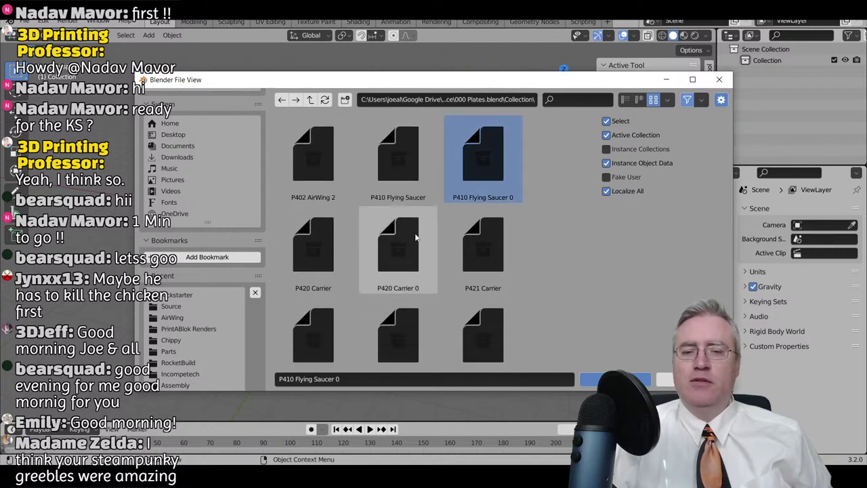
left_click(410, 235)
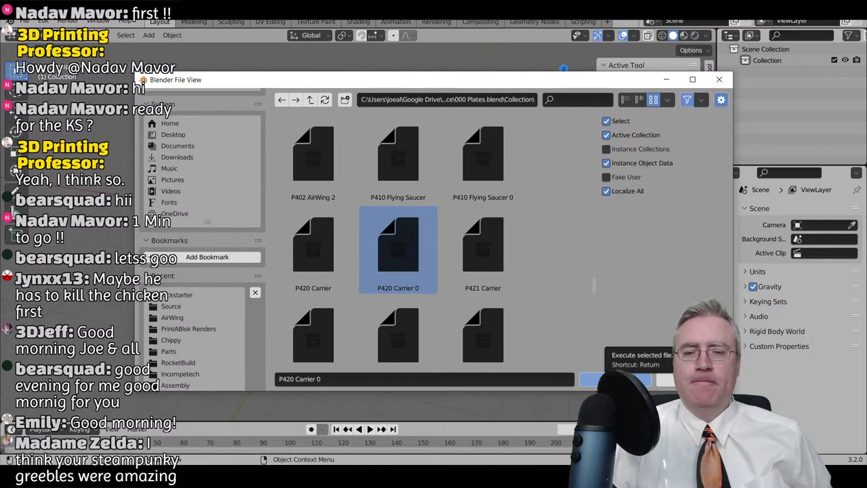
left_click(615, 380)
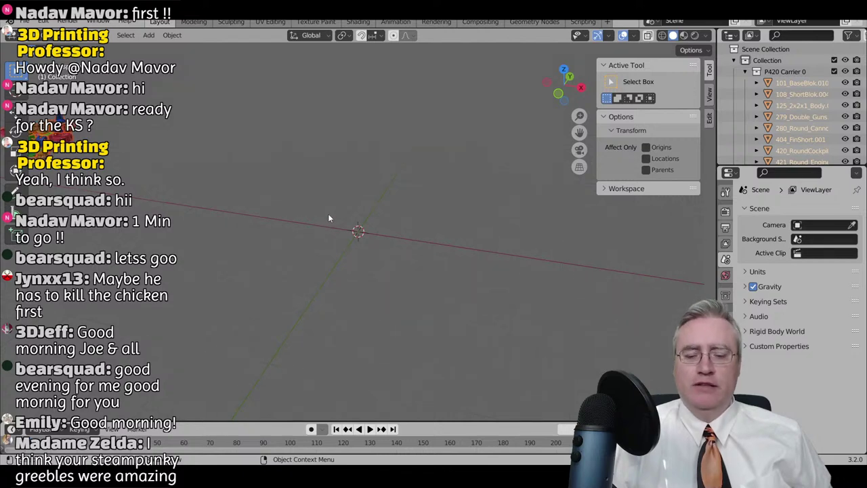
- Move the whole appended carrier model to the world origin, working in the top view
key("Home")
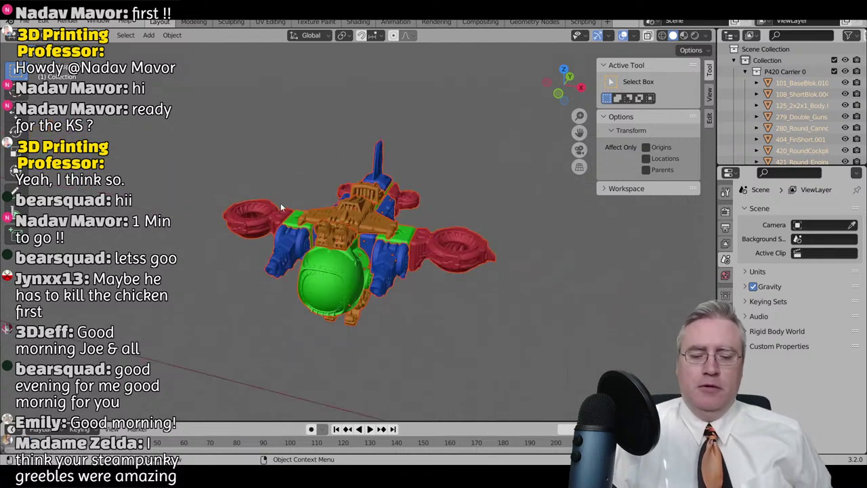
key("KP_7")
scroll(277, 205, "down", 5)
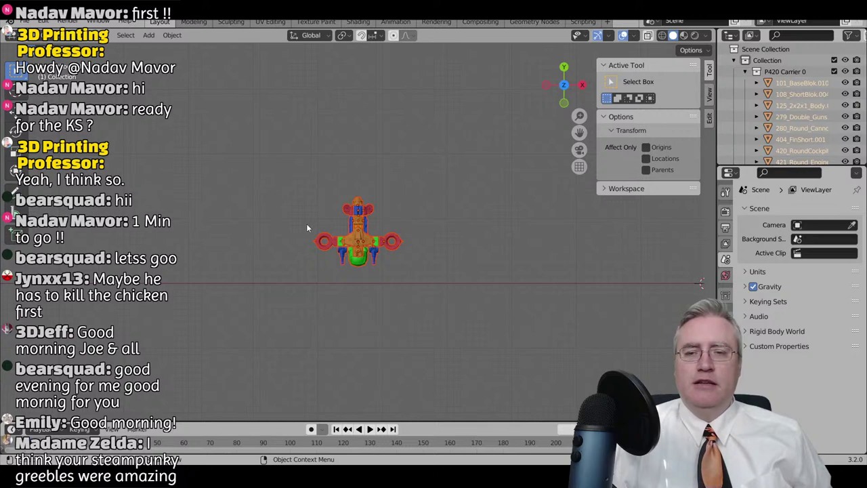
key("g")
key("x")
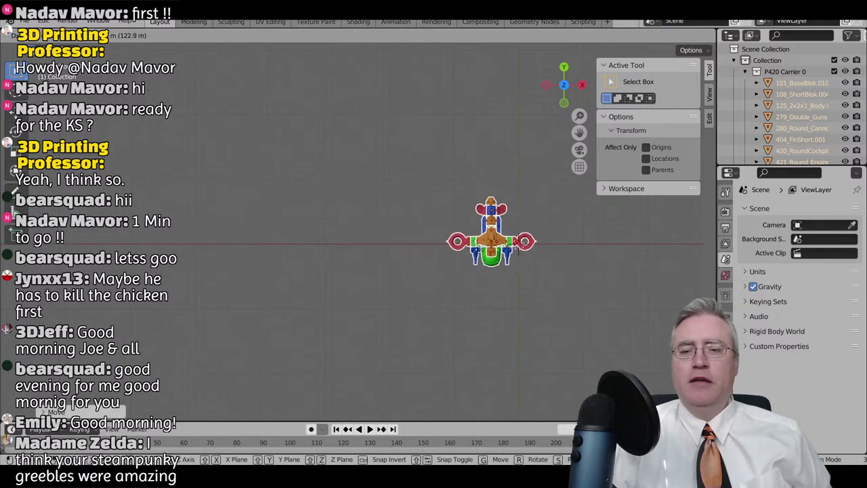
left_click(502, 255)
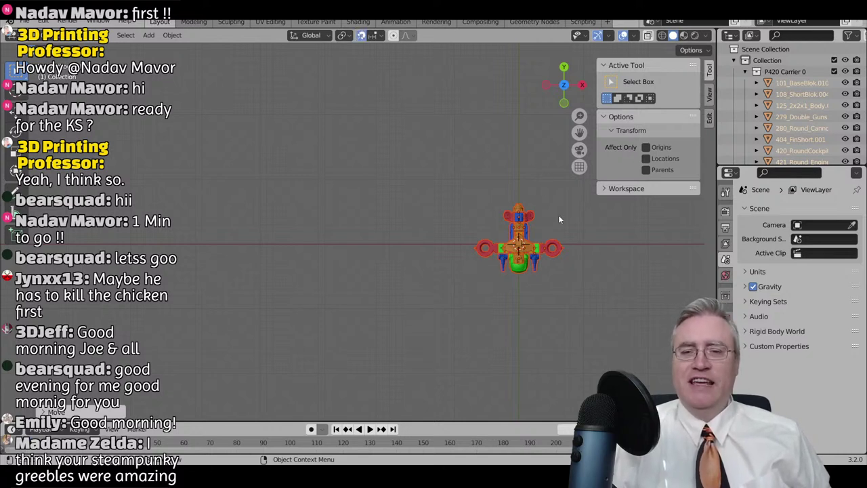
- Make 125_2x2x1_Body.001 the active object while keeping all carrier parts selected, and show the framed model from above
key("KP_Decimal")
middle_click_drag(458, 214, 366, 204)
left_click(334, 251)
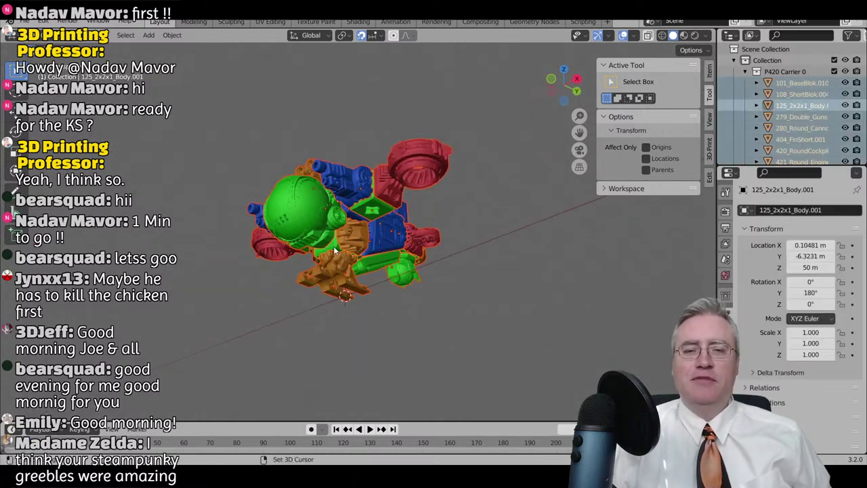
key("KP_7")
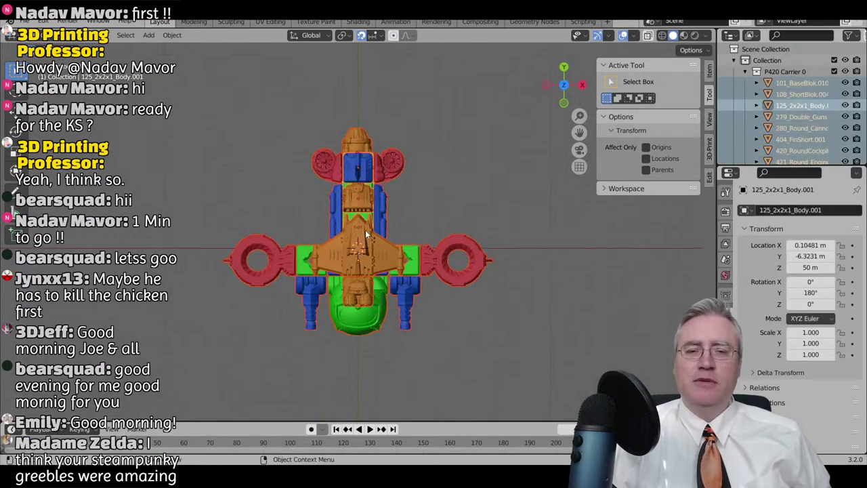
- Move the whole selected carrier model so it is centred over the world origin in the top view
left_click(377, 36)
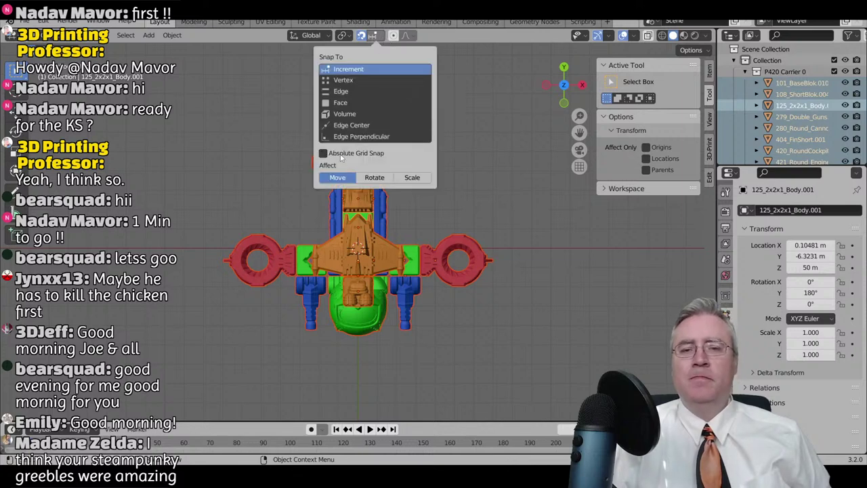
key("g")
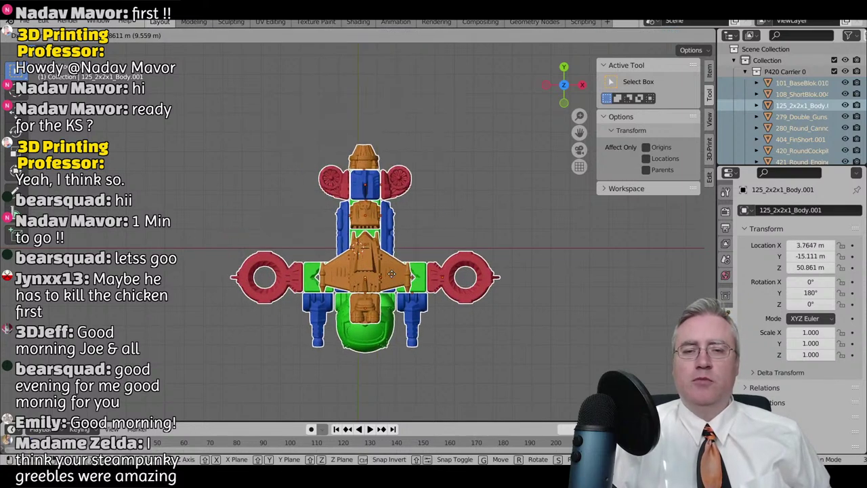
left_click(400, 239)
- Make 427_Skids.001 the active object and lower the whole carrier in the side view so its skids rest on the ground at the origin
middle_click_drag(391, 189, 312, 193)
key("KP_3")
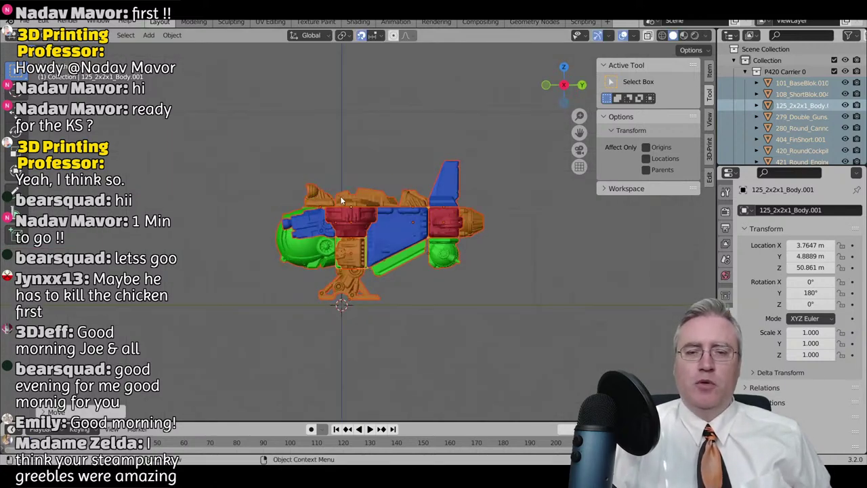
scroll(372, 224, "up", 4)
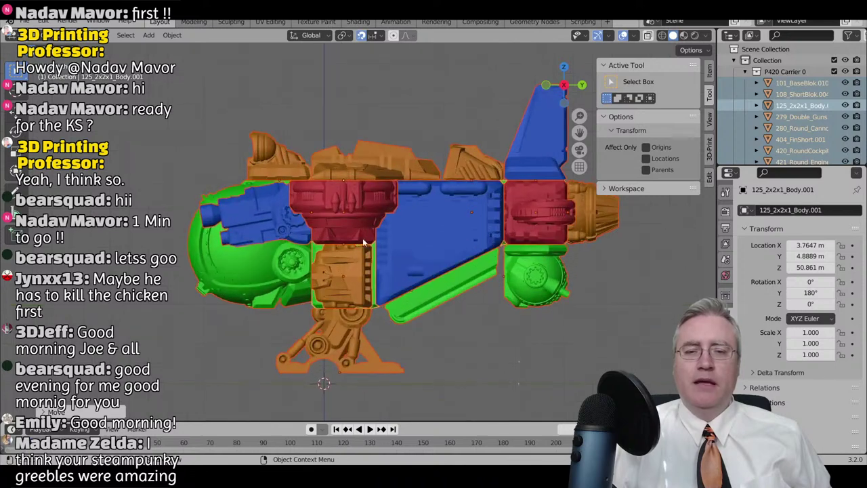
left_click(353, 328, "shift")
key("g")
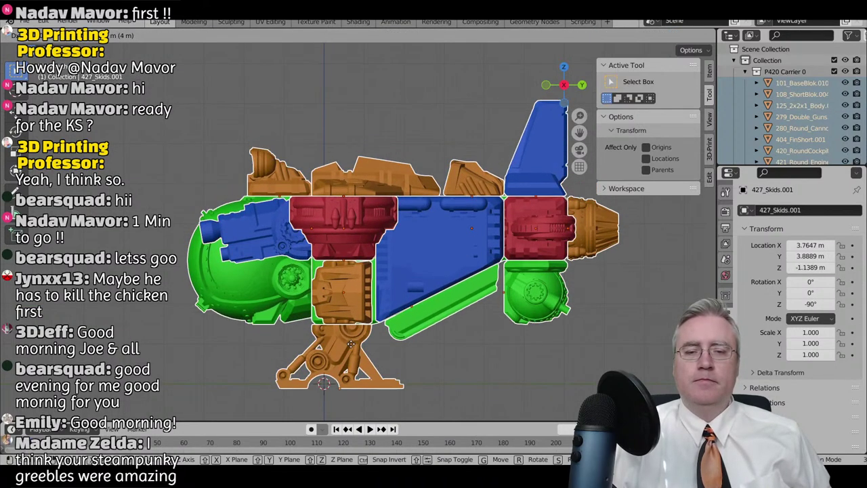
left_click(351, 341)
scroll(224, 206, "down", 2)
middle_click_drag(215, 199, 366, 234)
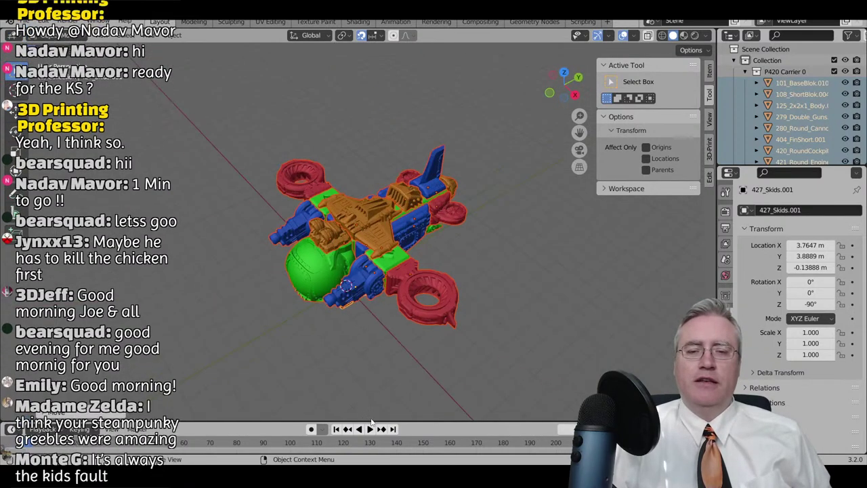
- Enlarge the timeline area below the 3D view and delete the Modeling and Sculpting workspaces
left_click_drag(370, 421, 368, 374)
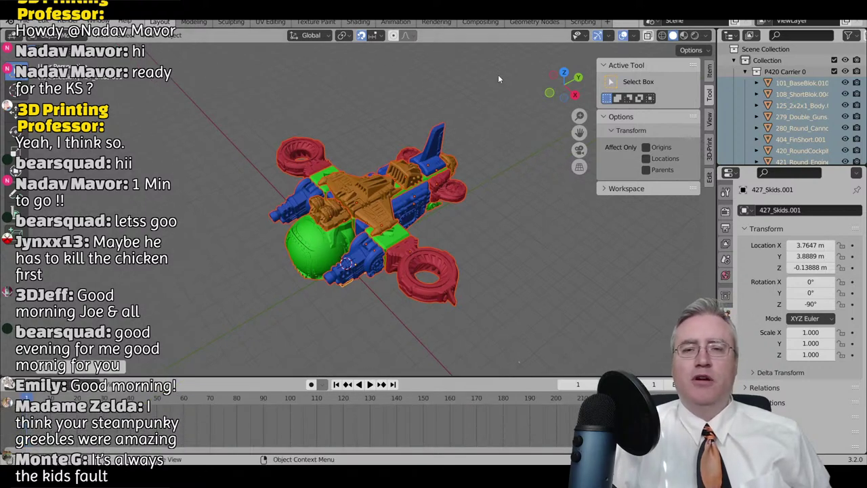
left_click(191, 22)
right_click(192, 27)
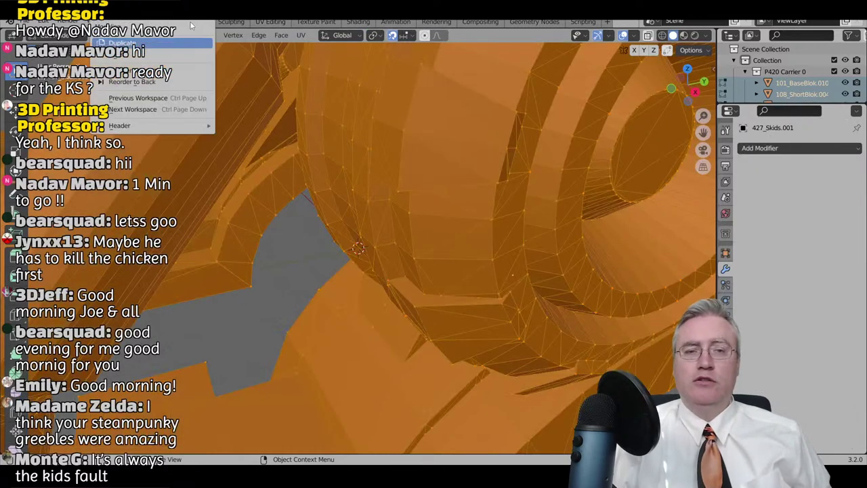
left_click(141, 54)
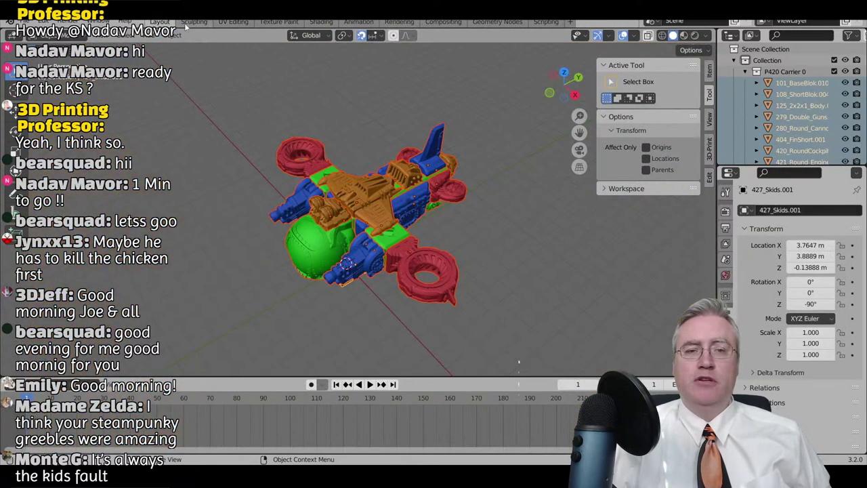
left_click(190, 25)
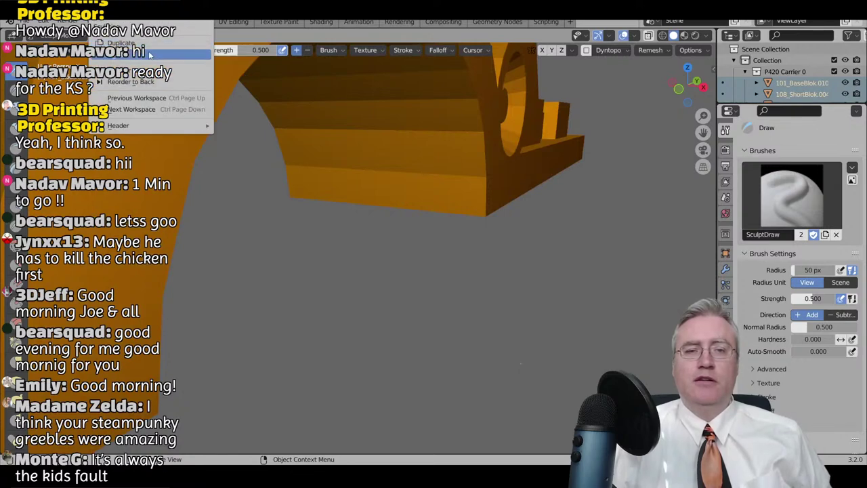
left_click(150, 54)
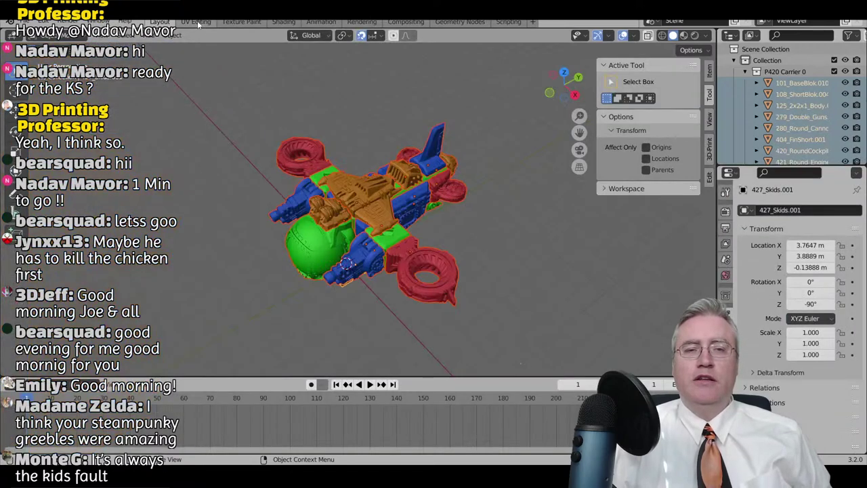
- Check the UV Editing workspace and delete the Texture Paint workspace
left_click(197, 22)
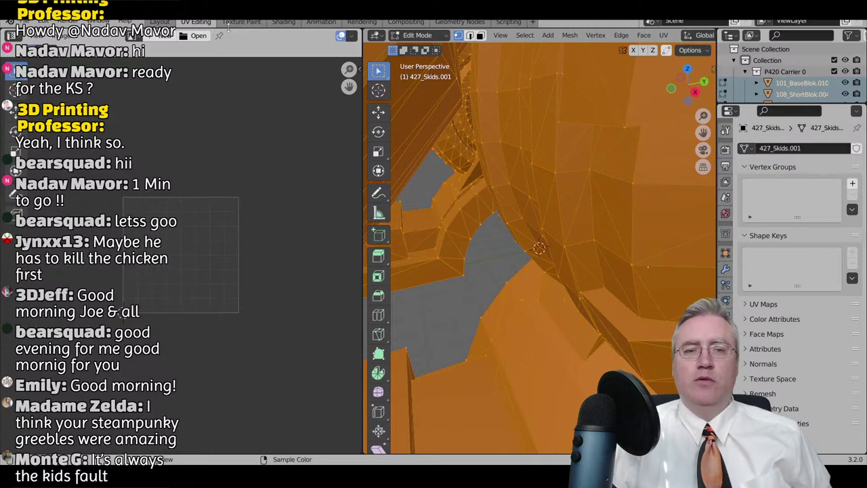
left_click(233, 23)
right_click(237, 23)
left_click(187, 56)
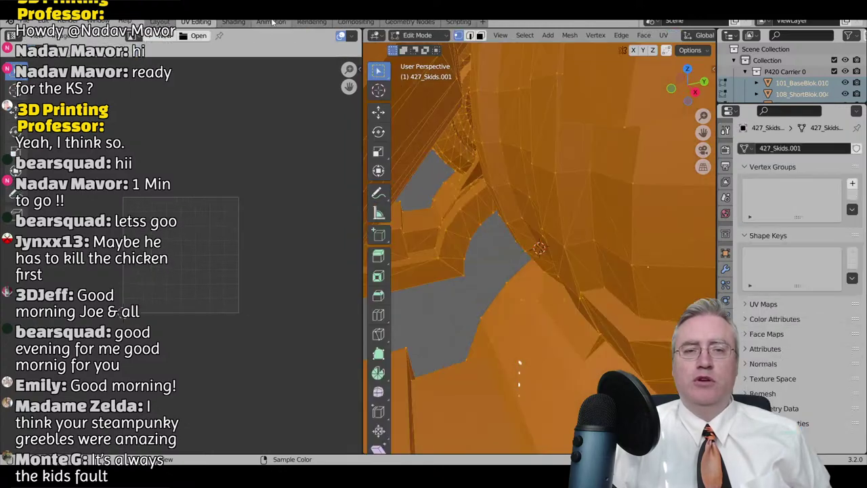
- Check the Shading and Animation workspaces and delete the Rendering workspace
left_click(234, 22)
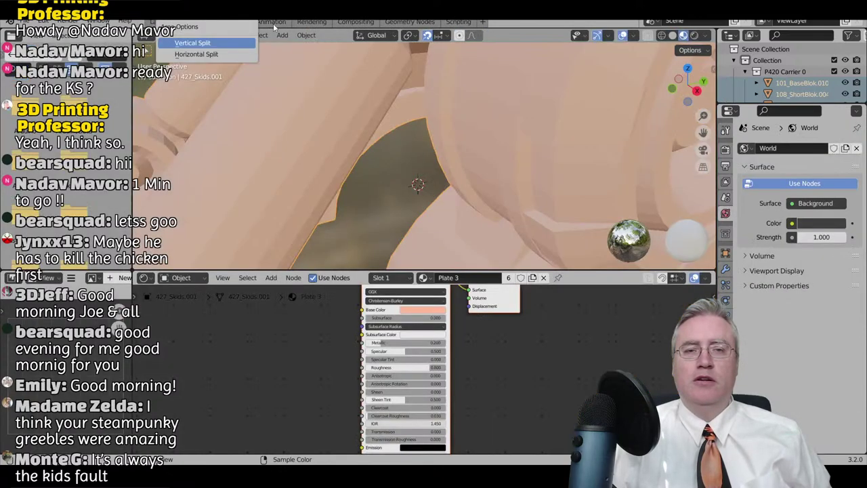
left_click(272, 22)
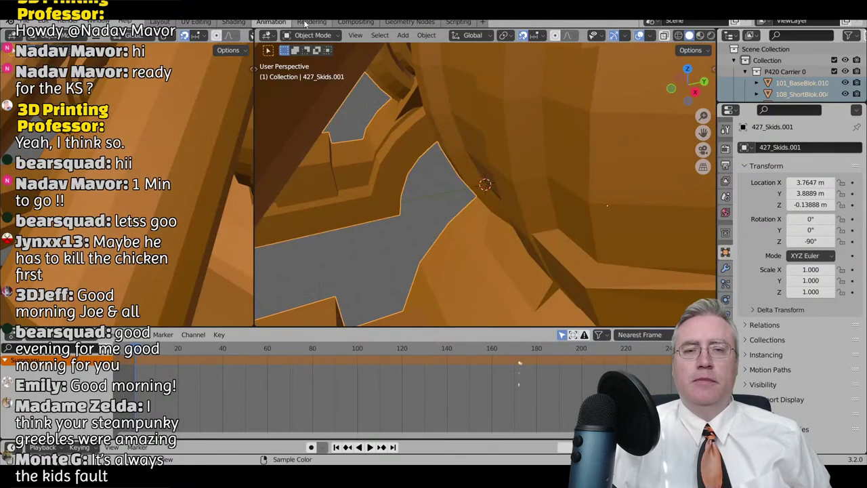
left_click(306, 22)
right_click(308, 23)
left_click(288, 51)
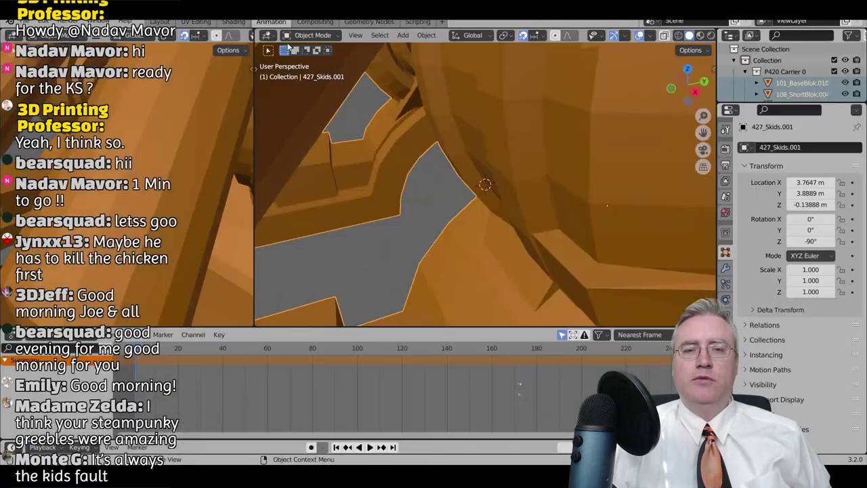
- Delete the Compositing workspace
left_click(309, 23)
right_click(309, 25)
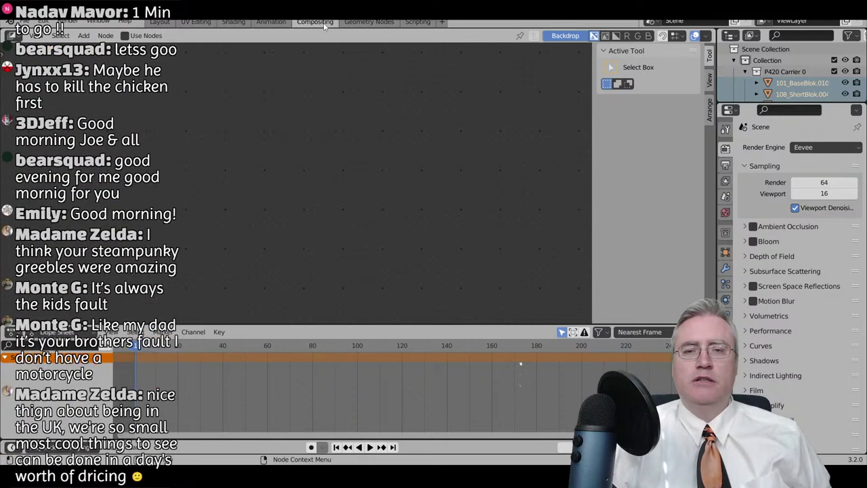
right_click(323, 23)
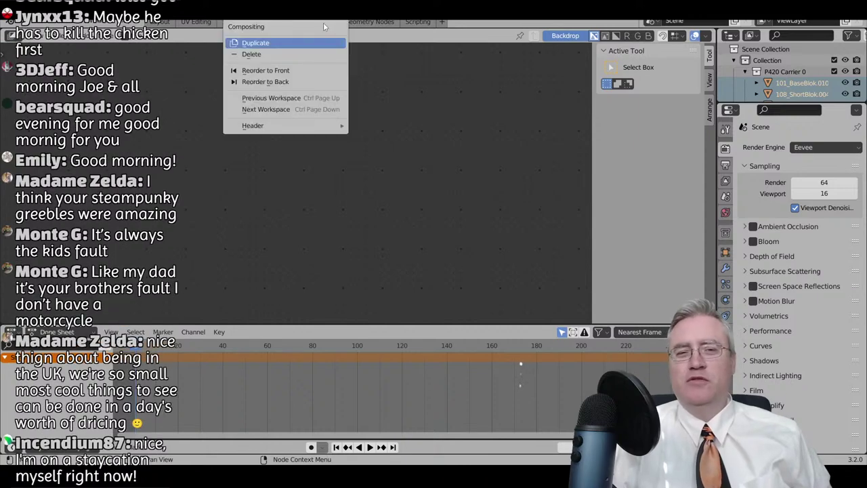
left_click(287, 52)
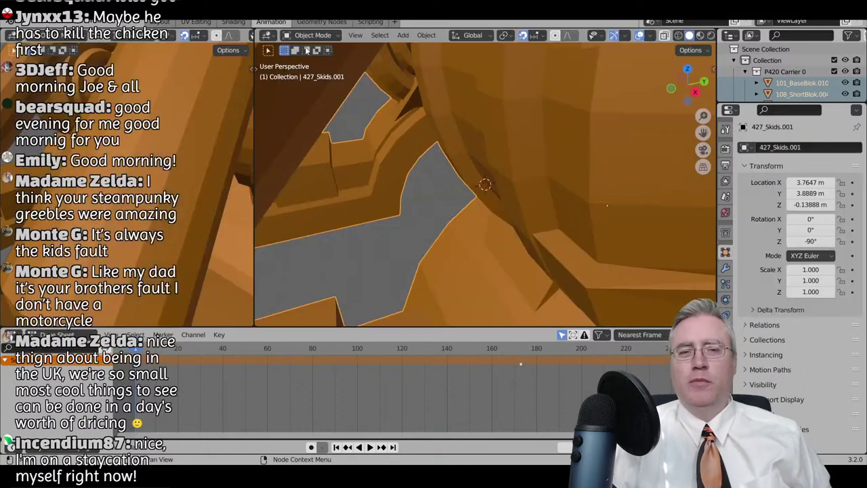
- Delete the Geometry Nodes and Scripting workspaces
left_click(330, 23)
right_click(330, 23)
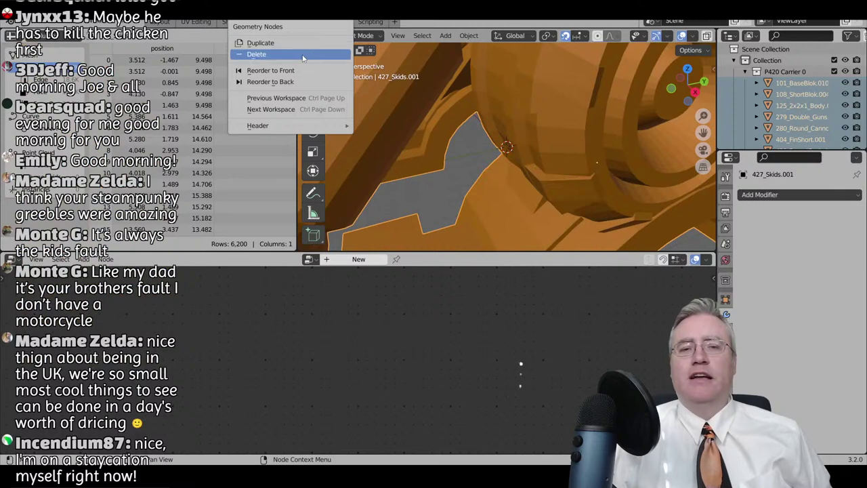
left_click(303, 55)
left_click(316, 23)
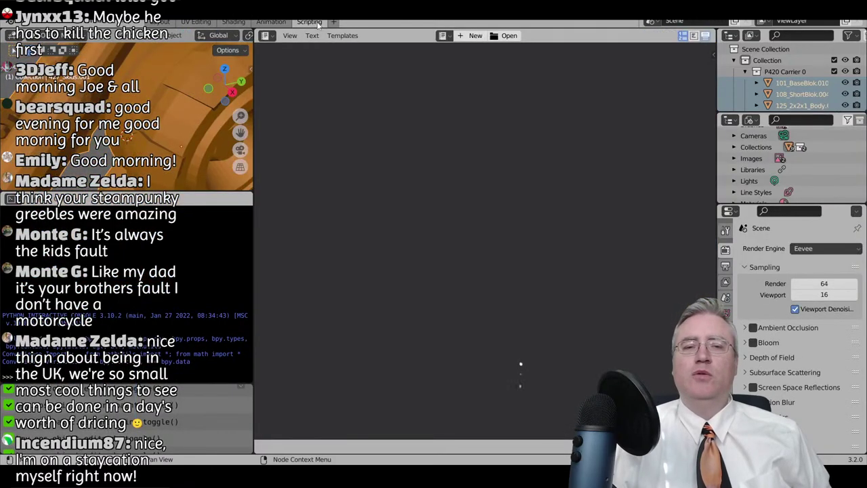
right_click(318, 25)
left_click(285, 55)
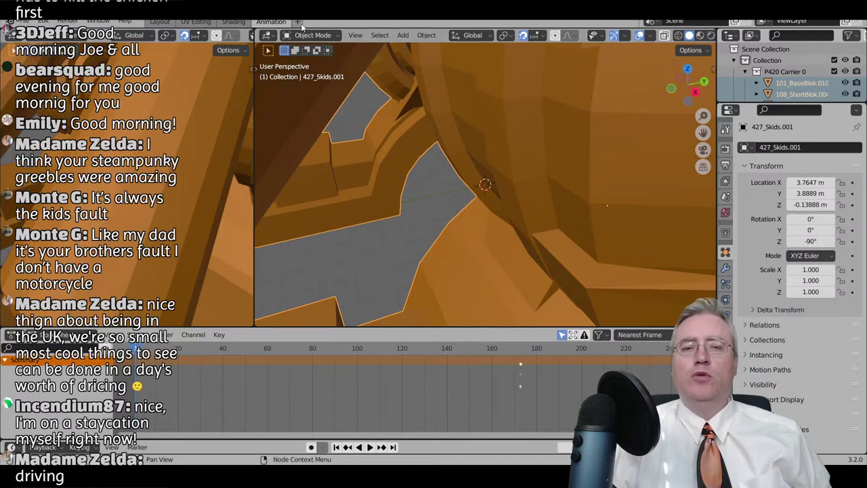
- Add a Video Editing workspace from the Video Editing template group
left_click(303, 25)
mouse_move(303, 43)
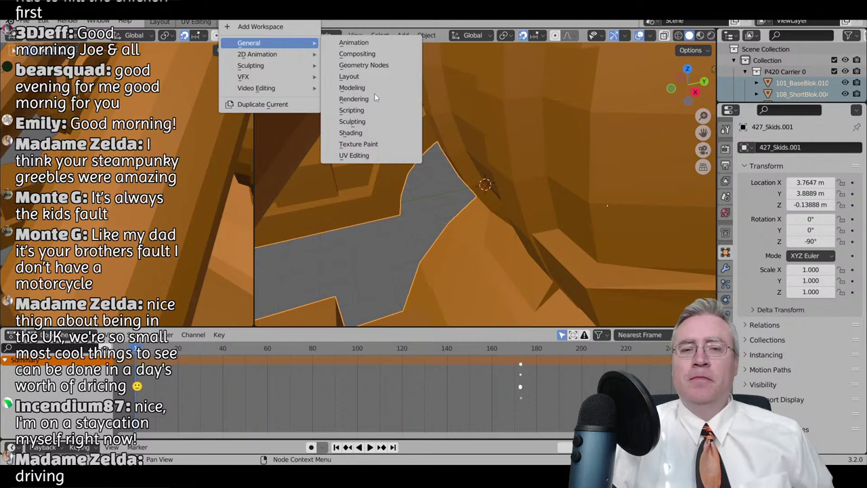
mouse_move(294, 85)
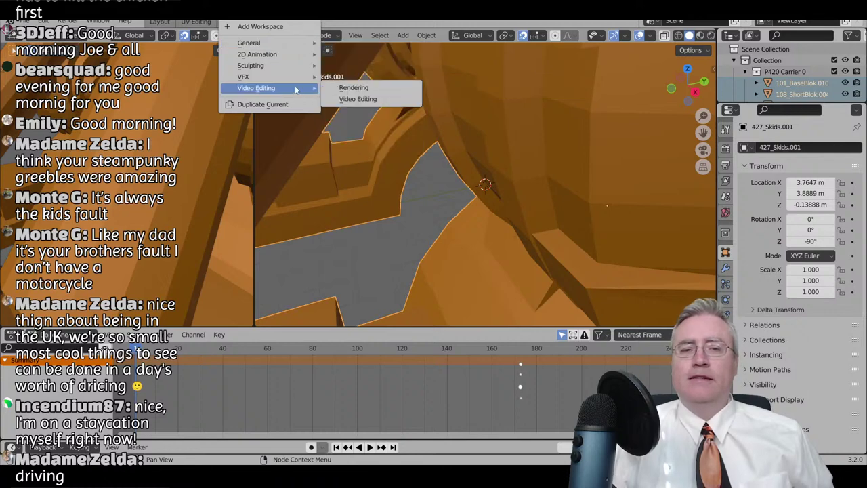
left_click(356, 99)
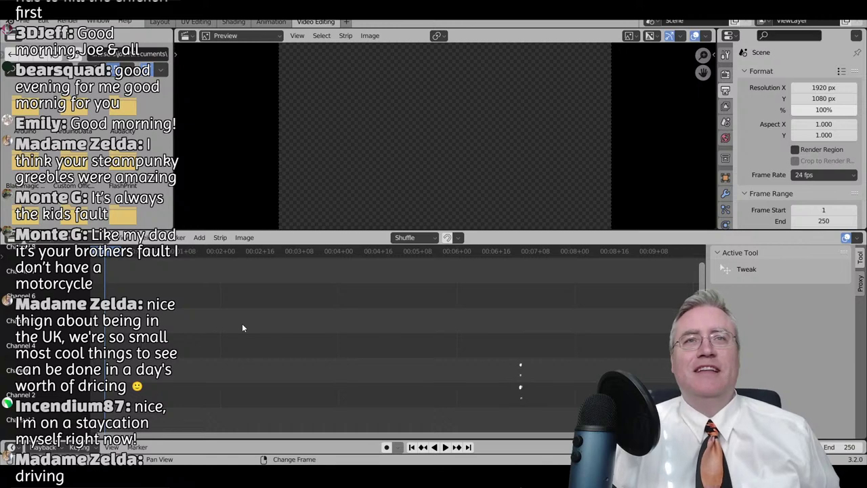
- Add the sound file Aerosol of my Love Shorter.wav from the PrintABlok Renders folder as a strip in the sequencer
key("shift+a")
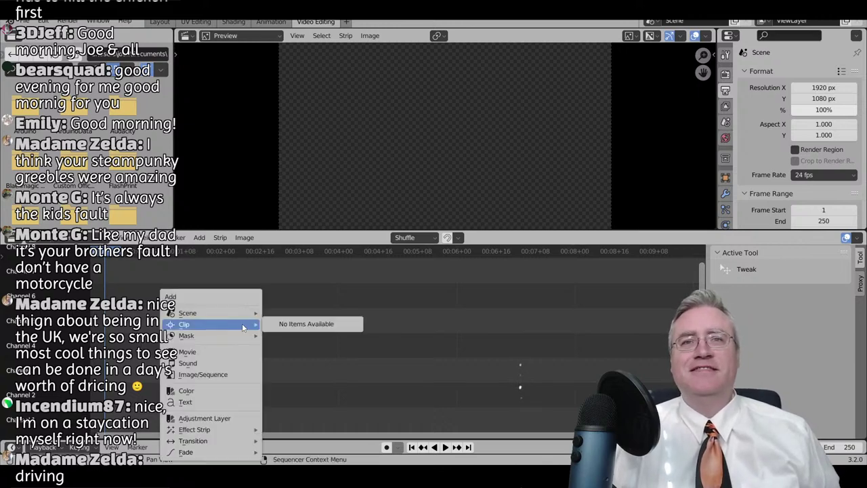
mouse_move(242, 316)
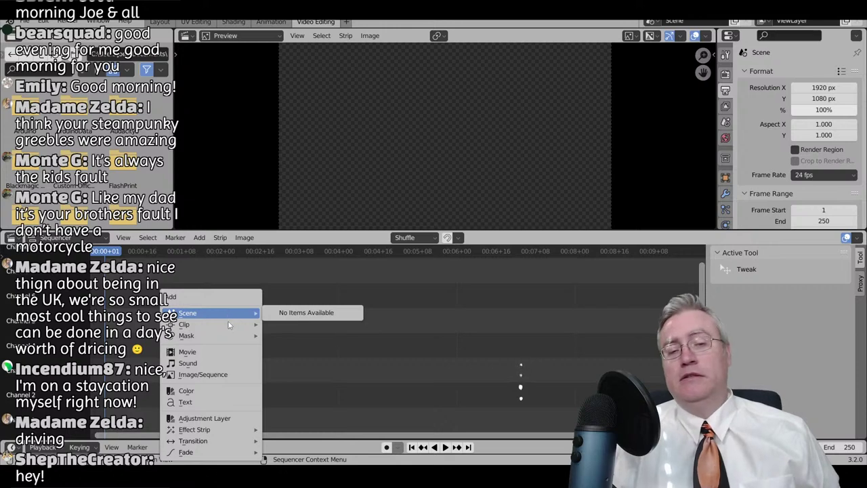
left_click(208, 367)
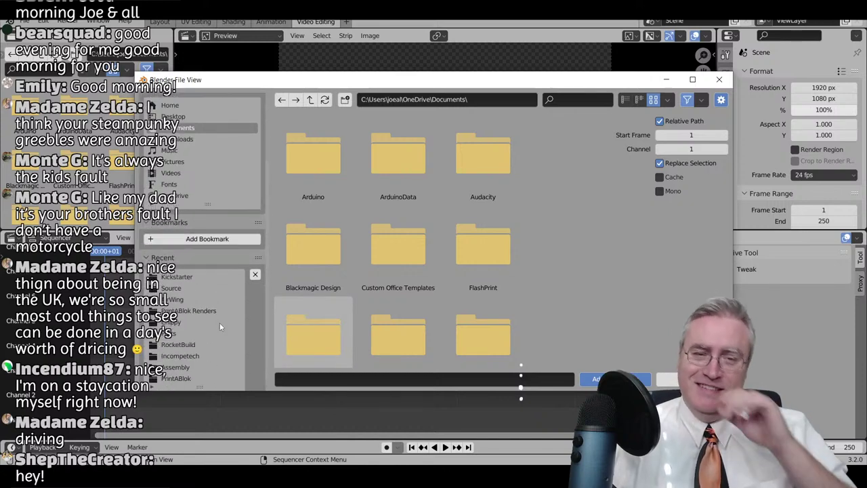
left_click(177, 299)
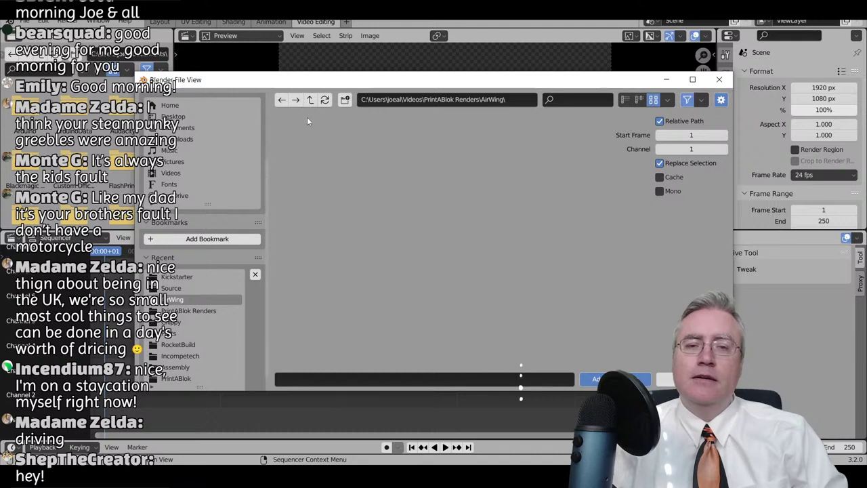
left_click(311, 99)
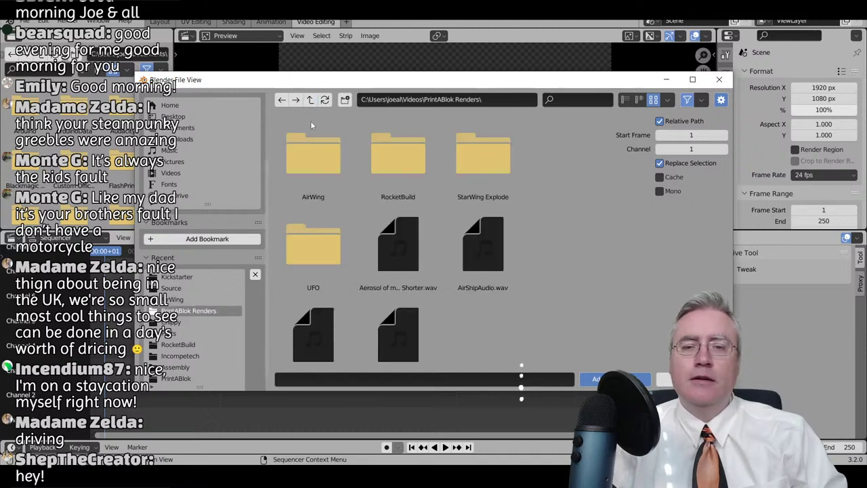
double_click(388, 241)
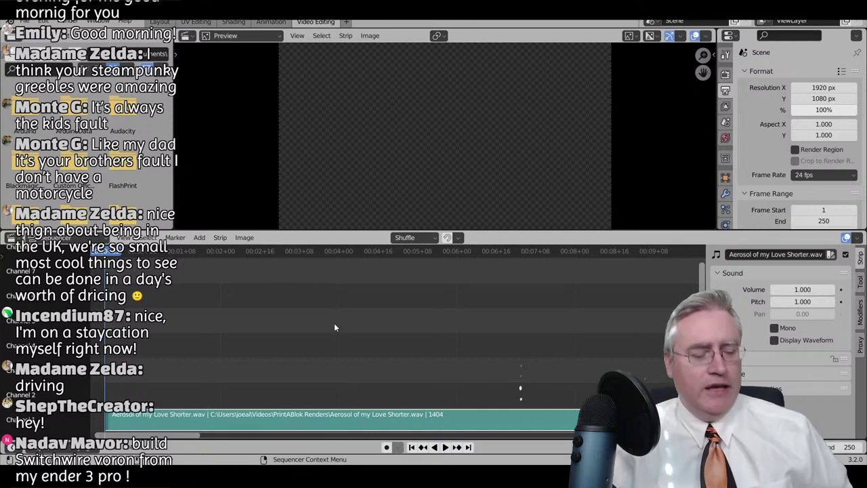
- Frame the whole sound strip in the sequencer and look through its tool, modifier, proxy and strip settings
key("Home")
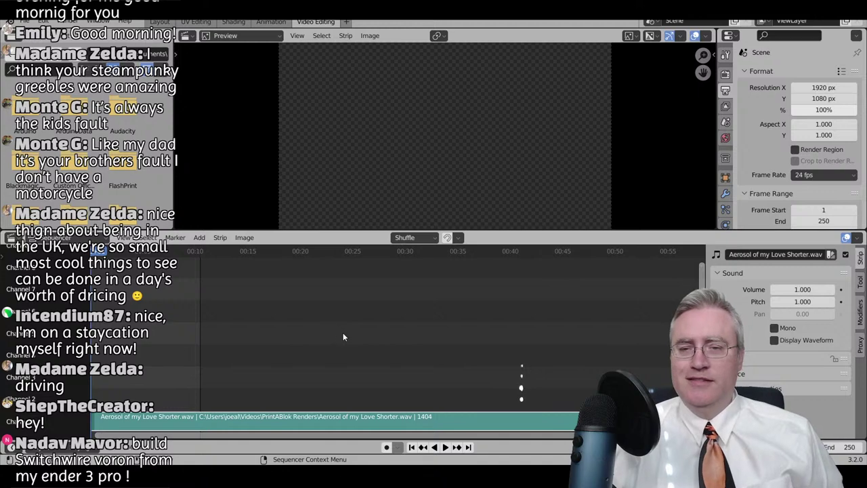
left_click(860, 281)
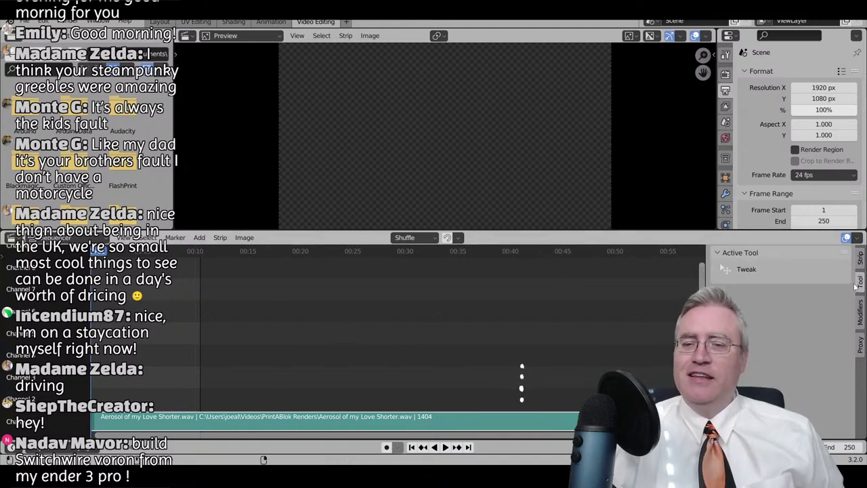
left_click(860, 313)
left_click(861, 343)
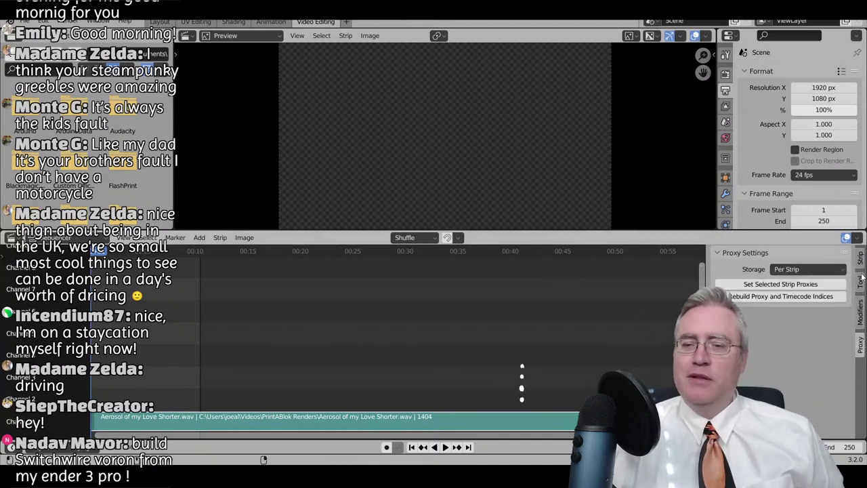
left_click(861, 259)
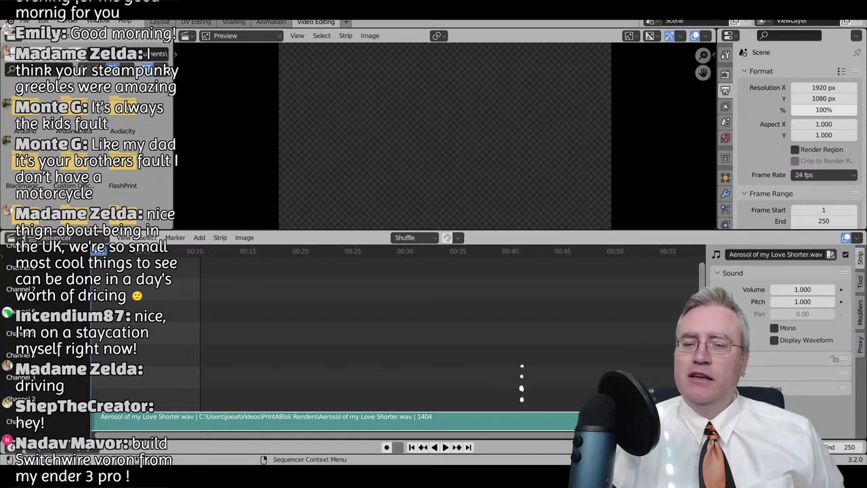
- Examine the sound strip's modifier and proxy settings, and its volume, channel, start and duration settings
key("n")
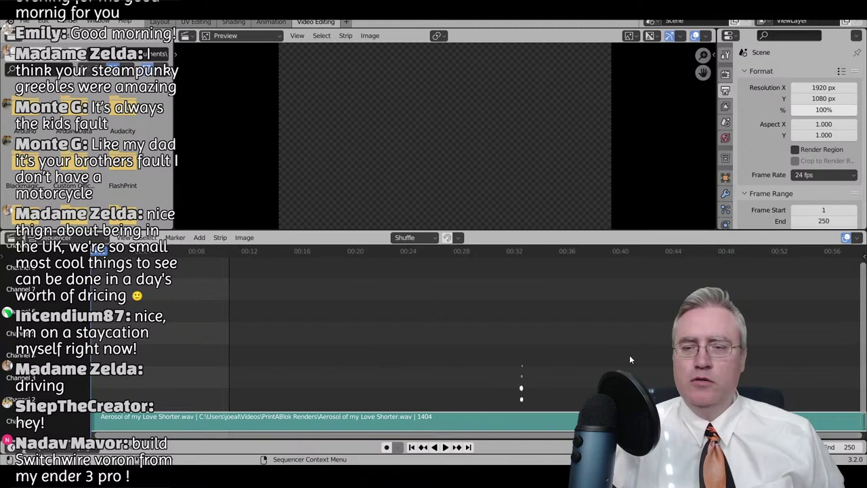
key("n")
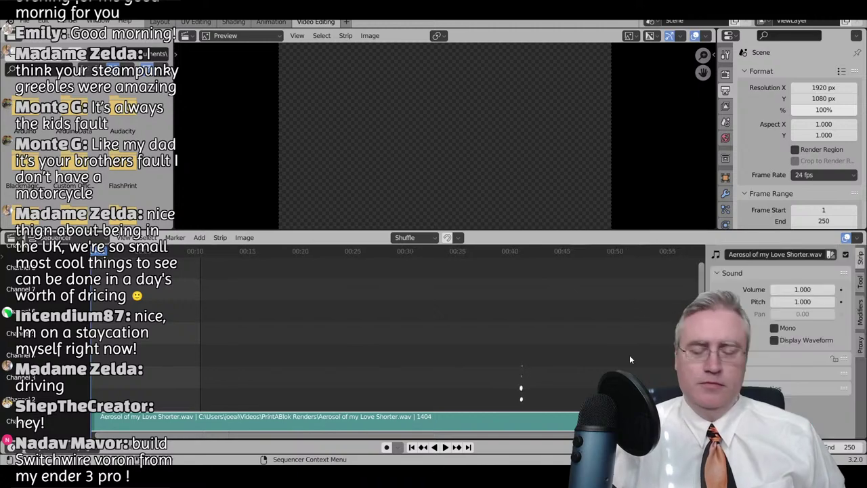
left_click(861, 281)
left_click(861, 315)
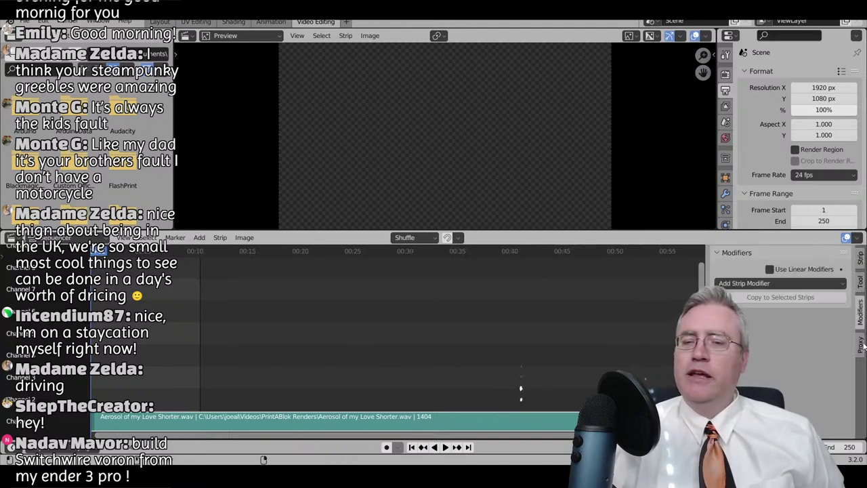
left_click(861, 346)
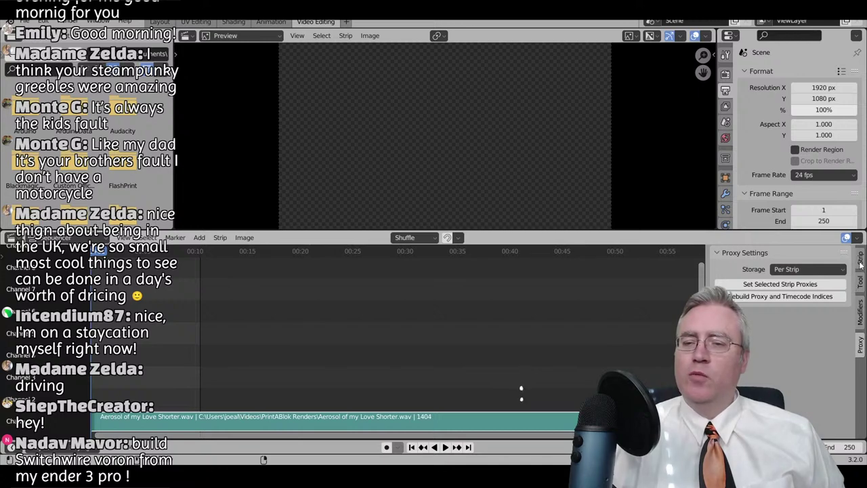
left_click(862, 264)
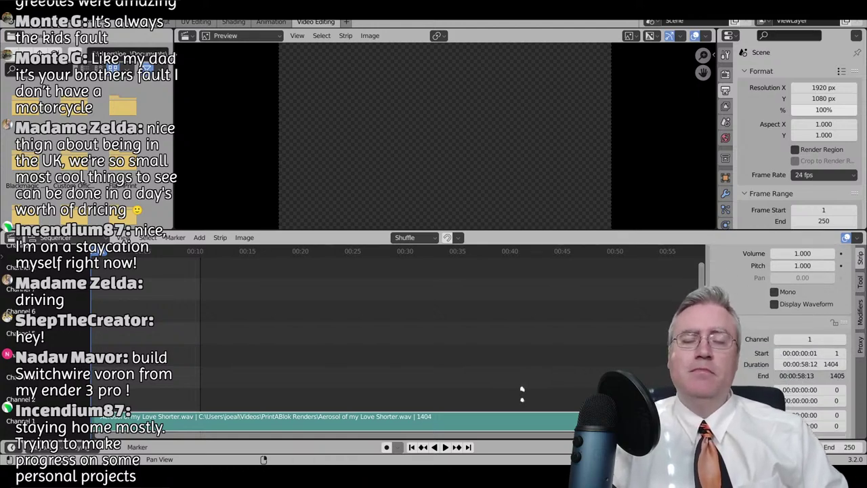
scroll(742, 353, "down", 2)
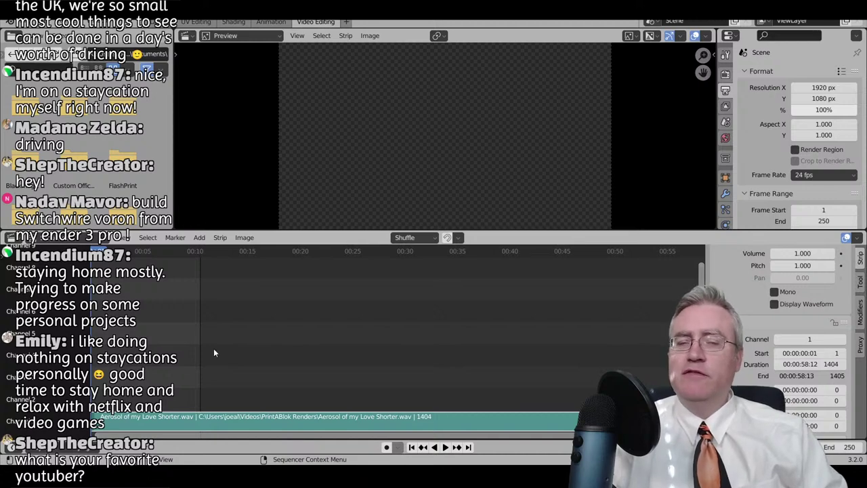
- Return to the Layout workspace and play the timeline briefly to check playback with the carrier in view
left_click(127, 22)
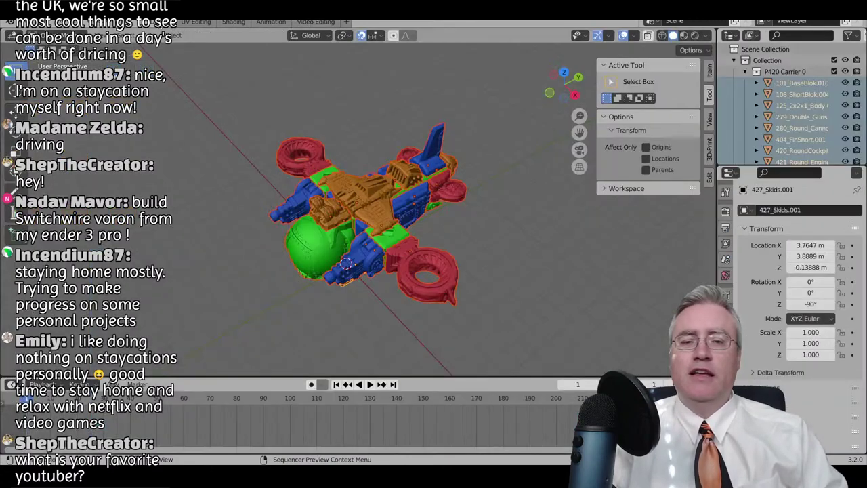
middle_click_drag(348, 208, 272, 296)
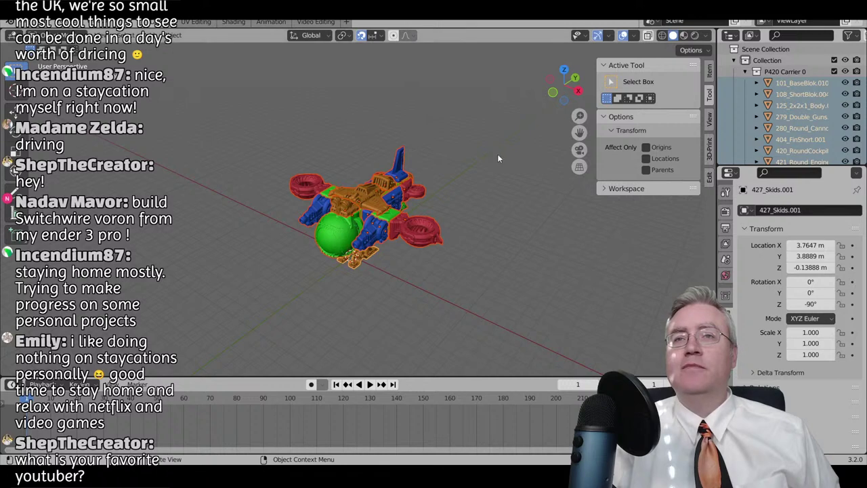
key("space")
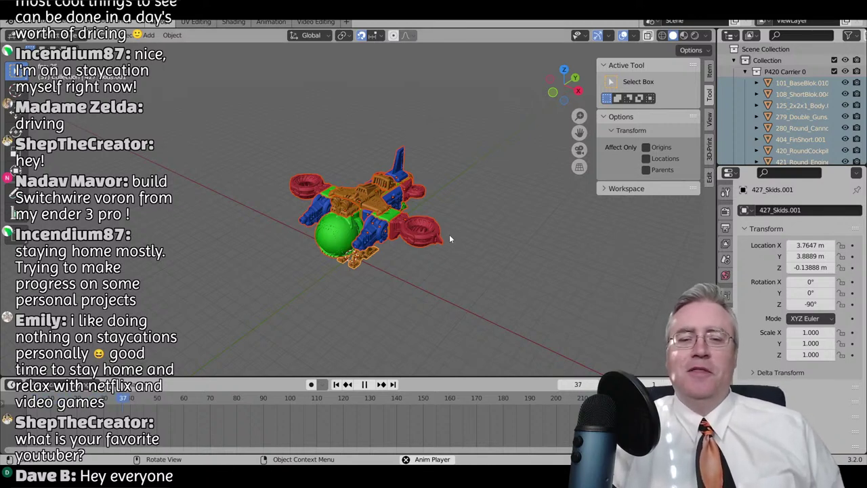
left_click(364, 384)
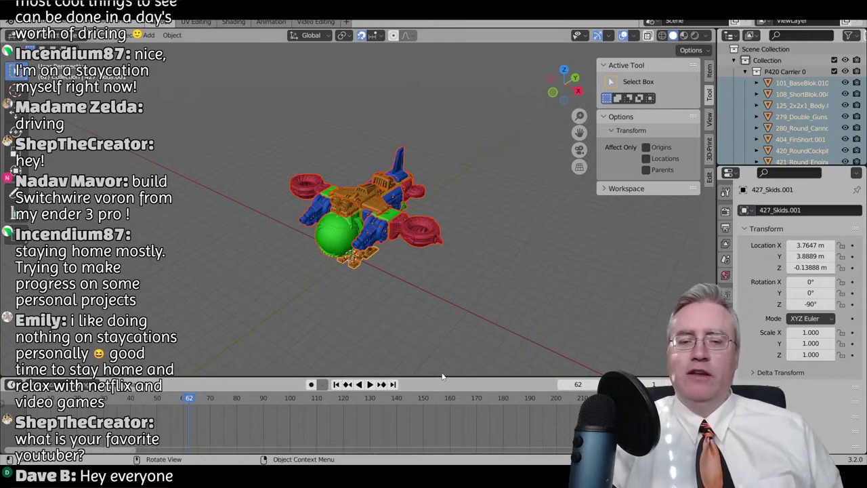
- Widen the visible frame range, play the timeline again to listen to the music, and return to frame 1
scroll(399, 423, "down", 8)
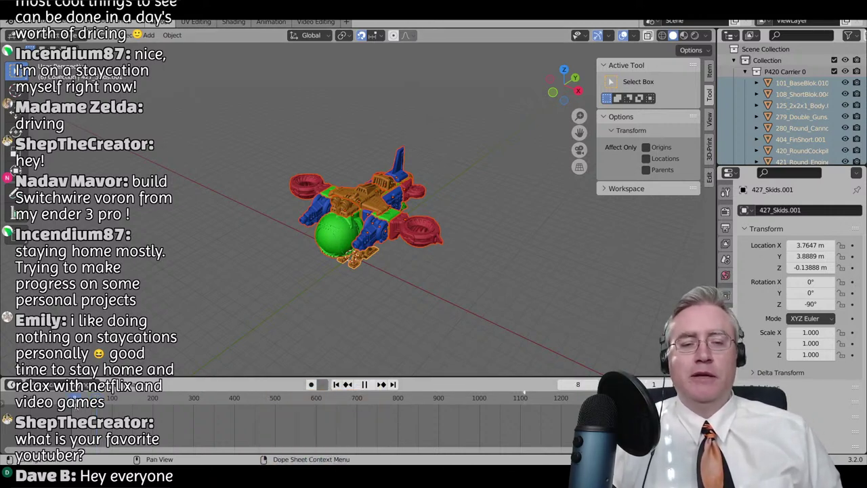
key("Escape")
key("space")
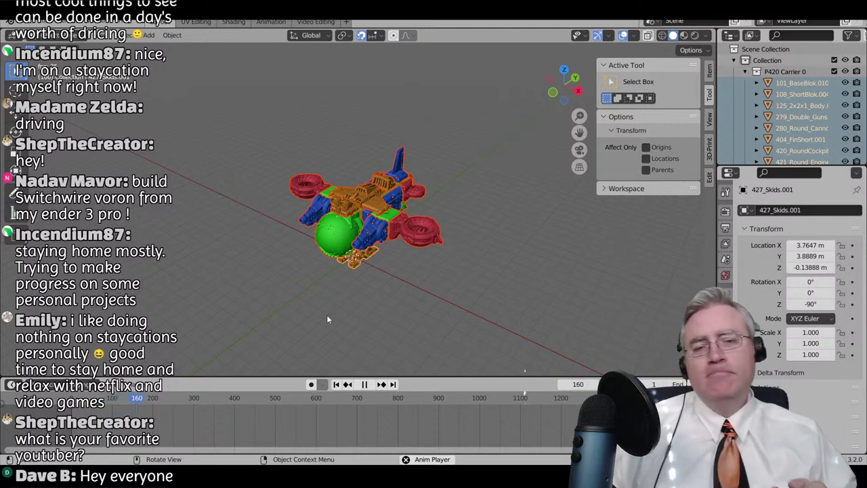
key("space")
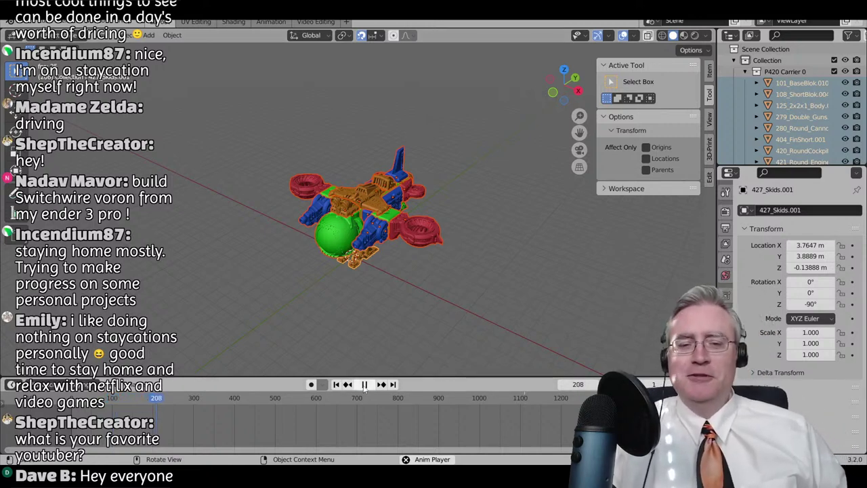
left_click(336, 385)
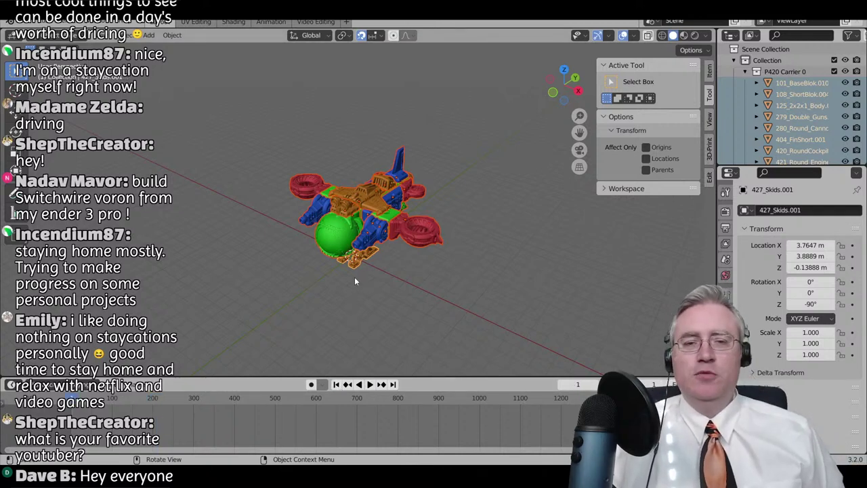
- Set the pivot point to Active Element and move the whole carrier, keeping its parts aligned, so the skids sit at location 0, 0, 0
mouse_move(355, 281)
middle_mouse_down()
mouse_move(331, 283)
mouse_move(368, 271)
middle_mouse_up()
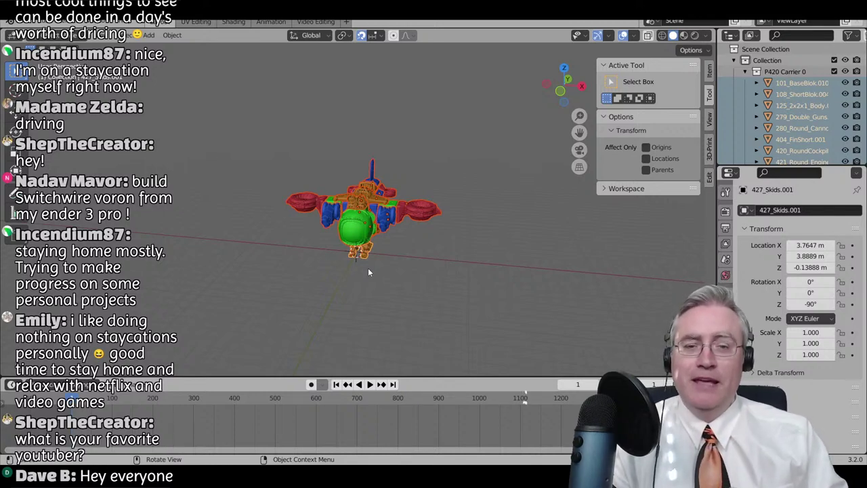
key("KP_1")
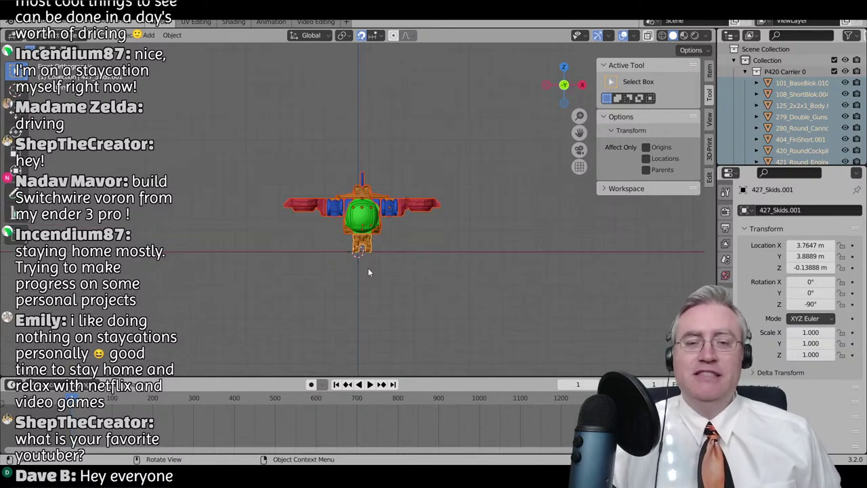
scroll(370, 268, "up", 5)
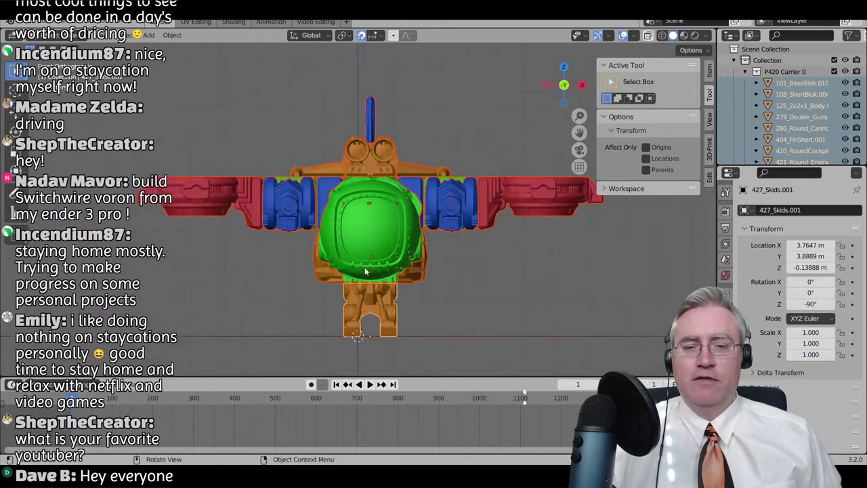
key("g")
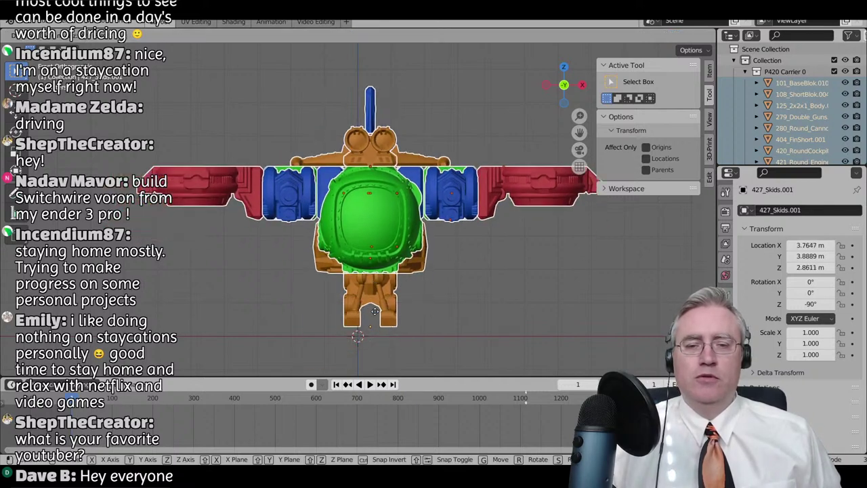
left_click(380, 312)
key("period")
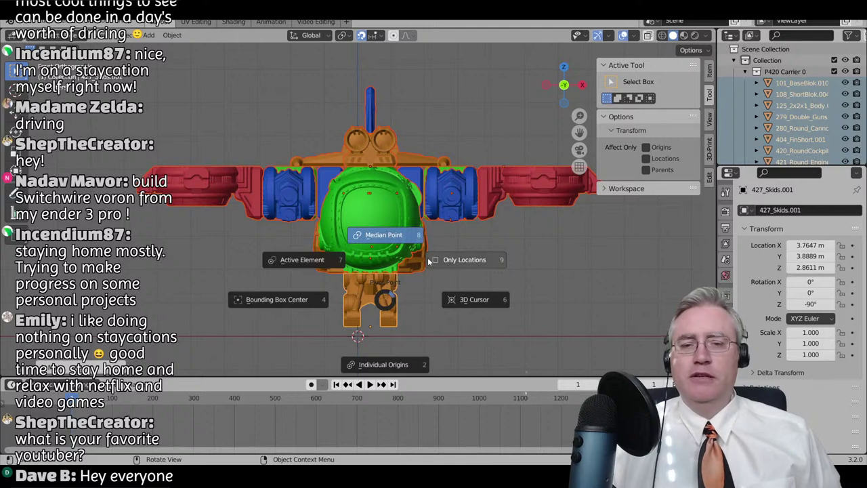
left_click(319, 267)
key("alt+g")
key("g")
left_click(377, 288)
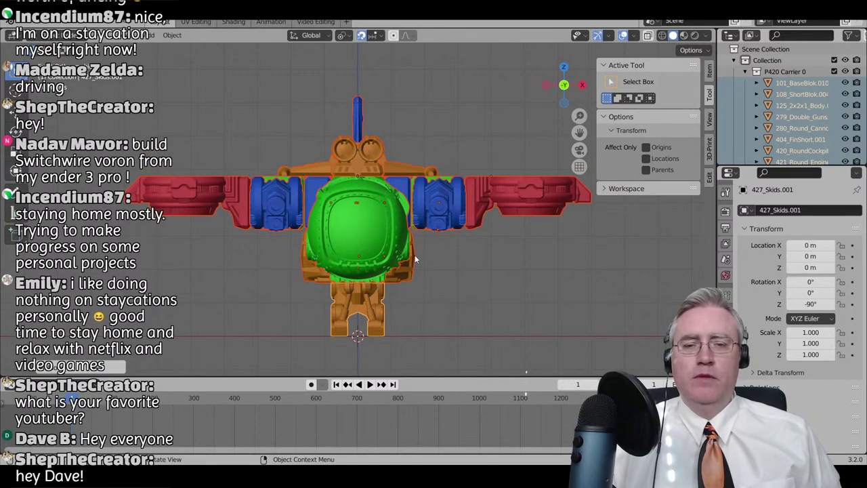
- Turn off snapping, deselect the carrier and add a Plain Axes empty at the world origin
scroll(364, 279, "down", 3)
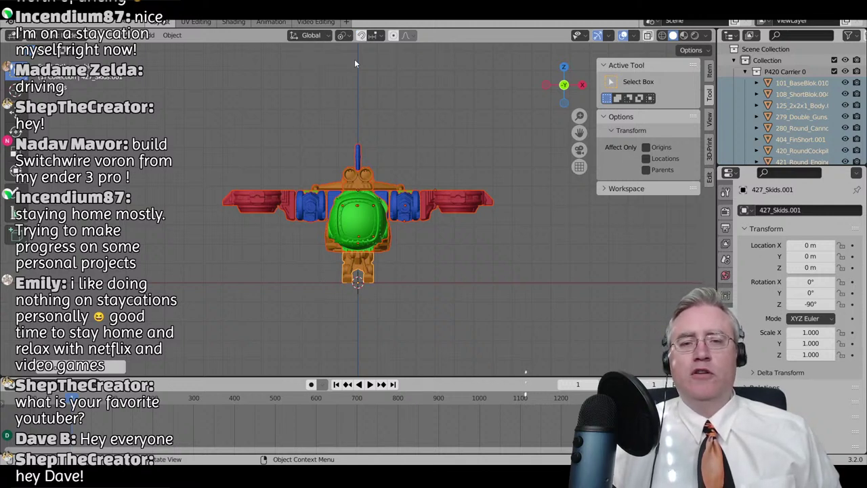
left_click(296, 336)
key("shift+a")
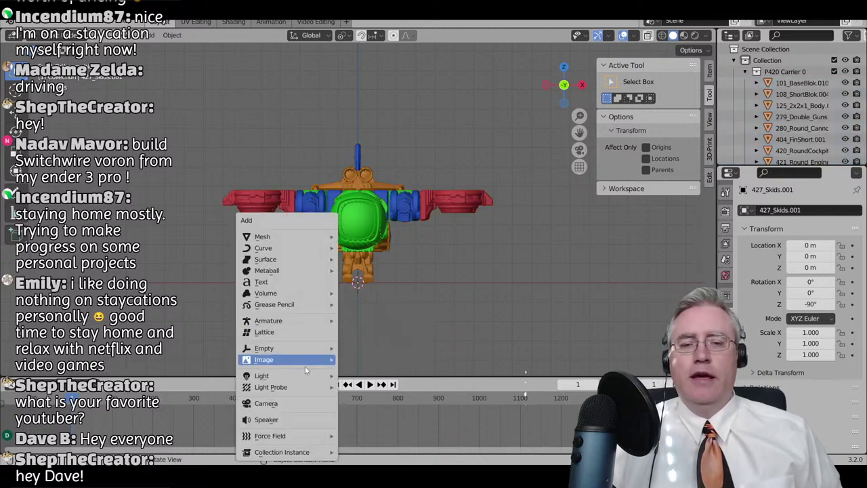
mouse_move(296, 352)
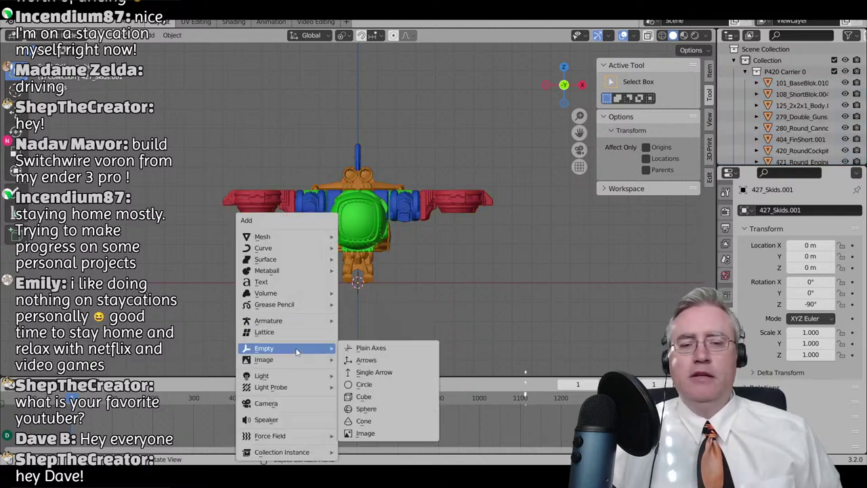
left_click(371, 349)
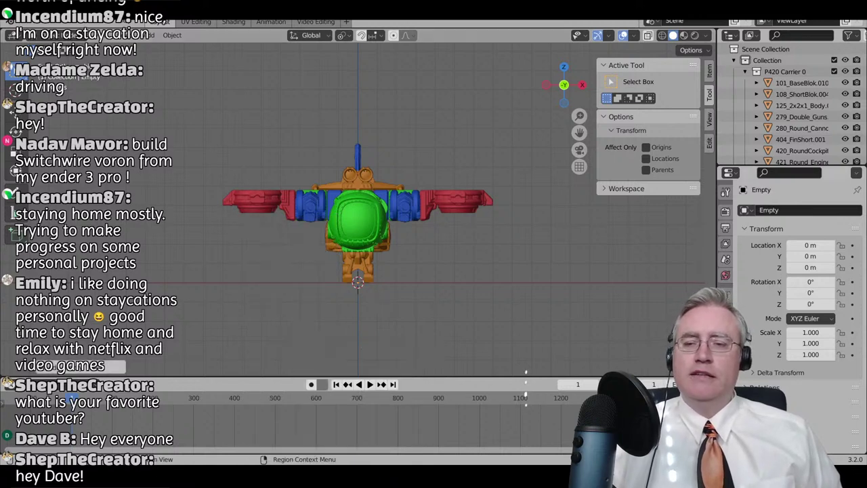
- Set the empty's display size to 10 m
left_click(726, 363)
left_click(816, 238)
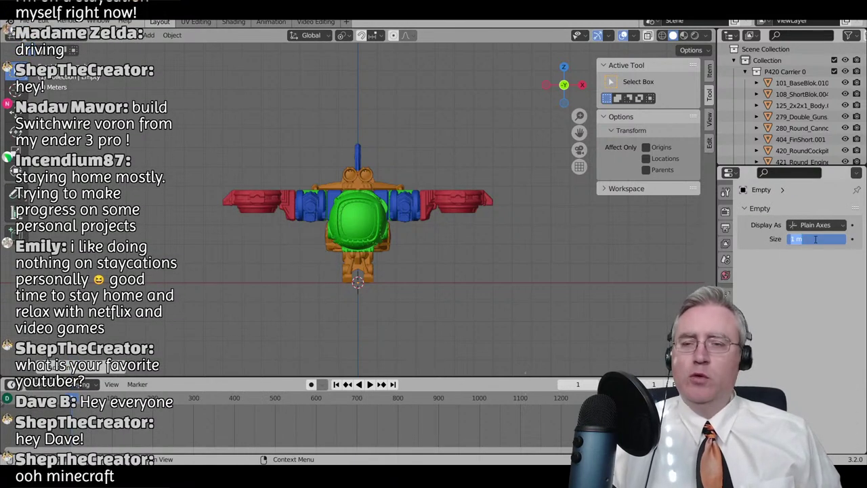
type("20cm")
key("Return")
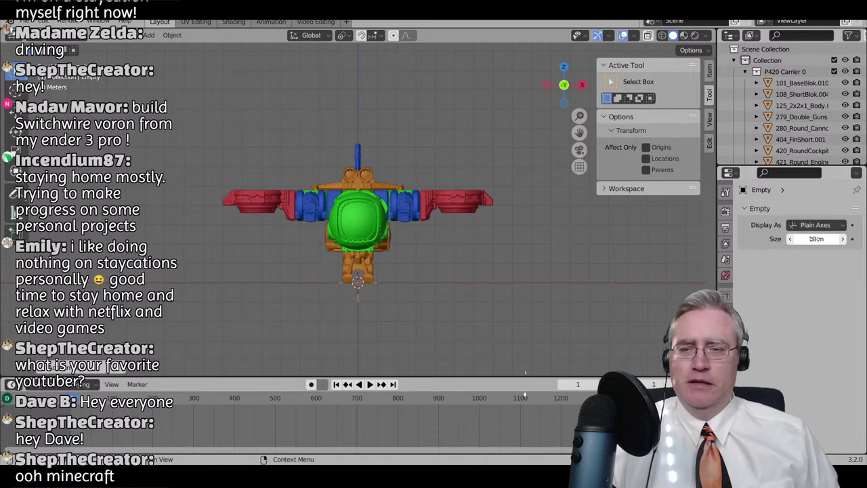
key("Return")
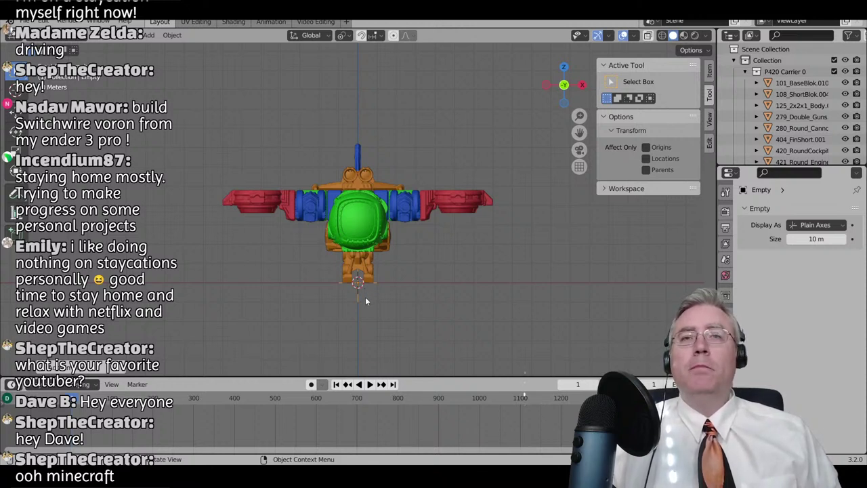
- Isolate the empty in local view, enable auto keying and record a freehand move of it during timeline playback
key("KP_Divide")
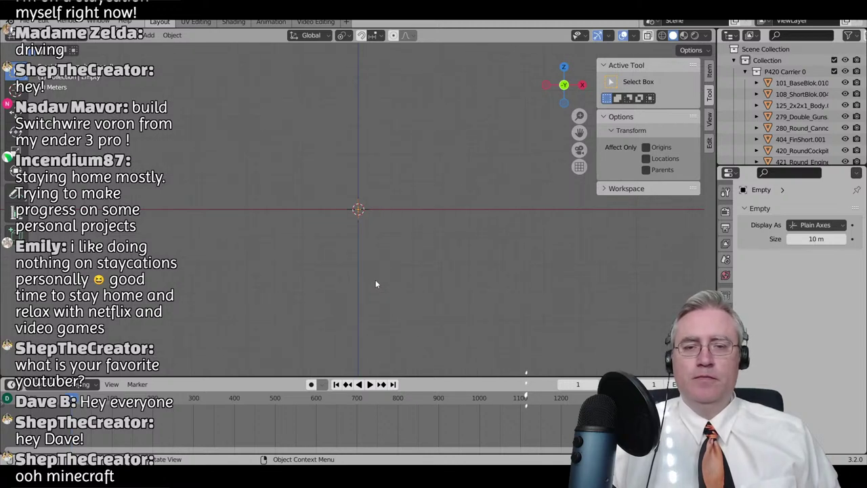
middle_click_drag(392, 251, 383, 285, "shift")
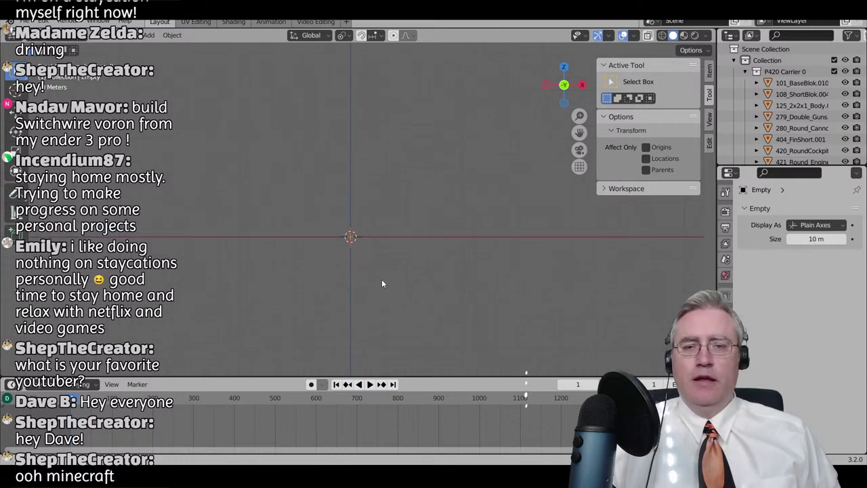
left_click(311, 384)
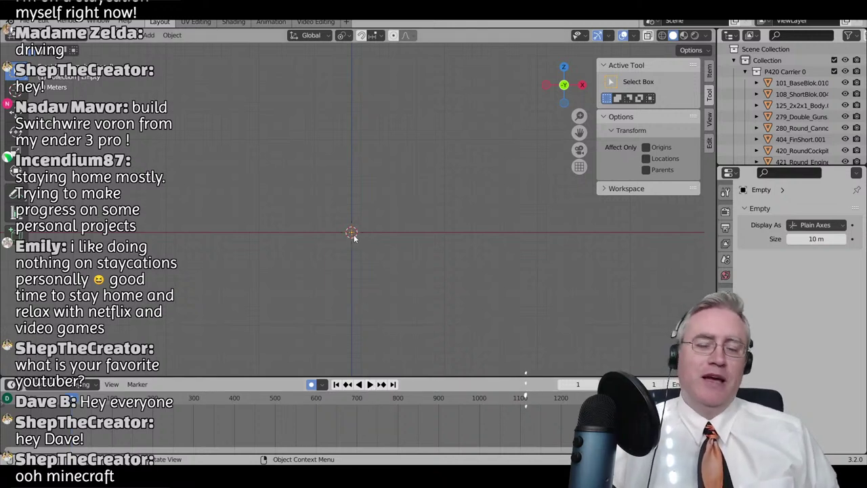
key("space")
key("g")
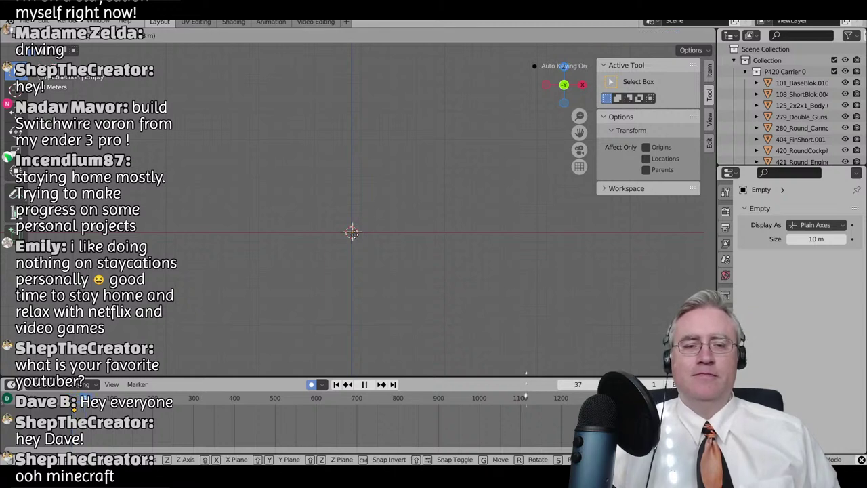
left_click(353, 234)
key("space")
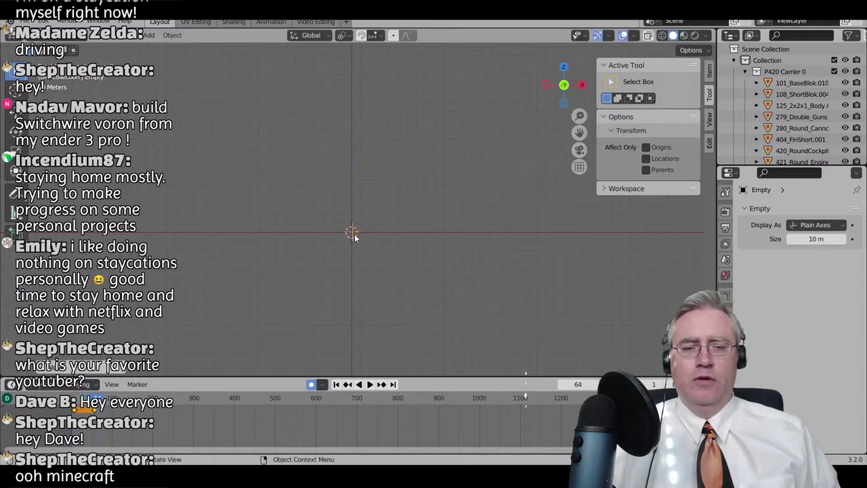
- Play the empty's recorded motion from frame 1 and turn off auto keying
left_click(336, 384)
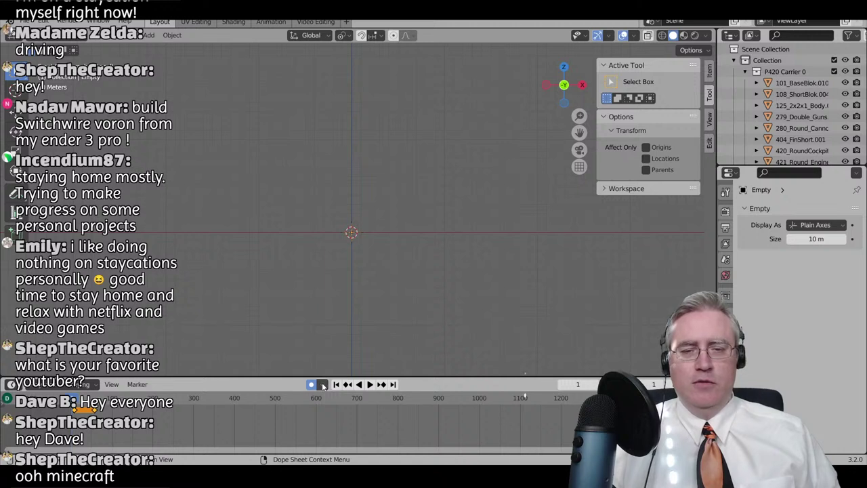
key("space")
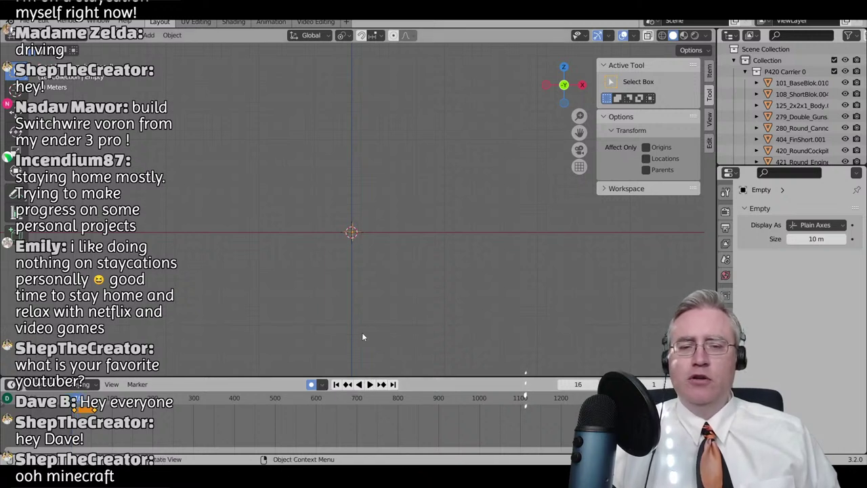
left_click(311, 385)
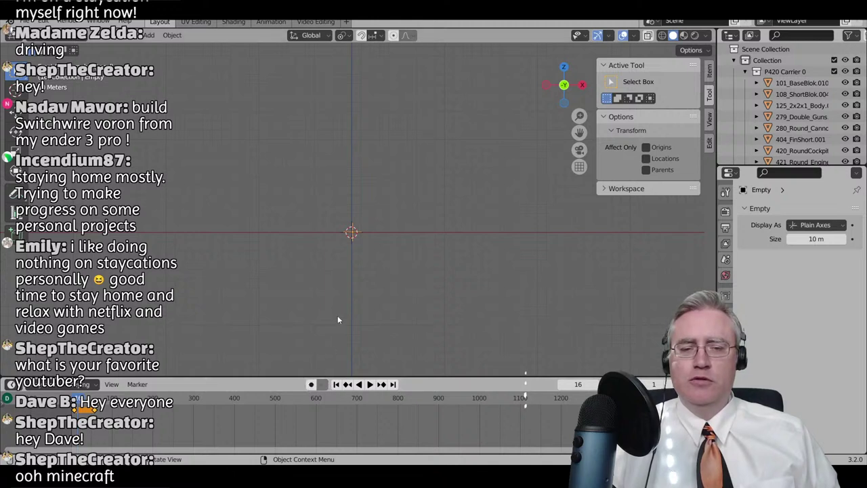
- Delete all of the empty's recorded keyframes from the timeline
key("x")
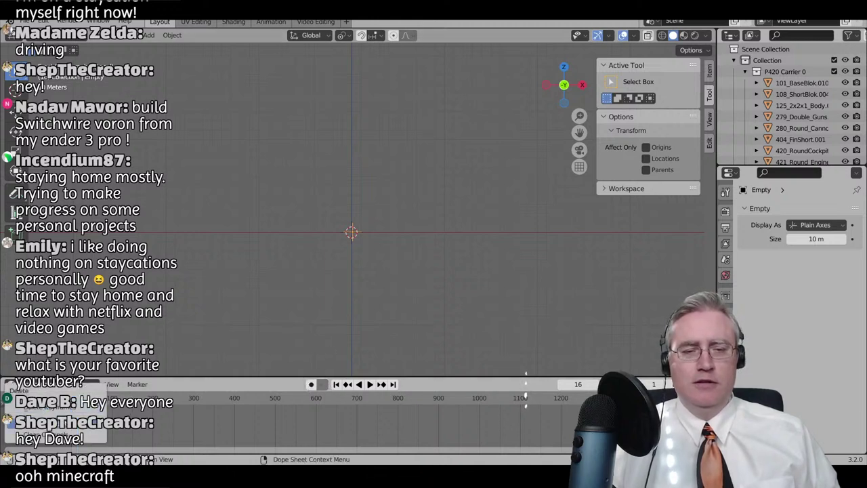
left_click(49, 407)
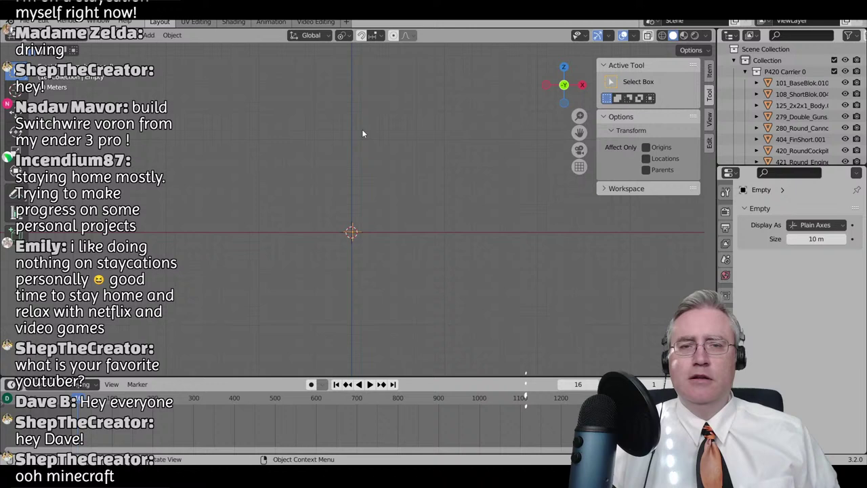
- Inspect the Aerosol of my Love Shorter.wav strip in the Video Editing workspace and preview a media file from the Videos folder
left_click(318, 22)
mouse_move(130, 415)
left_mouse_down()
mouse_move(159, 414)
mouse_move(134, 417)
left_mouse_up()
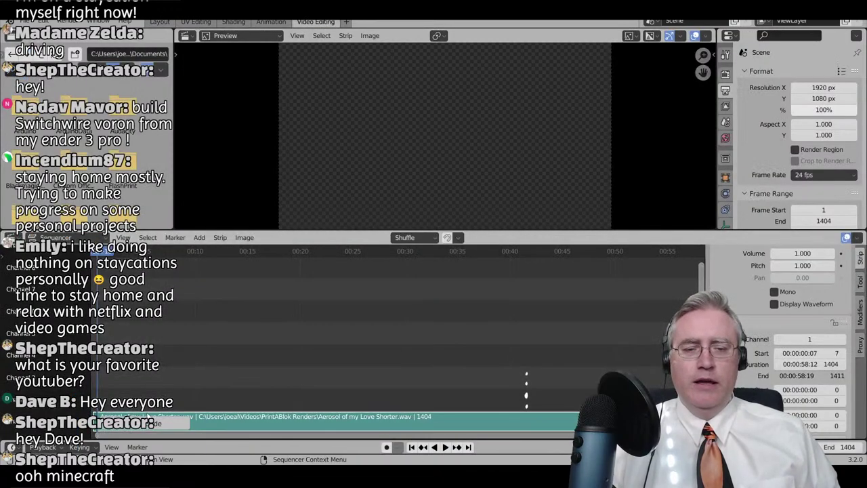
key("ctrl+z")
mouse_move(393, 487)
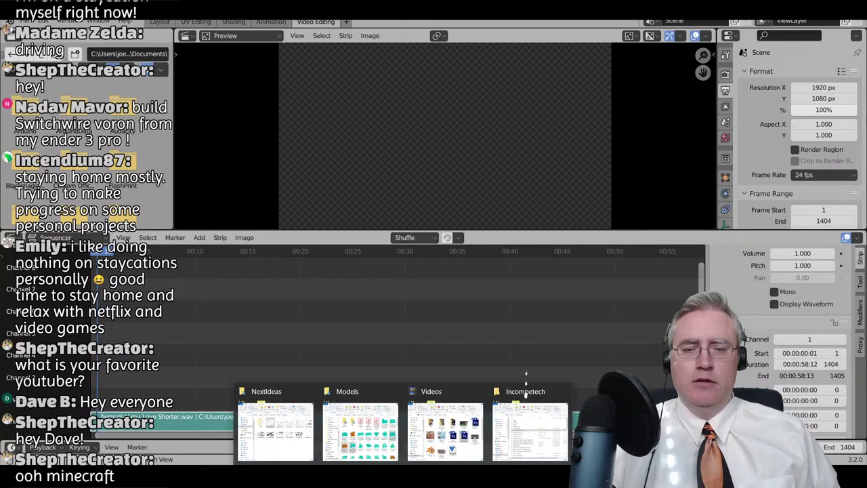
left_click(426, 444)
left_click_drag(601, 50, 332, 0)
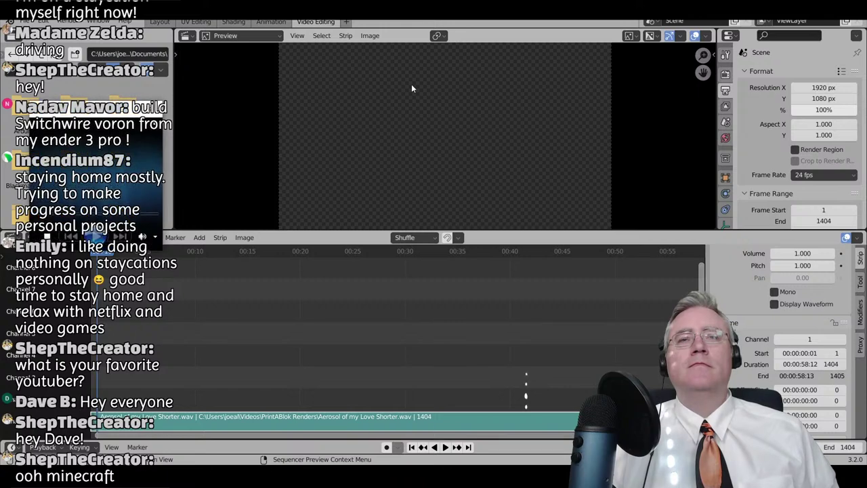
left_click(158, 114)
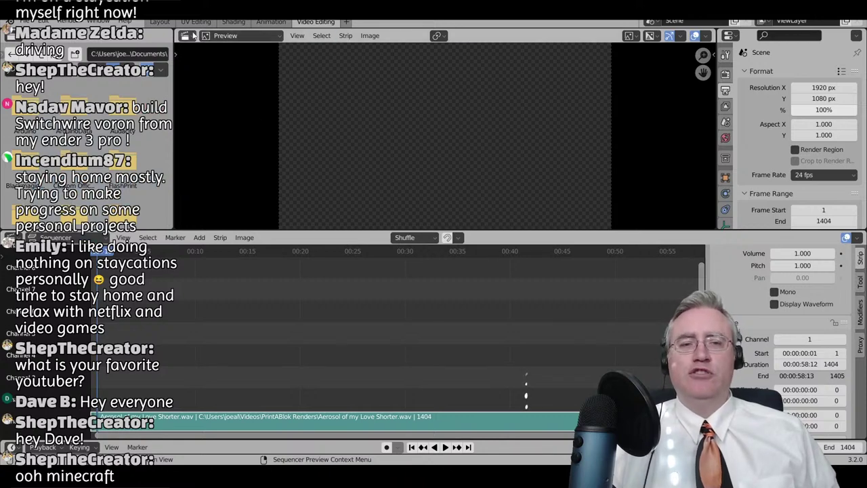
left_click(162, 21)
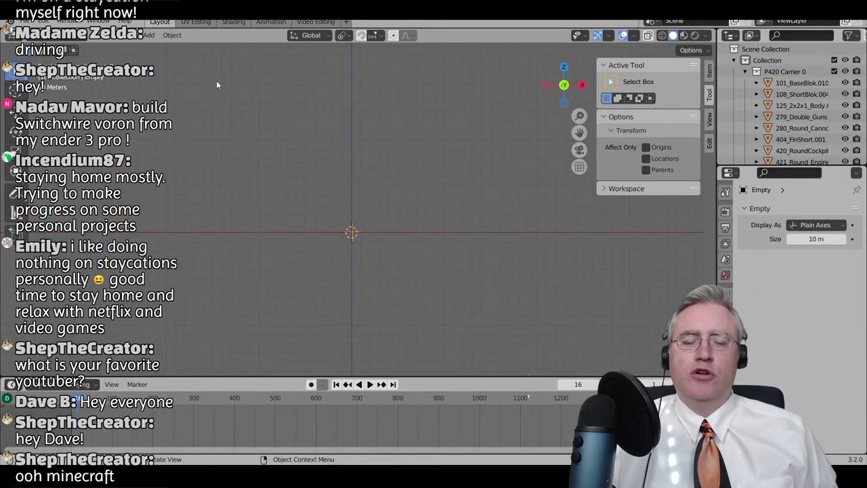
- Try recording a freehand move of the empty with auto keying from frame 1 during playback, and undo the recording
left_click(336, 384)
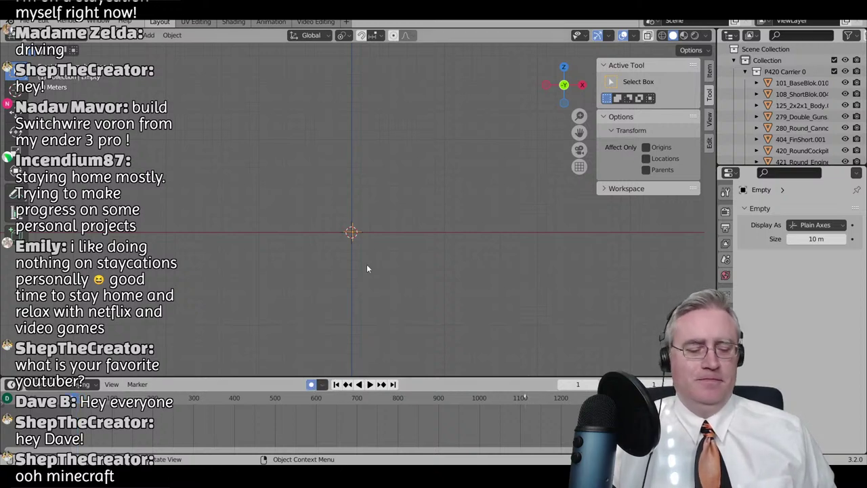
key("space")
key("g")
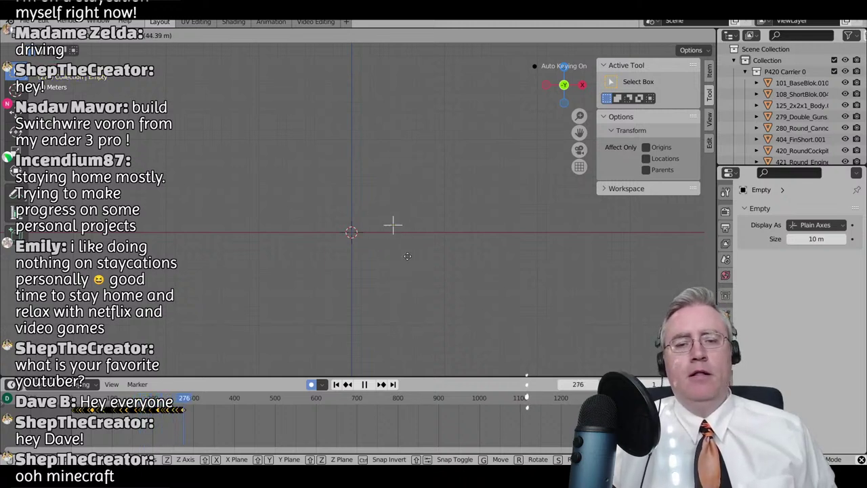
left_click(406, 262)
key("space")
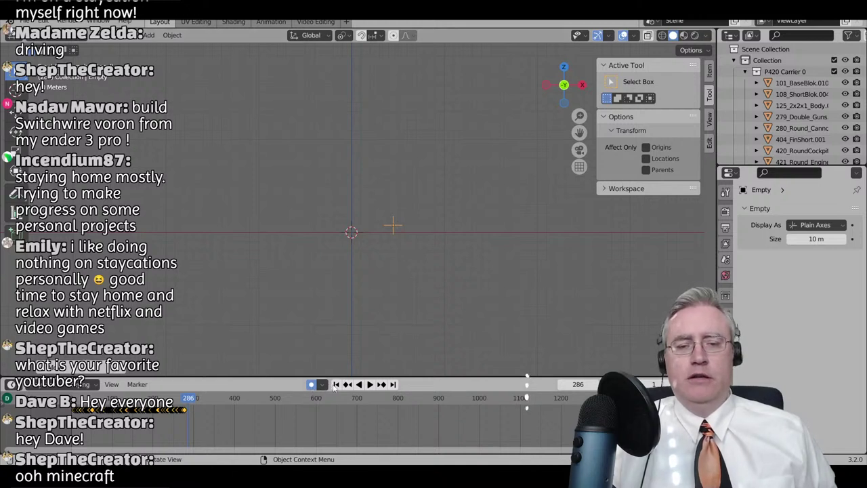
key("ctrl+z")
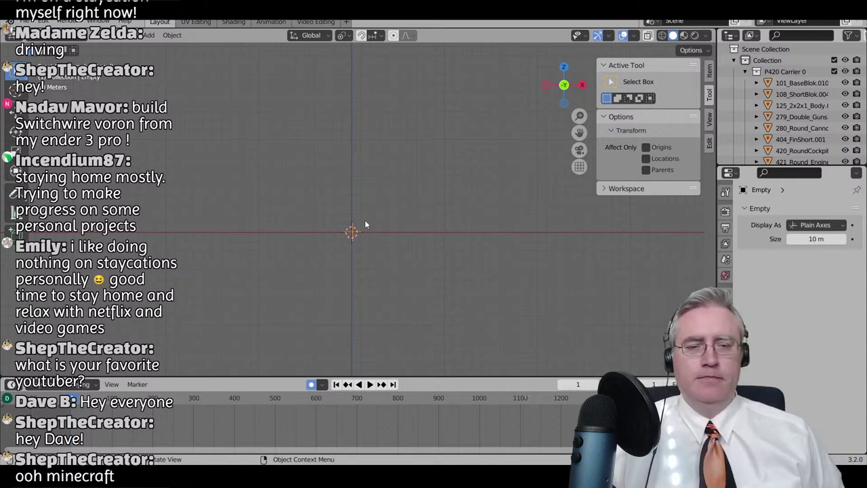
- Try recording the empty's freehand move again from frame 1 to about frame 1120 while the soundtrack plays
key("space")
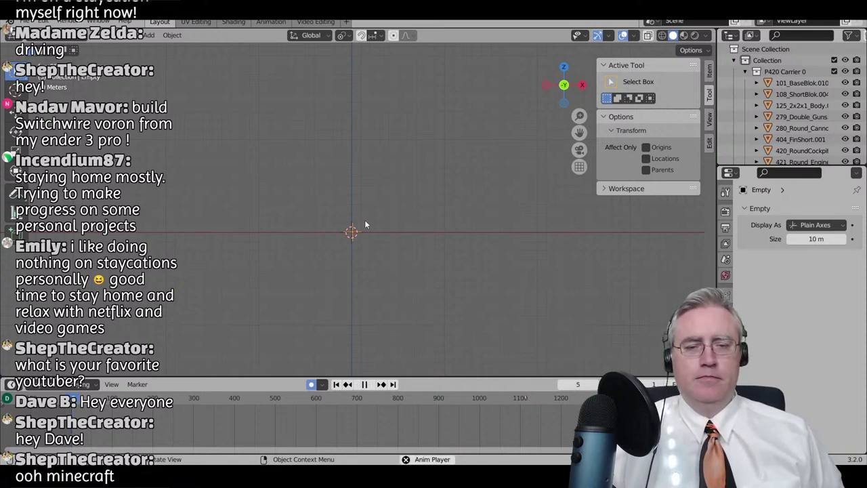
key("g")
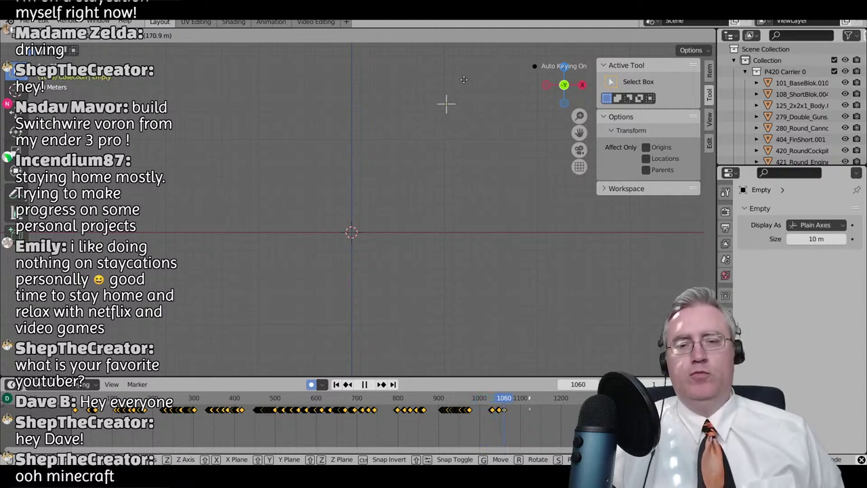
left_click(369, 218)
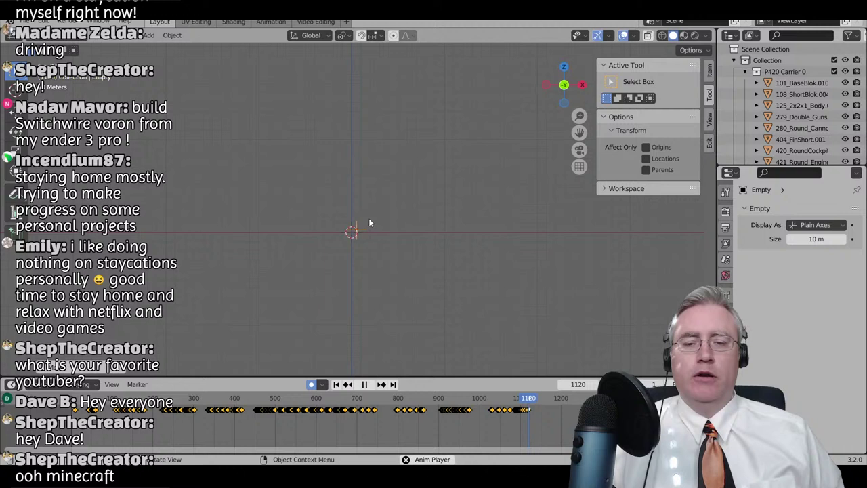
left_click(364, 384)
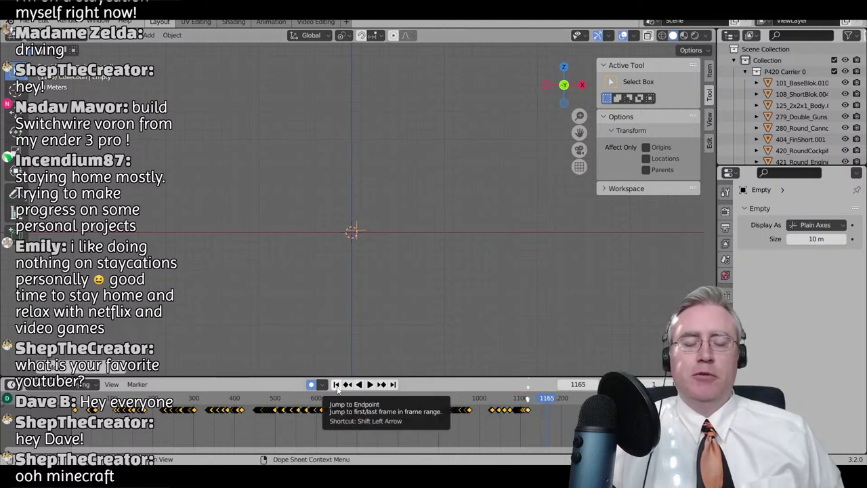
- Scrub through the recorded keyframes around frame 94 and delete all of them
left_click_drag(548, 405, 111, 405)
scroll(529, 398, "up", 1, "ctrl")
scroll(159, 425, "up", 3, "ctrl")
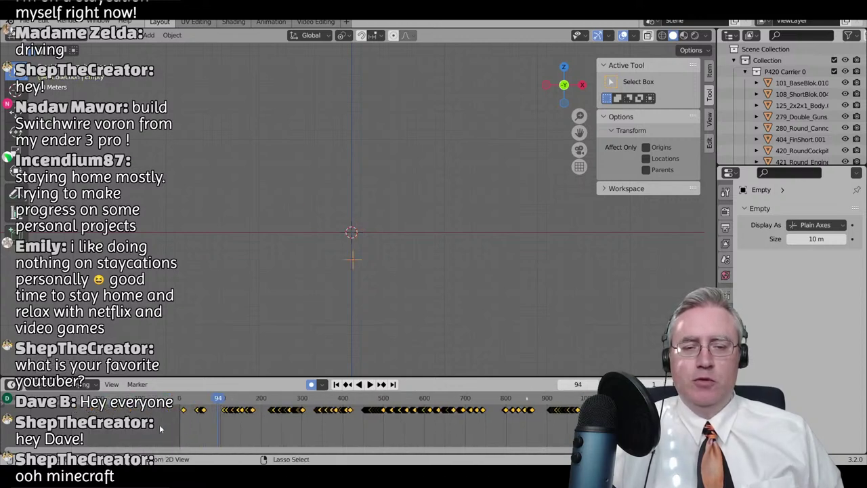
mouse_move(237, 421)
middle_mouse_down("ctrl")
mouse_move(295, 414)
mouse_move(275, 423)
mouse_move(240, 410)
middle_mouse_up("ctrl")
scroll(319, 434, "down", 4, "ctrl")
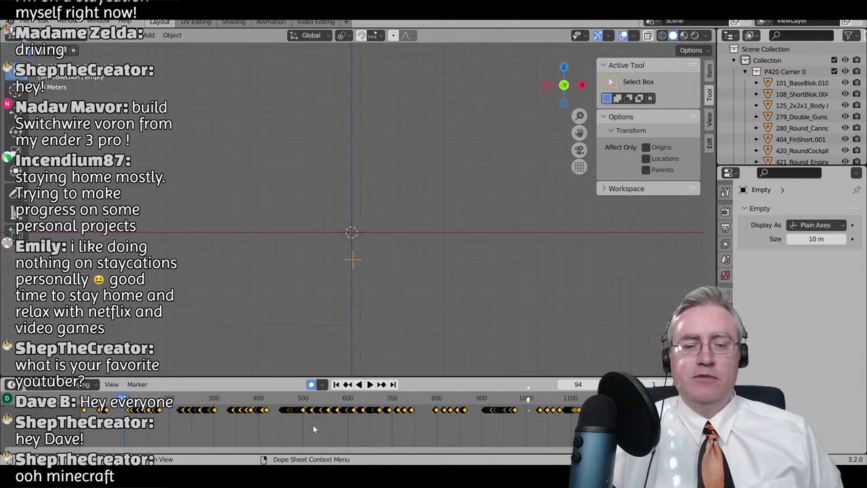
key("x")
left_click(313, 422)
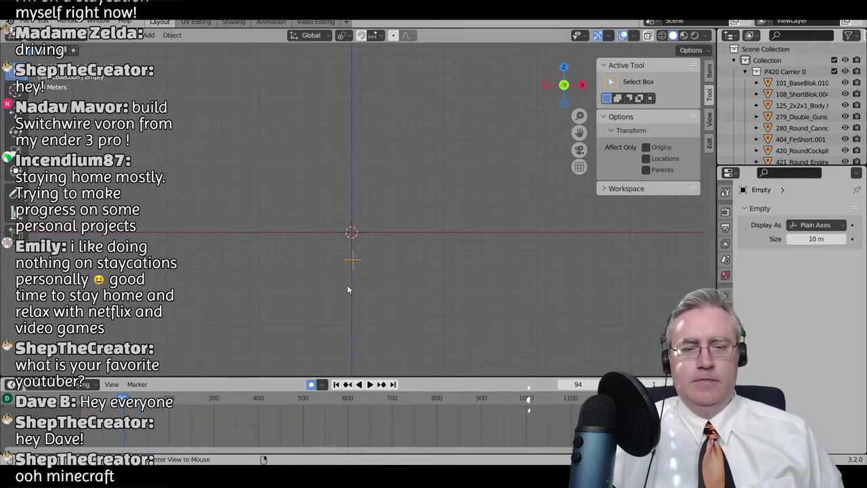
- Clear the empty's location, return to frame 1 and delete the keyframe that clearing adds
key("alt+g")
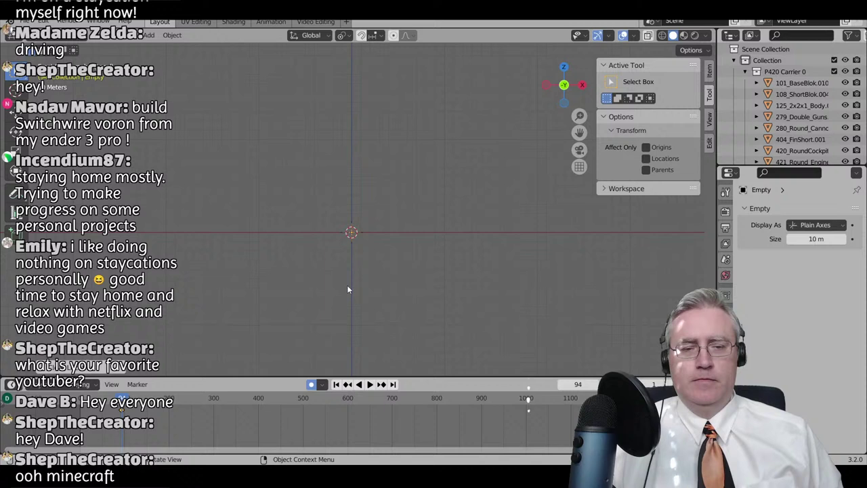
left_click(337, 387)
key("x")
left_click(320, 420)
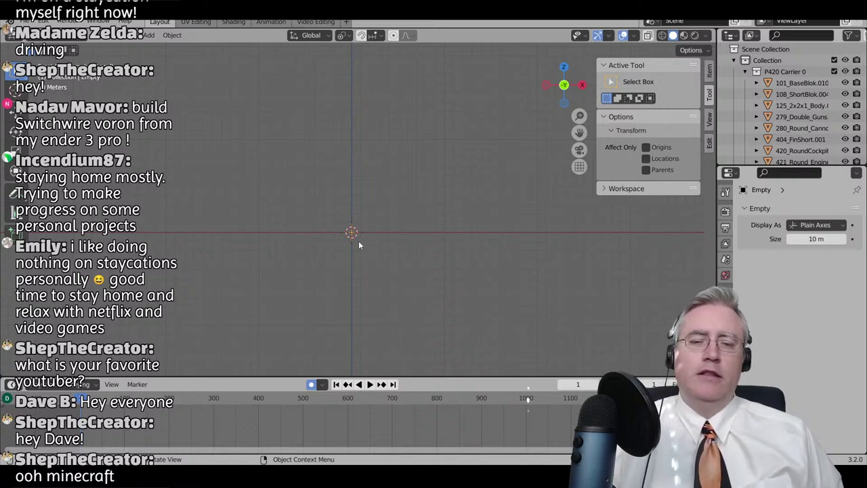
- Record a freehand move of the empty to the music from frame 1 to about frame 1400, and turn off auto keying
key("space")
key("g")
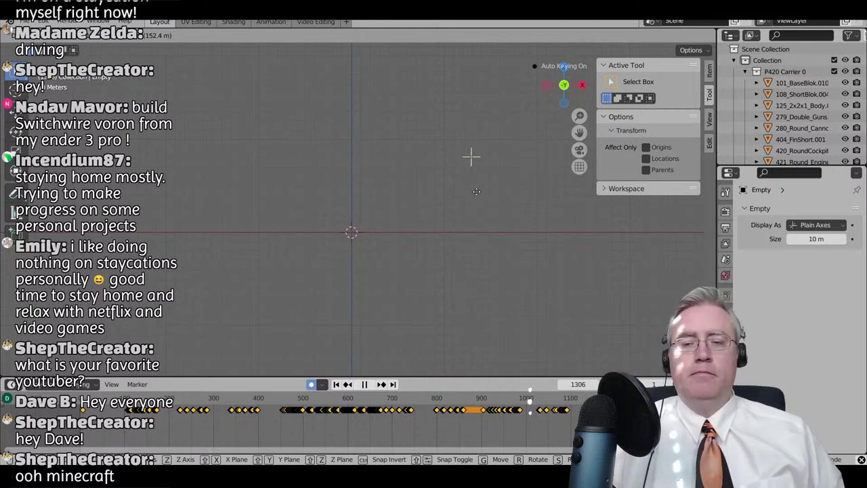
left_click(473, 294)
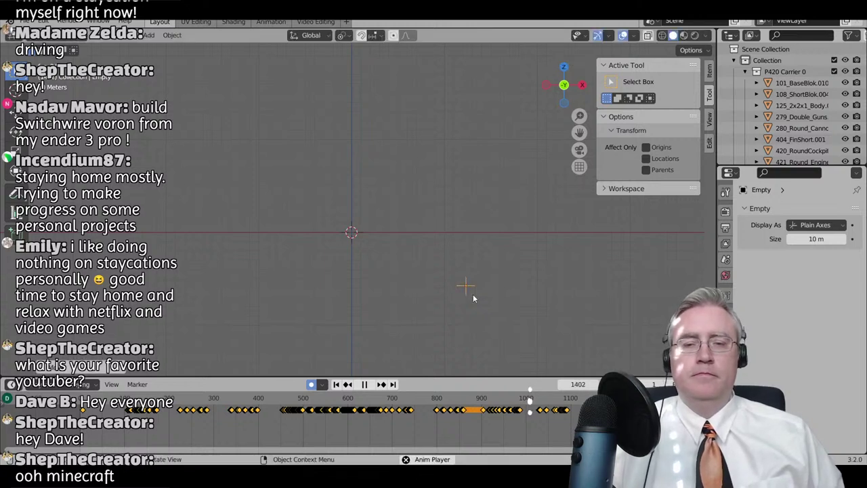
left_click(311, 384)
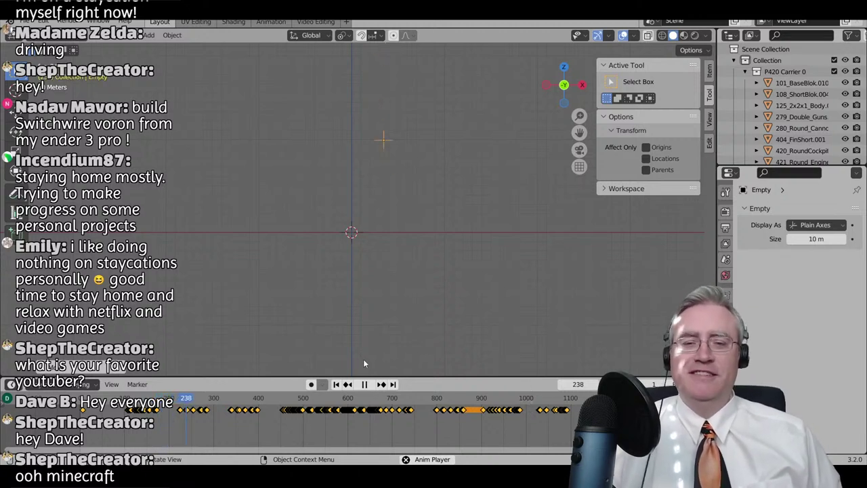
key("space")
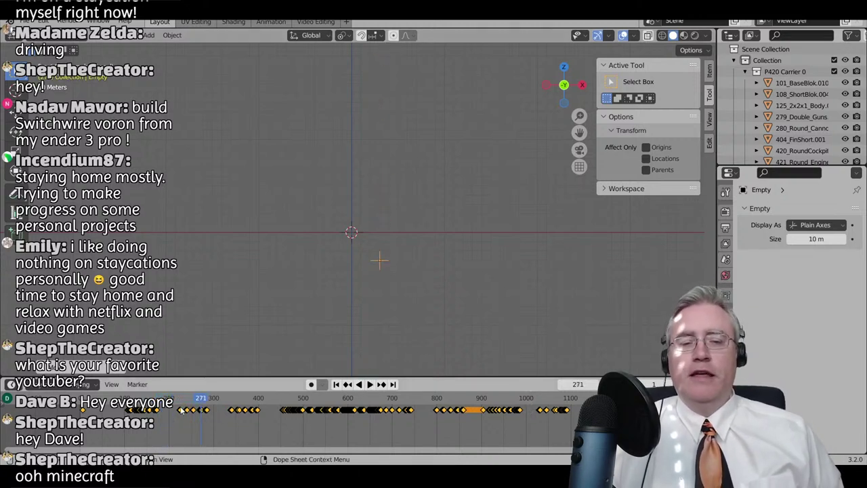
left_click(336, 385)
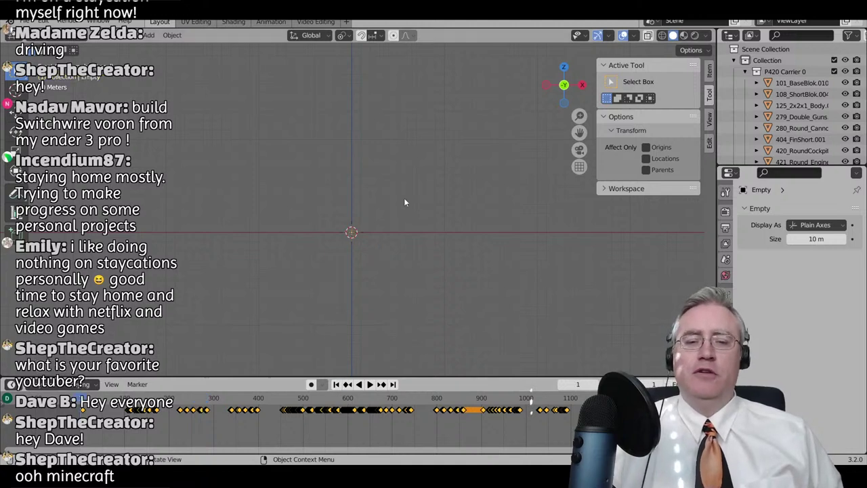
- Leave local view to show the carrier again and rename the empty as Soundtrack
key("Home")
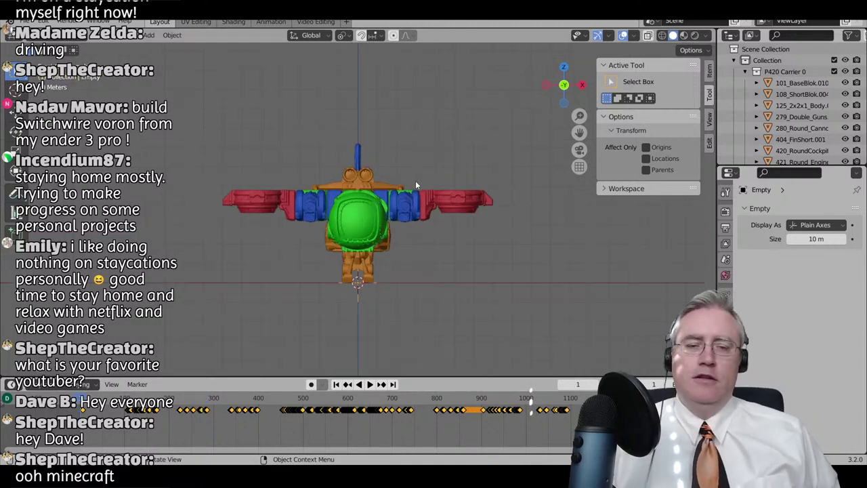
key("F2")
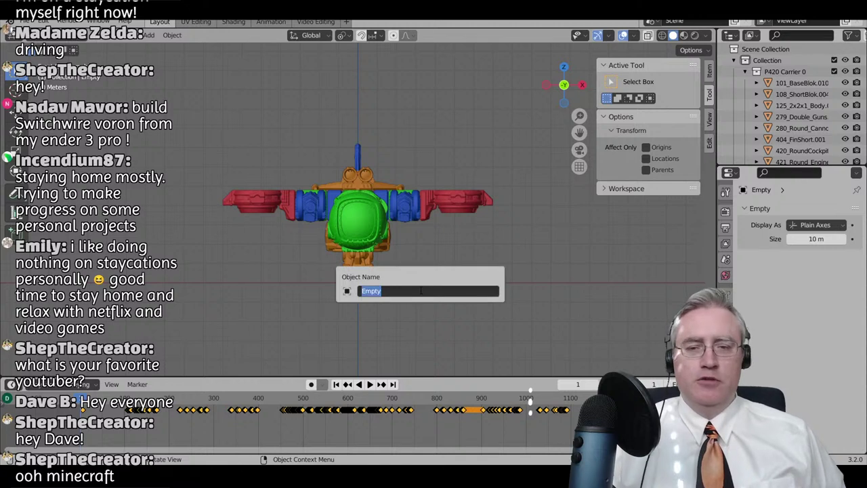
type("Soundtra")
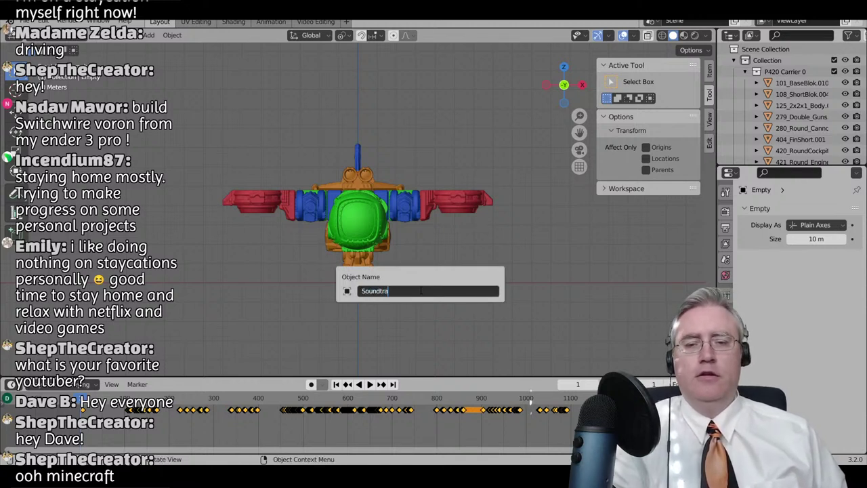
type("ck")
key("Return")
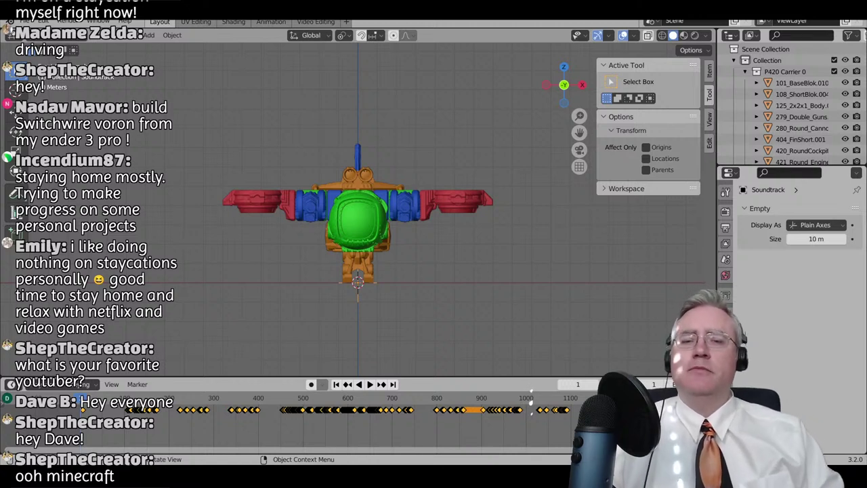
- Select all of the carrier's parts together with the Soundtrack empty
mouse_move(487, 476)
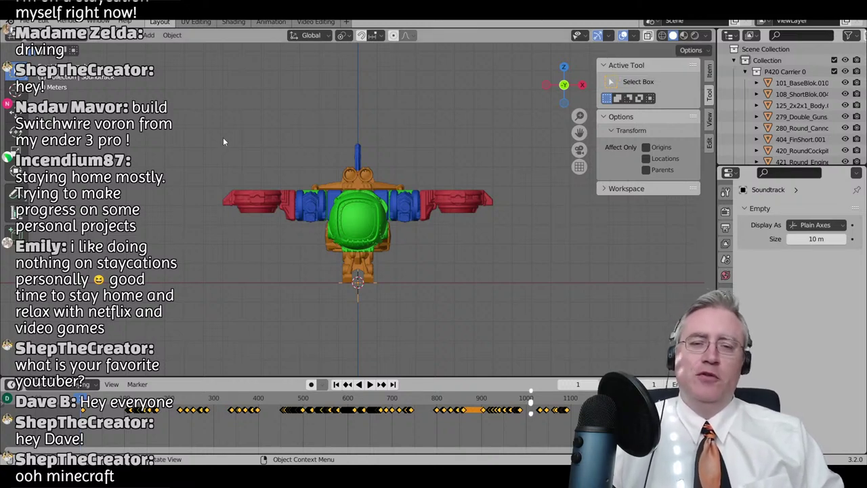
left_click_drag(223, 142, 491, 262)
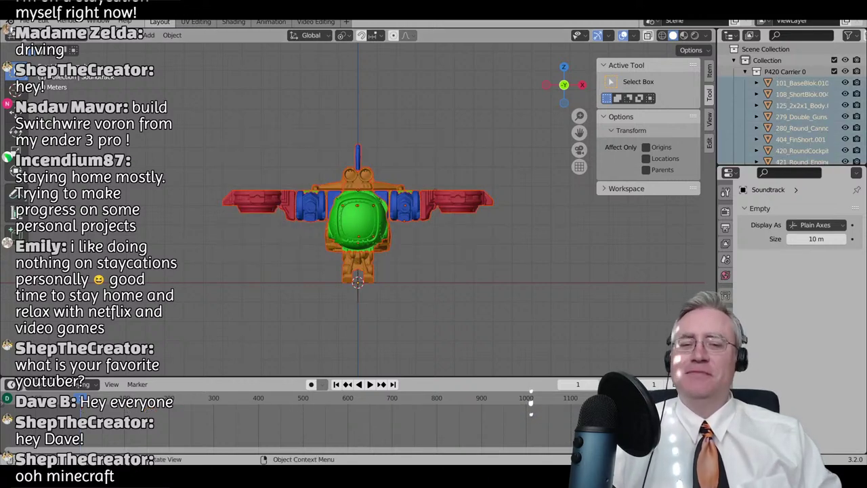
left_click(354, 294)
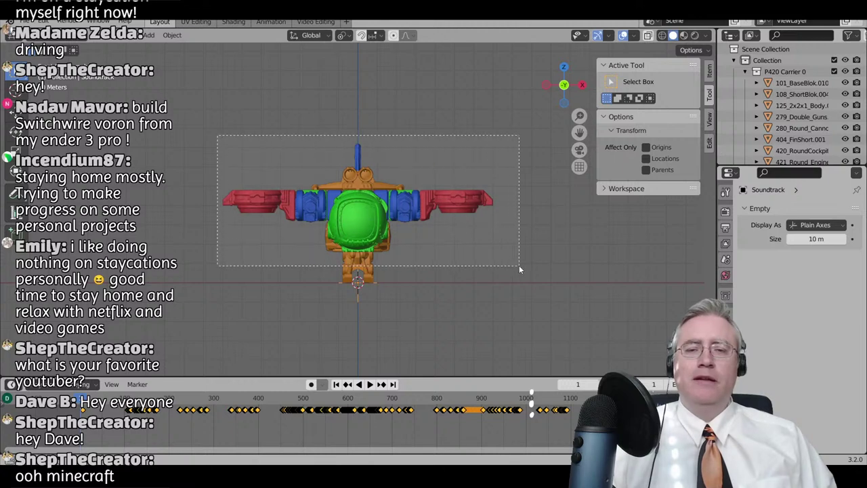
key("a")
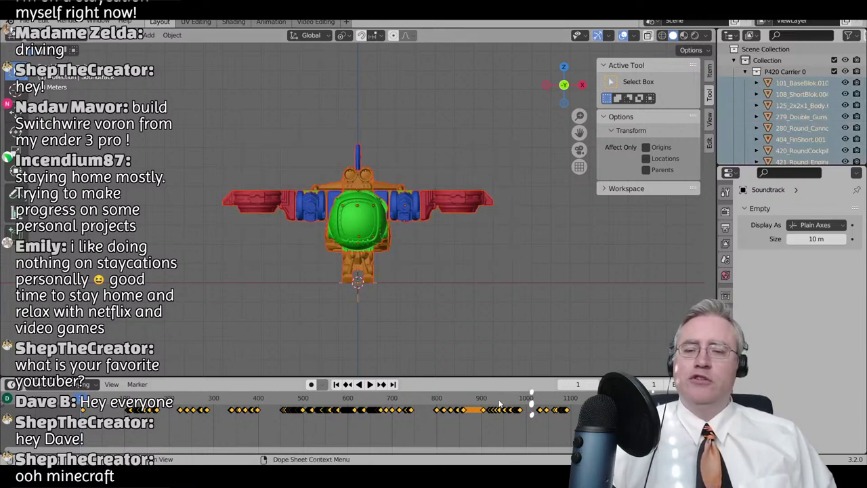
- Play the music around frame 860 against the Soundtrack keyframes and set the current frame to 862
key("space")
left_click_drag(416, 400, 464, 402)
key("space")
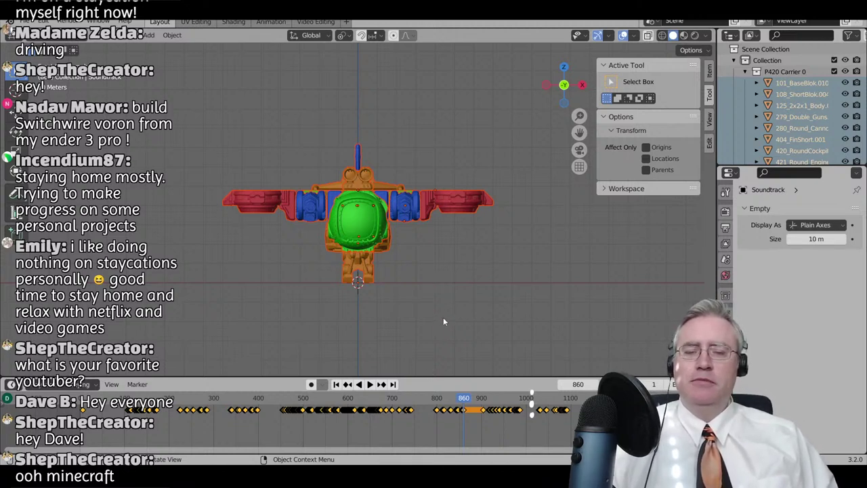
key("space")
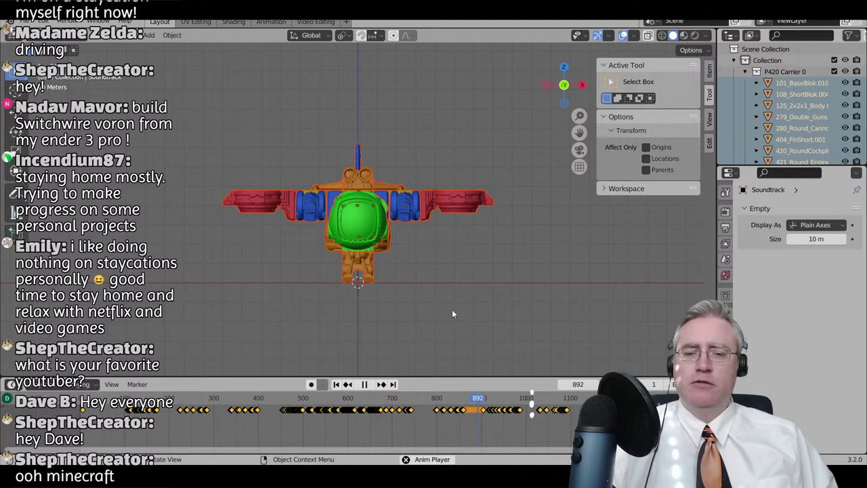
key("space")
left_click_drag(482, 402, 464, 402)
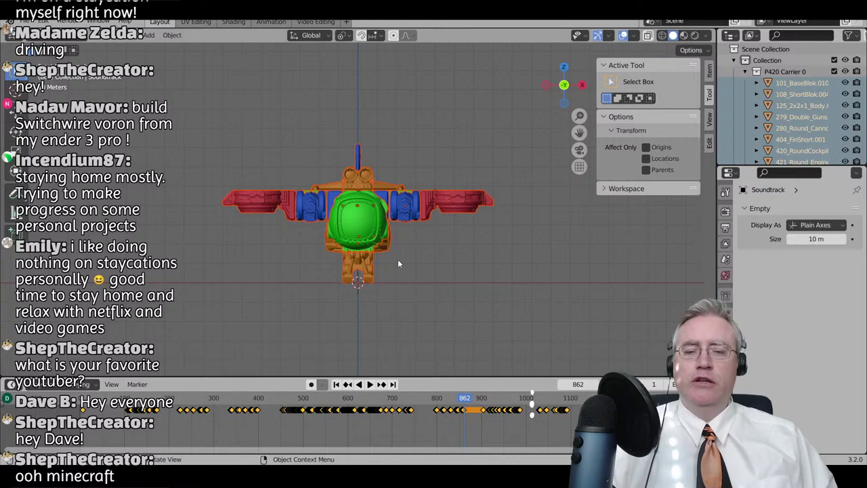
- Select all the carrier parts with the cockpit active and insert Location & Rotation keyframes at frame 862
left_click(353, 230)
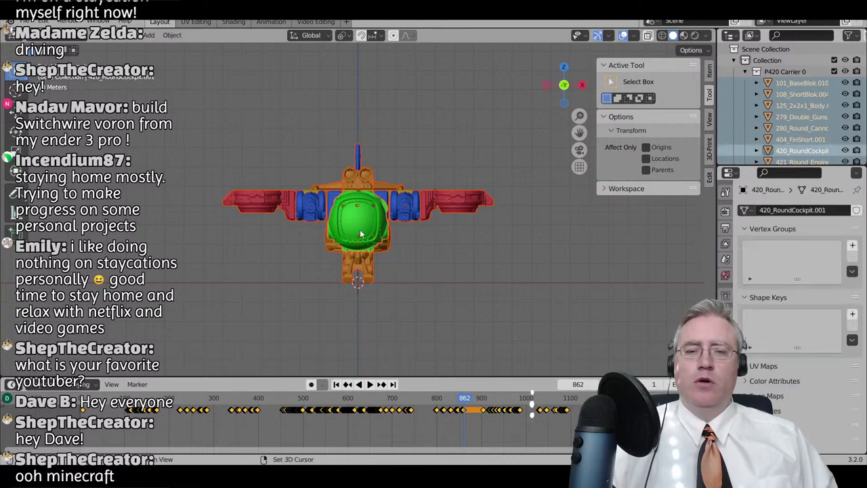
middle_click_drag(452, 190, 336, 206)
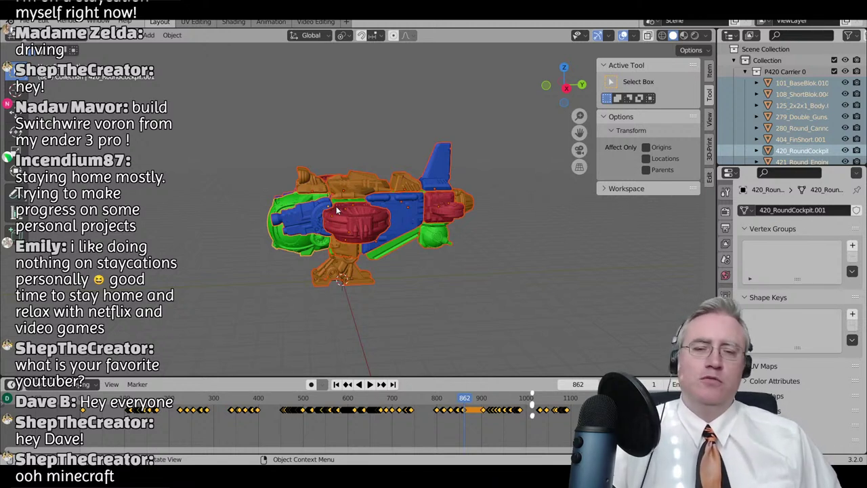
middle_click_drag(305, 241, 343, 243)
key("KP_1")
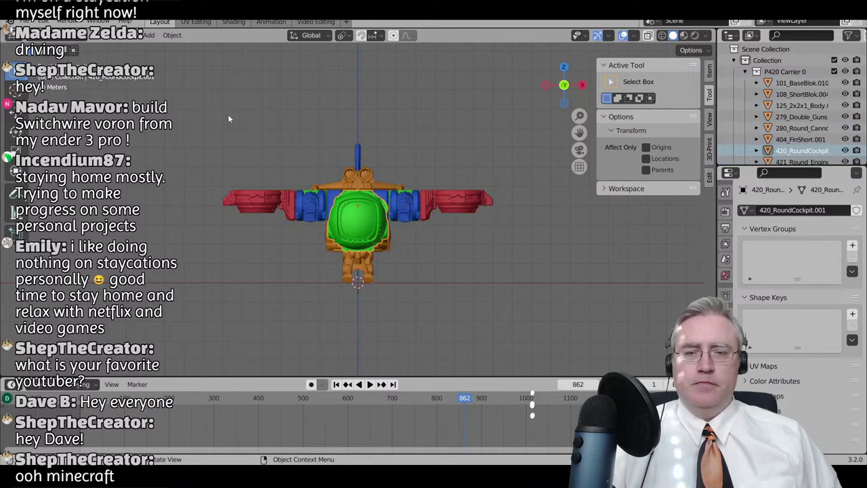
left_click_drag(227, 114, 488, 263)
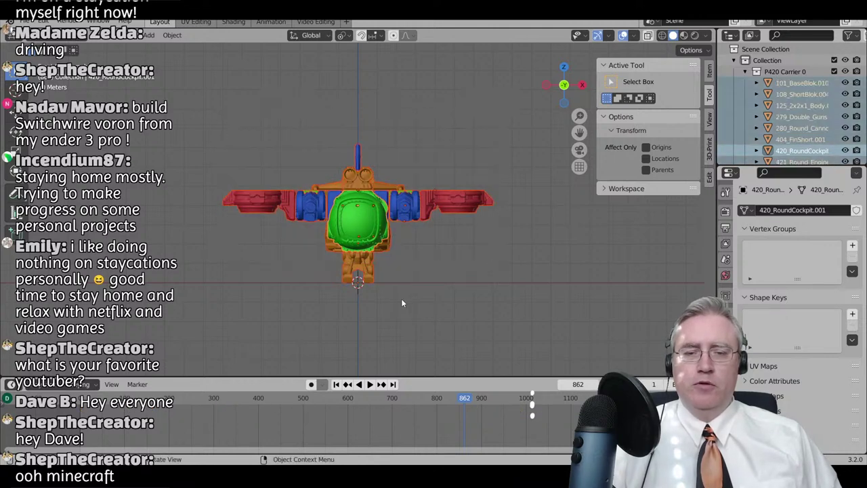
middle_click_drag(408, 236, 390, 216)
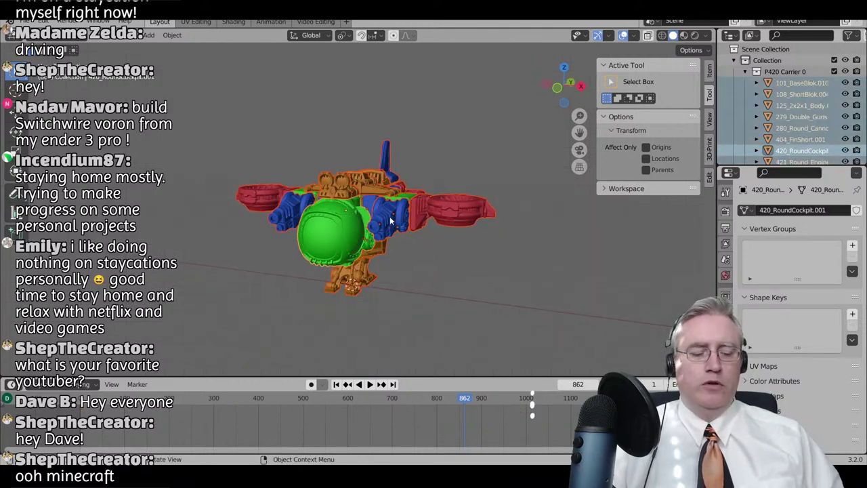
key("i")
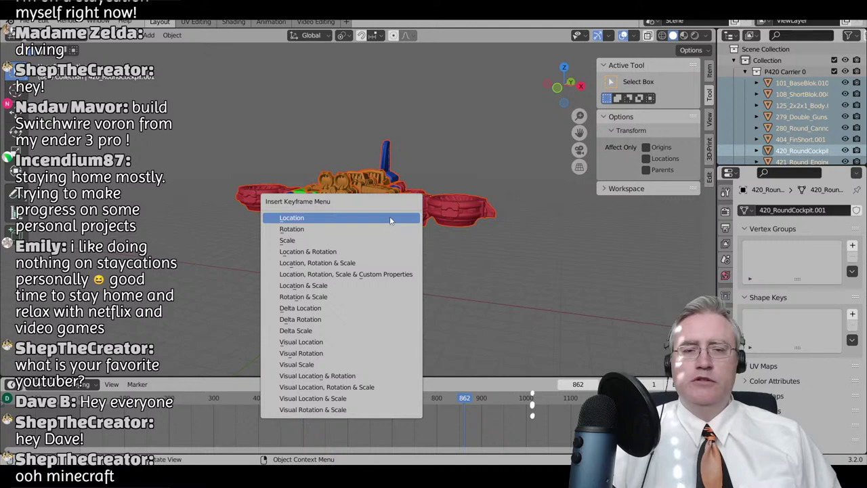
left_click(344, 254)
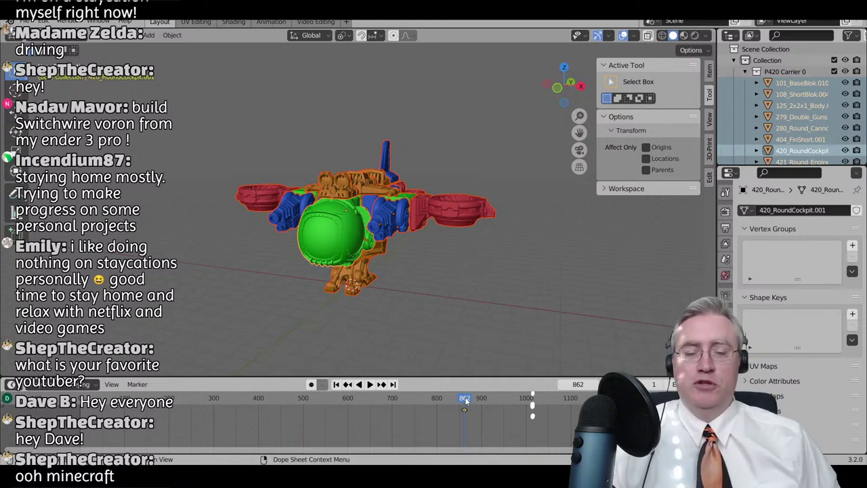
- Collapse the P420 Carrier collection and select the Soundtrack empty to examine its keyframes around frame 830
mouse_move(465, 402)
left_mouse_down()
mouse_move(438, 402)
mouse_move(451, 399)
left_mouse_up()
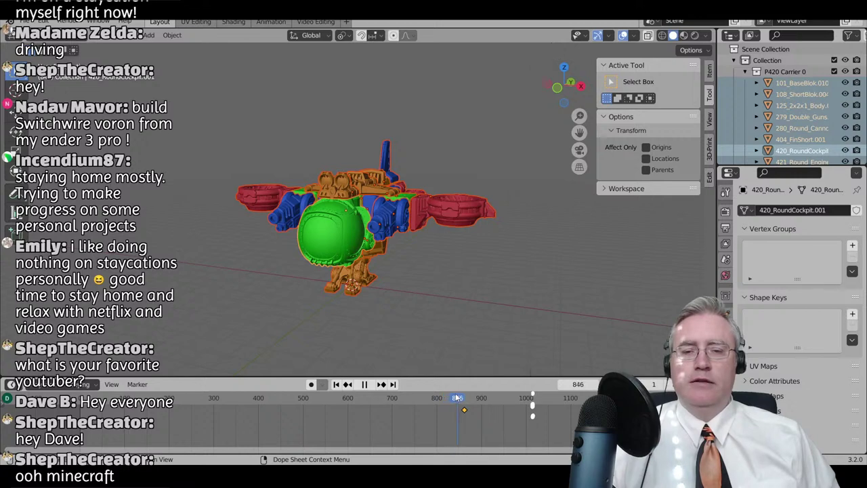
left_click(746, 71)
left_click(780, 82)
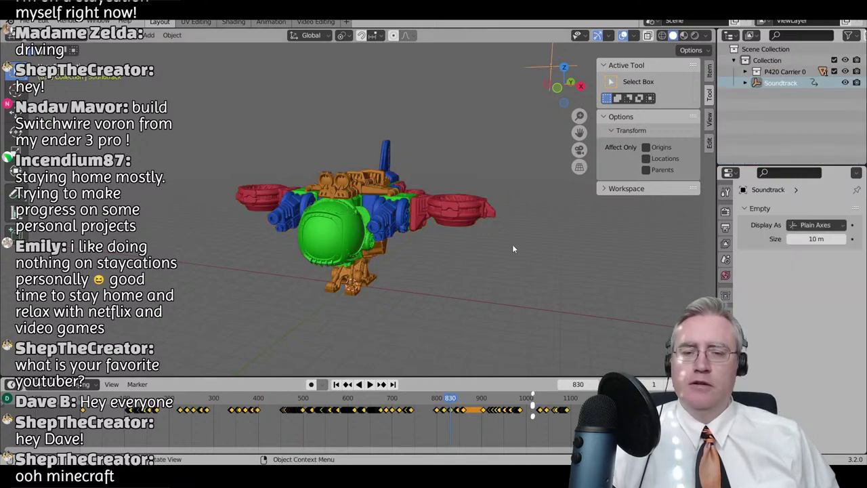
scroll(462, 419, "up", 5, "ctrl")
scroll(499, 415, "down", 4, "ctrl")
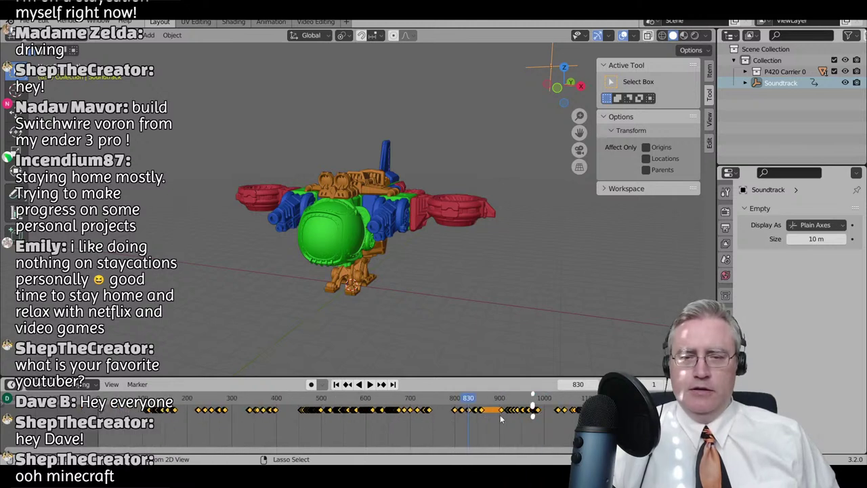
scroll(472, 427, "up", 5)
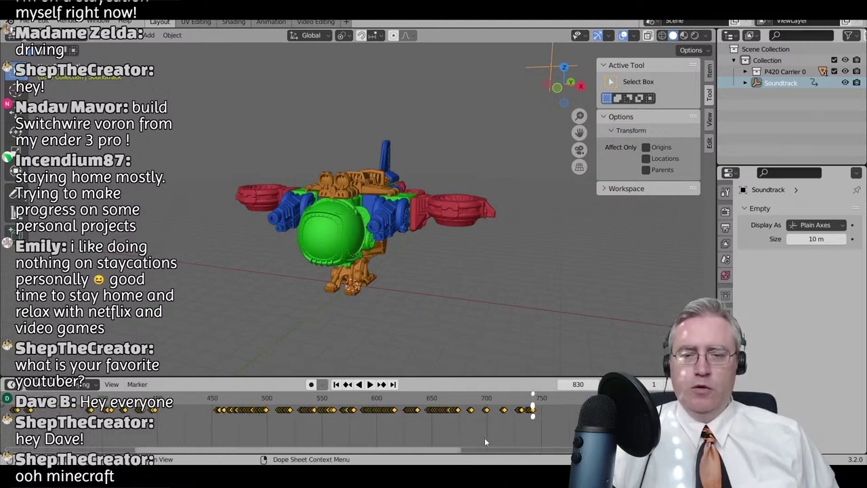
scroll(487, 427, "down", 5, "ctrl")
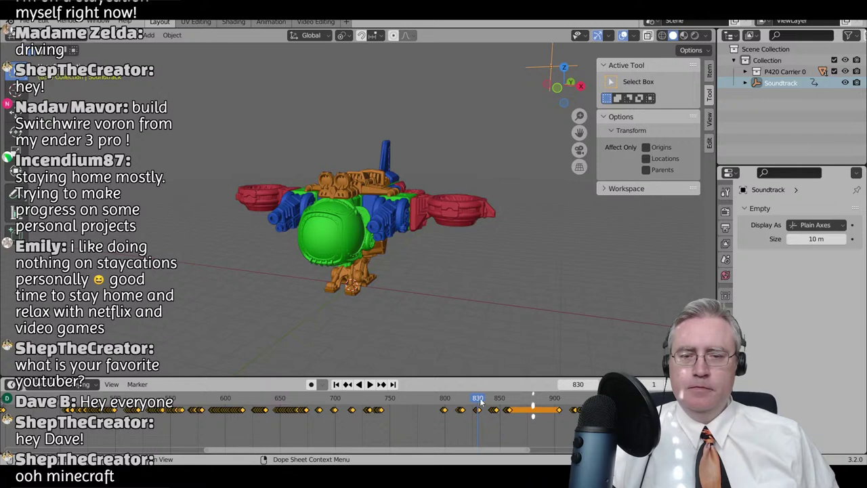
- Play and scrub the music between frames 800 and 862 to check the beat markers, stopping at frame 800
key("space")
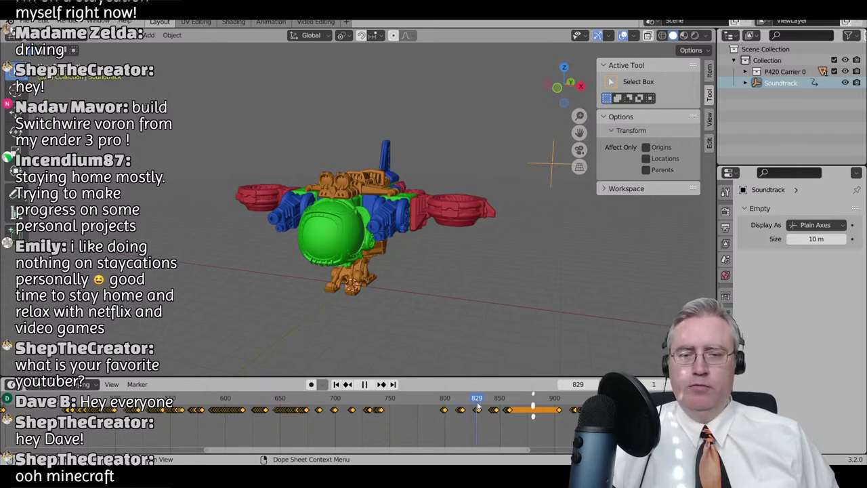
left_click_drag(506, 406, 446, 413)
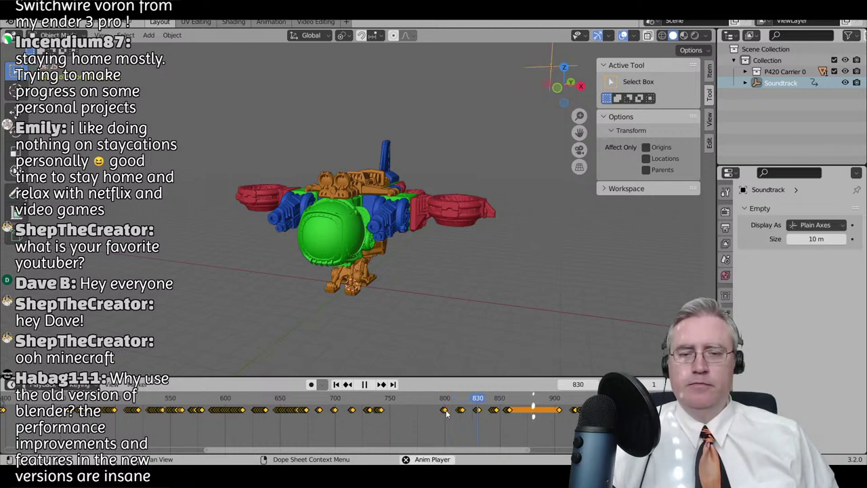
key("space")
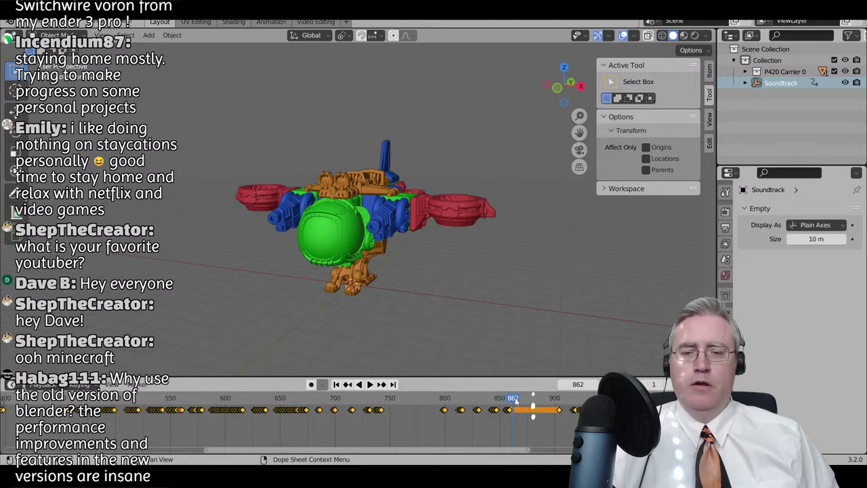
key("space")
left_click_drag(515, 401, 453, 405)
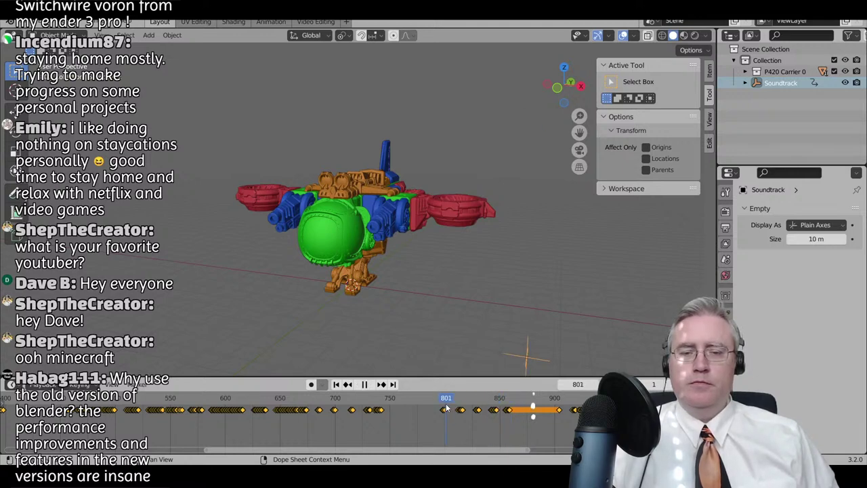
key("space")
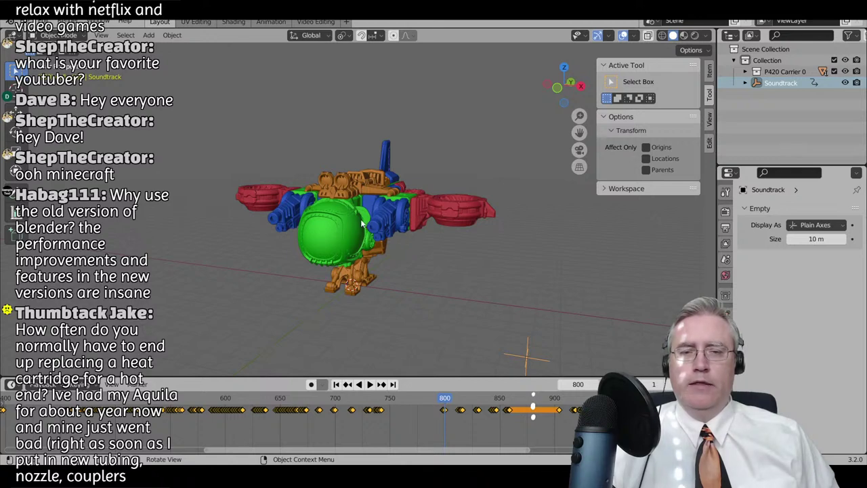
- Reselect the Soundtrack empty after the carrier parts and set the current frame to 842
left_click_drag(251, 143, 446, 270)
key("KP_1")
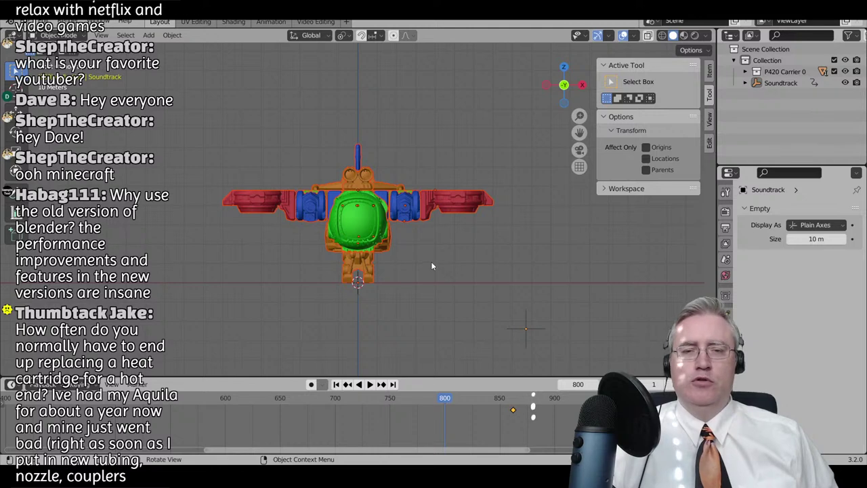
middle_click_drag(439, 179, 347, 243)
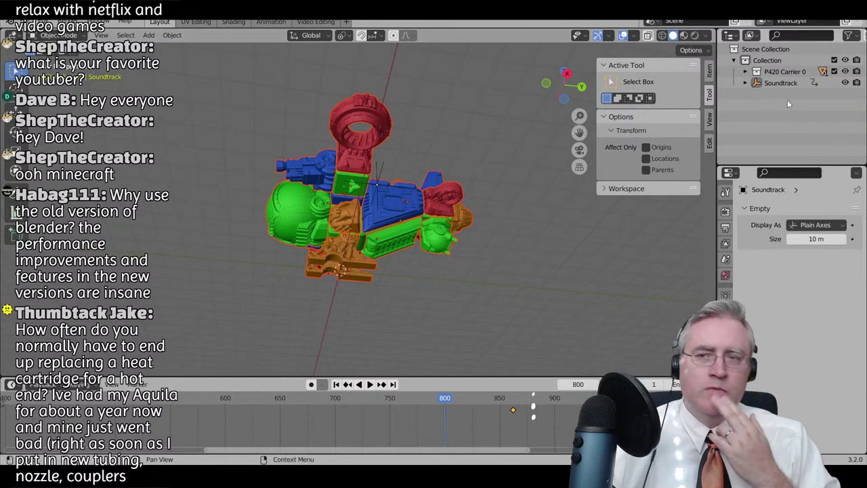
left_click(780, 83)
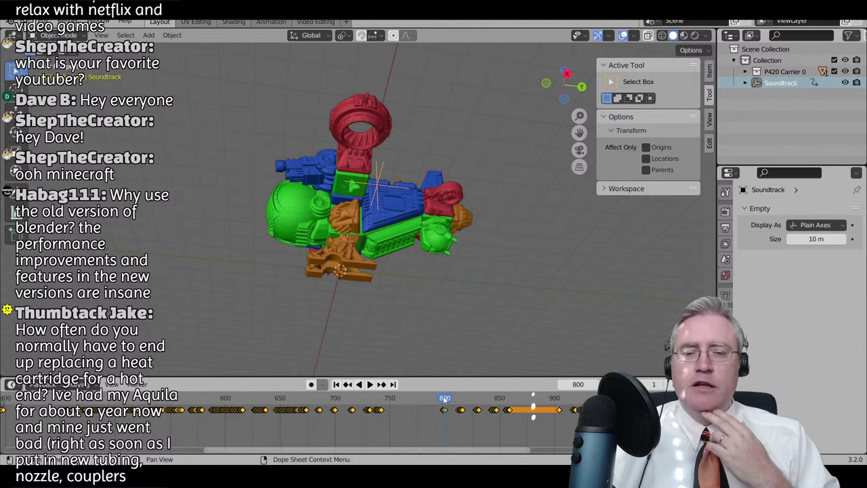
left_click_drag(445, 399, 491, 399)
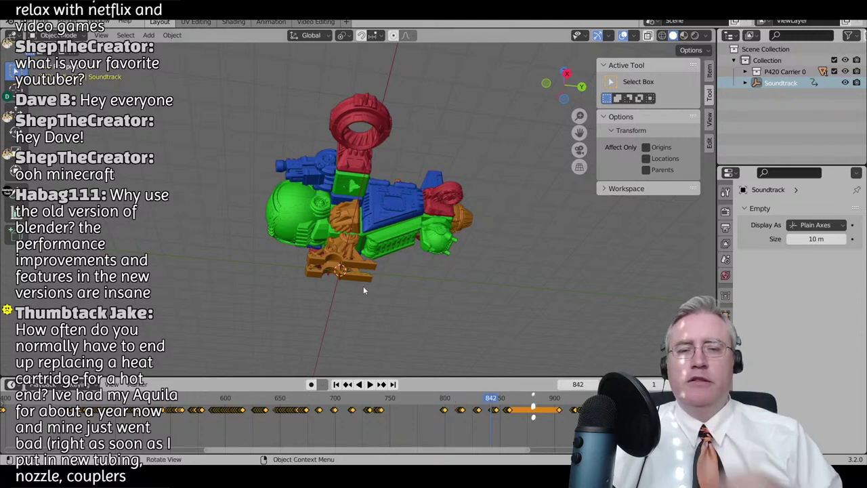
key("KP_1")
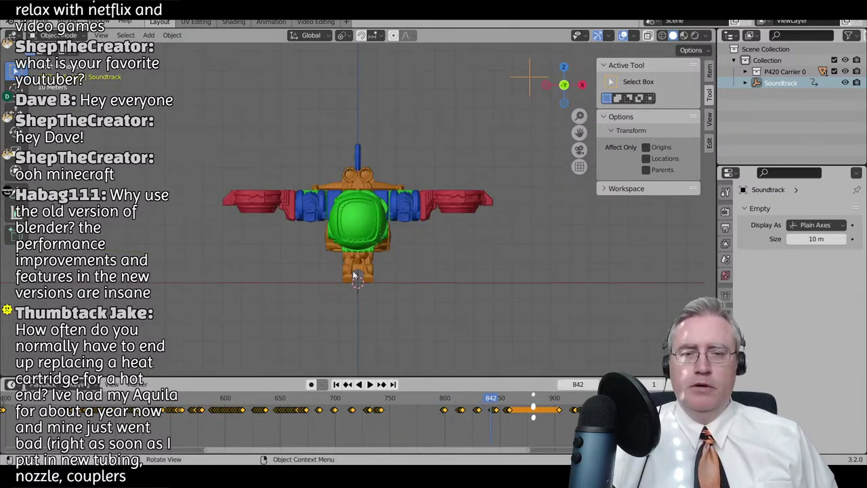
- Try moving the skids about 30 m along negative X and undo the move
left_click(357, 274)
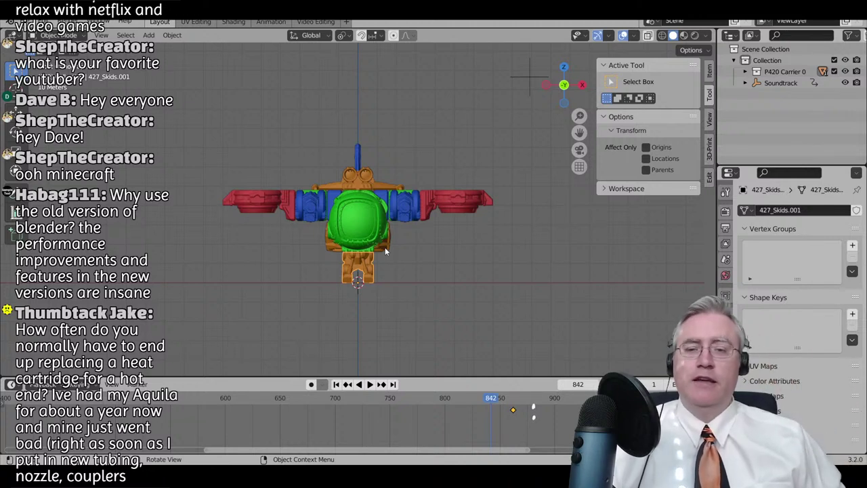
key("g")
key("x")
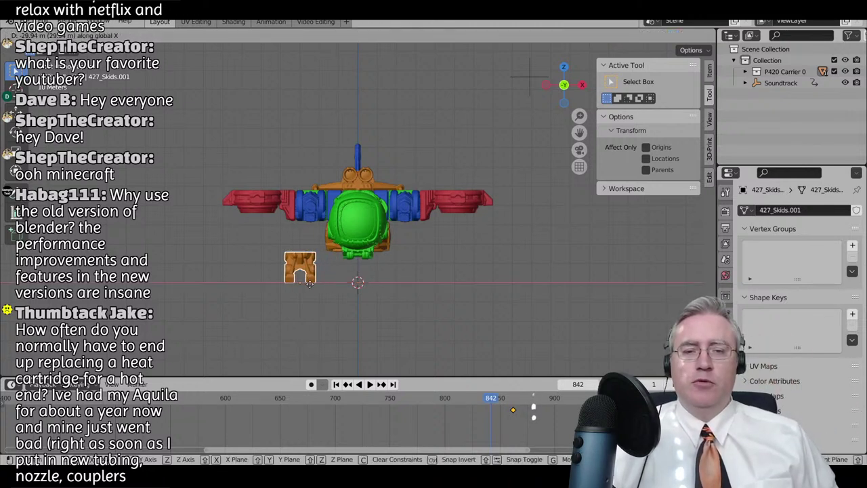
left_click(309, 284)
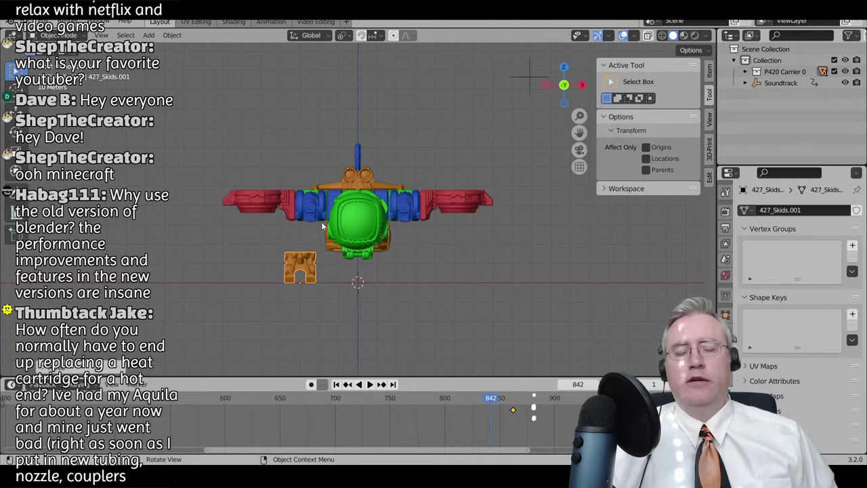
key("ctrl+z")
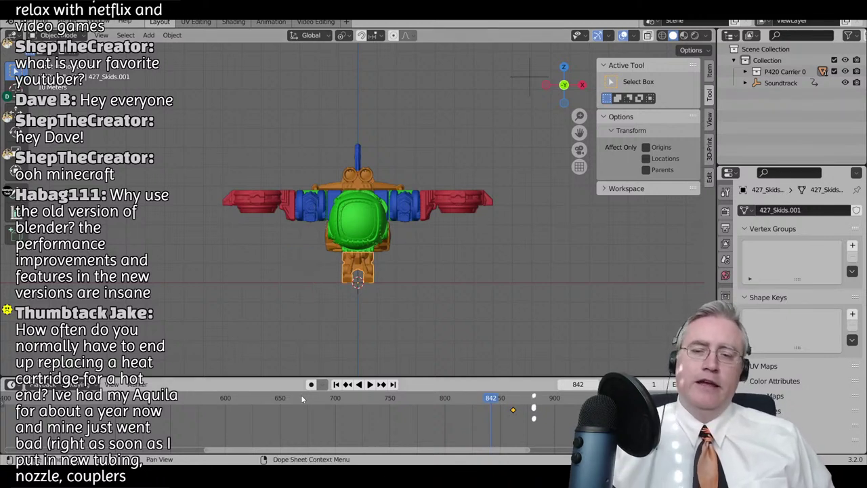
- Jump to the carrier's keyframe at frame 862 and import 102h_Connector.stl from the PrintABlok Parts folder
left_click(382, 384)
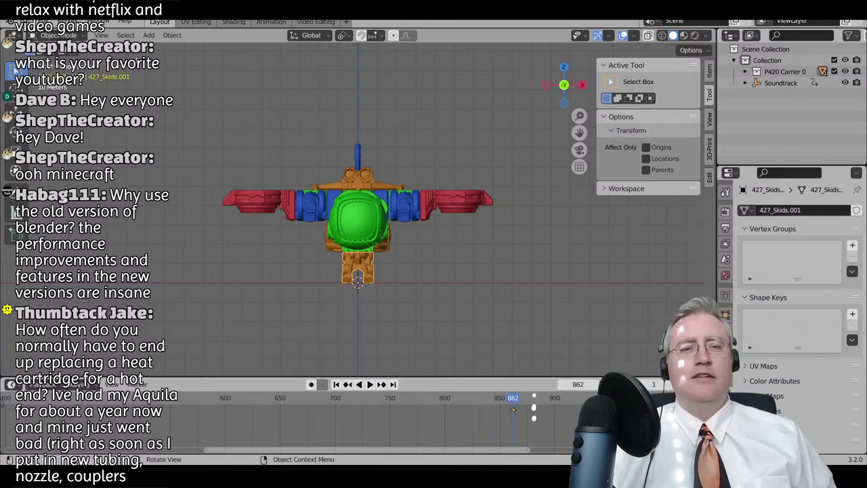
left_click(20, 22)
mouse_move(41, 174)
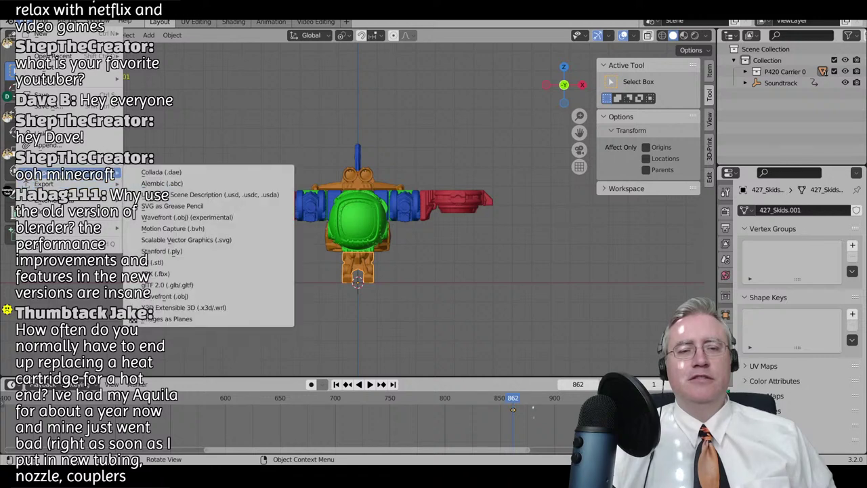
left_click(166, 262)
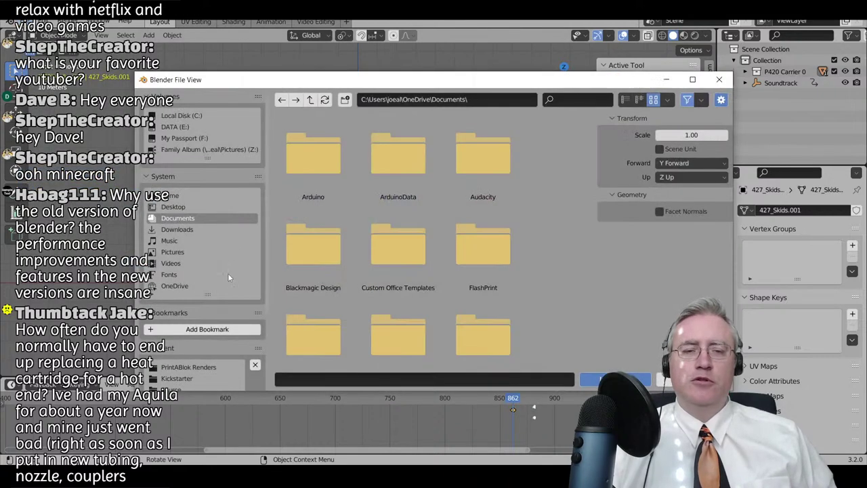
scroll(228, 278, "down", 4)
left_click(172, 332)
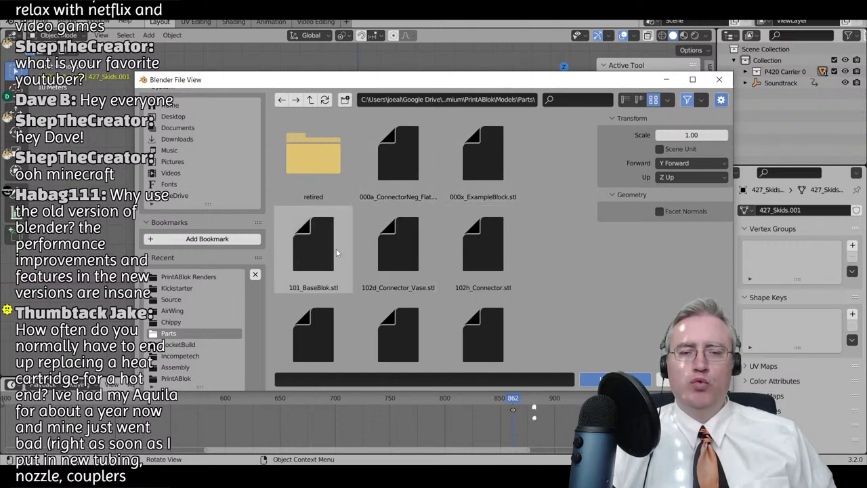
double_click(470, 256)
- Move the imported 102h_Connector into a new collection named Connectors
key("KP_3")
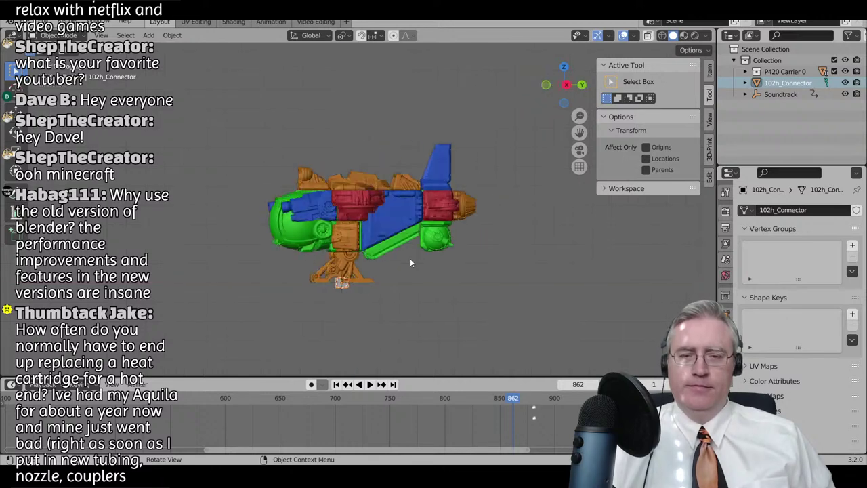
key("m")
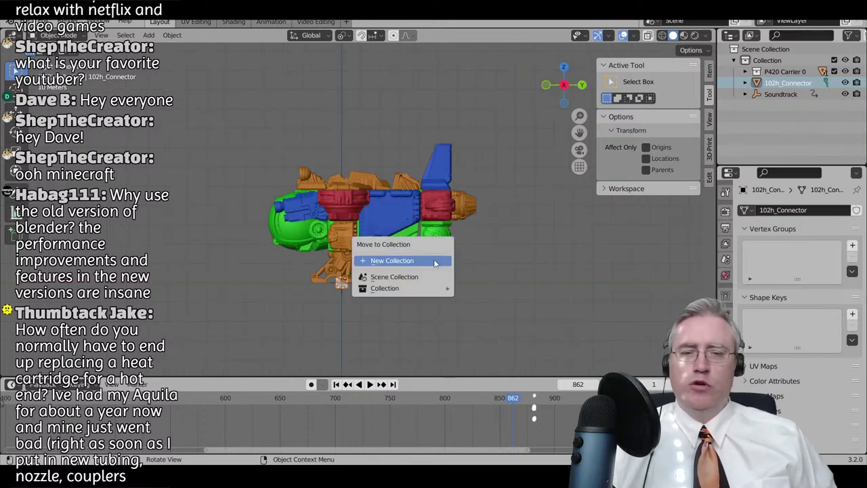
left_click(408, 260)
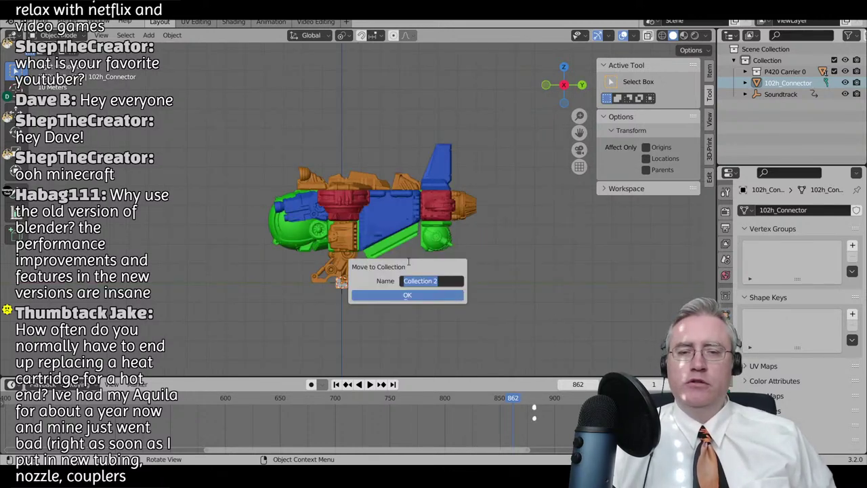
type("Conne")
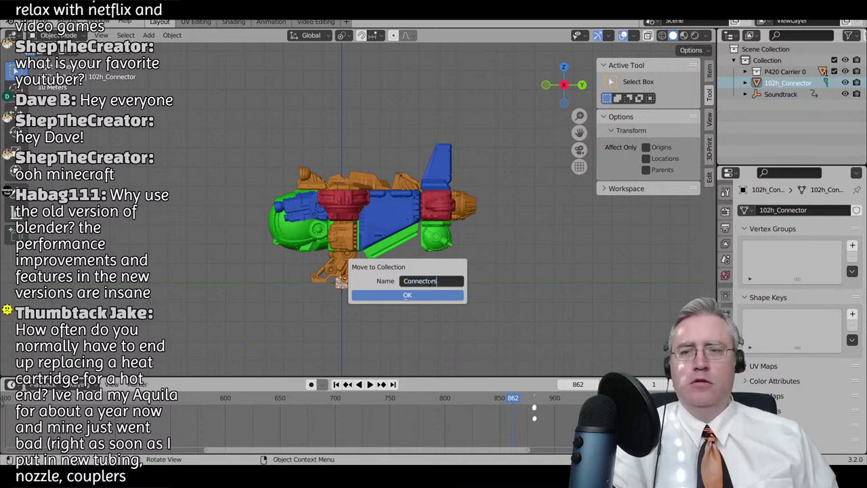
key("Return")
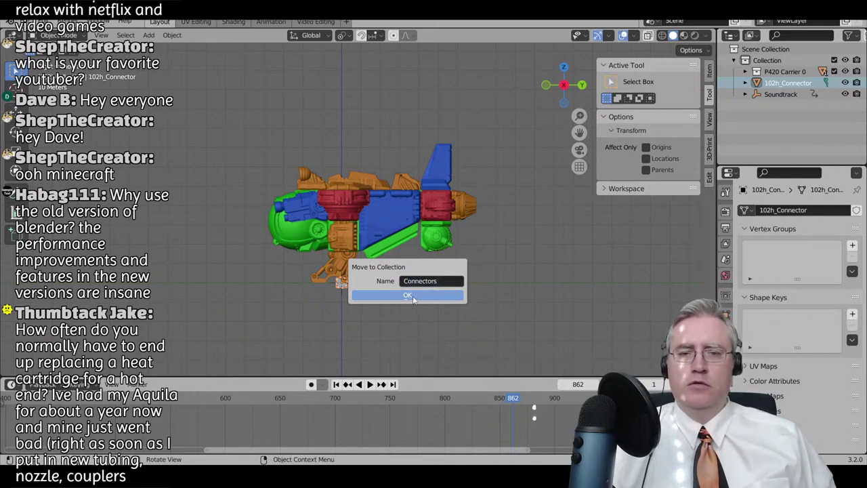
left_click(412, 296)
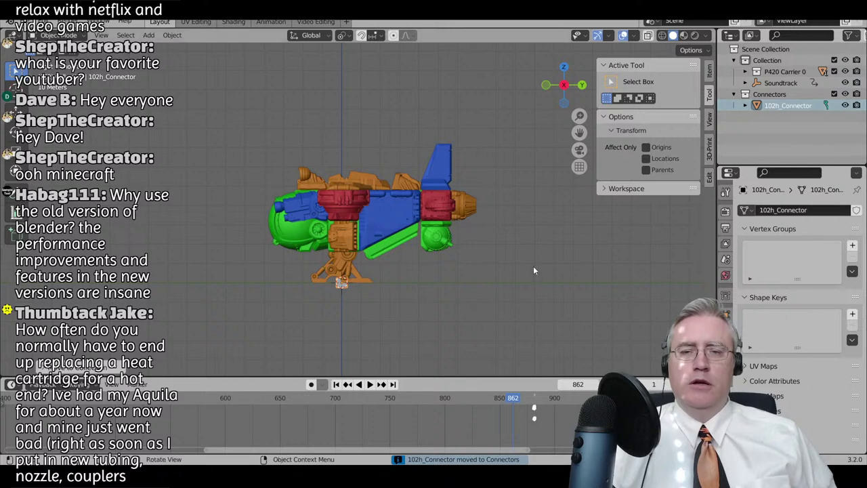
- Rotate the connector about global Z and lower it along Z to the joint between the orange landing leg and the block above
scroll(339, 317, "up", 3)
key("KP_1")
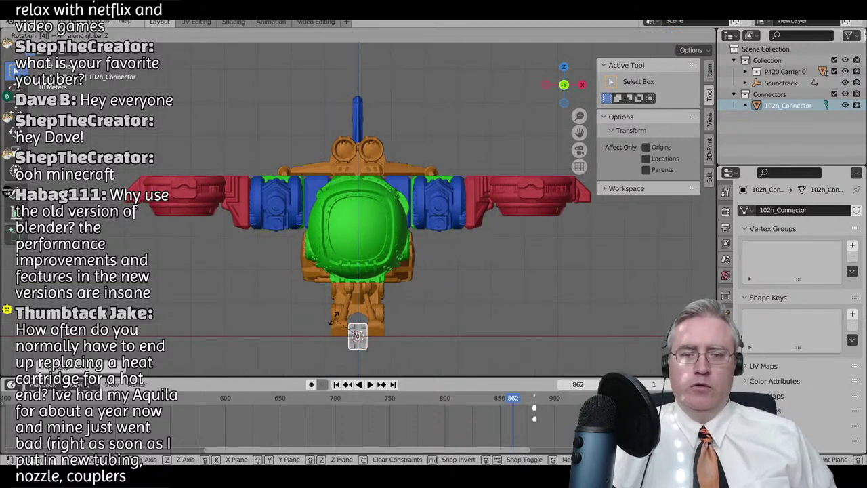
key("ctrl+KP_3")
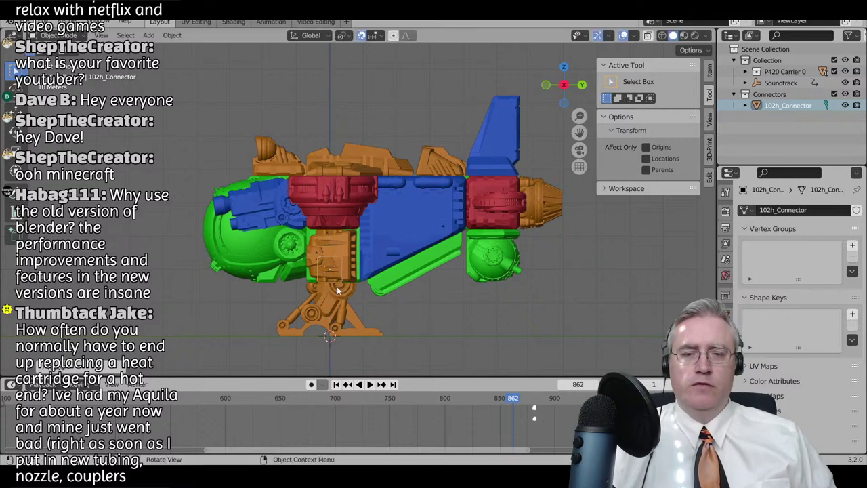
scroll(331, 314, "up", 3)
middle_click_drag(332, 314, 361, 151, "shift")
scroll(359, 161, "up", 2)
type("gz")
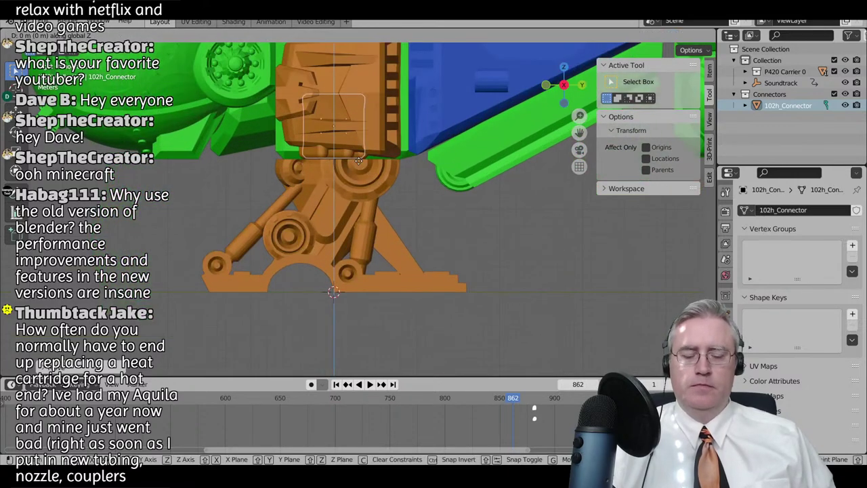
type("-2")
key("Return")
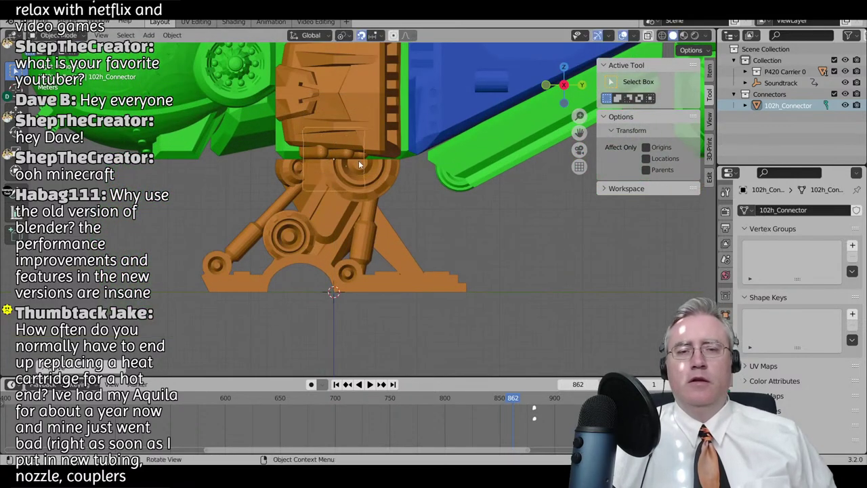
- Turn on X-ray shading and place a rotated duplicate of the connector at the joint between the green cockpit and lower orange block
scroll(326, 171, "down", 3)
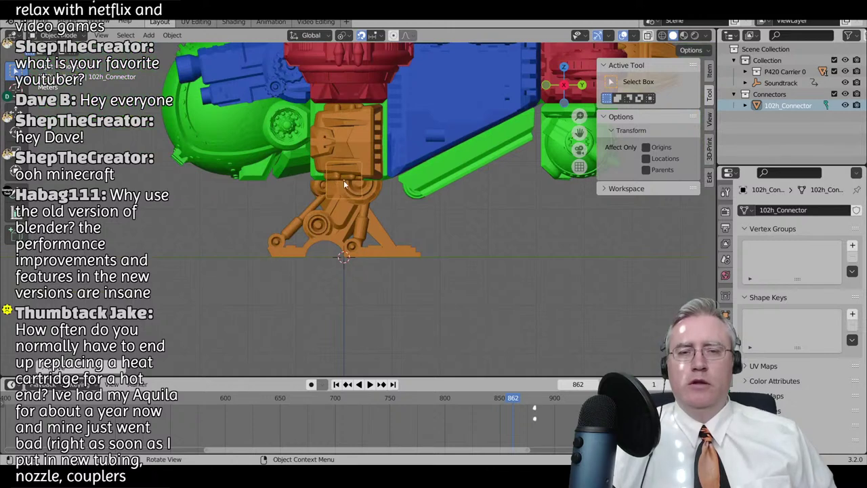
middle_click_drag(303, 181, 348, 176)
key("KP_3")
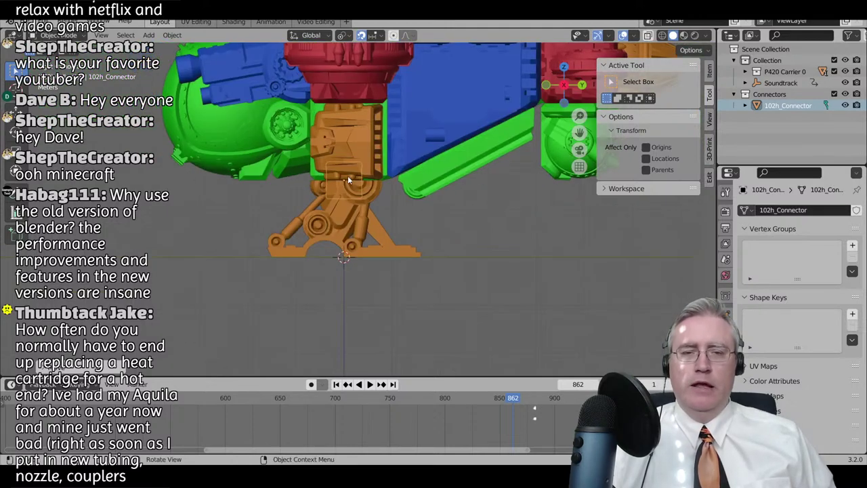
key("z")
left_click(427, 217)
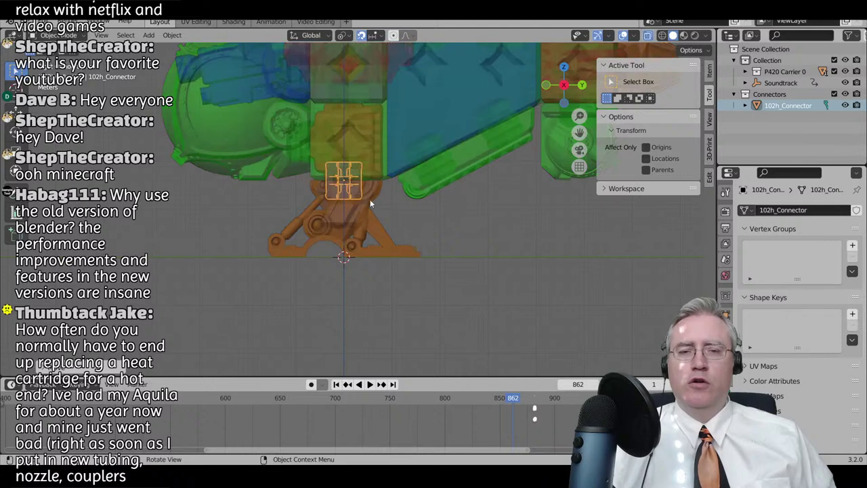
middle_click_drag(370, 199, 381, 276, "shift")
key("shift+d")
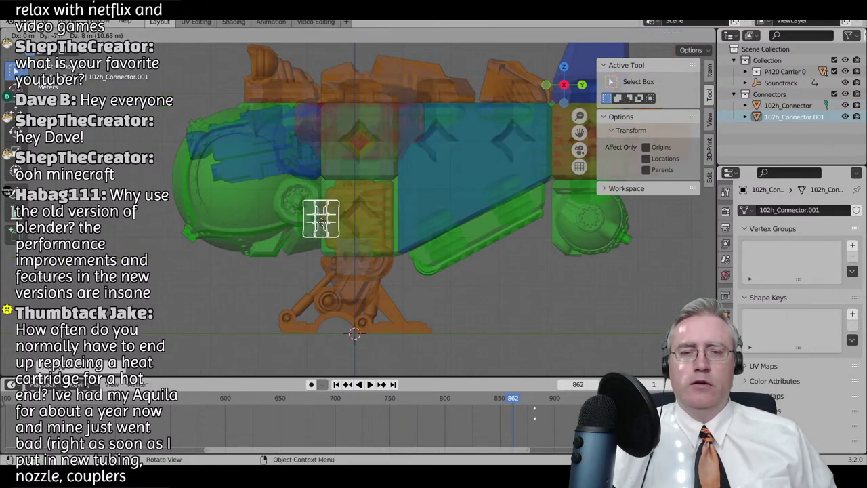
key("r")
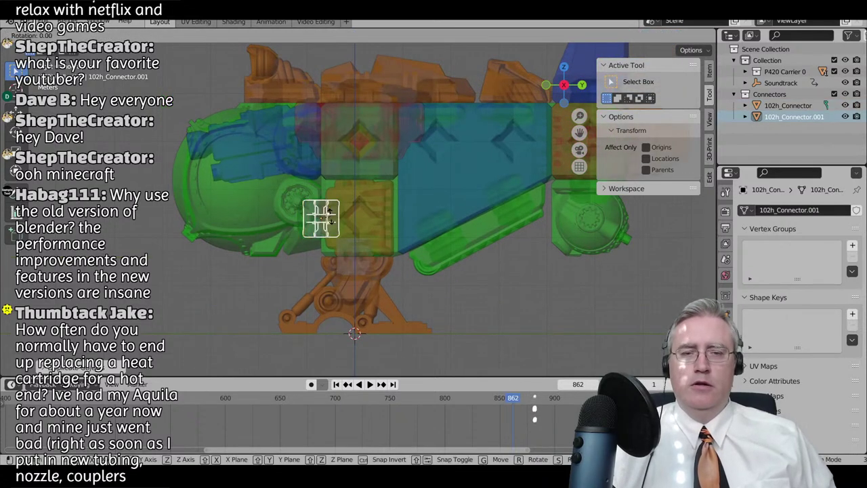
left_click(330, 217)
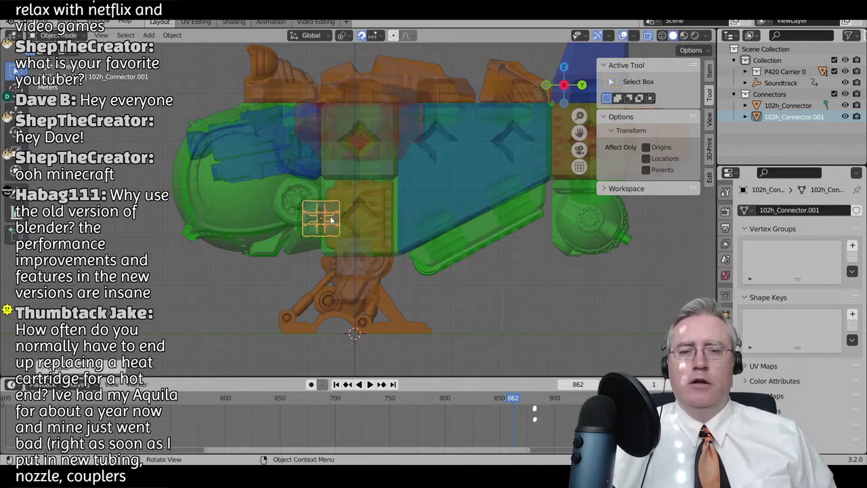
- Duplicate the cockpit connector up along Z to the matching joint at the front of the upper block
key("shift+d")
type("z20")
key("Return")
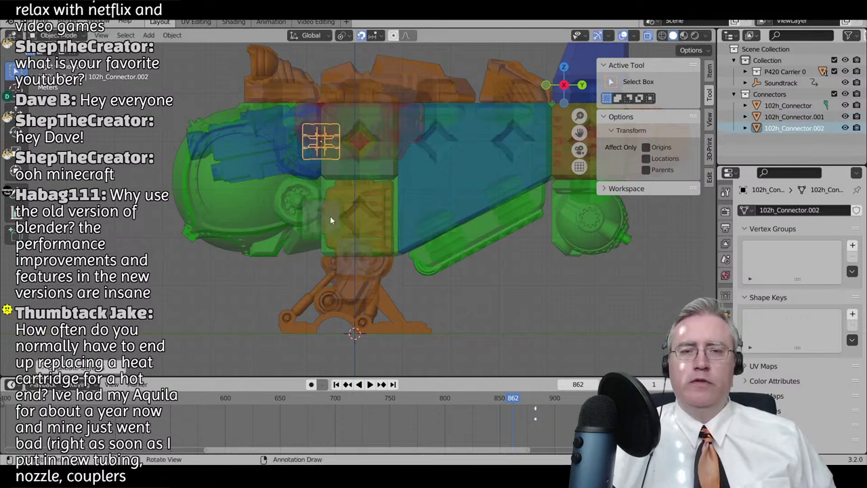
- Duplicate the connector up along Z to the top seam, rotate the copy 90°, and shift it -8 m along Y
key("shift+d")
key("z")
left_click(330, 217)
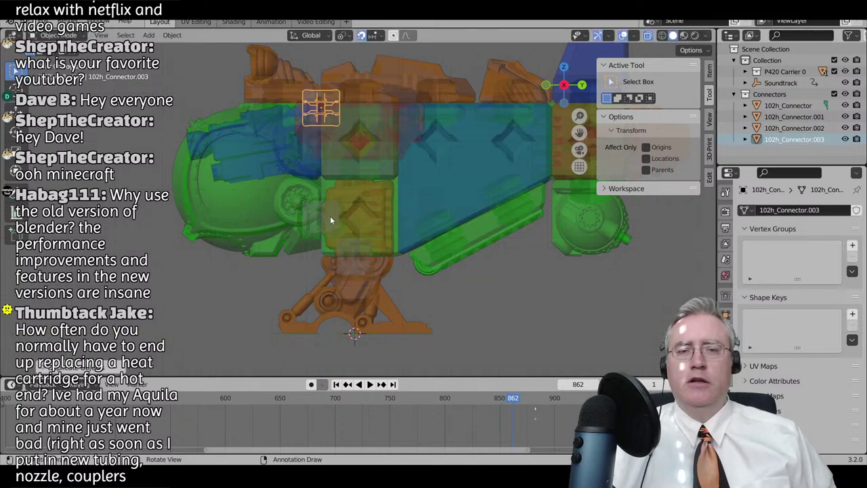
key("KP_Decimal")
scroll(315, 215, "down", 6)
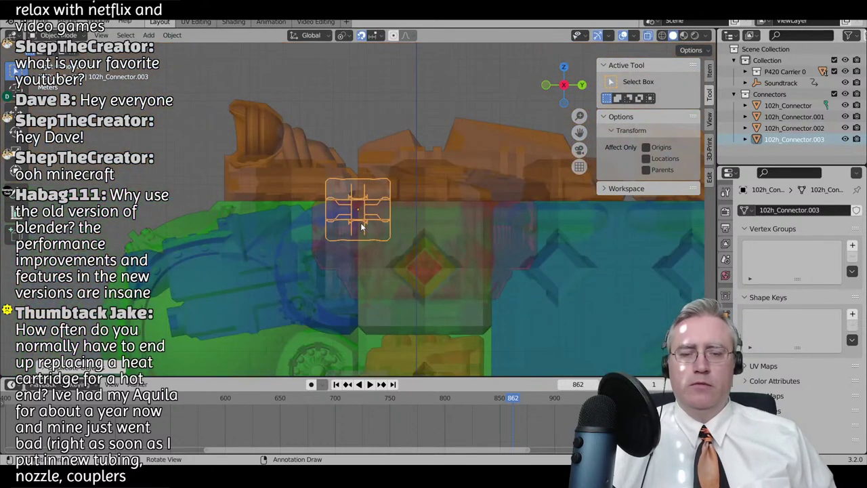
type("rz90y")
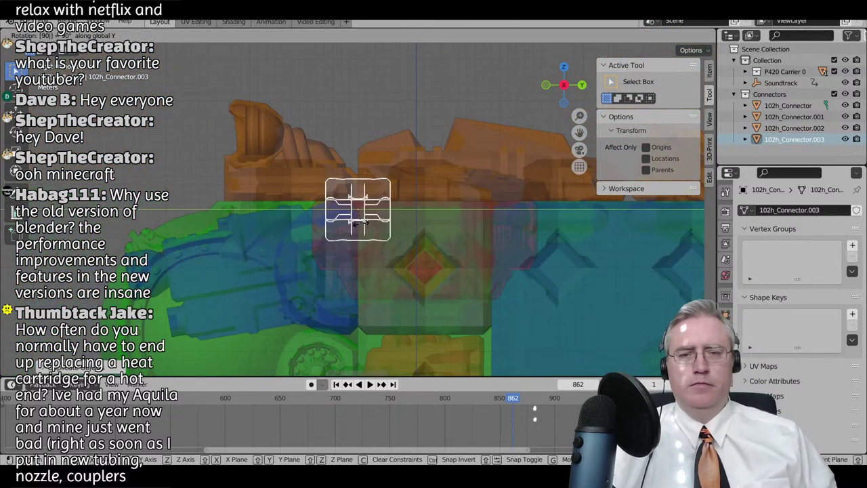
left_click(364, 228)
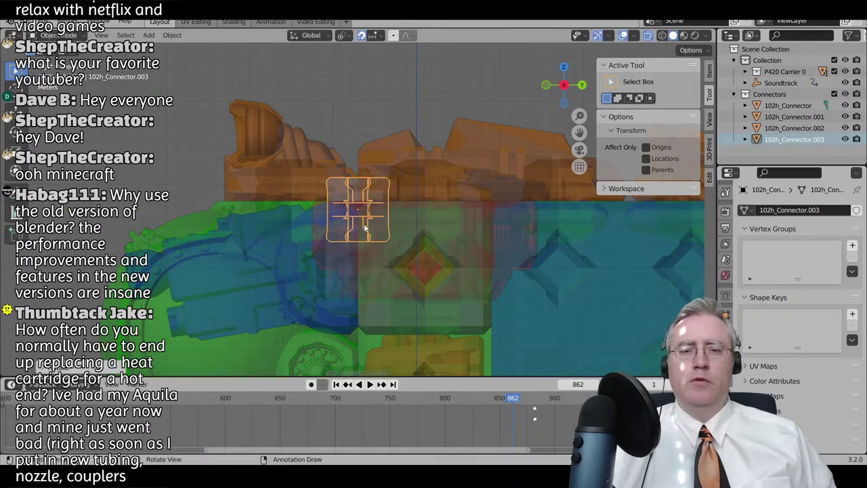
type("gy1-")
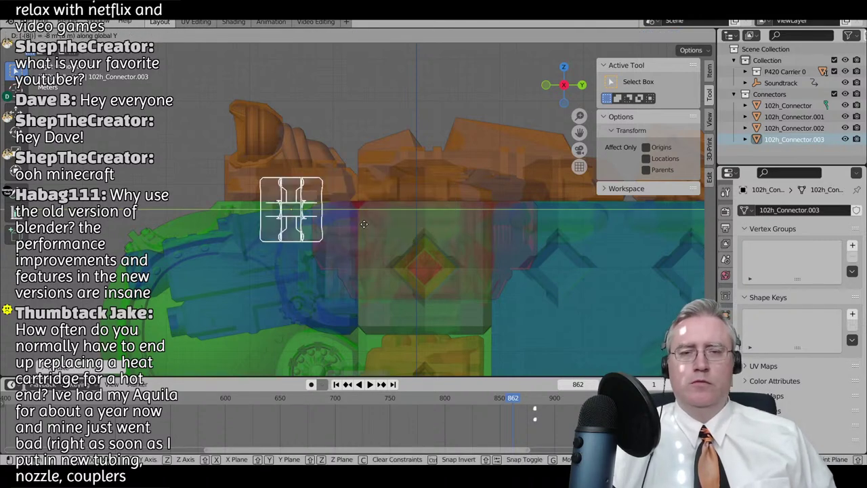
key("Return")
- Duplicate the top connector 16 m along Y and repeat three more times to reach the block under the blue tail fin
key("shift+d")
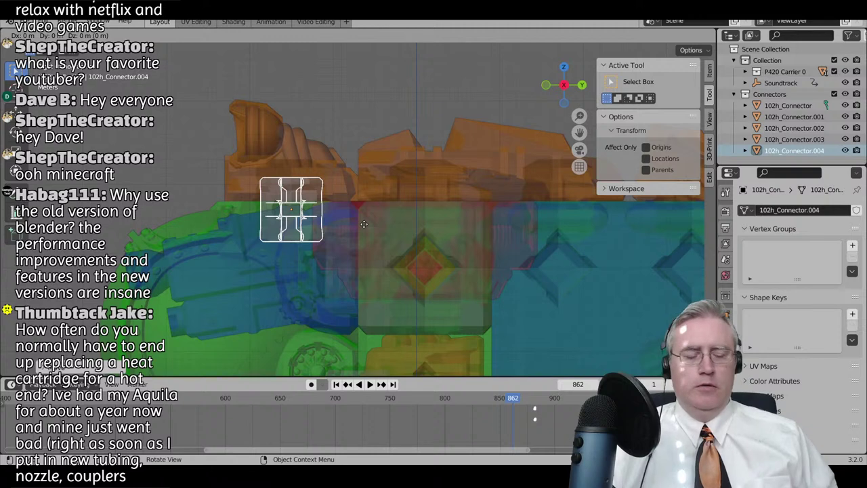
type("y16")
key("Return")
scroll(364, 224, "down", 2)
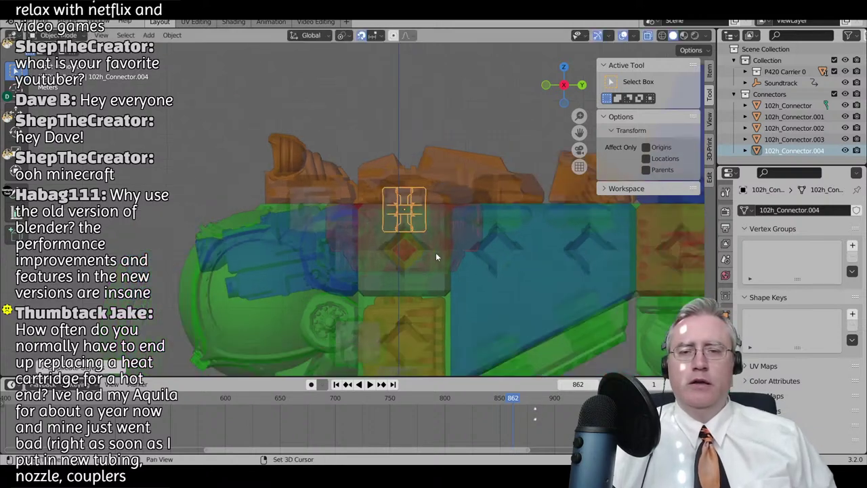
middle_click_drag(435, 252, 358, 226, "shift")
key("shift+r")
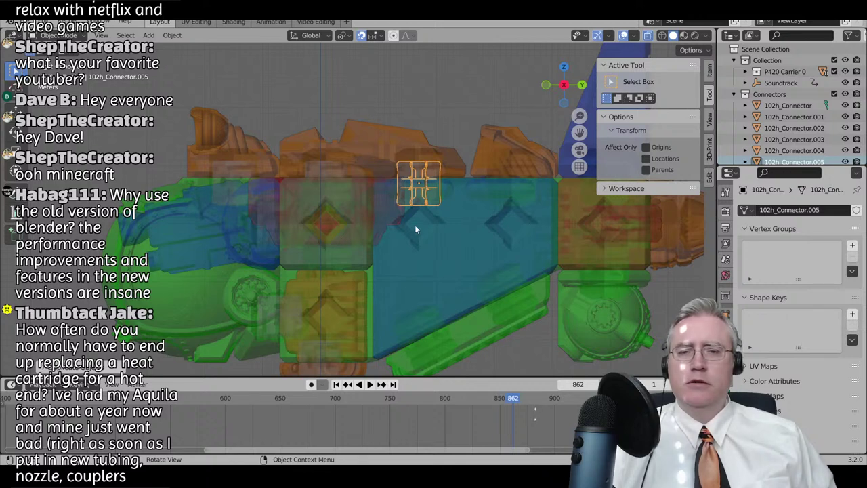
key("shift+r")
middle_click_drag(509, 224, 449, 242, "shift")
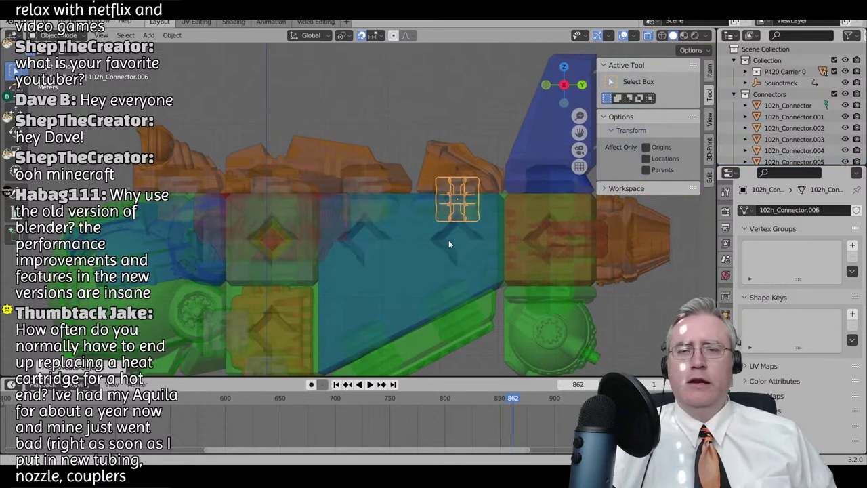
key("shift+r")
middle_click_drag(543, 243, 453, 237, "shift")
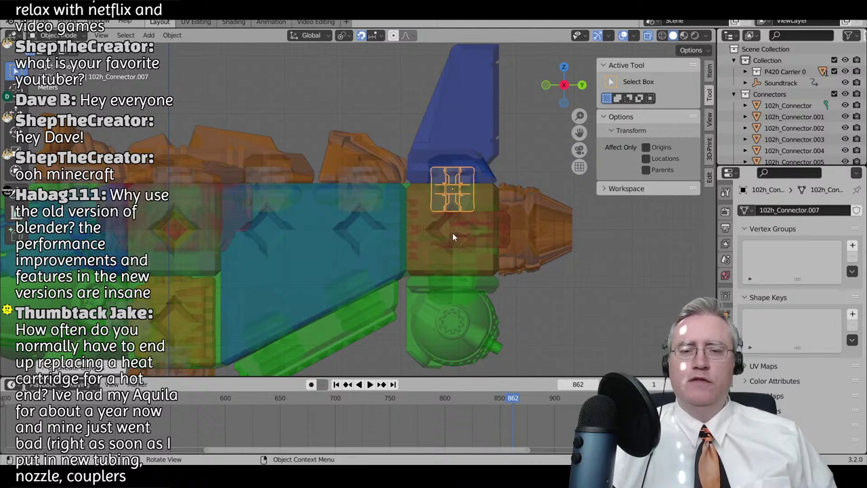
- Duplicate the tail-fin connector -16 m along Z to the joint above the green rear sphere
key("shift+d")
type("z-16")
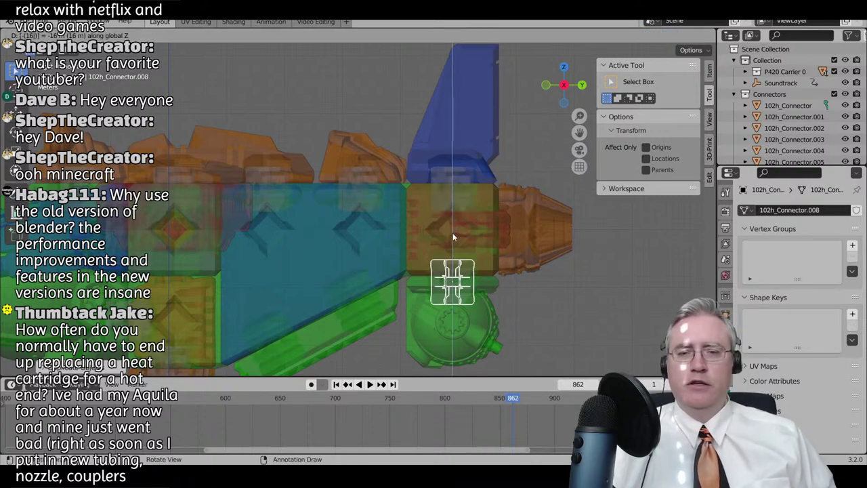
key("Return")
- Duplicate that connector, raise the copy 8 m along Z, and turn and shift it along Y to the rear orange engine joint
key("shift+d")
type("r")
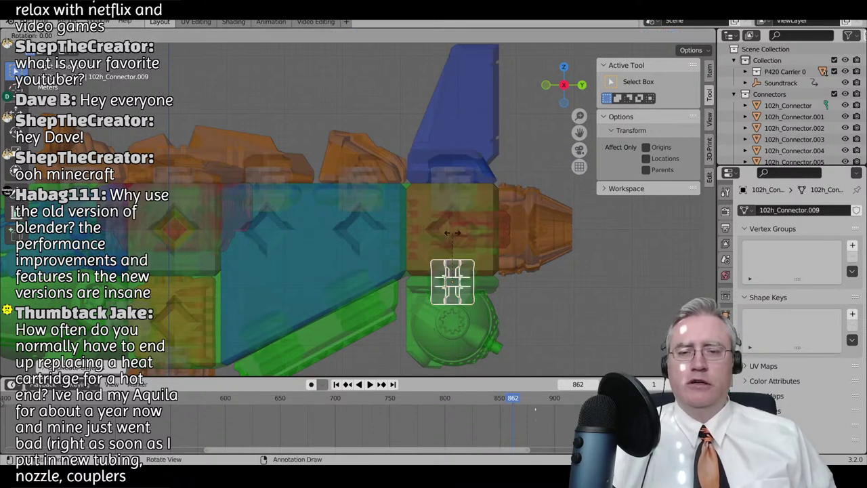
type("z8x")
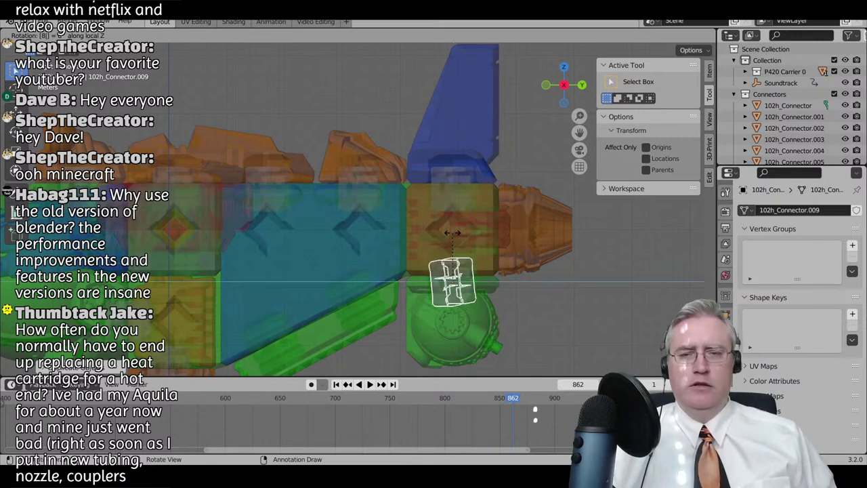
key("Escape")
type("gz8")
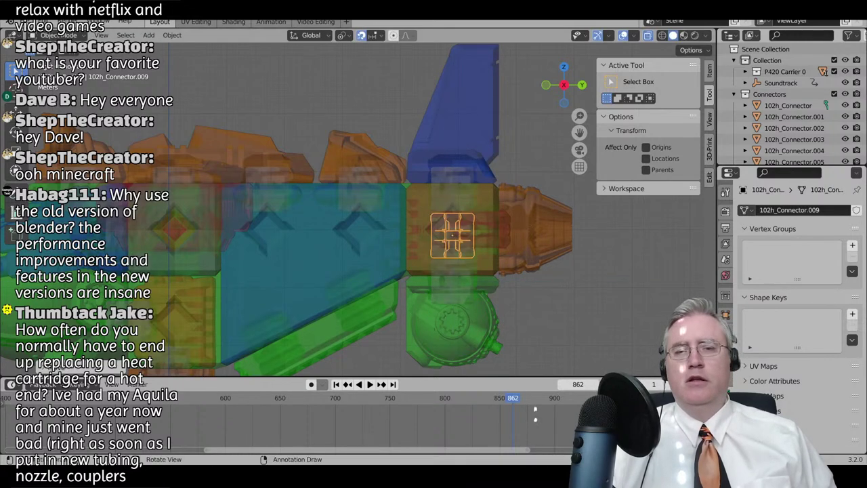
type("y")
key("Return")
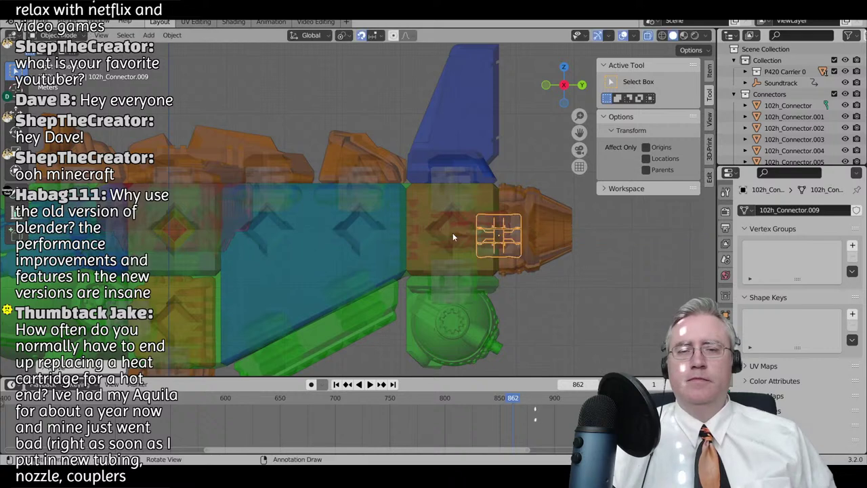
- Duplicate the engine connector -16 m along Y to the joint between the rear block and the blue body
key("shift+d")
type("y-8")
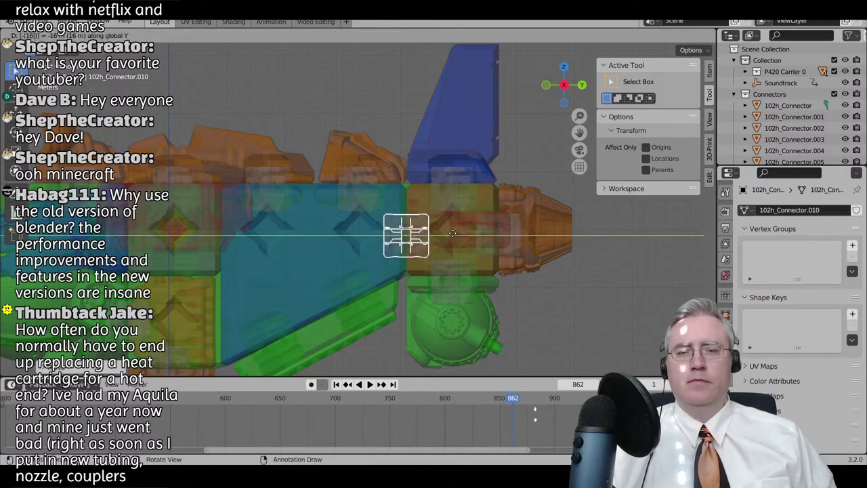
key("Return")
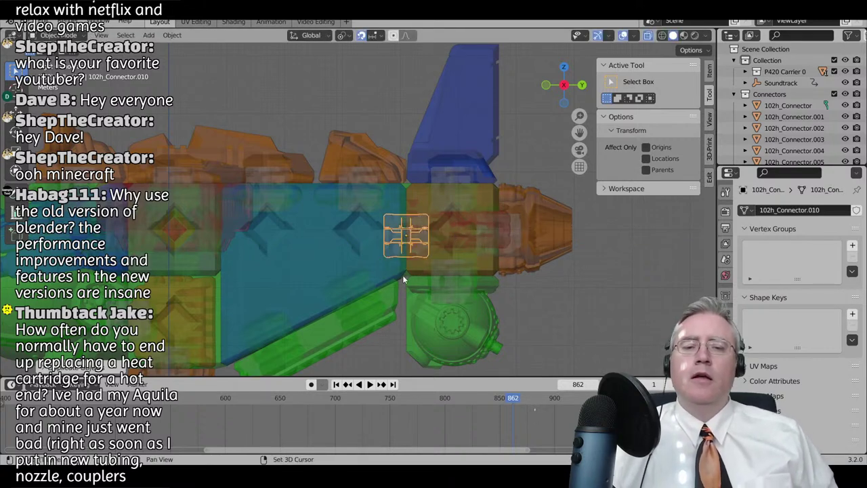
- Duplicate the rear connector to the slanted joint under the blue side panel and rotate it to match the green strip's slope
key("shift+d")
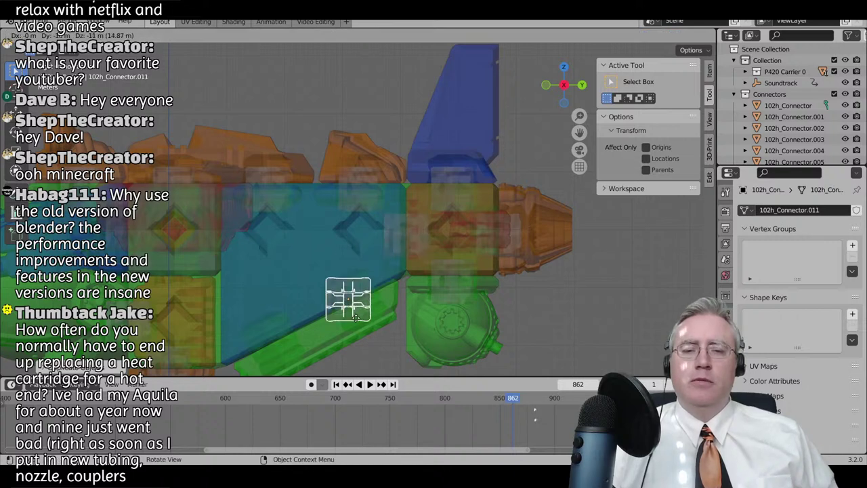
left_click(355, 317)
middle_click_drag(374, 299, 423, 234, "shift")
scroll(423, 234, "up", 4)
key("r")
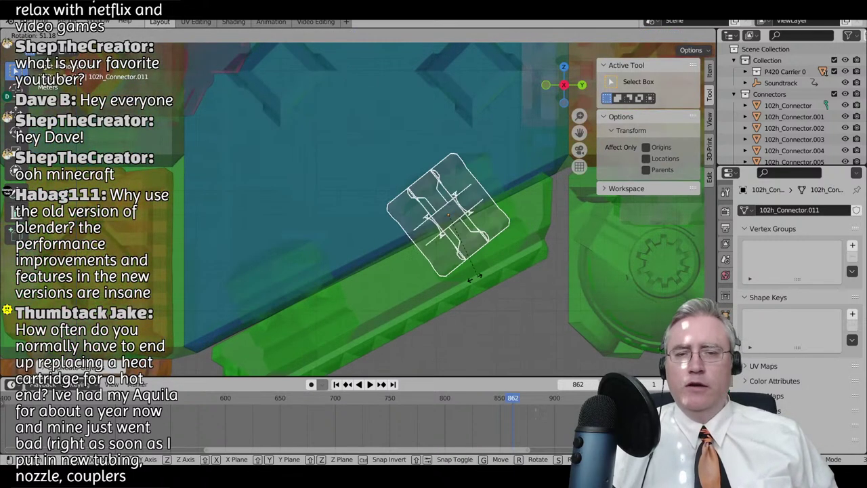
left_click(464, 286)
key("g")
left_click(473, 280)
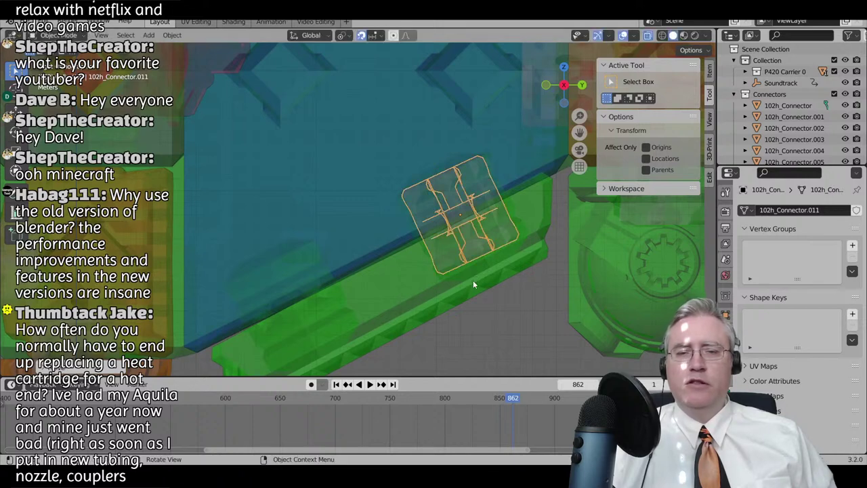
scroll(483, 249, "up", 1)
scroll(343, 162, "down", 5)
- Isolate the 125_2x2x1_Body.001 block and examine its connector sockets without X-ray, then restore the full model and X-ray display
left_click(331, 170)
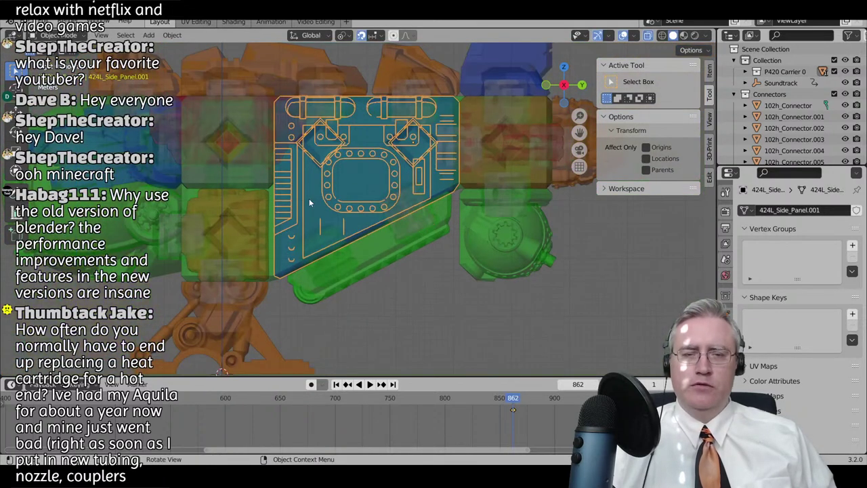
left_click(271, 275)
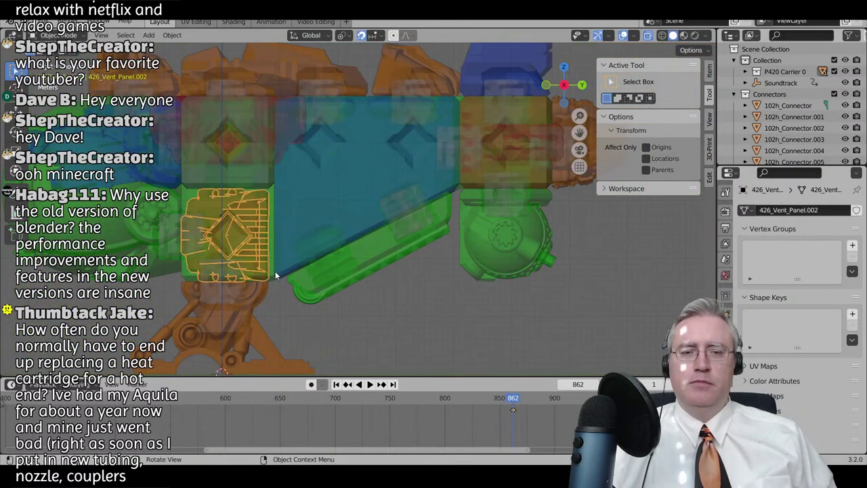
left_click(276, 276)
left_click(190, 279)
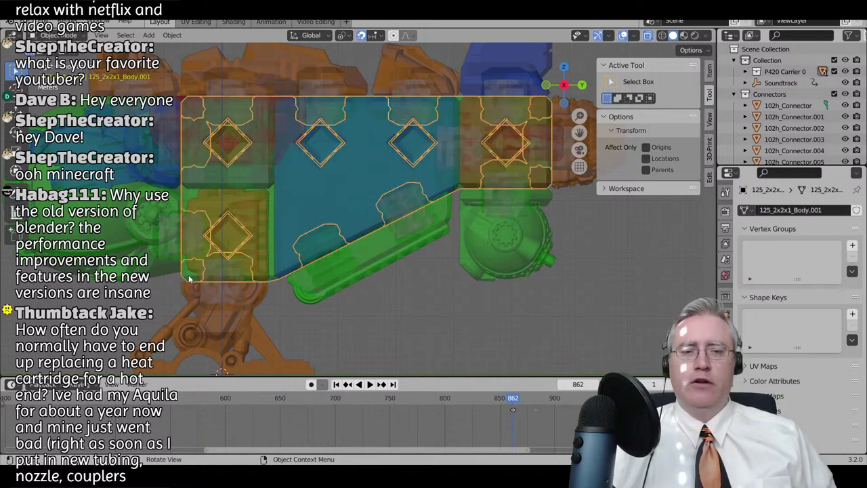
key("KP_Divide")
middle_click_drag(189, 276, 267, 281)
key("z")
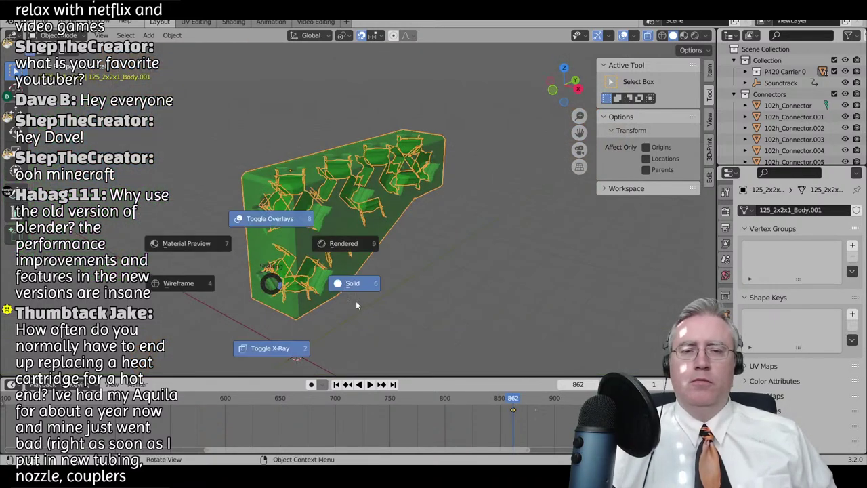
left_click(356, 284)
key("z")
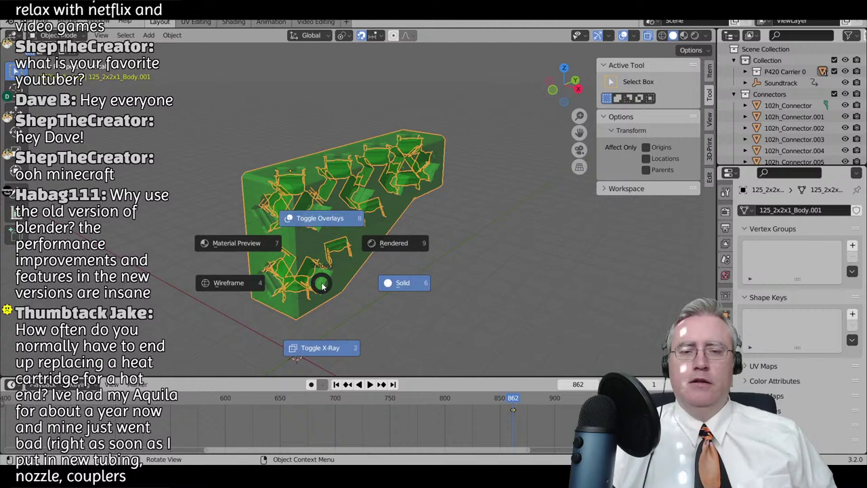
left_click(316, 365)
middle_click_drag(315, 365, 355, 275)
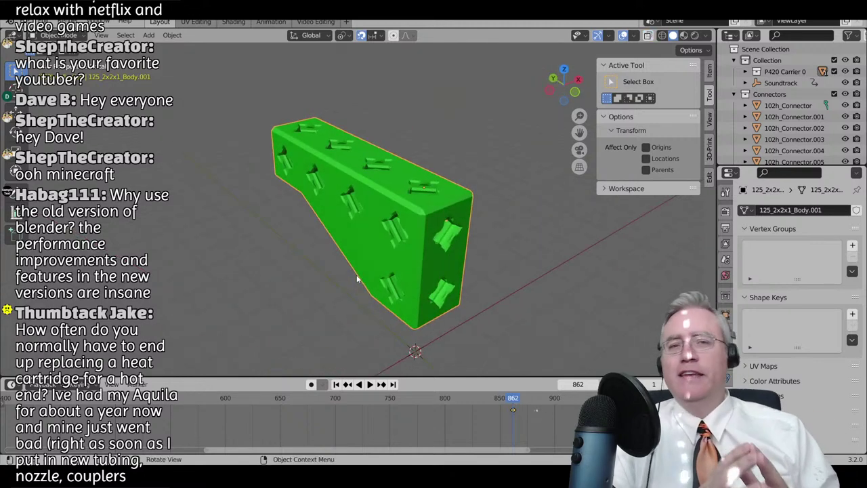
key("KP_Divide")
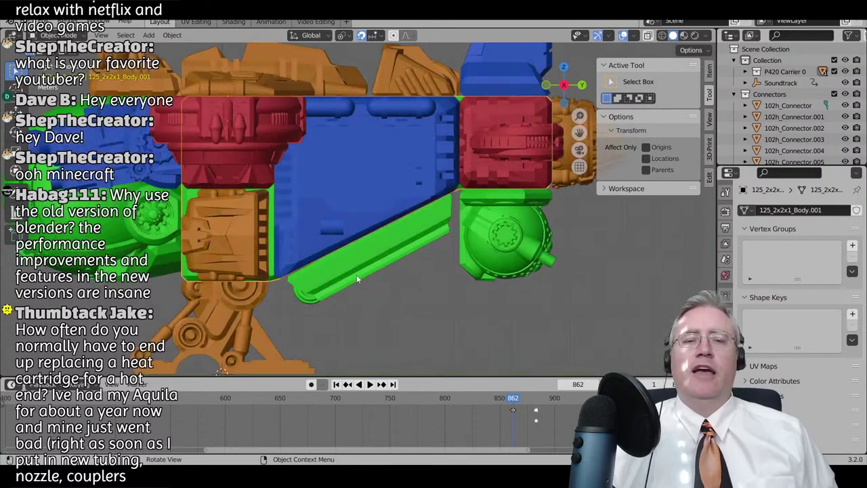
key("z")
left_click(340, 329)
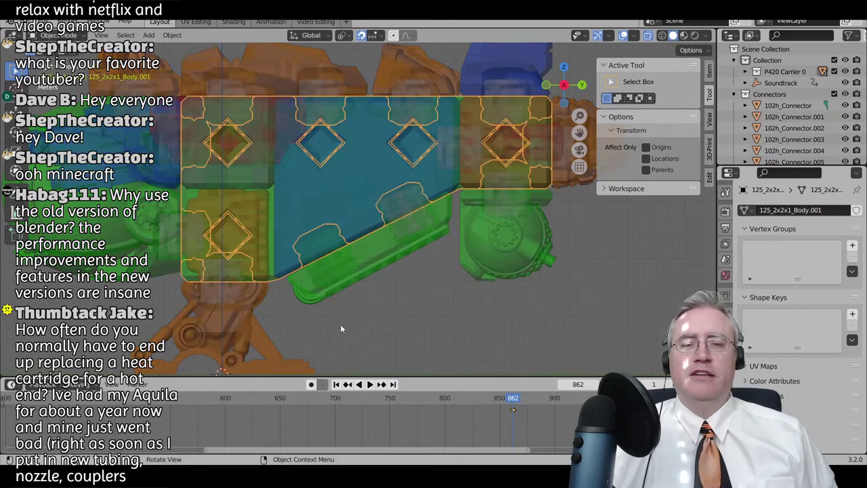
- Duplicate the slanted connector to the lower socket along the joint between the blue side panel and the green strip
left_click(325, 252)
left_click(323, 253)
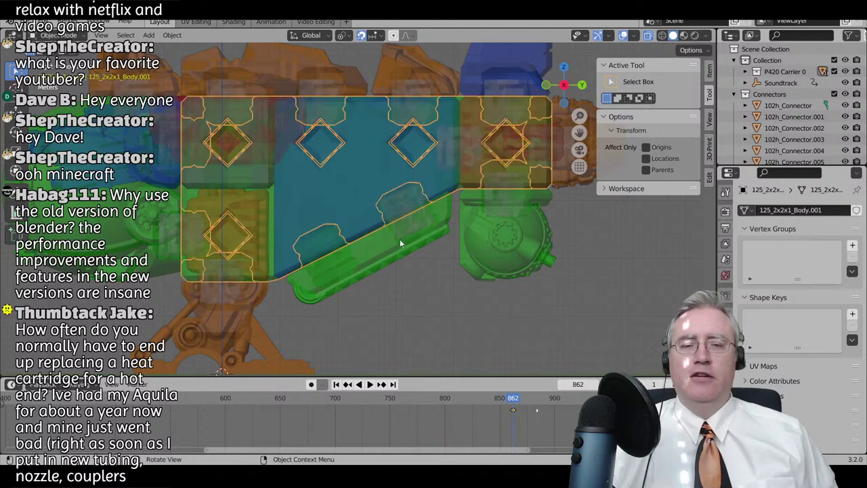
left_click(415, 233)
left_click(415, 231)
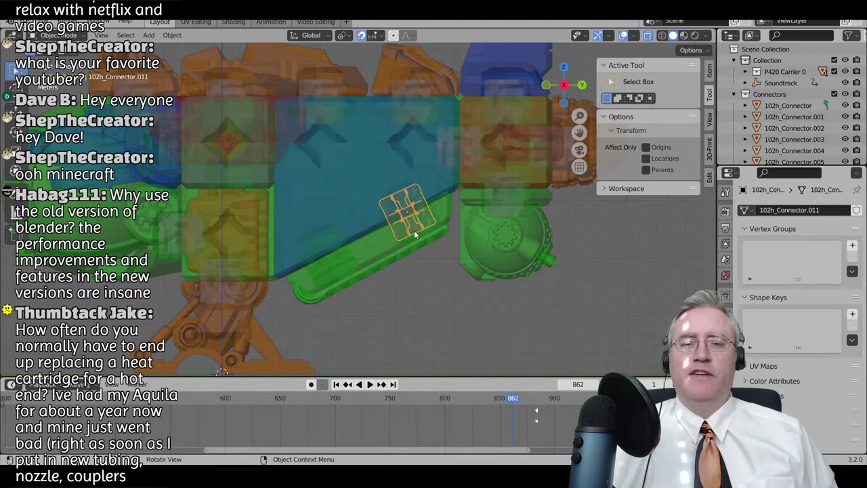
scroll(415, 235, "up", 2)
key("shift+d")
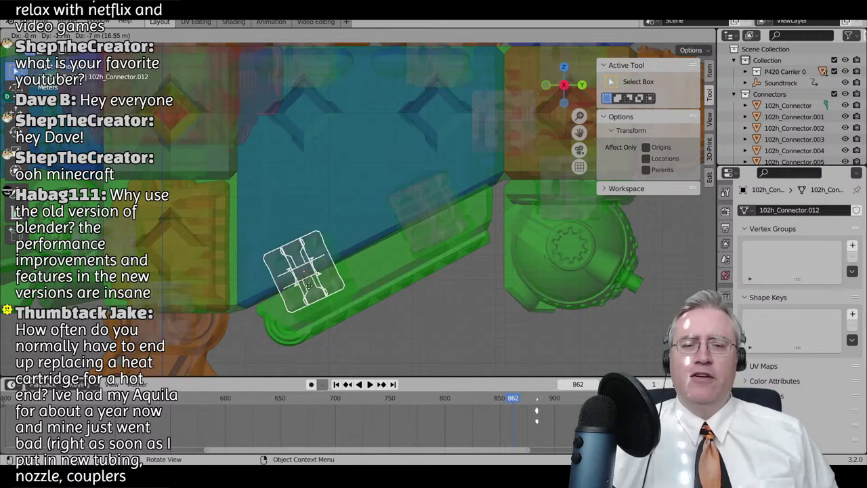
left_click(313, 285)
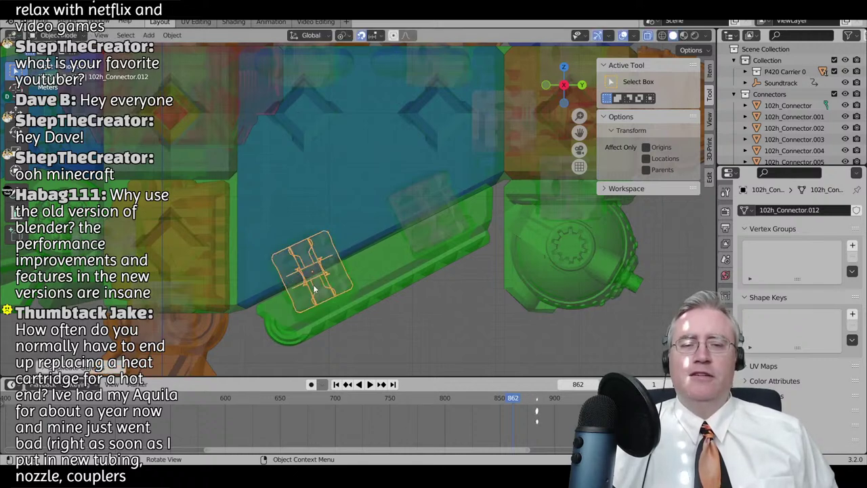
scroll(286, 226, "down", 1)
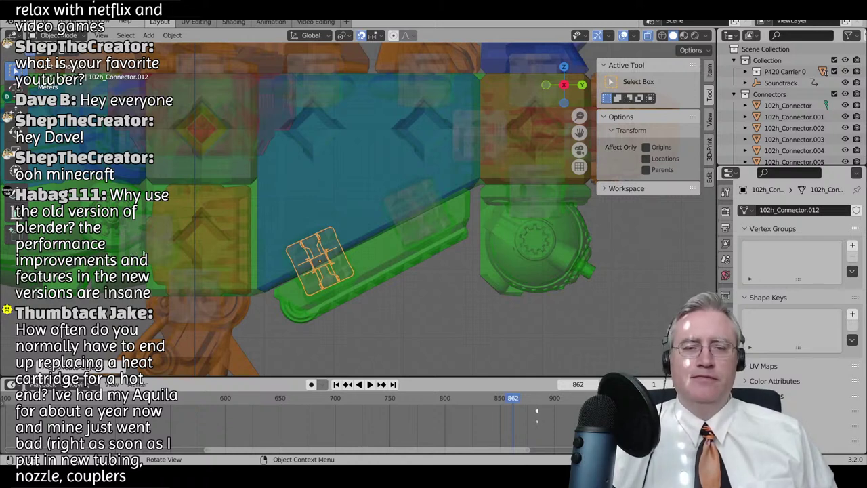
- Duplicate the front body connector in top view, rotate the copy 90° about Z, and move it to the +X inner wing joint
left_click(141, 244)
left_click(139, 246)
middle_click_drag(121, 248, 141, 248)
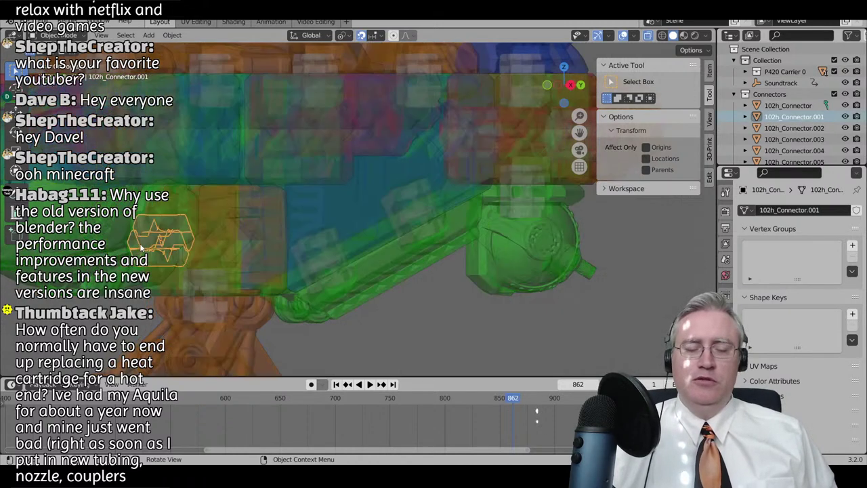
key("KP_1")
key("KP_7")
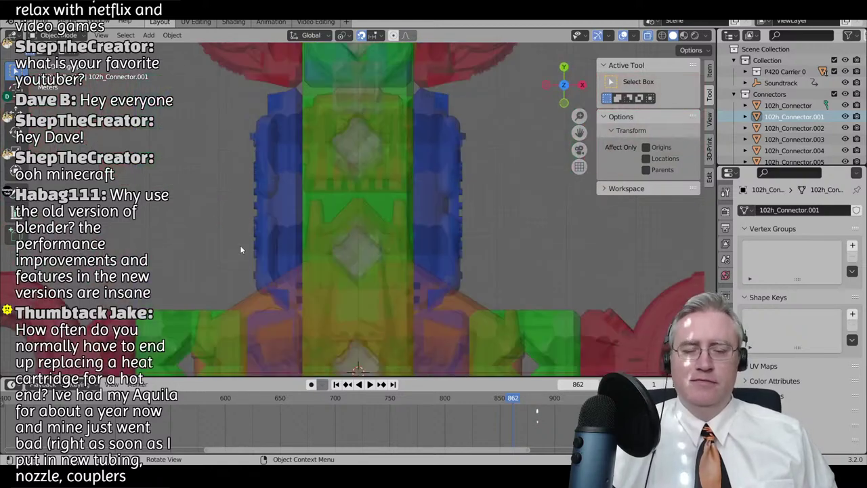
key("KP_Decimal")
scroll(340, 225, "down", 8)
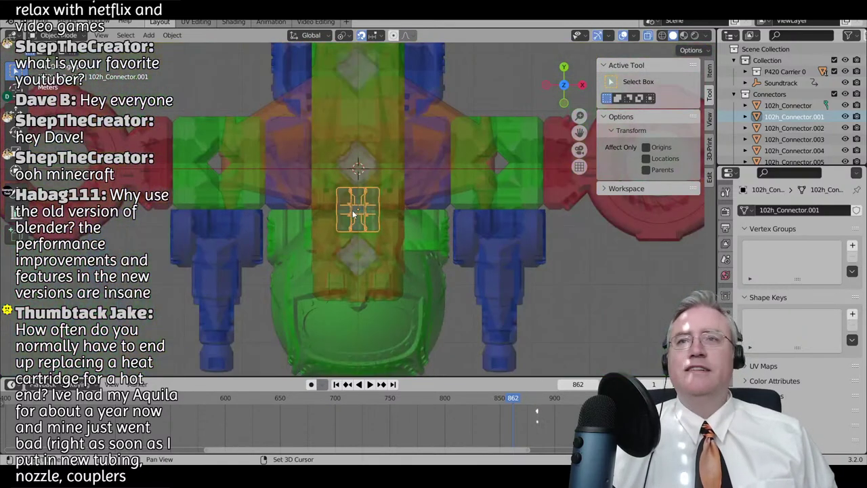
key("shift+d")
type("rz90")
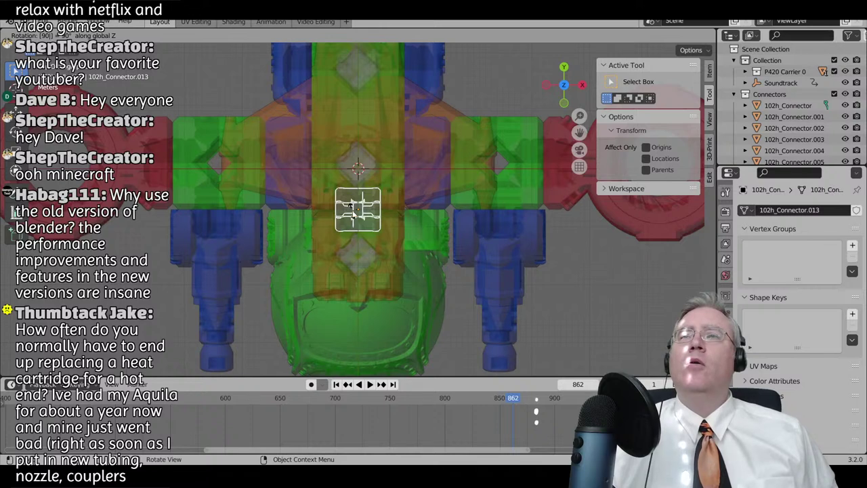
key("Return")
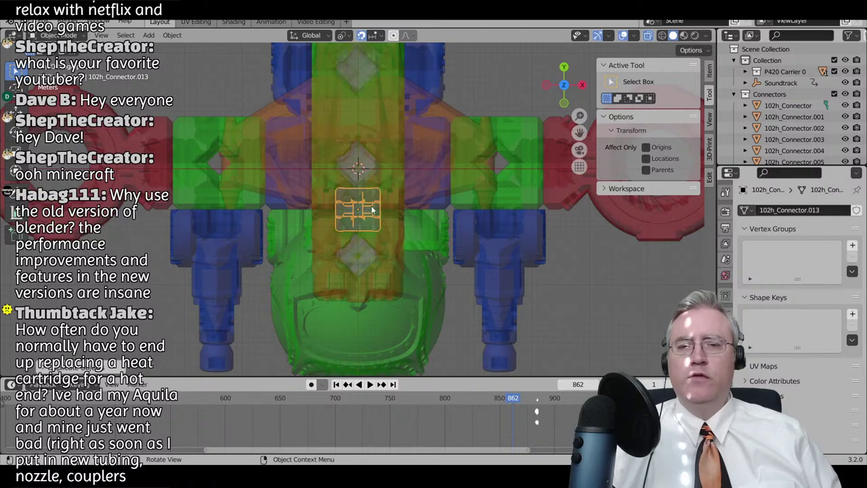
left_click_drag(372, 211, 463, 162)
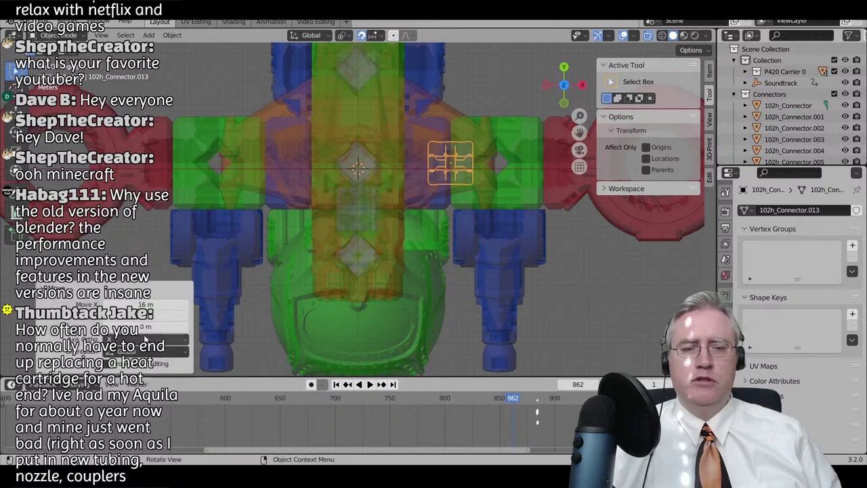
- Duplicate the inner wing connector 16 m along X to the joint between the green block and the red wing part
key("shift+d")
key("z")
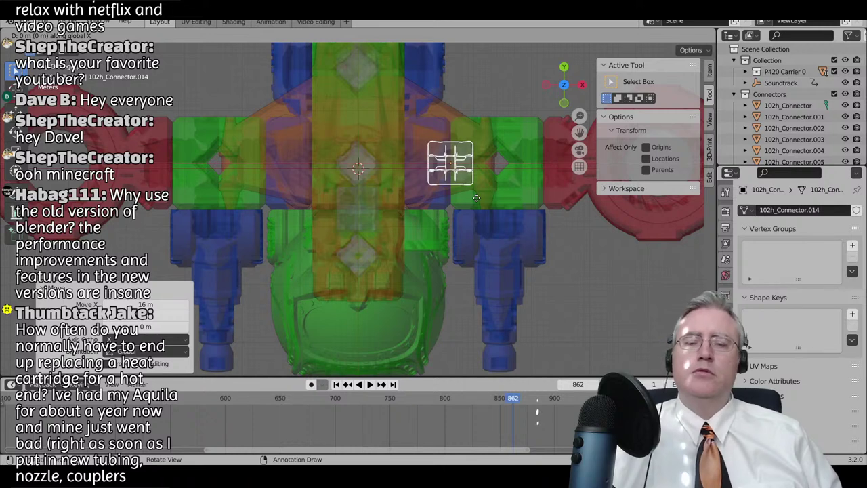
type("x16")
key("Return")
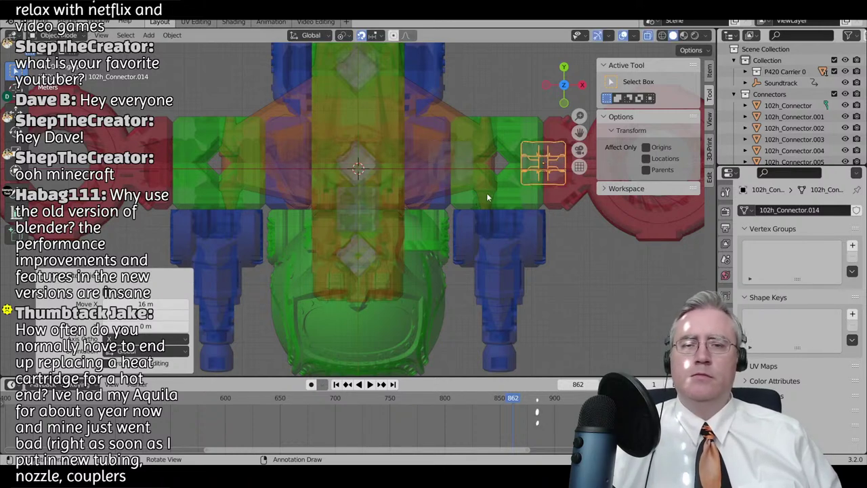
- Duplicate the outer wing connector -24 m along X, and that copy -16 m along X, to place connectors on both sides of the body
key("shift+d")
key("x")
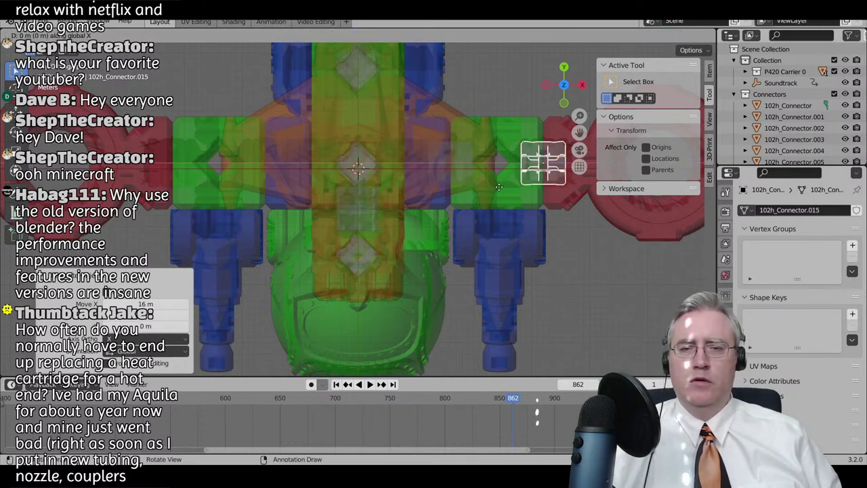
type("-24")
key("Return")
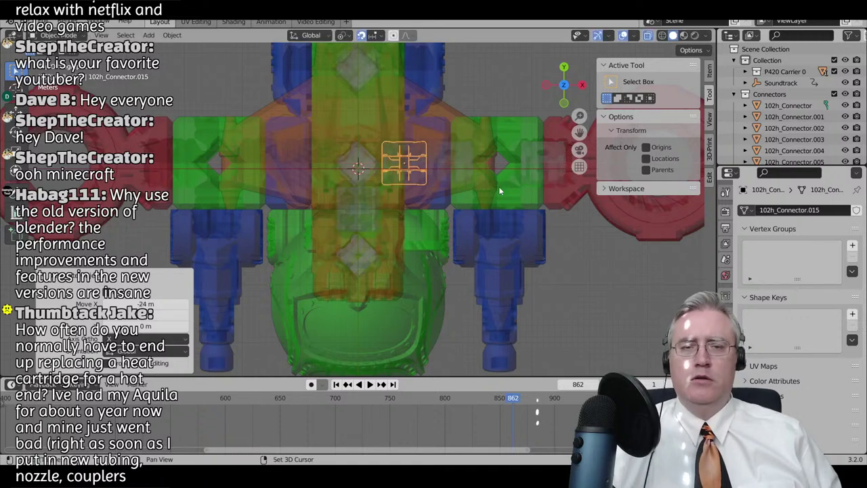
key("shift+d")
type("x-16")
key("Return")
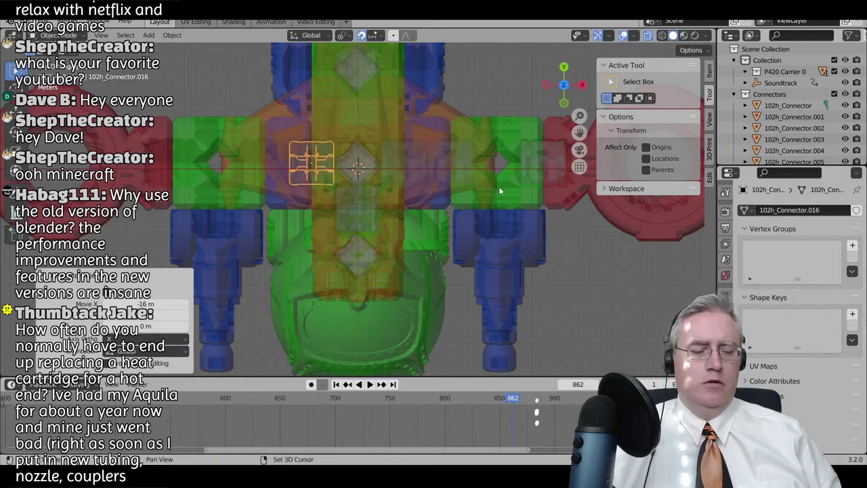
- Duplicate the -X body-side connector -8 m along X, and that copy -16 m along X, for the opposite wing's inner and outer joints
key("shift+d")
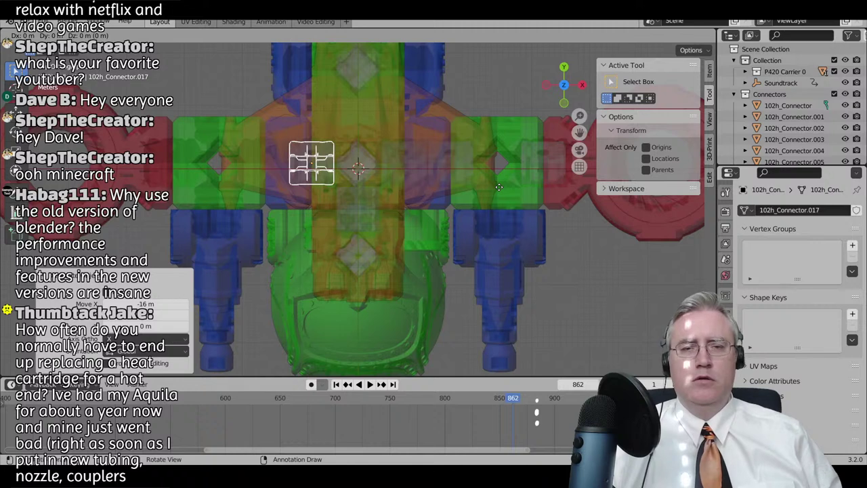
key("y")
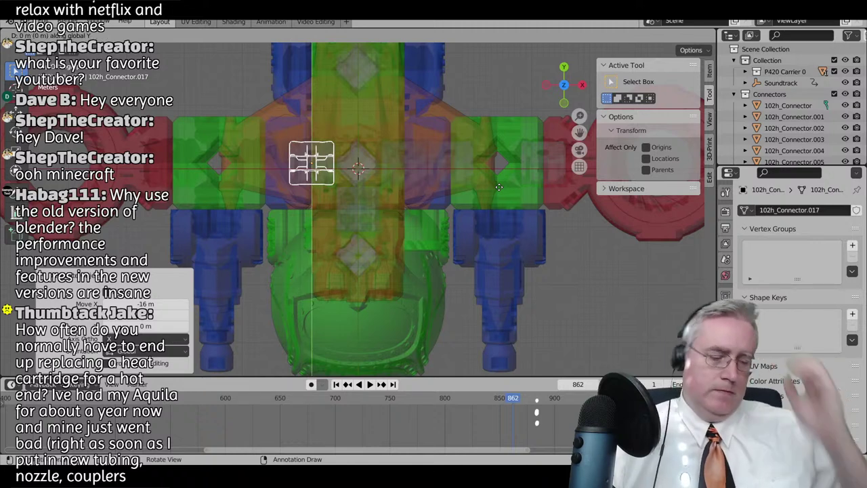
type("x-8")
key("Return")
key("shift+d")
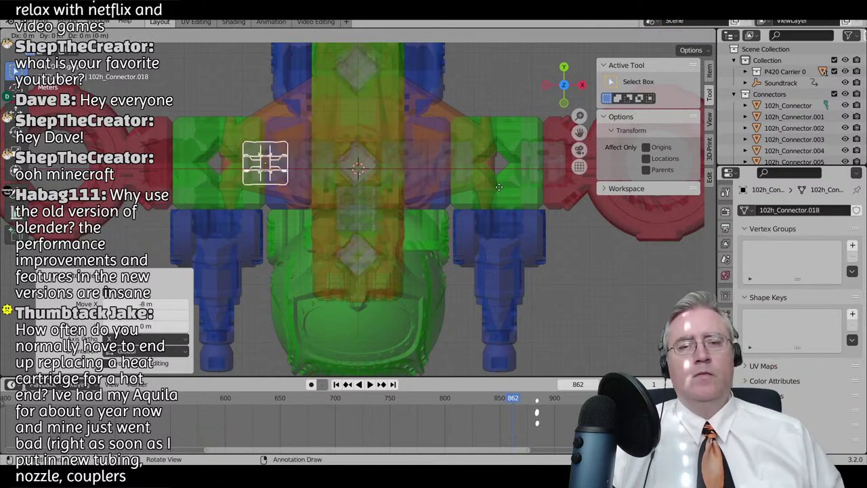
type("x")
type("-16")
key("Return")
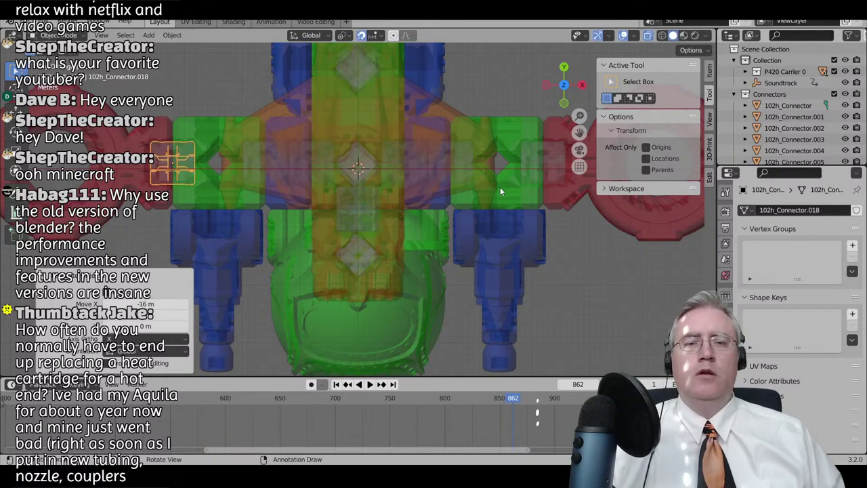
- Select the four wing connectors, two per side, and raise them 16 m along Z to wing height
middle_click_drag(499, 187, 443, 153)
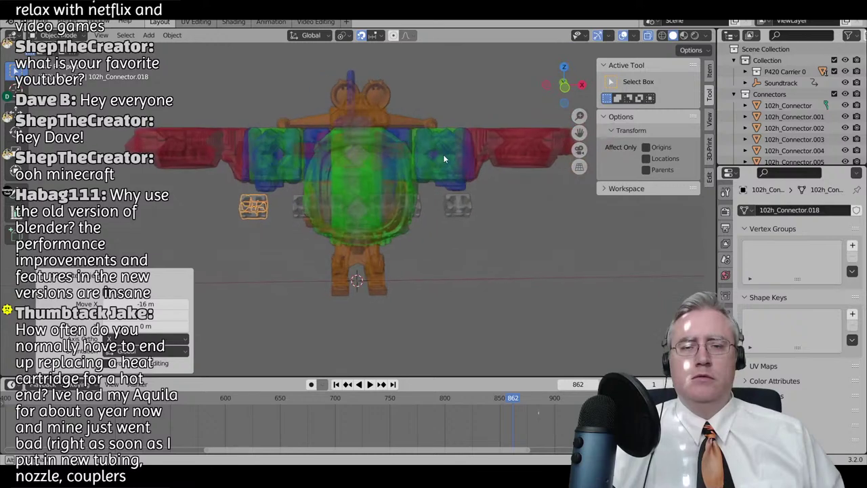
middle_click_drag(277, 261, 424, 222)
left_click(289, 214)
left_click(423, 215)
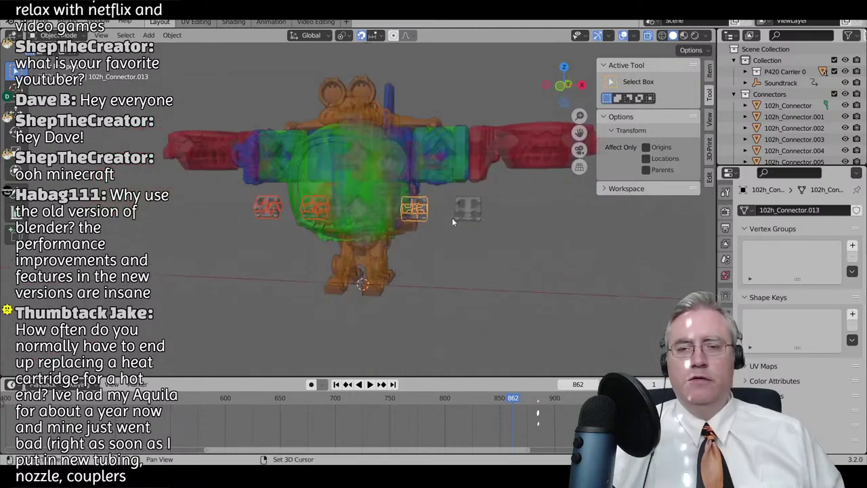
left_click(466, 216)
type("gz16")
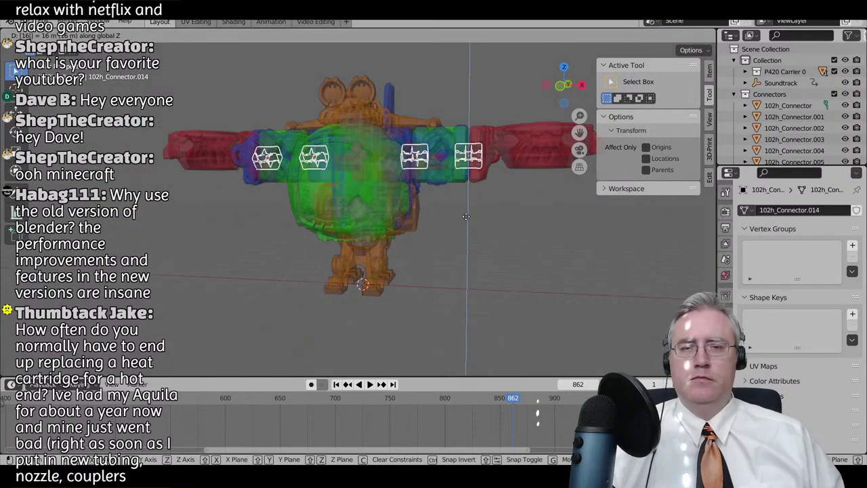
key("Return")
- Select the two lower body connectors beside the vent panels, leaving out the panels, and duplicate them 16 m up along Z
middle_click_drag(466, 216, 420, 249)
left_click(392, 209)
left_click(392, 210)
scroll(376, 220, "up", 3)
left_click(283, 229, "shift")
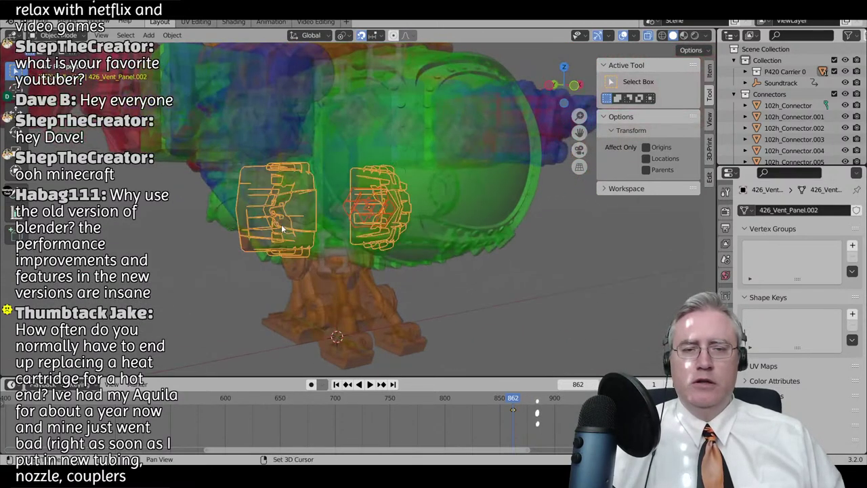
key("c")
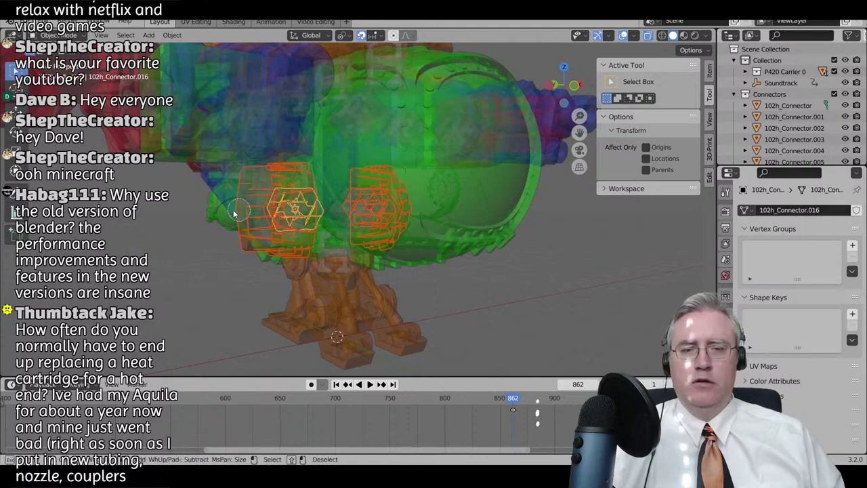
key("Escape")
key("KP_1")
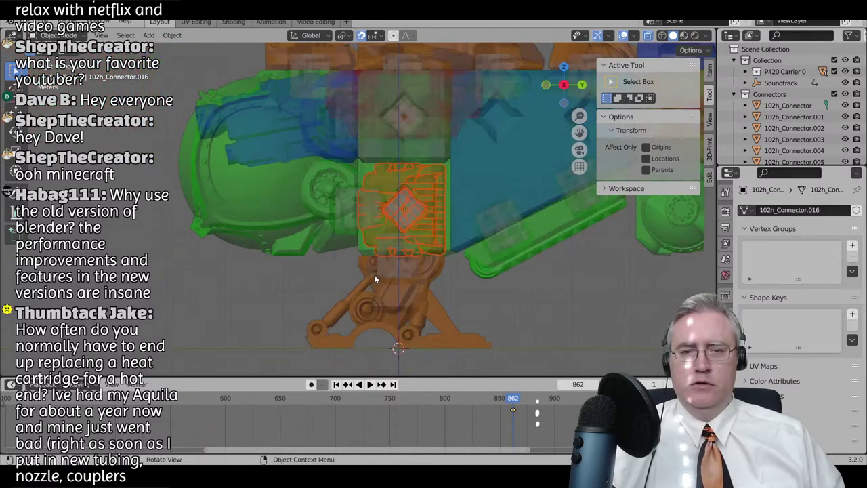
left_click_drag(252, 234, 588, 295, "ctrl")
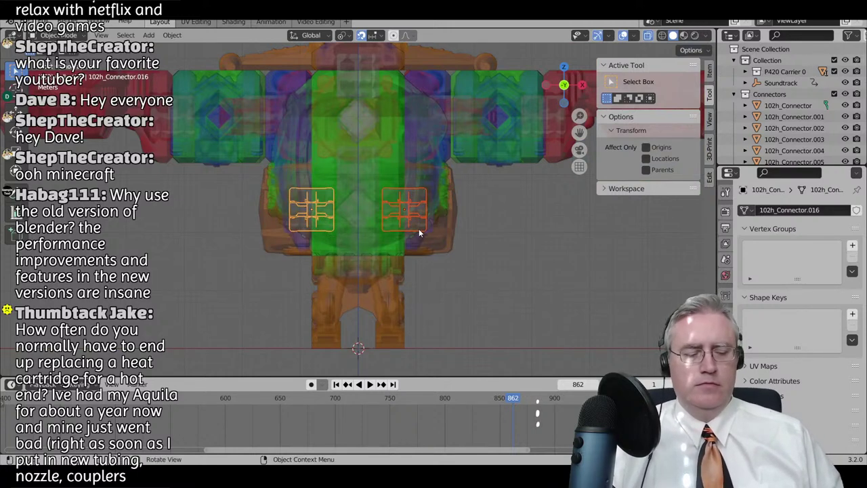
key("shift+d")
type("z16")
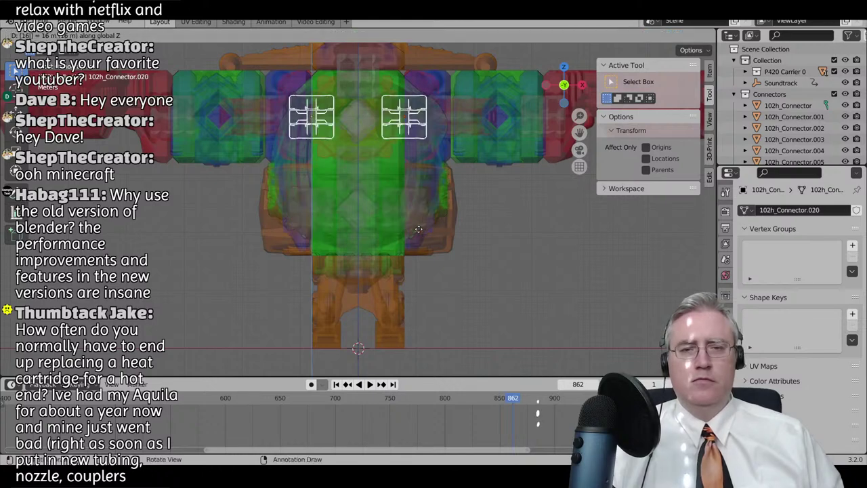
key("Return")
- Duplicate the raised connector pair 16 m along Y, and repeat the duplication once for the next joint along the body
middle_click_drag(419, 233, 426, 202)
key("KP_7")
key("shift+d")
key("y")
key("y")
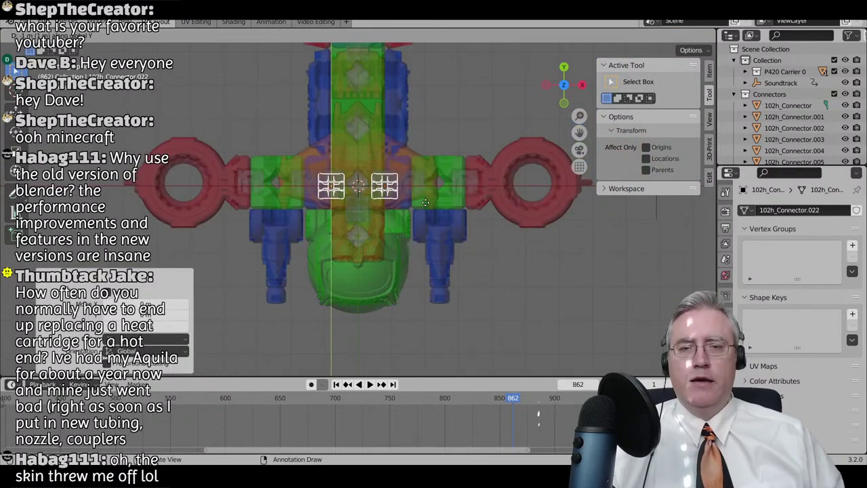
type("16-")
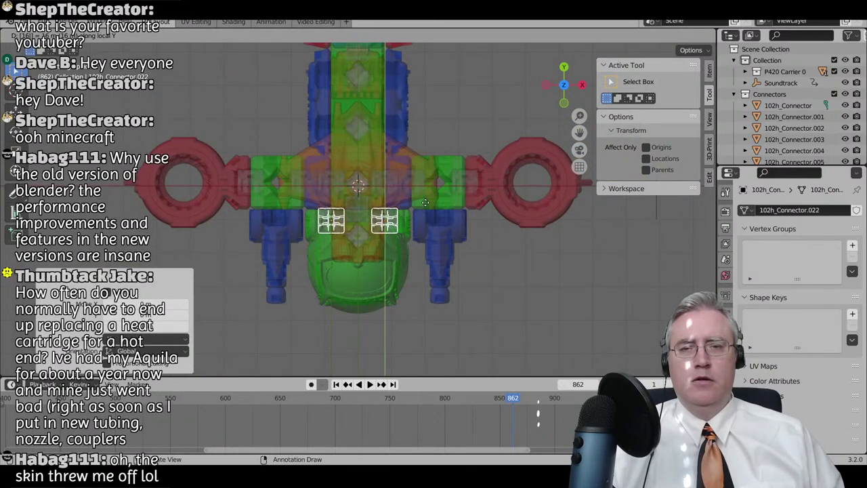
type("x")
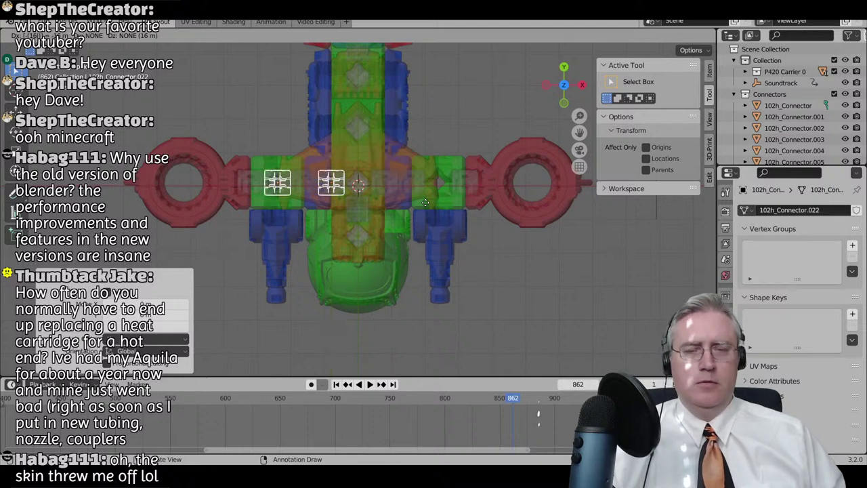
type("y")
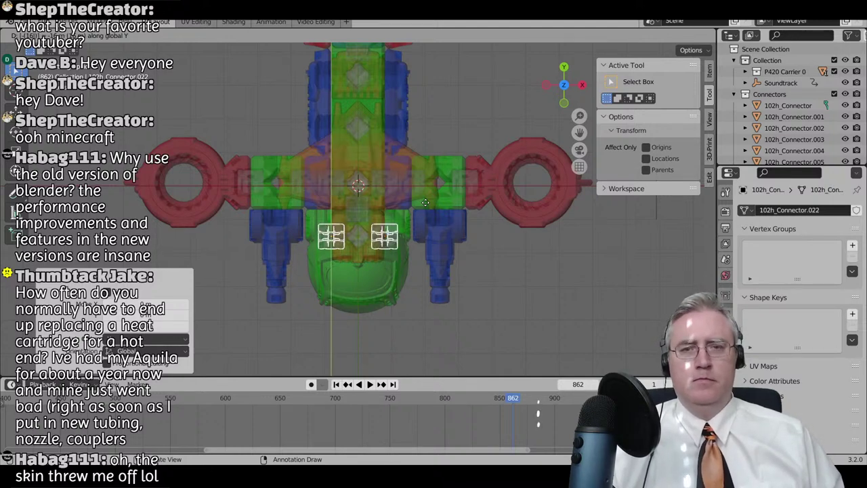
type("-")
key("Return")
key("shift+r")
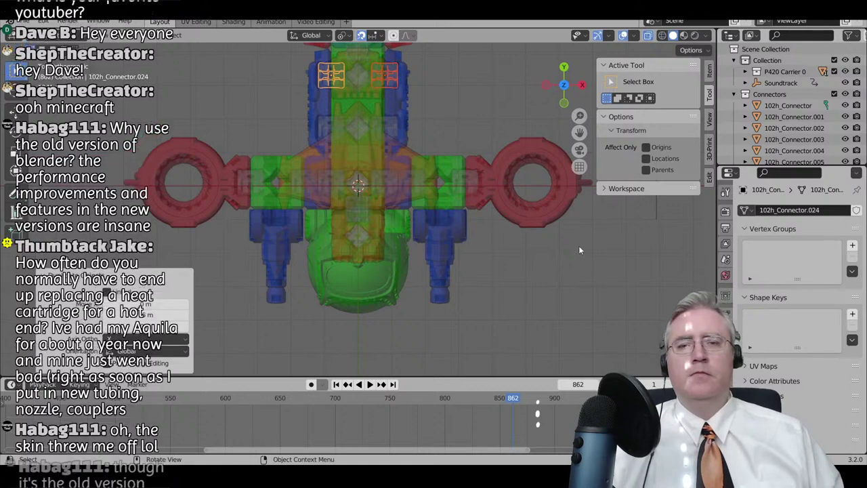
- Hide the P420 Carrier 0 collection and turn off X-ray display so the connectors show alone as solids
middle_click_drag(580, 250, 469, 209)
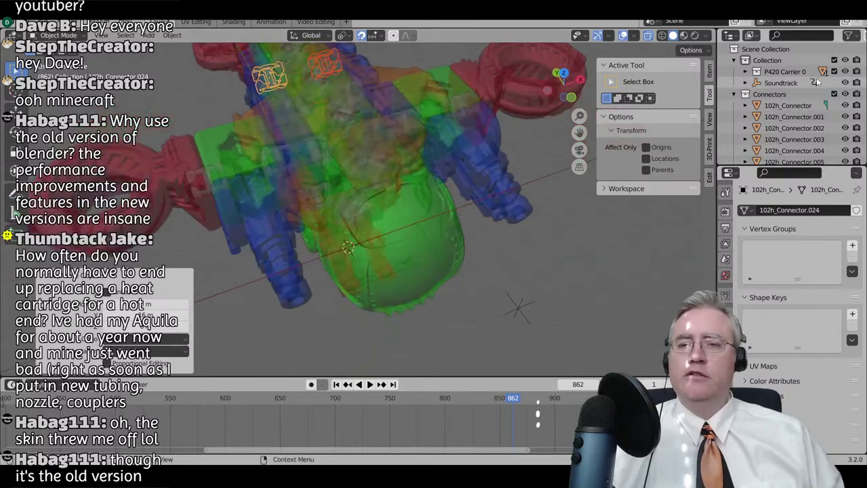
left_click(845, 71)
key("z")
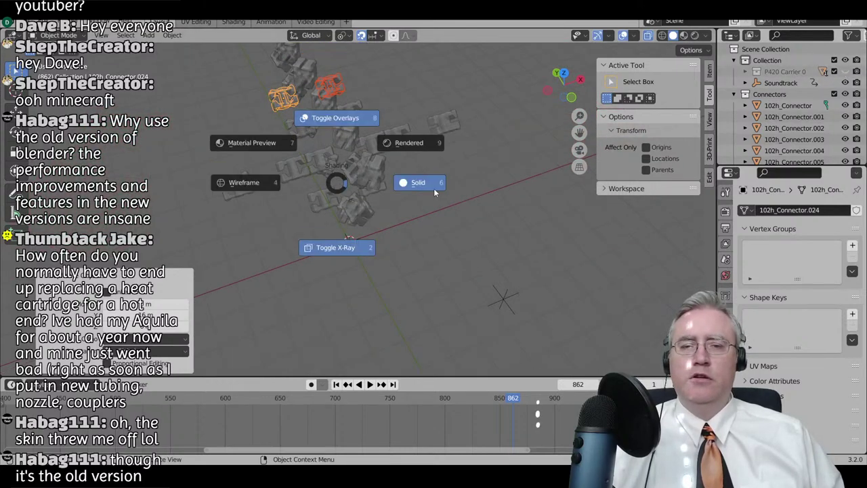
left_click(340, 256)
mouse_move(444, 246)
middle_mouse_down()
mouse_move(379, 203)
mouse_move(302, 175)
mouse_move(303, 198)
mouse_move(371, 212)
mouse_move(360, 214)
mouse_move(437, 195)
mouse_move(280, 164)
mouse_move(398, 193)
mouse_move(384, 204)
mouse_move(461, 224)
middle_mouse_up()
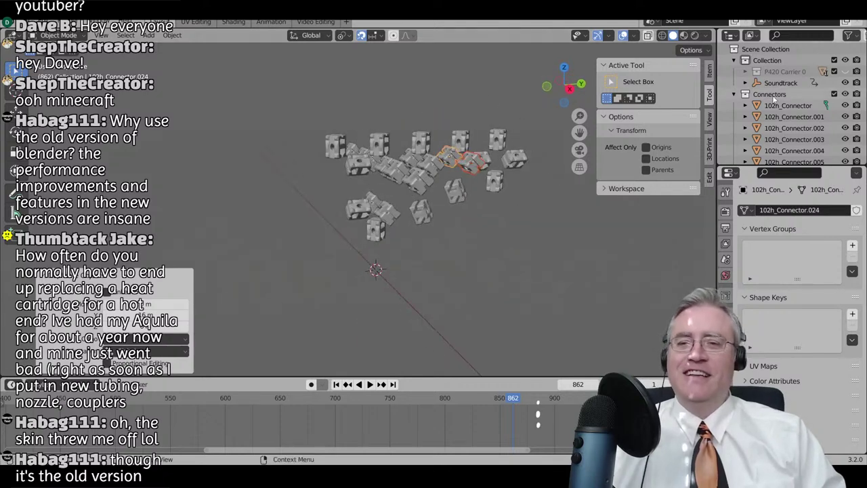
- Toggle the P420 Carrier 0 collection's visibility to compare connector placement with the assembled model, leaving the collection shown
left_click(844, 71)
left_click(844, 72)
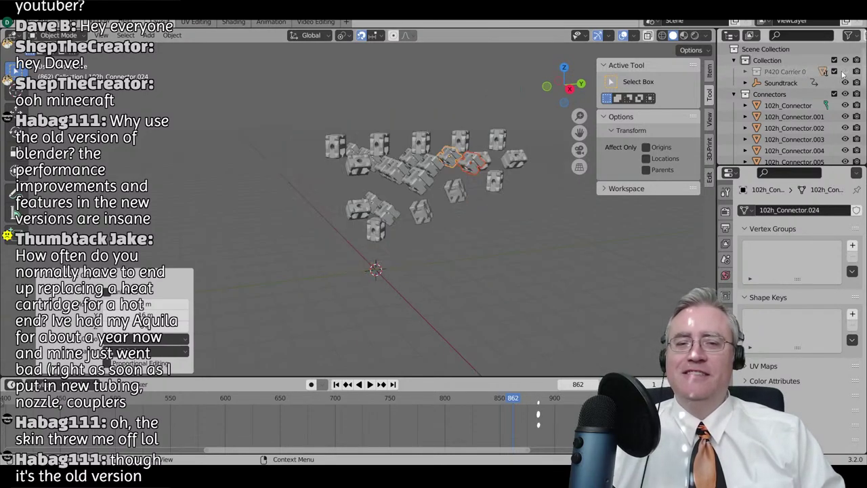
left_click(844, 72)
middle_click_drag(468, 203, 507, 223)
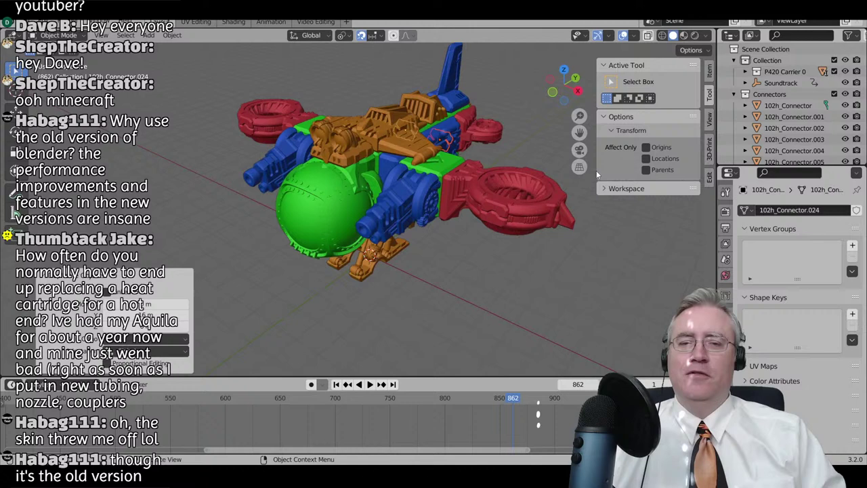
left_click(845, 72)
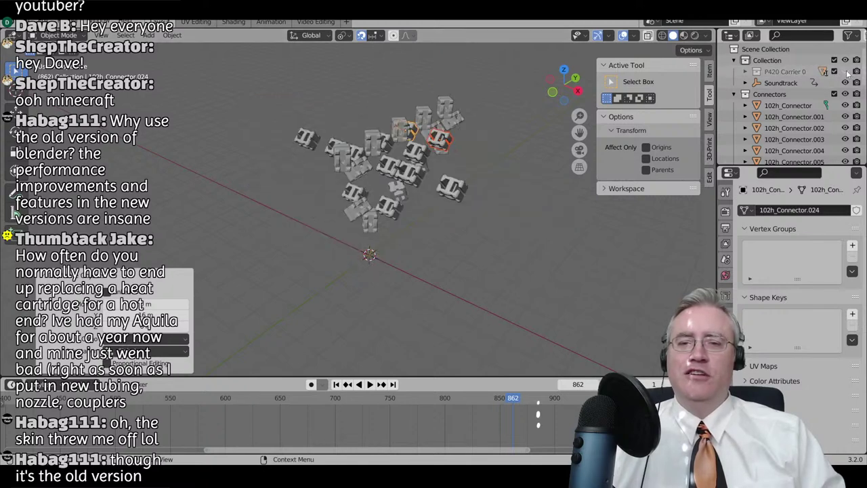
left_click(845, 72)
left_click(845, 71)
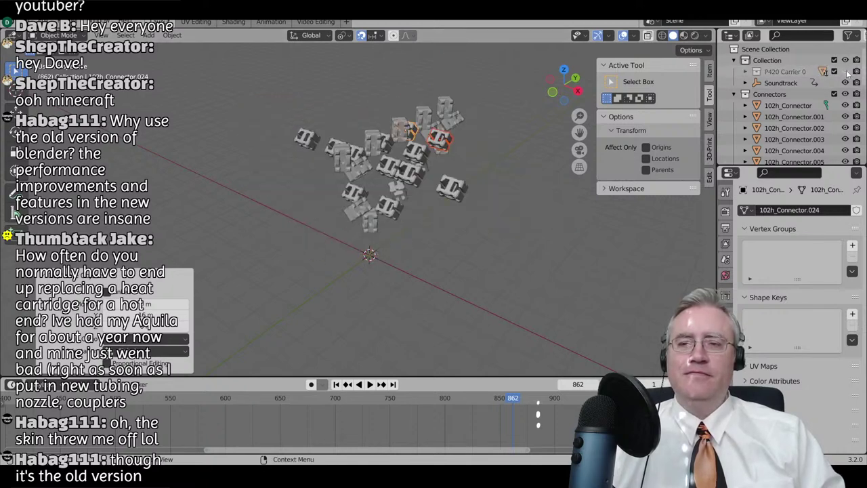
left_click(845, 72)
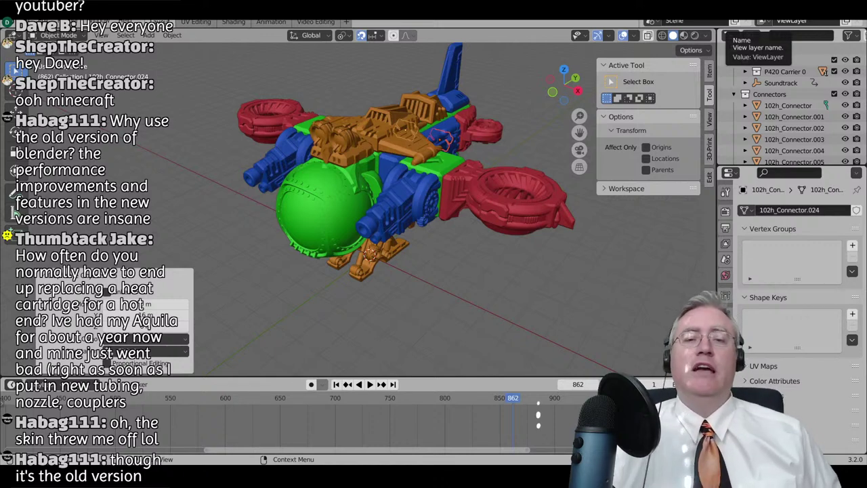
middle_click_drag(309, 192, 411, 192)
- Change the interface theme to the Blender Dark preset in the preferences and close them
left_click(23, 22)
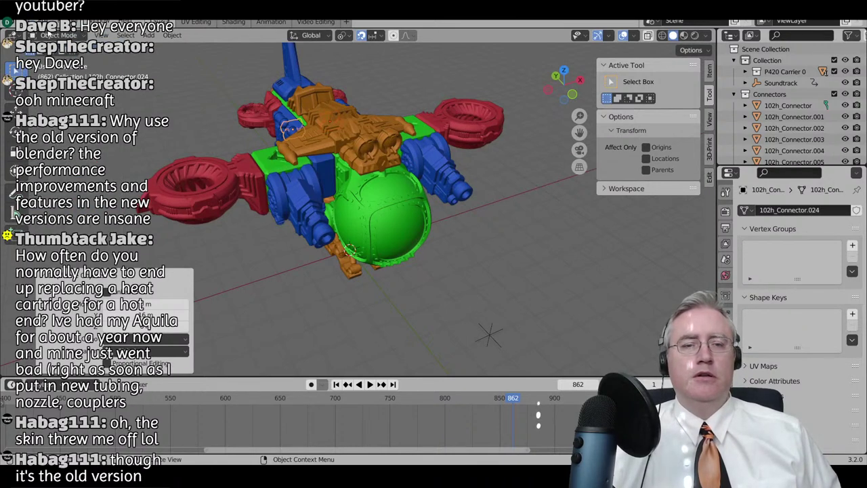
mouse_move(44, 23)
left_click(74, 182)
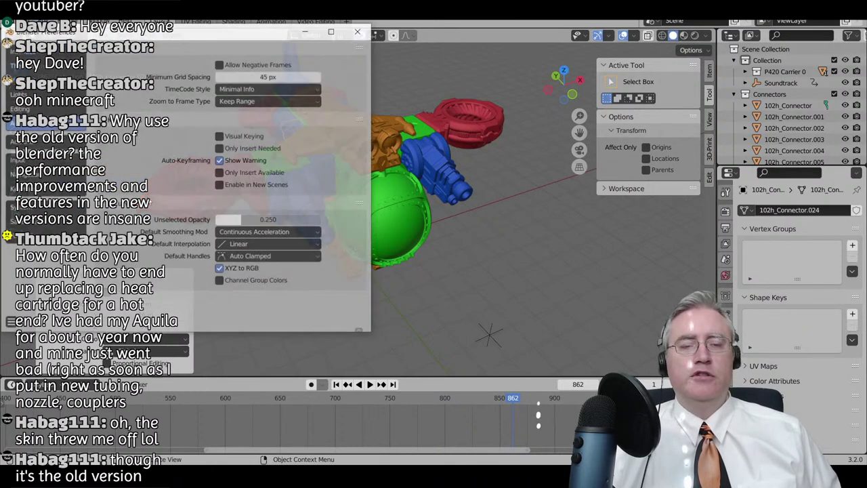
left_click(27, 56)
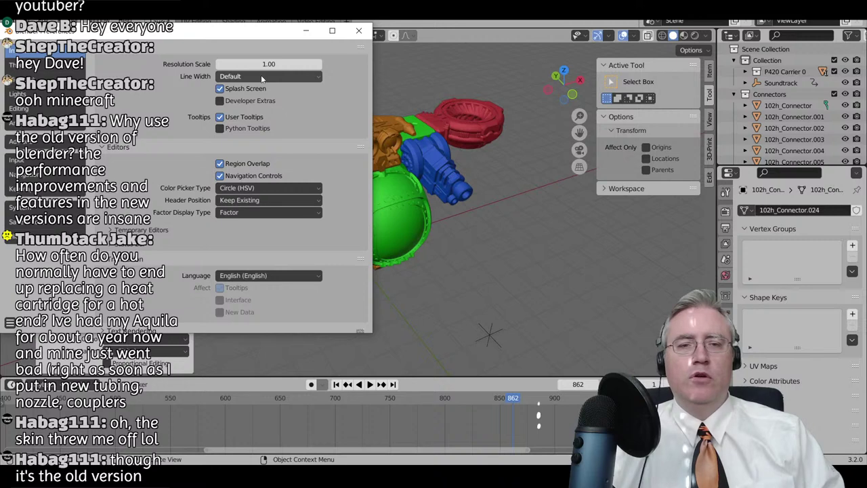
left_click(32, 67)
left_click(225, 50)
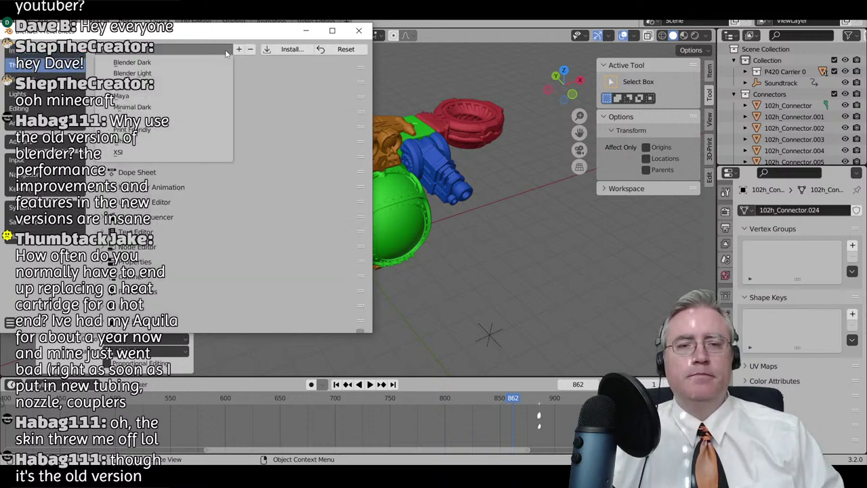
left_click(188, 62)
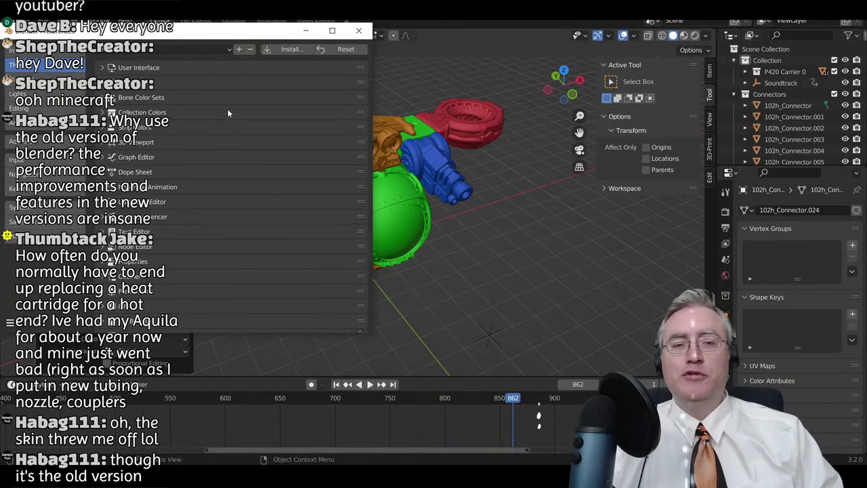
left_click(358, 31)
- Select all objects in the Connectors collection plus the round cockpit, and insert keyframes for them at frame 862
middle_click_drag(490, 268, 358, 222)
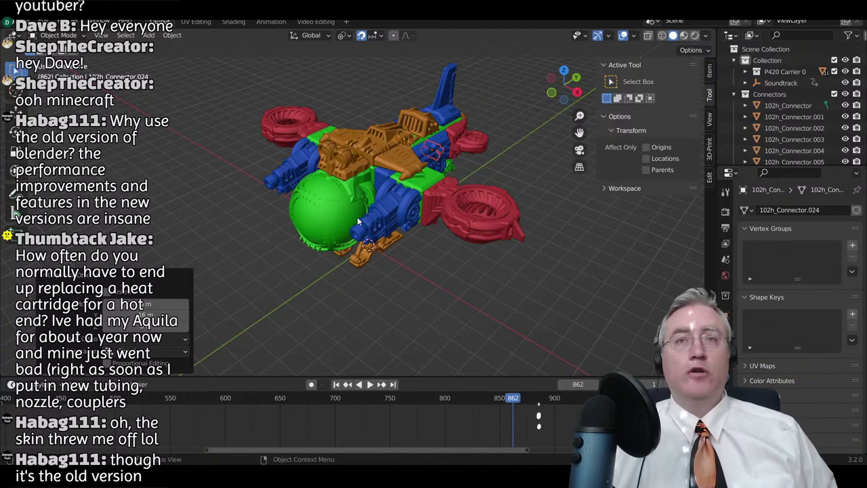
scroll(357, 217, "up", 2)
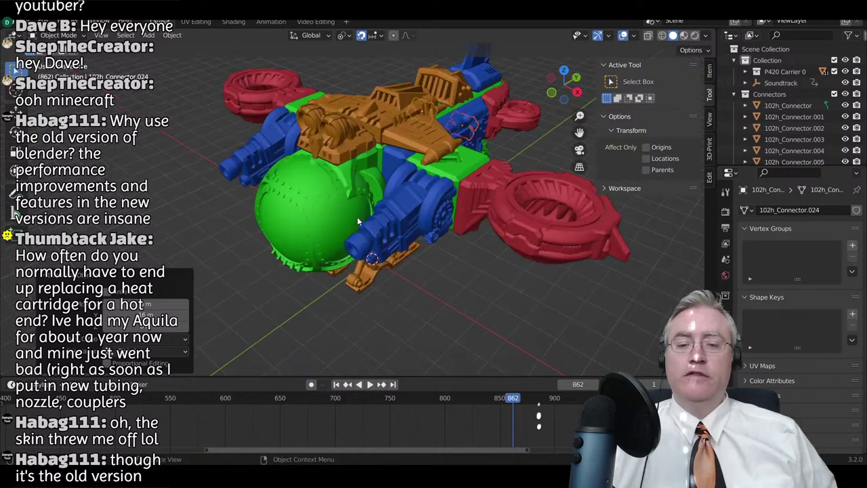
scroll(357, 217, "up", 1)
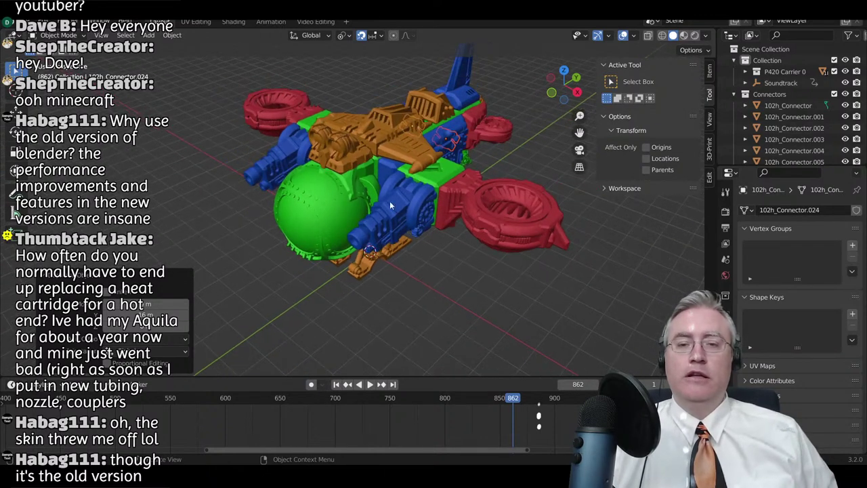
right_click(777, 95)
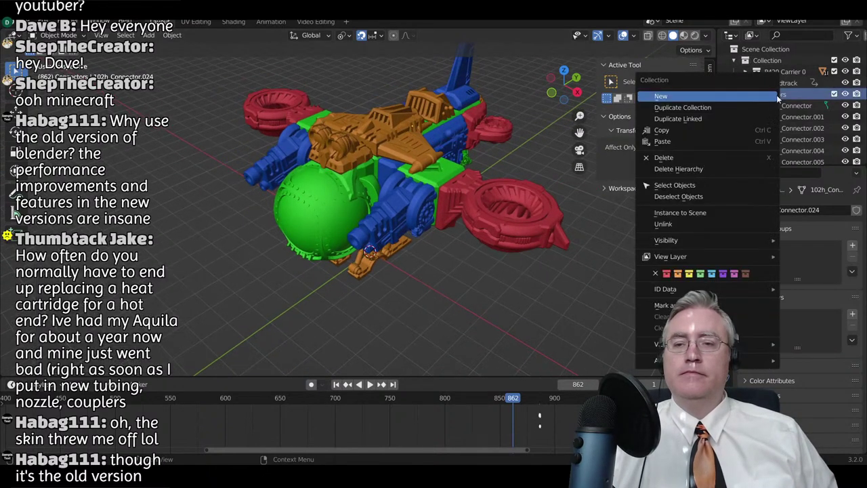
left_click(693, 185)
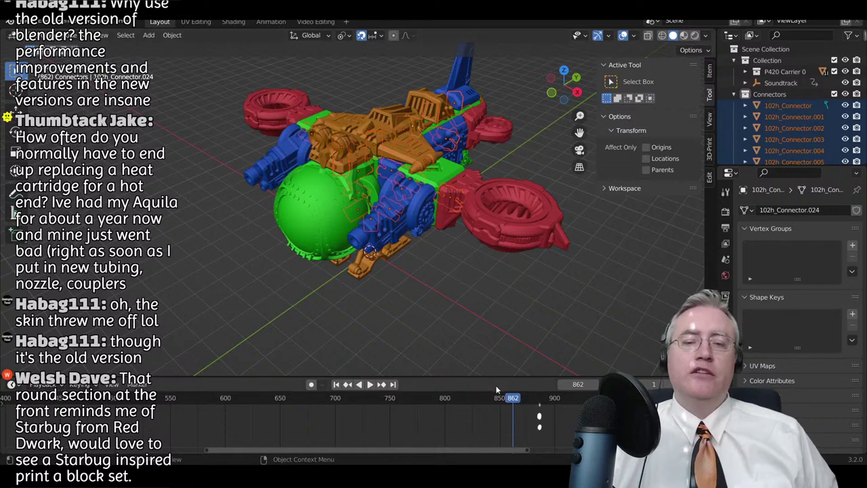
left_click(304, 240, "shift")
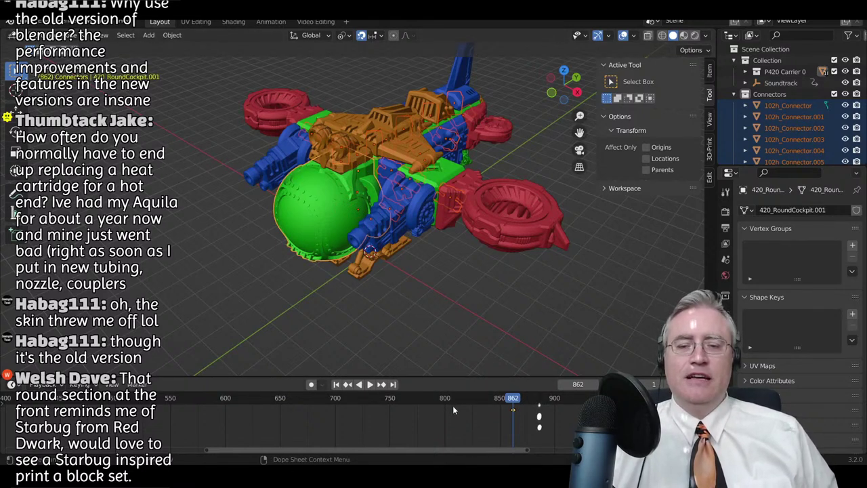
key("i")
left_click(420, 259)
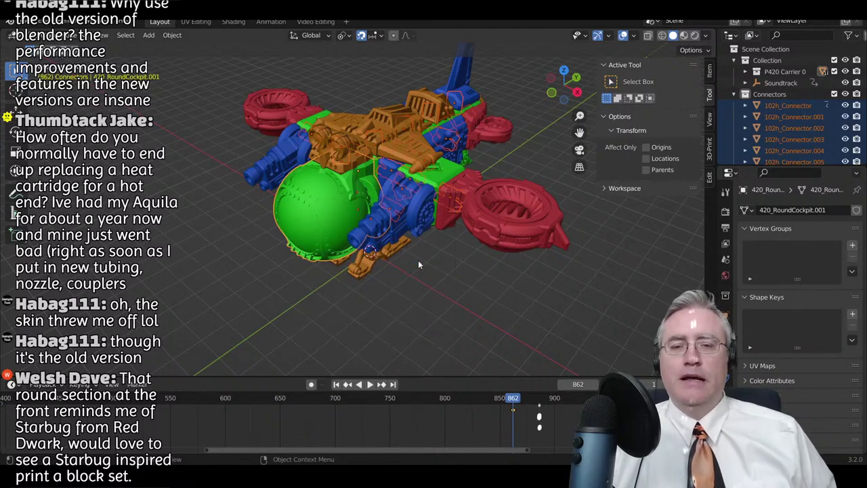
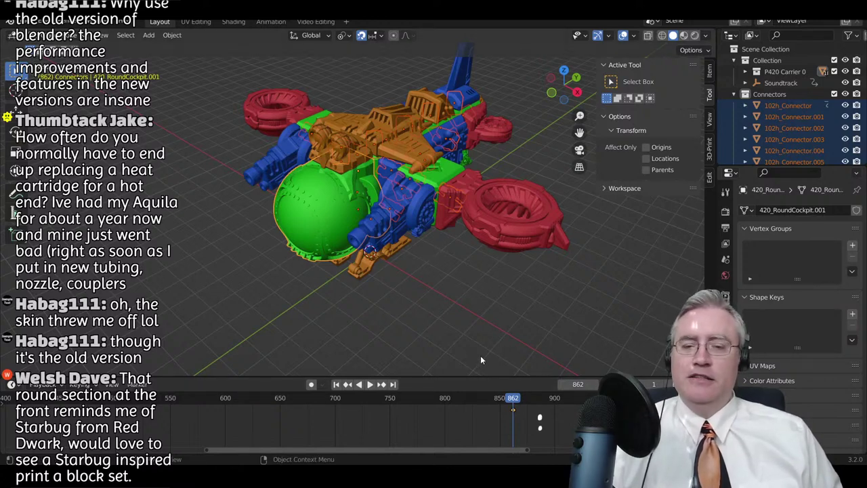
- Move the Connectors and P420 Carrier 0 collections directly under the Scene Collection and delete the original Collection
left_click(734, 95)
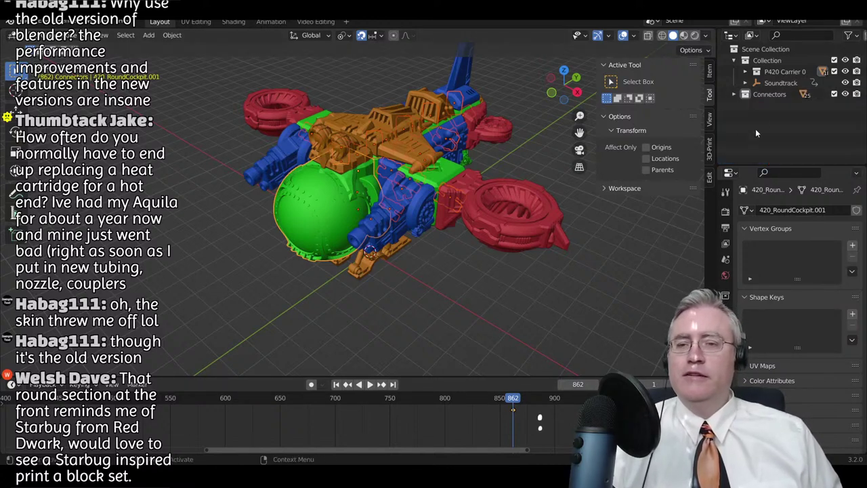
left_click(767, 83)
left_click_drag(761, 94, 758, 51)
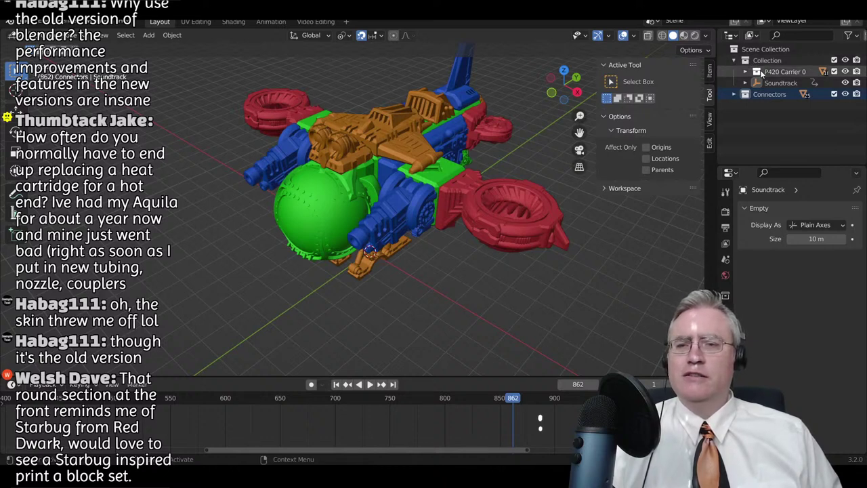
left_click_drag(761, 73, 756, 46)
left_click(762, 60)
key("x")
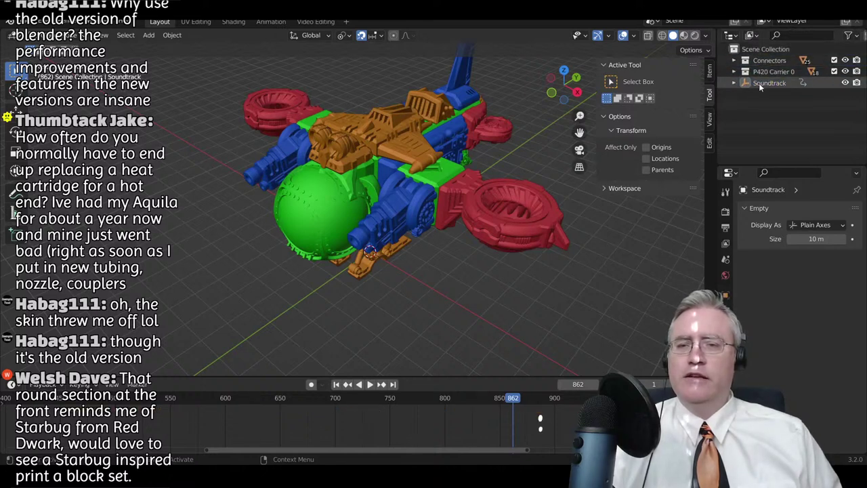
- Using the Soundtrack keyframes as a guide, shift the keyframes of all carrier parts and connectors to frame 859
left_click(759, 83)
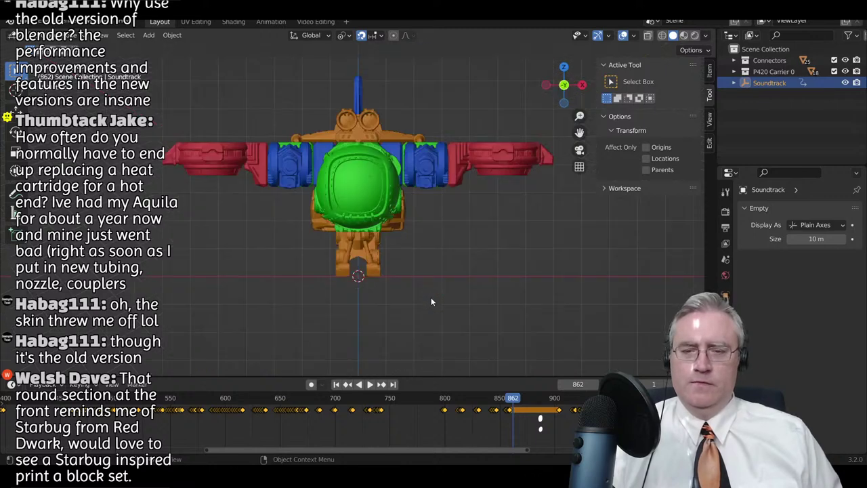
key("KP_1")
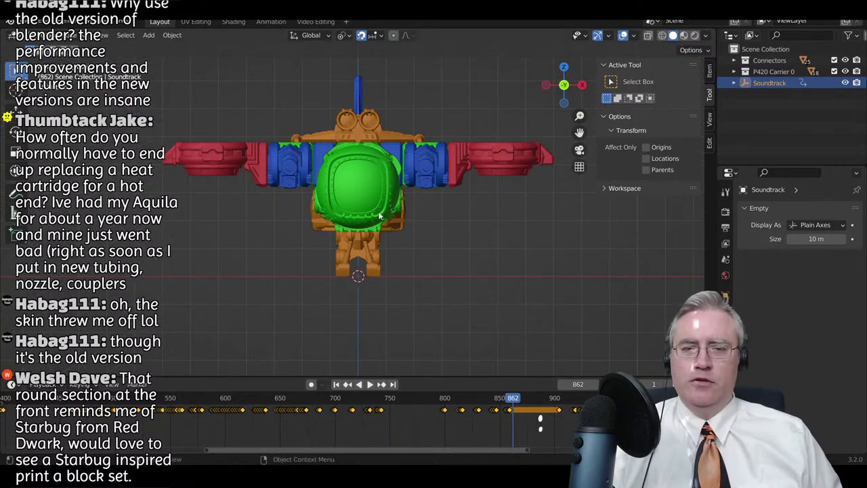
left_click(512, 399)
key("space")
left_click_drag(512, 398, 510, 398)
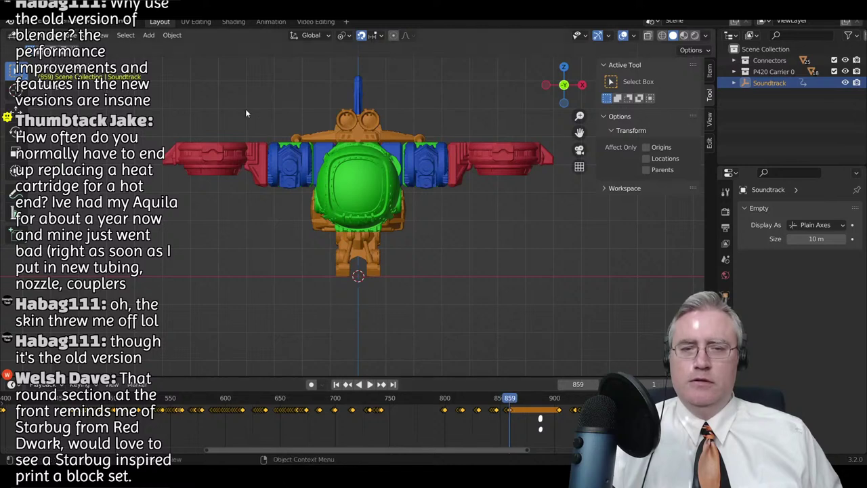
left_click_drag(184, 77, 516, 258)
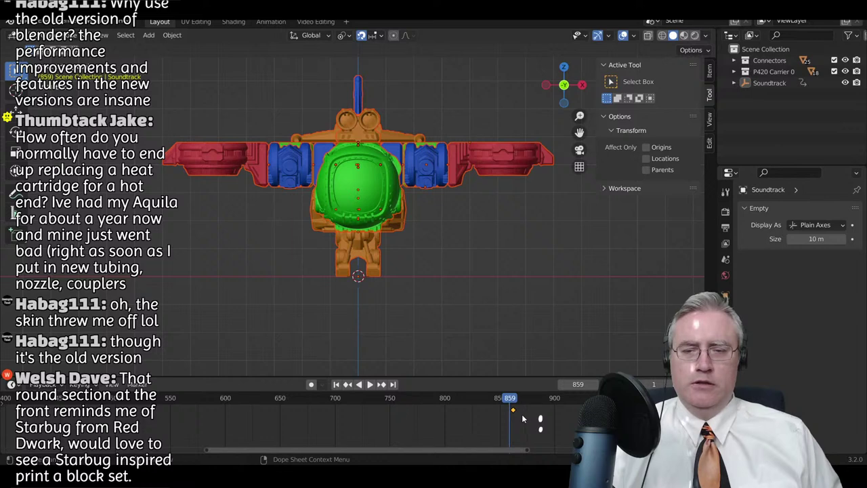
type("s0")
key("Return")
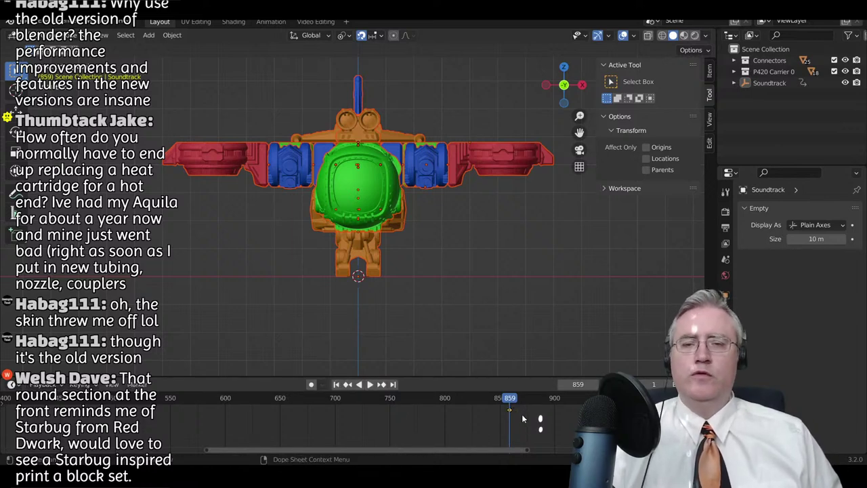
- Show the Soundtrack keyframes and set the current frame to 843 on an earlier music beat
left_click(761, 84)
left_click_drag(510, 400, 497, 401)
key("space")
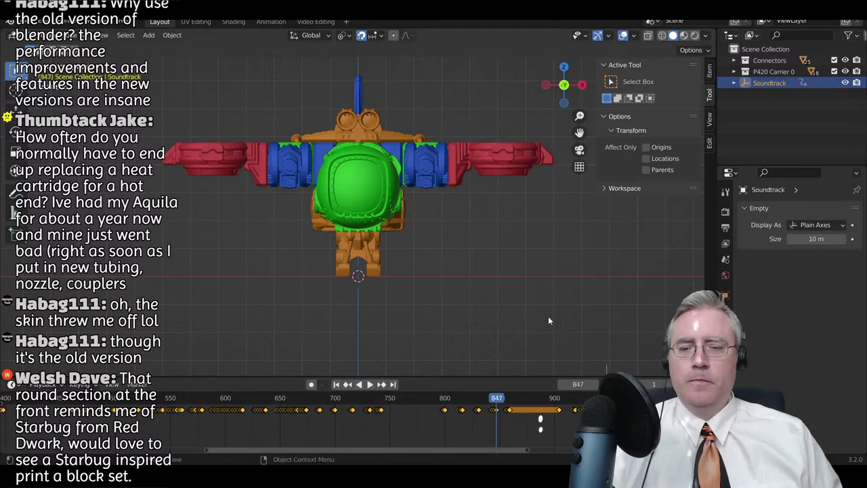
scroll(548, 316, "down", 2)
scroll(490, 311, "up", 5)
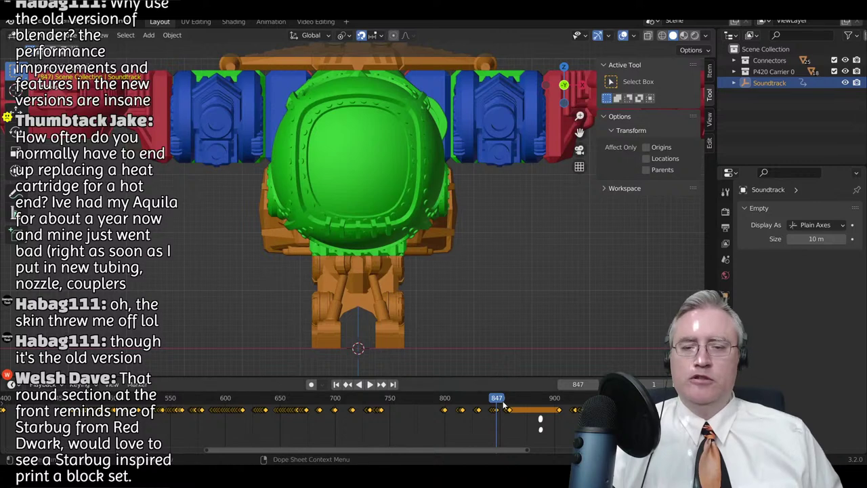
left_click_drag(501, 404, 493, 404)
key("space")
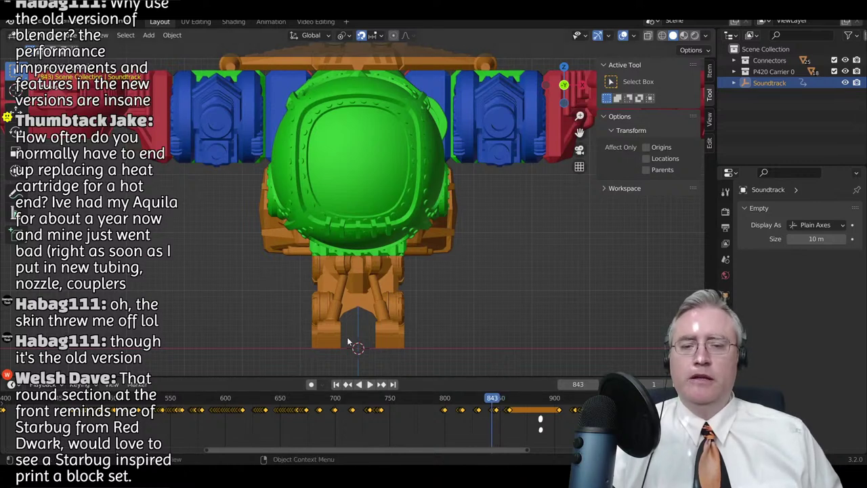
- Turn on X-Ray shading and box-select the landing skids along with the parts behind them
scroll(313, 310, "down", 2)
key("z")
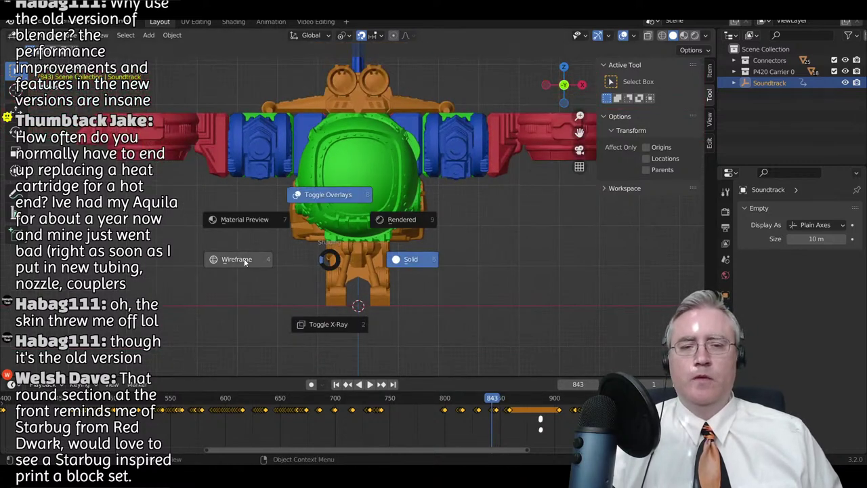
left_click(245, 261)
key("z")
left_click(400, 263)
key("z")
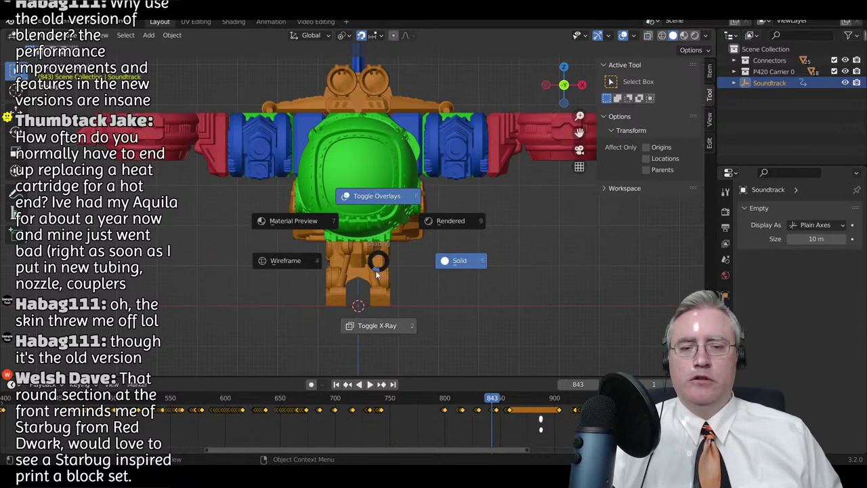
left_click(367, 326)
key("alt+a")
key("b")
left_click_drag(315, 252, 404, 318)
middle_click_drag(449, 296, 431, 260)
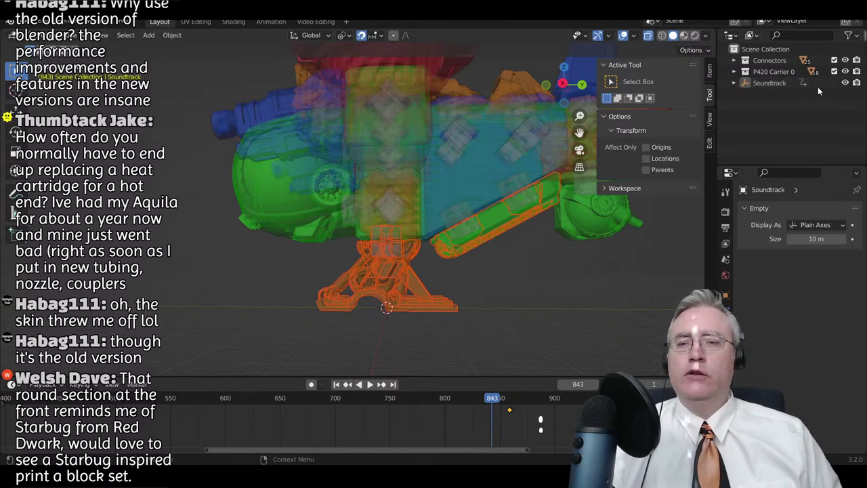
- Hide the P420 Carrier 0 collection, select all the connectors, and turn off X-Ray shading
left_click(834, 70)
key("a")
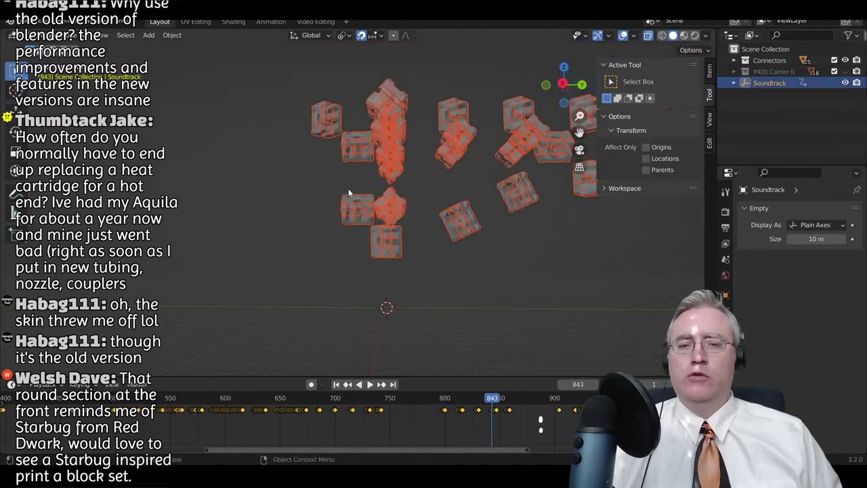
middle_click_drag(348, 189, 385, 229)
key("z")
left_click(397, 290)
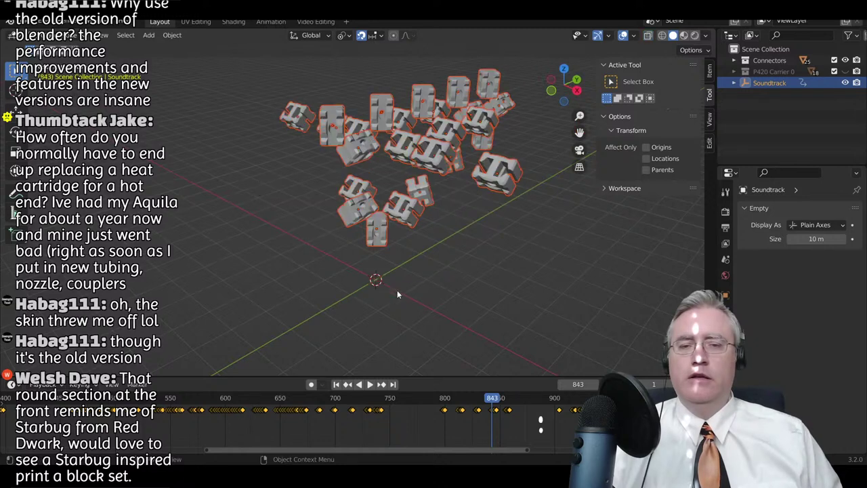
mouse_move(397, 290)
middle_mouse_down()
mouse_move(451, 201)
mouse_move(364, 197)
middle_mouse_up()
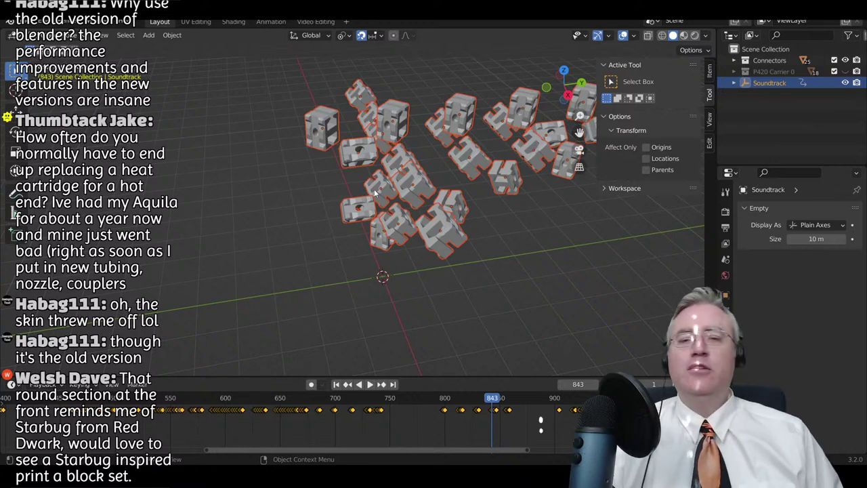
middle_click_drag(375, 193, 387, 210)
- Set the transform pivot point to Individual Origins
key("s")
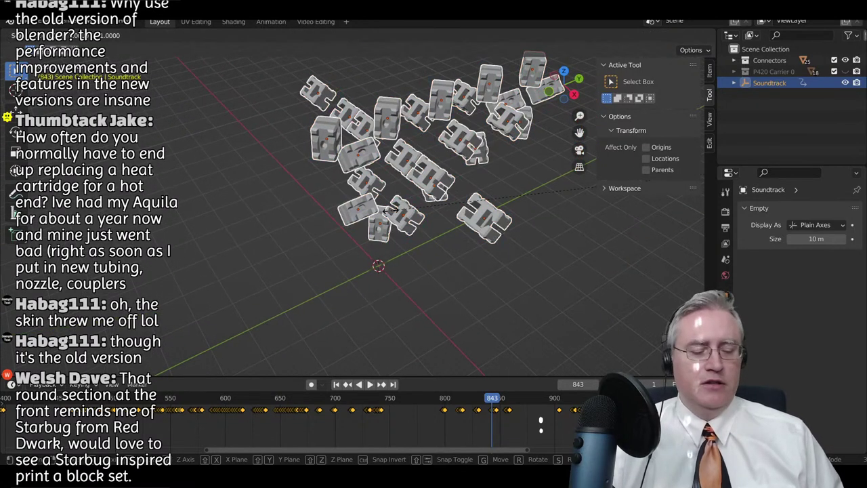
key("Escape")
key("s")
key("Escape")
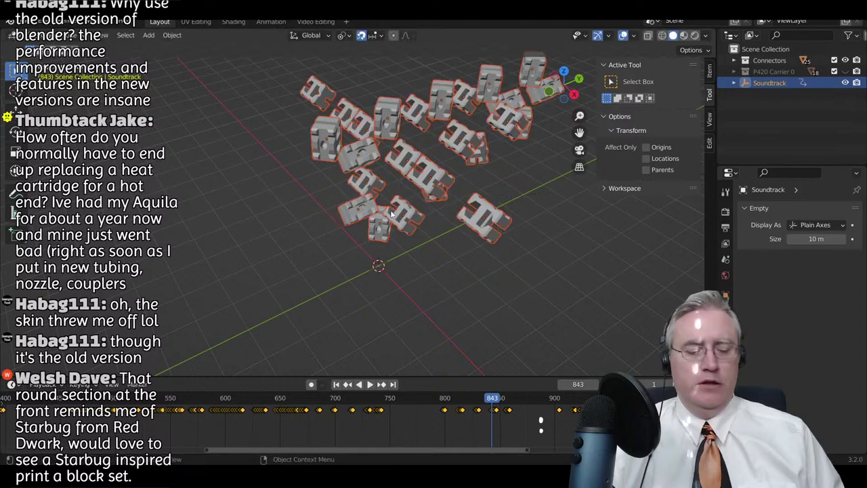
key("period")
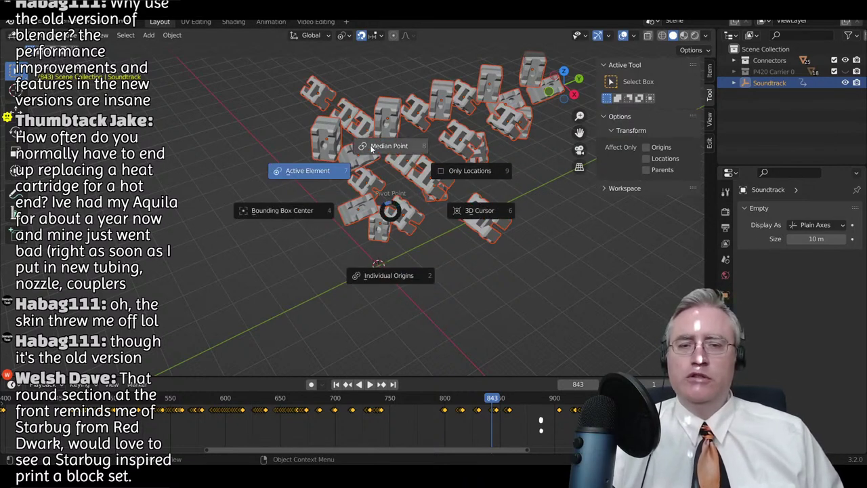
key("4")
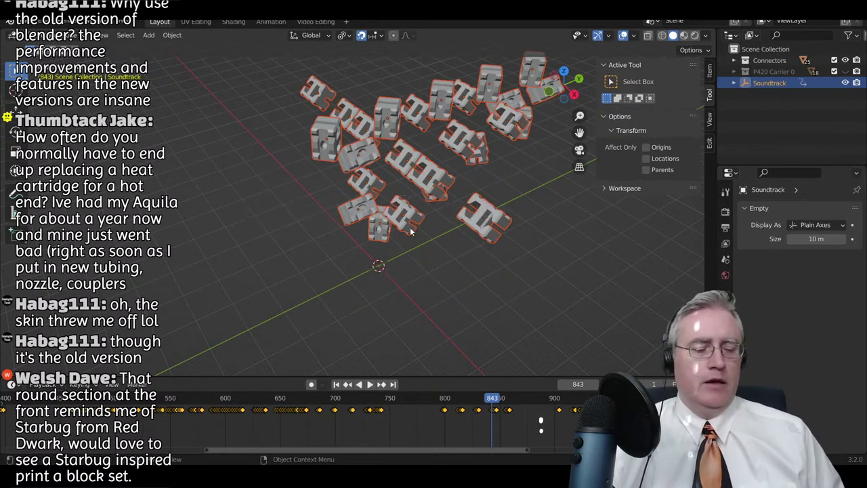
key("s")
key("y")
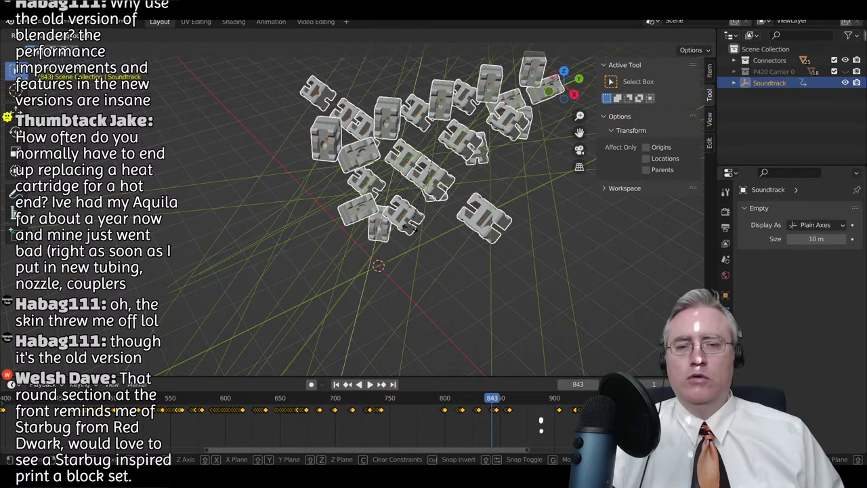
key("y")
key("z")
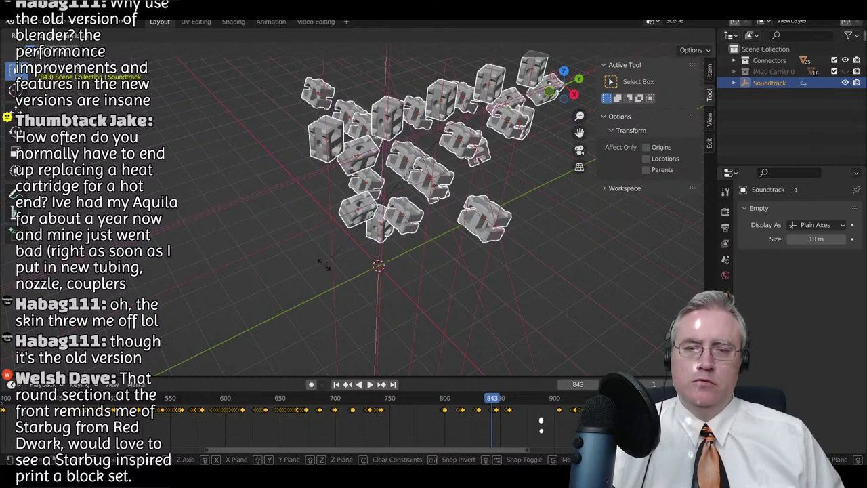
key("Escape")
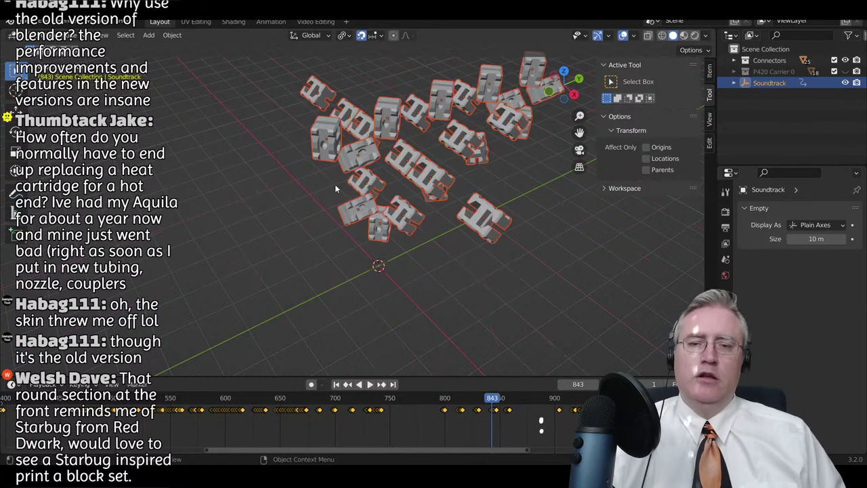
- Randomly select some of the connectors and rotate them a quarter turn about their local X axes
left_click(335, 184)
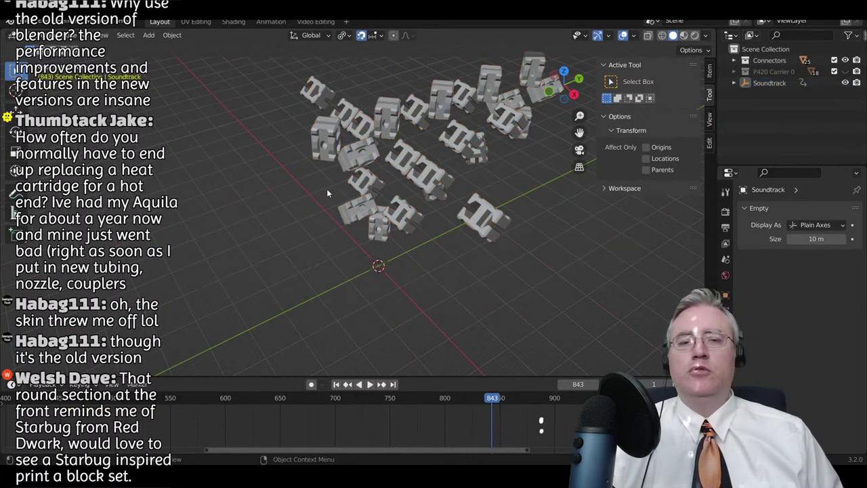
left_click(124, 35)
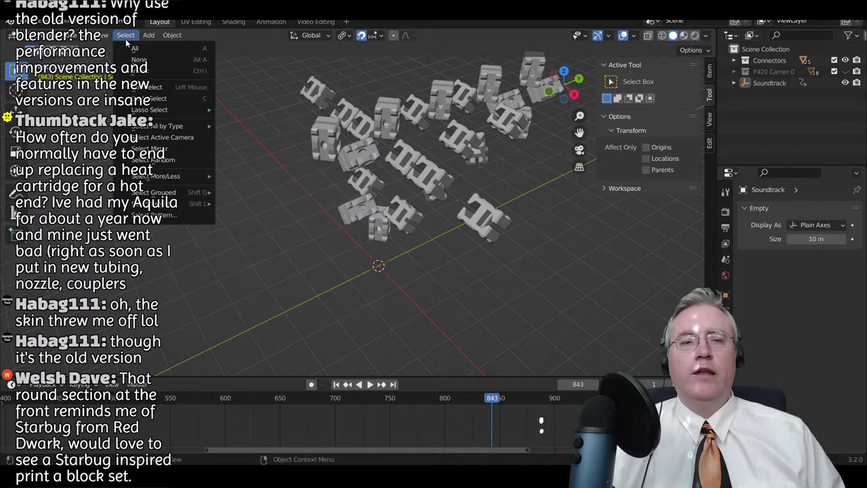
left_click(169, 165)
key("s")
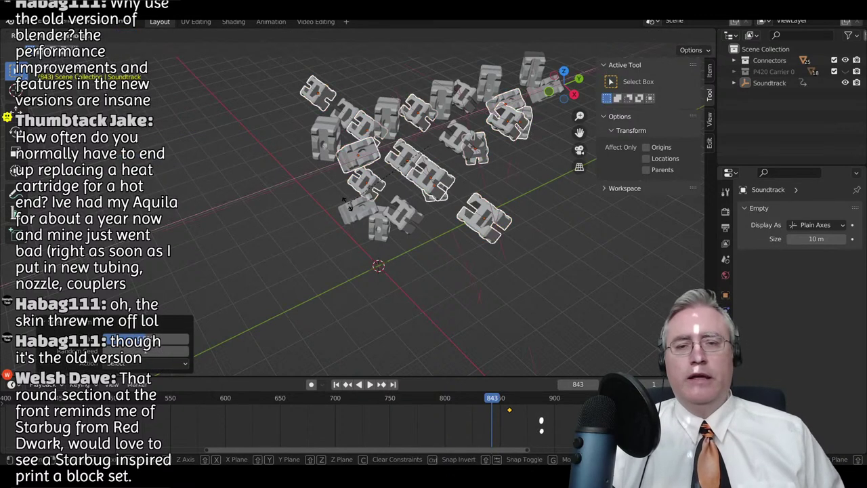
key("x")
key("x")
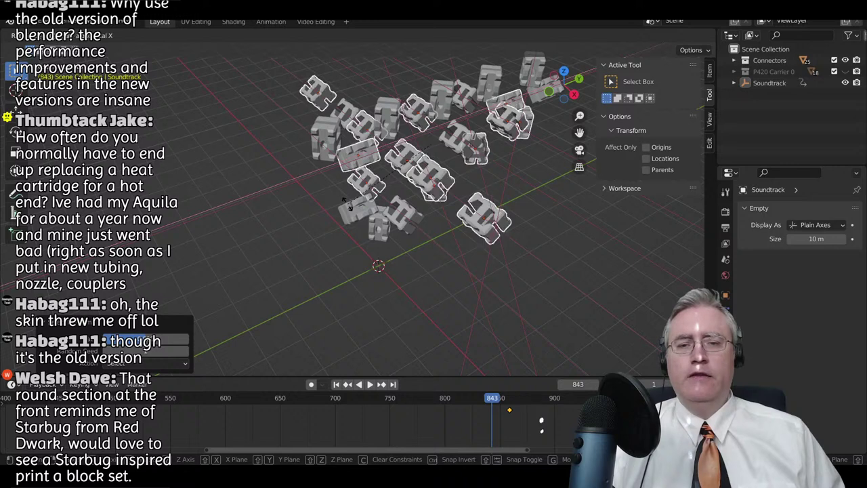
key("Return")
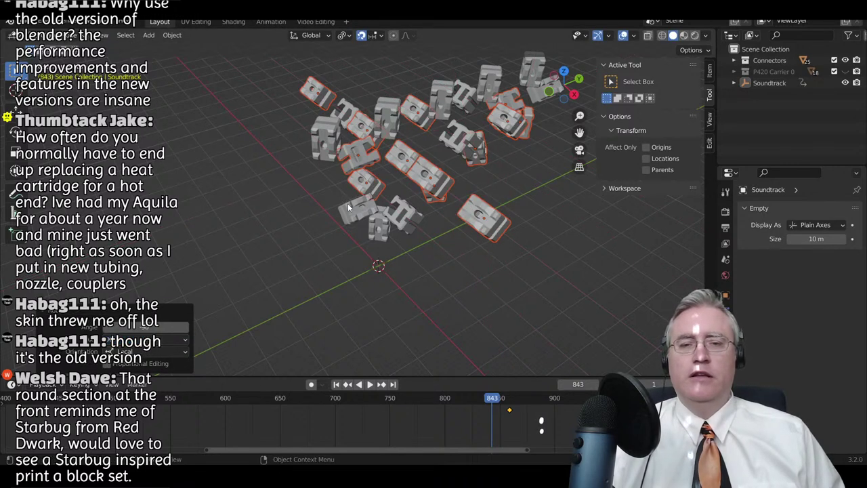
- Clear the selection, show the P420 Carrier 0 collection again, and turn on X-Ray shading
left_click(313, 229)
middle_click_drag(257, 223, 344, 226)
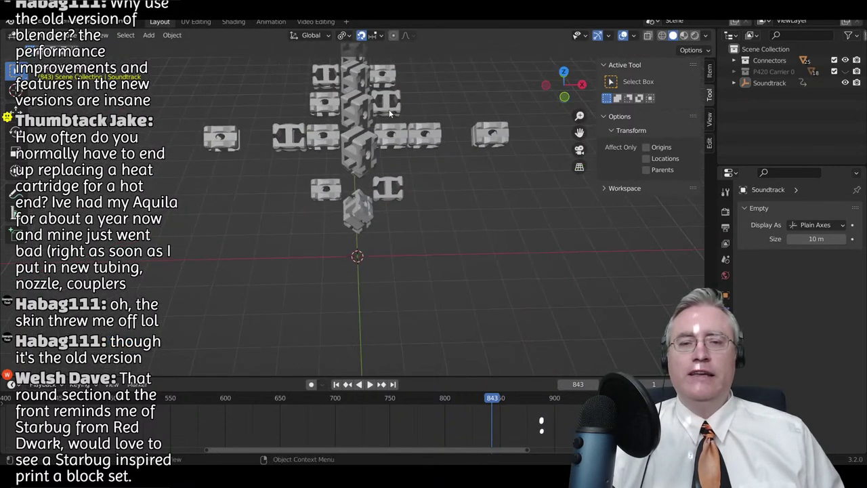
middle_click_drag(433, 117, 410, 114)
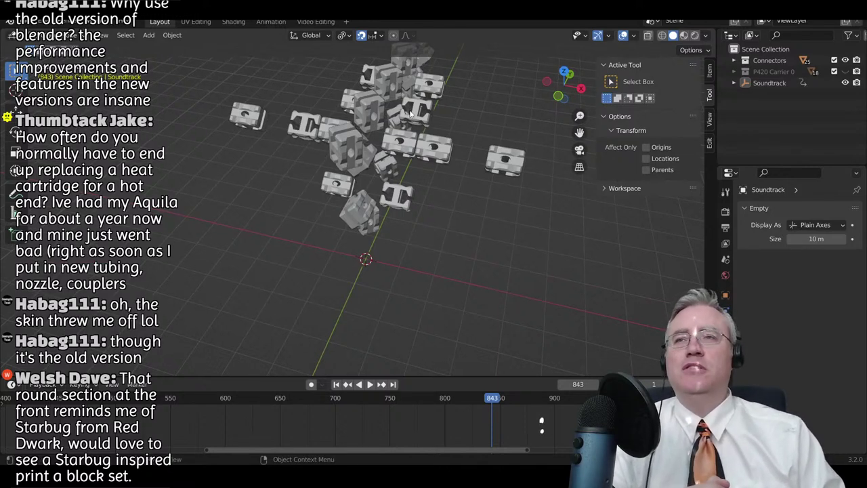
middle_click_drag(437, 147, 357, 159)
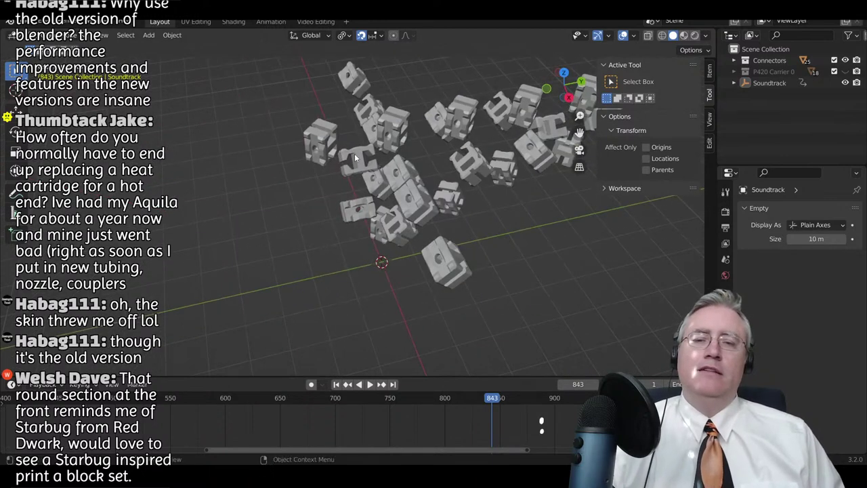
left_click(845, 72)
key("z")
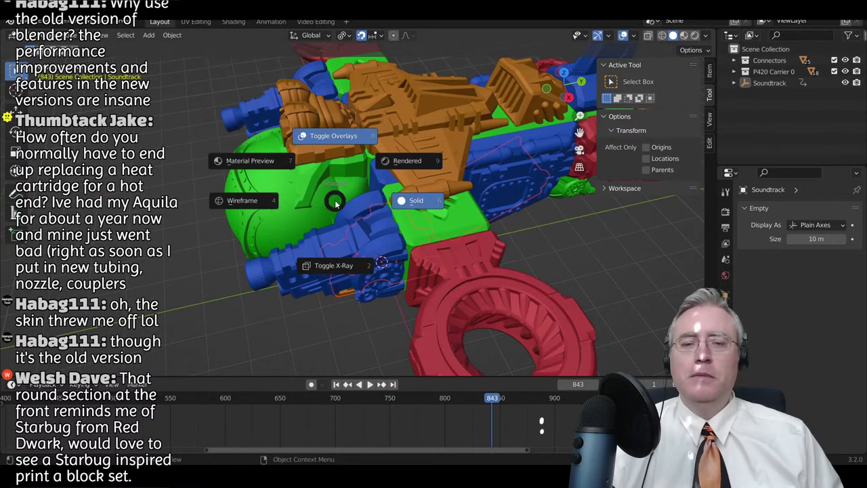
left_click(335, 267)
middle_click_drag(278, 232, 312, 205)
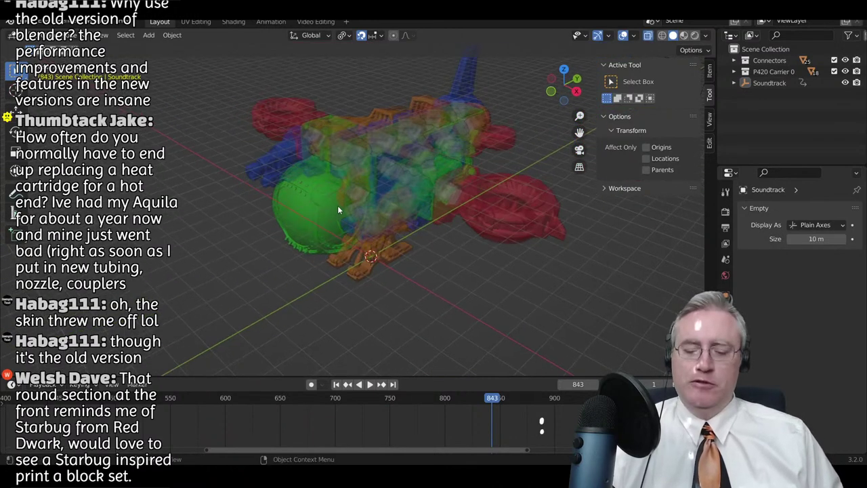
- Select the landing skids and the connector at their top, and move both down along Z away from the hull
key("KP_3")
scroll(352, 264, "up", 4)
middle_click_drag(356, 269, 217, 179, "shift")
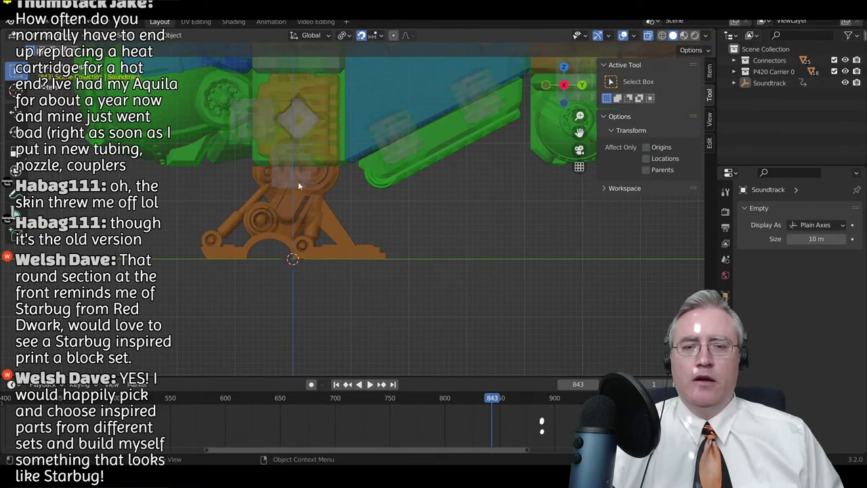
left_click(298, 181)
left_click(291, 172, "shift")
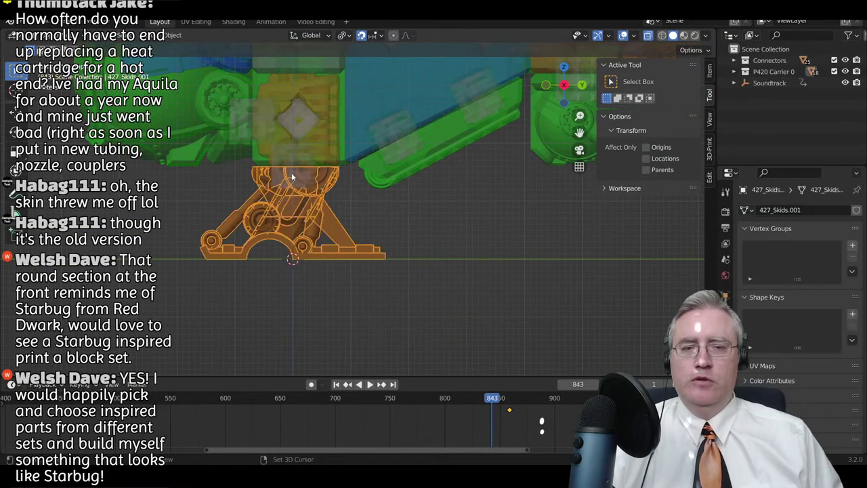
key("g")
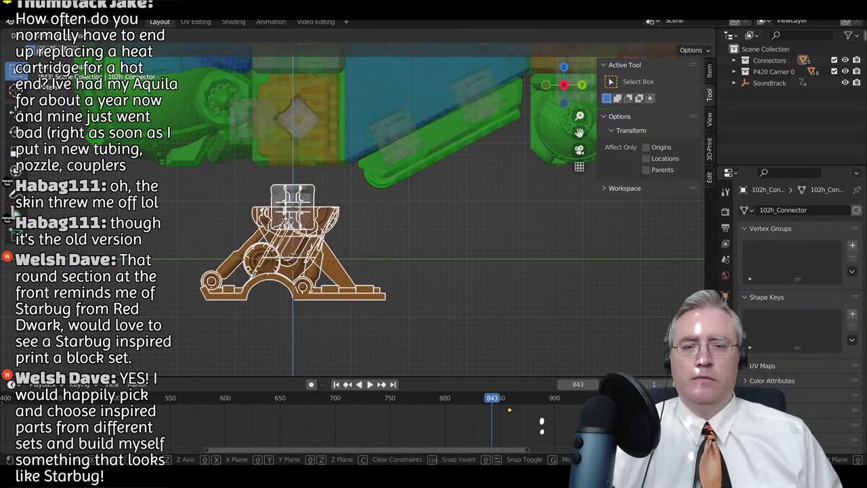
left_click(289, 224)
- Move only the landing skids further down along Z to separate them from their connector
left_click(304, 267)
key("g")
key("z")
key("Escape")
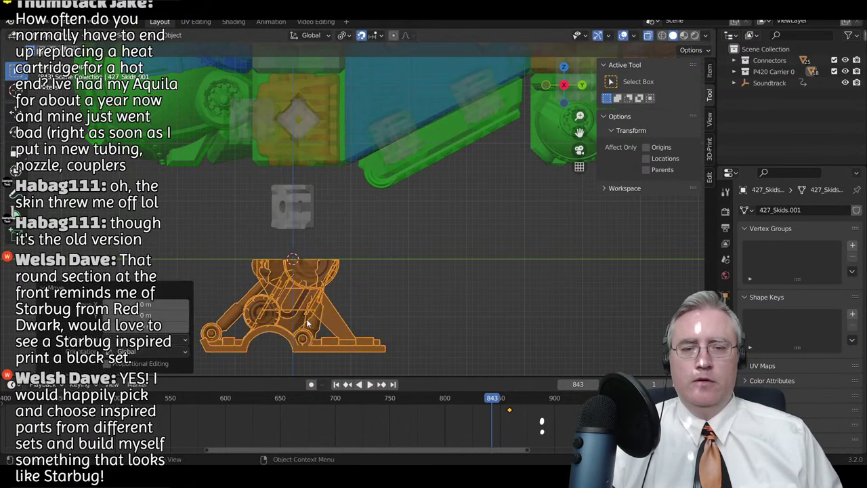
- Add the connector above the landing skids to the selection and key both parts' Location & Rotation at frame 843
left_click(293, 220, "shift")
key("i")
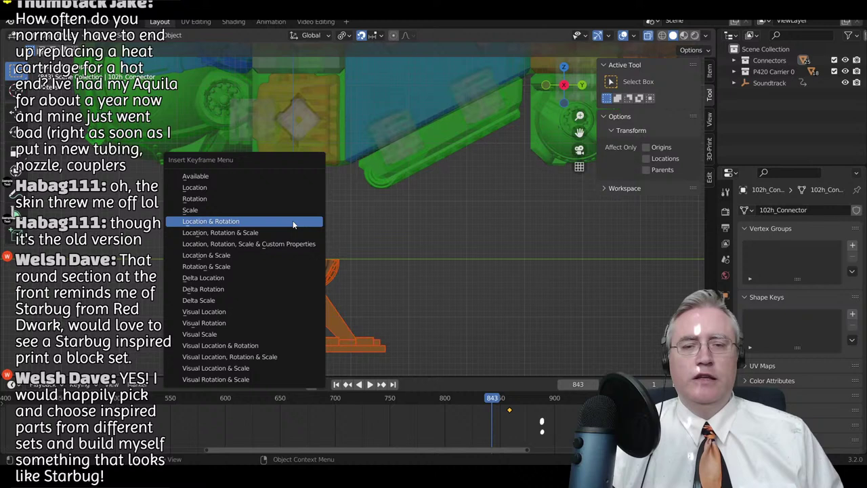
left_click(228, 221)
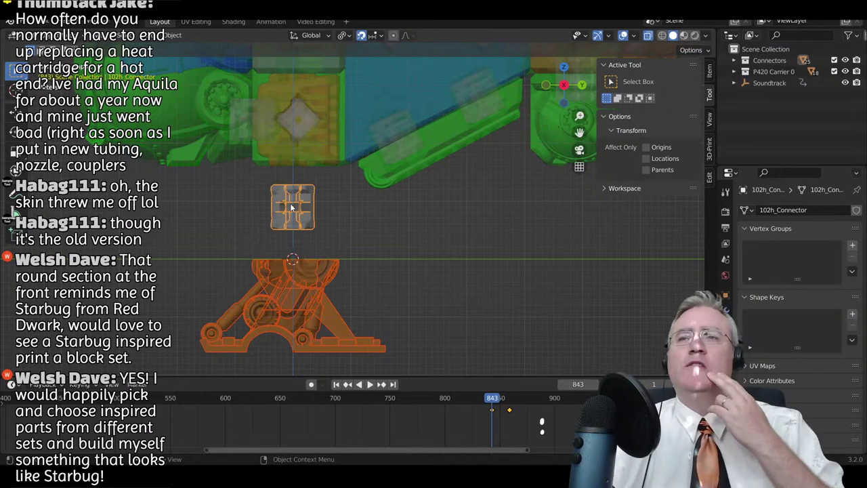
- Select the round cannon under the tail and its connector, and move both down away from the hull
scroll(481, 195, "down", 1)
middle_click_drag(482, 196, 335, 202, "shift")
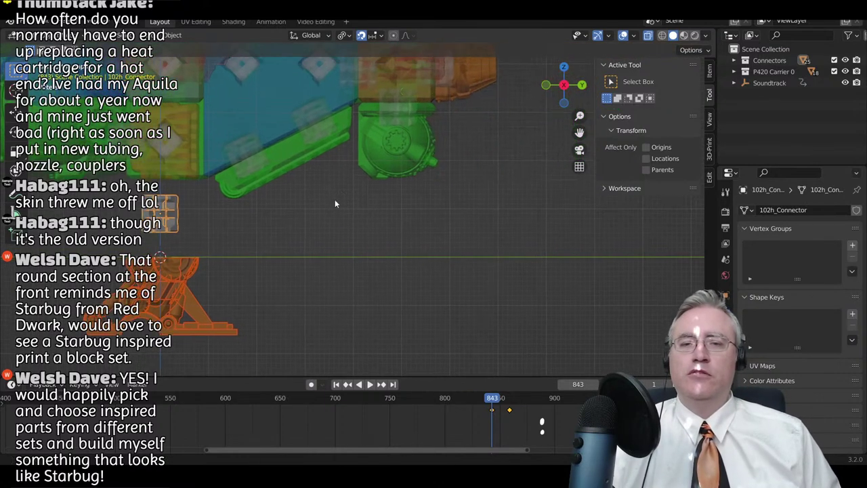
left_click(398, 141)
left_click(397, 115, "shift")
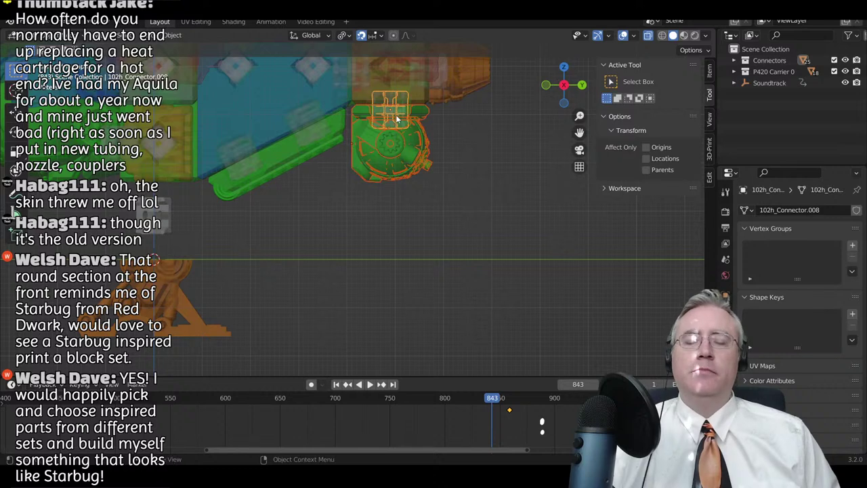
key("g")
left_click(391, 146)
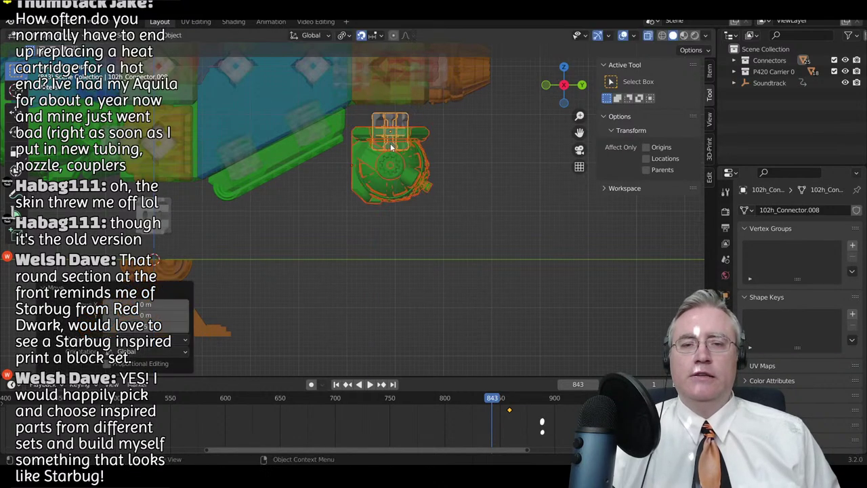
- Move only the round cannon further down from its connector, and key Location & Rotation for both at frame 843
left_click(394, 171)
key("g")
left_click(392, 214)
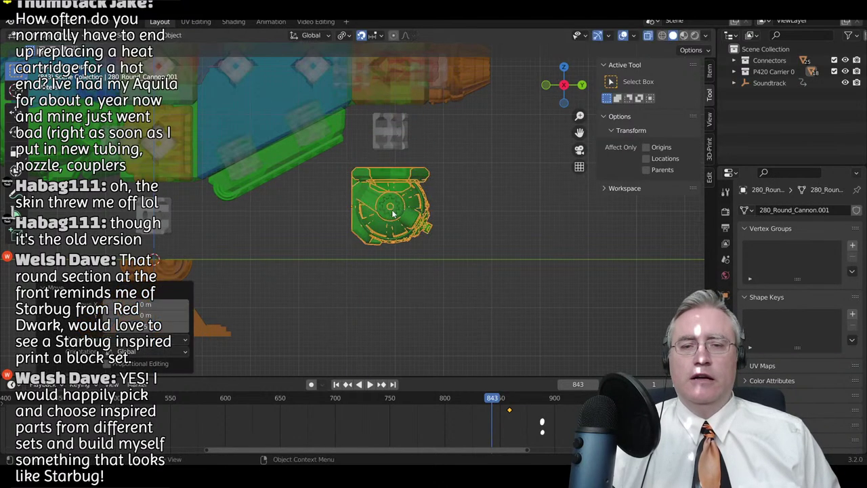
left_click(393, 135)
key("i")
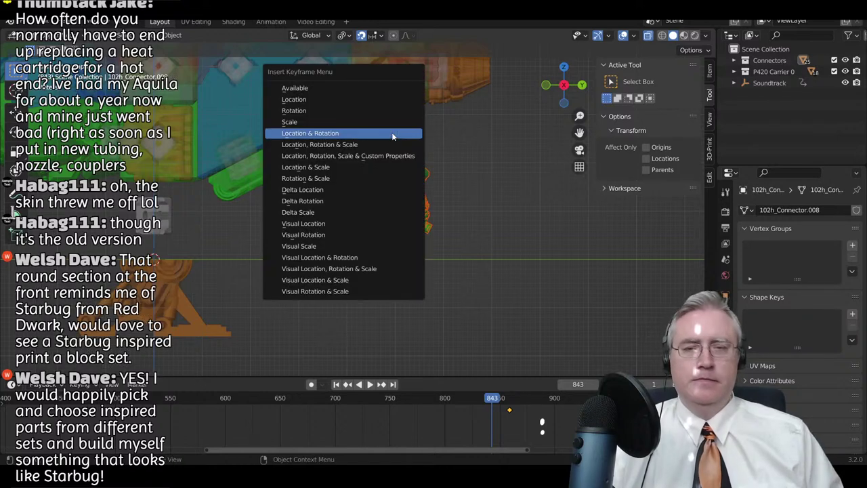
left_click(392, 133)
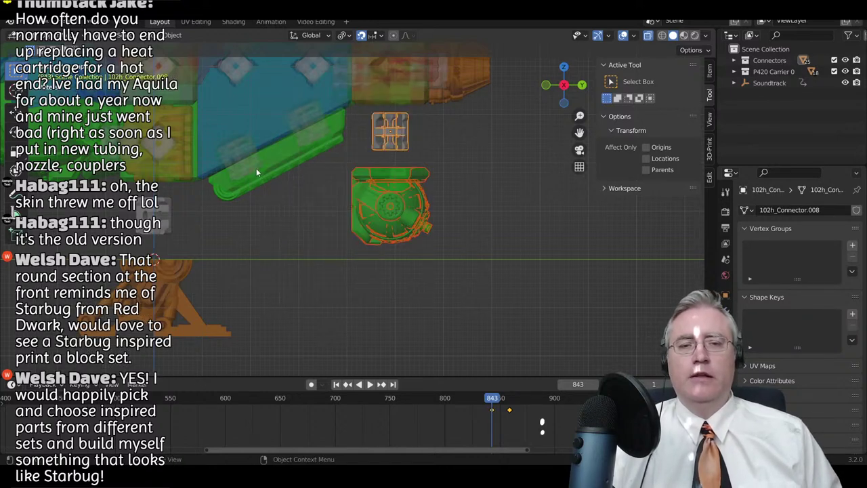
- Select the sloped cargo door and its two connectors, and move them down together away from the hull
left_click(256, 168, "shift")
left_click(255, 165, "shift")
left_click(307, 135, "shift")
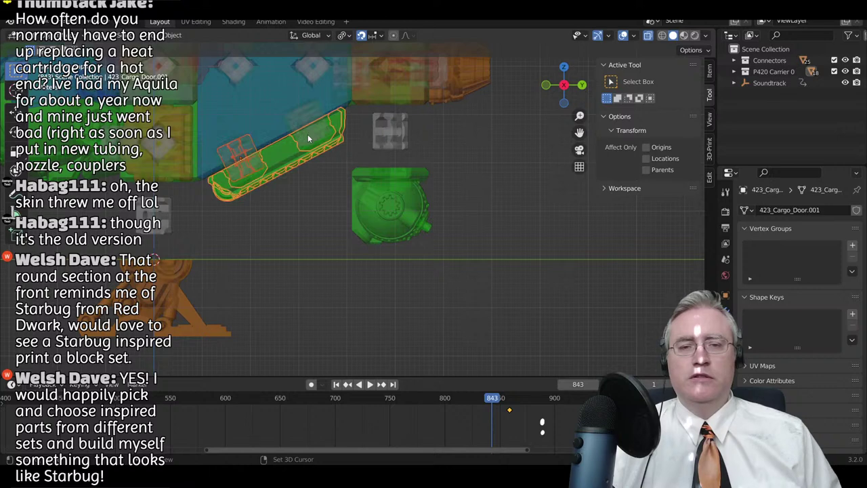
left_click(308, 135, "shift")
key("g")
key("z")
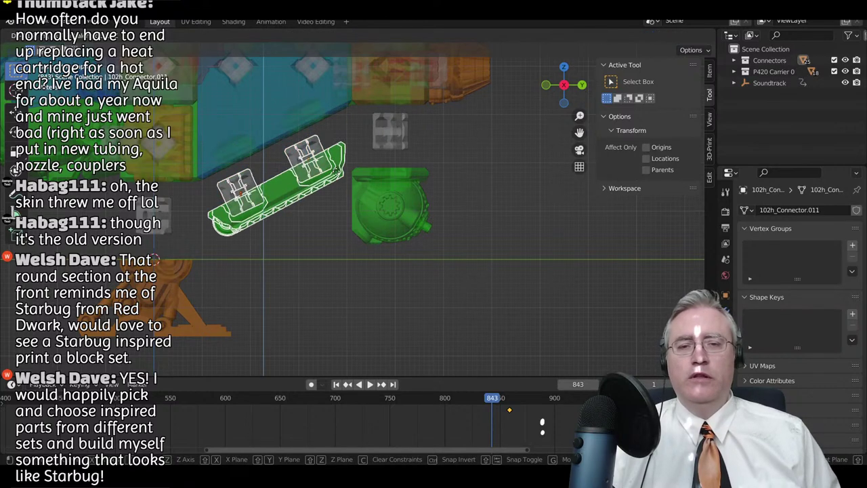
right_click(334, 168)
key("g")
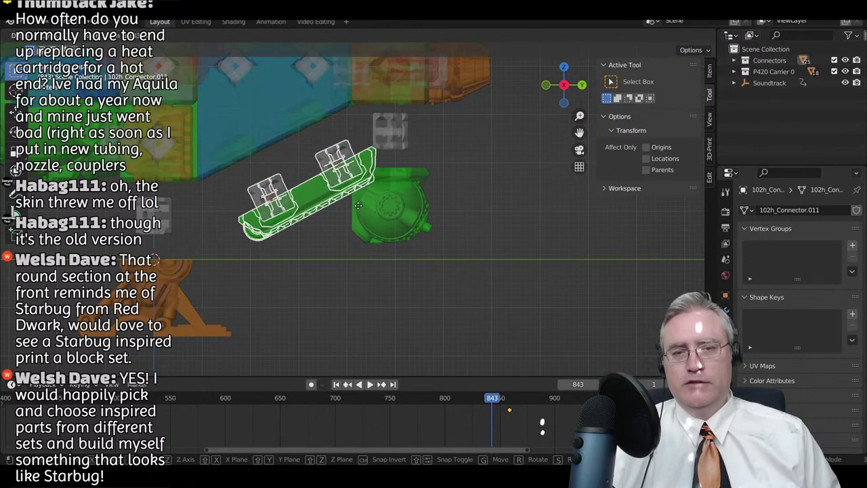
left_click(330, 205)
- Move only the cargo door further down along Z to separate it from its two connectors
left_click(293, 213)
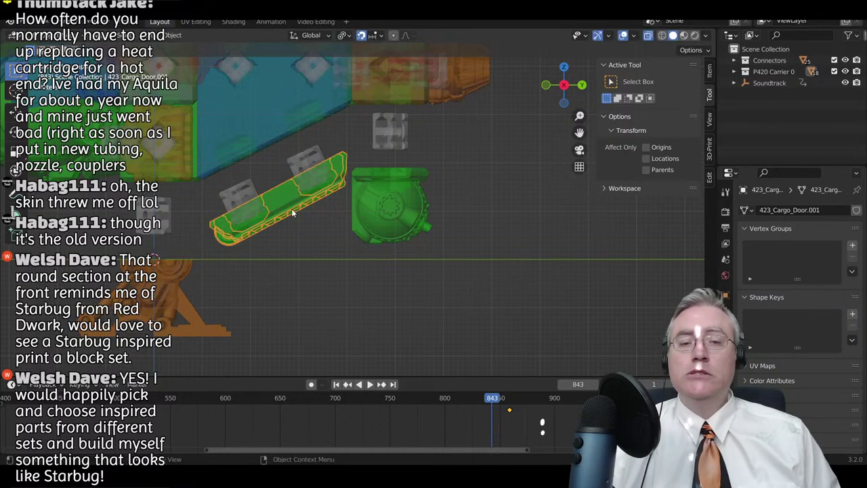
key("g")
key("z")
left_click(293, 258)
- Select the cargo door, the round cannon and their three connectors, and key their Location & Rotation at frame 843
left_click(246, 196, "shift")
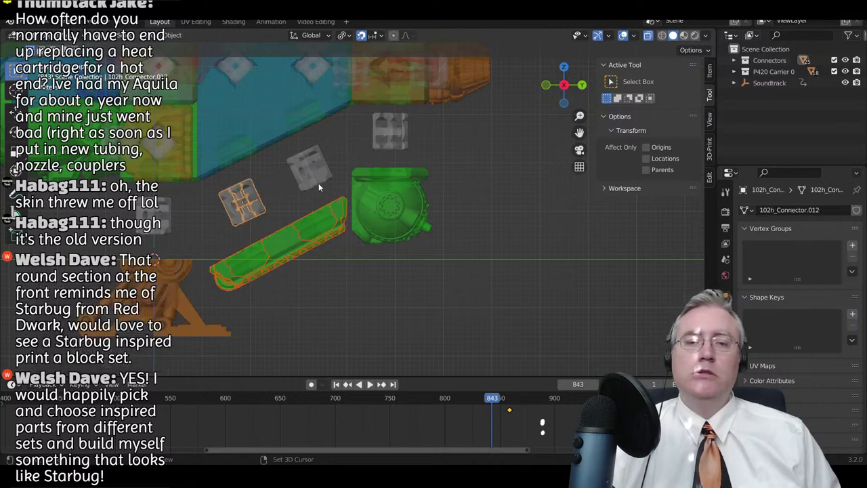
left_click(319, 182, "shift")
left_click(348, 188, "shift")
left_click(390, 142, "shift")
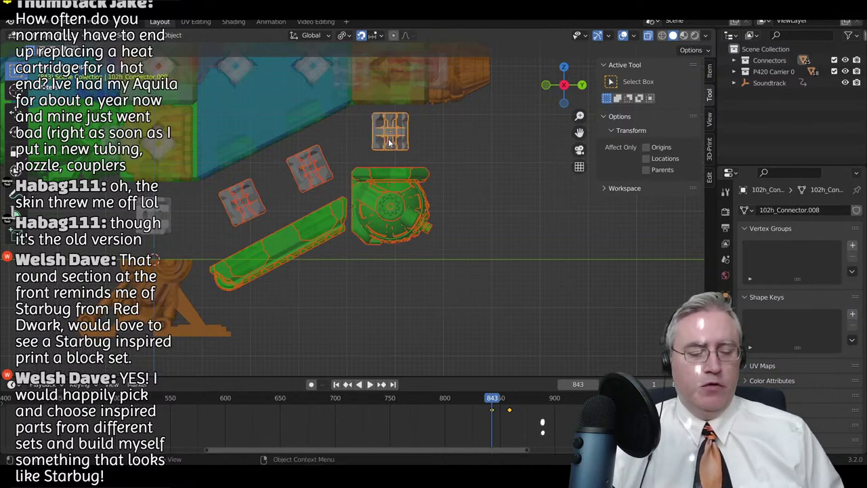
key("i")
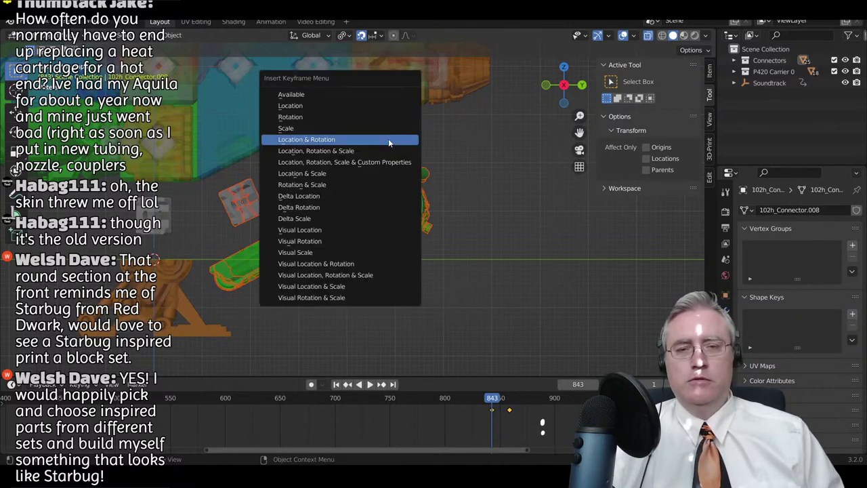
left_click(389, 140)
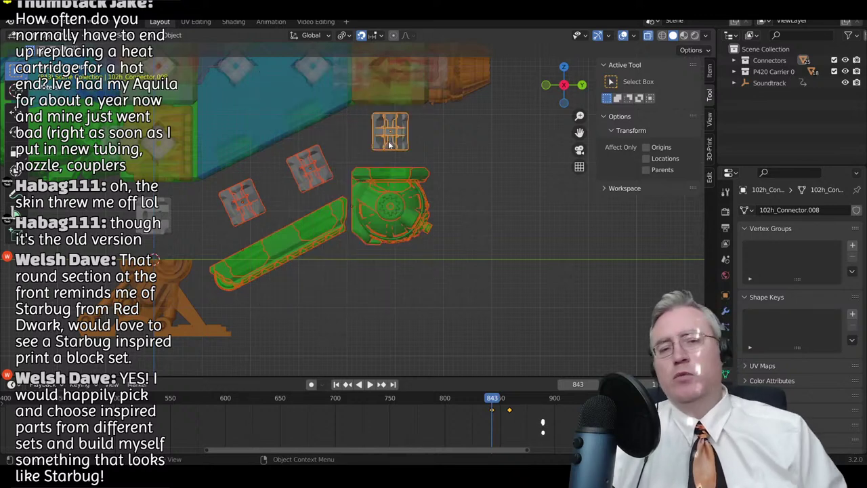
- Turn off X-Ray shading, and use the Soundtrack keyframes to set the current frame to 831
scroll(360, 175, "down", 2)
middle_click_drag(178, 168, 203, 173)
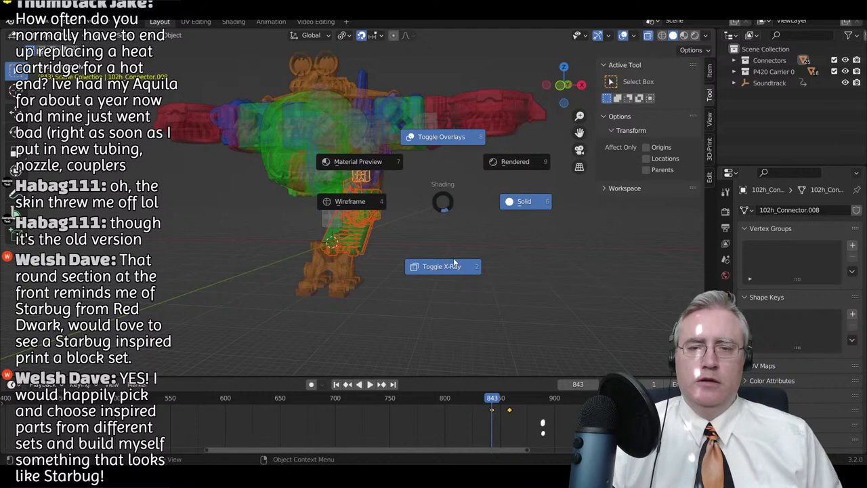
left_click(453, 264)
mouse_move(454, 262)
middle_mouse_down()
mouse_move(441, 217)
mouse_move(396, 186)
mouse_move(286, 225)
mouse_move(515, 228)
mouse_move(347, 267)
mouse_move(347, 258)
middle_mouse_up()
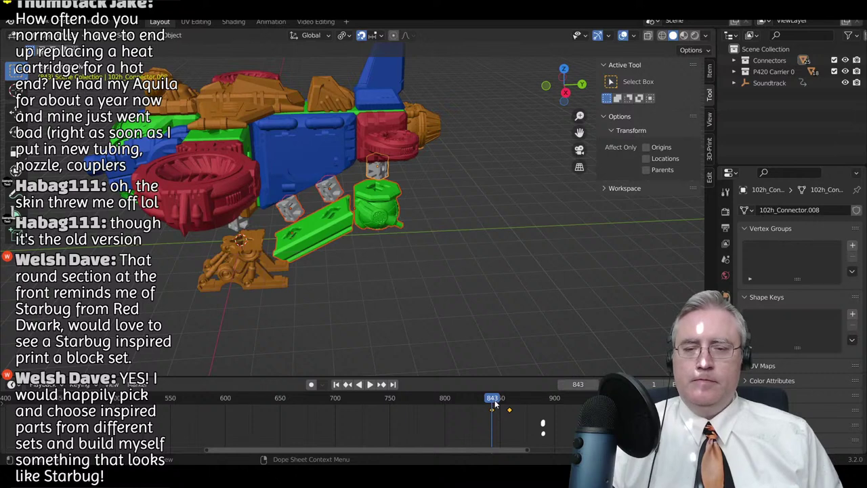
left_click(770, 83)
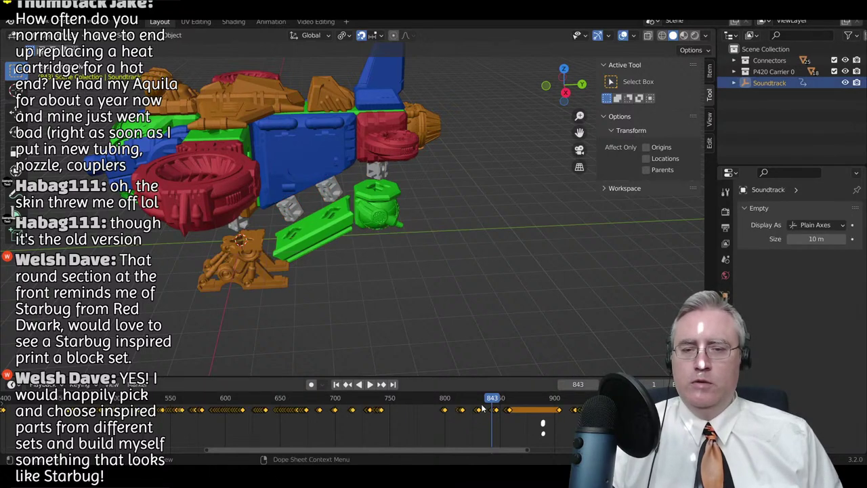
left_click_drag(482, 406, 479, 401)
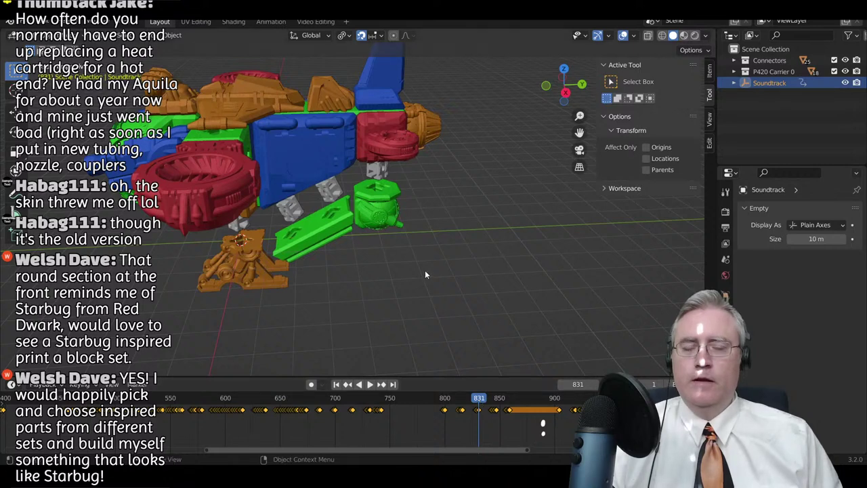
- Switch to the top view of the carrier and turn on X-Ray shading
key("KP_7")
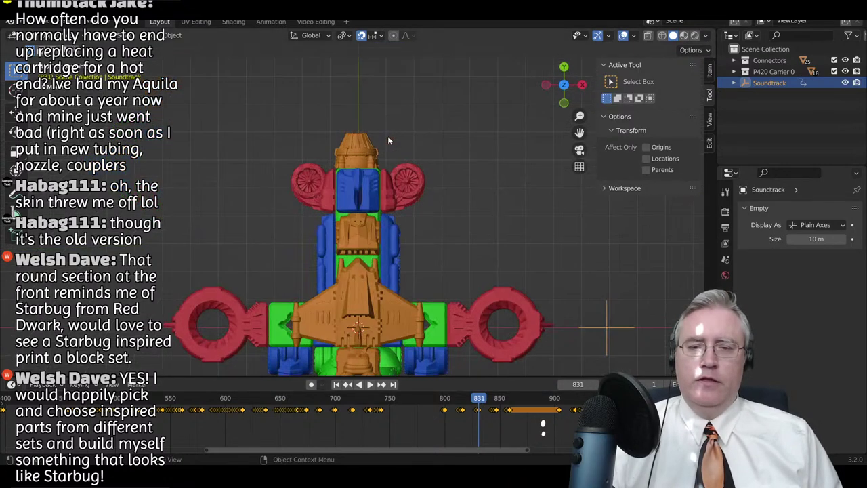
scroll(411, 187, "down", 1)
middle_click_drag(411, 188, 390, 91, "shift")
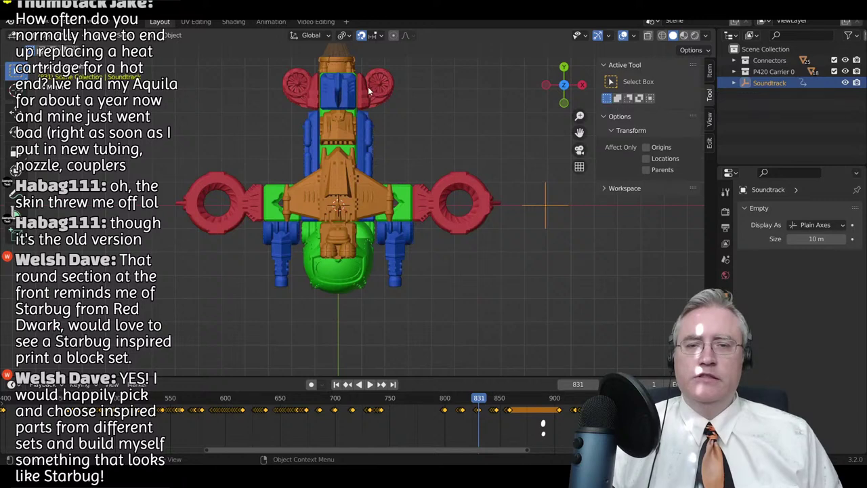
key("z")
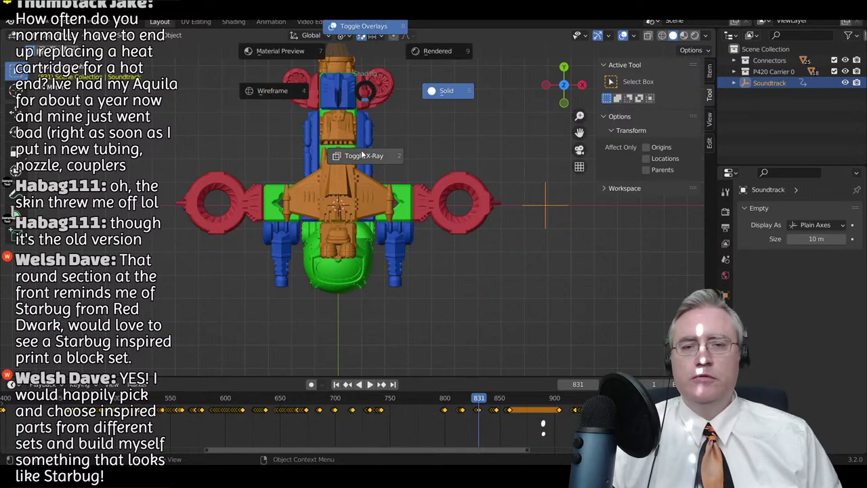
left_click(369, 109)
- Select the vertical propellers beside the tail and move them outward along X away from the hull
left_click(370, 101)
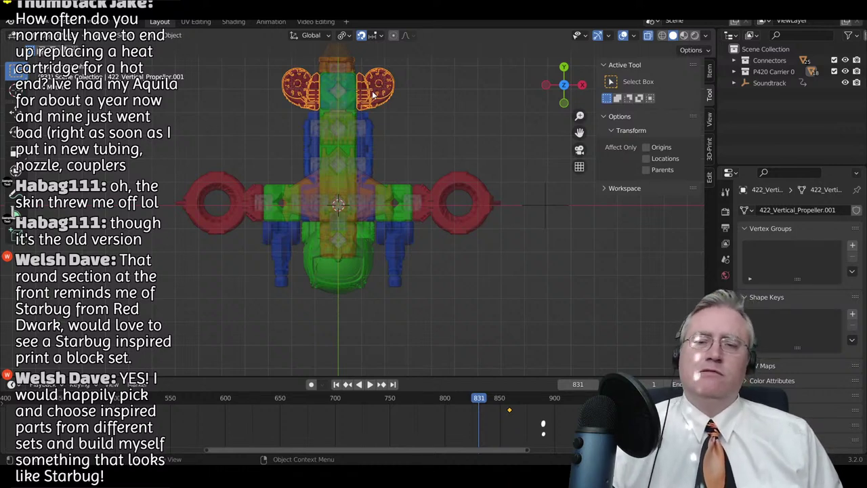
key("g")
key("x")
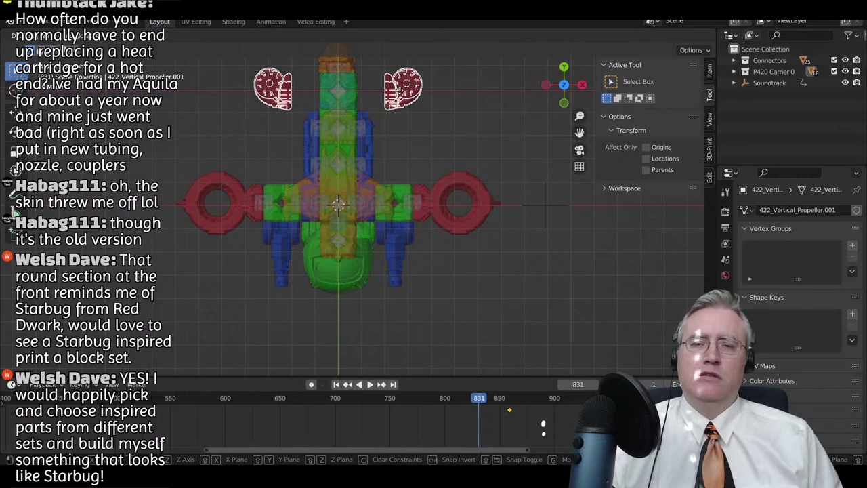
left_click(420, 141)
middle_click_drag(421, 141, 425, 193)
key("KP_7")
key("g")
key("x")
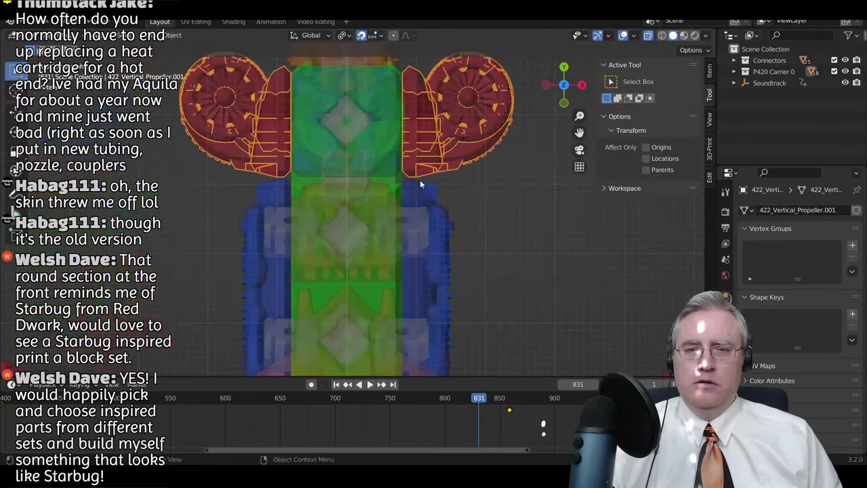
- Duplicate the pair of 102h connectors nearest the vertical propellers and offset the copies 16 m along Y
right_click(467, 181)
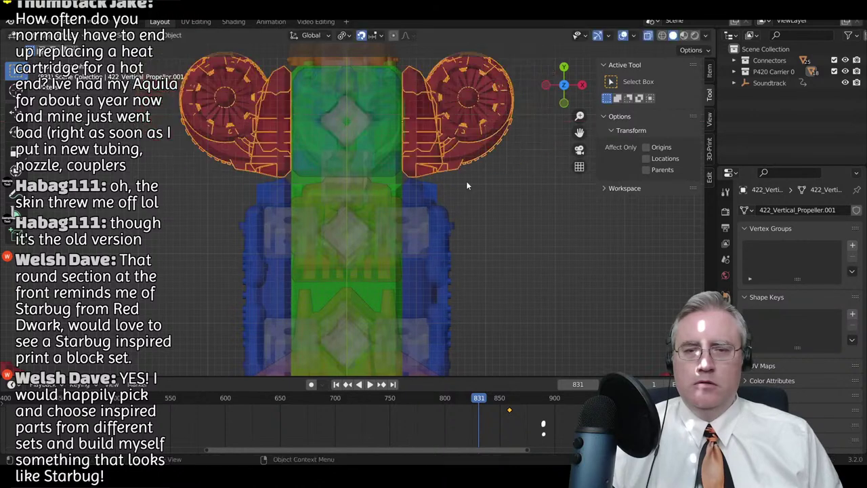
left_click(414, 232)
left_click(411, 232)
left_click(280, 237, "shift")
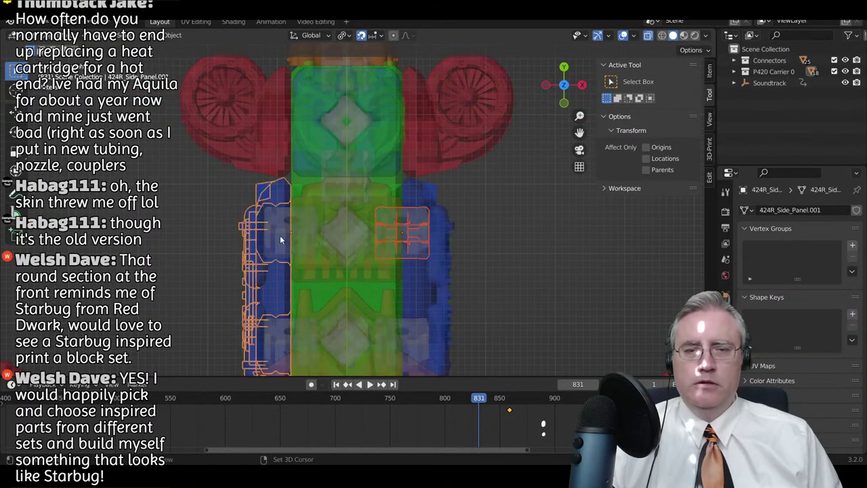
left_click(280, 237, "shift")
scroll(308, 298, "down", 2)
key("c")
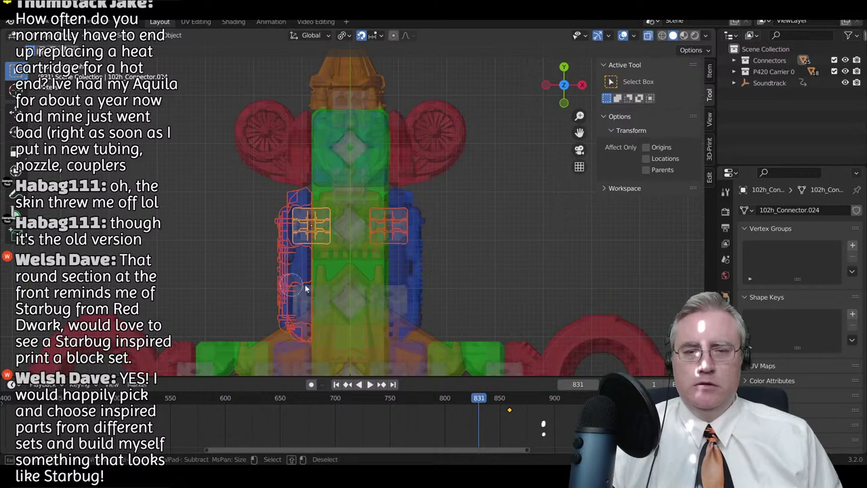
key("Escape")
mouse_move(447, 268)
middle_mouse_down()
mouse_move(288, 182)
mouse_move(361, 198)
middle_mouse_up()
key("shift+d")
type("y")
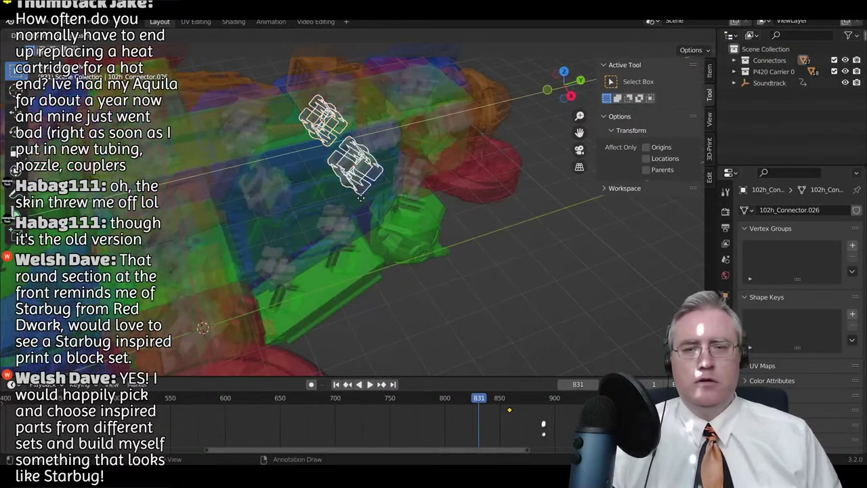
type("16")
key("Return")
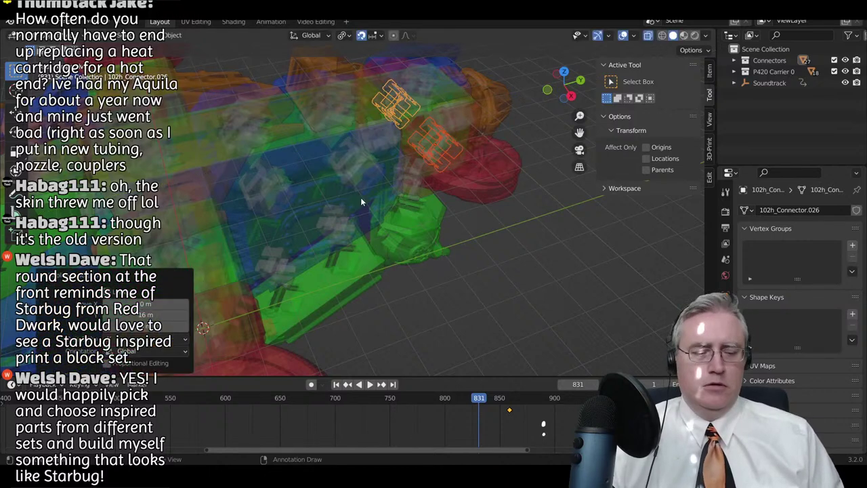
- At frame 859, move the duplicated connectors 16 m along Y and insert a Location & Rotation keyframe
left_click(381, 384)
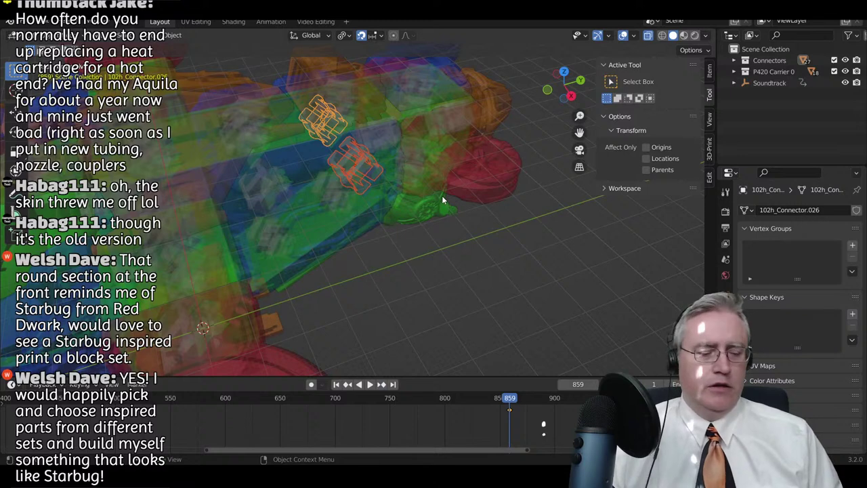
key("g")
left_click(442, 196)
key("i")
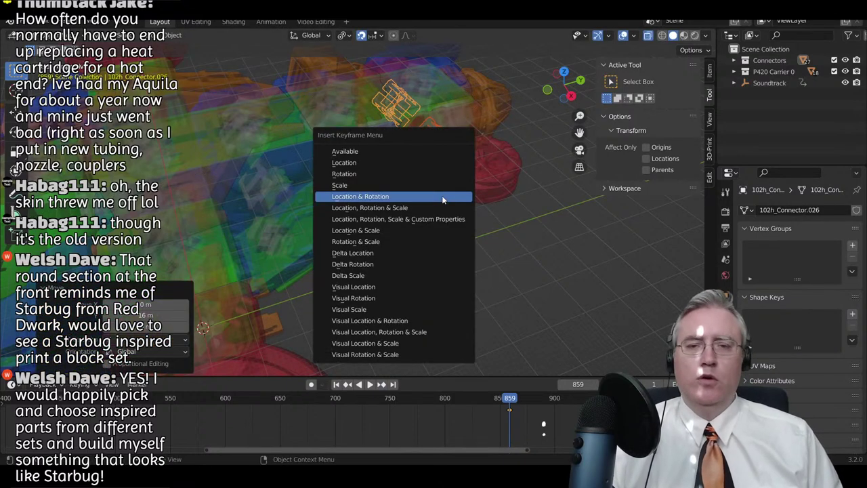
left_click(442, 197)
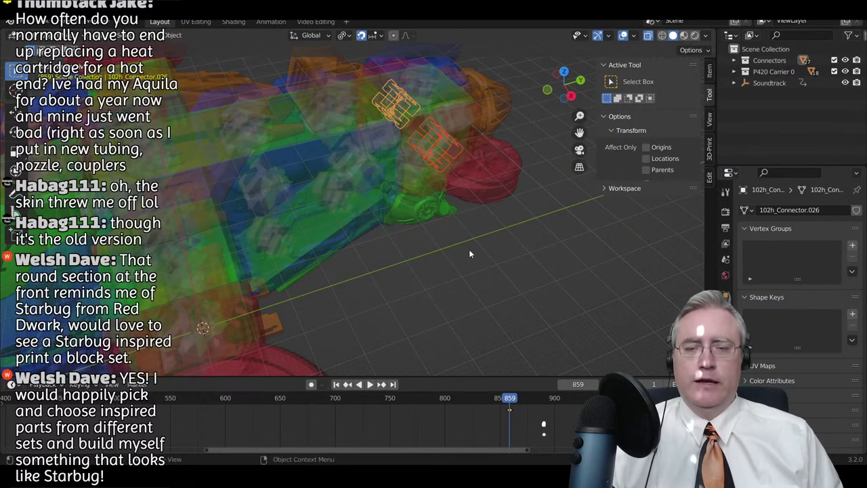
- From the top view, select the vertical propellers together with one side panel and the connectors along that side
key("KP_7")
left_click(422, 156)
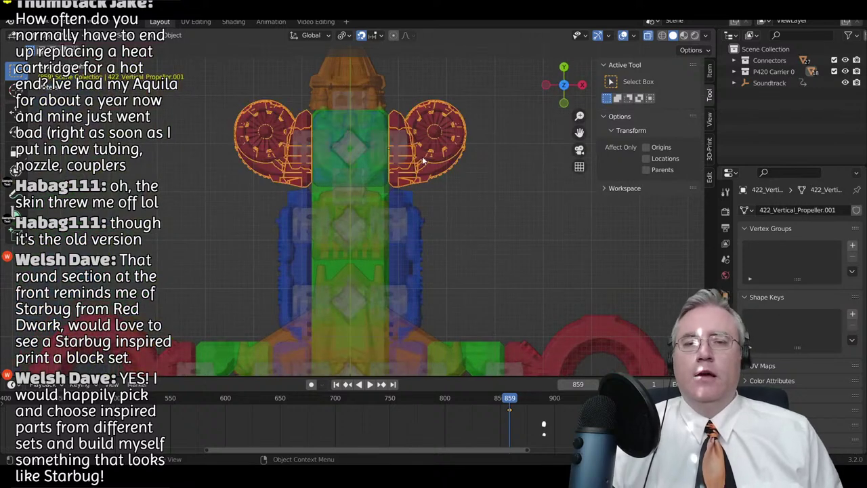
key("s")
key("x")
left_click(428, 173)
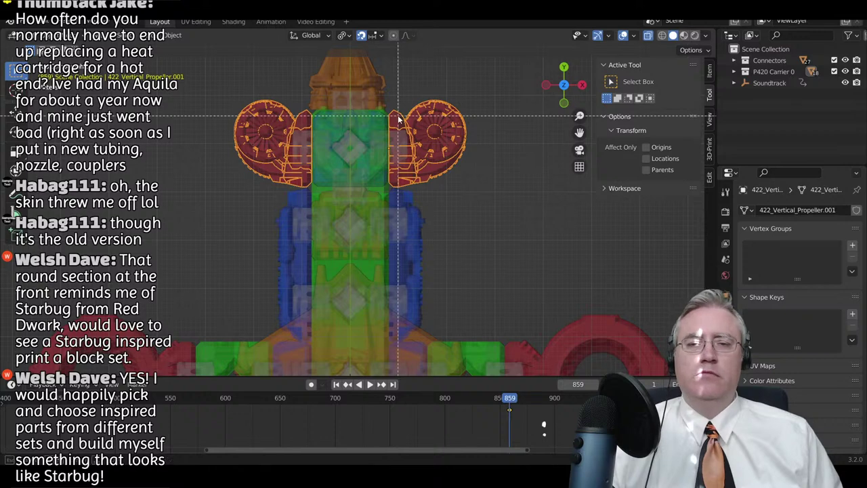
left_click_drag(397, 115, 457, 307)
scroll(457, 307, "down", 1)
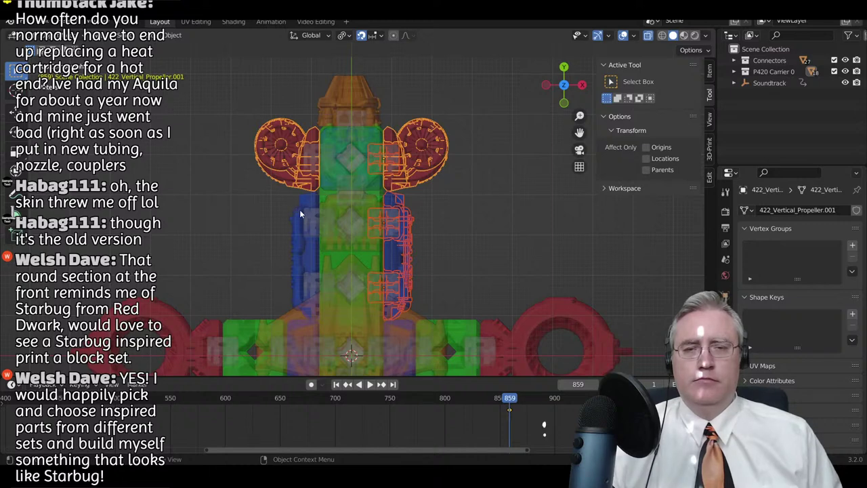
- Add the wing blocks and the large ring propellers to the selection
scroll(423, 206, "down", 2)
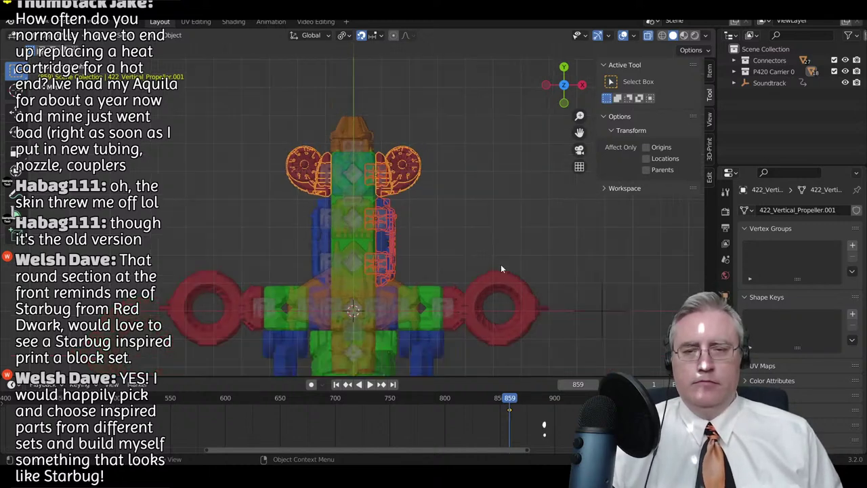
middle_click_drag(501, 265, 486, 189, "shift")
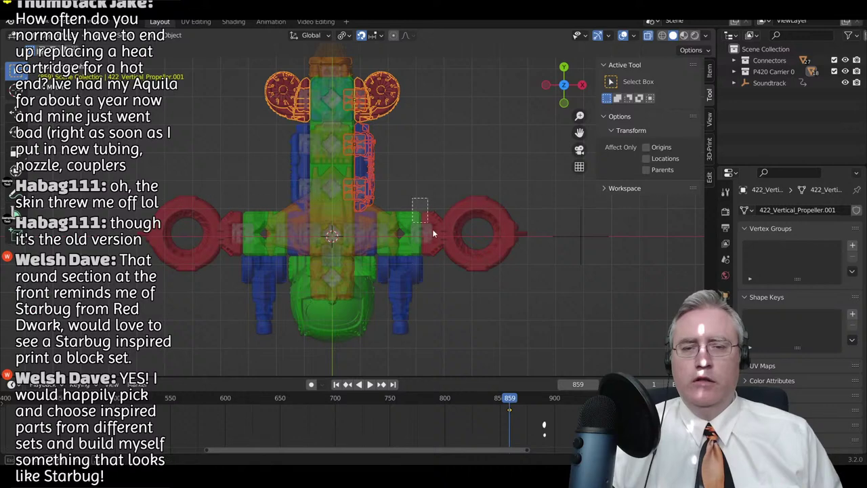
mouse_move(449, 238)
middle_mouse_down()
mouse_move(485, 241)
mouse_move(471, 166)
mouse_move(493, 167)
middle_mouse_up()
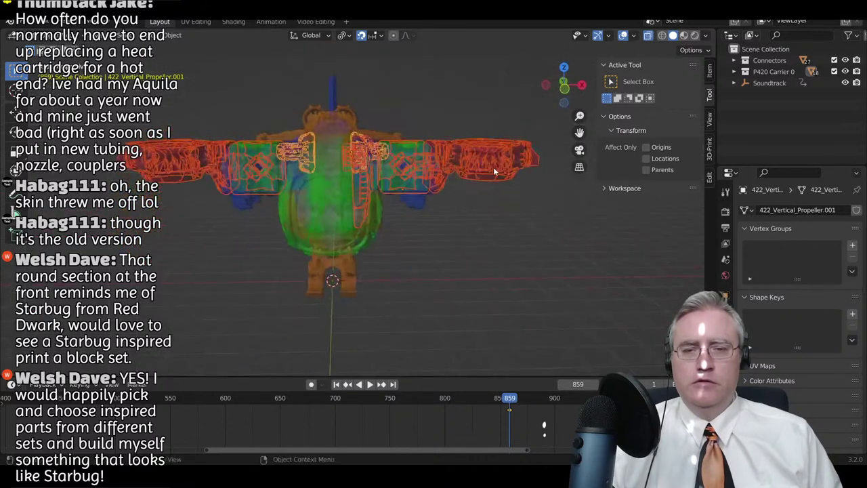
key("z")
left_click(521, 180)
- Box-select the remaining side parts from the front view and remove the central front section from the selection in top view
scroll(406, 186, "up", 3)
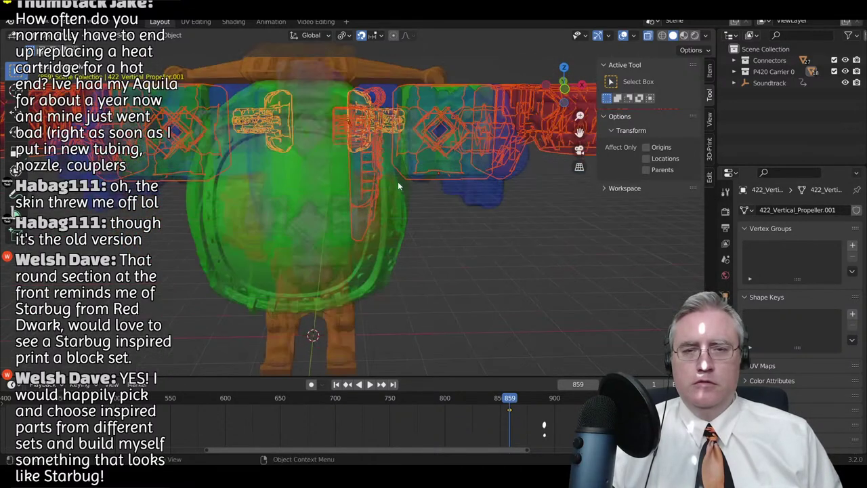
key("KP_1")
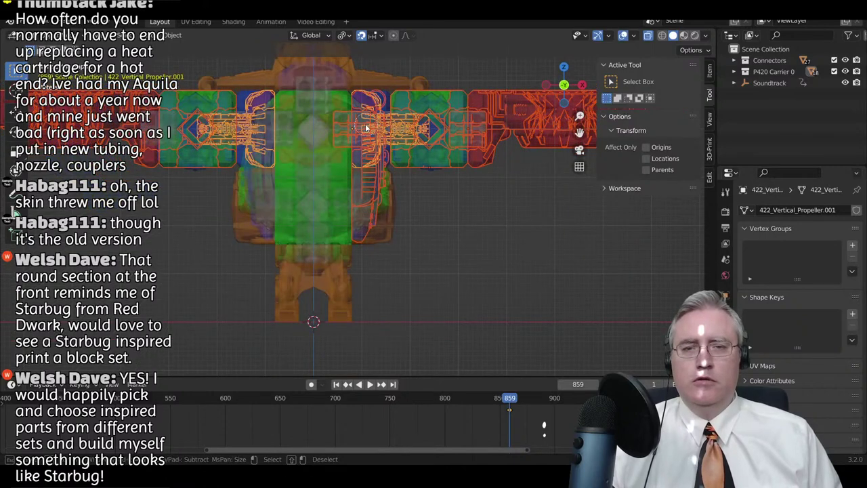
key("b")
left_click_drag(364, 112, 387, 172)
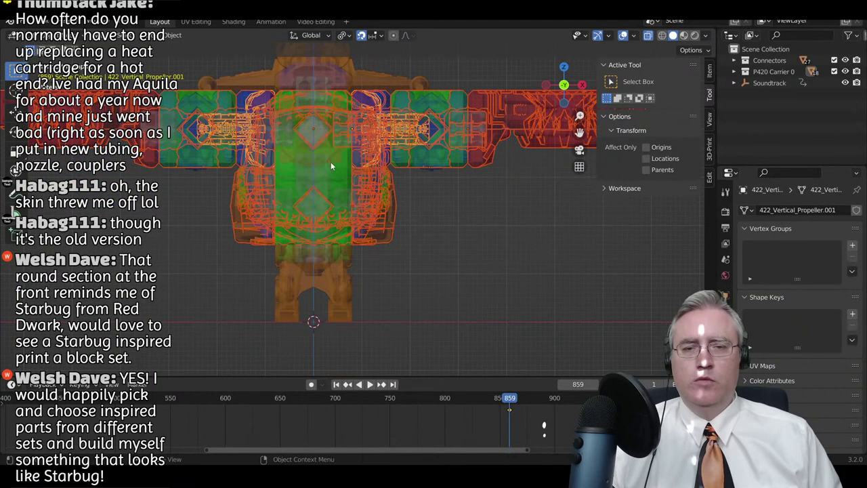
key("KP_7")
scroll(316, 233, "down", 3)
key("b")
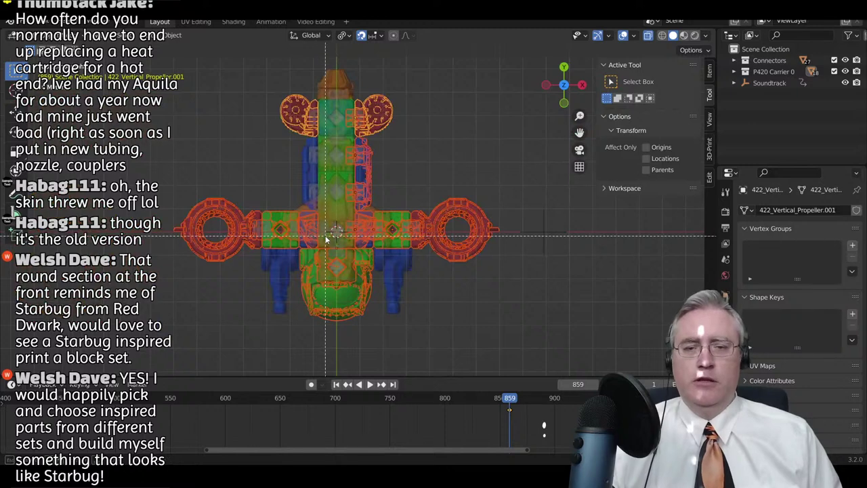
middle_click_drag(325, 235, 343, 340)
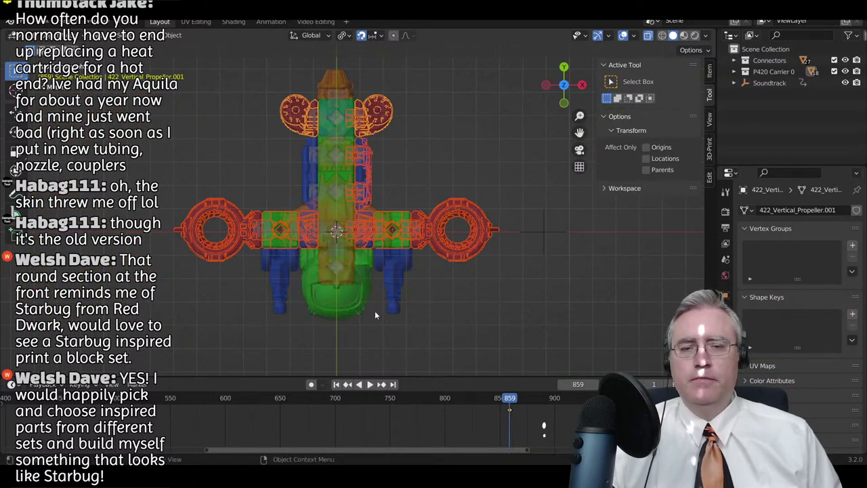
- Add the double guns to the selection and remove the parts along the central hull from it
left_click(398, 272, "shift")
left_click_drag(380, 193, 420, 289)
key("c")
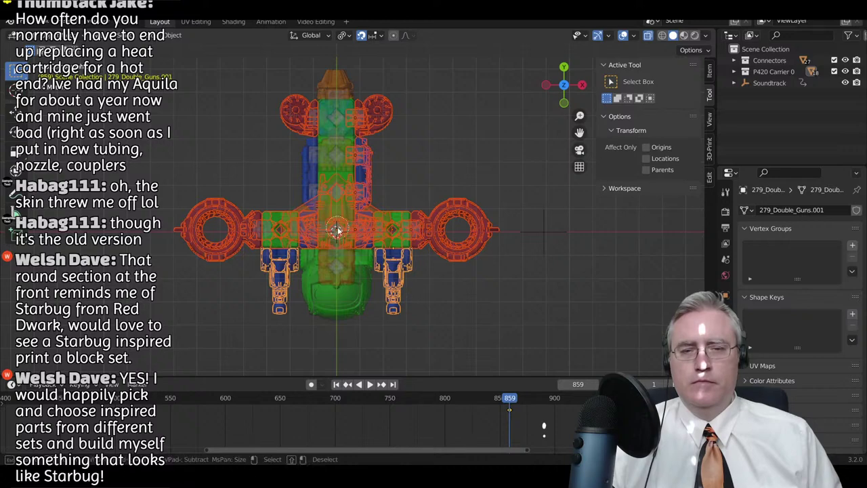
key("Escape")
key("b")
middle_click_drag(326, 178, 338, 250)
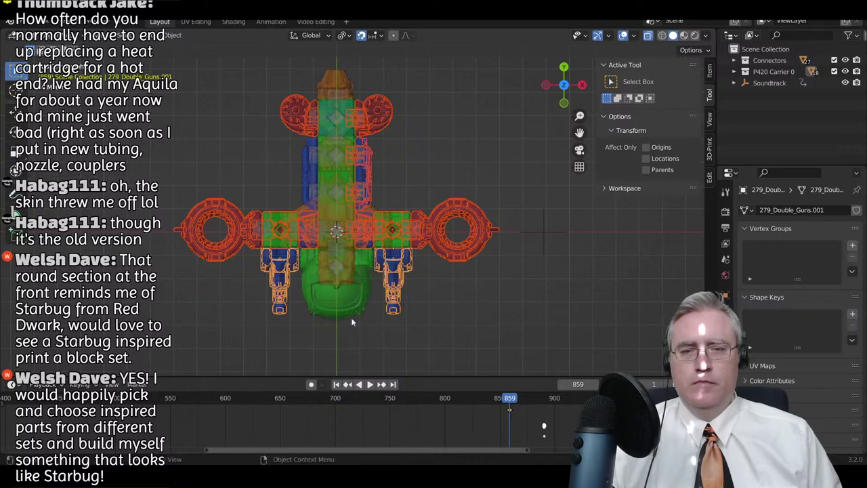
mouse_move(351, 317)
middle_mouse_down()
mouse_move(323, 180)
mouse_move(282, 134)
mouse_move(222, 167)
middle_mouse_up()
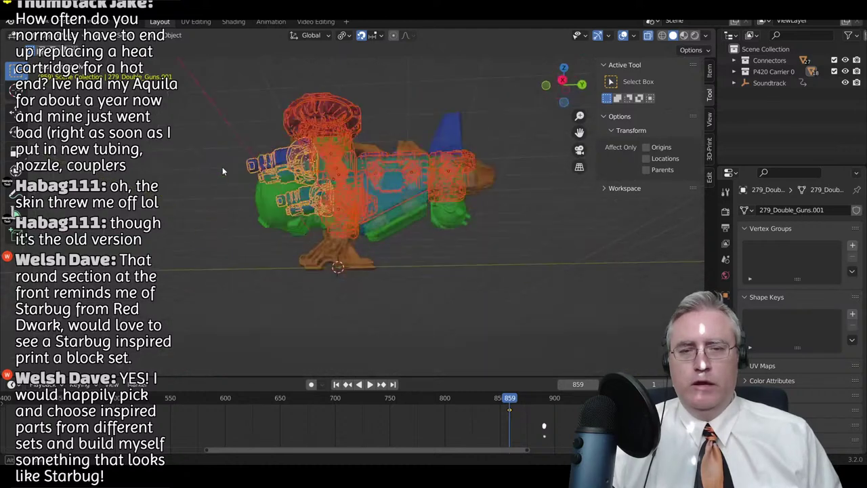
key("z")
left_click(451, 229)
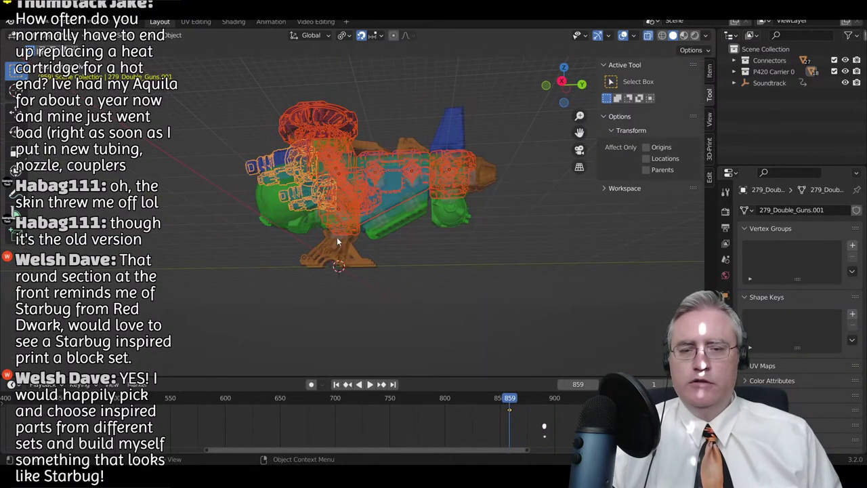
middle_click_drag(337, 237, 468, 310)
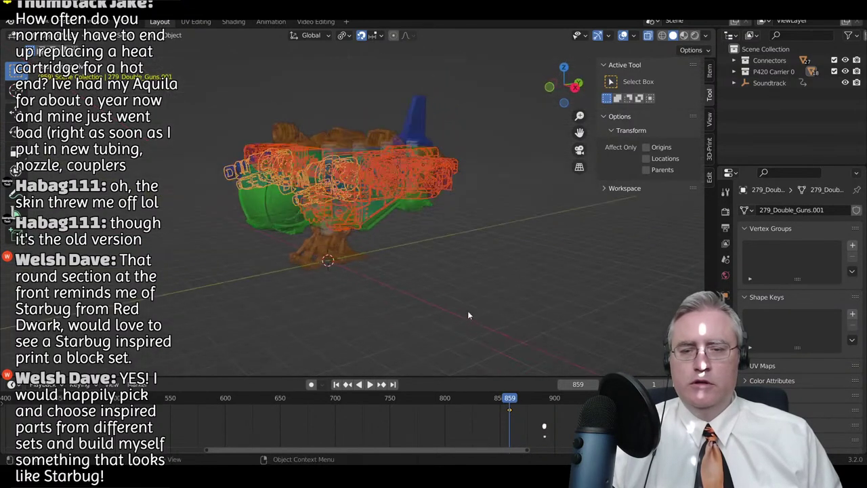
- Select the Soundtrack object to show its keyframes, play briefly from frame 831 and leave the timeline at frame 830
left_click(758, 87)
left_click_drag(509, 400, 480, 402)
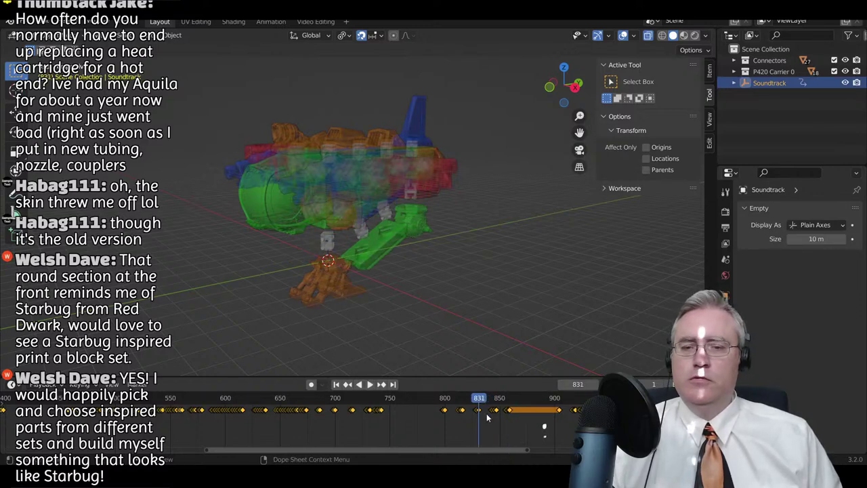
key("space")
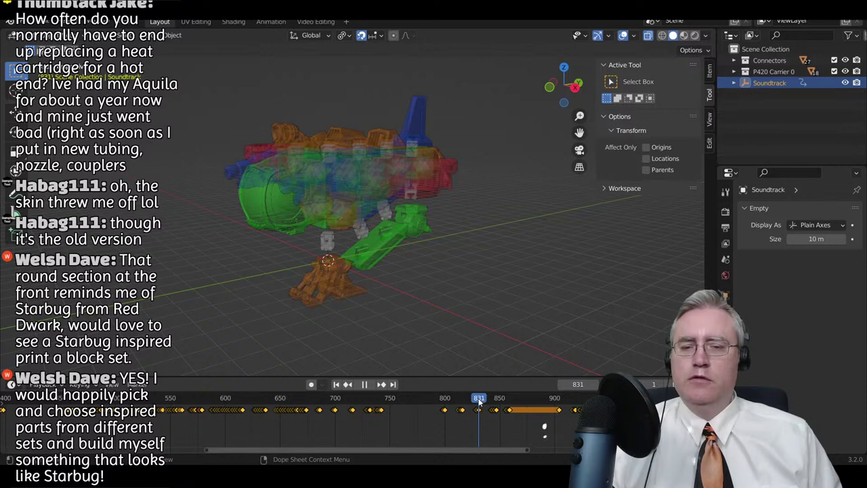
key("Escape")
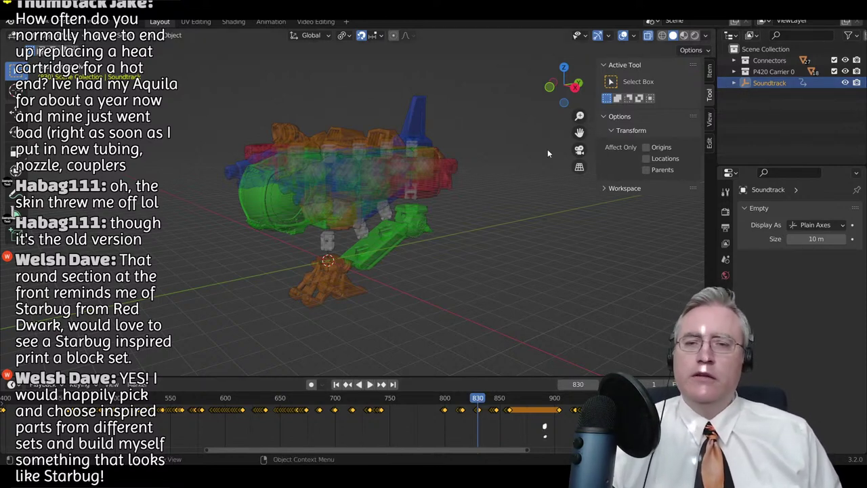
- In top view, select the side parts with their connectors, exclude the central hull, and move them outward along X
middle_click_drag(485, 194, 434, 174)
key("KP_7")
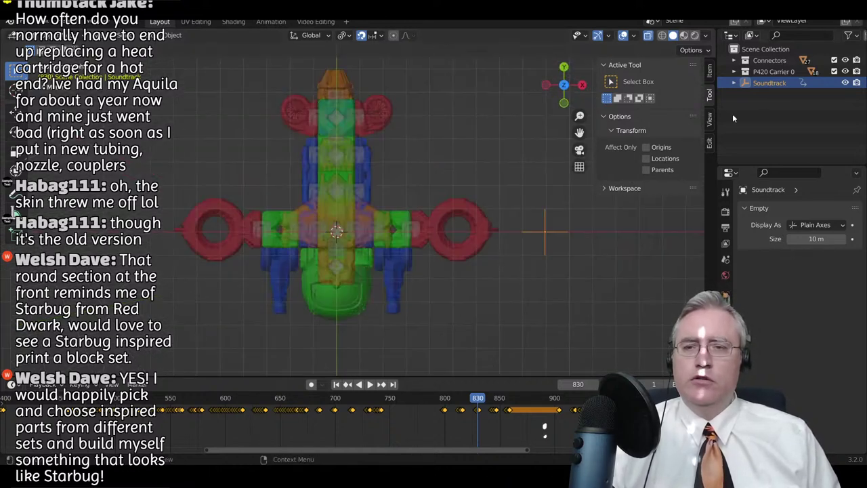
left_click(770, 60)
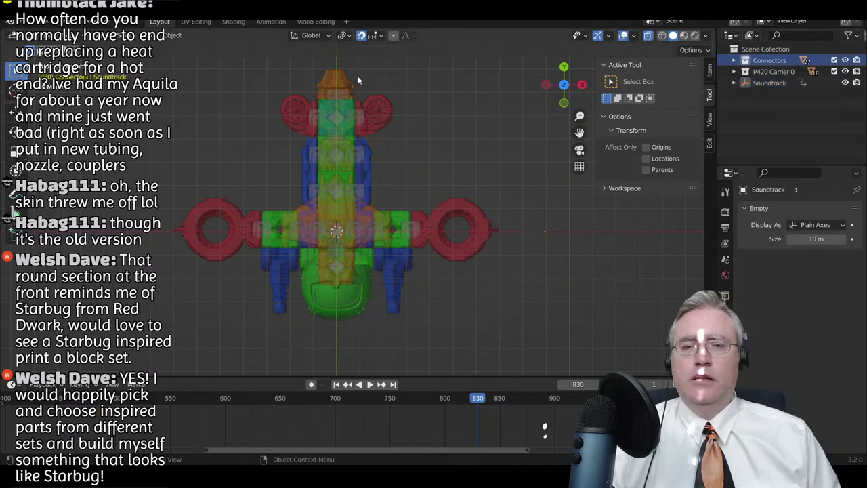
left_click_drag(360, 85, 454, 287)
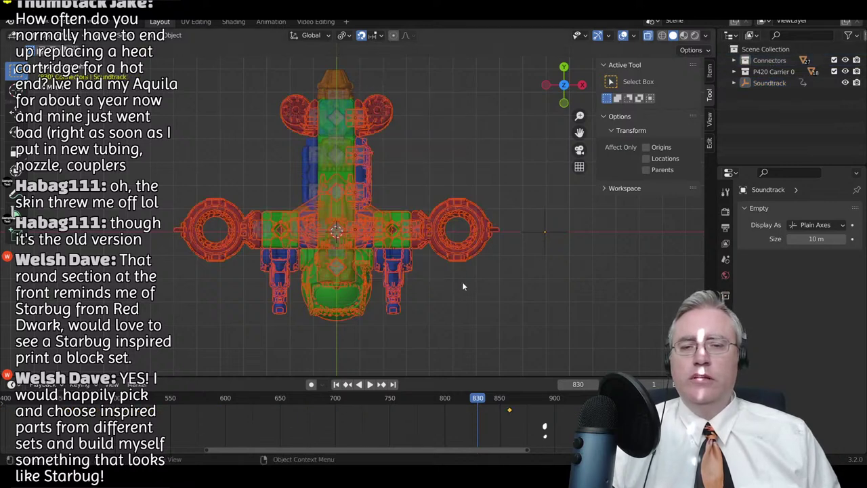
key("b")
middle_click_drag(330, 127, 346, 336)
scroll(382, 285, "up", 3)
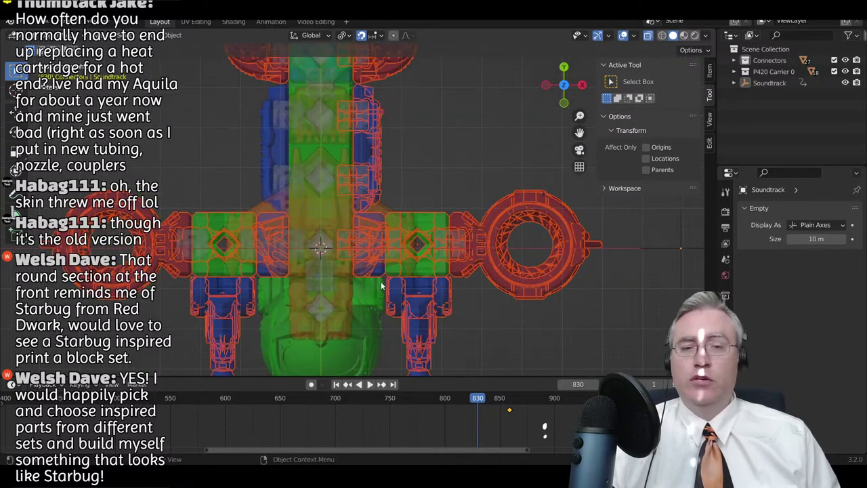
key("g")
key("x")
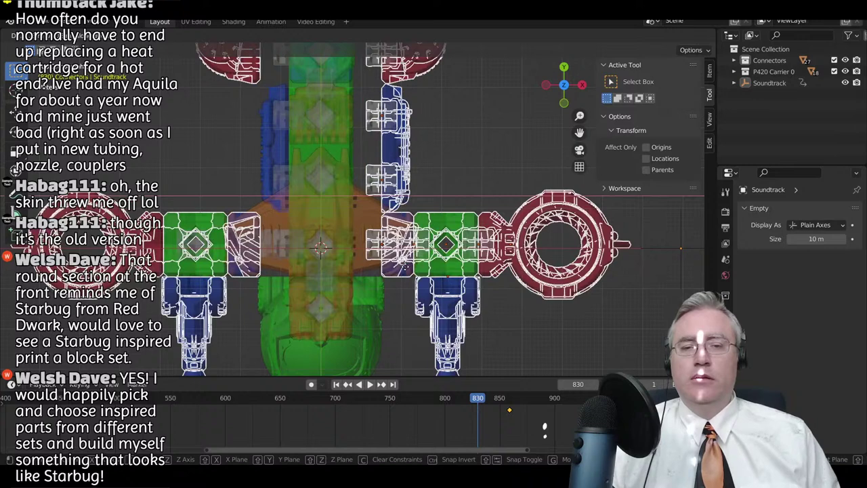
left_click(401, 263)
- Remove the inner connectors beside the hull from the selection, turn off snapping, and move the remaining side parts outward along X
scroll(401, 263, "down", 3)
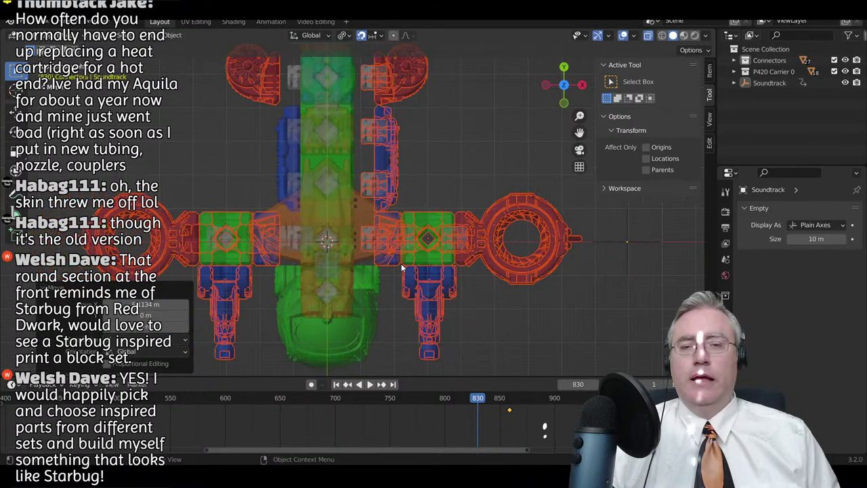
left_click_drag(355, 77, 368, 252)
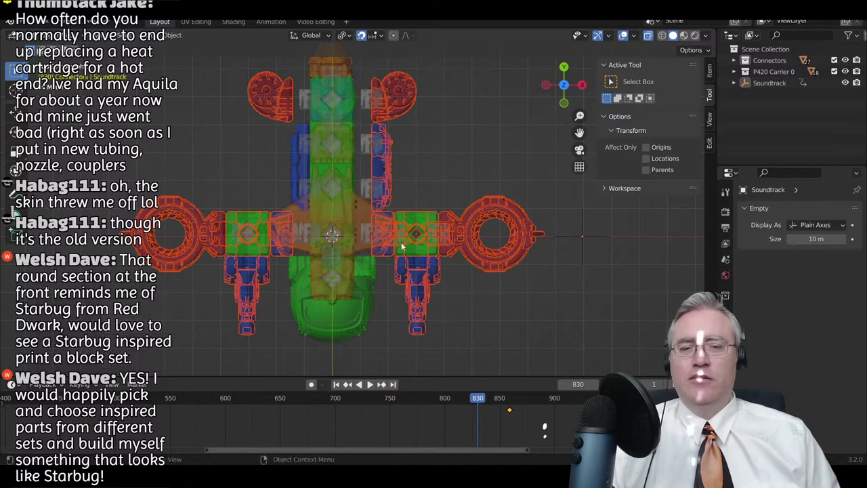
key("g")
key("x")
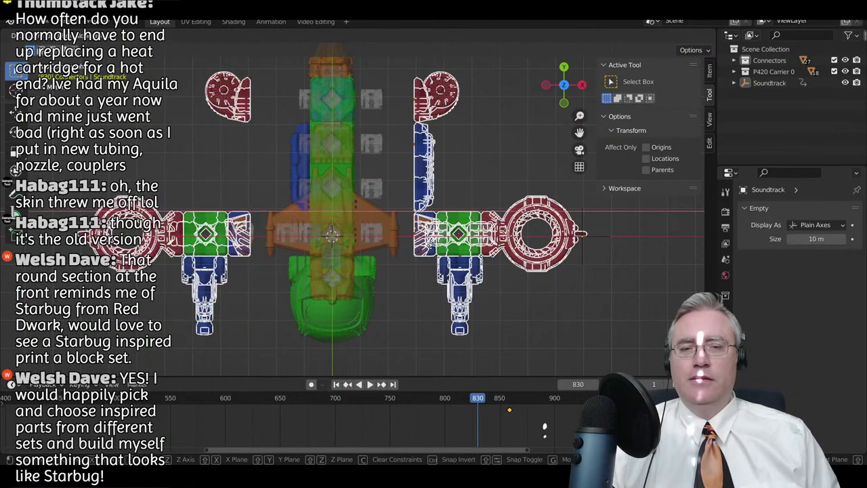
left_click(428, 247)
scroll(426, 265, "up", 3)
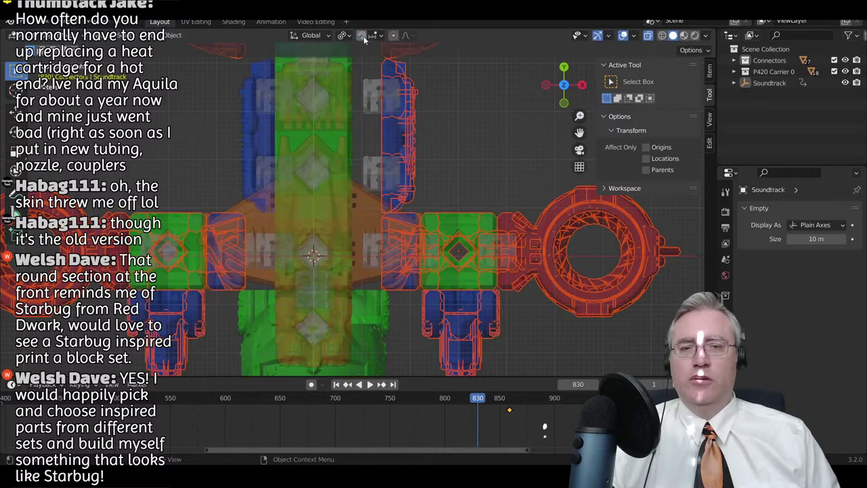
key("s")
key("x")
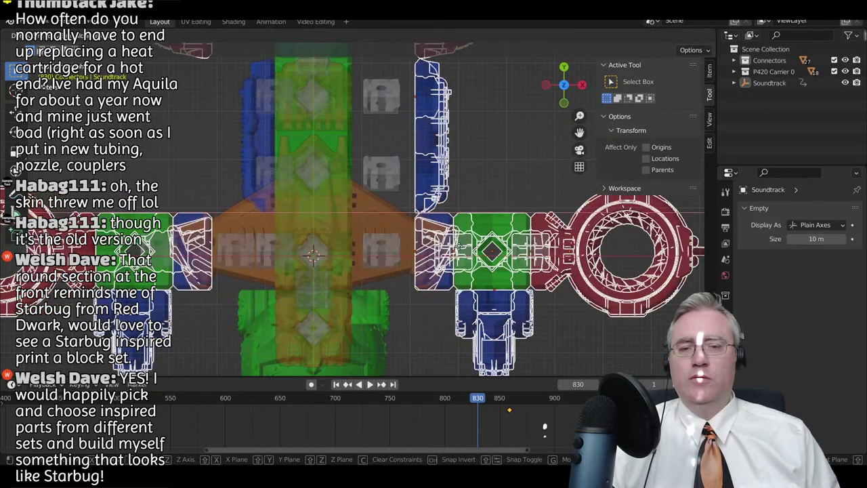
left_click(458, 245)
scroll(456, 258, "down", 3)
- Deselect the inner red and blue side parts and move the green blocks, double guns and ring sections further outward along X
key("b")
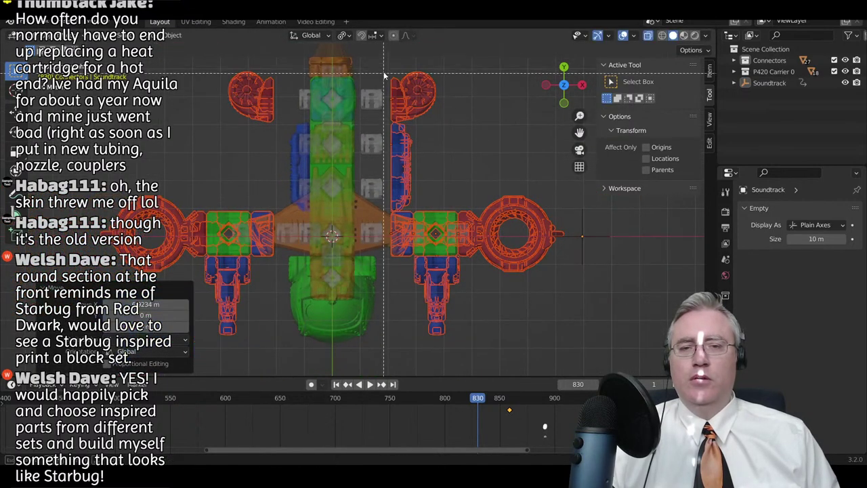
middle_click_drag(384, 75, 402, 283)
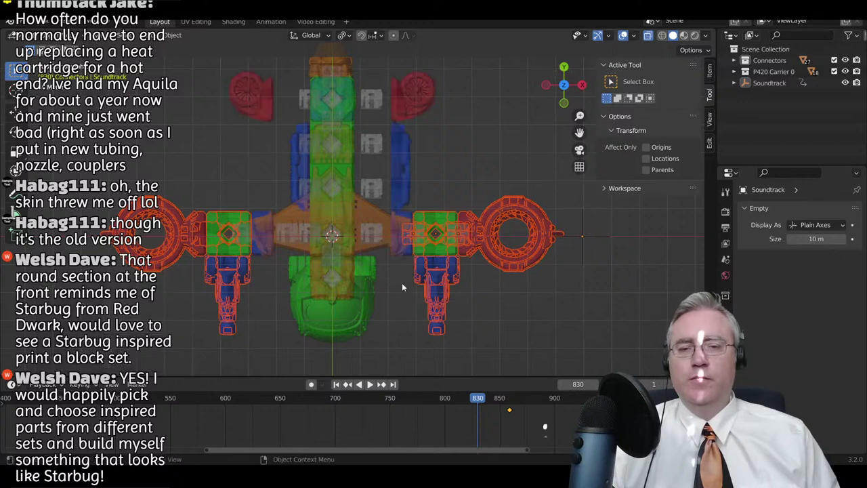
scroll(402, 287, "up", 2)
key("g")
key("x")
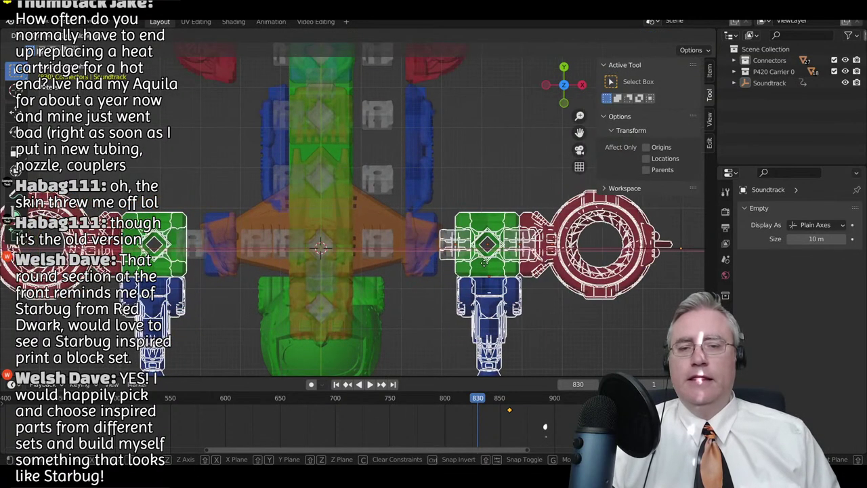
left_click(492, 254)
scroll(492, 254, "down", 1)
- Check the outer assemblies by selecting a wing connector, the green blocks and the double guns in turn
key("b")
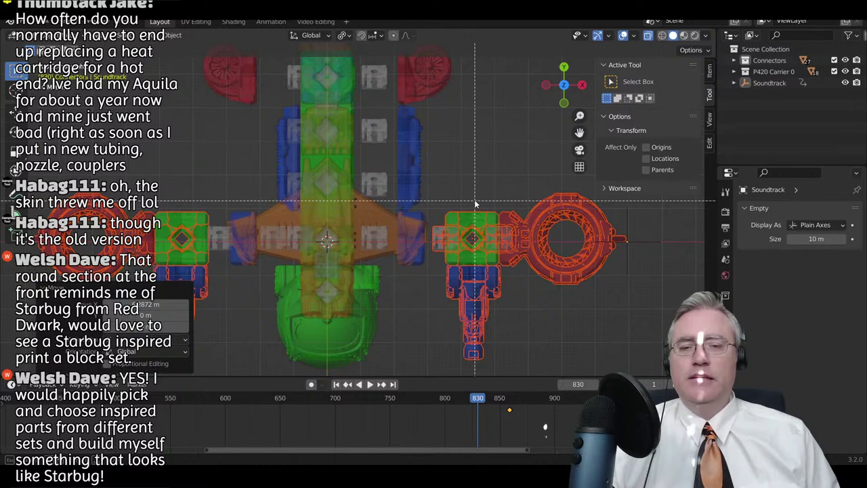
left_click_drag(477, 201, 569, 338)
middle_click_drag(569, 338, 569, 337)
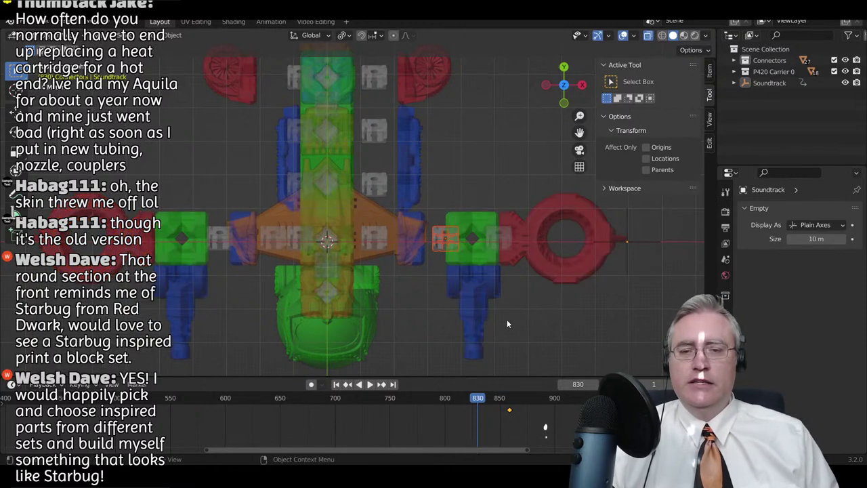
key("alt+a")
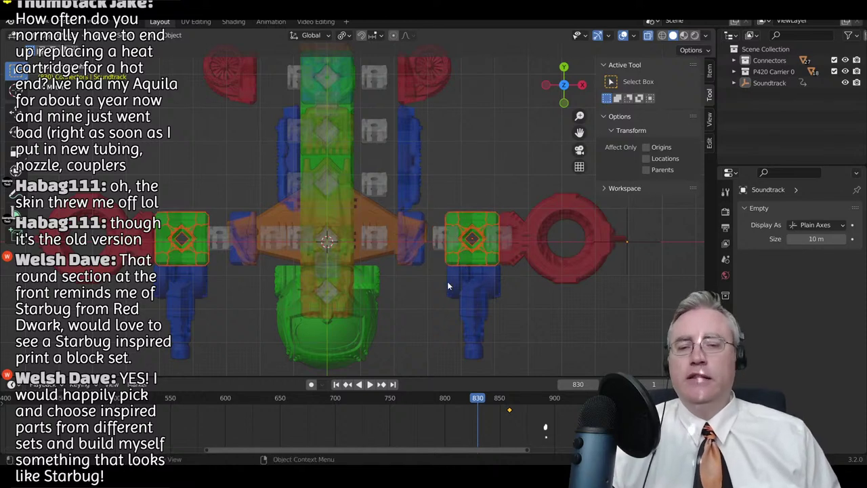
left_click_drag(438, 278, 512, 365)
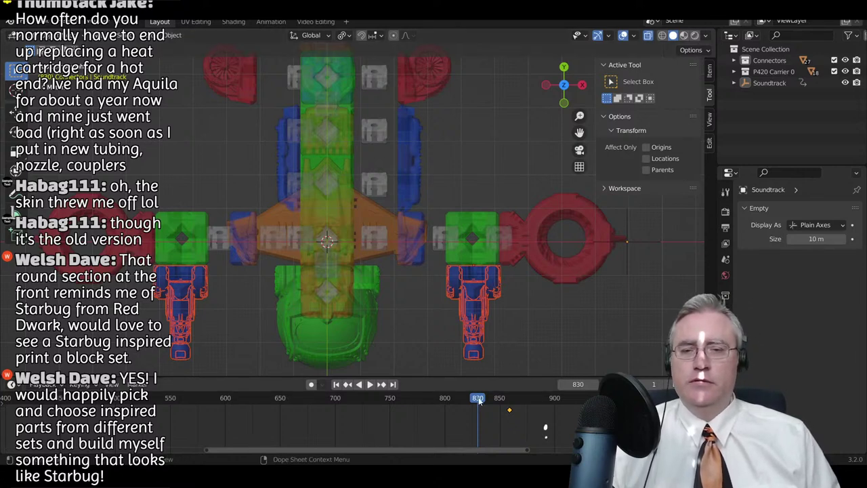
- Select all objects and insert a Location & Rotation keyframe at frame 830
scroll(448, 177, "down", 1)
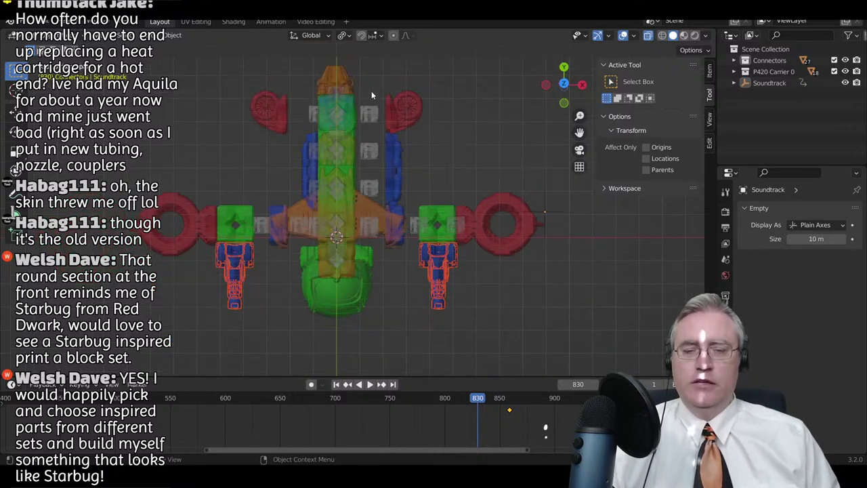
key("KP_1")
key("a")
key("i")
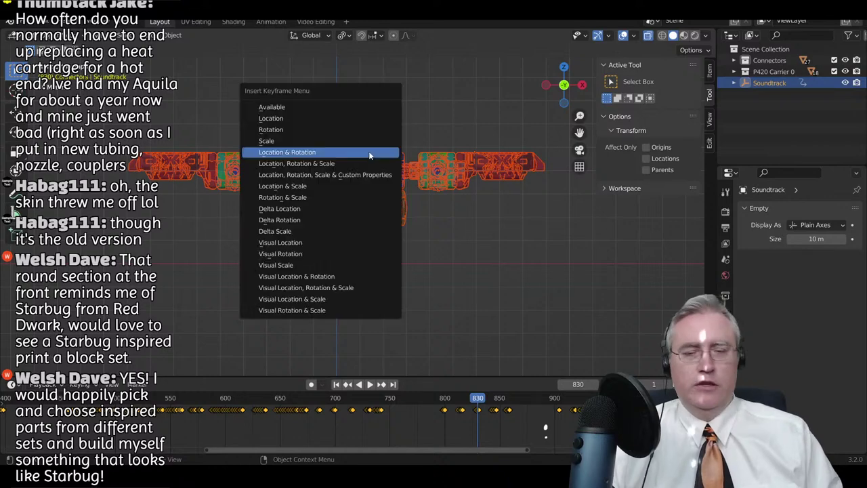
left_click(369, 151)
middle_click_drag(369, 151, 438, 203)
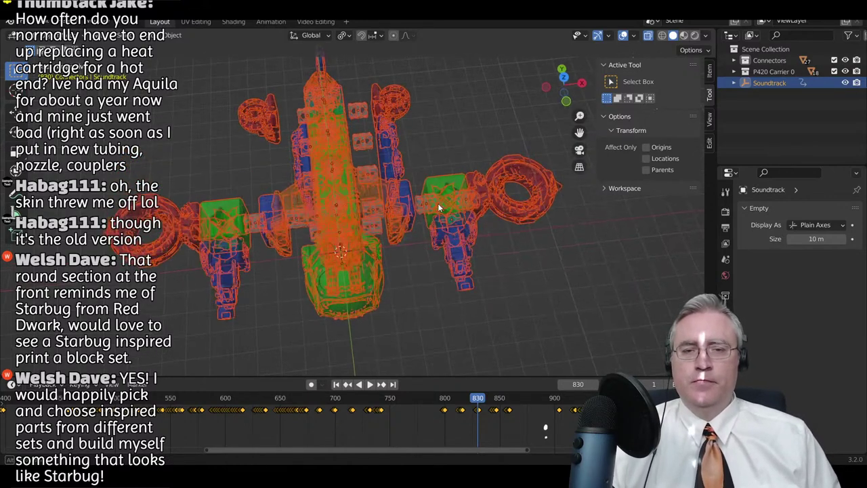
- Go to frame 859 and remove the Soundtrack object from the selection in top view
key("KP_7")
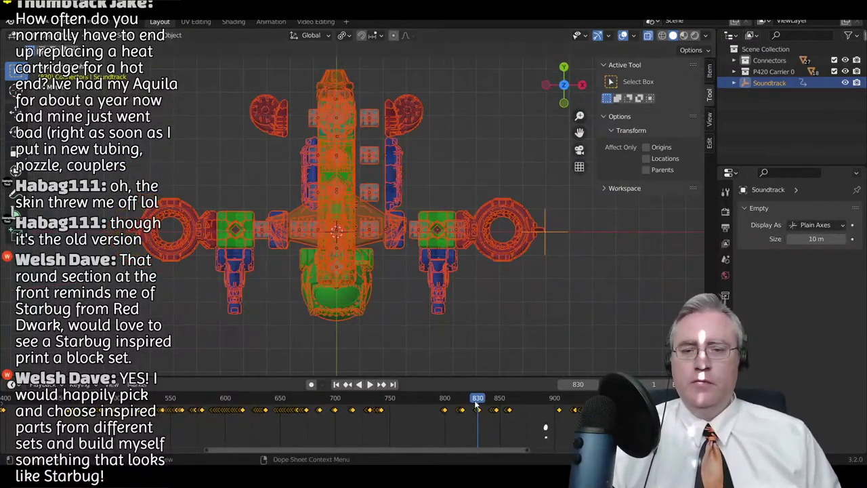
left_click_drag(478, 402, 510, 401)
left_click(547, 234)
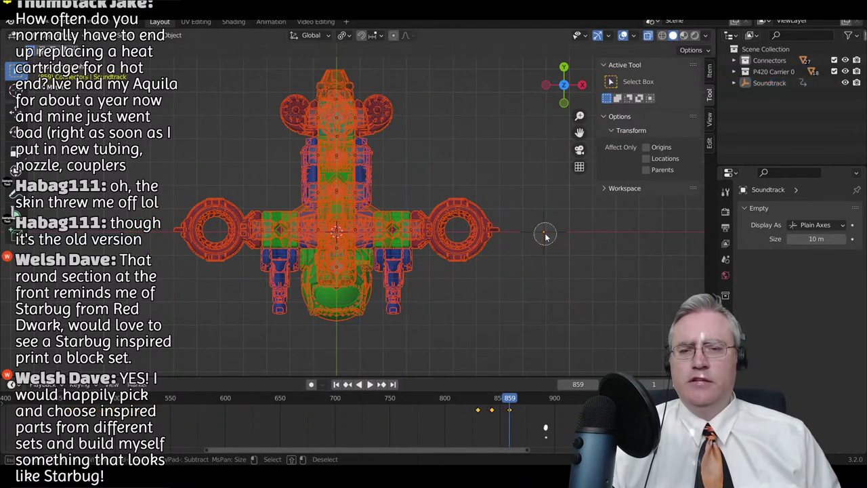
- Advance to the keyframe at frame 904 and examine the assembled model
scroll(467, 317, "up", 3)
key("KP_1")
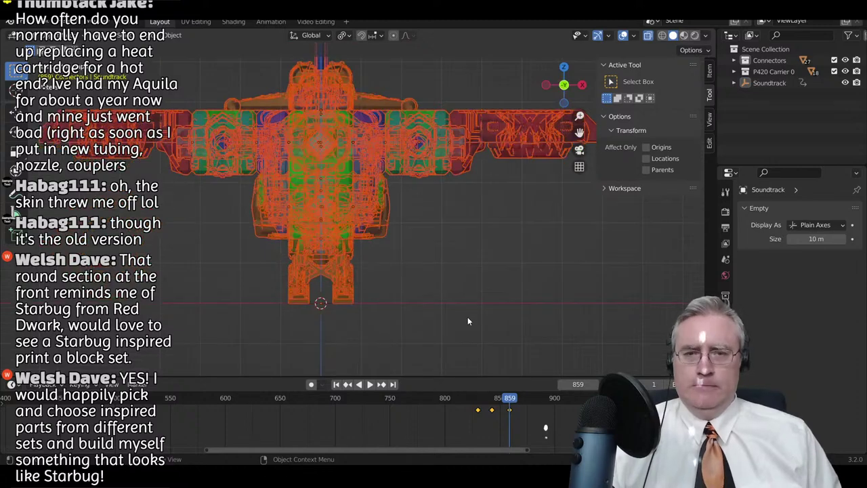
scroll(468, 316, "up", 1)
key("z")
left_click(549, 318)
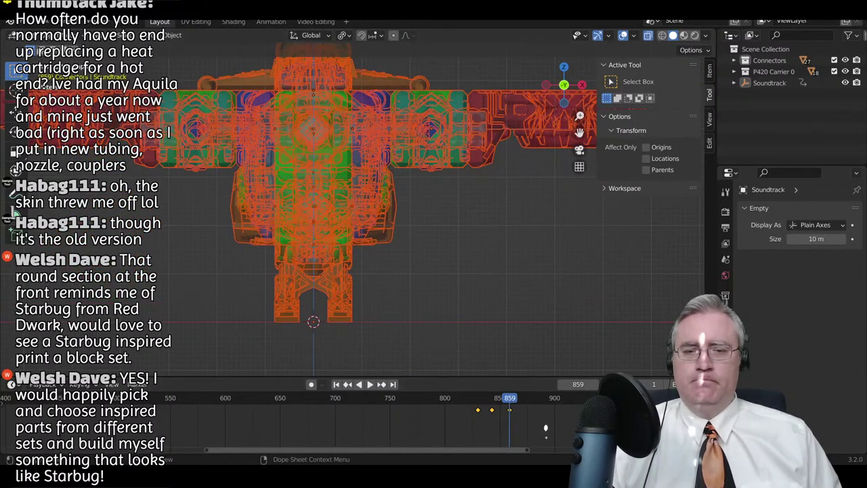
left_click(381, 385)
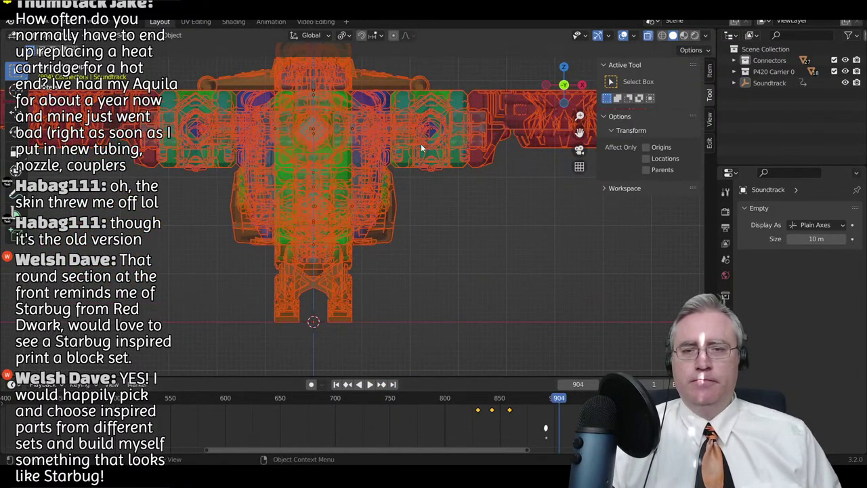
middle_click_drag(421, 144, 361, 213)
middle_click_drag(275, 198, 303, 210)
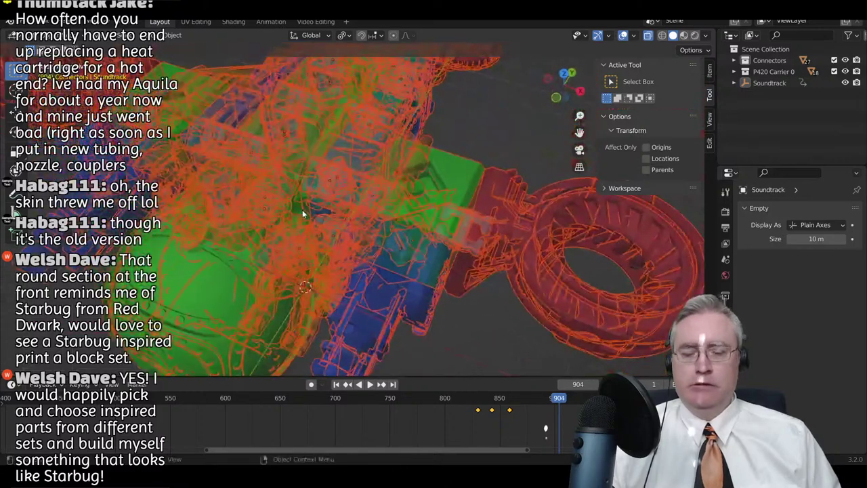
- Duplicate the central connector behind the top headlights part and offset the copy 24 m along X
key("KP_7")
left_click(307, 310)
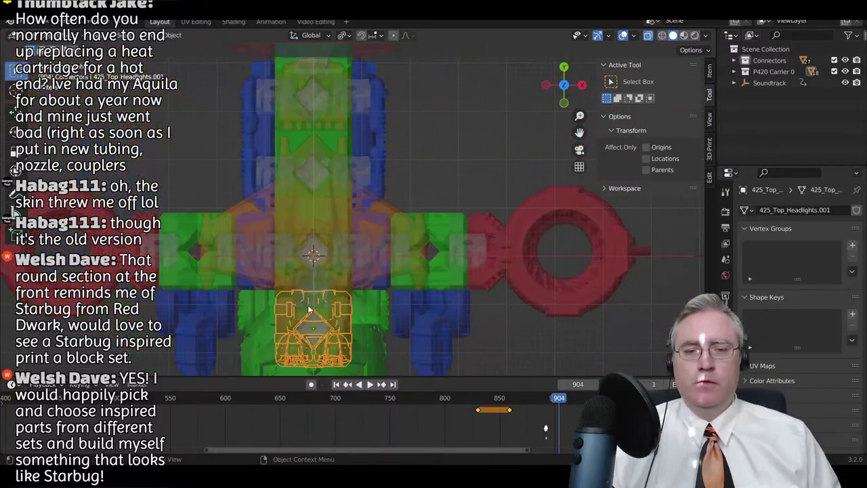
left_click(308, 306)
left_click(309, 302)
middle_click_drag(324, 335, 336, 258)
left_click(336, 258)
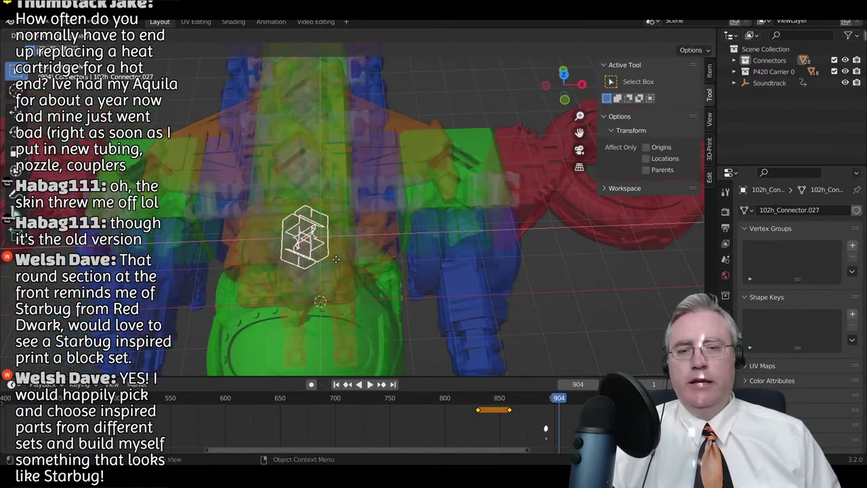
type("24")
key("Return")
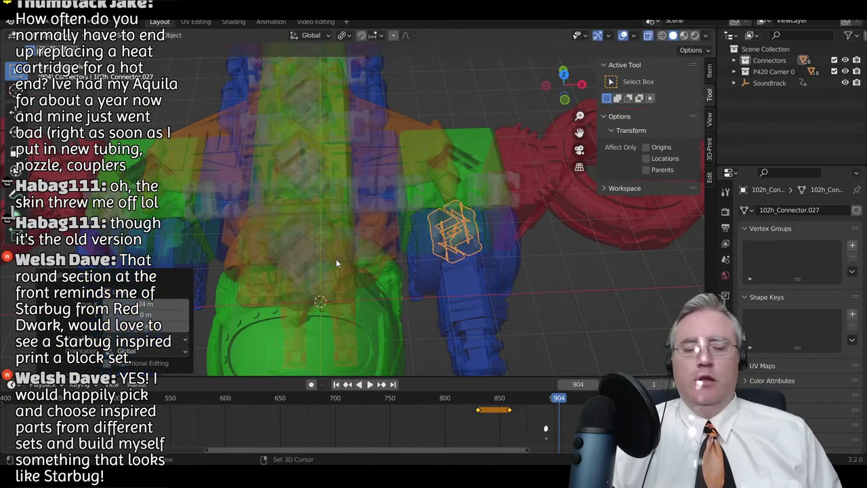
- Duplicate the new connector and offset the second copy -48 m along X onto the opposite gun
key("shift+d")
type("x-48")
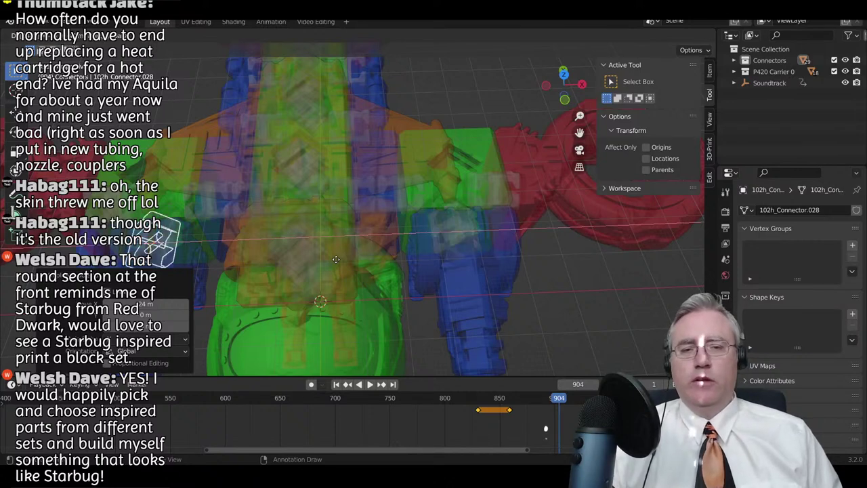
key("Return")
scroll(376, 265, "down", 2)
middle_click_drag(390, 267, 399, 247)
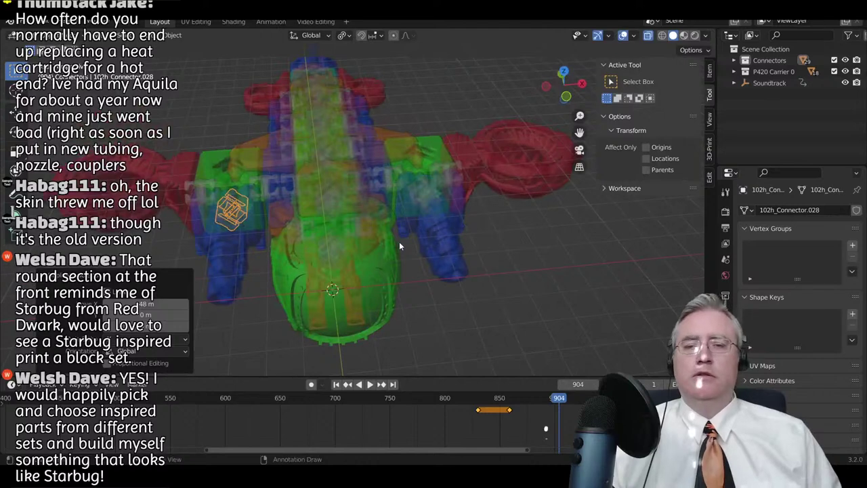
- Select the two copied connectors at the double guns, exclude the guns themselves, and delete the copies
key("KP_7")
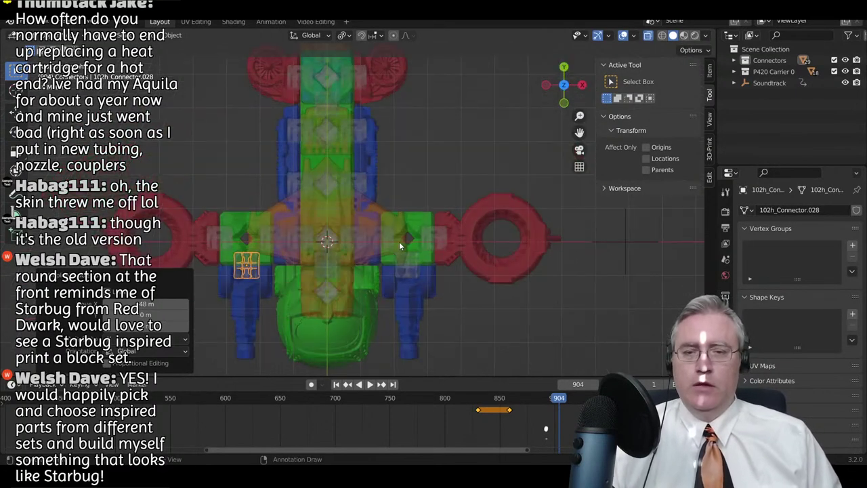
left_click(408, 273, "shift")
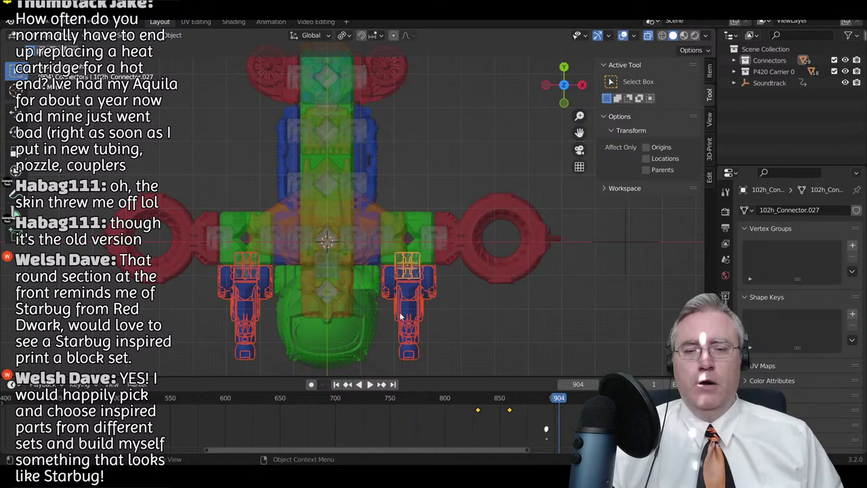
key("b")
middle_click_drag(209, 298, 561, 375)
key("x")
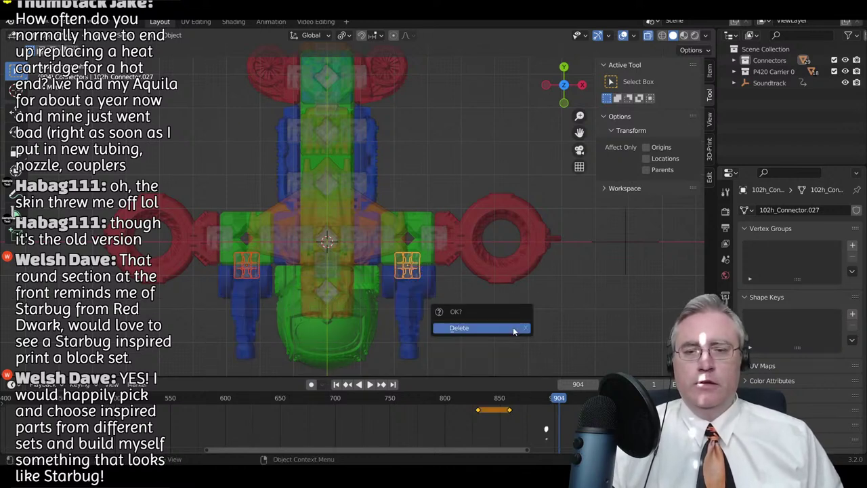
left_click(514, 329)
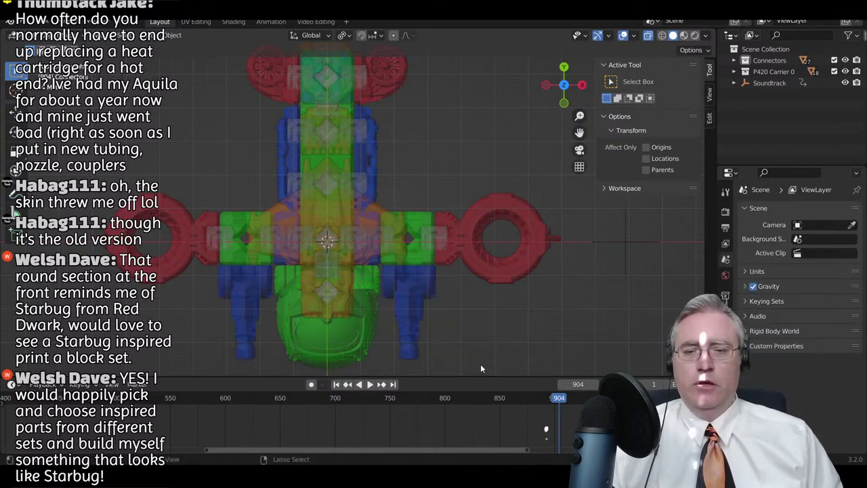
- Undo the deletion of the copied connectors, and delete both copies again
key("ctrl+z")
key("x")
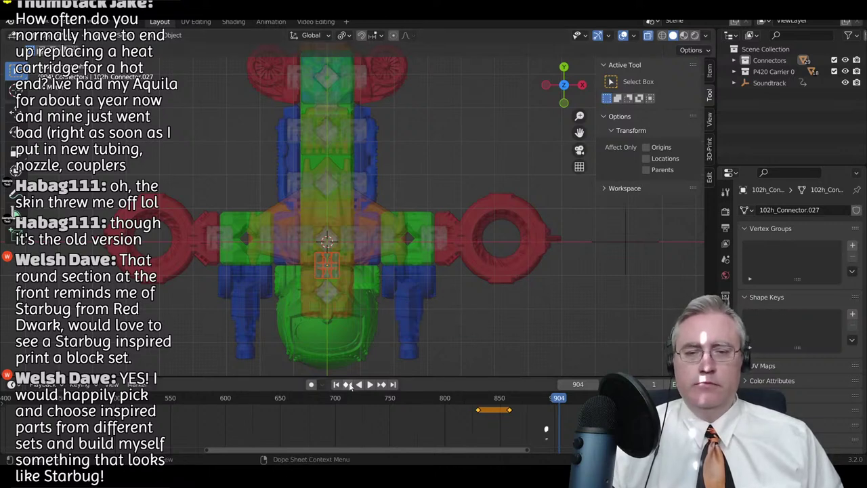
key("x")
left_click(540, 296)
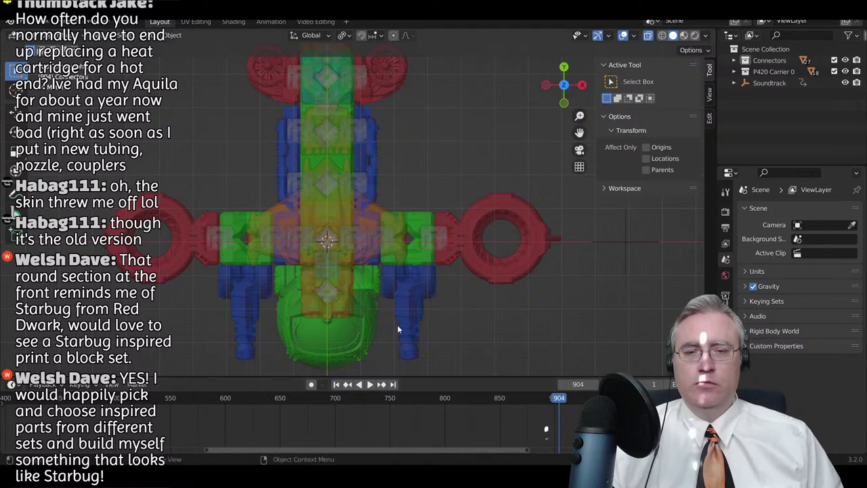
- Go to the double guns' keyframe at frame 859, select the central connector behind the cockpit, and check it in side view
left_click(393, 267)
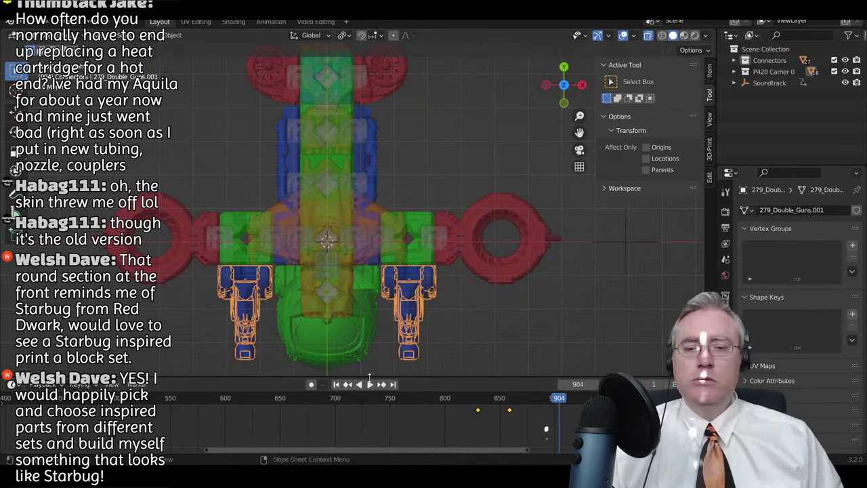
left_click(347, 385)
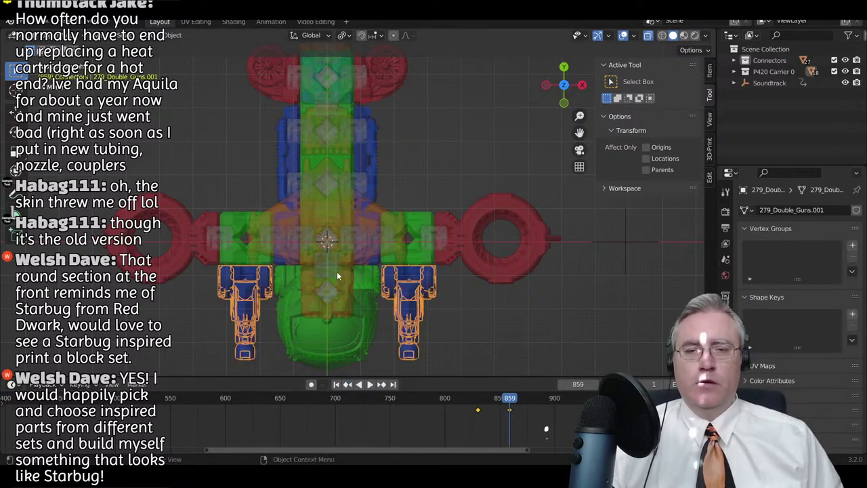
left_click(336, 272)
left_click(335, 273)
left_click(333, 273)
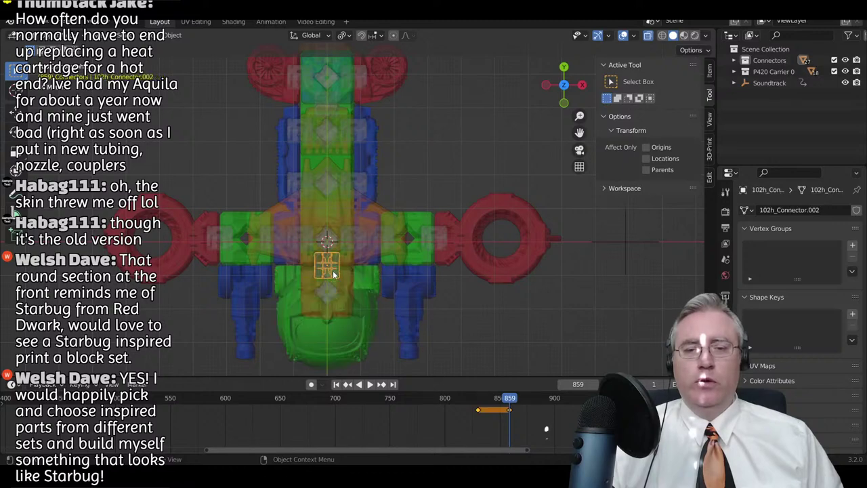
middle_click_drag(332, 271, 338, 246)
key("KP_7")
key("KP_3")
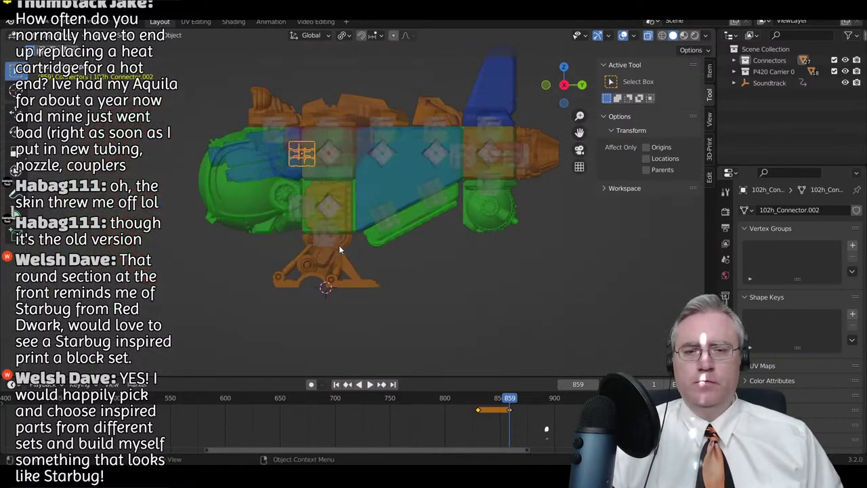
key("KP_7")
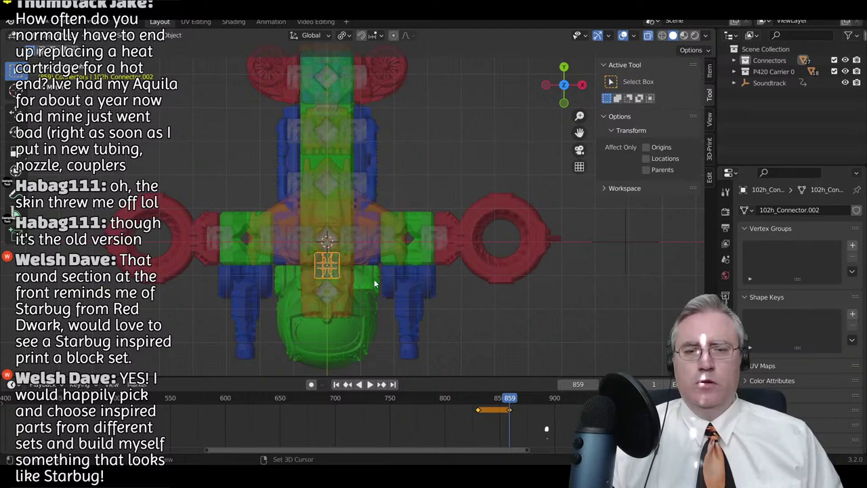
- Duplicate the connector 24 m along X, and duplicate that copy -48 m along X onto the opposite gun
key("shift+d")
type("x24")
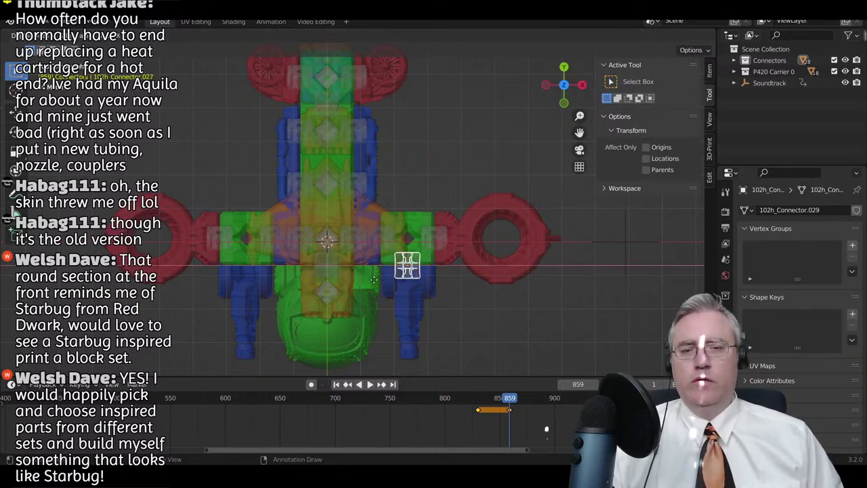
key("Return")
key("shift+d")
type("x-48")
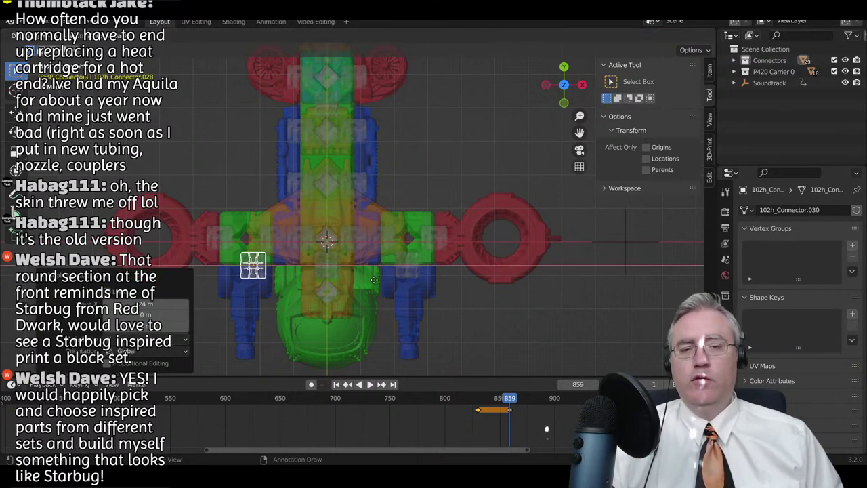
key("Return")
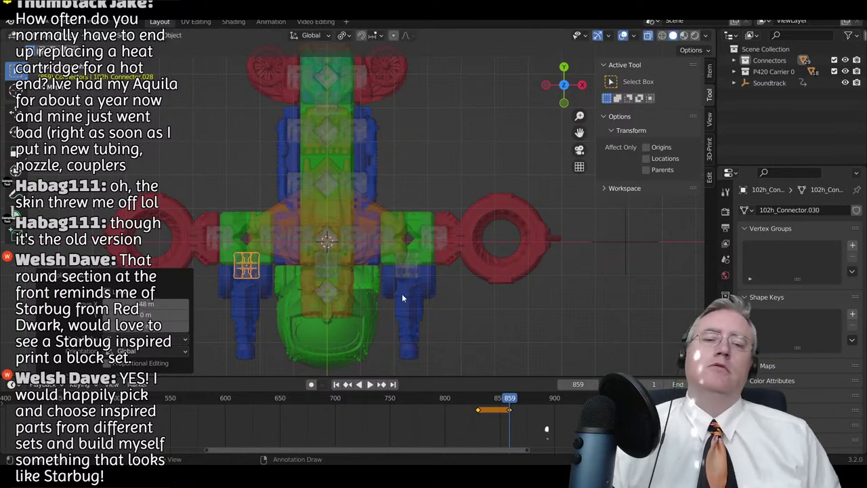
- Insert a Location & Rotation keyframe at frame 859 for the double guns and the two copied connectors
left_click(408, 276, "shift")
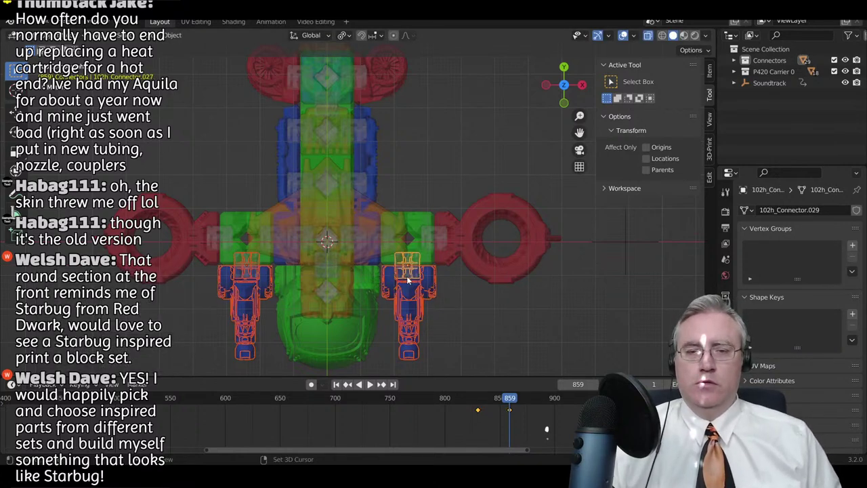
key("i")
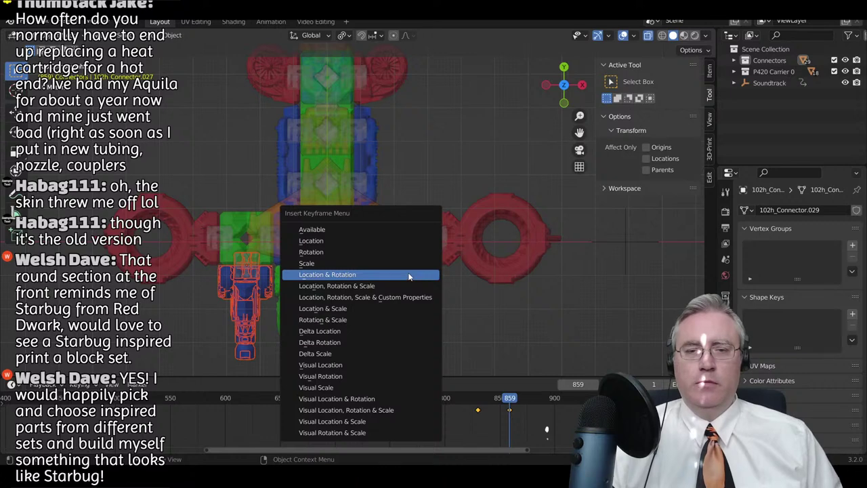
left_click(408, 275)
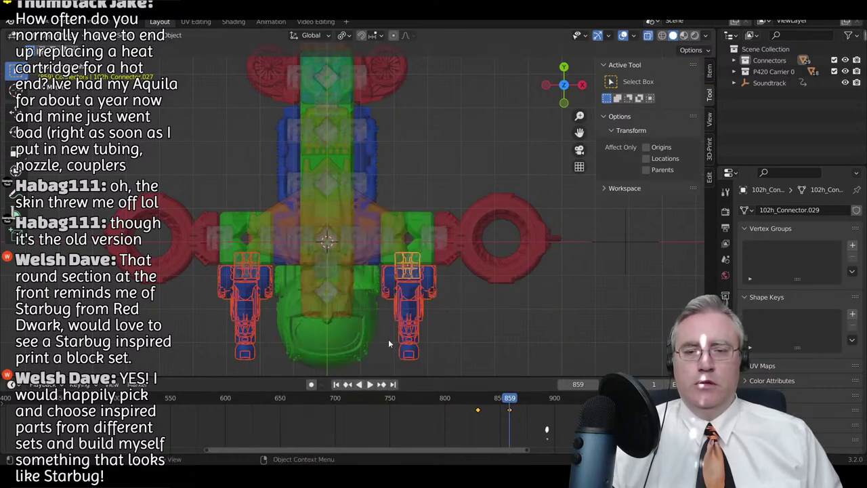
- Exclude the guns from the selection, go to frame 830, and move the first copied connector along X onto its exploded gun
key("b")
middle_click_drag(209, 308, 430, 358)
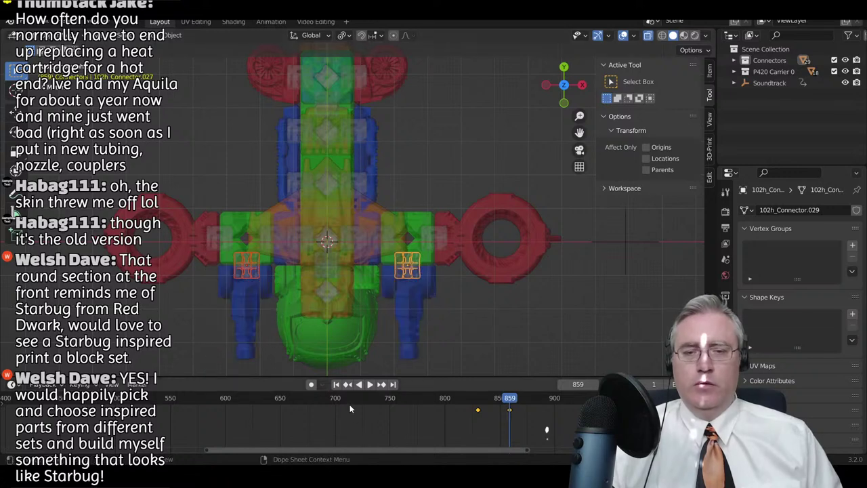
left_click(347, 384)
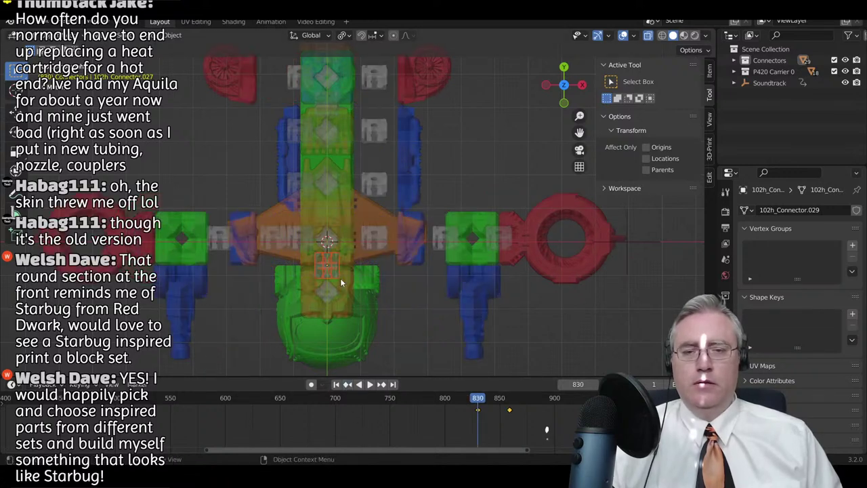
key("g")
key("x")
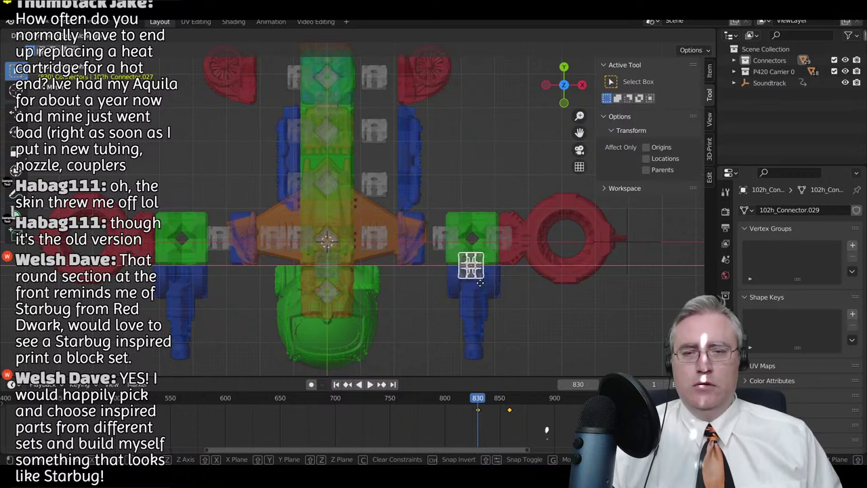
key("Escape")
key("g")
key("x")
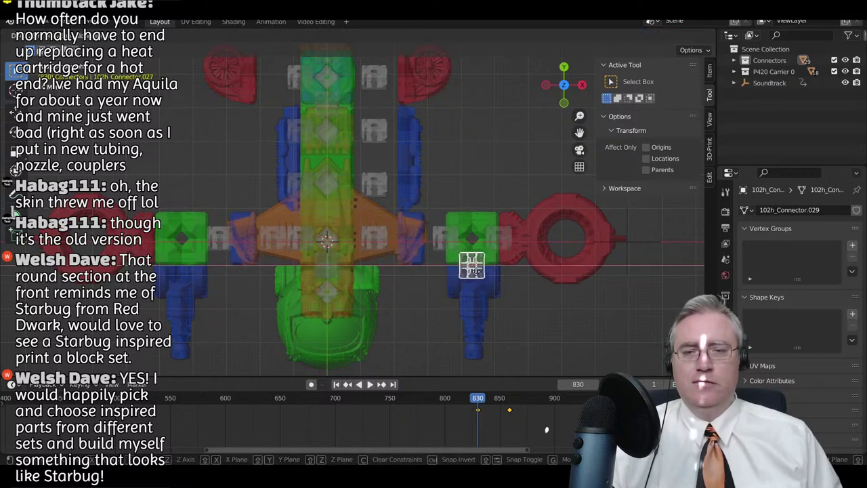
left_click(477, 275)
- Move the second copied connector along X onto the opposite exploded gun
key("shift+d")
key("x")
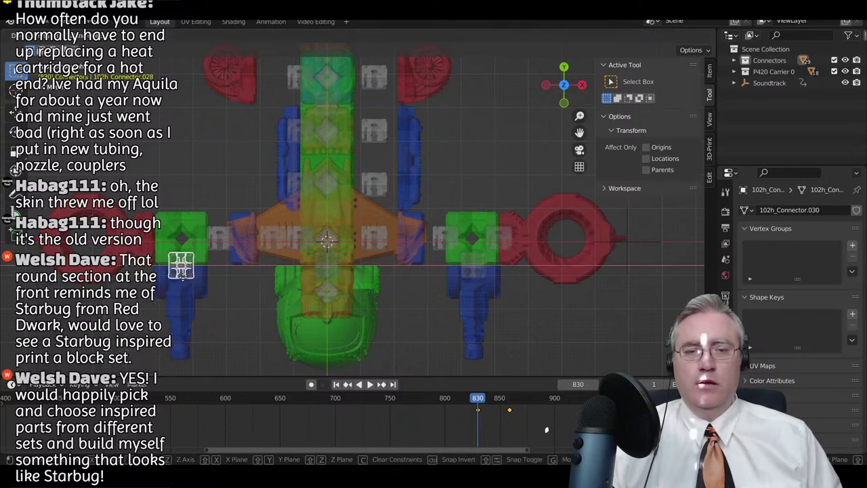
left_click(181, 265)
- Select the double guns together with both copied connectors and keyframe them at frame 830
left_click(471, 269, "shift")
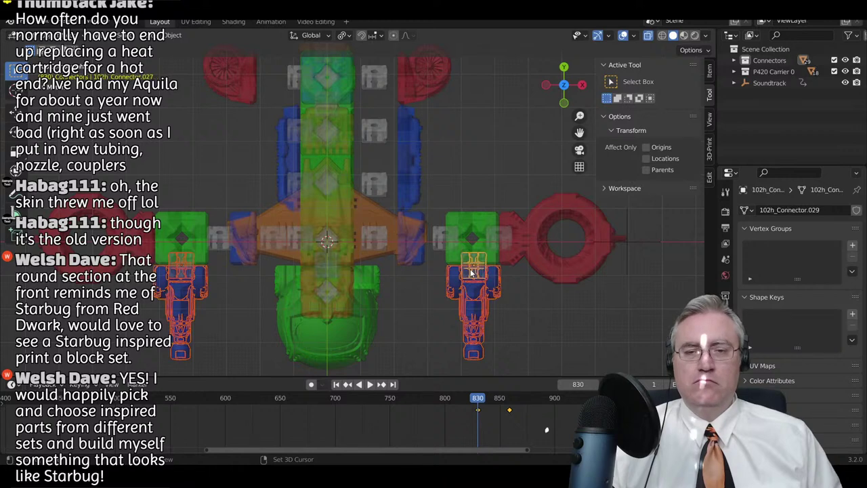
key("i")
left_click(470, 270)
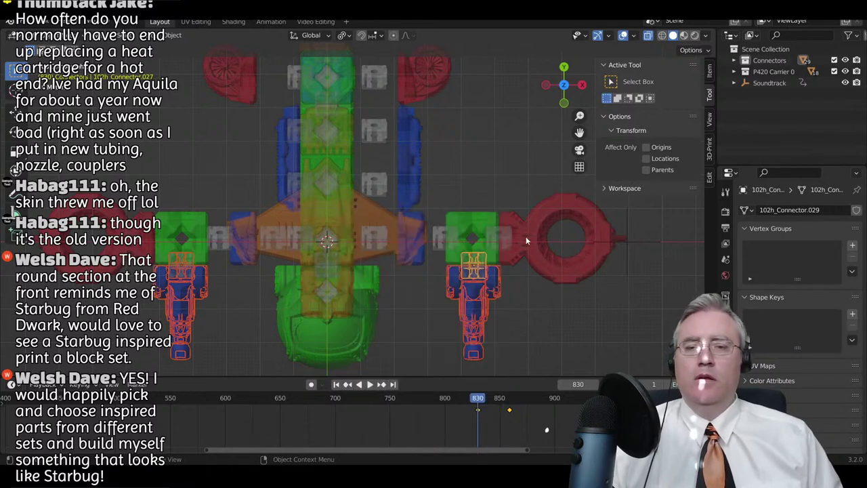
- Reselect the double guns and both connectors and move them forward about 5.7 m along negative Y, away from the green blocks
scroll(444, 250, "up", 2)
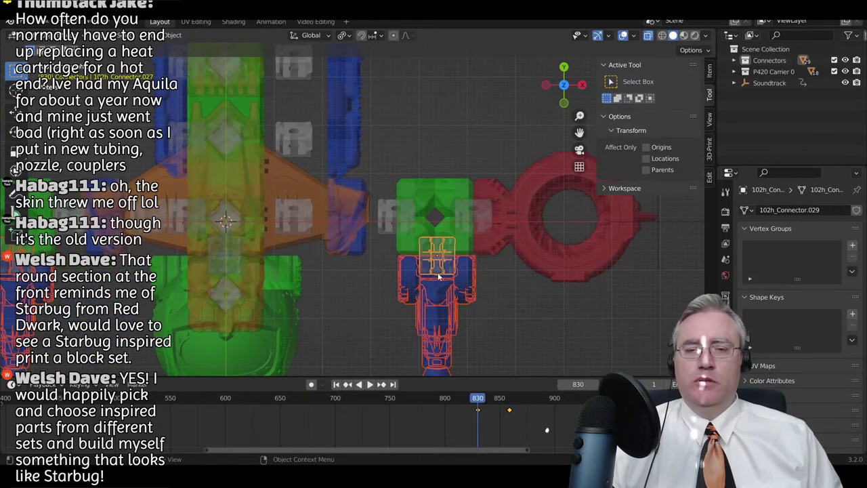
scroll(427, 256, "down", 2)
key("alt+a")
key("b")
left_click_drag(381, 255, 444, 298)
left_click(123, 260, "shift")
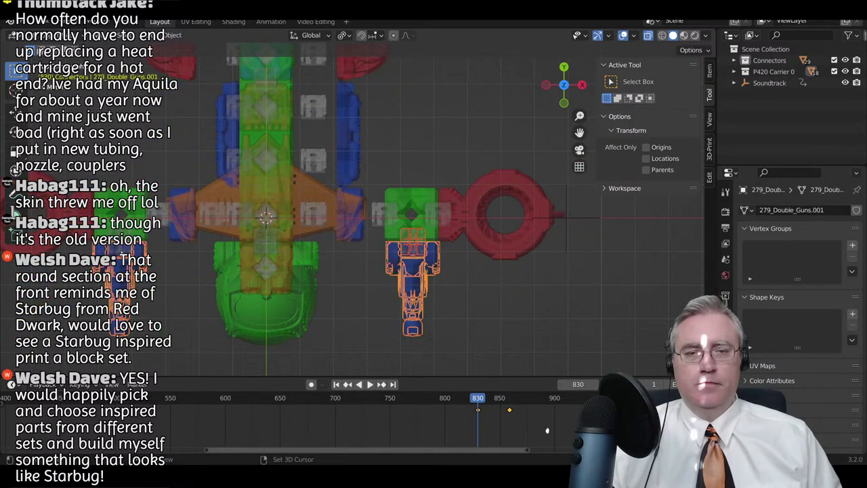
left_click(130, 254, "shift")
key("g")
key("y")
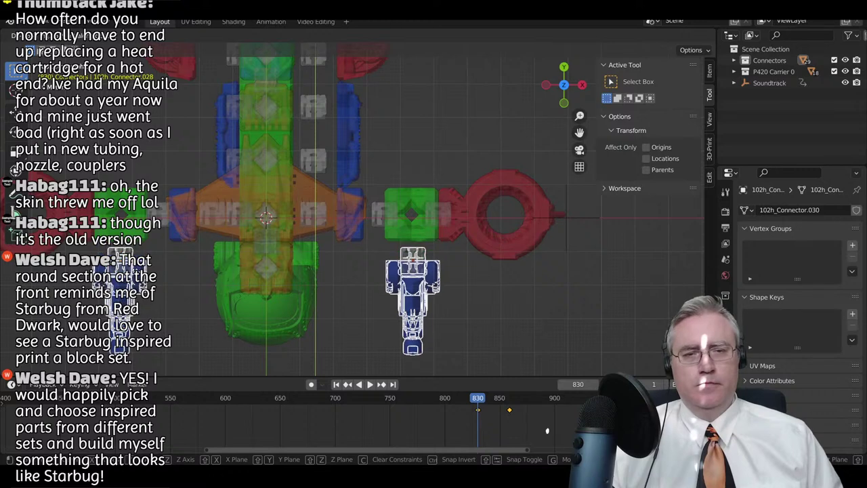
left_click(140, 277)
scroll(444, 312, "down", 1)
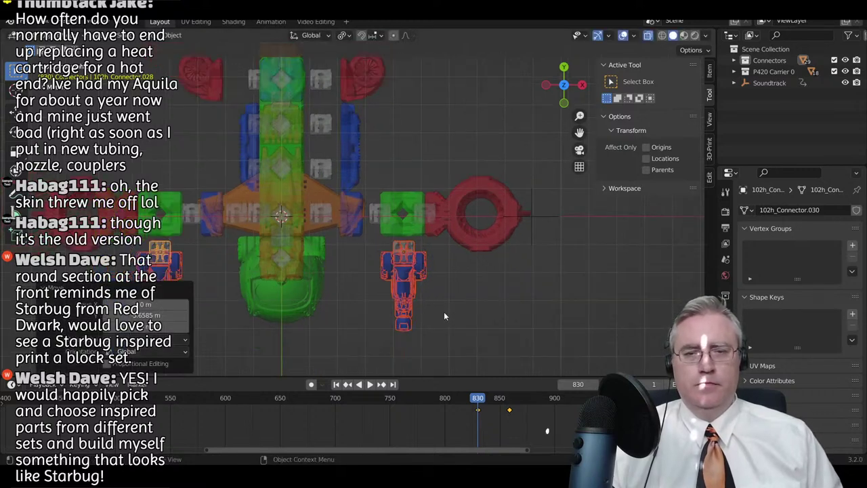
- Move only the double guns farther forward along Y to leave a gap in front of their connectors
left_click(407, 300)
key("h")
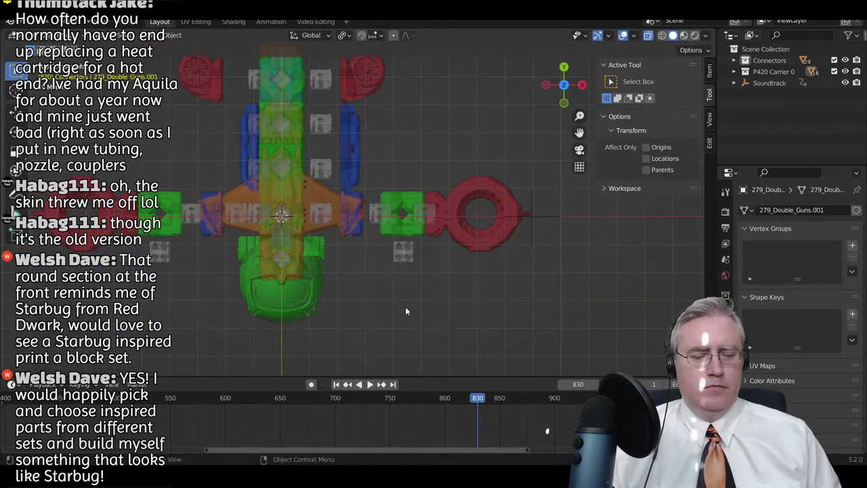
key("alt+h")
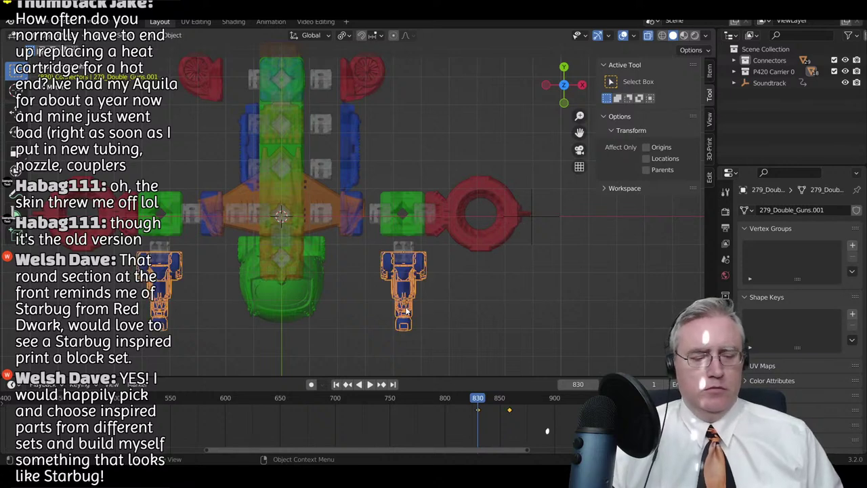
key("g")
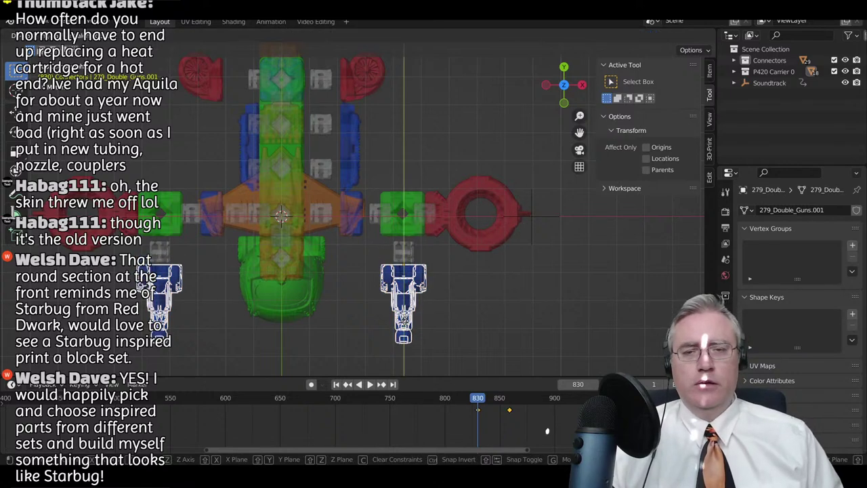
key("Return")
- Keyframe the offset double guns and their connector at frame 830, and select the opposite gun's connector
left_click(401, 259)
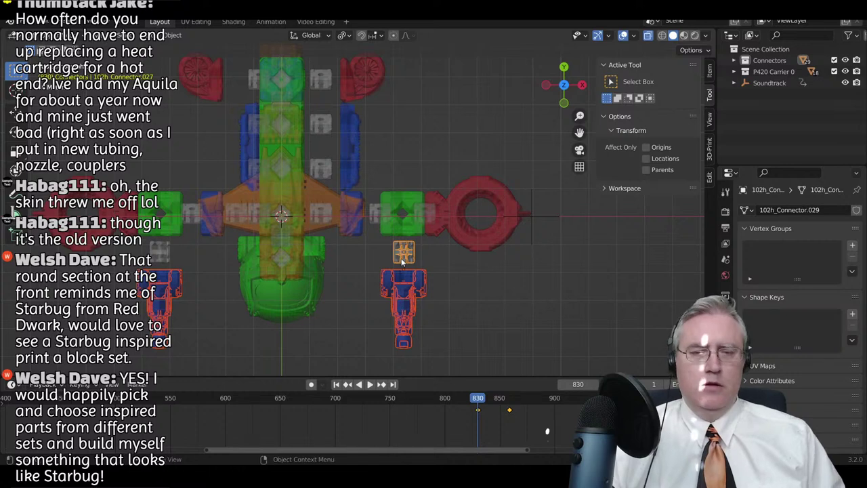
key("i")
left_click(401, 259)
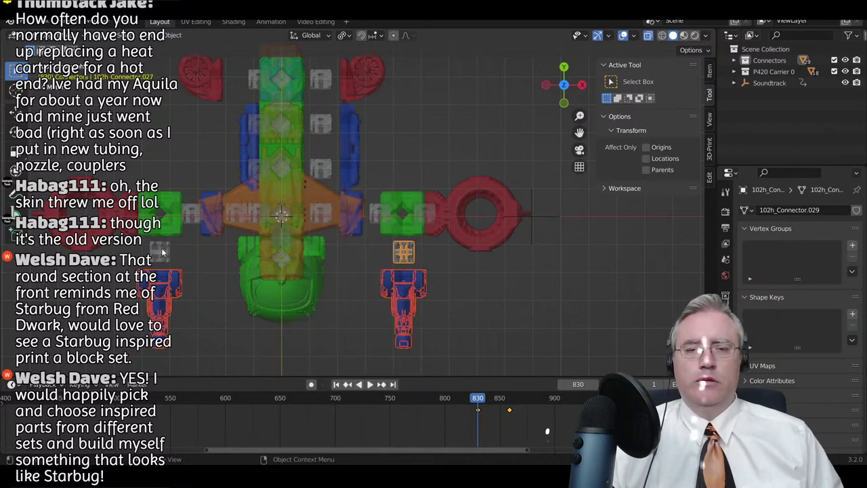
left_click(162, 252)
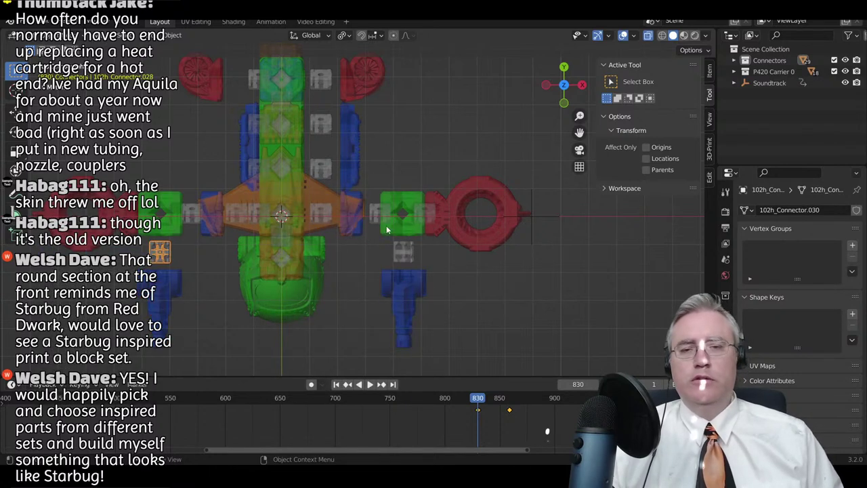
- Try to offset the outer red ring parts and their connectors about 6 m outward along X
left_click_drag(427, 181, 462, 240)
key("g")
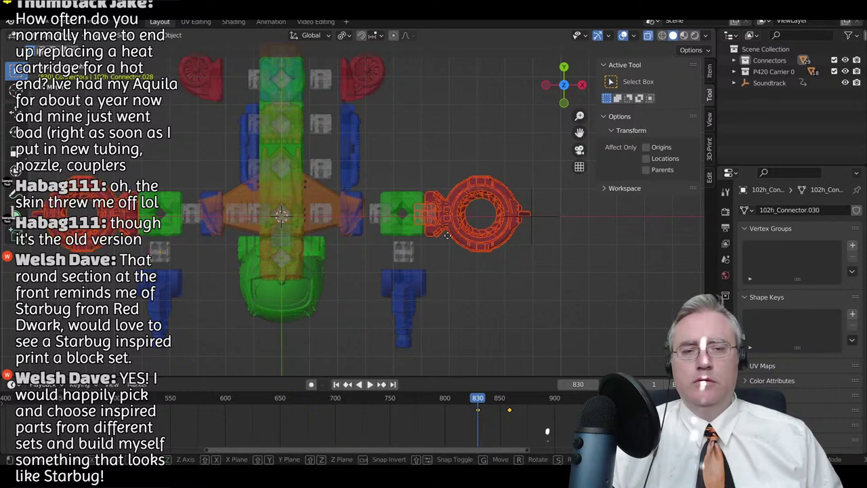
key("x")
left_click(463, 234)
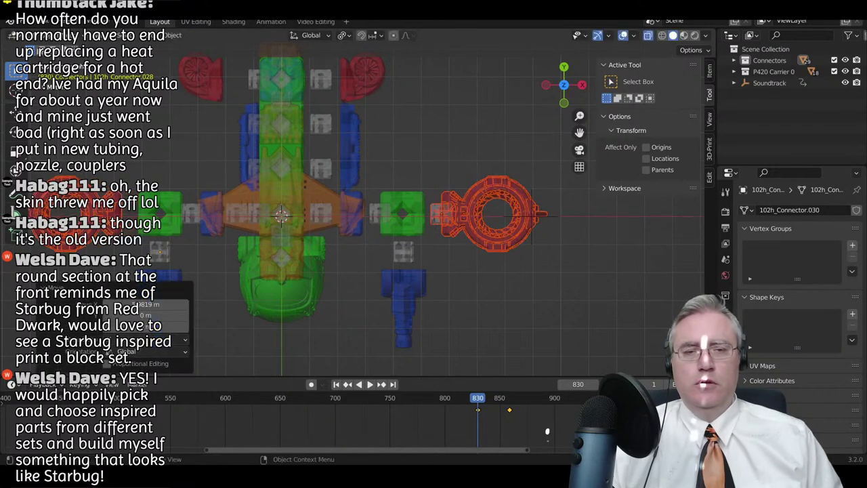
- Examine the connectors around the orange wing section and compare the part positions at frames 829 and 830
left_click(195, 214)
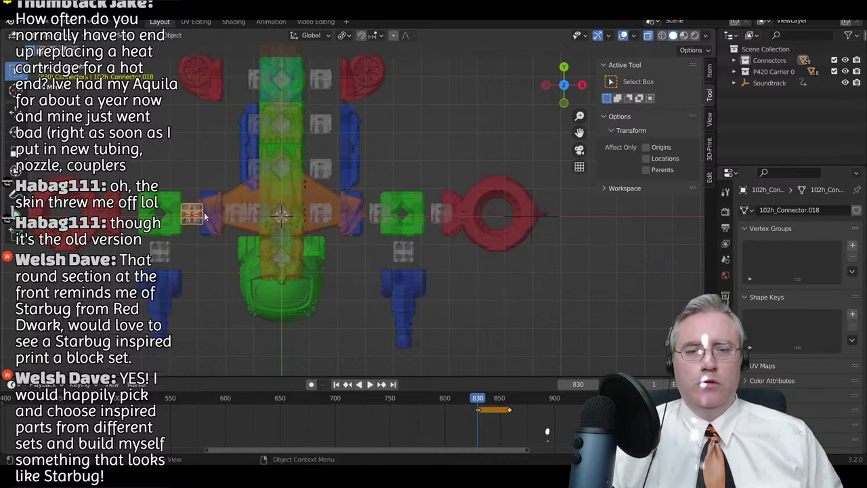
left_click(243, 215)
left_click(238, 216)
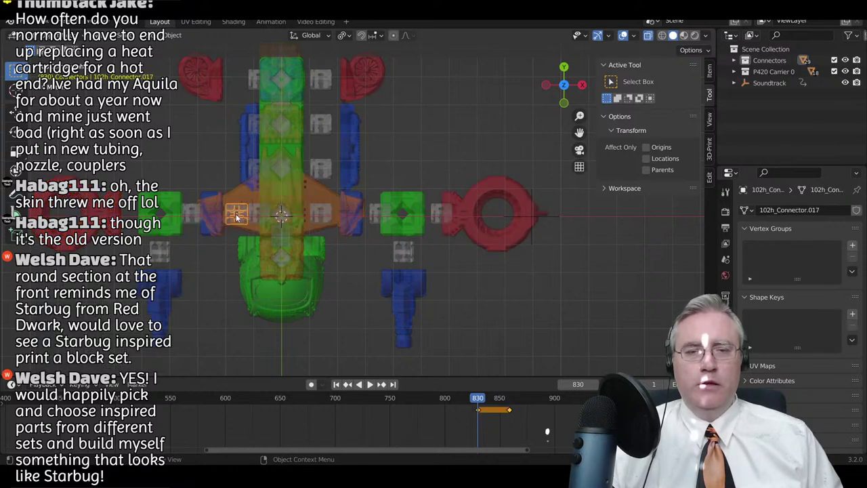
scroll(229, 233, "up", 3)
middle_click_drag(198, 240, 303, 161, "shift")
left_click(244, 222)
left_click(246, 225)
key("KP_7")
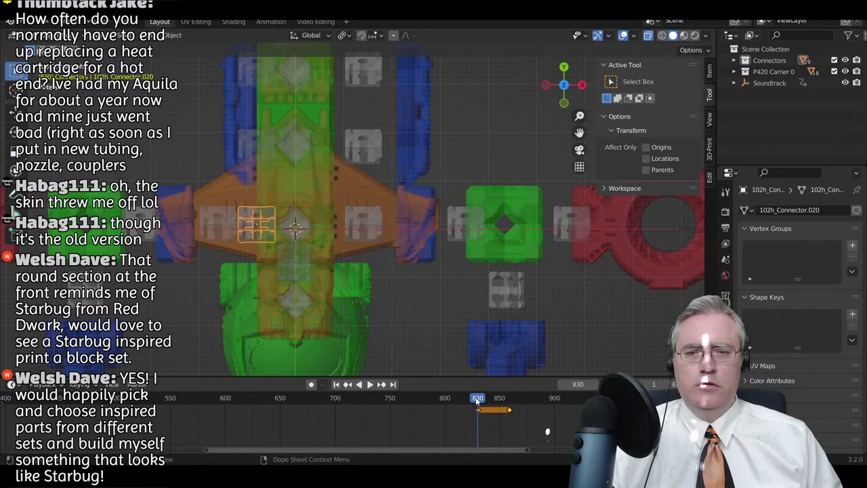
mouse_move(477, 400)
left_mouse_down()
mouse_move(515, 400)
mouse_move(477, 398)
left_mouse_up()
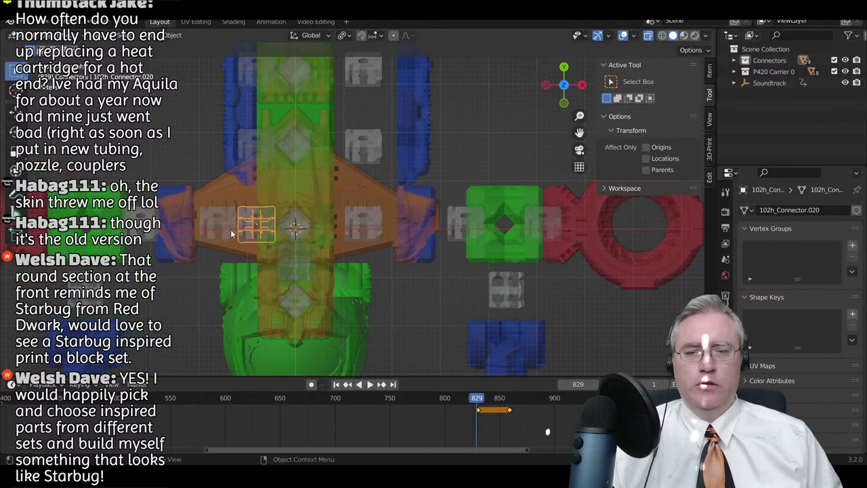
left_click(382, 386)
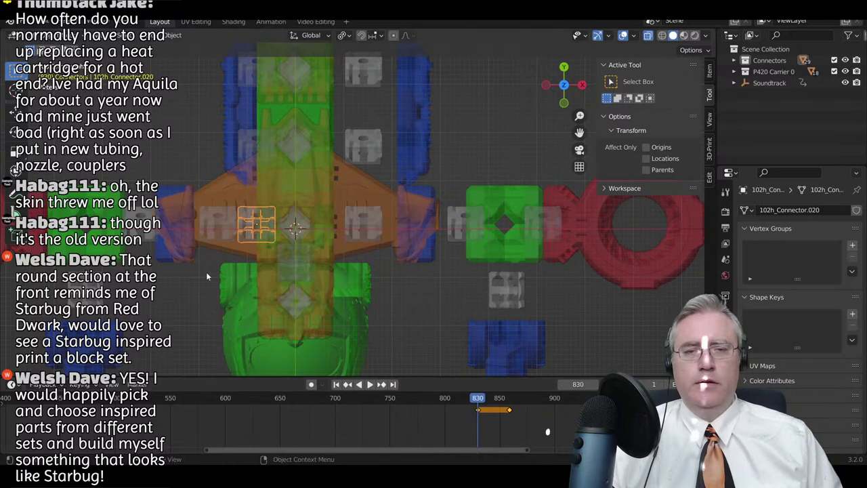
- Select the displaced connectors under the orange wing and move them outward along X
left_click(217, 228)
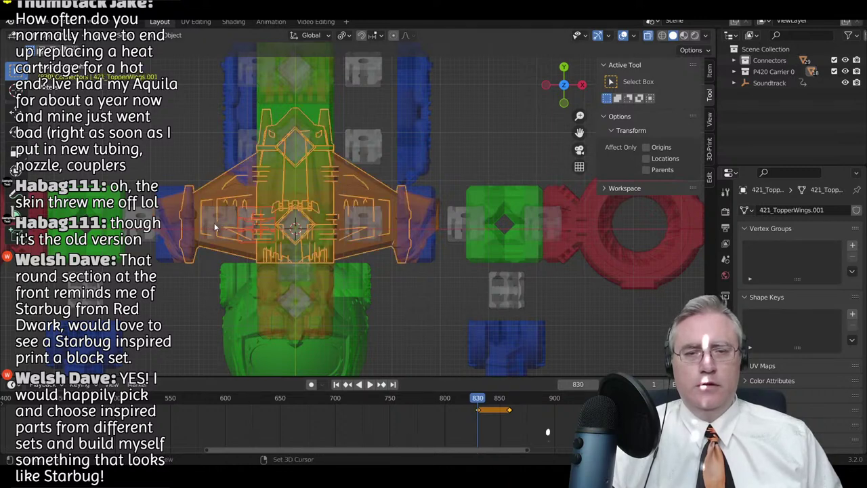
left_click(215, 228, "shift")
left_click(141, 225, "shift")
left_click(141, 225, "shift")
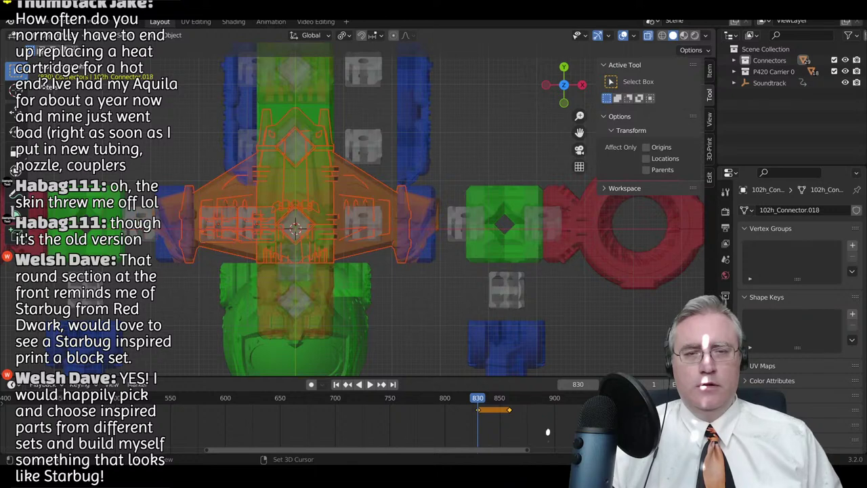
left_click(141, 225, "shift")
key("b")
middle_click_drag(288, 179, 299, 296)
key("g")
key("x")
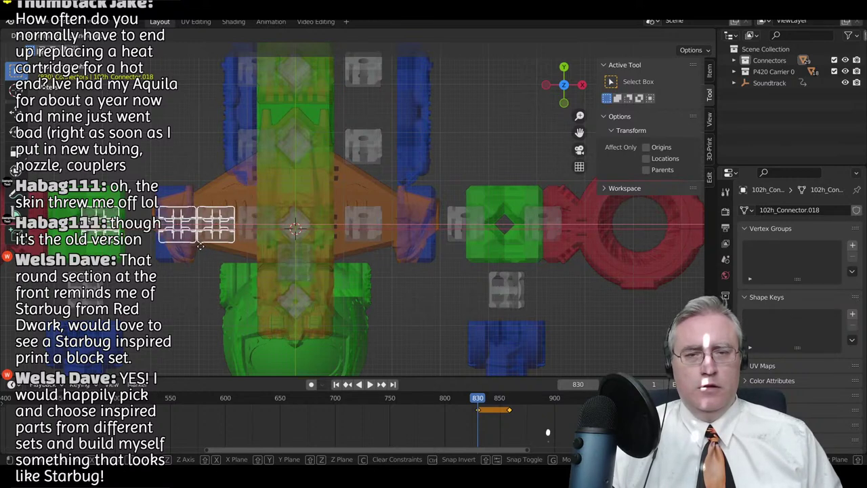
left_click(202, 244)
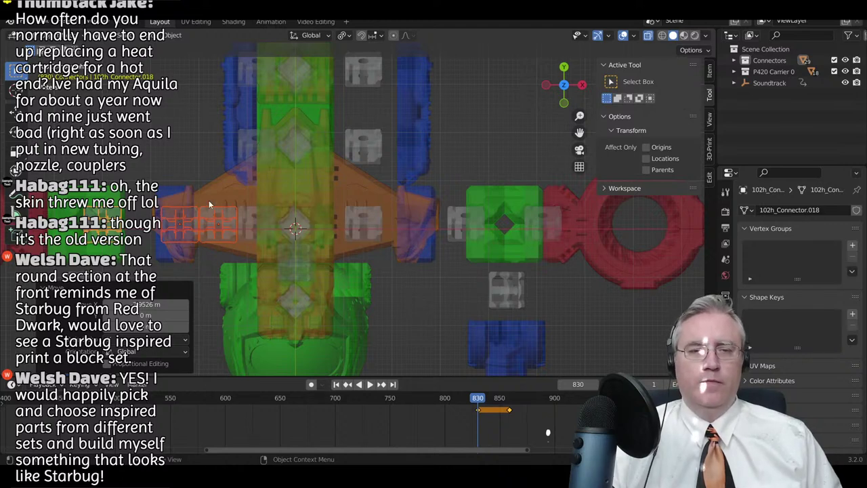
- Move the selected connectors farther outward along X until they sit on either side of the green block
key("shift+d")
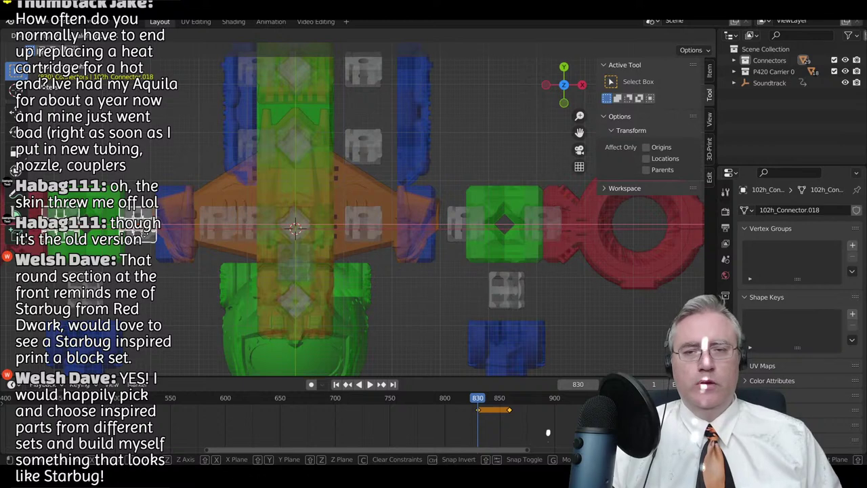
left_click(136, 243)
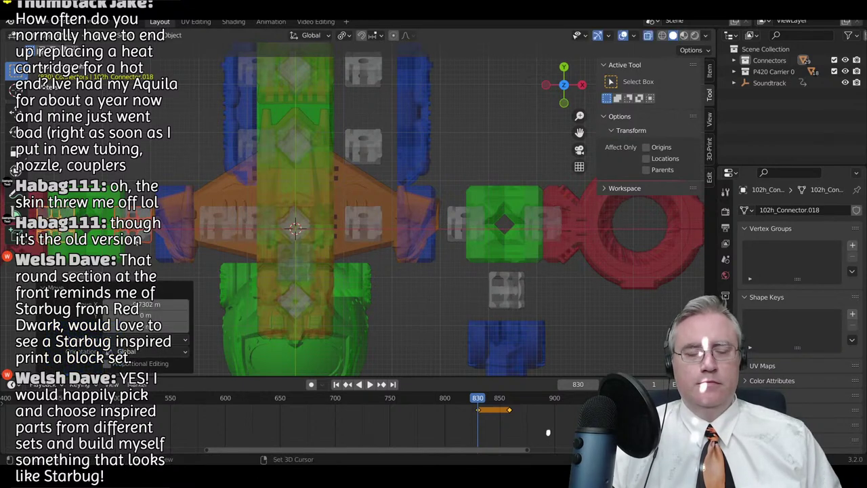
middle_click_drag(135, 242, 240, 259, "shift")
key("b")
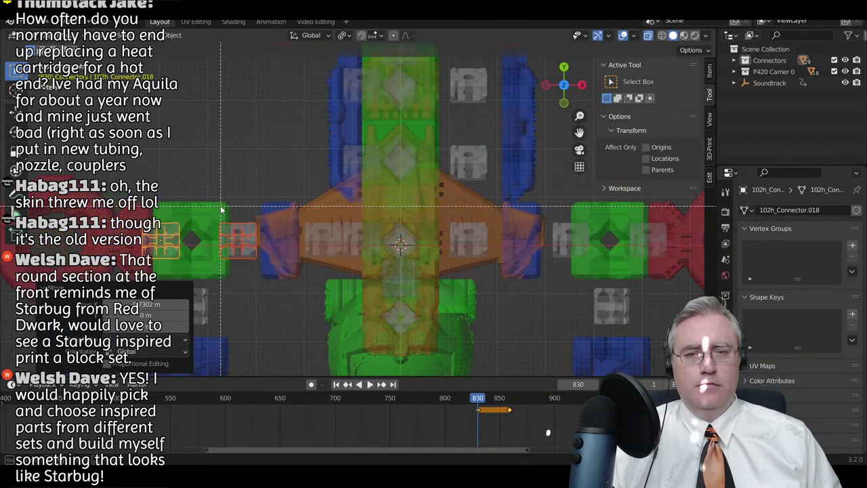
right_click(221, 210)
key("g")
key("x")
left_click(224, 244)
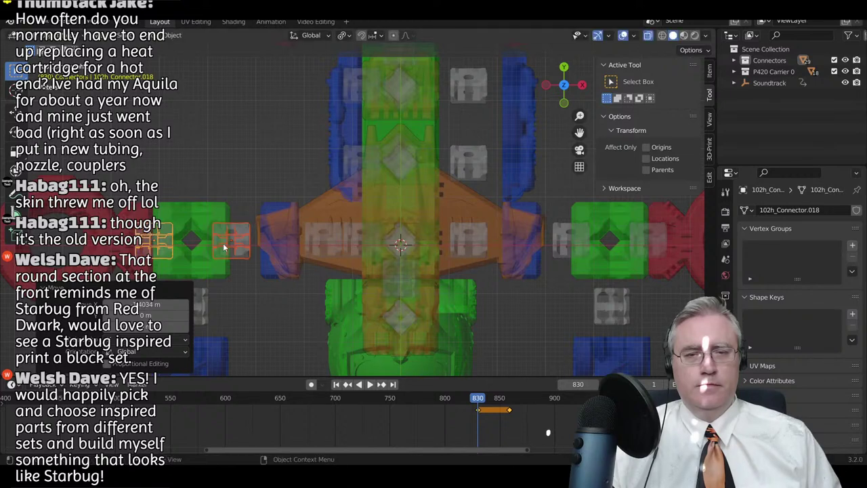
- Select the outer red rings, double guns and their connectors, leaving the green blocks and one ring connector out of the selection
scroll(229, 240, "down", 2)
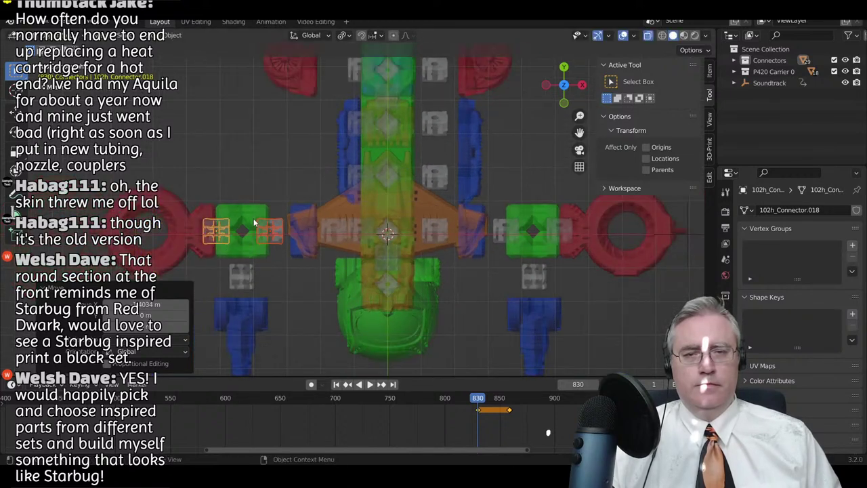
scroll(217, 224, "down", 3)
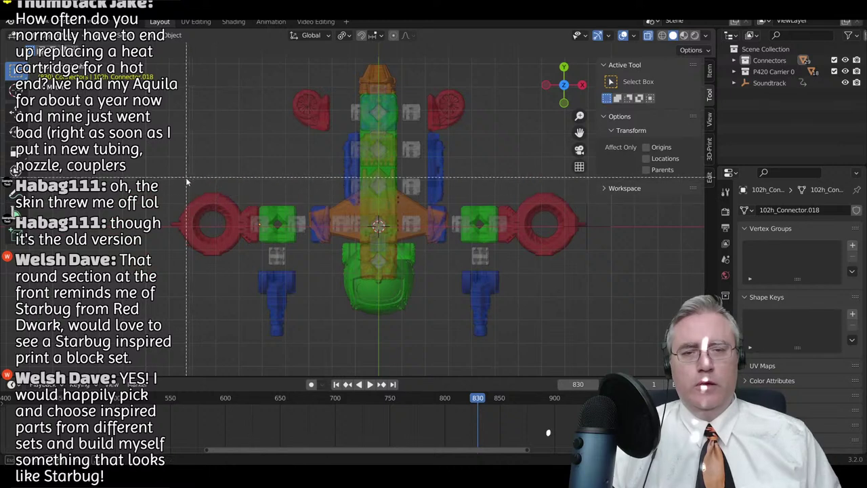
left_click_drag(190, 184, 288, 332)
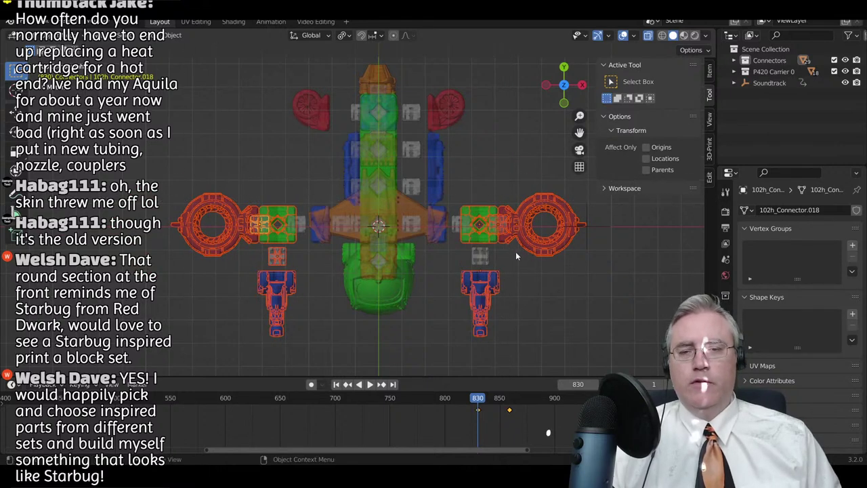
key("c")
middle_click(477, 225)
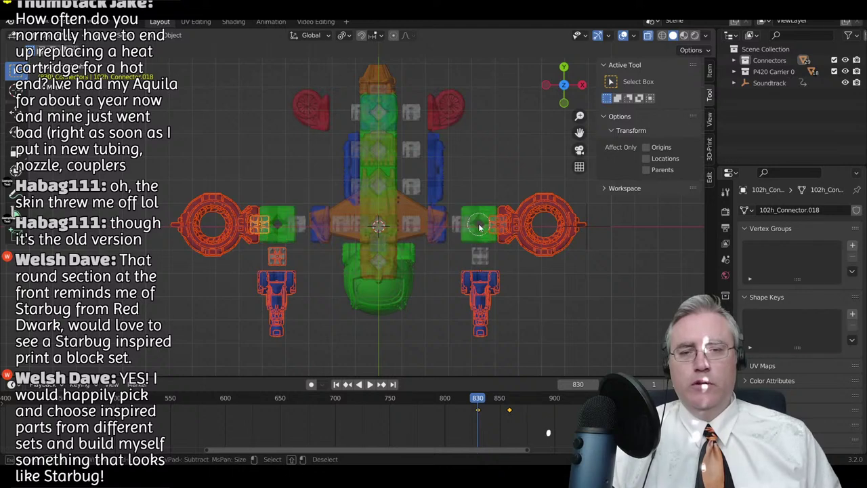
right_click(425, 237)
key("g")
key("x")
key("x")
right_click(509, 257)
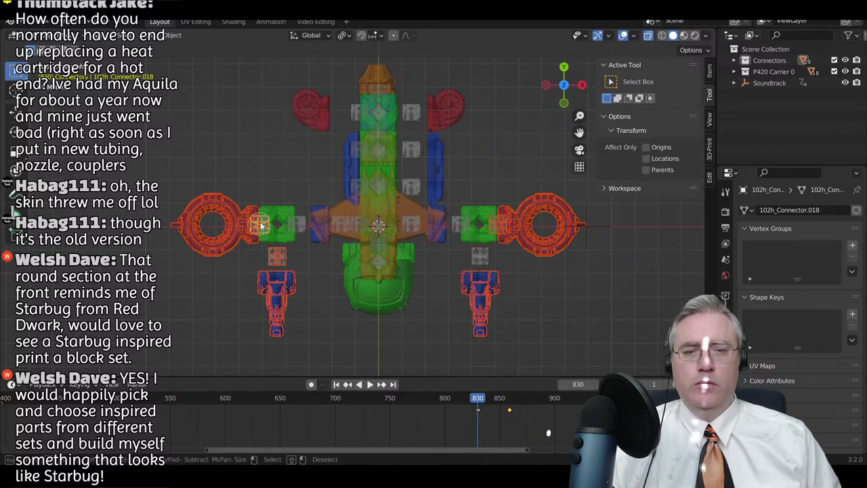
key("s")
key("x")
right_click(479, 259)
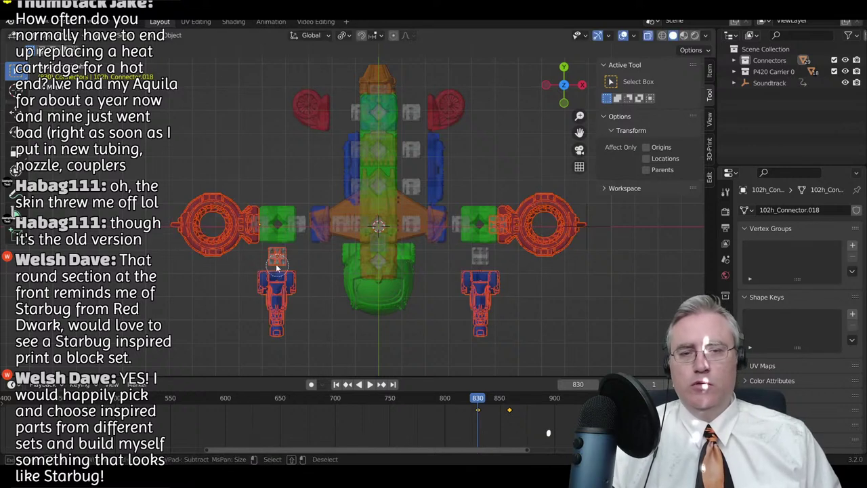
- Drop the gun connector from the selection and try to offset the rings and double guns outward along X
left_click(278, 261, "shift")
key("g")
key("x")
key("x")
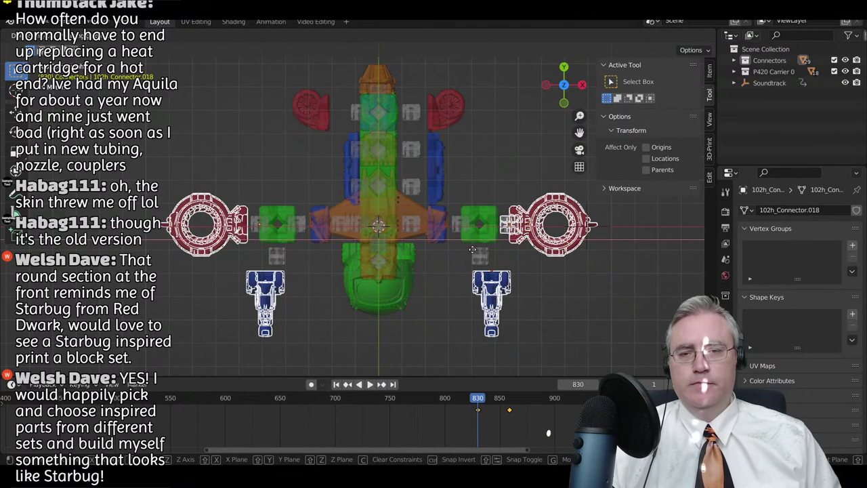
left_click(474, 253)
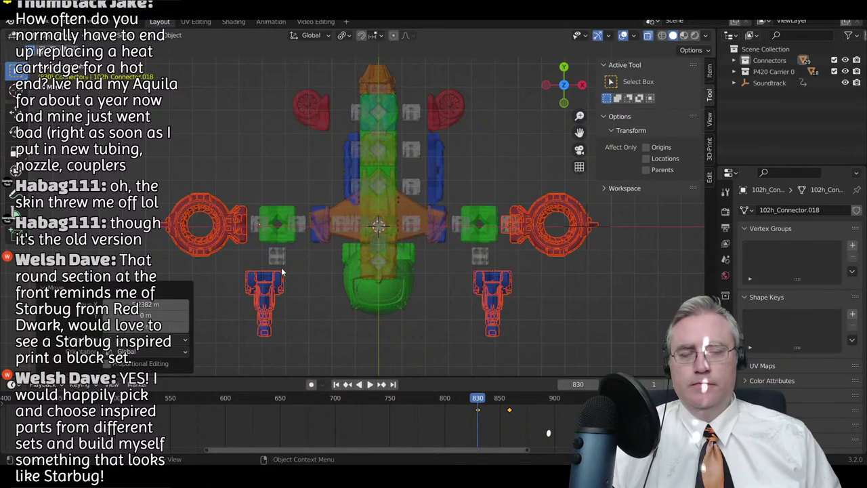
key("s")
key("x")
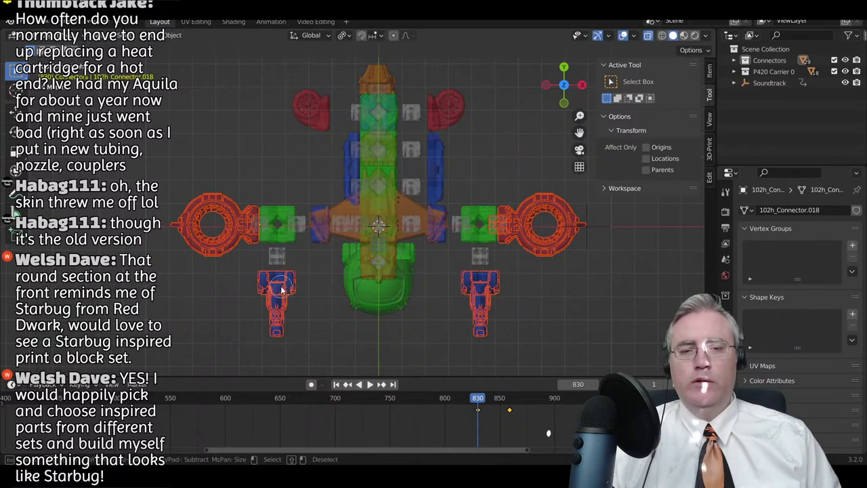
- Offset the red rings and their selected connector outward along X without the guns, and shift only the rings farther out
left_click_drag(302, 311, 309, 316, "ctrl")
key("g")
key("x")
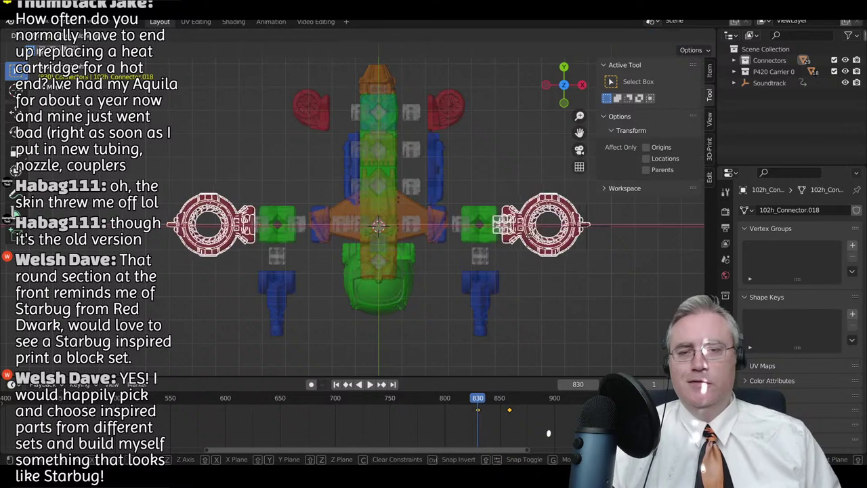
left_click(538, 233)
left_click(536, 234)
key("g")
key("x")
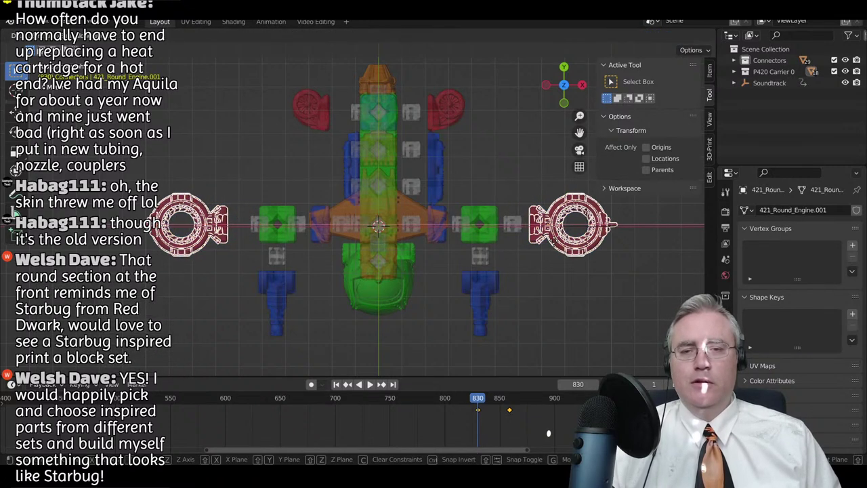
left_click(552, 243)
- Move the opposite ring connector outward along X into the gap between the green block and the red ring
left_click(253, 224)
key("g")
key("x")
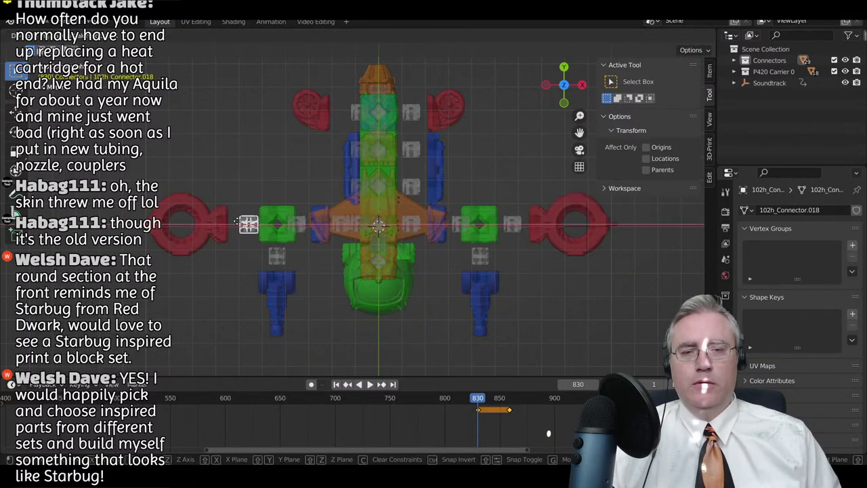
left_click(233, 225)
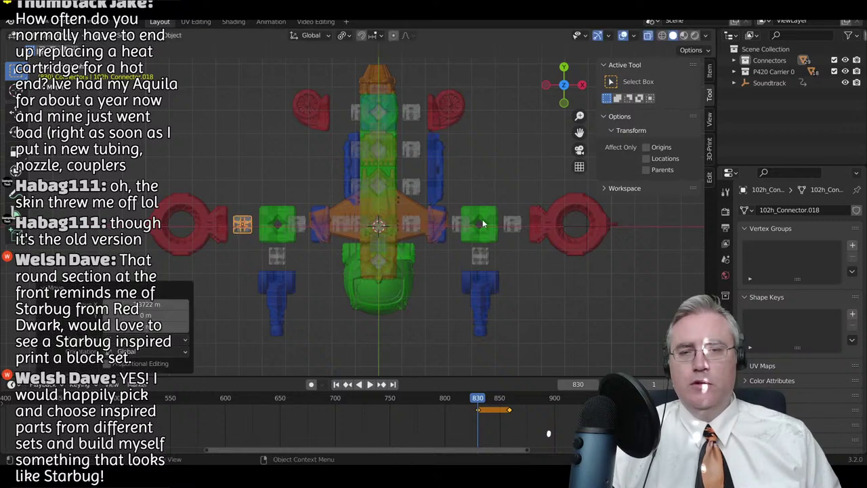
- Select the green blocks, rings, guns and their connectors and offset them outward along X away from the wing
left_click_drag(276, 190, 165, 316)
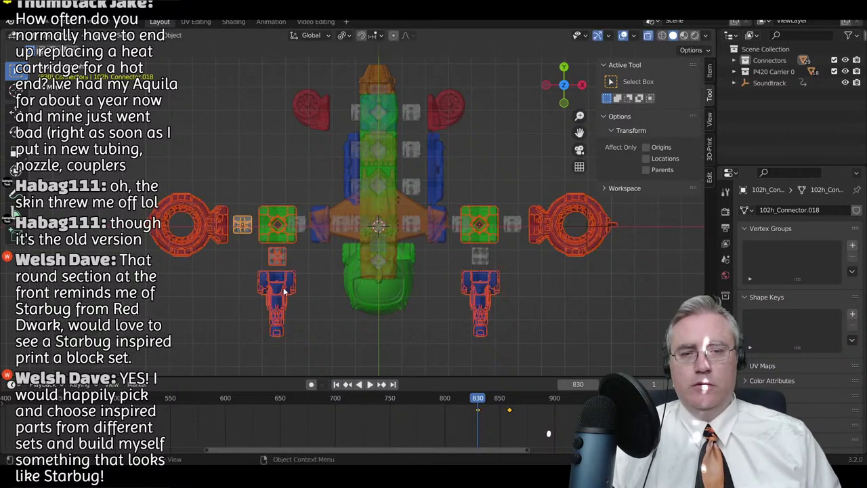
left_click_drag(478, 188, 572, 307)
key("g")
key("x")
left_click(261, 246)
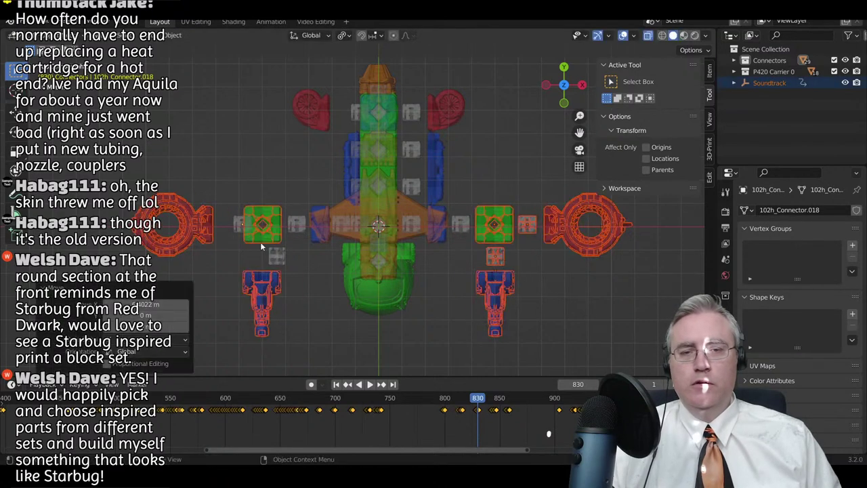
- Move the remaining outer ring connector and gun connector outward along X to match the offset green block
left_click(238, 226)
left_click(294, 231, "shift")
left_click(282, 255, "shift")
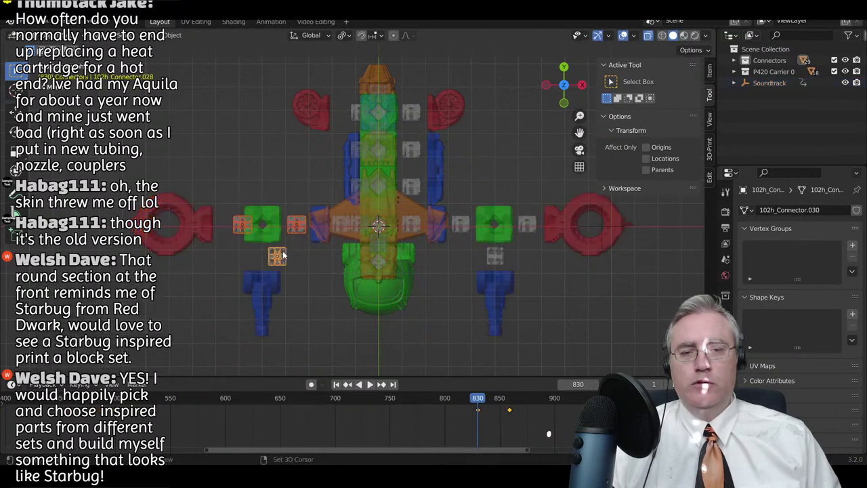
key("g")
key("x")
left_click(292, 236)
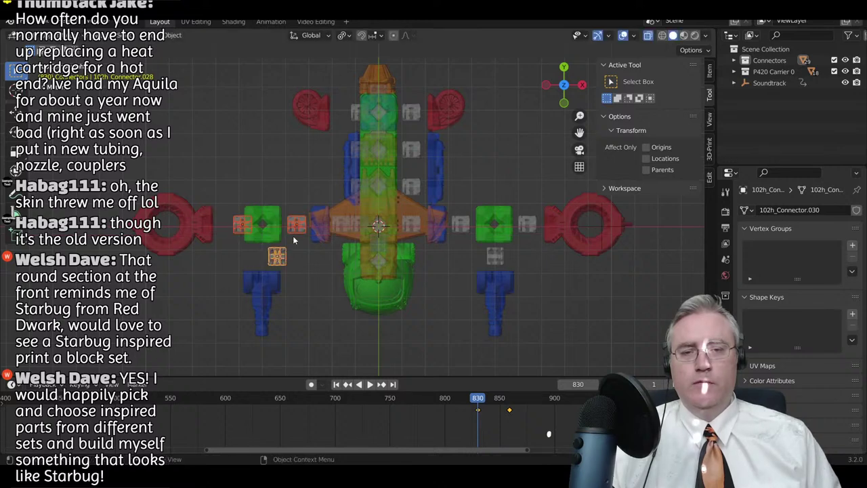
key("c")
key("Escape")
key("g")
key("x")
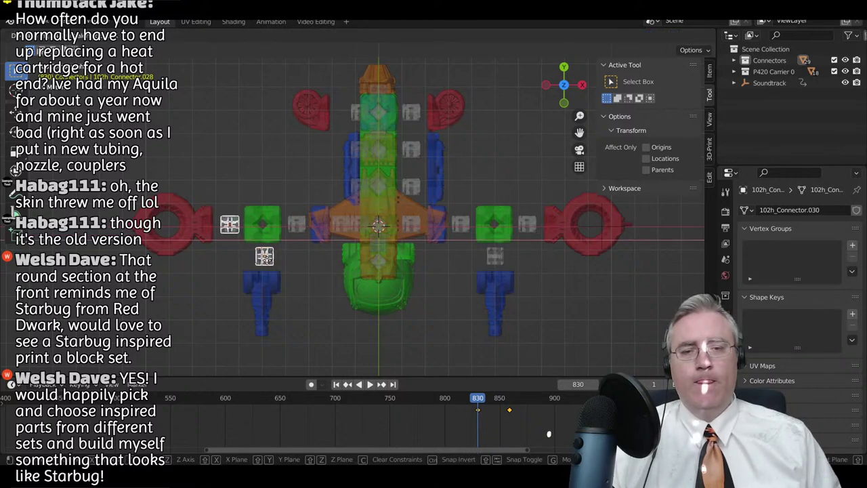
left_click(279, 267)
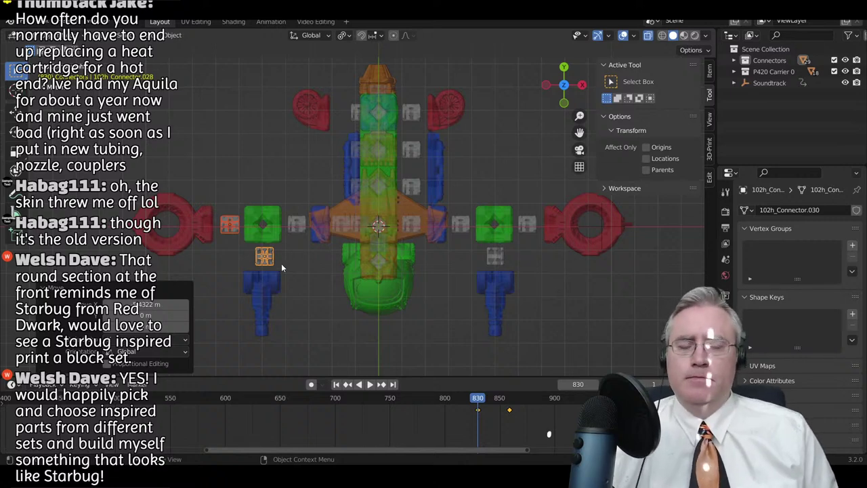
- Offset the blue side panels outward along X away from the hull
left_click(350, 182)
scroll(350, 183, "up", 3)
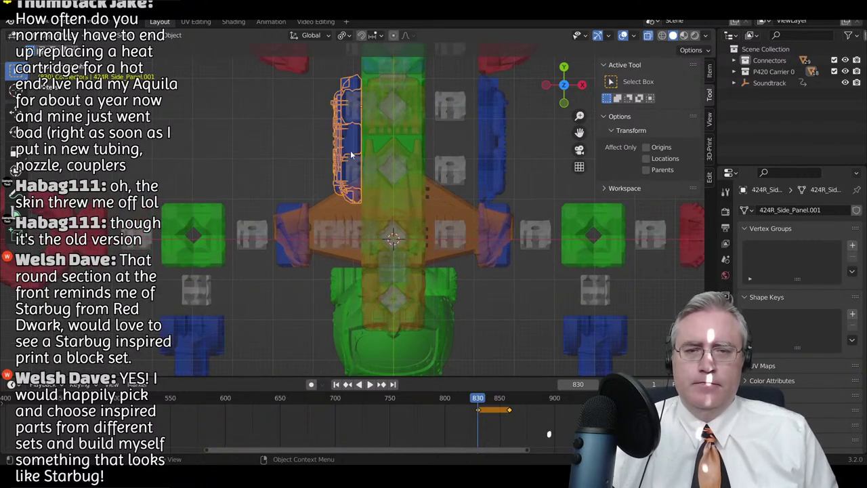
key("g")
key("x")
left_click(349, 168)
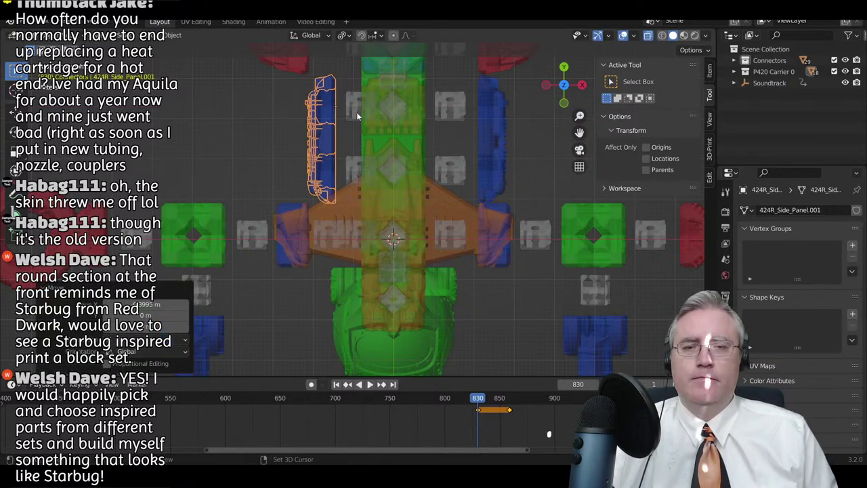
- Add the three hull connectors along the offset side panel to the selection
left_click(353, 111, "shift")
left_click(353, 168, "shift")
middle_click_drag(356, 110, 348, 180, "shift")
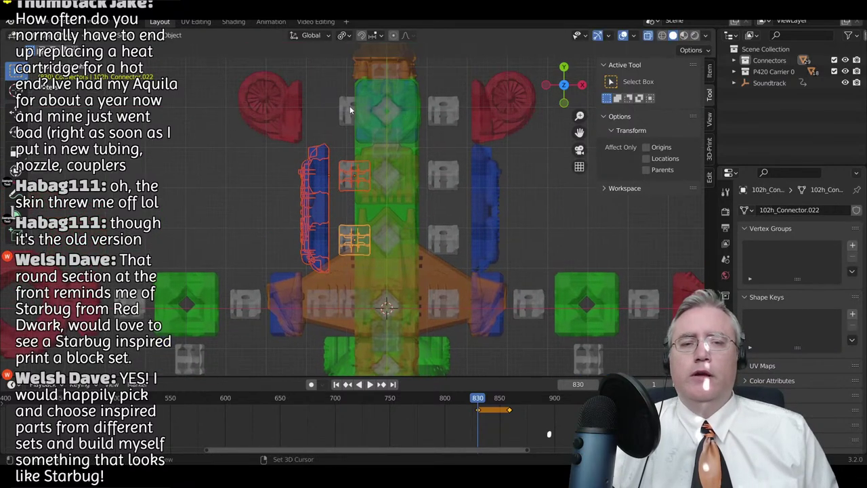
left_click(351, 110, "shift")
scroll(353, 284, "down", 3)
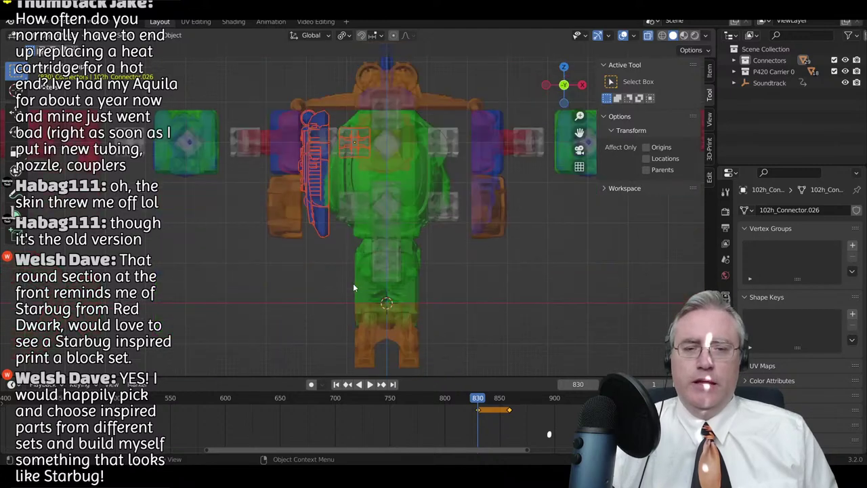
- Turn off the X-ray display and add the lower hull connector to the selection from below the model
mouse_move(351, 282)
middle_mouse_down()
mouse_move(327, 248)
mouse_move(402, 184)
middle_mouse_up()
key("z")
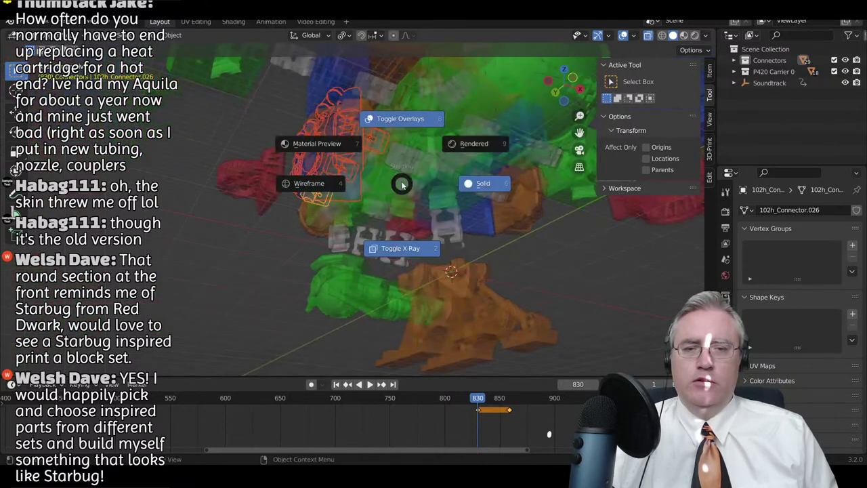
left_click(480, 190)
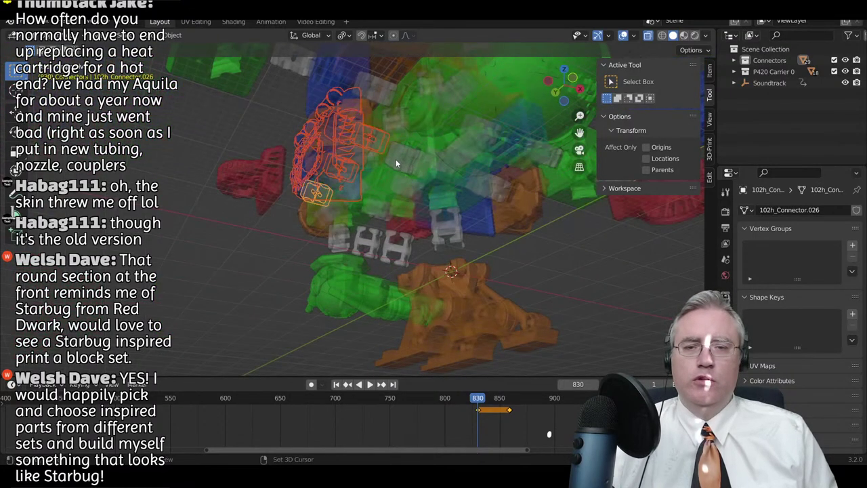
key("z")
left_click(400, 228)
middle_click_drag(400, 228, 367, 172)
left_click(409, 175)
- Offset the side panel and its selected connectors outward along X away from the hull
key("g")
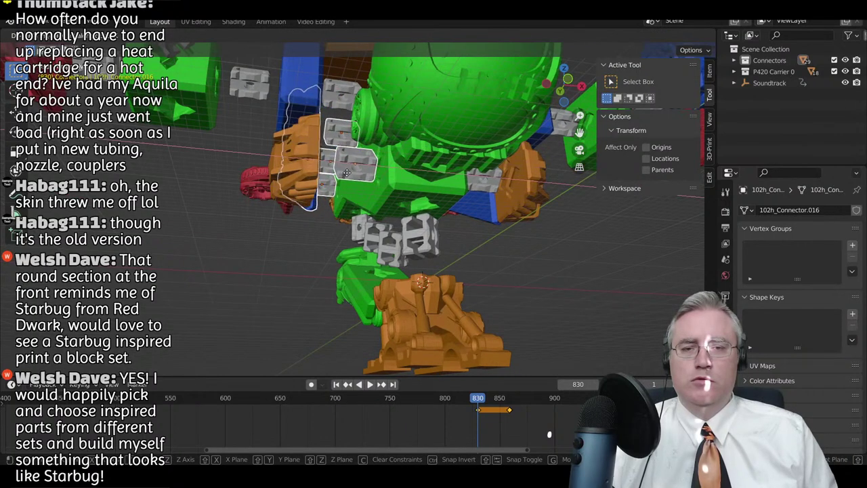
left_click(345, 174)
middle_click_drag(345, 173, 315, 237)
key("g")
key("x")
middle_click_drag(296, 238, 314, 234)
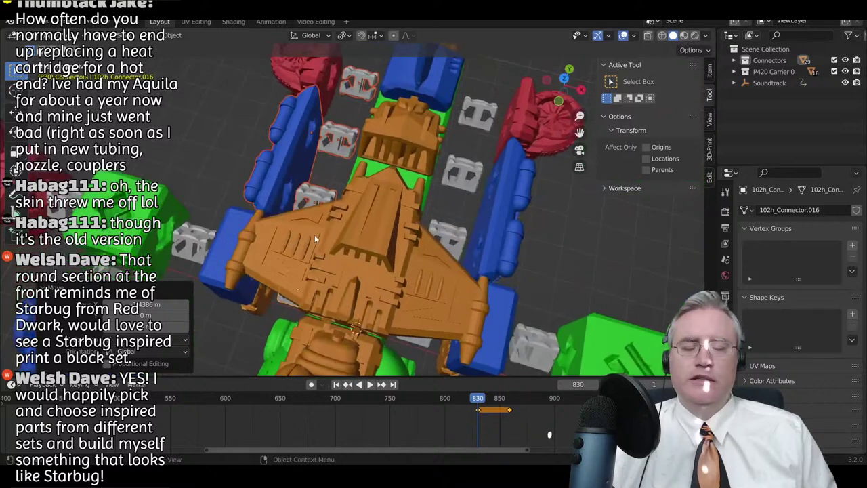
- Select every object in the scene and insert a keyframe for all of them at frame 830
scroll(346, 232, "down", 3)
key("a")
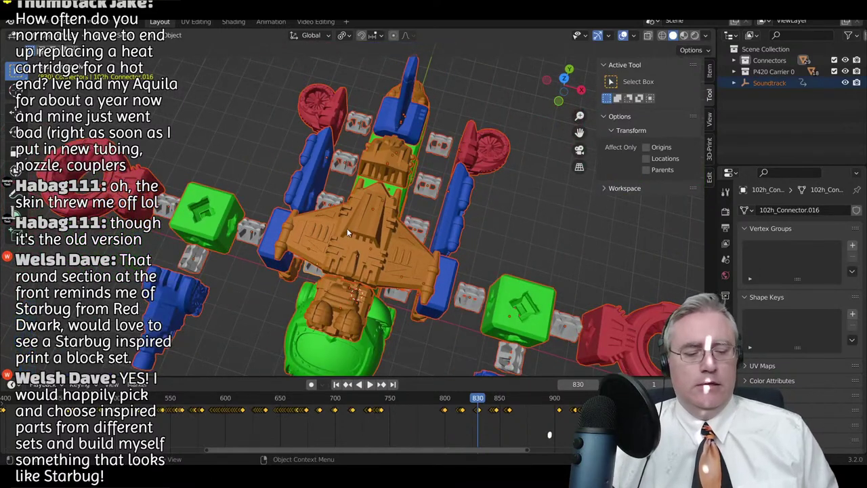
key("i")
left_click(347, 228)
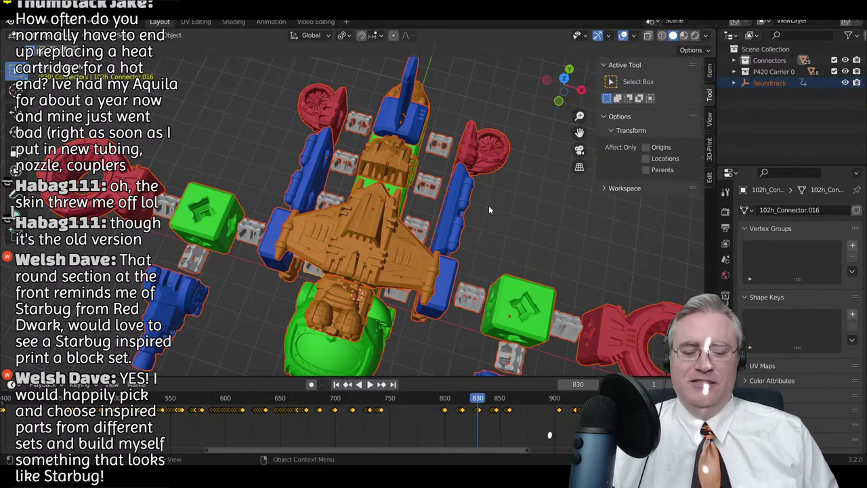
- Select the orange stand, the green underside parts and their connectors, and try to move them together along X
key("KP_1")
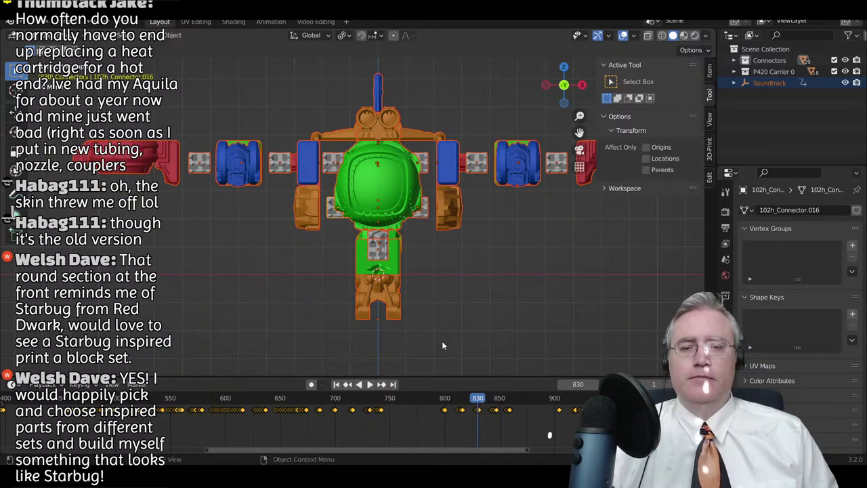
middle_click_drag(437, 272, 346, 264)
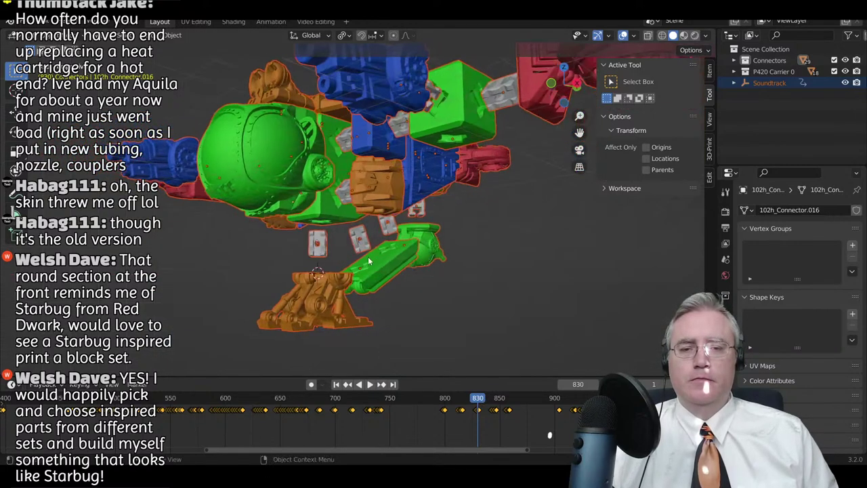
key("KP_1")
key("KP_3")
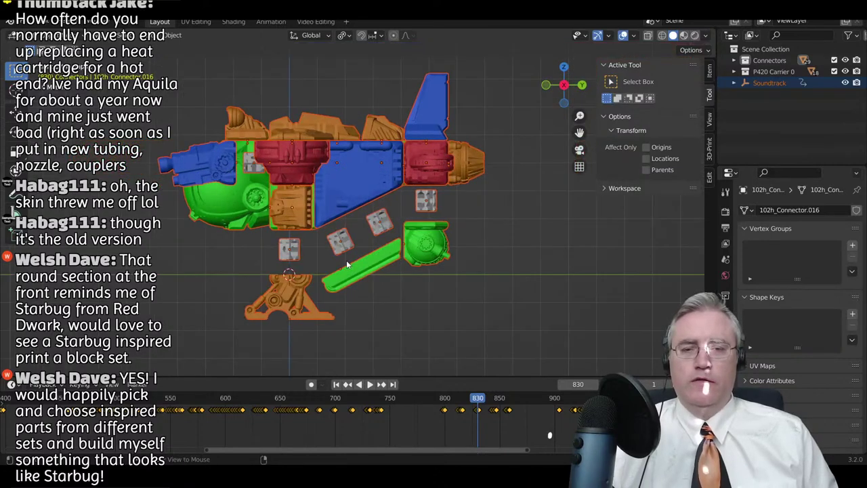
key("alt+a")
key("c")
mouse_move(267, 278)
left_mouse_down()
mouse_move(422, 236)
mouse_move(426, 209)
mouse_move(407, 262)
left_mouse_up()
key("Escape")
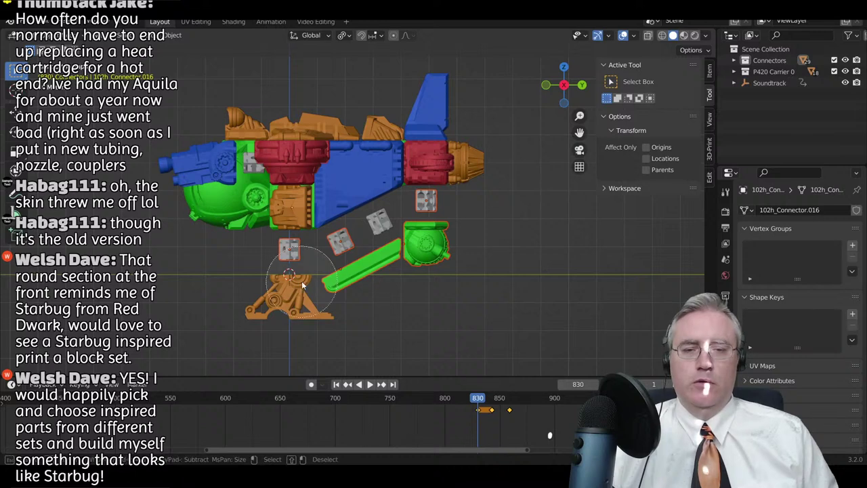
key("KP_1")
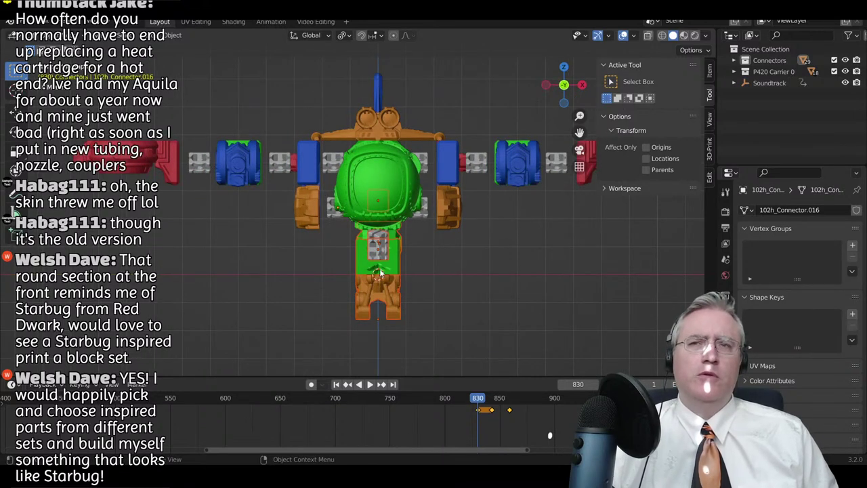
key("g")
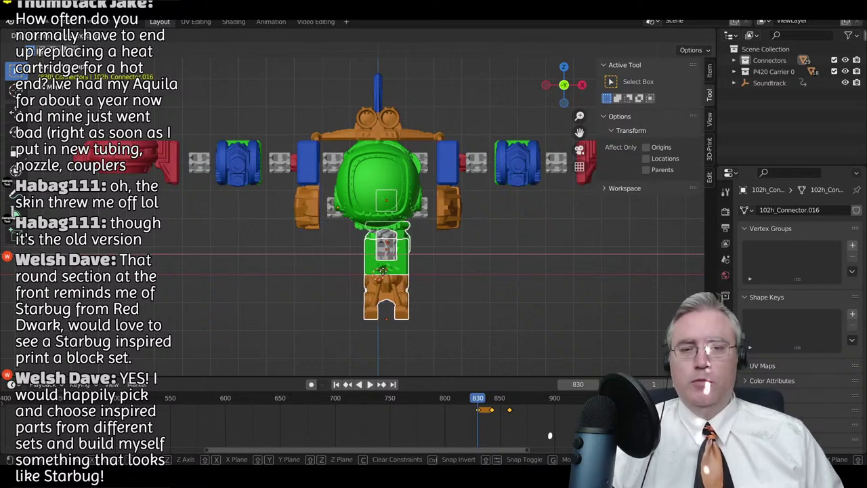
left_click(383, 271)
- Deselect the lower connectors and offset the orange stand and green underside parts sideways along negative X
key("KP_3")
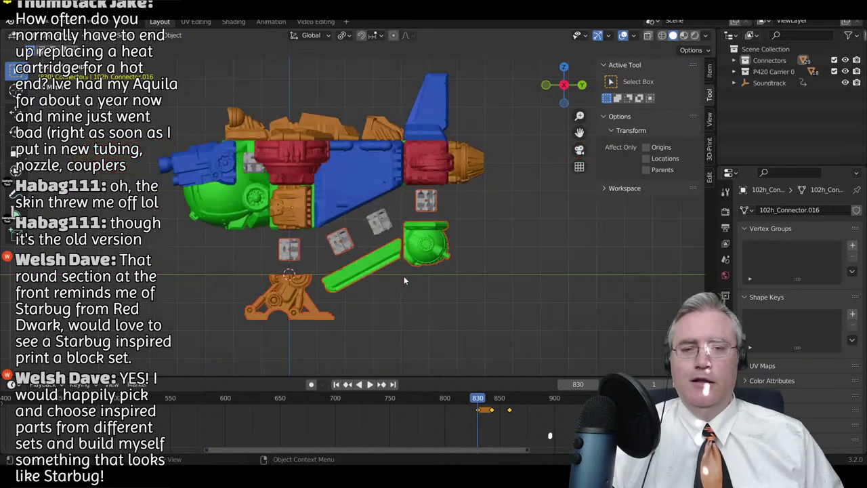
key("c")
mouse_move(283, 302)
left_mouse_down()
mouse_move(336, 299)
mouse_move(463, 262)
left_mouse_up()
key("Escape")
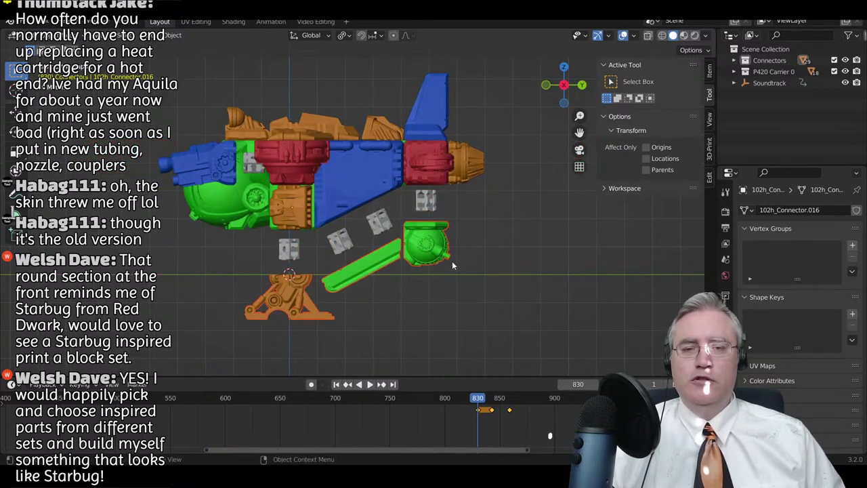
key("KP_1")
key("g")
left_click(282, 304)
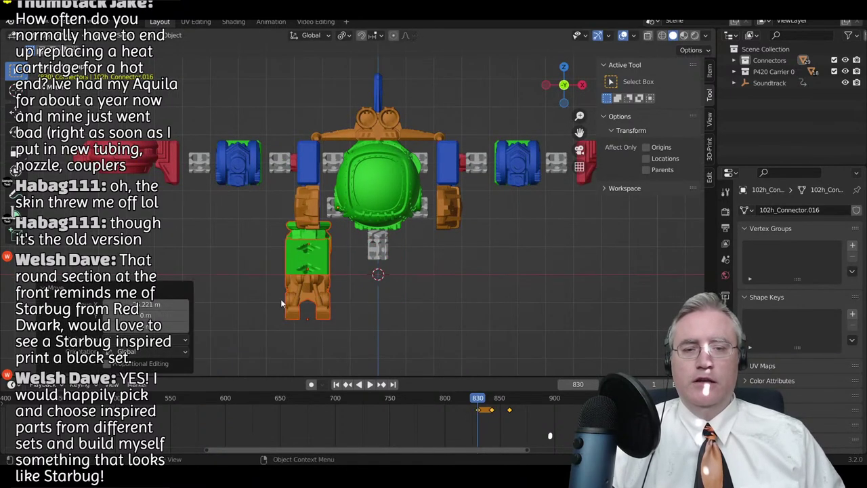
- Select only the lower connectors and offset them along positive X at frame 830, beneath the side panel
key("KP_3")
key("c")
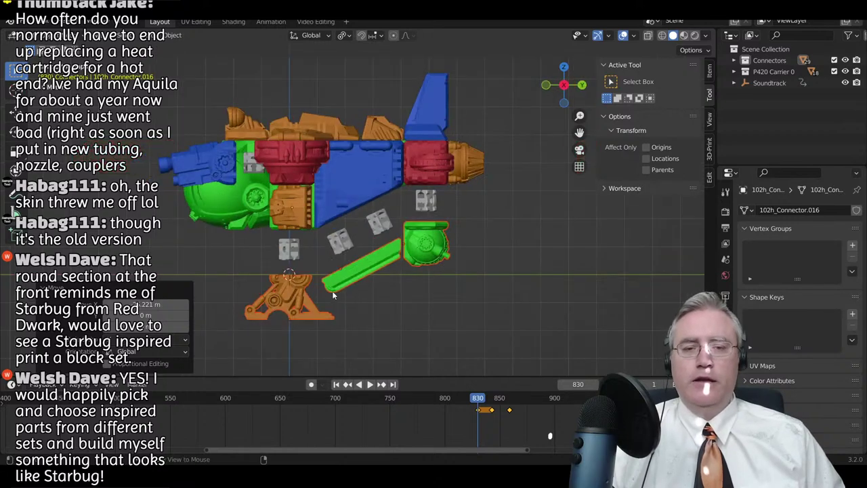
left_click_drag(280, 252, 420, 201)
key("Escape")
key("Right")
key("KP_1")
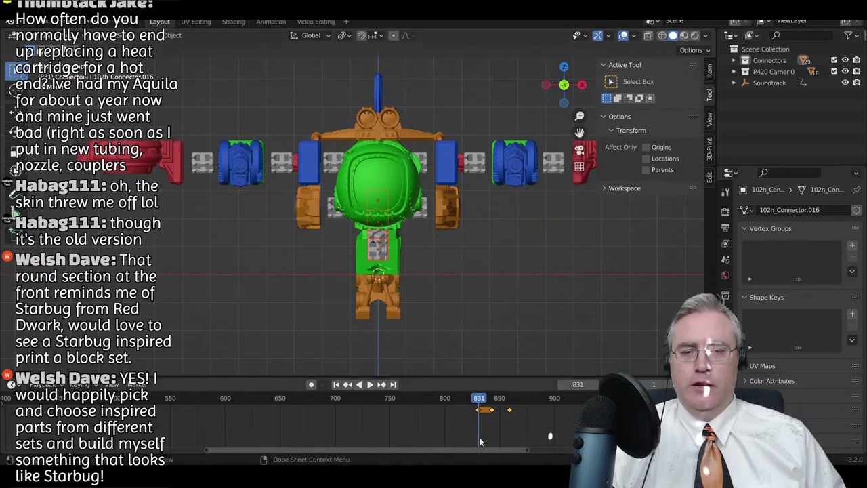
left_click(348, 384)
key("g")
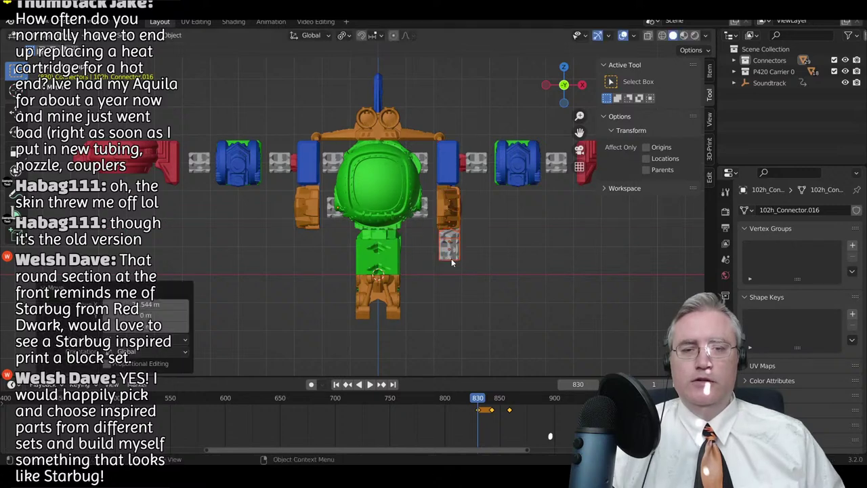
left_click(451, 258)
- Select the orange stand and green underside parts and offset them along negative X, opposite their connectors
left_click_drag(415, 319, 346, 237)
key("g")
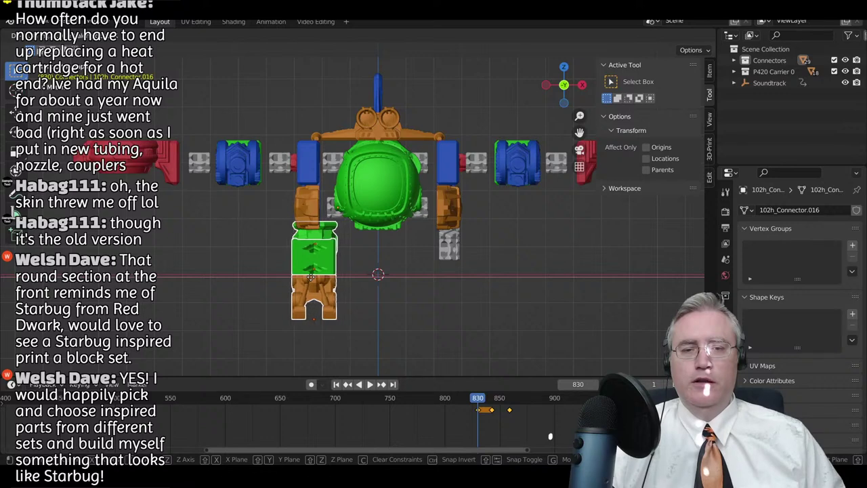
left_click(306, 279)
- Select all objects and insert a Location & Rotation keyframe at frame 830
key("a")
key("i")
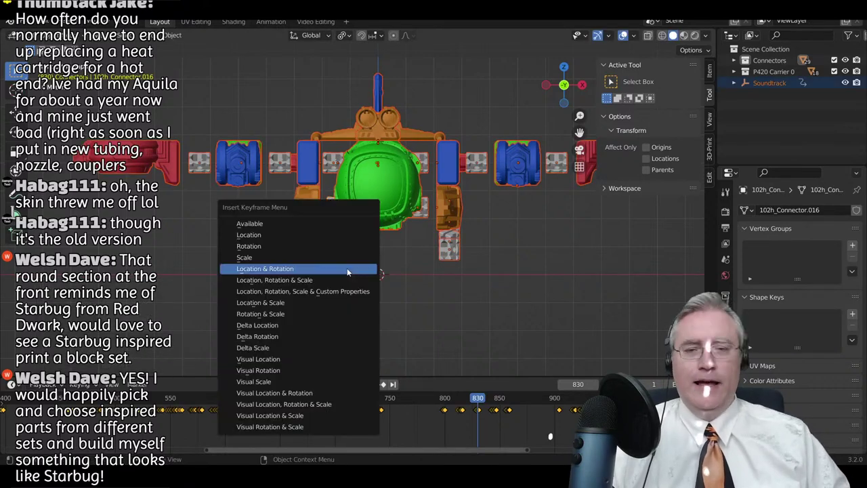
left_click(328, 270)
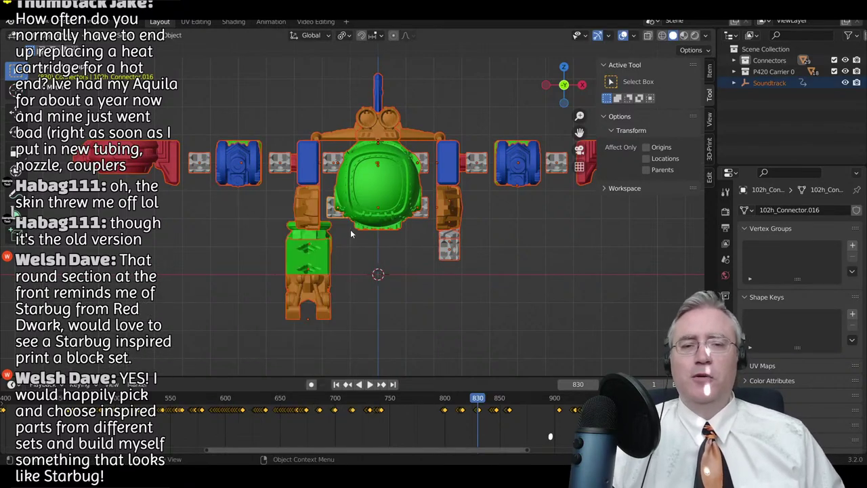
- Select the green round cockpit from above and turn on X-ray display in solid shading
key("KP_7")
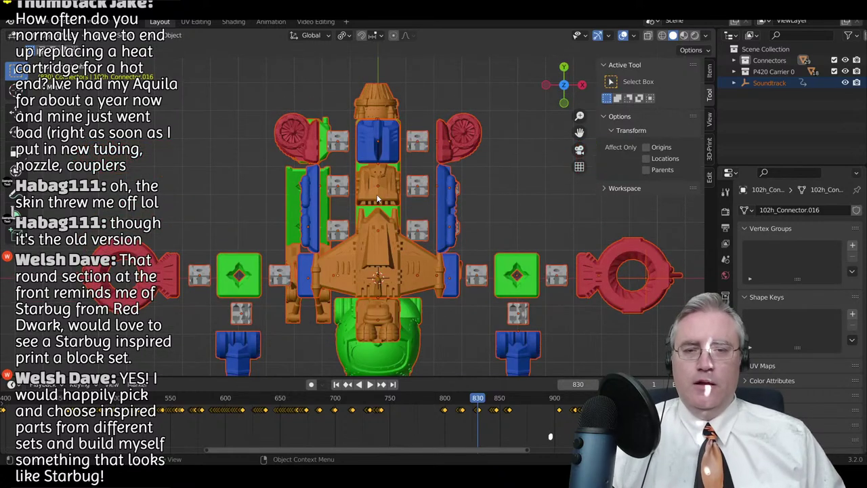
scroll(392, 278, "down", 2)
key("z")
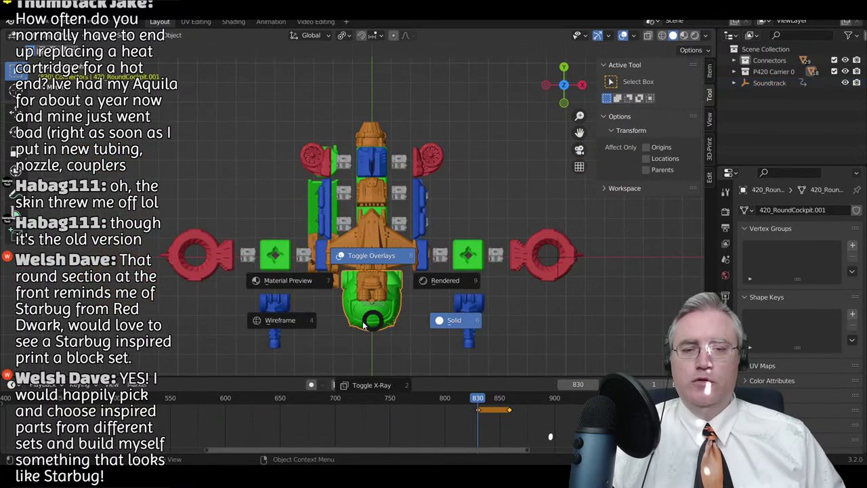
left_click(295, 324)
left_click(377, 328)
key("z")
left_click(449, 342)
key("z")
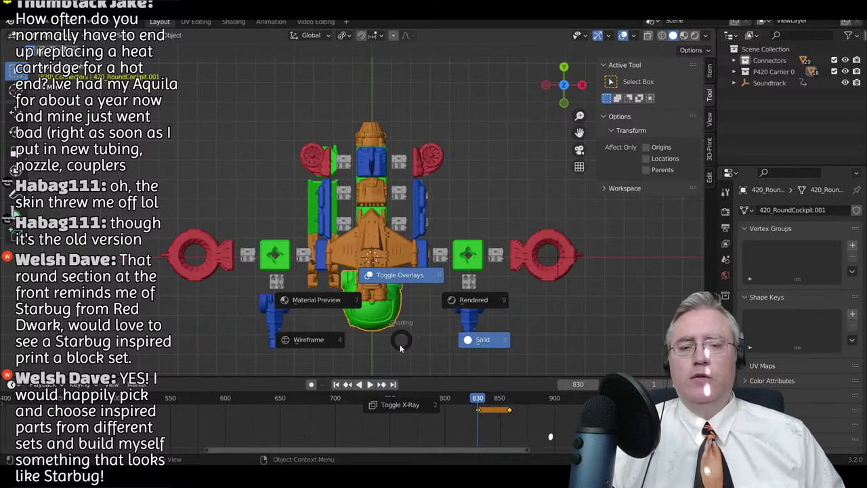
left_click(393, 400)
scroll(377, 302, "up", 4)
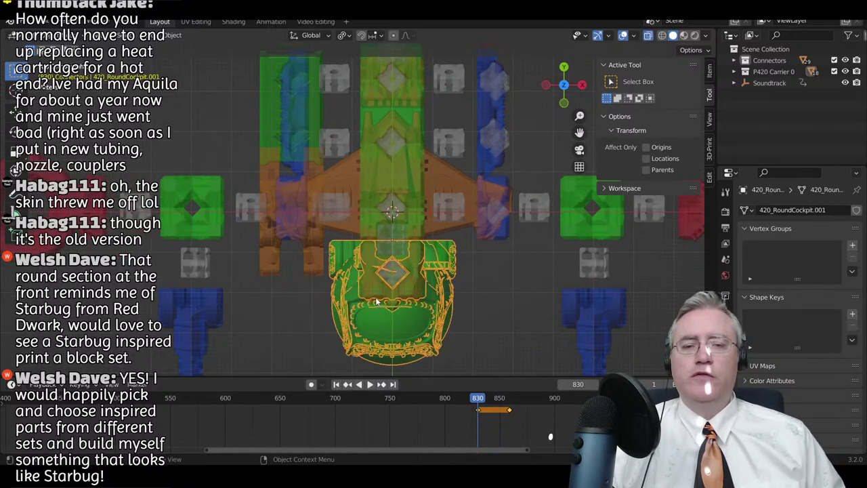
- Add the connector behind the round cockpit to the selection and deselect the rings, guns and gun connectors picked with it
key("KP_3")
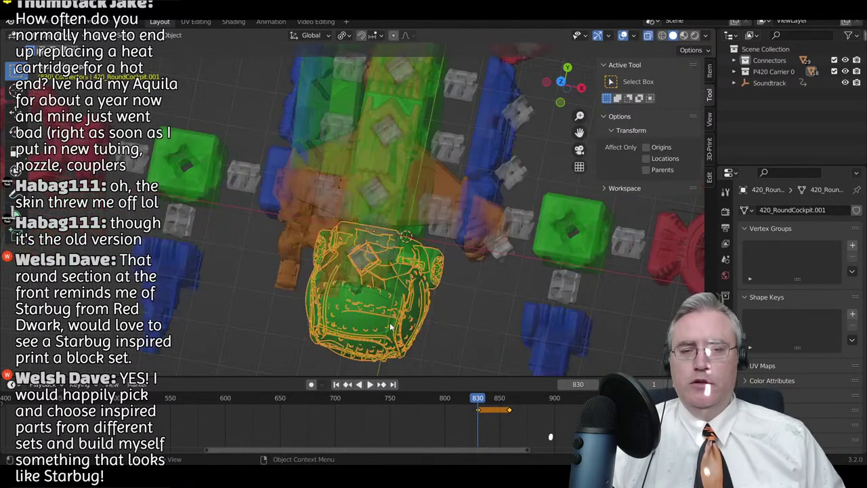
key("alt+a")
key("b")
left_click_drag(314, 233, 247, 135)
middle_click_drag(254, 228, 270, 232)
key("KP_7")
scroll(484, 250, "down", 3)
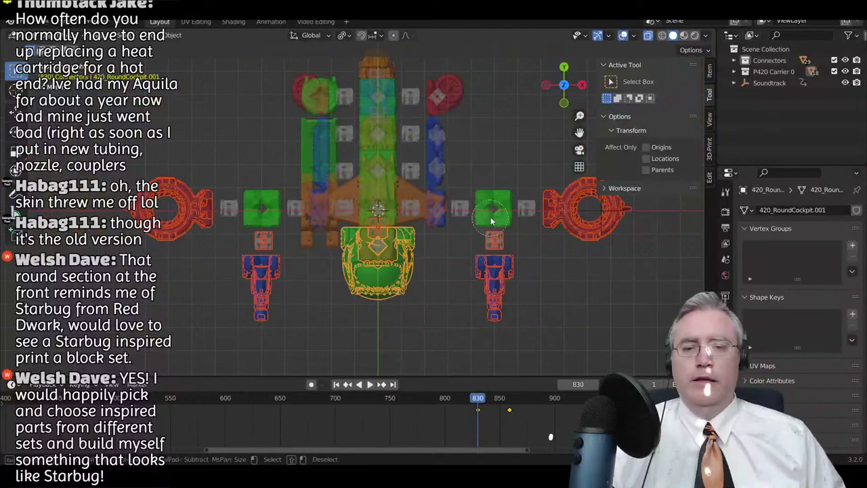
left_click_drag(471, 156, 567, 308, "ctrl")
key("b")
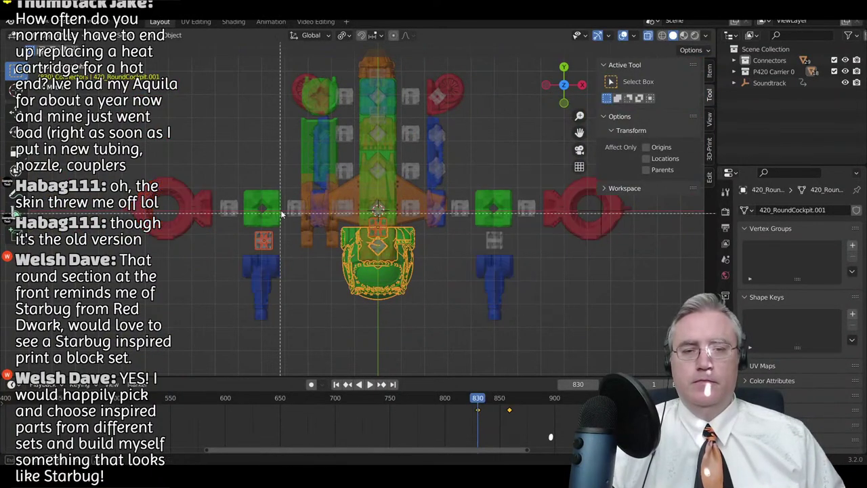
middle_click_drag(281, 213, 220, 262)
scroll(400, 292, "up", 3)
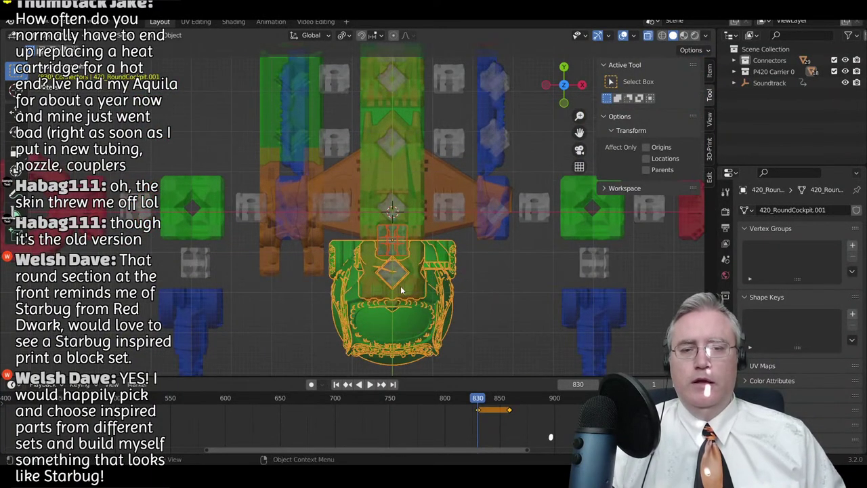
key("z")
left_click(350, 282)
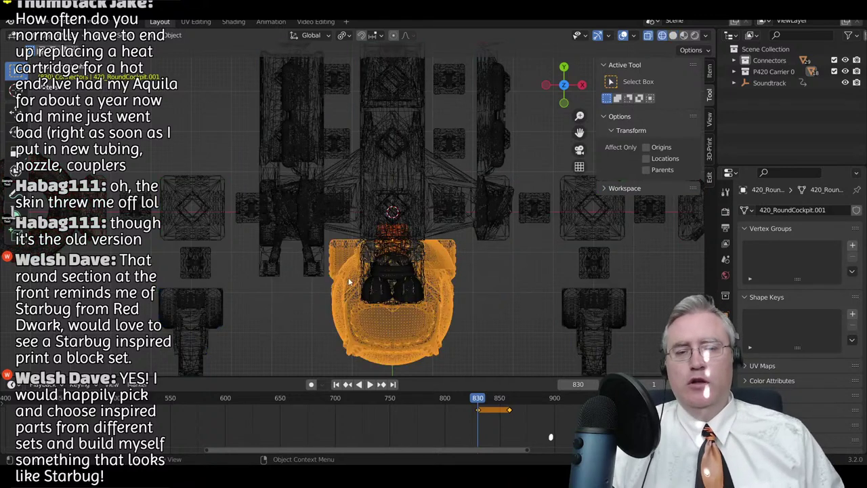
key("z")
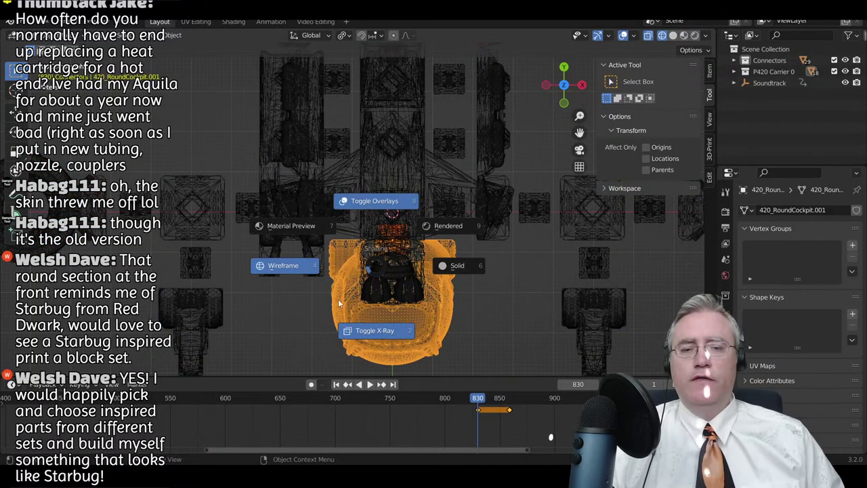
left_click(369, 335)
key("z")
left_click(452, 337)
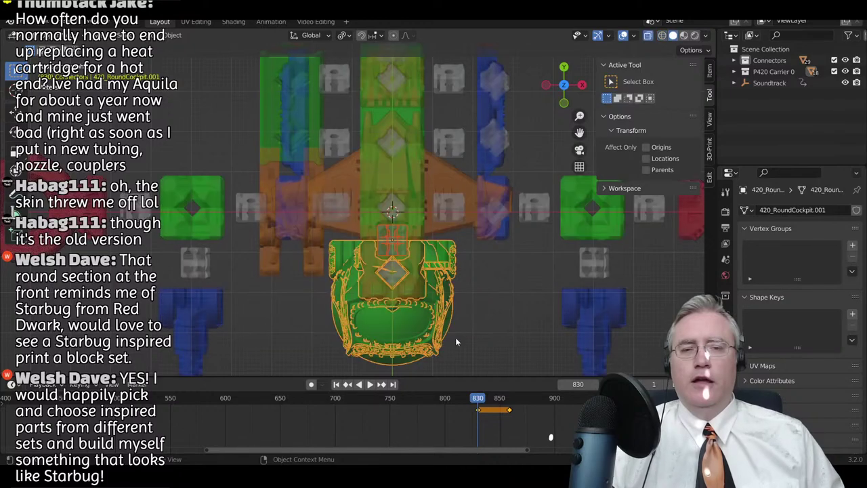
- Turn off the X-ray display and add the top headlights above the cockpit to the selection
key("z")
left_click(400, 341)
mouse_move(400, 341)
middle_mouse_down()
mouse_move(403, 260)
mouse_move(320, 221)
mouse_move(358, 201)
mouse_move(348, 167)
mouse_move(337, 169)
middle_mouse_up()
scroll(339, 235, "down", 4)
left_click(355, 166, "shift")
- Restore solid shading with X-ray and add the connector beneath the top headlights to the selection
scroll(346, 184, "up", 4)
key("z")
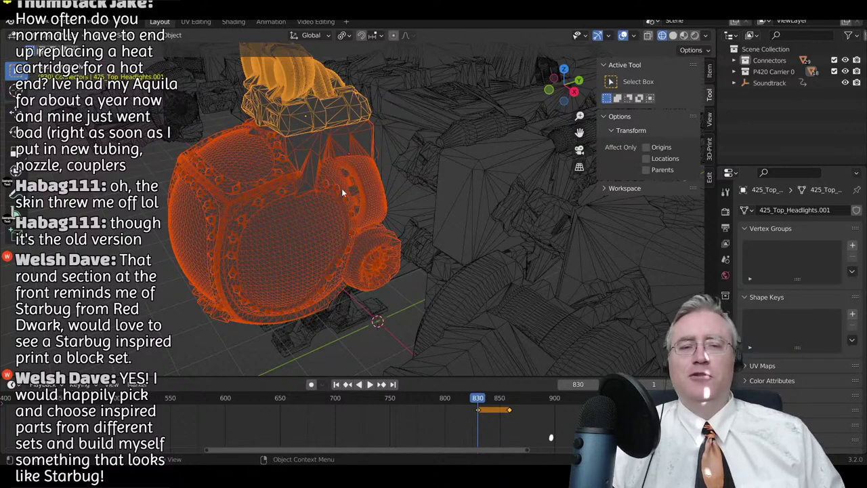
key("z")
key("z")
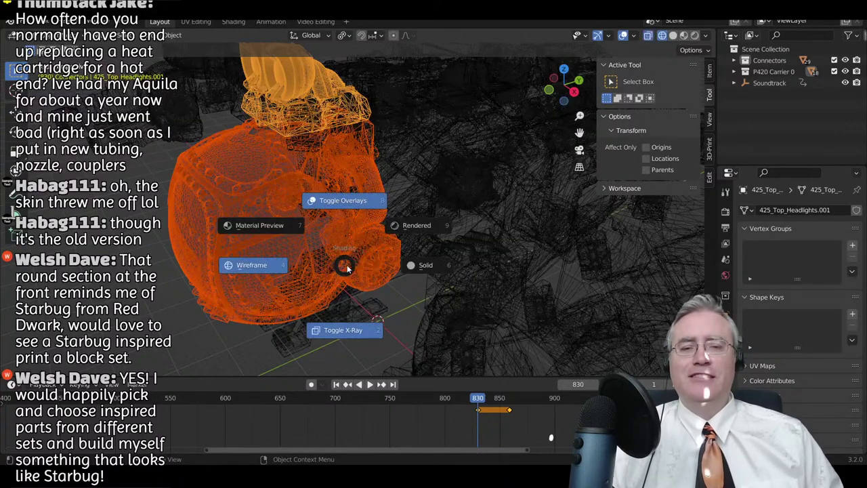
left_click(350, 266)
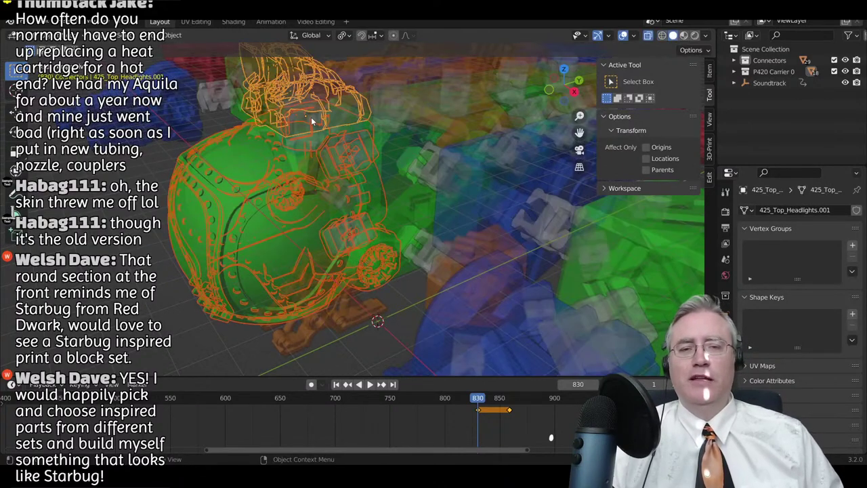
middle_click_drag(312, 121, 277, 149)
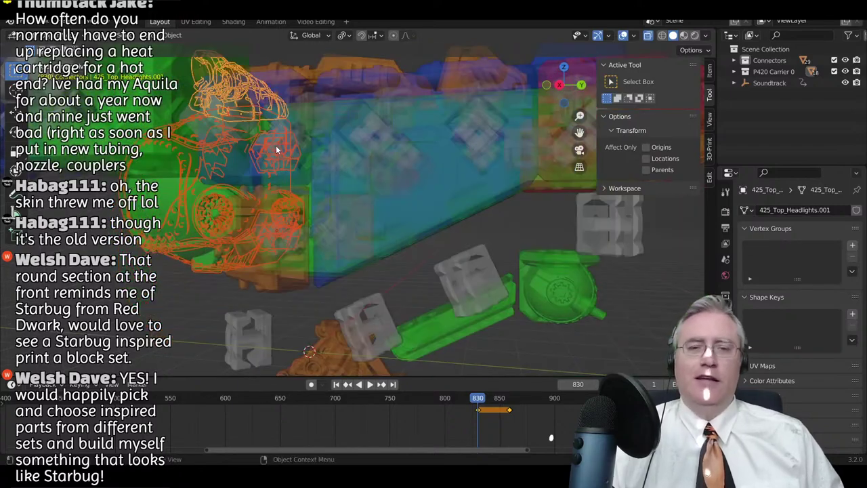
middle_click_drag(223, 124, 259, 119)
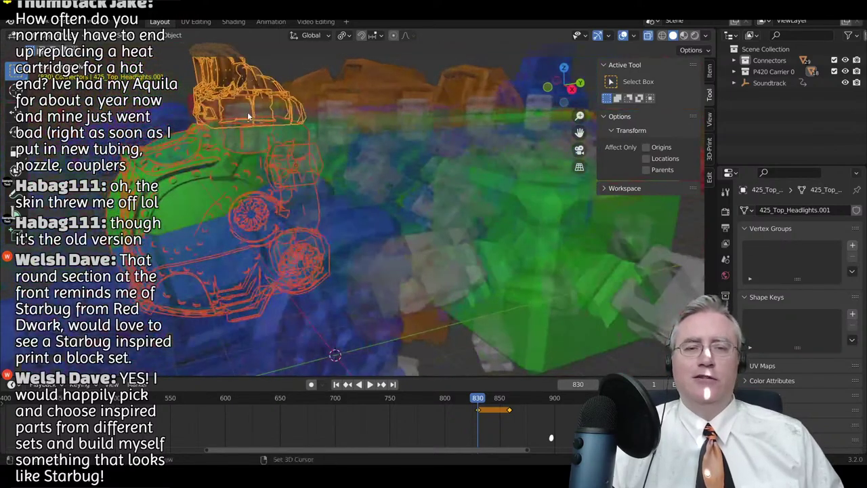
left_click(242, 109)
- Move the selected round cockpit, top headlights and their connectors forward along the Y axis, clear of the body
key("KP_7")
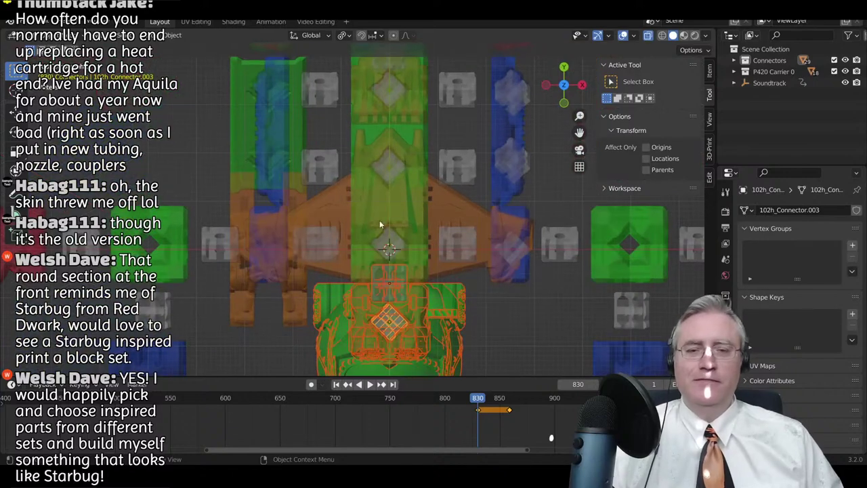
middle_click_drag(359, 256, 327, 190, "shift")
key("g")
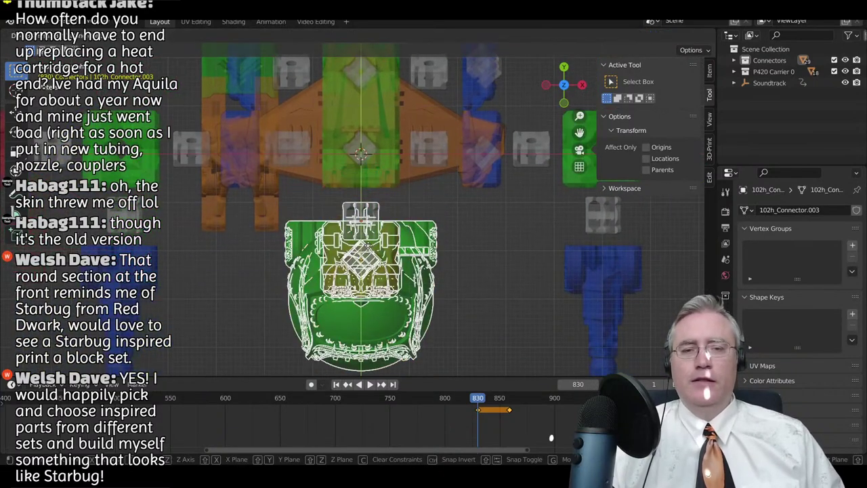
left_click(370, 248)
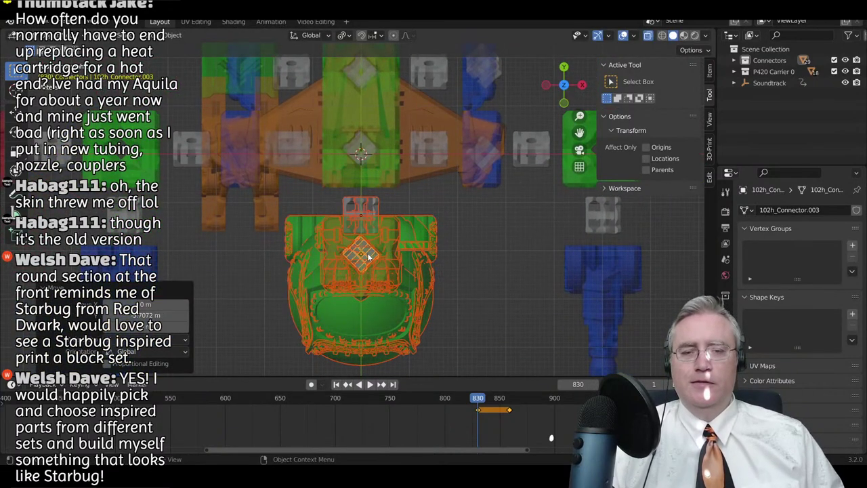
- Deselect the connectors behind the round cockpit and move the cockpit and headlights farther forward along Y
left_click(376, 222)
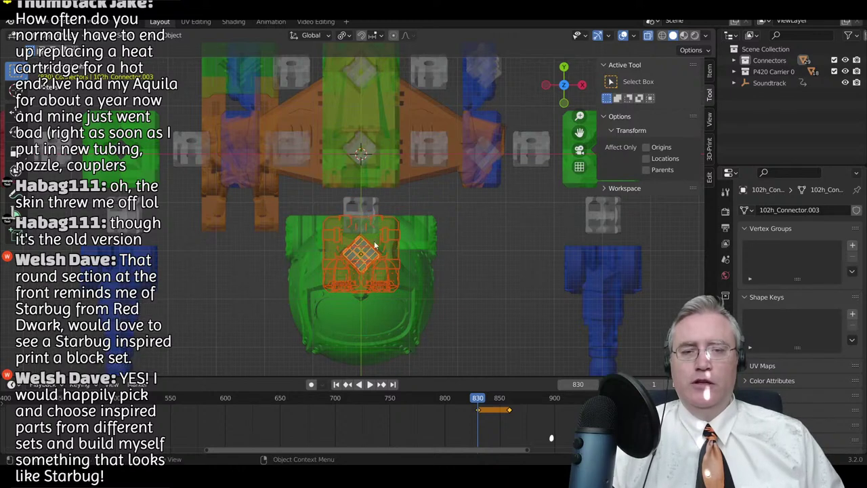
left_click(405, 319)
key("g")
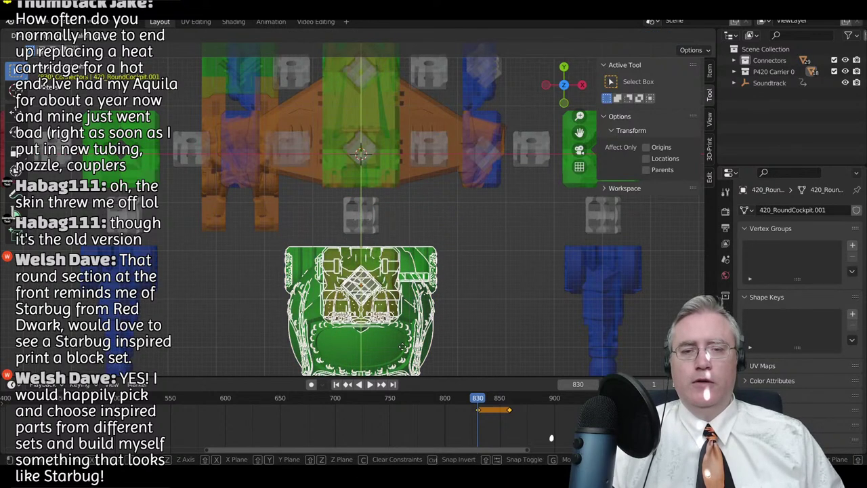
left_click(406, 331)
- Add the connectors behind the cockpit back to the selection and insert Location & Rotation keyframes at frame 830
scroll(408, 331, "down", 1)
middle_click_drag(406, 331, 476, 219)
key("KP_7")
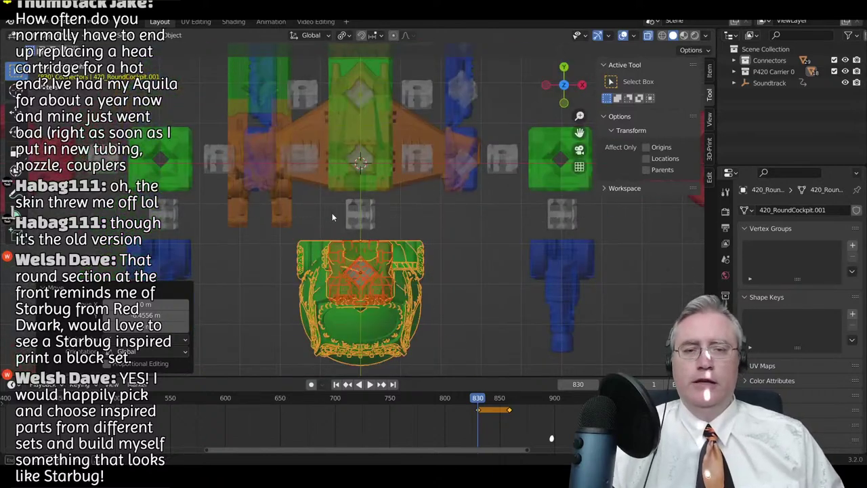
left_click(359, 214, "shift")
key("x")
key("Escape")
key("i")
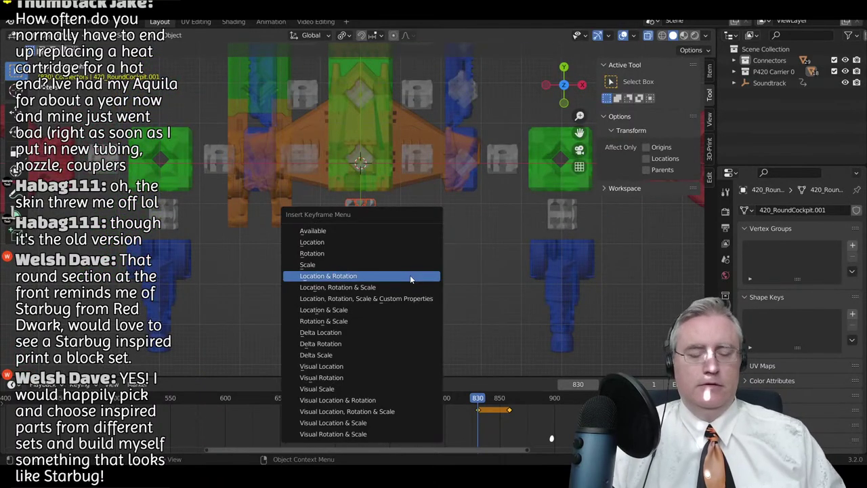
left_click(410, 275)
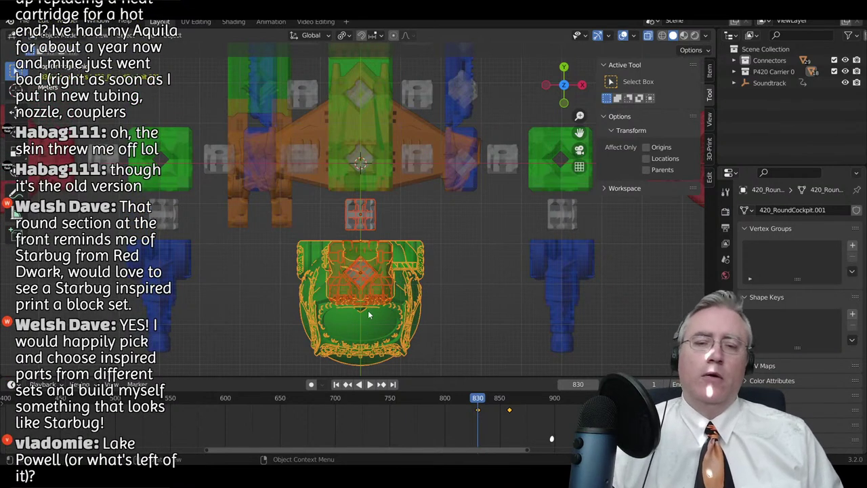
- Select the Soundtrack empty to show its keyframes and set the current frame to 812
key("KP_3")
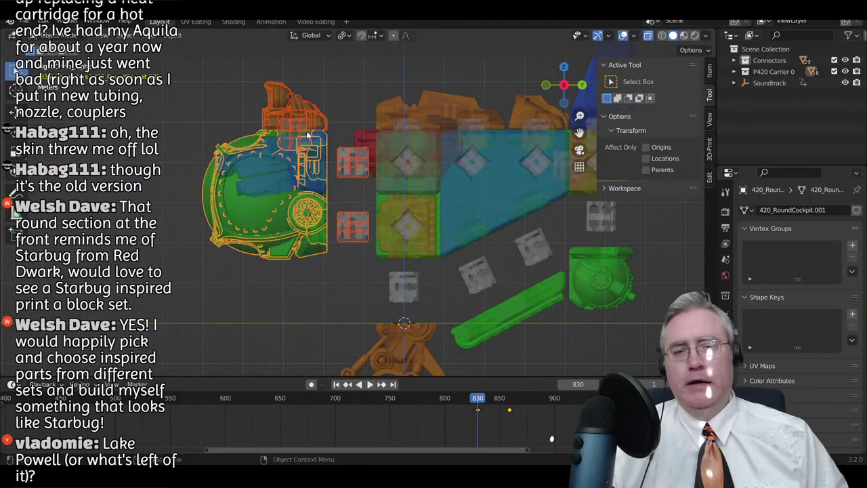
scroll(301, 156, "down", 1)
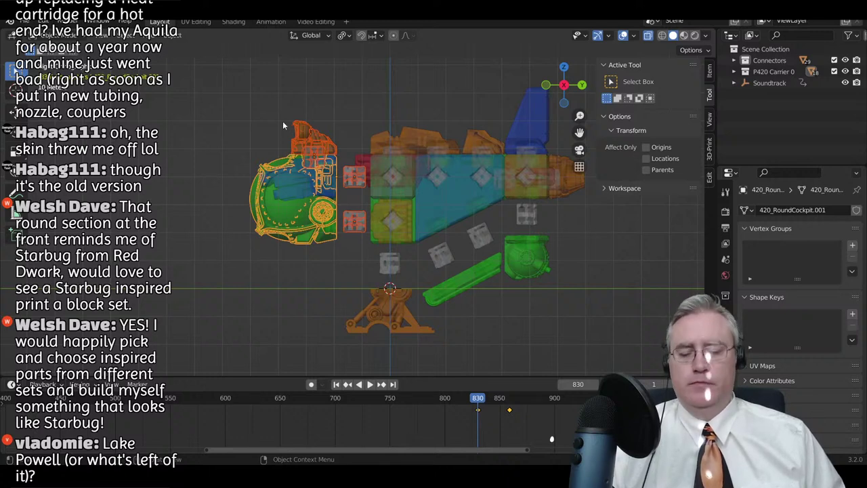
key("KP_1")
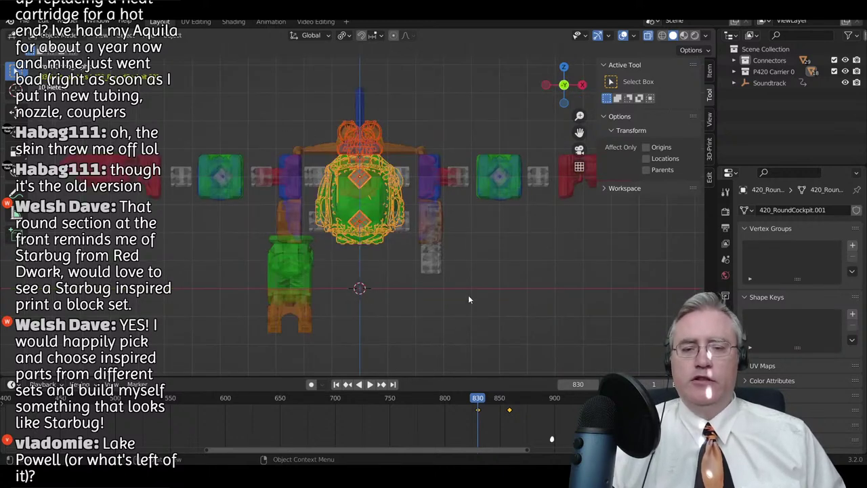
left_click(764, 83)
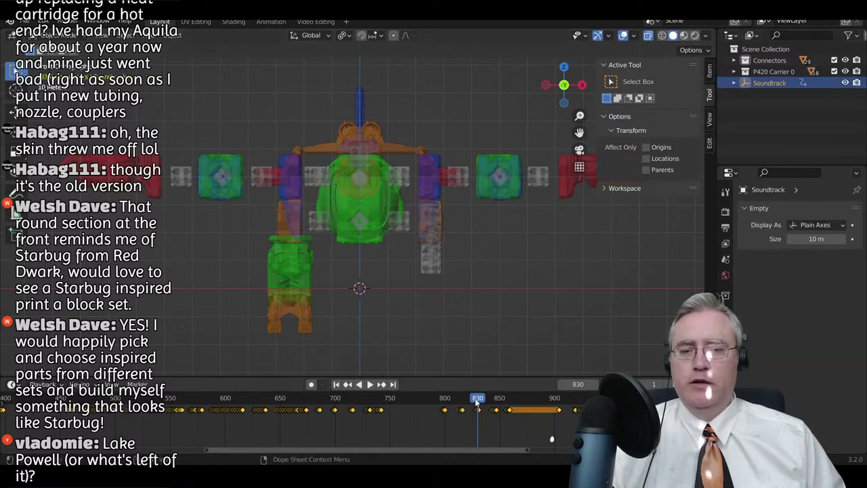
left_click_drag(477, 402, 458, 406)
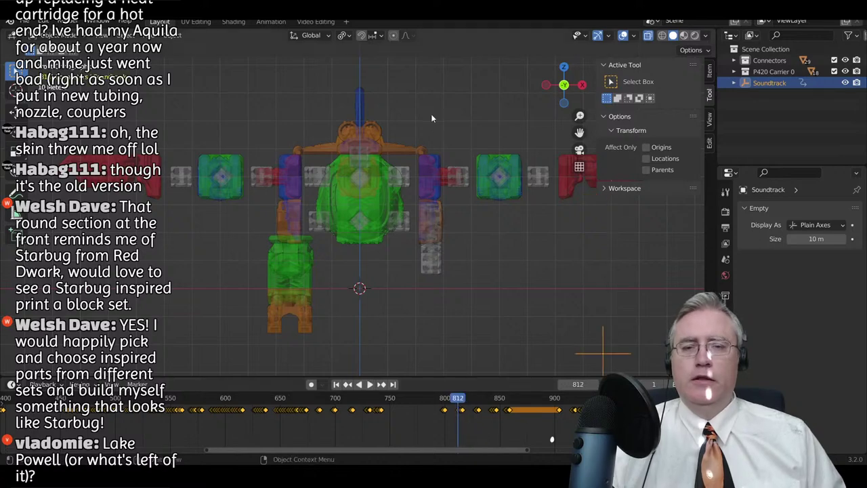
- Select all objects, turn off the X-ray display in solid shading and deselect the central green body
key("a")
middle_click_drag(388, 278, 383, 267)
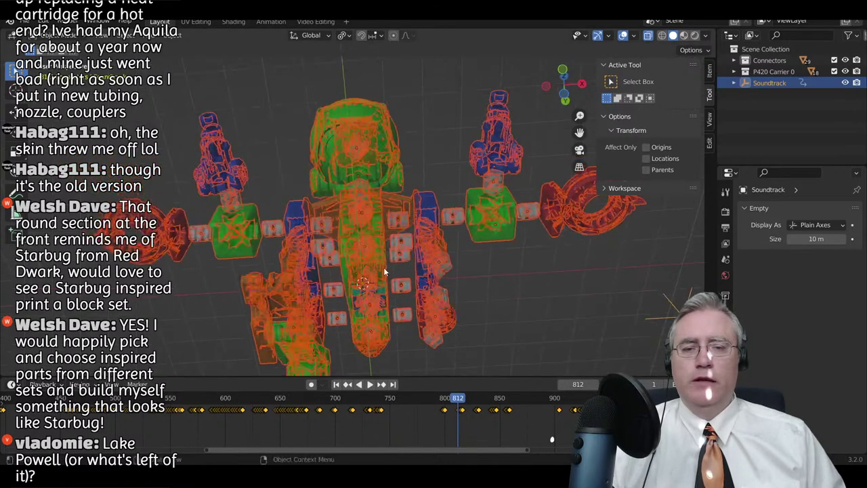
key("z")
left_click(473, 268)
key("z")
left_click(435, 344)
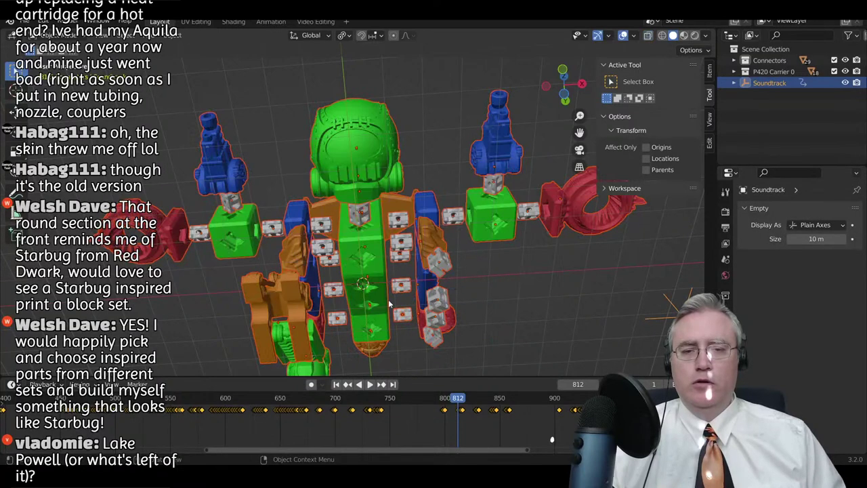
key("c")
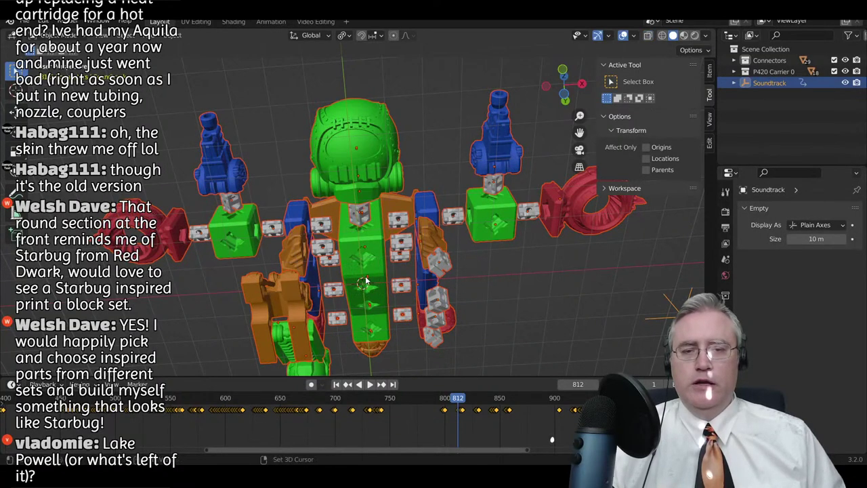
left_click(366, 280, "shift")
middle_click_drag(366, 281, 530, 276)
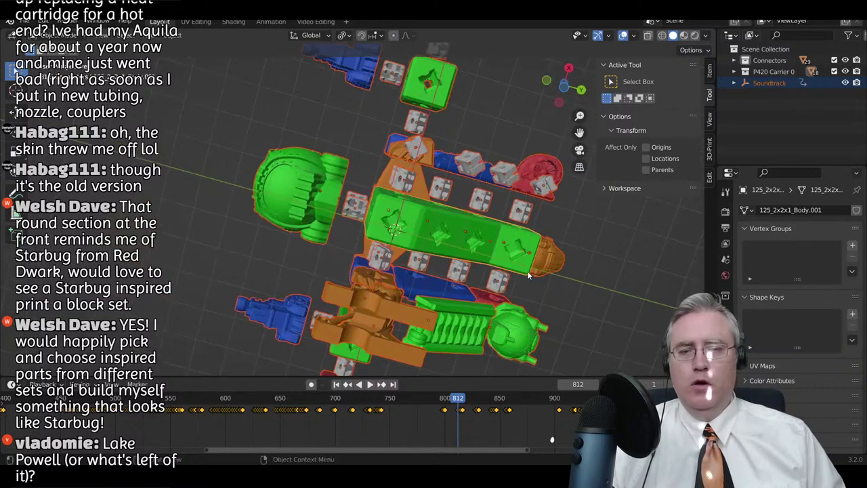
- Select the orange jet engine, go to frame 830 and move the engine backward along Y, away from the body
left_click(542, 257)
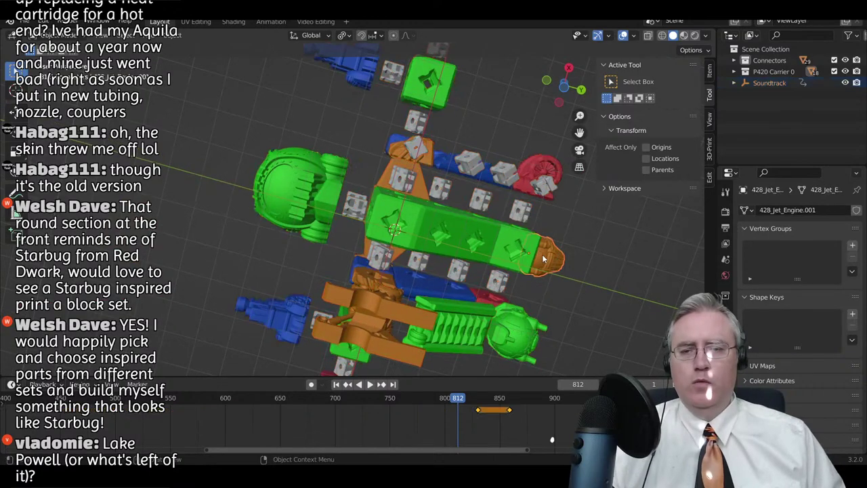
left_click(382, 384)
key("KP_7")
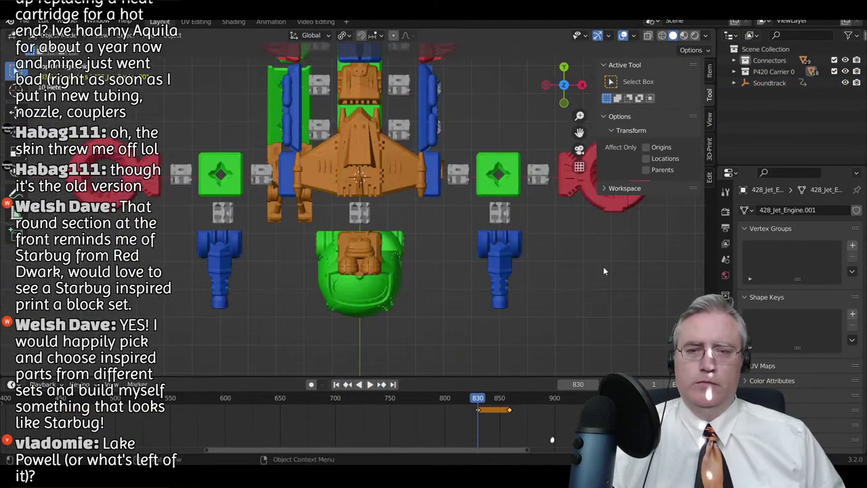
middle_click_drag(344, 140, 350, 319, "shift")
key("g")
key("y")
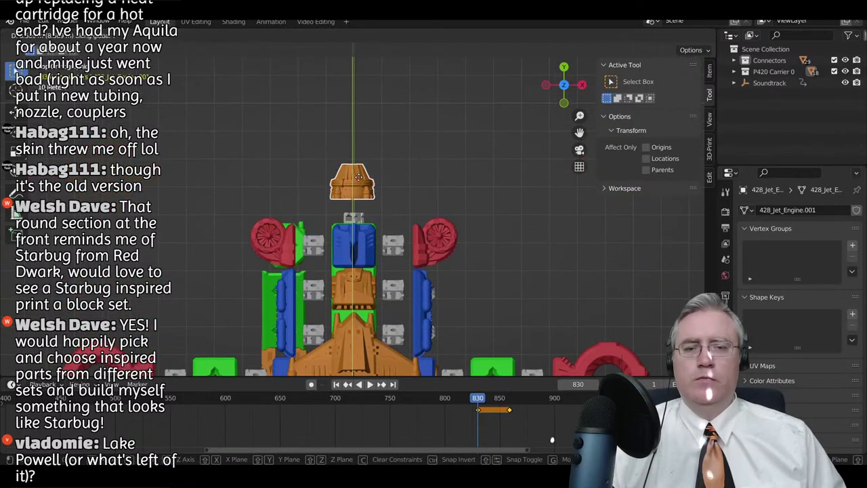
left_click(359, 185)
- Add the jet engine's connector to the selection, move both about 6.8 m along Y and insert Location & Rotation keyframes
left_click(358, 224)
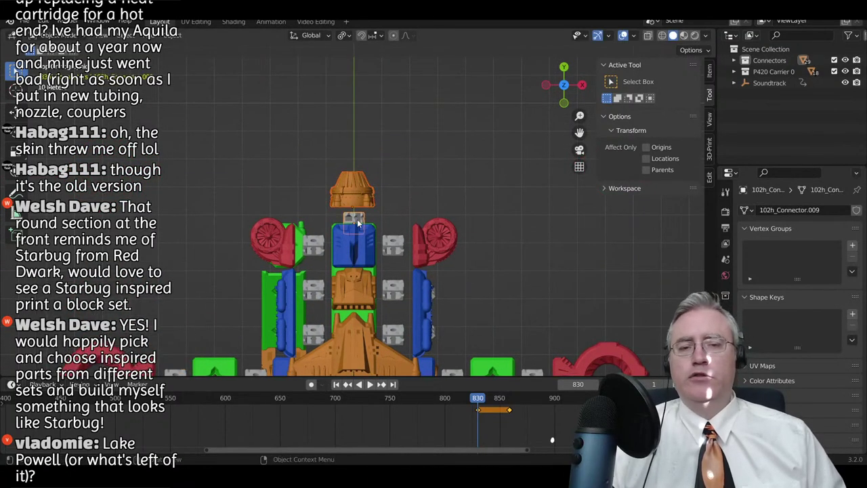
key("g")
key("y")
left_click(360, 205)
key("i")
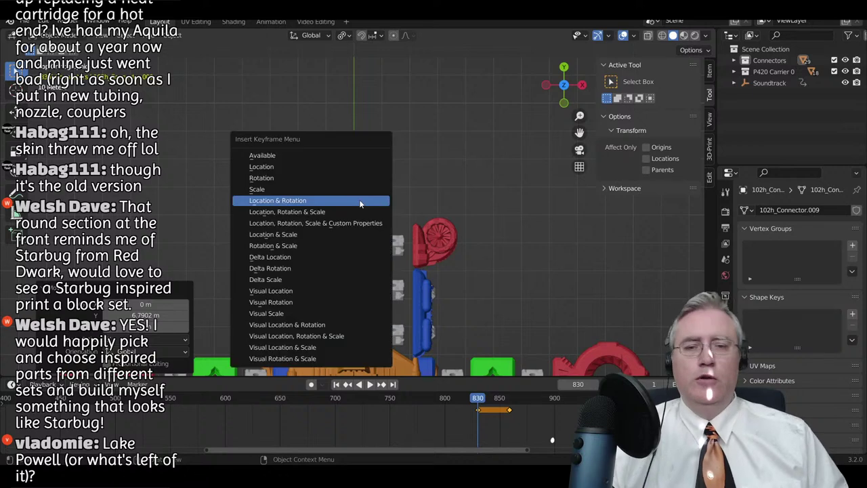
left_click(360, 201)
scroll(372, 264, "down", 5)
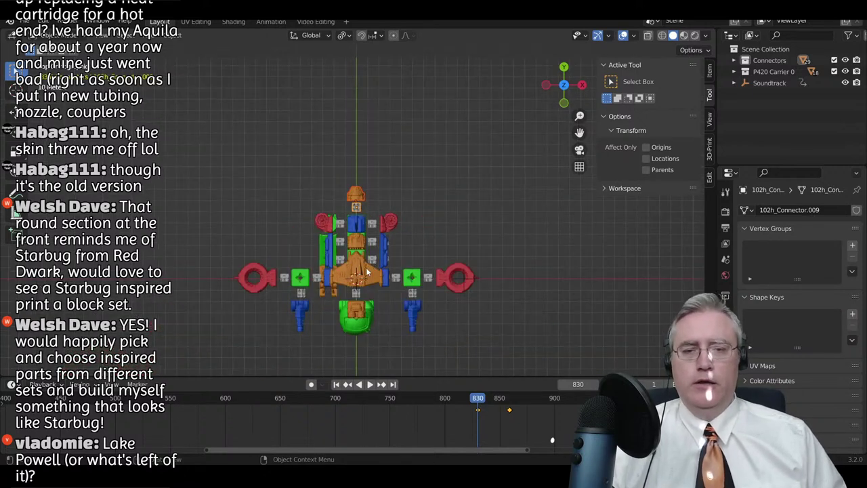
scroll(367, 271, "up", 4)
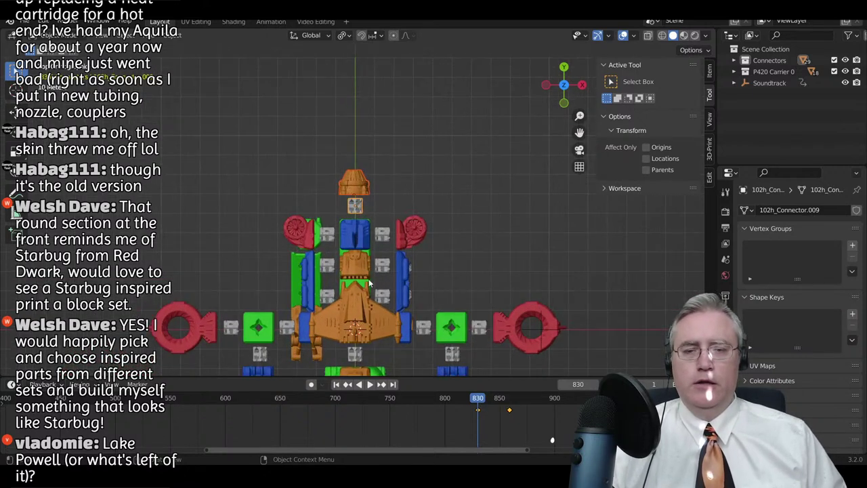
- Set the current frame to 813 using the Soundtrack keyframes and select everything except the central green body and Soundtrack
left_click(760, 83)
left_click_drag(479, 398, 460, 401)
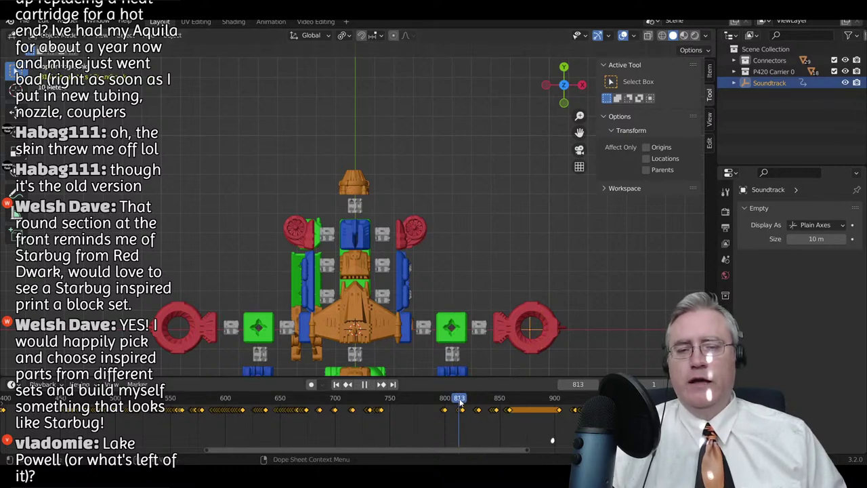
middle_click_drag(383, 331, 336, 201)
key("a")
left_click(304, 240, "shift")
scroll(396, 267, "up", 4)
key("KP_1")
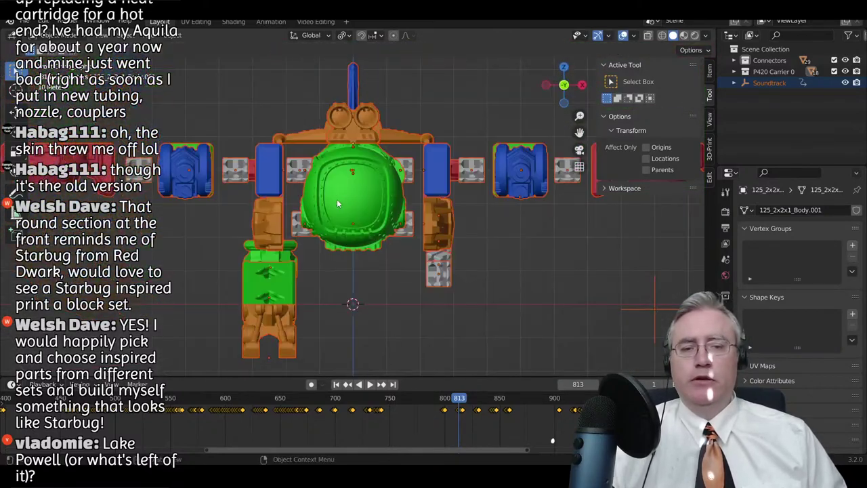
scroll(337, 199, "down", 3)
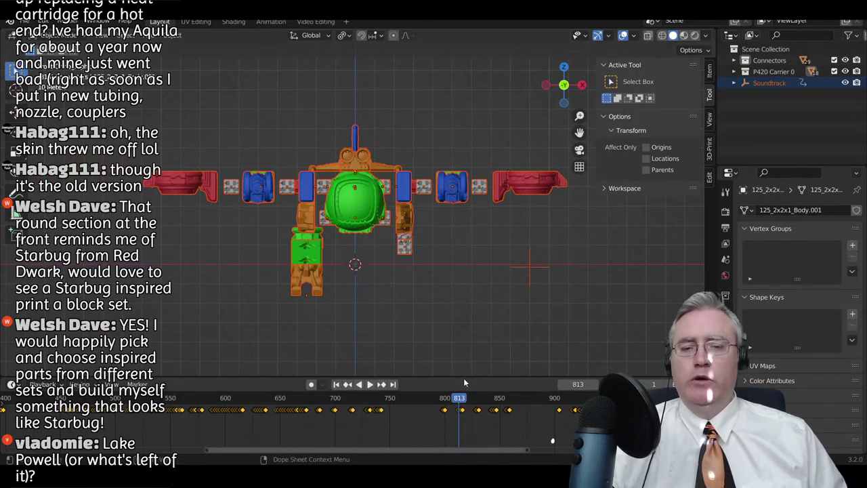
left_click(532, 273)
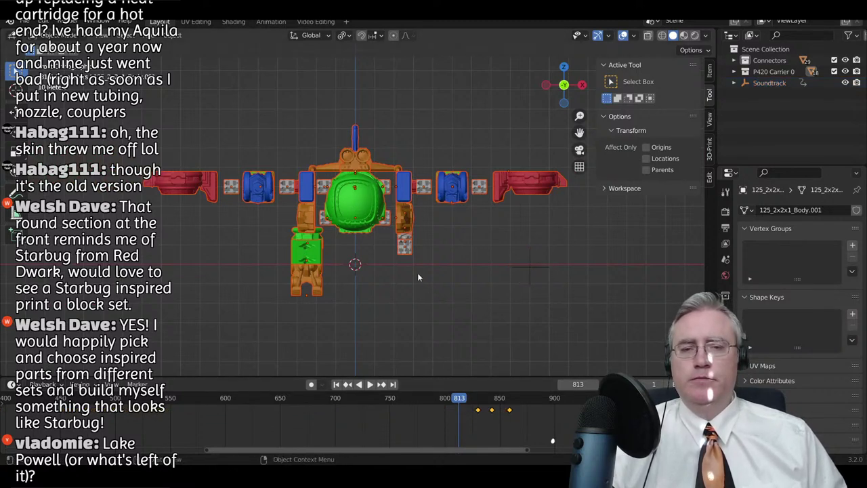
- Move the selected parts straight up along Z, high above the central body, and insert Location & Rotation keyframes at frame 813
key("g")
key("z")
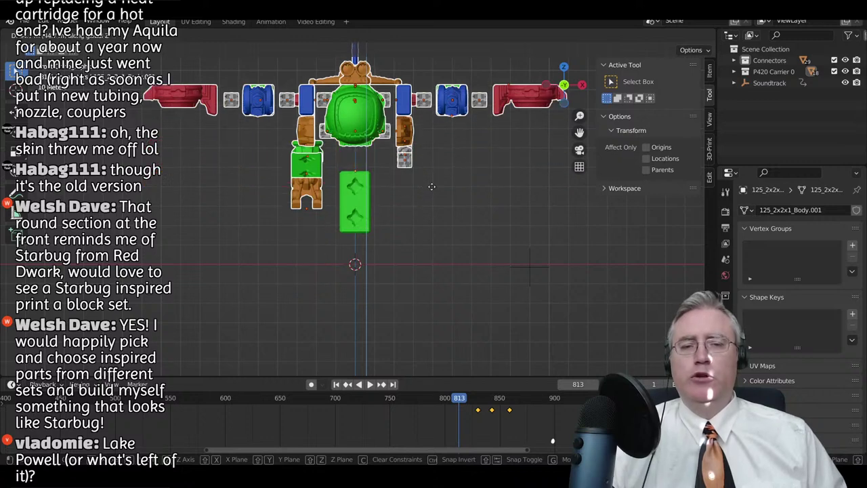
scroll(432, 186, "down", 4)
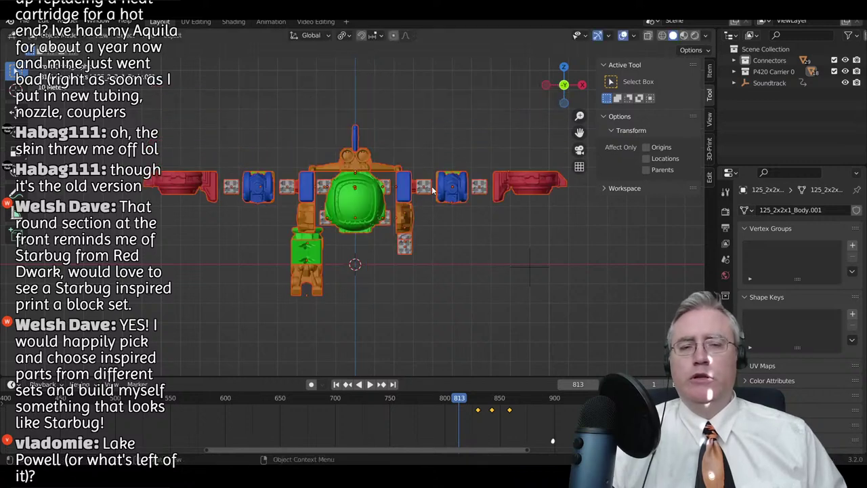
left_click(411, 118)
middle_click_drag(418, 103, 406, 211, "shift")
scroll(400, 215, "down", 2)
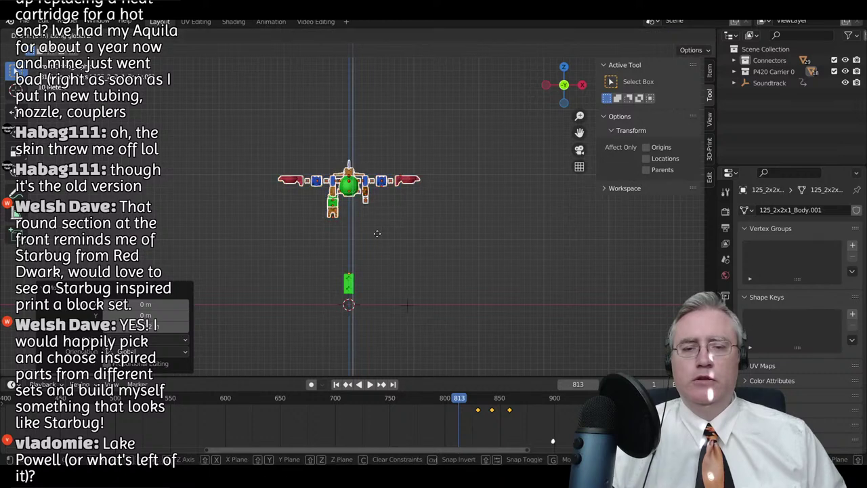
left_click(393, 144)
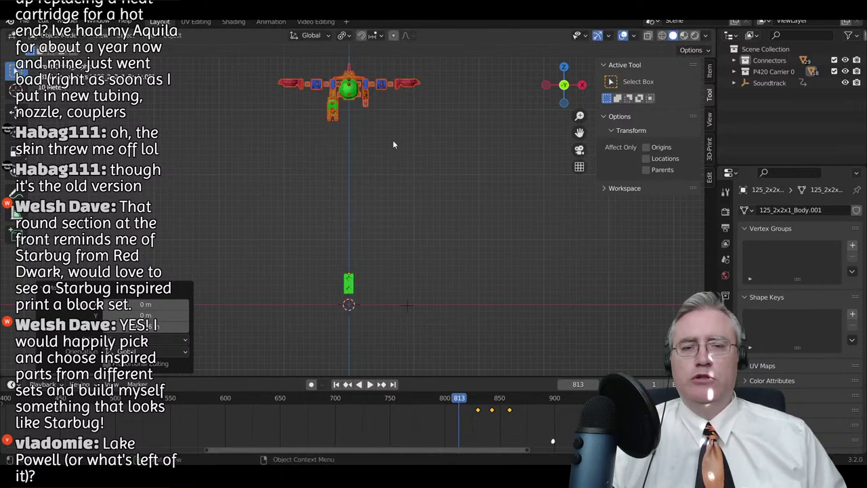
key("i")
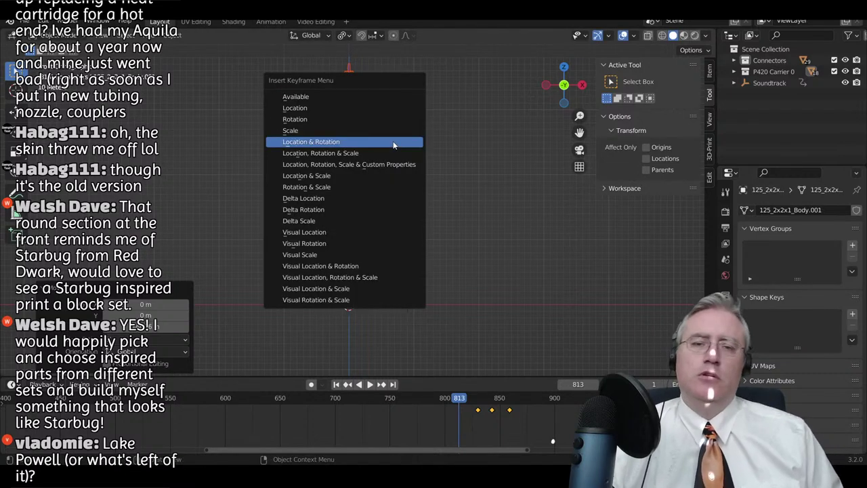
left_click(393, 142)
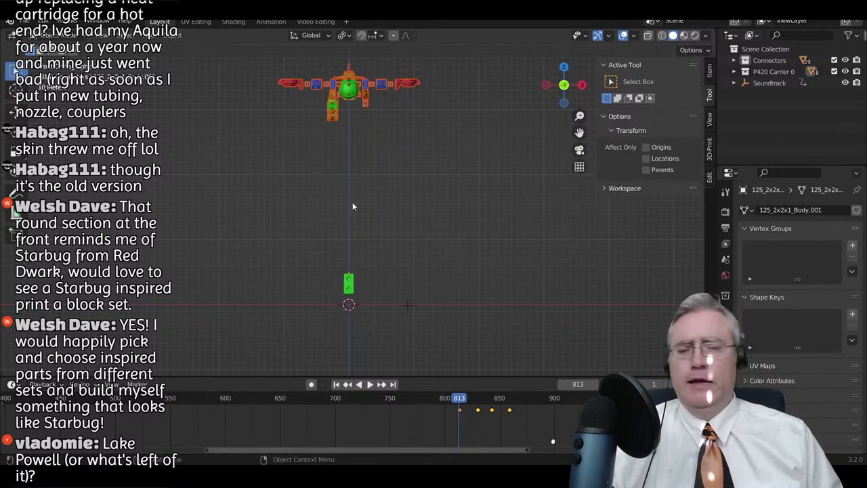
- Play back the assembly animation from frame 812 and examine how the parts come down onto the central green body
middle_click_drag(351, 145, 295, 177)
middle_click_drag(244, 199, 366, 166)
left_click(458, 399)
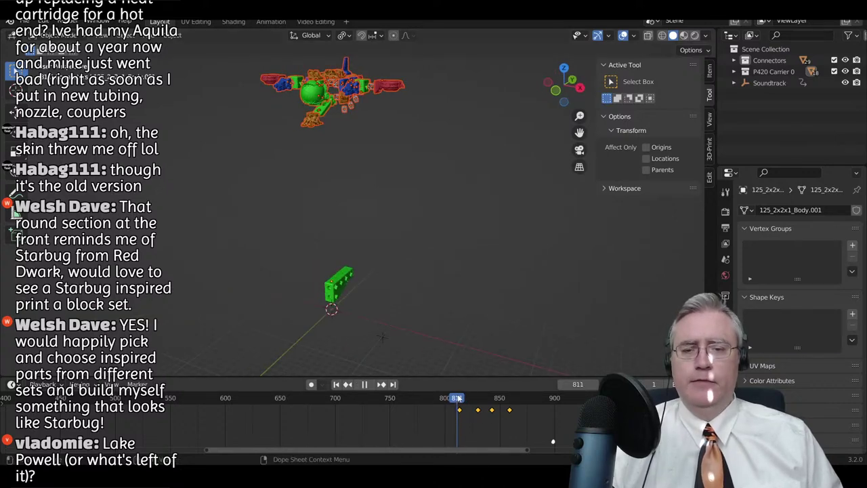
middle_click_drag(411, 295, 337, 235)
key("KP_1")
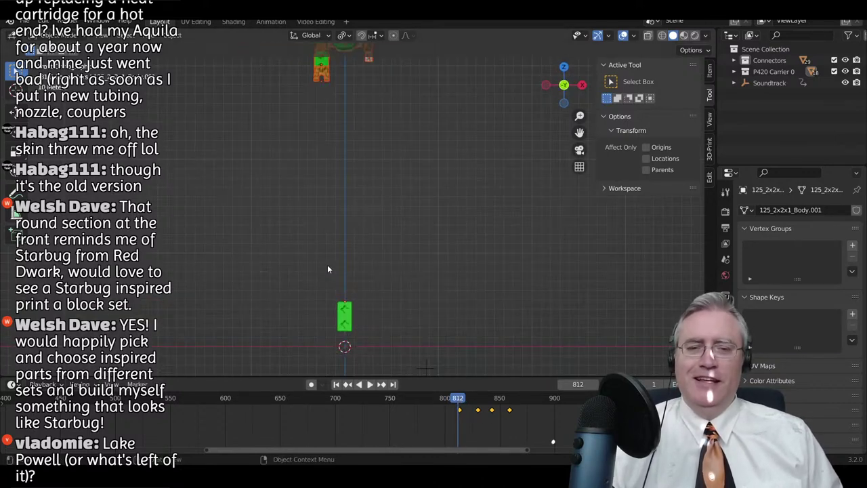
scroll(329, 271, "down", 1)
middle_click_drag(360, 309, 420, 173, "shift")
scroll(369, 250, "up", 6)
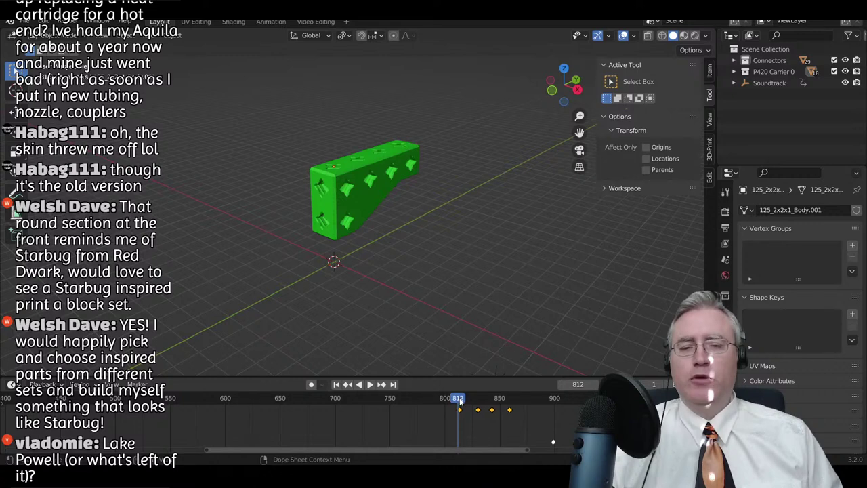
key("space")
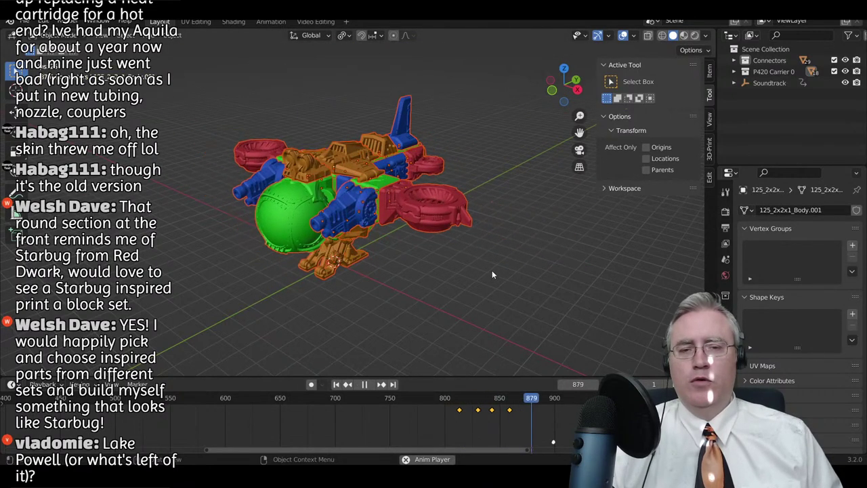
key("space")
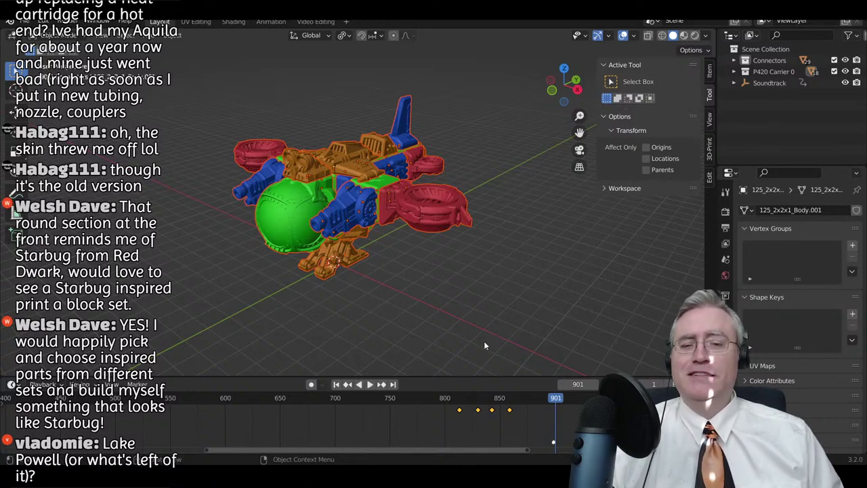
- Replay the assembly animation from frame 792 and return to frame 800 with the central body in view
left_click(436, 406)
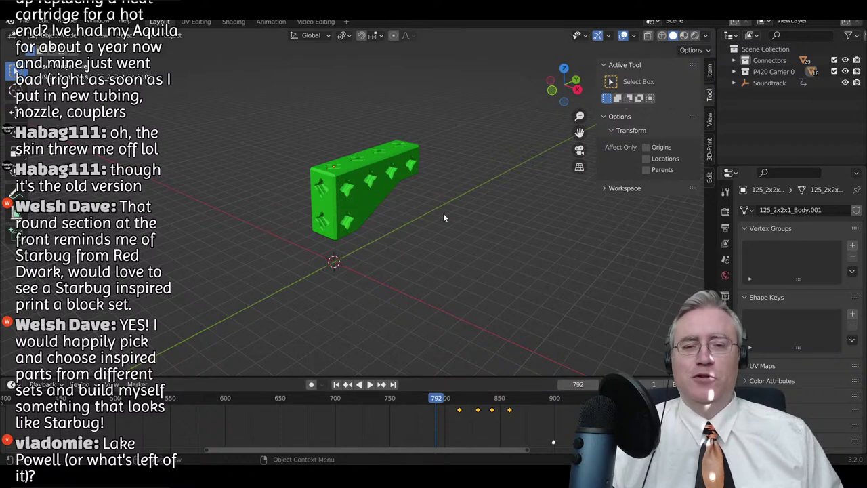
key("space")
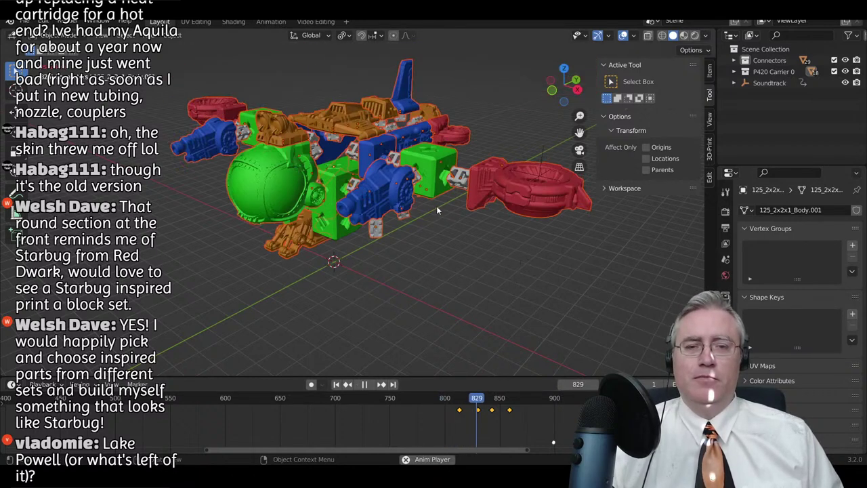
key("space")
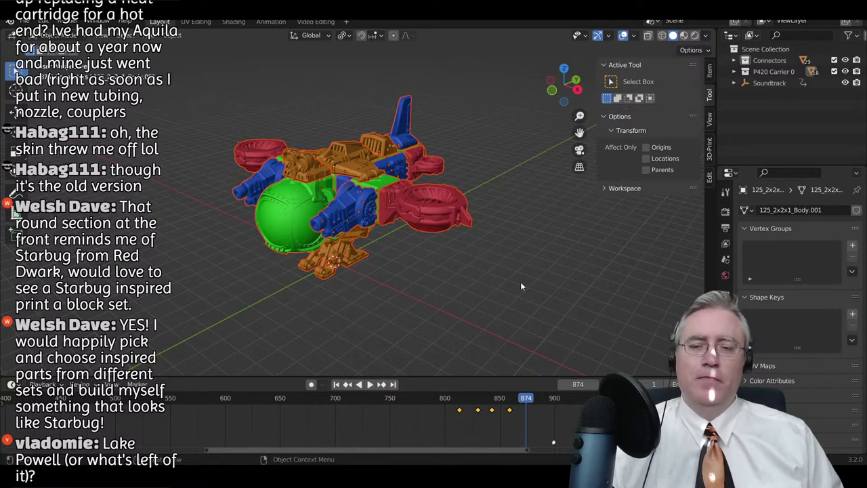
left_click_drag(528, 404, 445, 409)
key("space")
scroll(335, 205, "down", 3)
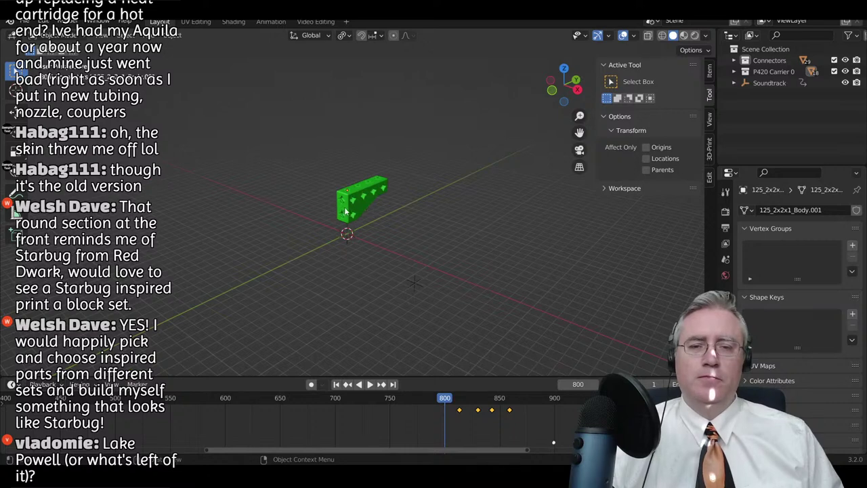
- Show the full timeline range, go back to frame 6 and display the Soundtrack's keyframes
left_click_drag(447, 405, 104, 401)
left_click_drag(284, 451, 194, 453)
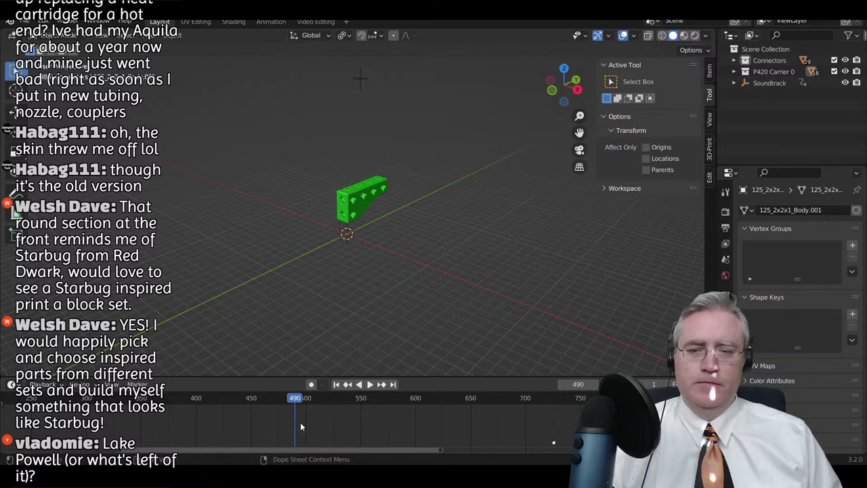
key("Home")
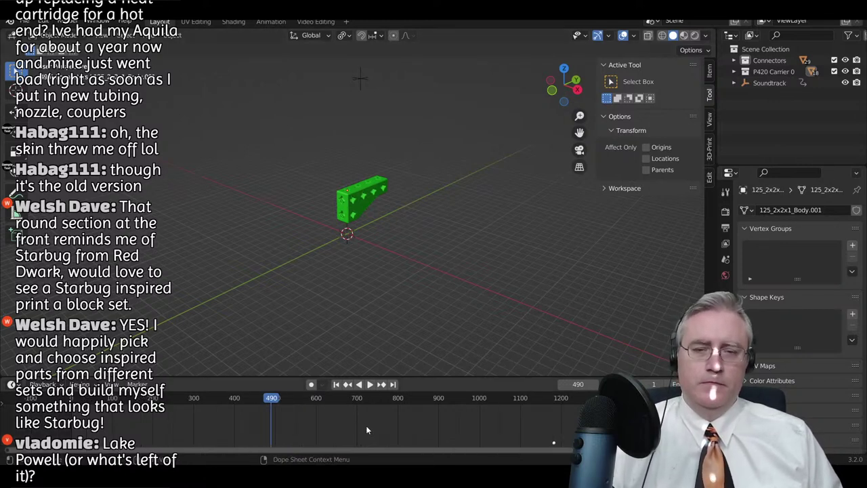
left_click_drag(273, 400, 73, 414)
key("space")
left_click(770, 83)
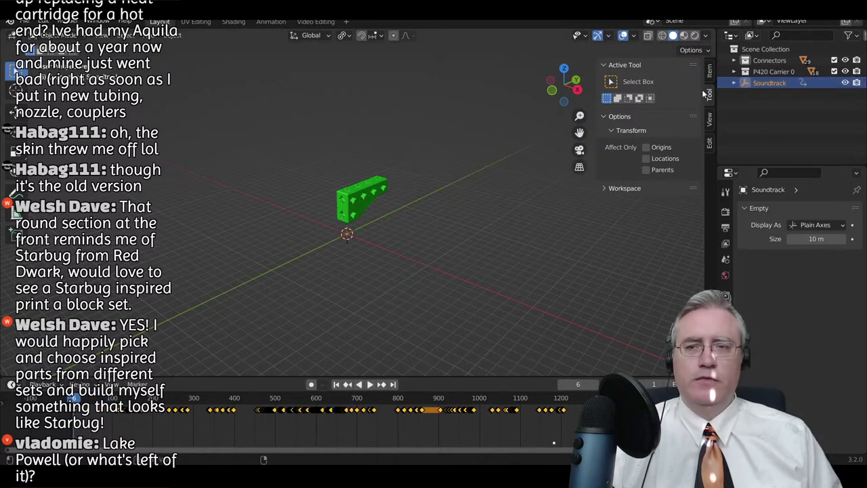
- Compare the keyframes of the orange landing skids with those of the Soundtrack
left_click(770, 60)
scroll(351, 208, "down", 1)
middle_click_drag(352, 208, 405, 250)
left_click(356, 147)
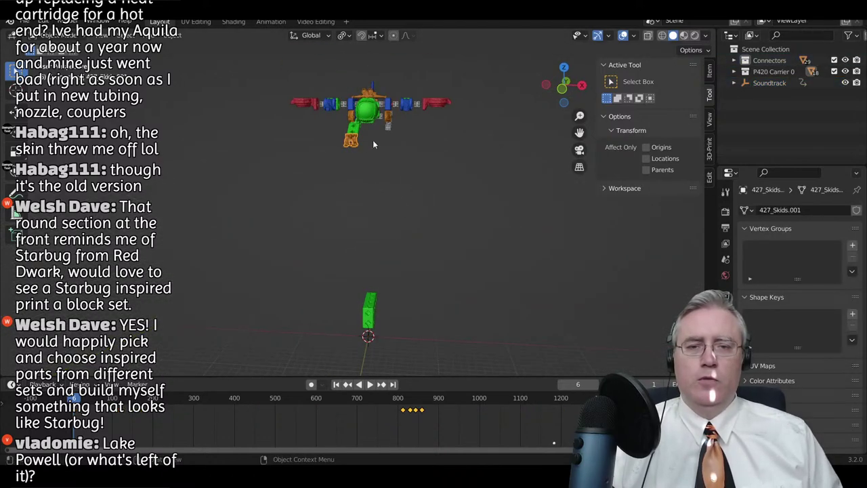
middle_click_drag(418, 163, 345, 219)
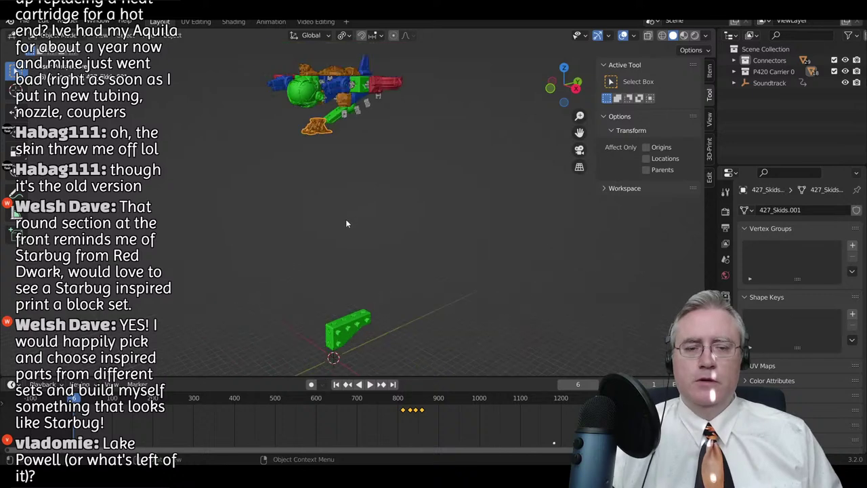
left_click(770, 83)
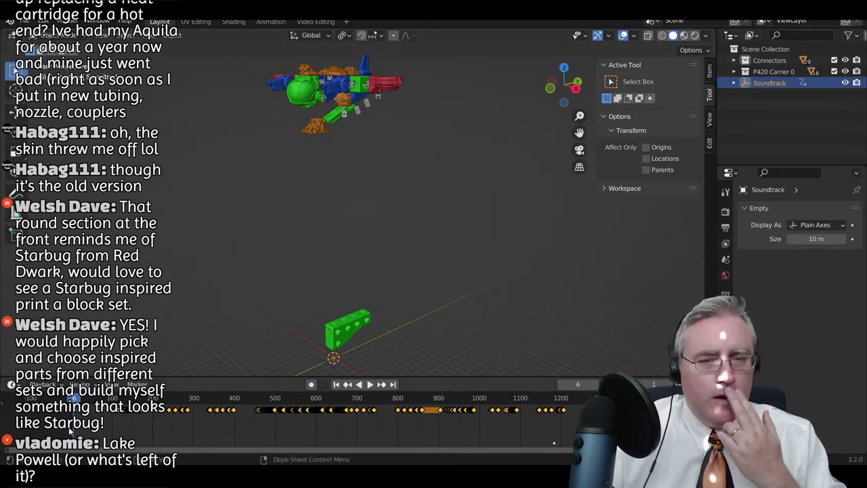
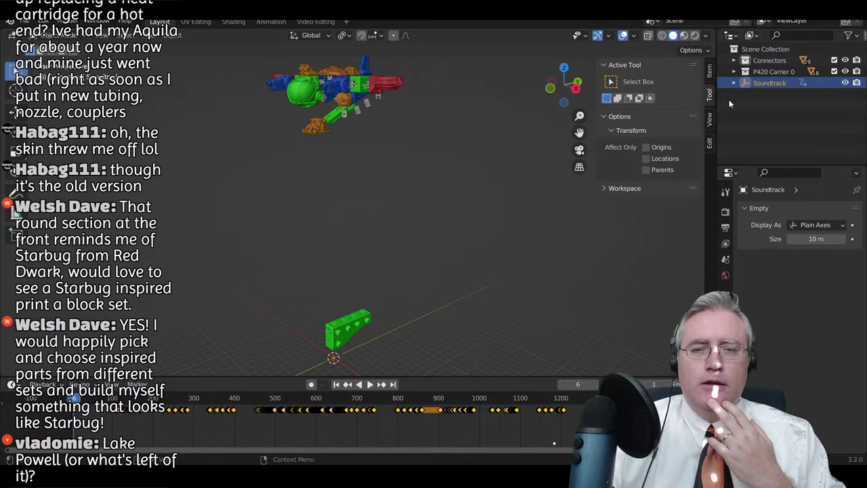
- Select the orange landing skids and shift all their keyframes about 801 frames earlier, to the start of the timeline
left_click(319, 137)
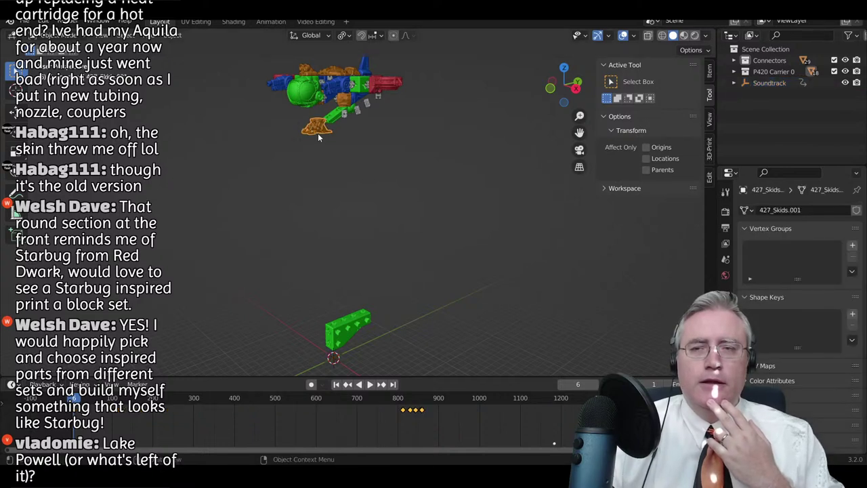
left_click(759, 61)
left_click(762, 72)
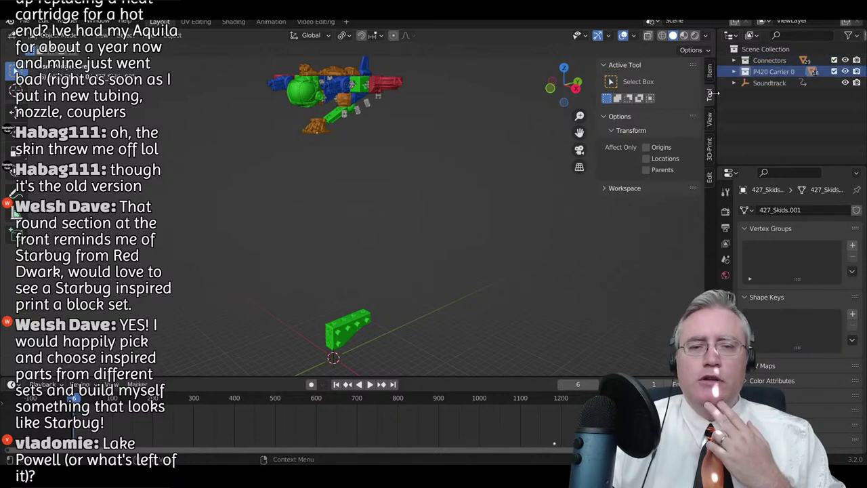
left_click(316, 130)
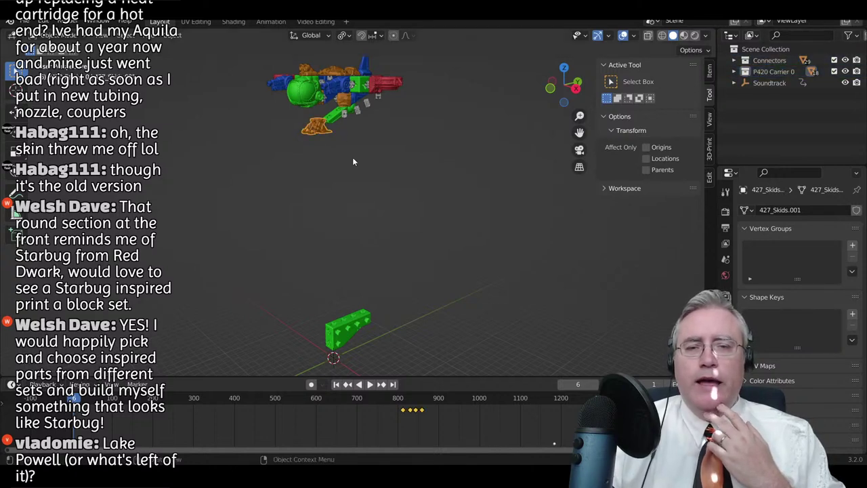
scroll(342, 142, "up", 3)
middle_click_drag(346, 142, 355, 139)
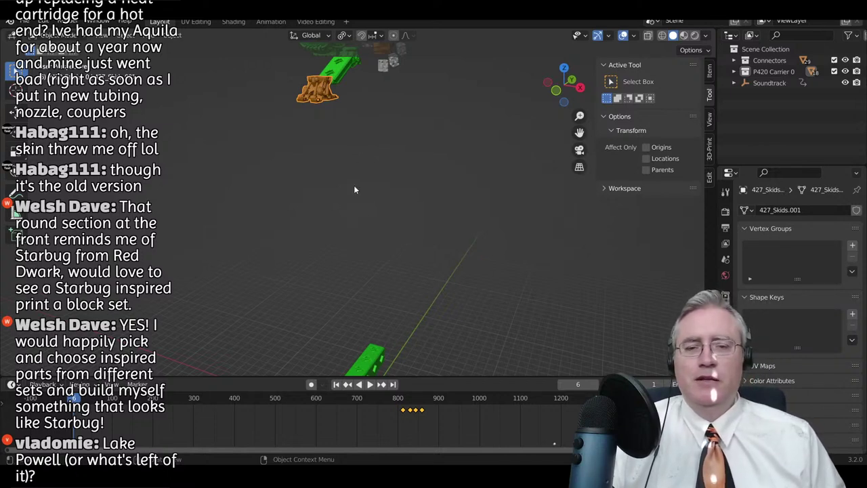
middle_click_drag(361, 242, 376, 181, "shift")
left_click_drag(394, 420, 410, 416)
middle_click_drag(415, 337, 442, 370)
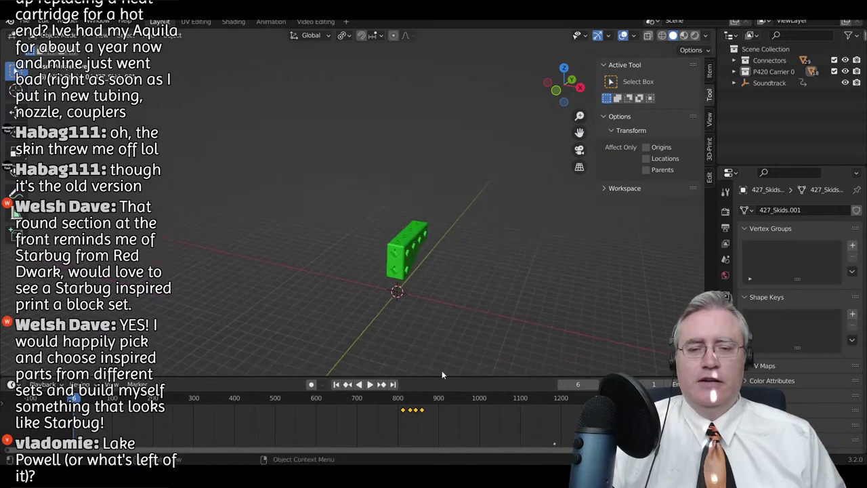
key("g")
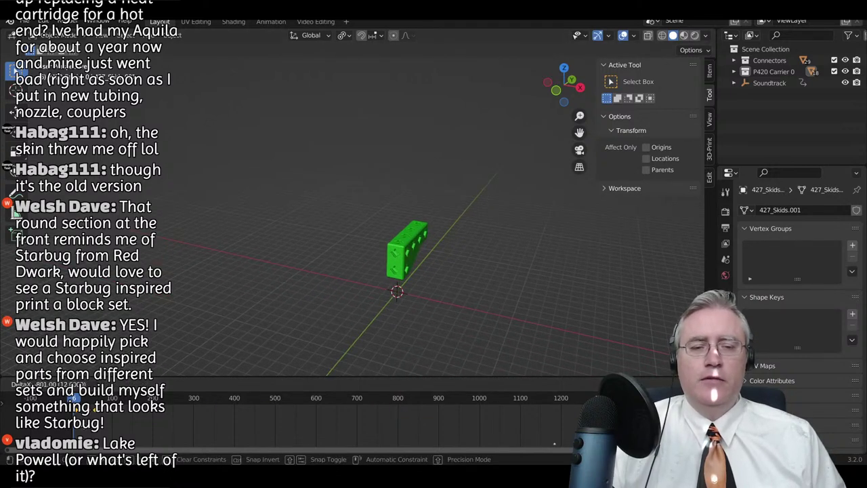
left_click(323, 390)
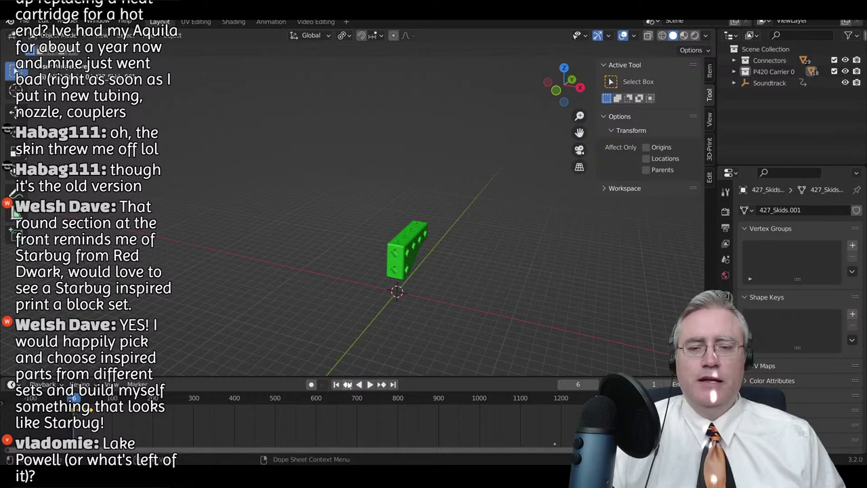
- Go to frame 1, show the skids' transform values and shift their keyframes so the first one lies on frame 1
left_click(336, 384)
scroll(80, 428, "up", 1)
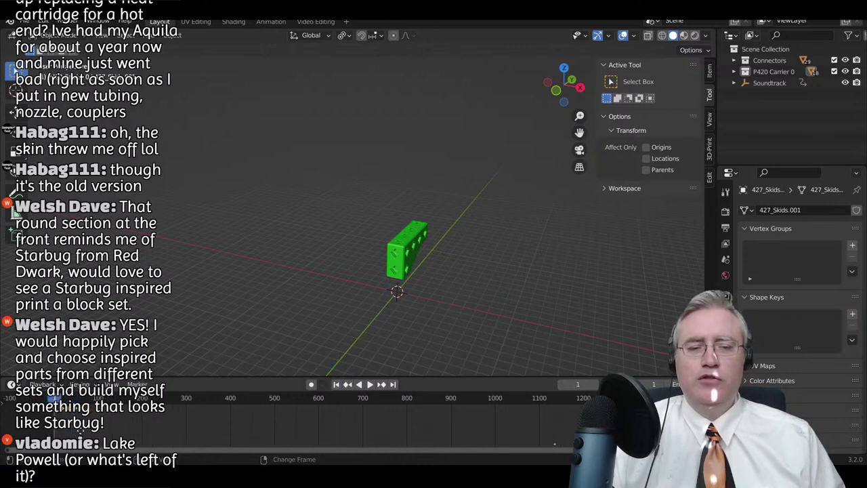
middle_click_drag(80, 431, 266, 440)
middle_click_drag(278, 407, 266, 430)
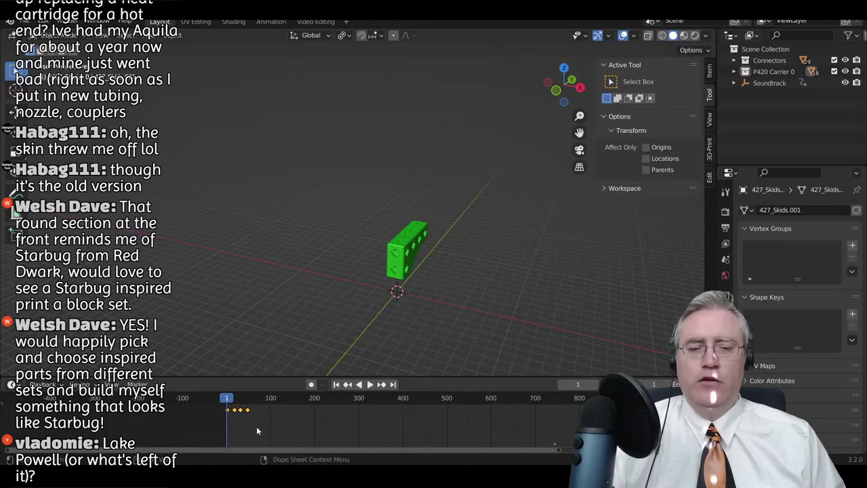
left_click_drag(717, 75, 713, 75)
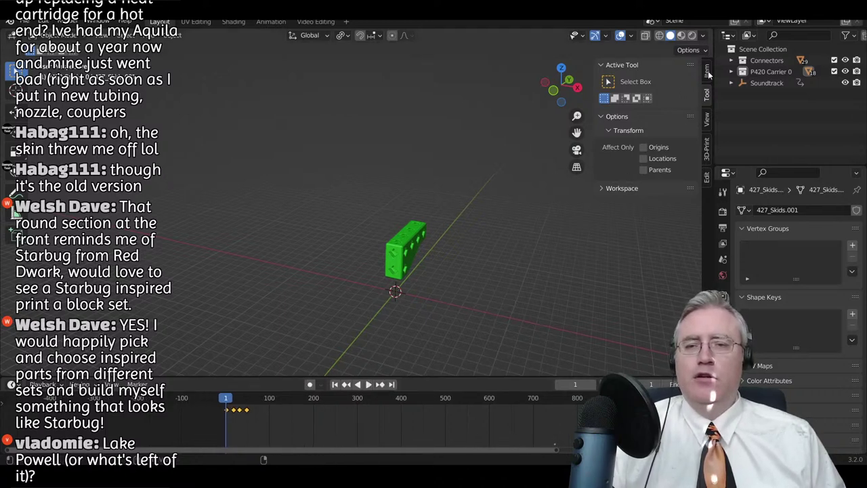
left_click(709, 74)
key("g")
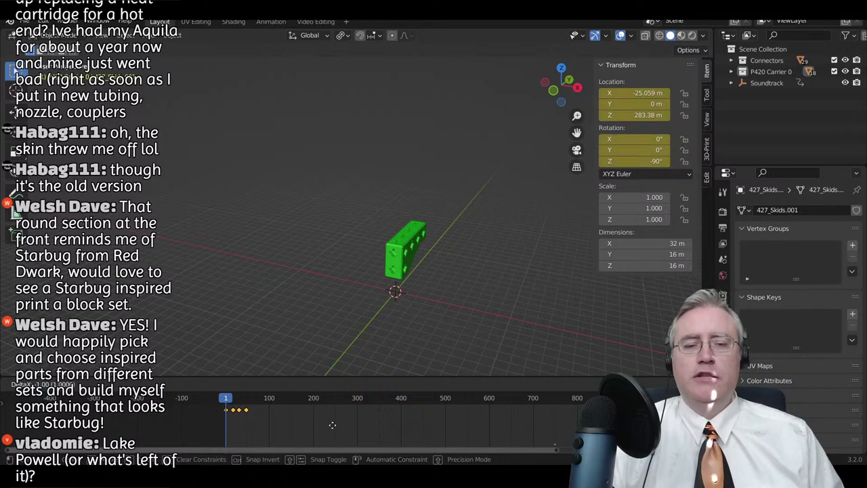
left_click(333, 425)
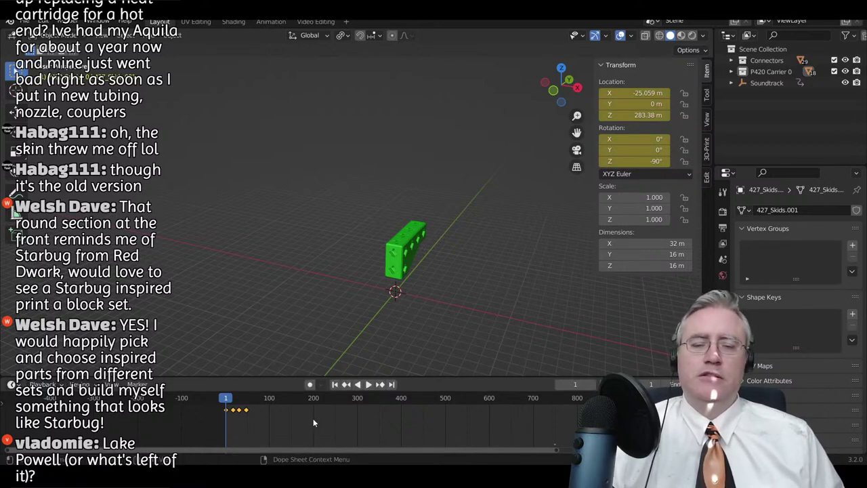
- Shift the skids' keyframes so that the first one lies at about frame 15
middle_click_drag(357, 351, 413, 175)
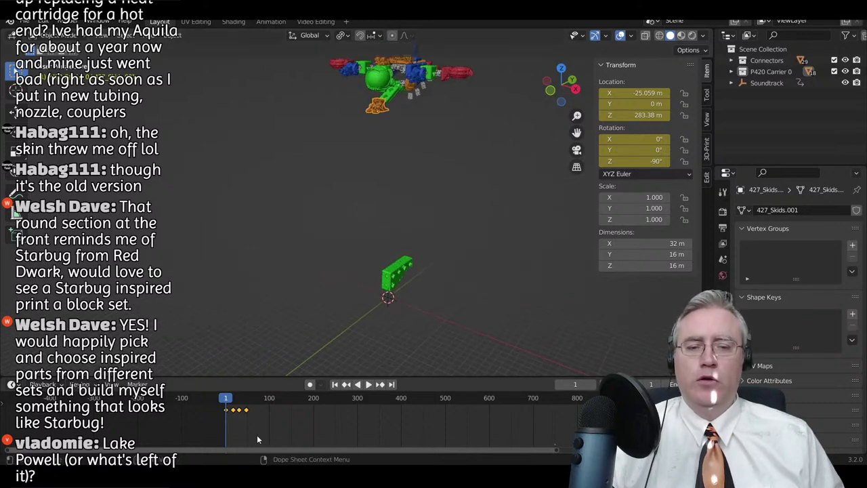
scroll(257, 435, "up", 1)
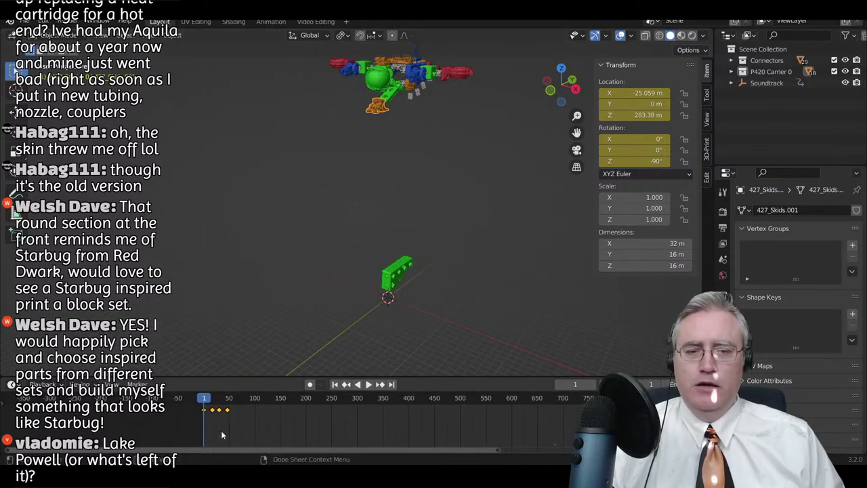
key("g")
left_click(228, 428)
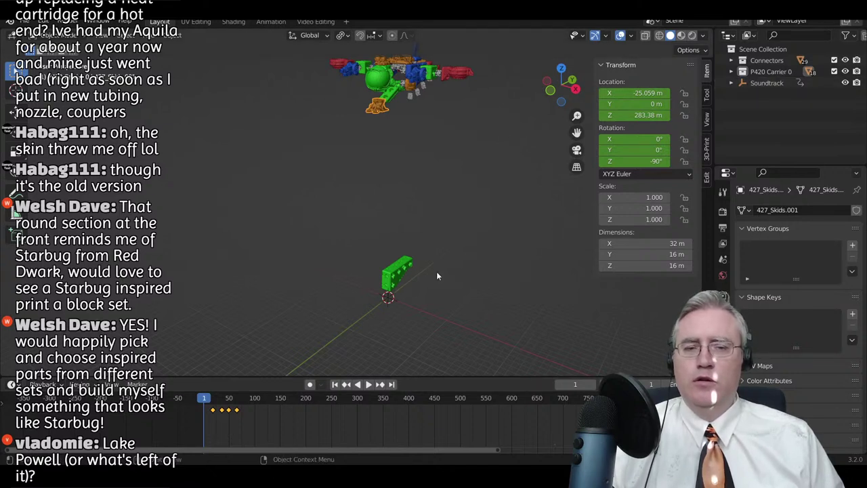
key("g")
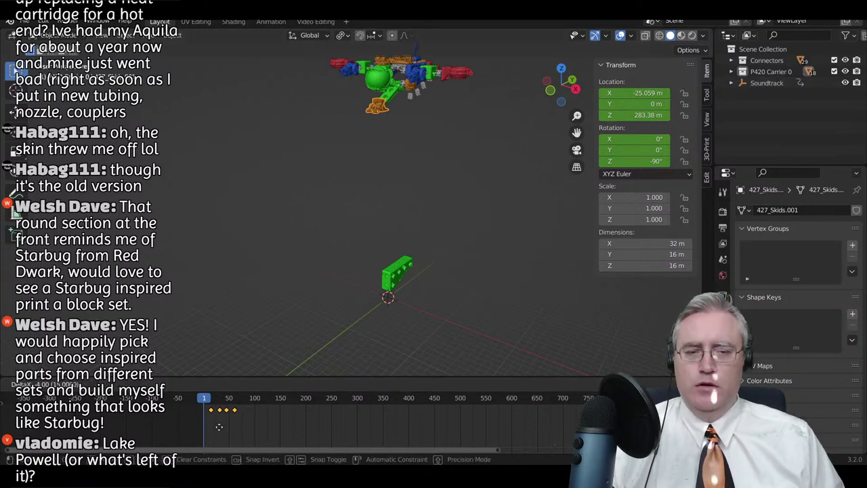
left_click(219, 426)
- Select the 102h connector below the raised assembly and shift its keyframes 812 frames earlier, starting at frame 1
left_click(410, 97)
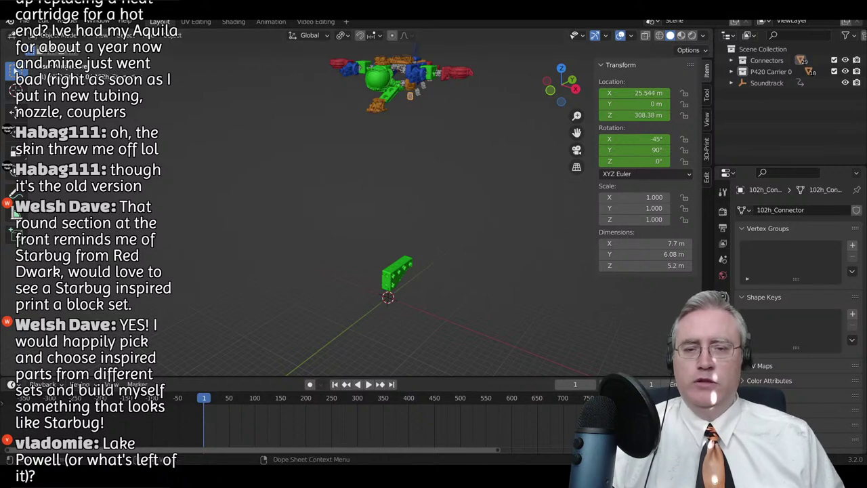
key("g")
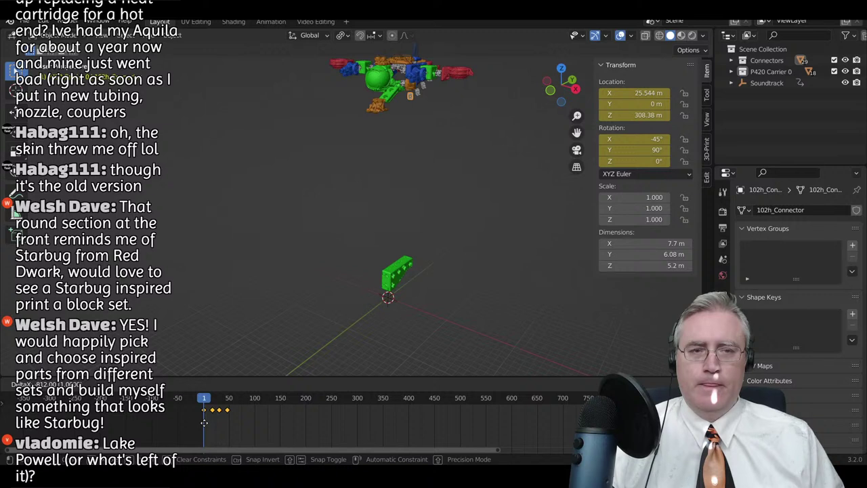
left_click(204, 423)
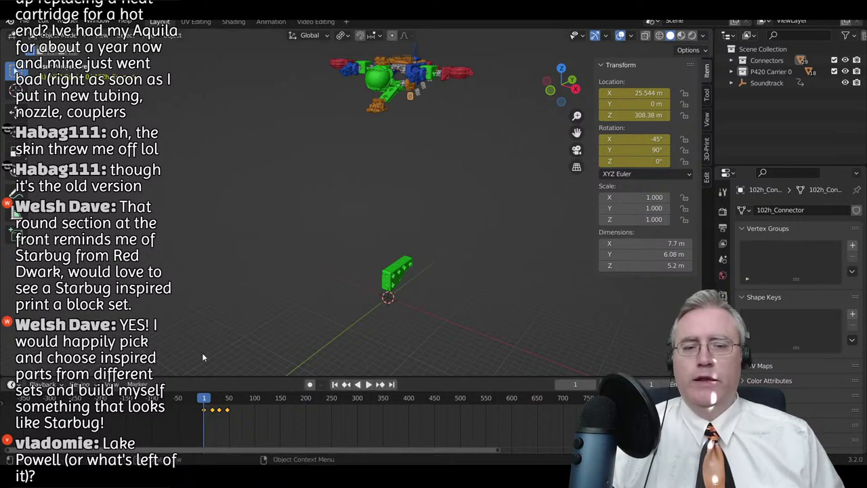
- Frame the green 125_2x2x1 body in the view and play the opening of the animation twice to check the skids' and connector's arrival
left_click(398, 278)
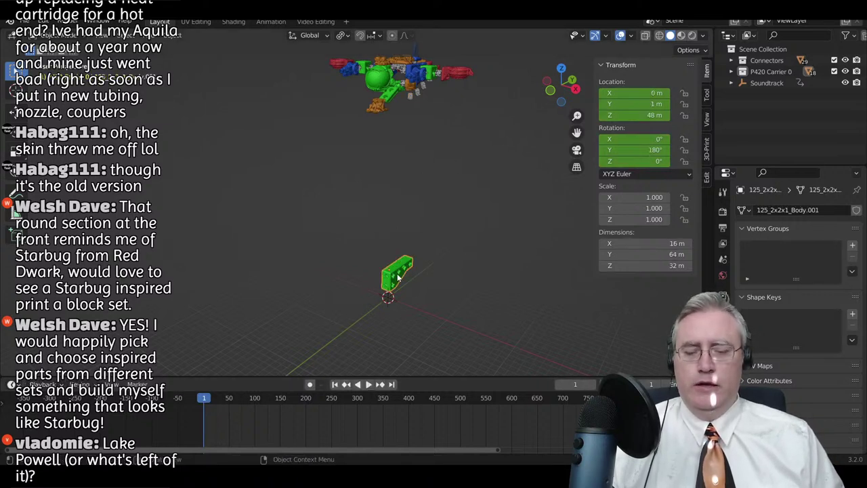
key("KP_Decimal")
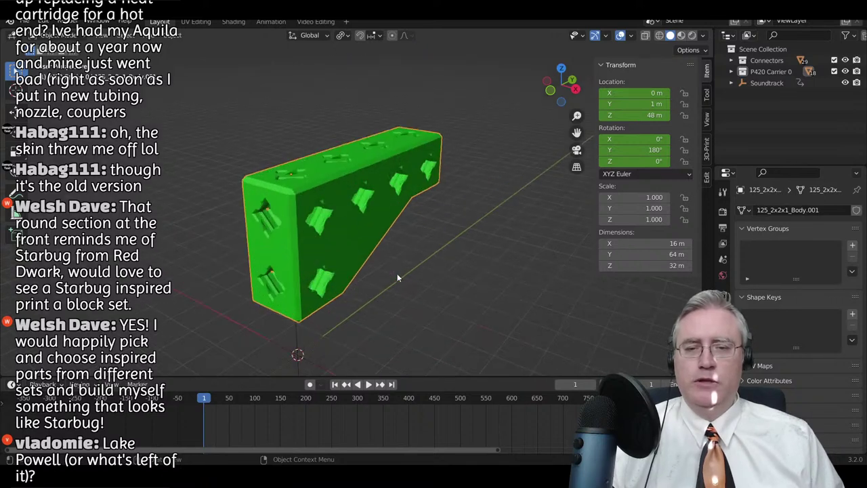
key("space")
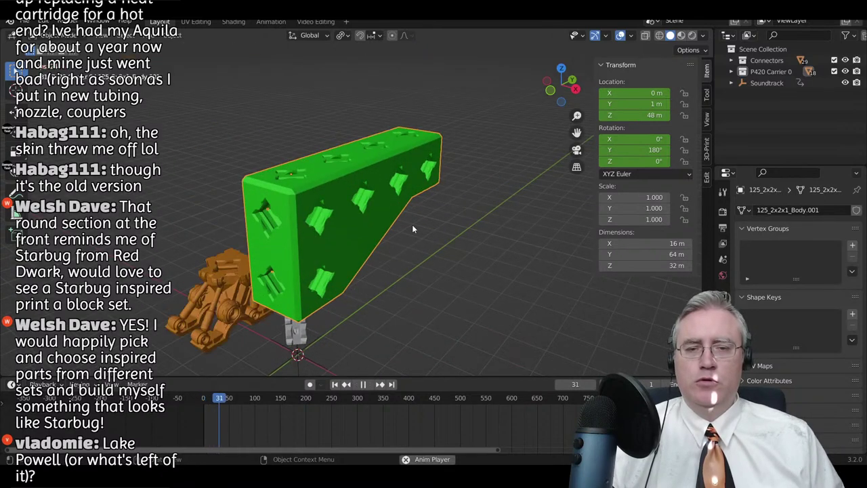
key("space")
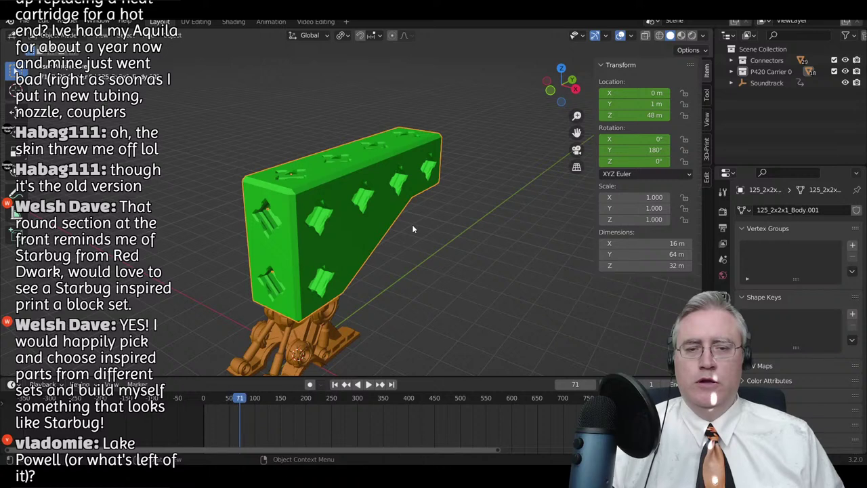
scroll(396, 234, "down", 2)
middle_click_drag(302, 265, 345, 203)
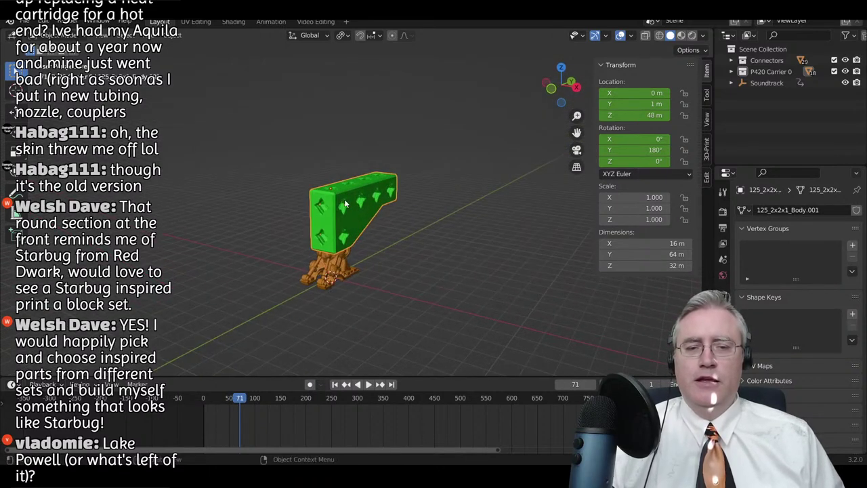
left_click_drag(241, 399, 204, 400)
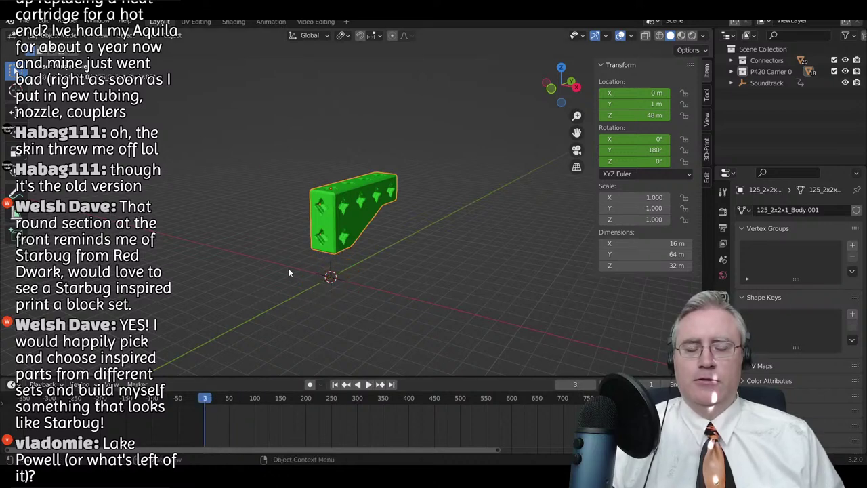
key("space")
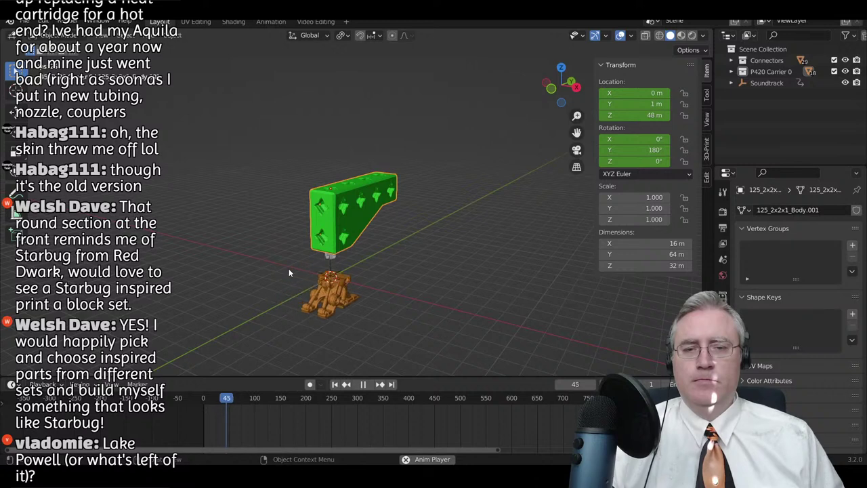
key("space")
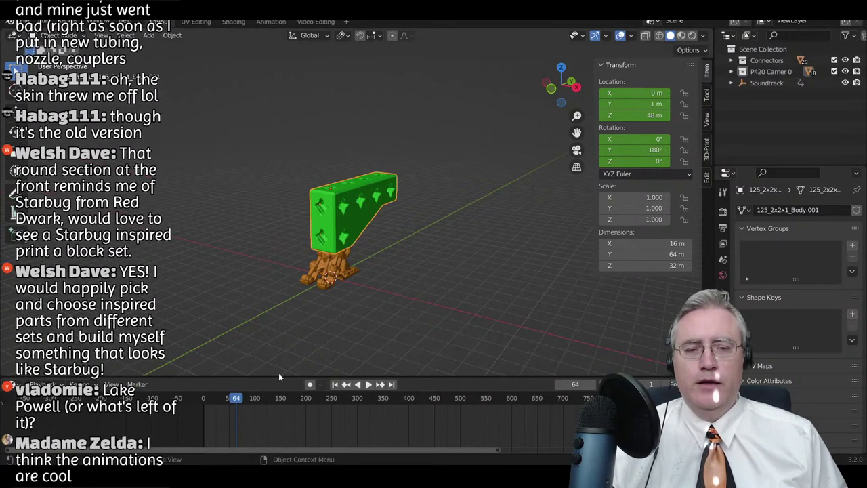
- Select the 102h connector below the green body and shift its keyframes about 30 frames earlier, so the last one lies on frame 18
left_click_drag(238, 400, 214, 400)
left_click(362, 266)
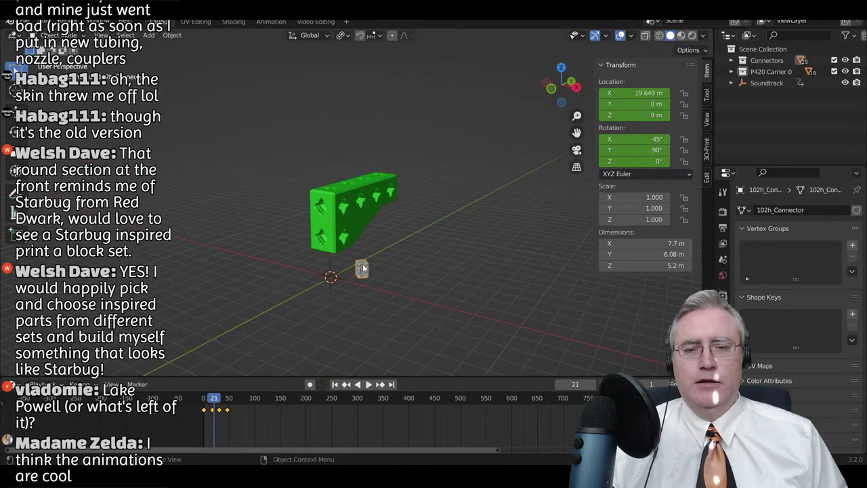
key("g")
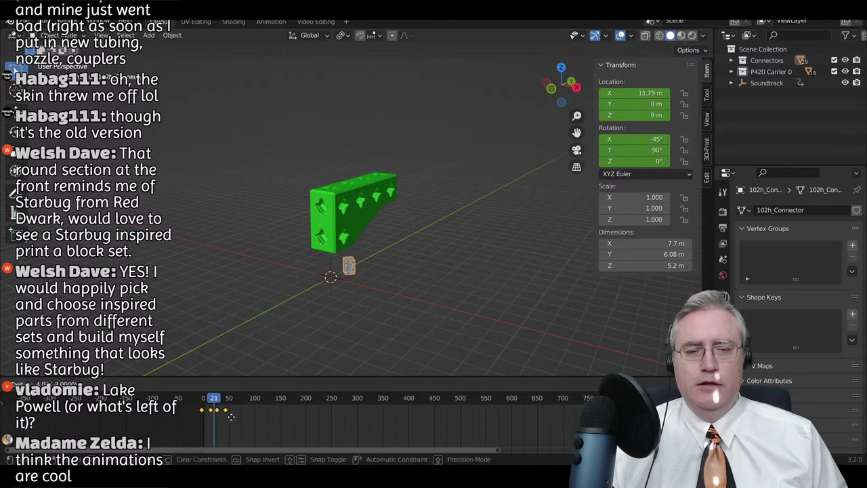
right_click(232, 418)
left_click_drag(213, 398, 214, 398)
key("g")
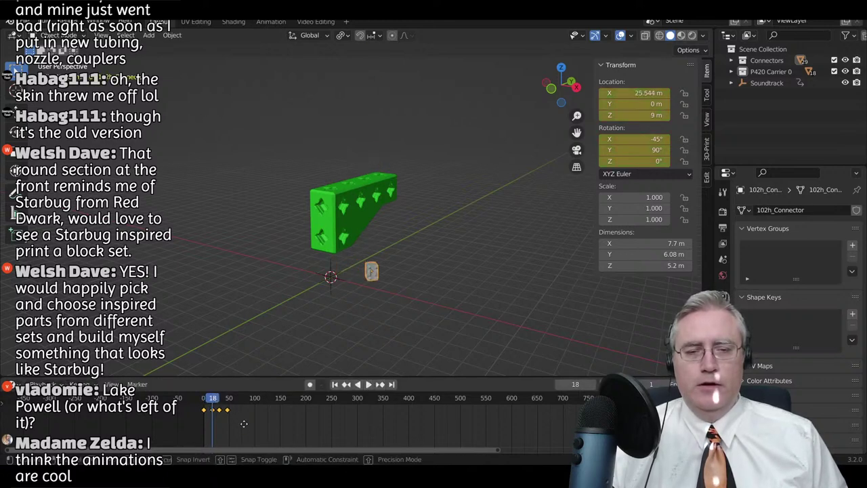
left_click(228, 427)
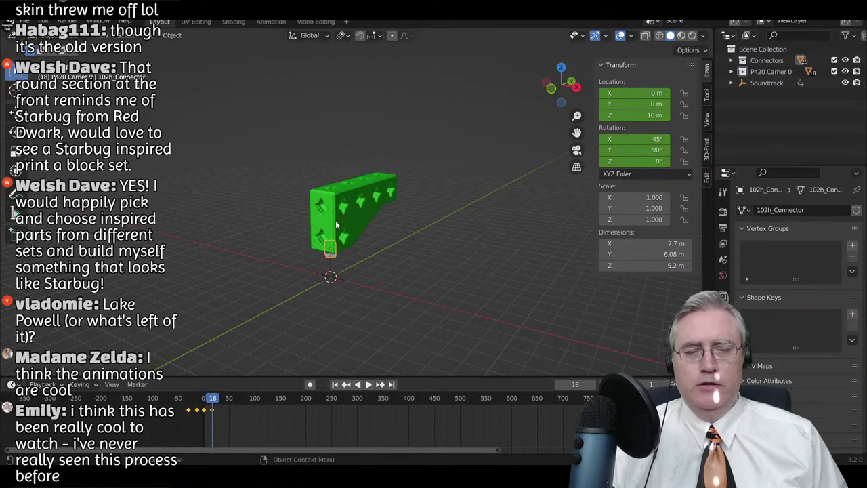
- Select the orange skids high above the green body and shift their keyframes earlier, so the last one lies on frame 32
scroll(339, 216, "down", 3)
scroll(356, 193, "down", 2)
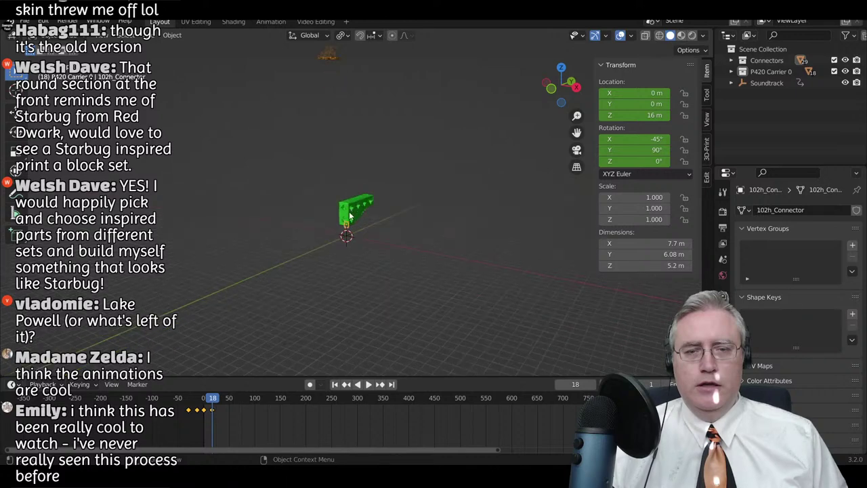
left_click(337, 58)
scroll(244, 423, "up", 2)
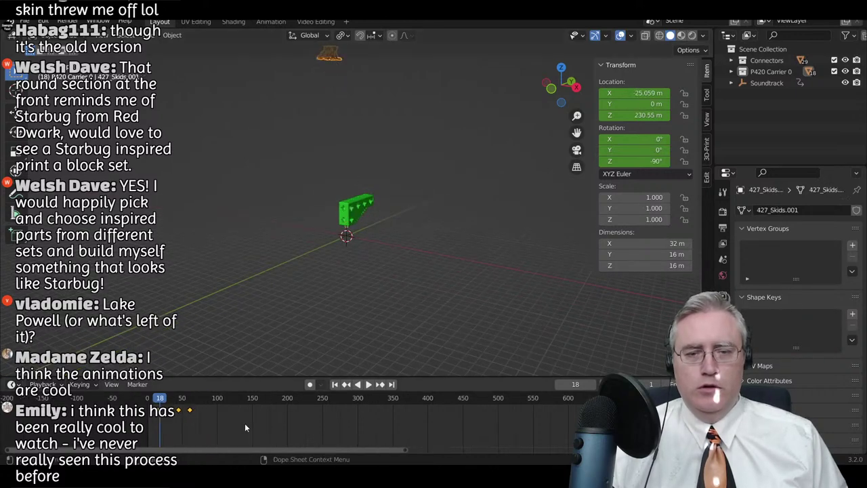
key("space")
left_click_drag(168, 401, 172, 401)
key("g")
left_click(183, 432)
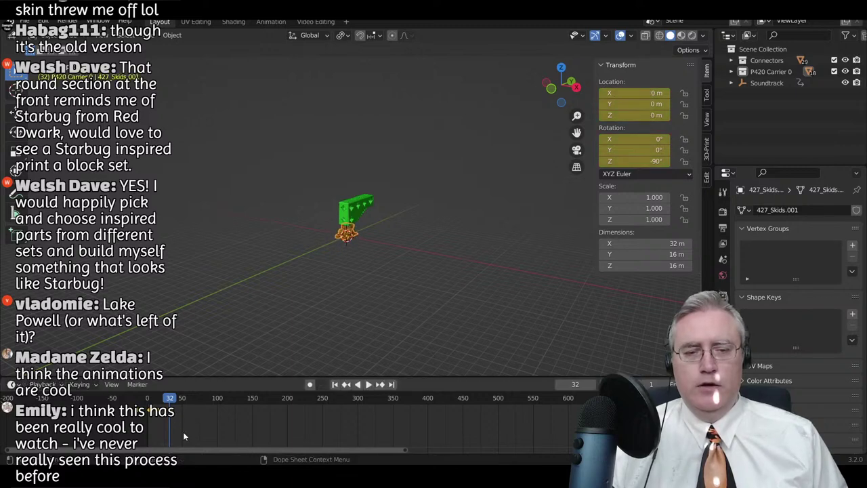
- Play the animation from frame 0 to review how the skids and the connector join the green body
middle_click_drag(334, 307, 305, 336)
key("shift+Left")
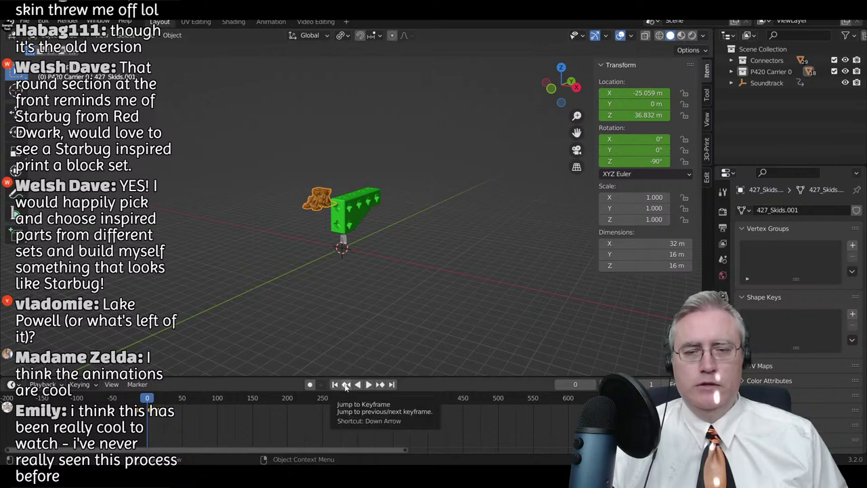
key("space")
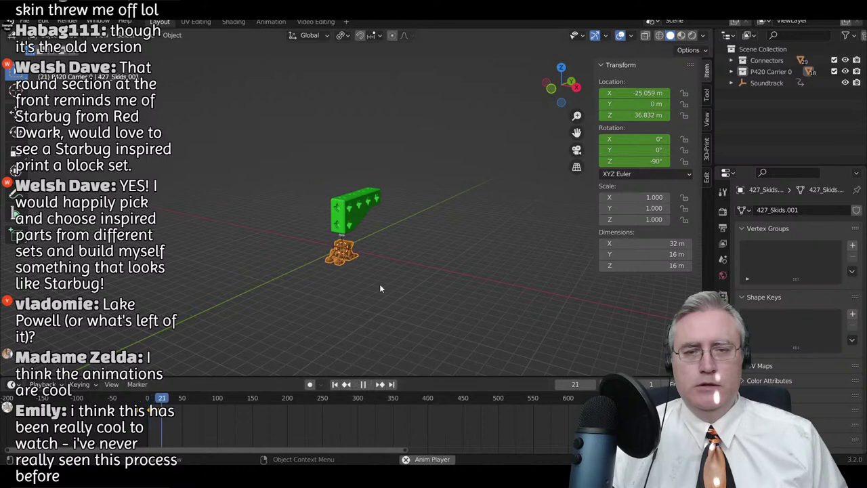
key("space")
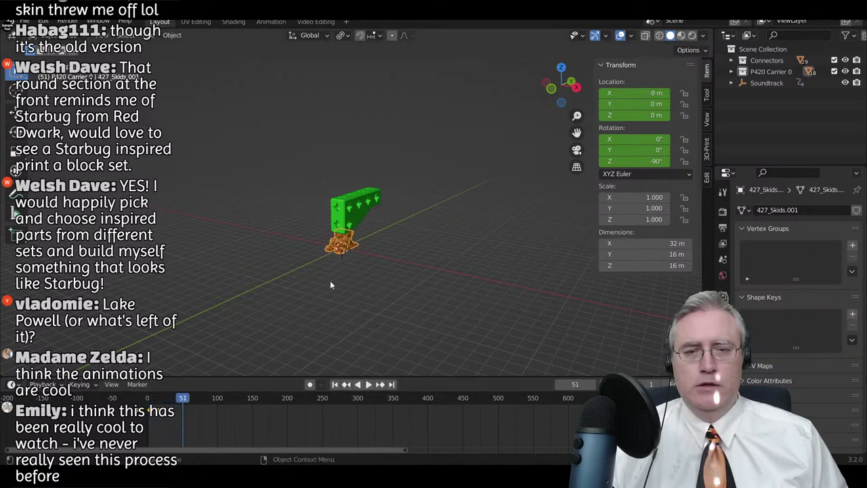
- Show the model as a wireframe from the side and box-select the skids together with the connector above them
scroll(349, 250, "up", 3)
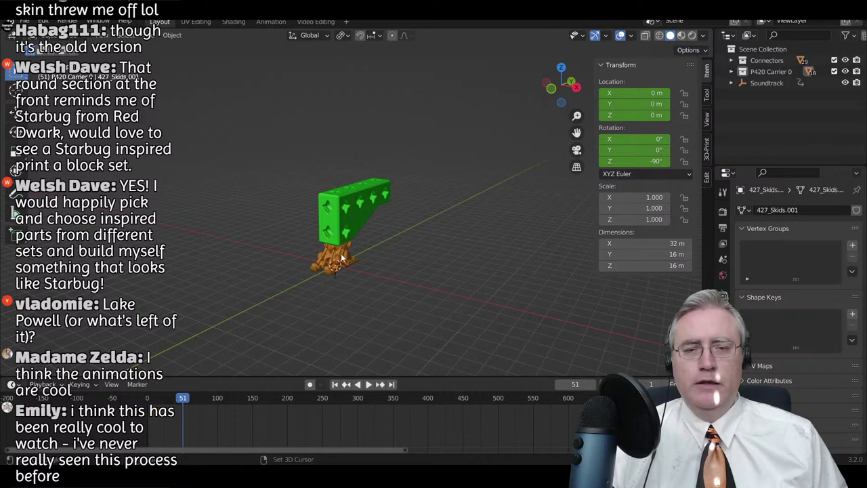
key("z")
left_click(262, 250)
key("KP_3")
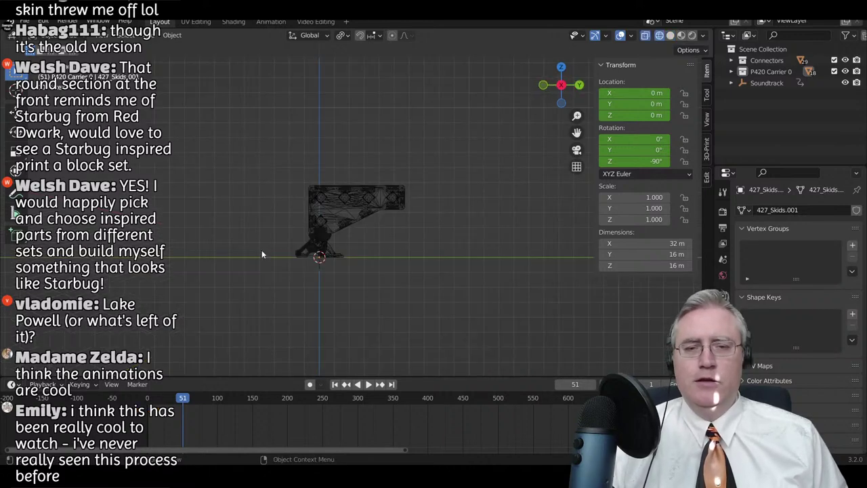
key("b")
left_click_drag(312, 243, 348, 288)
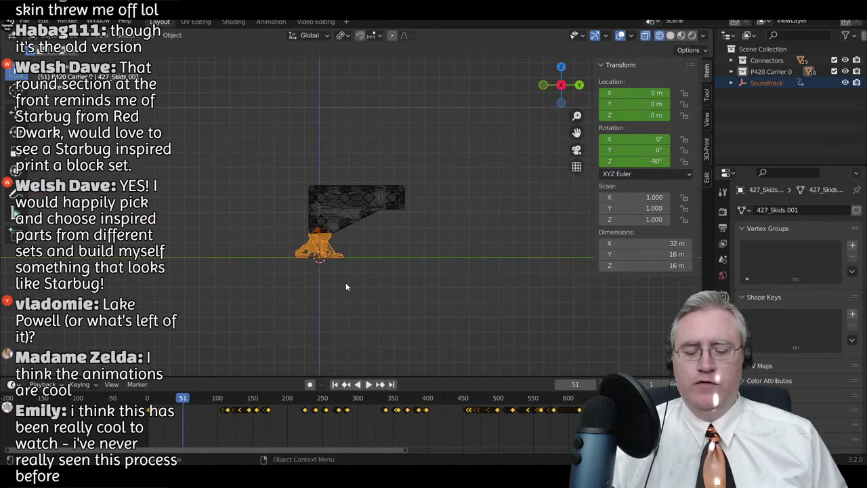
key("c")
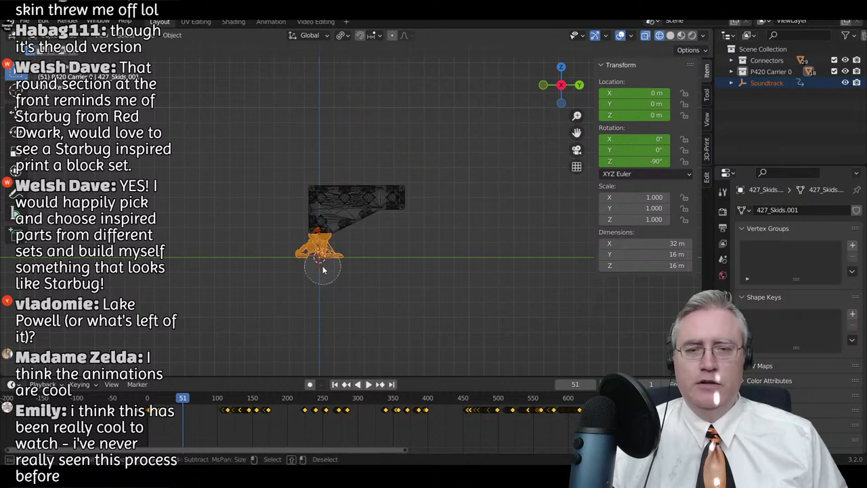
key("Escape")
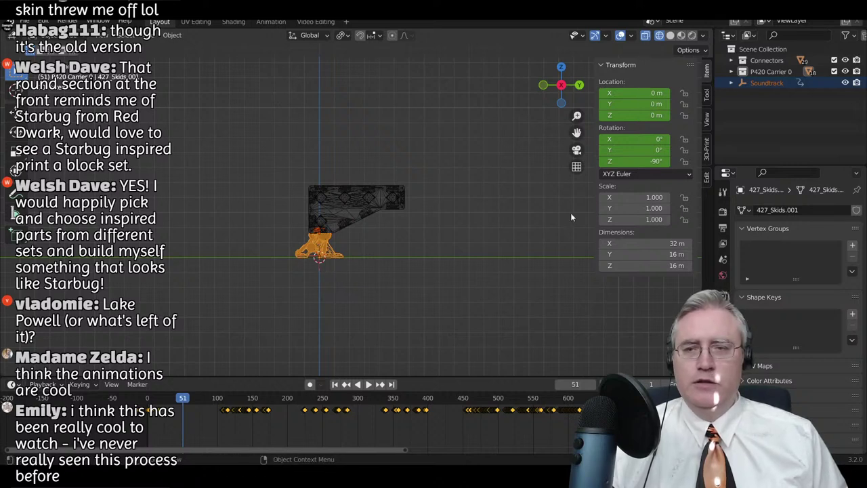
- Select only the skids and the 102h connector, and try to shift their keyframes together
left_click(763, 82)
left_click(327, 247)
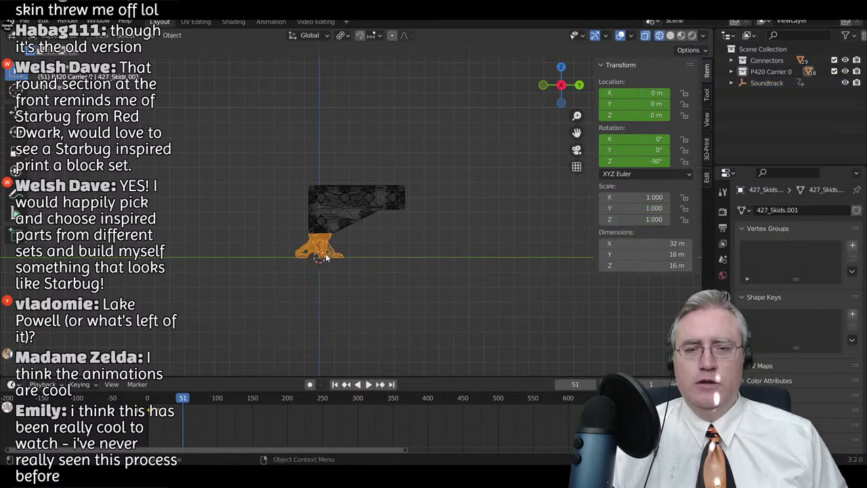
scroll(282, 269, "up", 4)
left_click(278, 264, "shift")
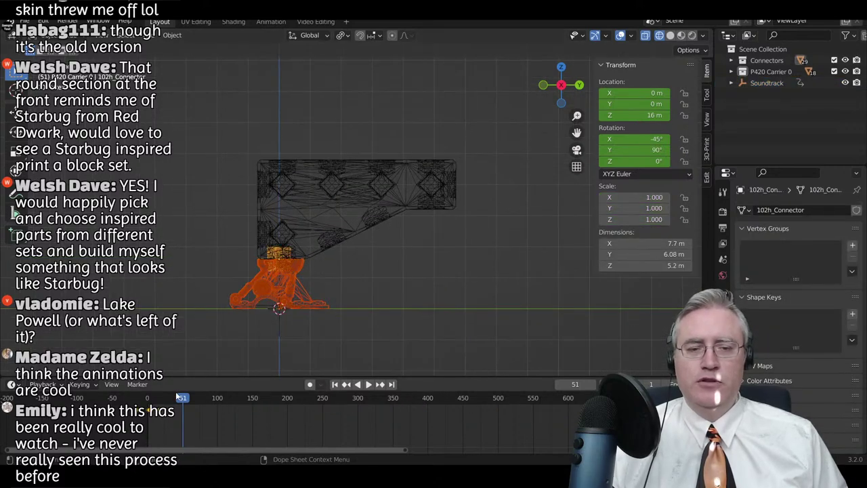
key("g")
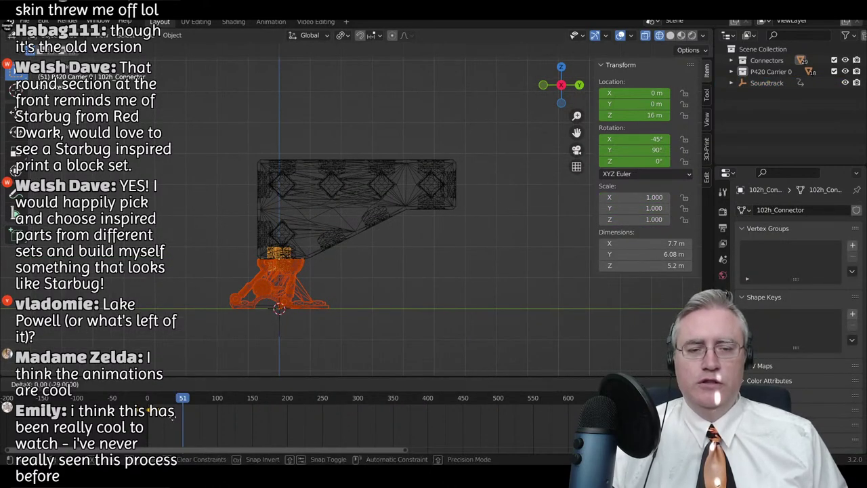
left_click(180, 420)
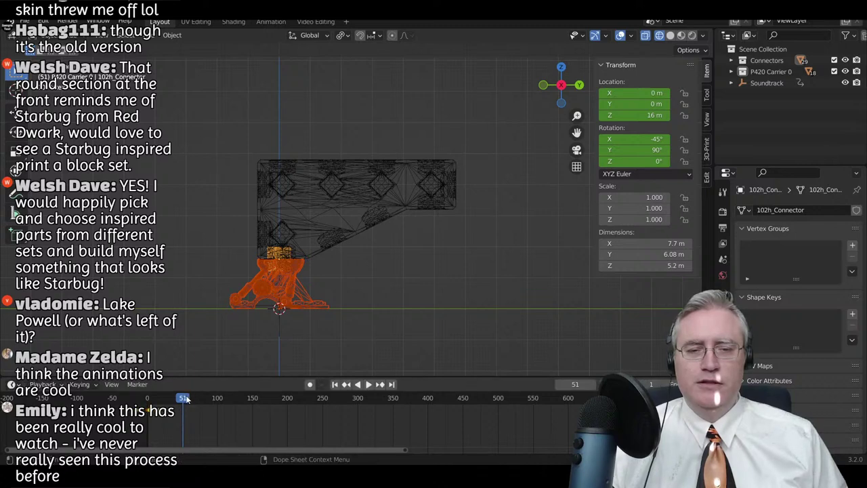
left_click_drag(183, 401, 171, 401)
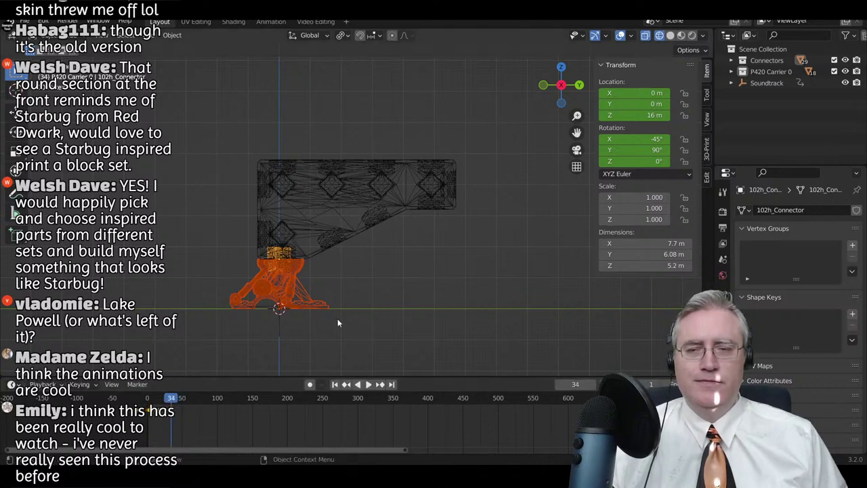
- Check the Soundtrack object's keyframes, reselect the skids and the 102h connector, and shift both parts' keyframes about 17 frames later
left_click(767, 83)
left_click(224, 430)
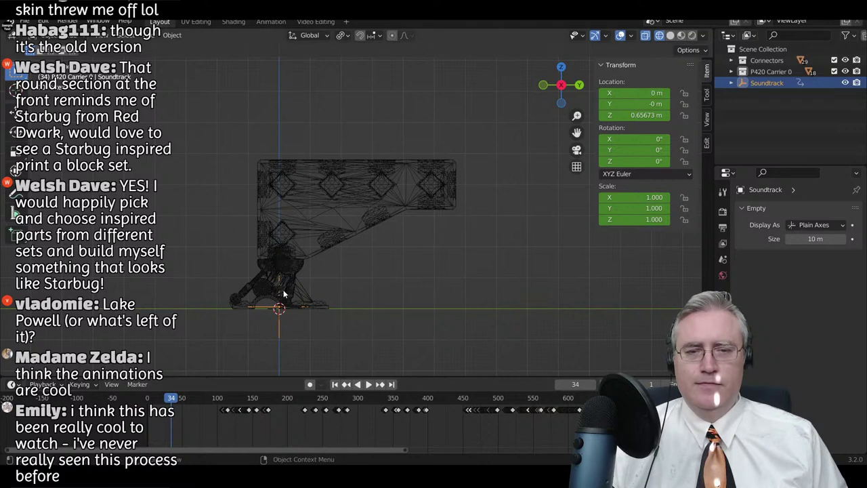
left_click(302, 278)
left_click(284, 264)
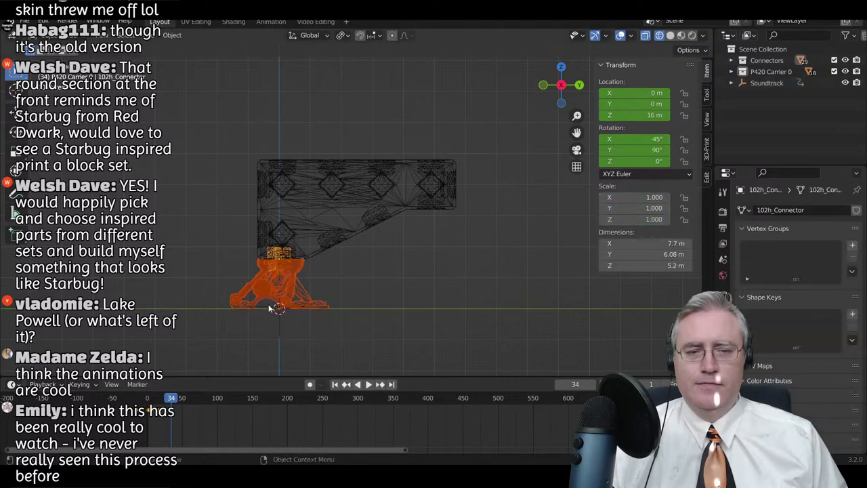
key("g")
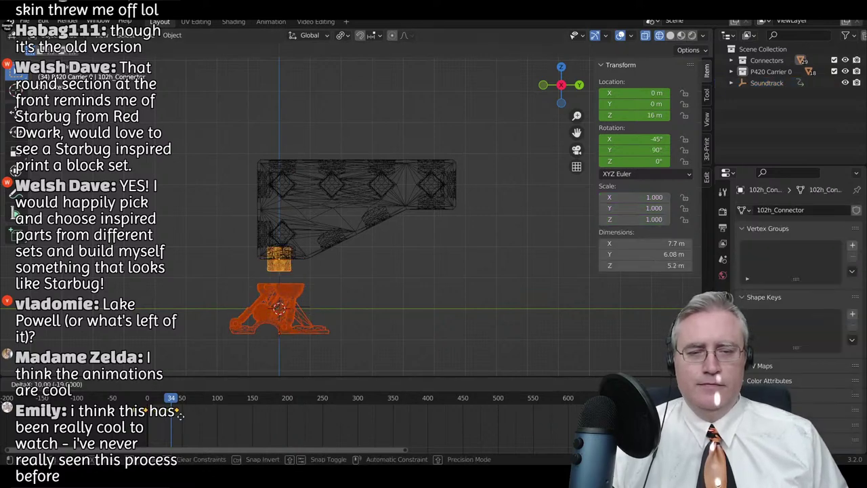
left_click(184, 415)
- Play the retimed skids and connector animation from frame 0 in an angled view and return the viewport to solid shading
middle_click_drag(224, 305, 272, 281)
left_click_drag(171, 399, 147, 400)
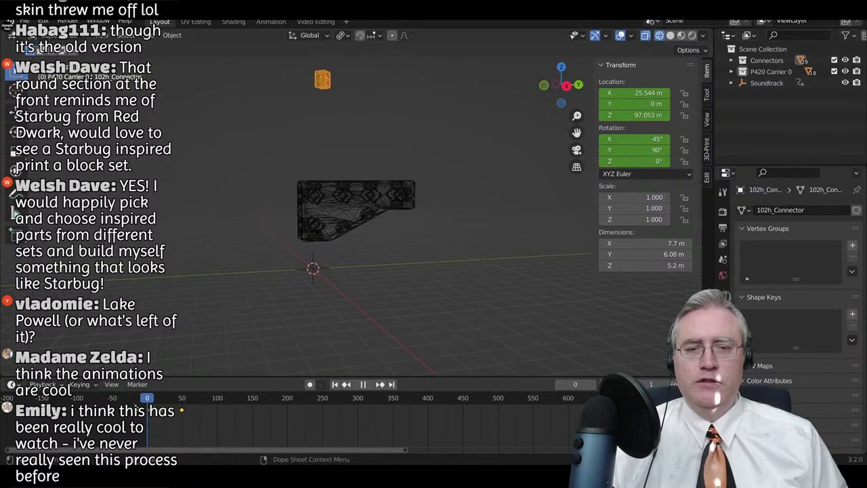
middle_click_drag(283, 269, 315, 289)
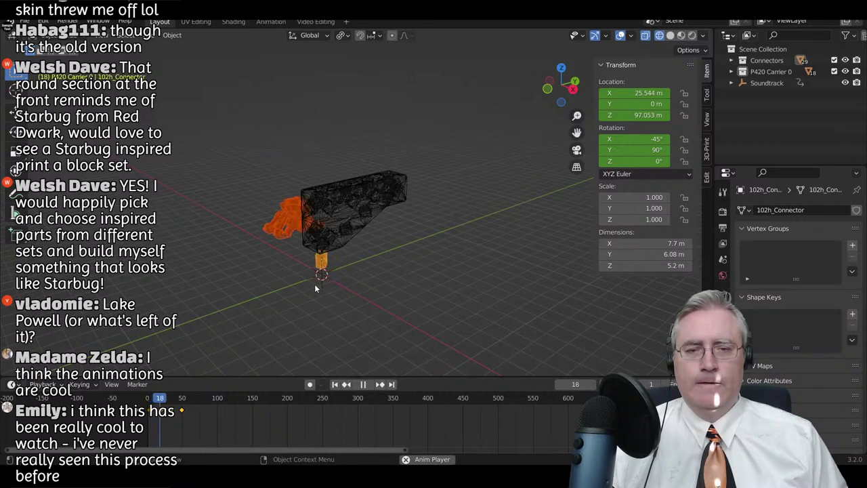
key("space")
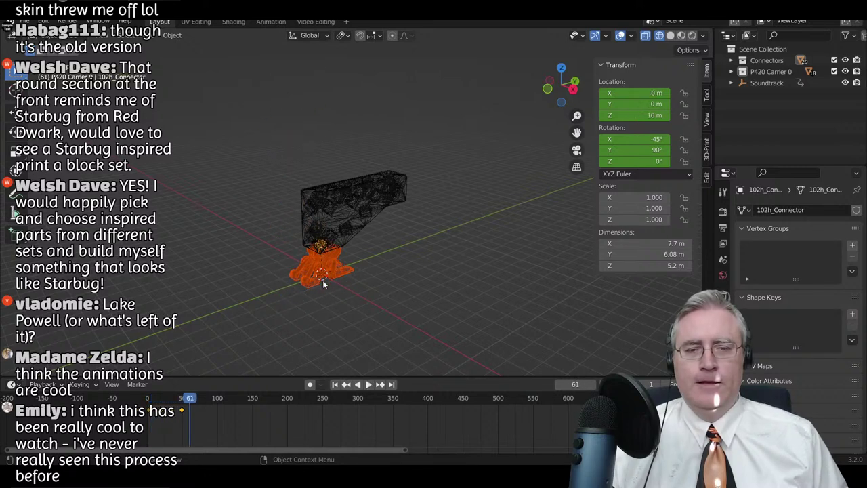
key("z")
left_click(397, 280)
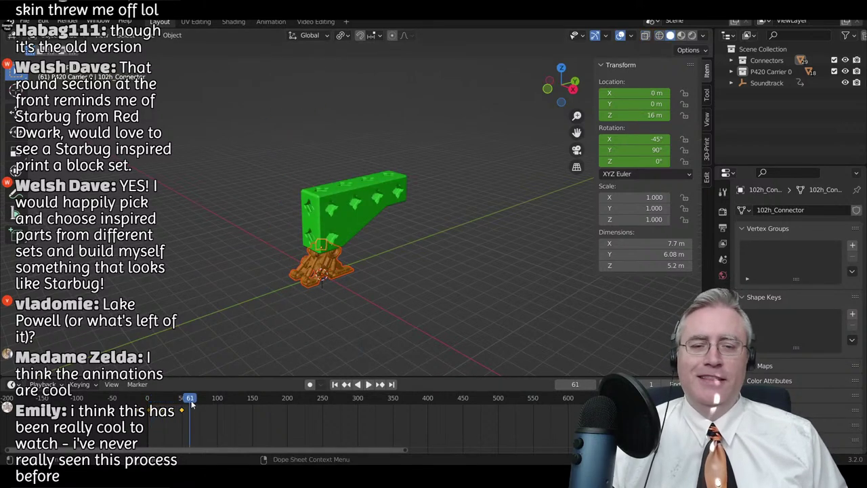
- Replay the skids and connector animation from the first frame to about frame 58
key("shift+Left")
key("space")
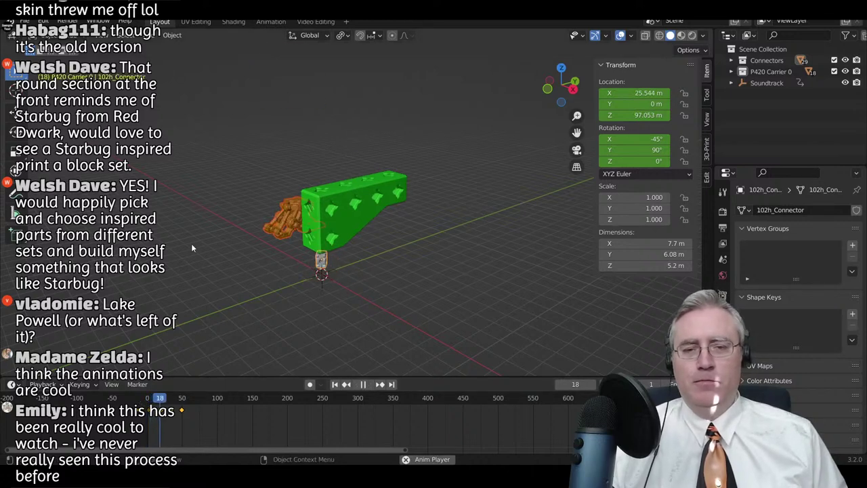
key("space")
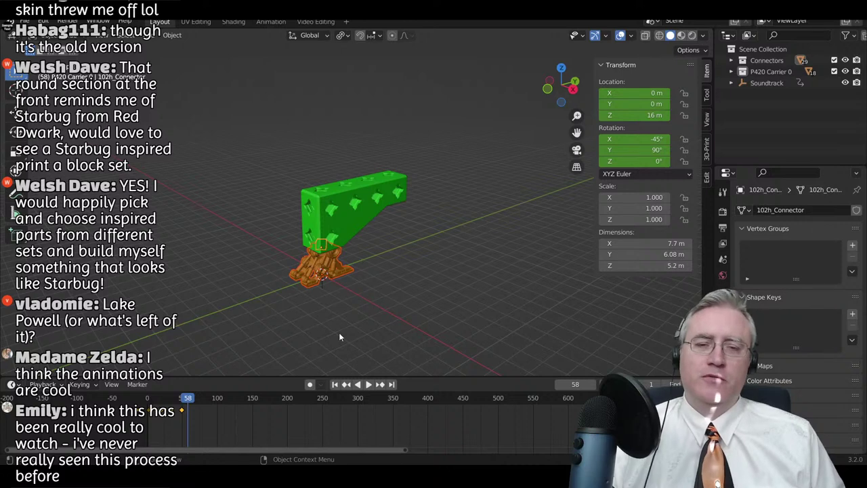
- In side view, select the sloping cargo door and its two connectors and move their keyframes earlier, starting at about frame 75
middle_click_drag(338, 332, 359, 264)
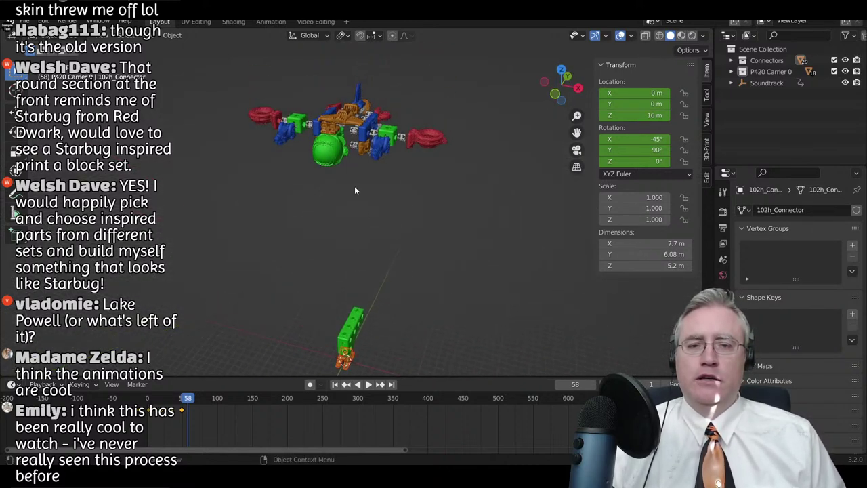
middle_click_drag(354, 190, 286, 117)
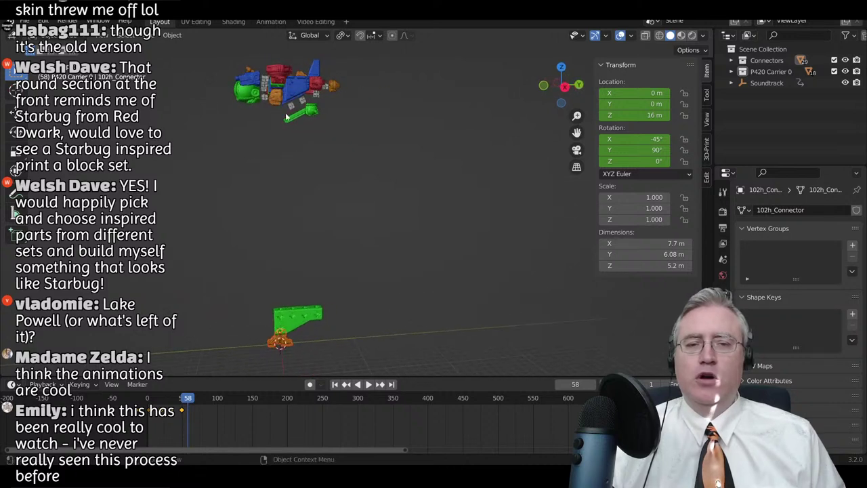
left_click(299, 119)
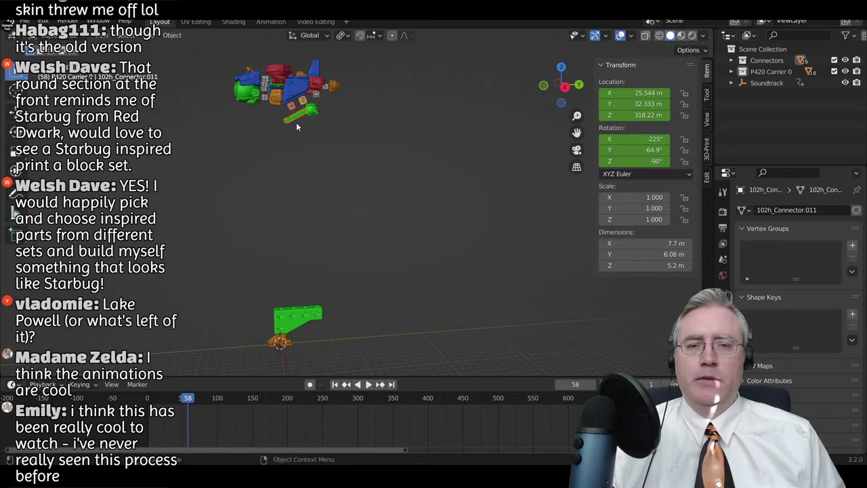
key("KP_3")
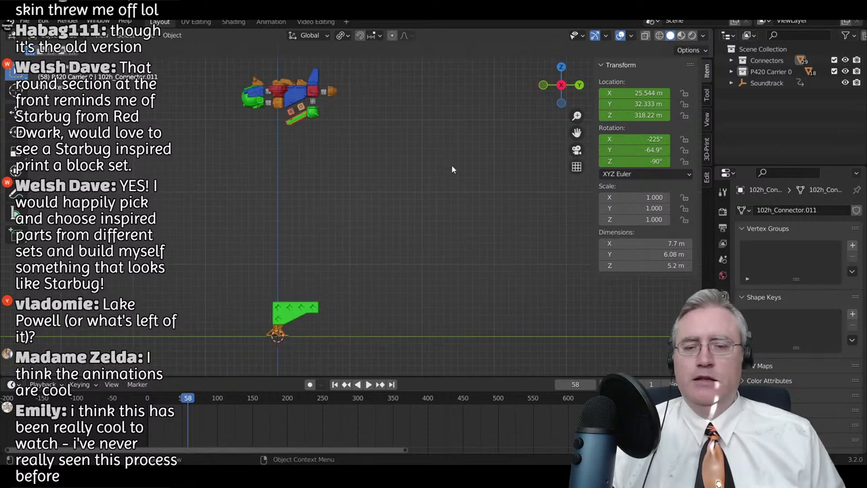
scroll(499, 418, "down", 3)
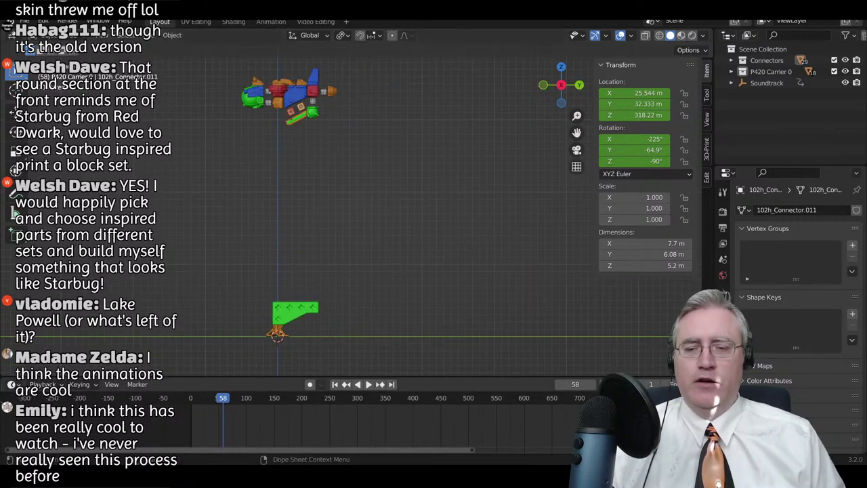
key("g")
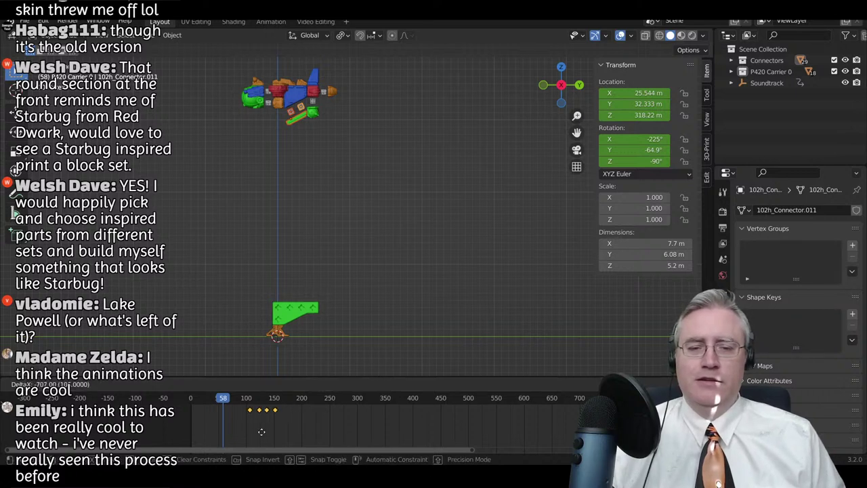
left_click(248, 434)
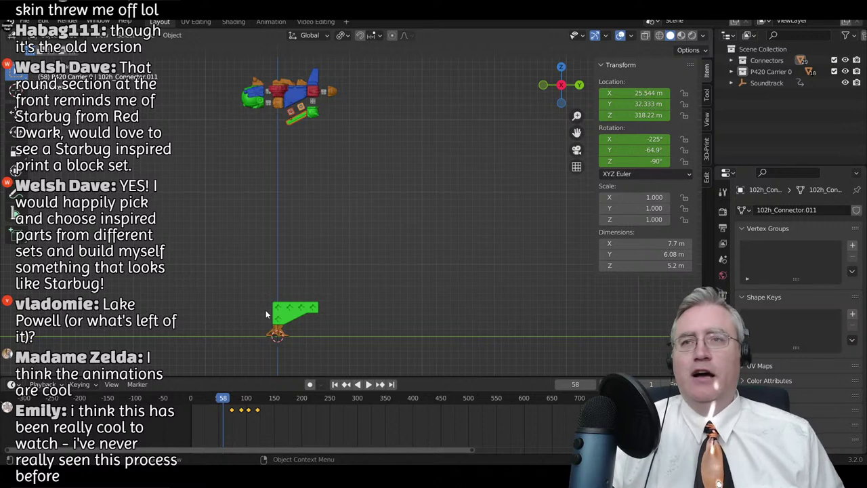
- Select the Soundtrack object and play the animation from frame 24 to compare the parts' timing with its keyframes
scroll(285, 212, "up", 2)
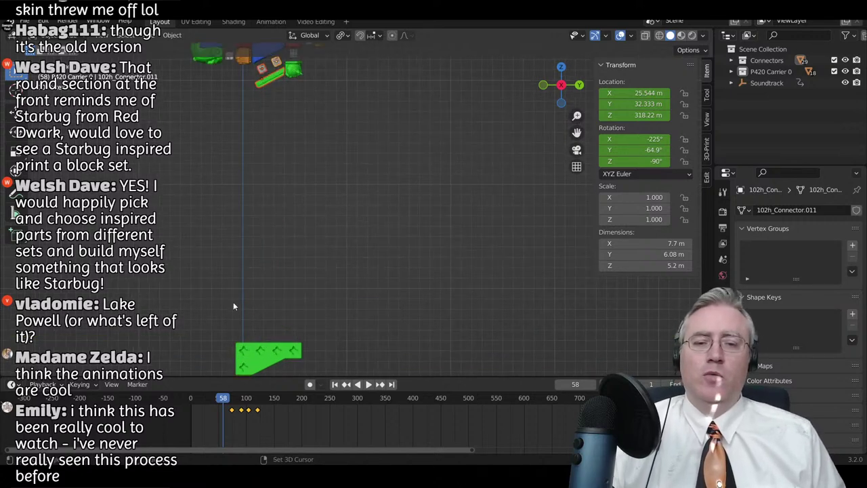
middle_click_drag(234, 301, 304, 204, "shift")
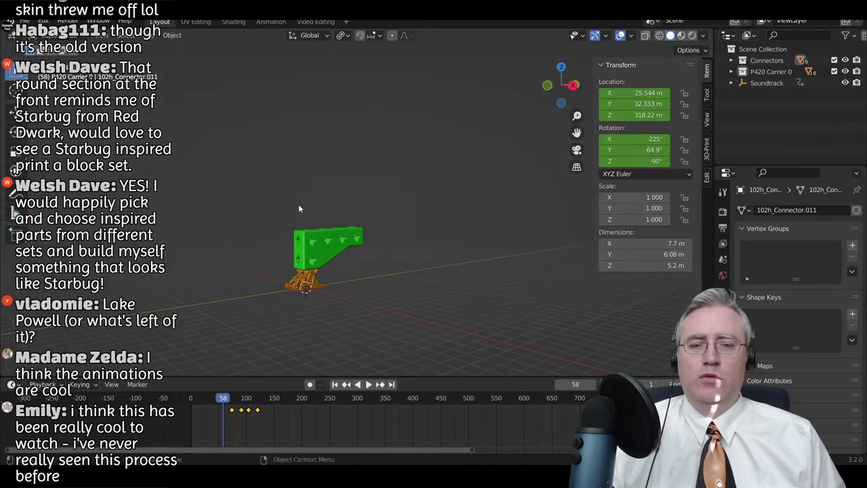
left_click(760, 83)
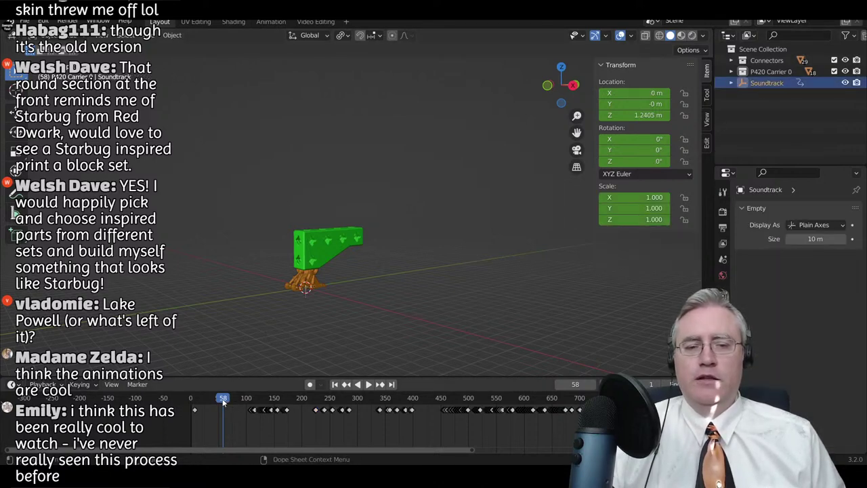
left_click(204, 399)
key("space")
key("Escape")
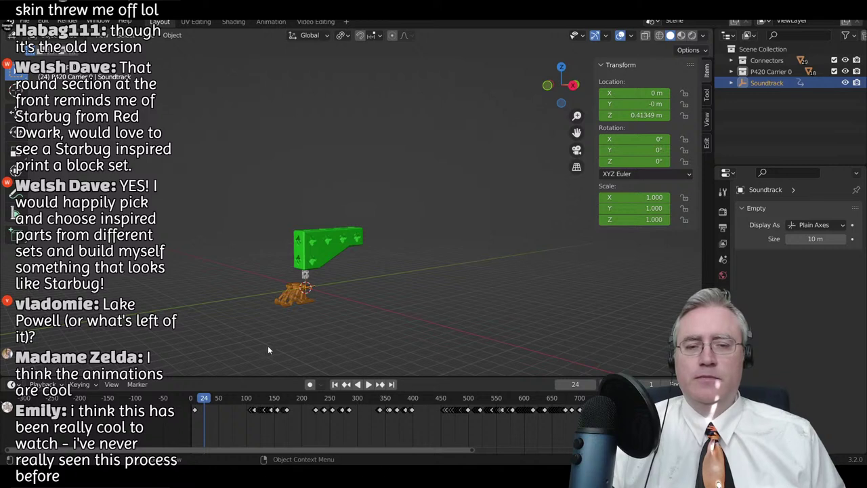
key("space")
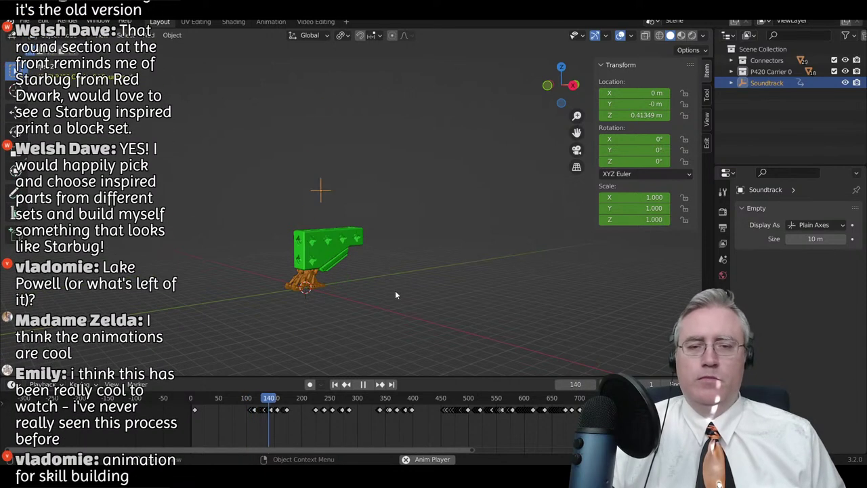
key("space")
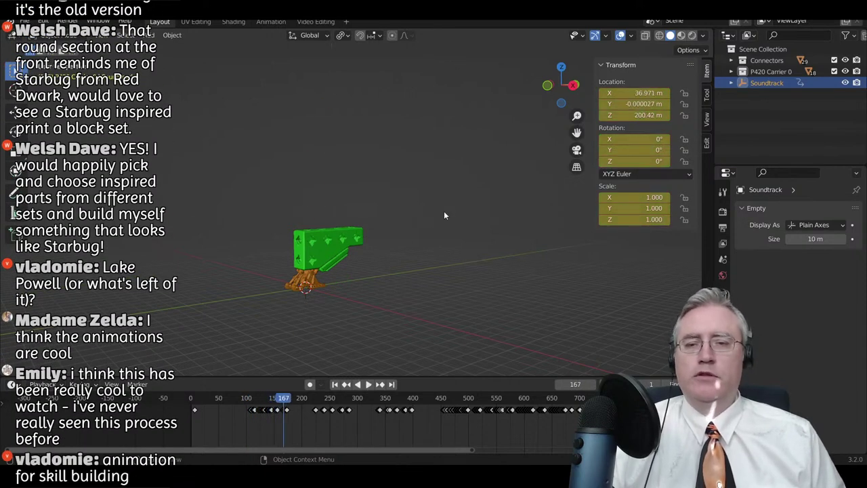
- Select only the sloping cargo door in side view and shift its keyframes later so the last one falls at frame 167
left_click(337, 263)
key("KP_3")
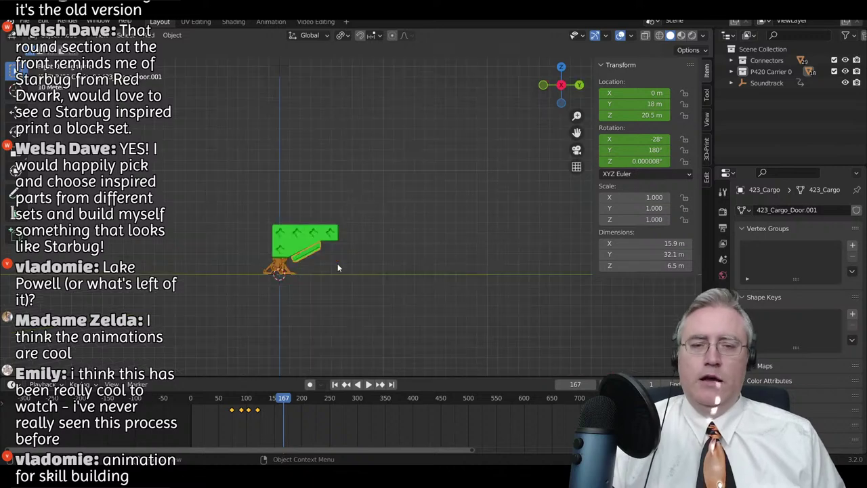
middle_click_drag(337, 263, 305, 370, "ctrl")
left_click_drag(265, 423, 208, 405)
key("g")
mouse_move(276, 424)
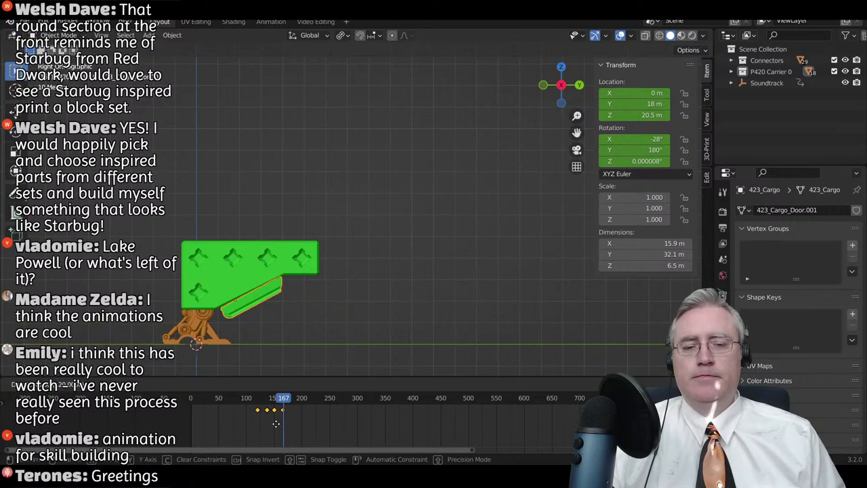
left_click(276, 423)
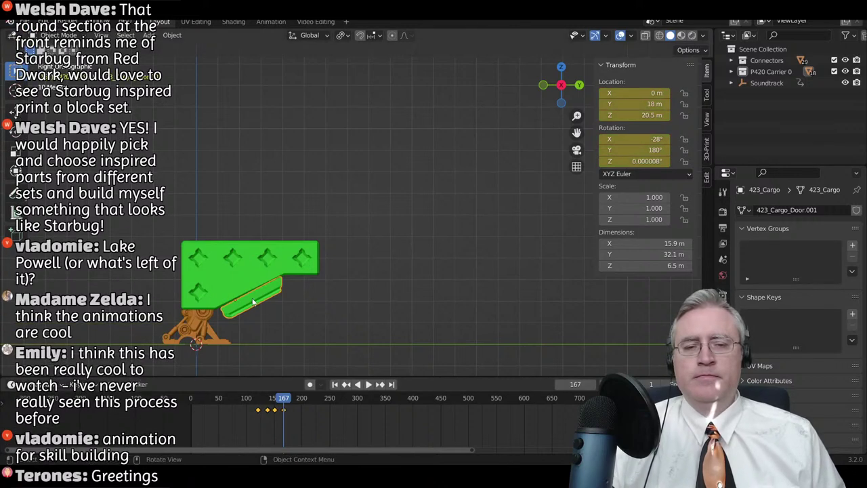
- Show the model as a wireframe and pick the two connectors between the sloping cargo door and the green body
key("z")
left_click(167, 308)
scroll(224, 320, "up", 1)
scroll(223, 318, "up", 1)
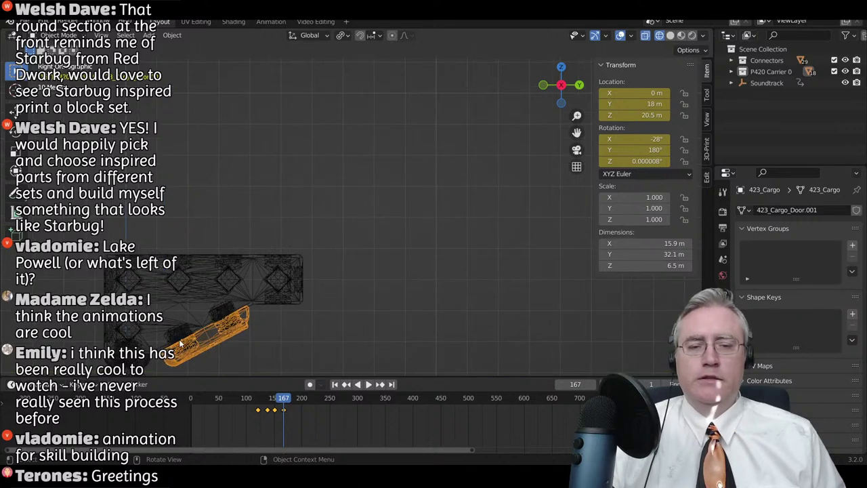
left_click(179, 342)
left_click(184, 343)
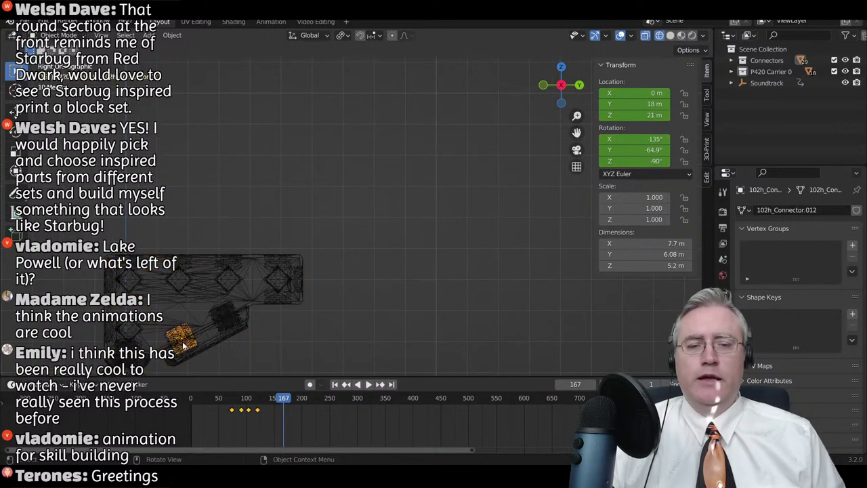
left_click(222, 324)
left_click(222, 323)
- Exclude the cargo door from the selection and shift the two connectors' keyframes later so the last one falls at frame 167
key("c")
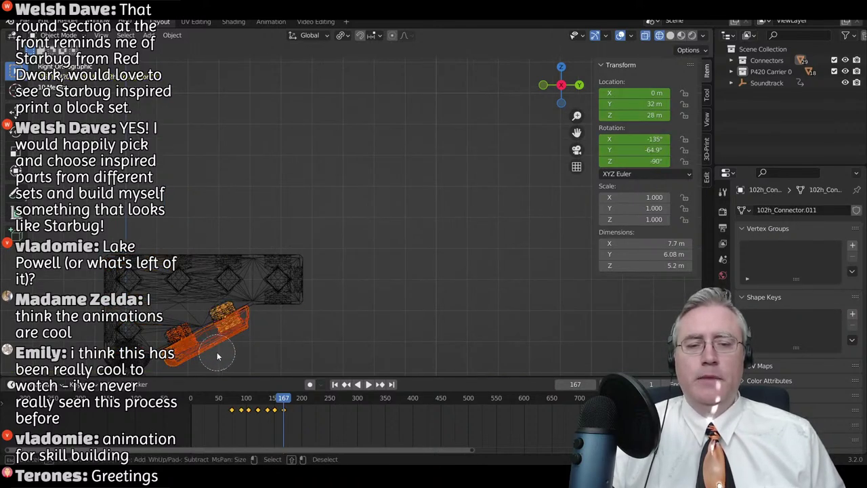
key("Escape")
key("b")
middle_click_drag(221, 341, 221, 341)
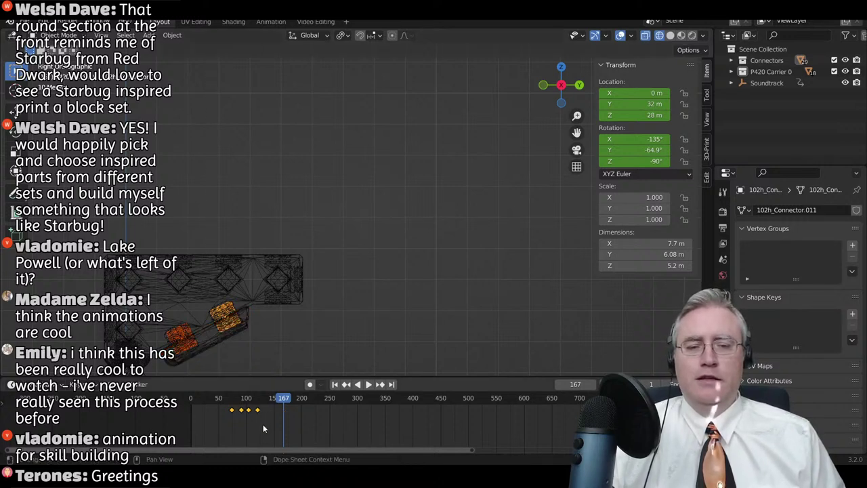
key("g")
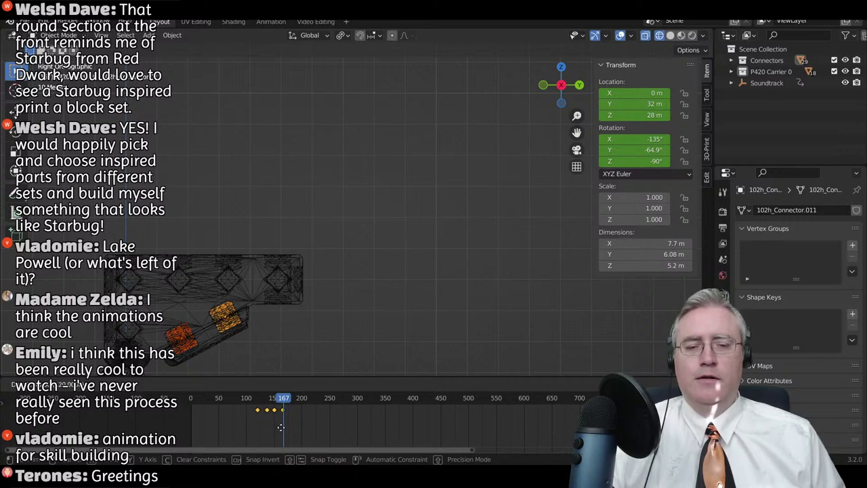
left_click(281, 427)
- Return to frame 0, switch back to solid shading in an angled view, and play the cargo door and connector animation
middle_click_drag(245, 279, 283, 290)
left_click_drag(284, 400, 190, 405)
middle_click_drag(255, 327, 325, 282)
scroll(325, 282, "up", 3)
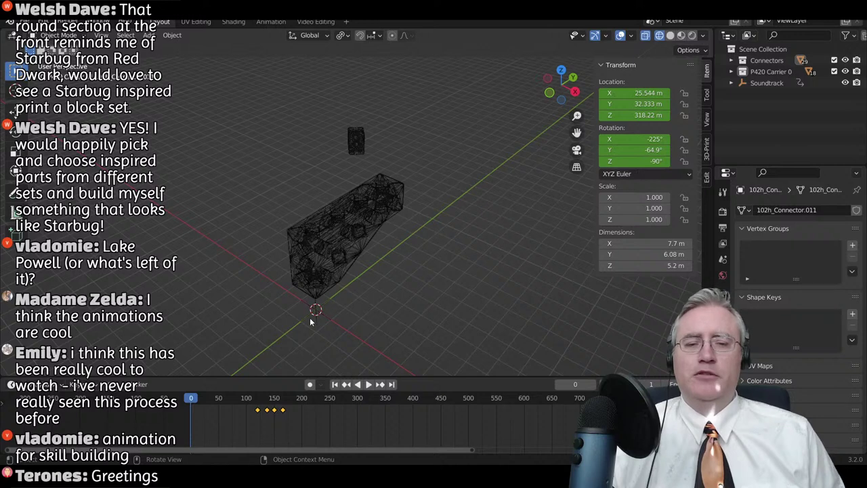
middle_click_drag(316, 313, 313, 286)
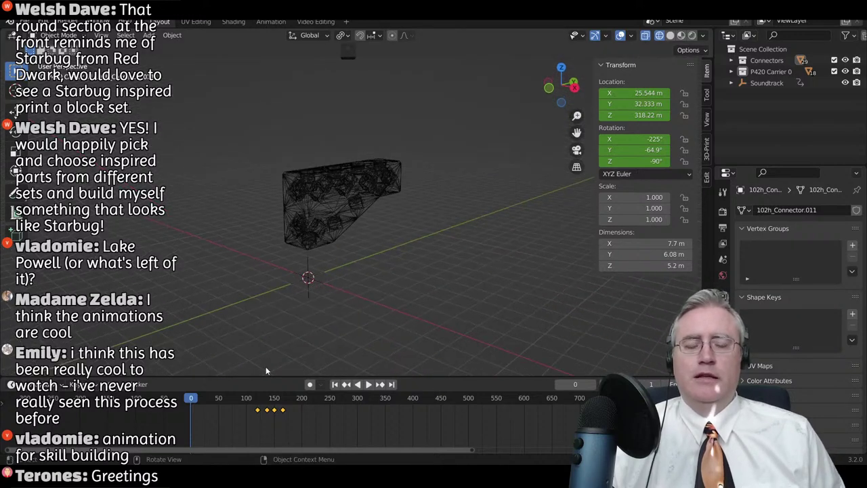
key("z")
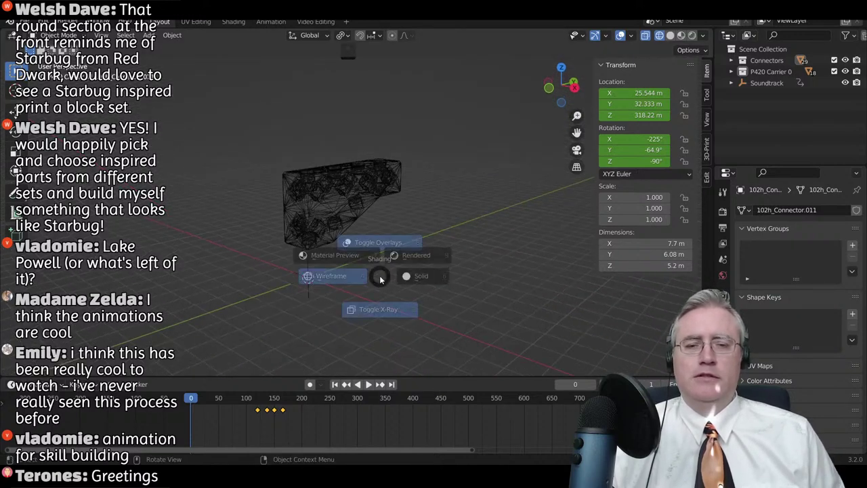
left_click(461, 275)
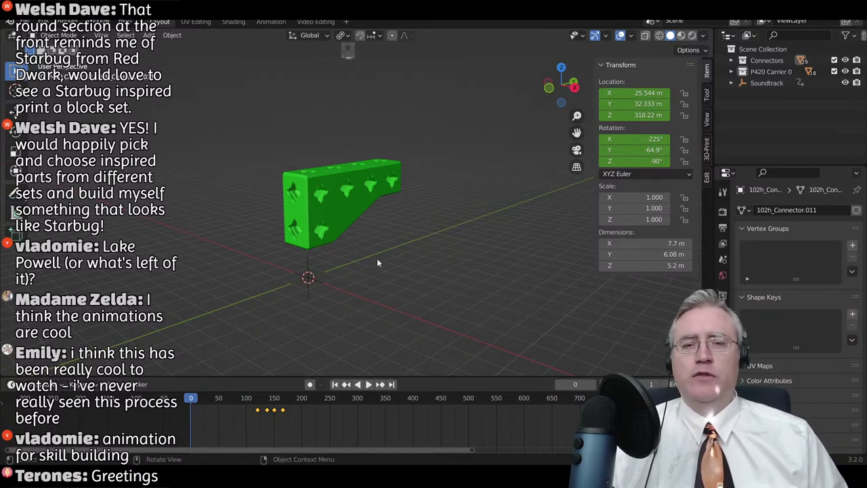
key("space")
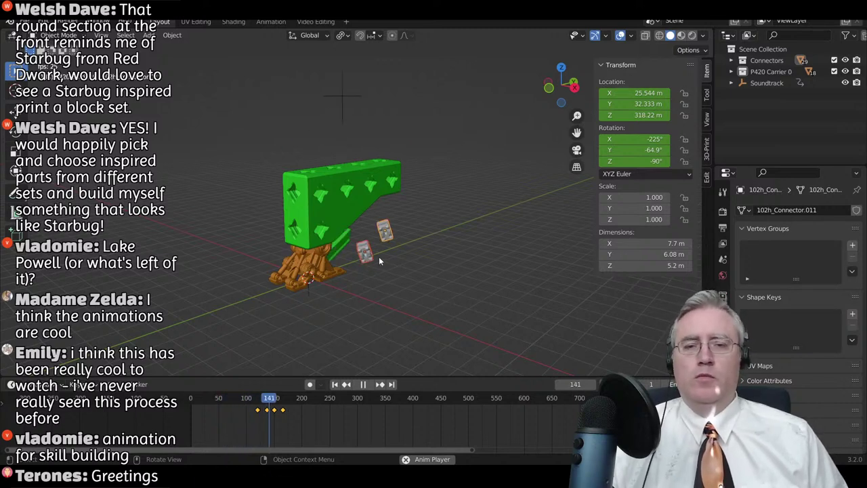
key("space")
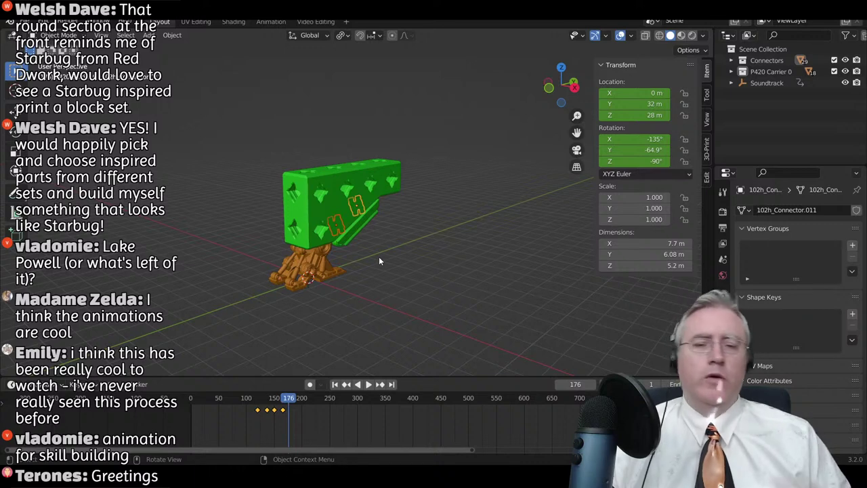
- Move the two connectors' keyframes earlier so the second one falls at frame 104, and play on to frame 135
left_click_drag(286, 409, 254, 423)
key("g")
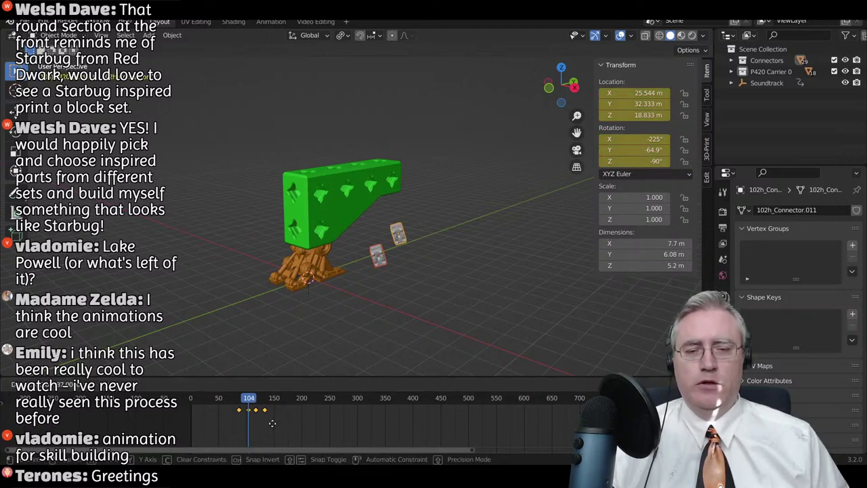
left_click(271, 423)
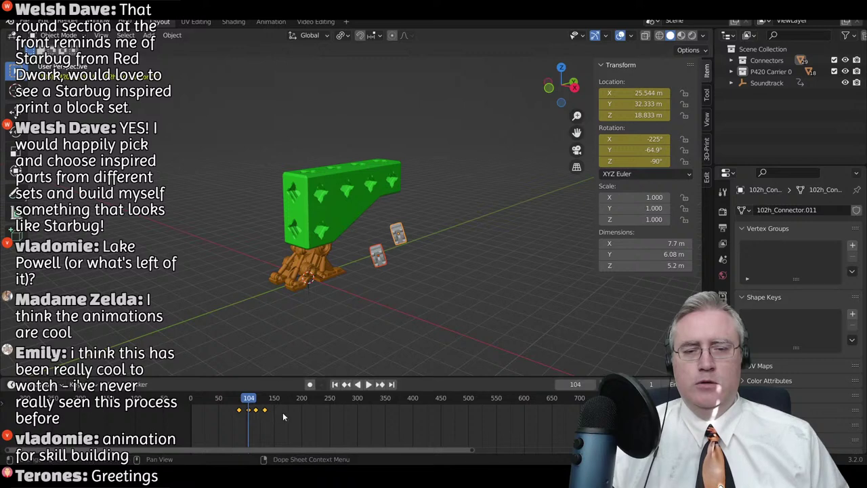
key("space")
key("space")
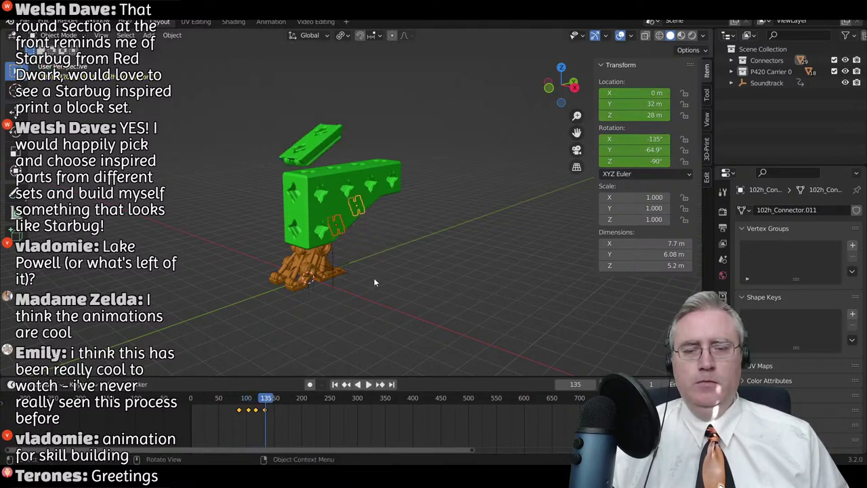
- Select the cargo door above the green body and shift its keyframes about 17 frames earlier
left_click(322, 145)
left_click_drag(252, 423, 292, 412)
key("g")
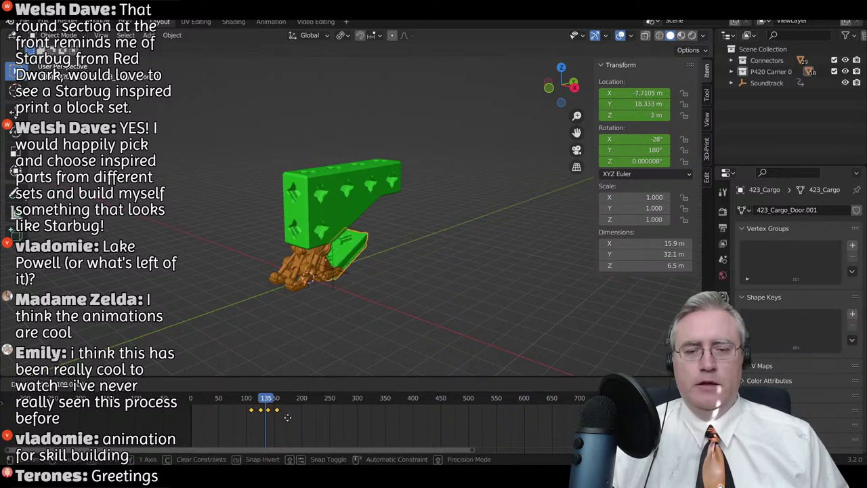
left_click(285, 418)
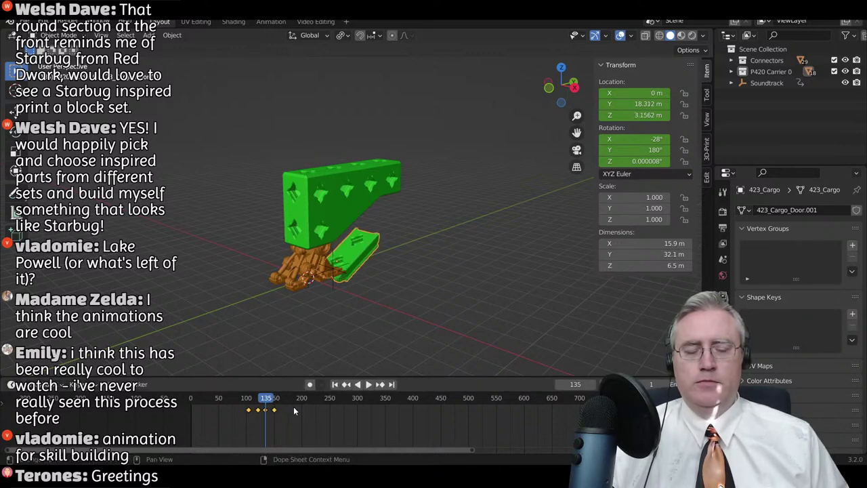
- Play the retimed cargo door and connectors from about frame 75
left_click(232, 401)
key("space")
key("space")
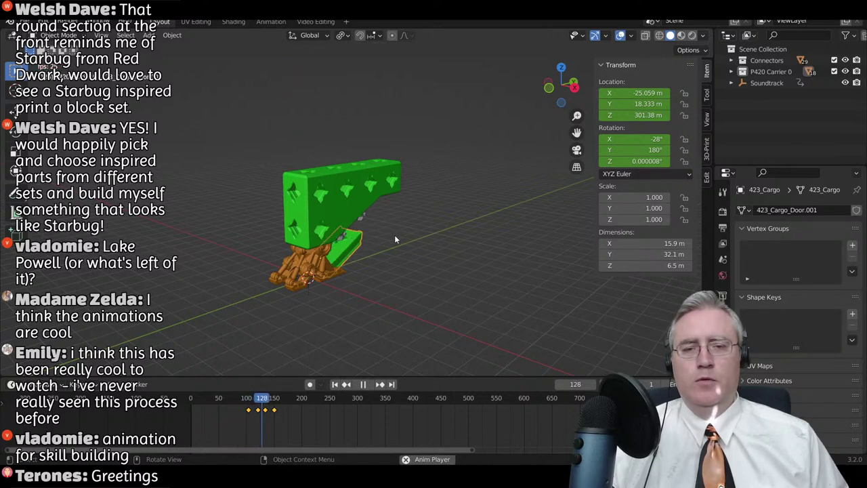
- Stop playback at frame 165, then shift the round cannon's and its connector's keyframes earlier so the last one falls at frame 165
key("space")
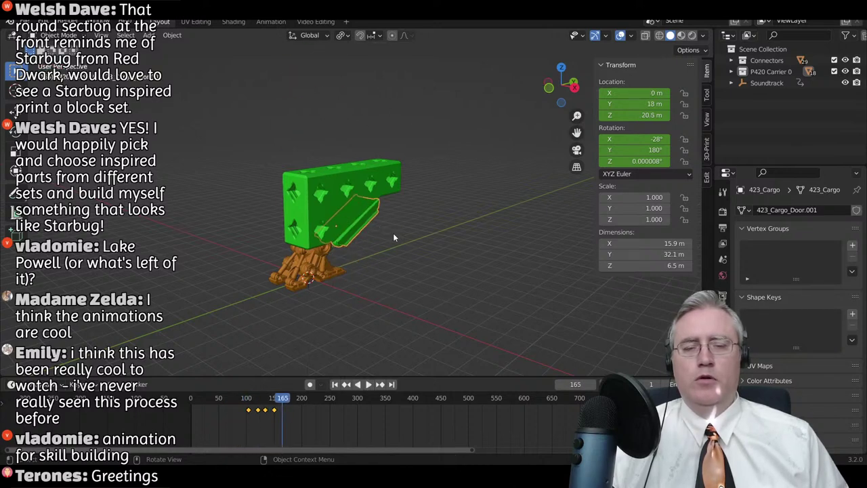
scroll(391, 222, "down", 3)
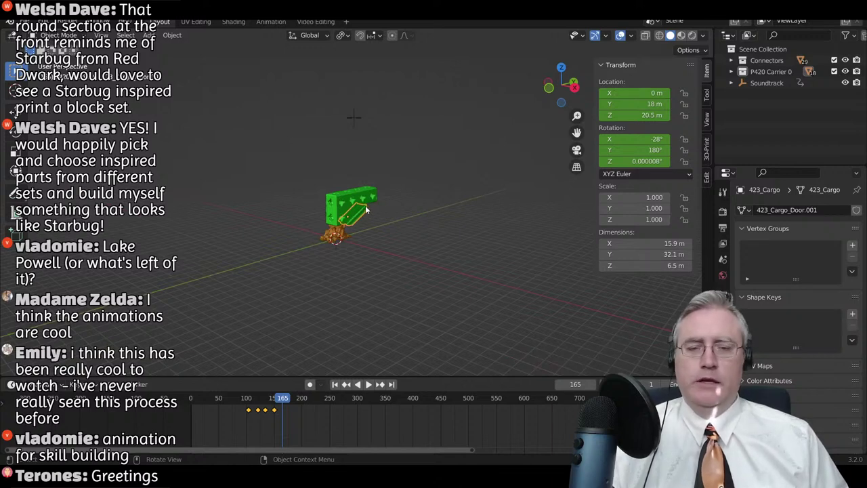
middle_click_drag(366, 211, 324, 194)
scroll(324, 194, "up", 2)
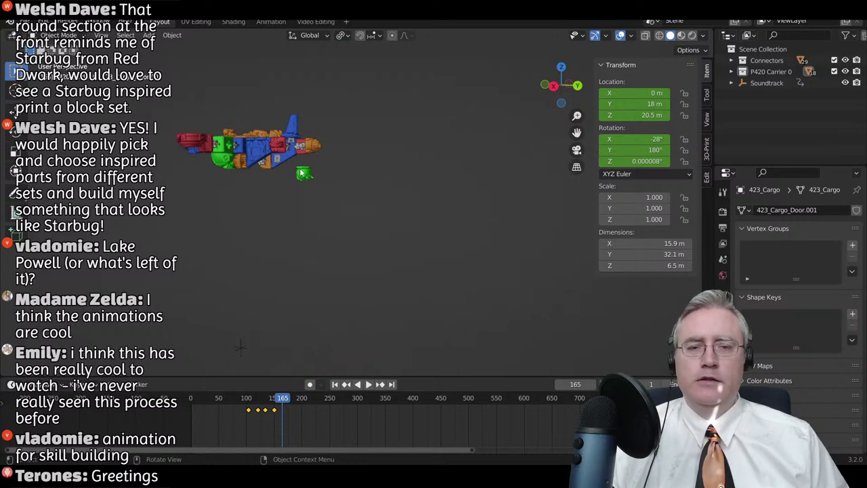
left_click(304, 178)
key("KP_3")
scroll(302, 176, "up", 2)
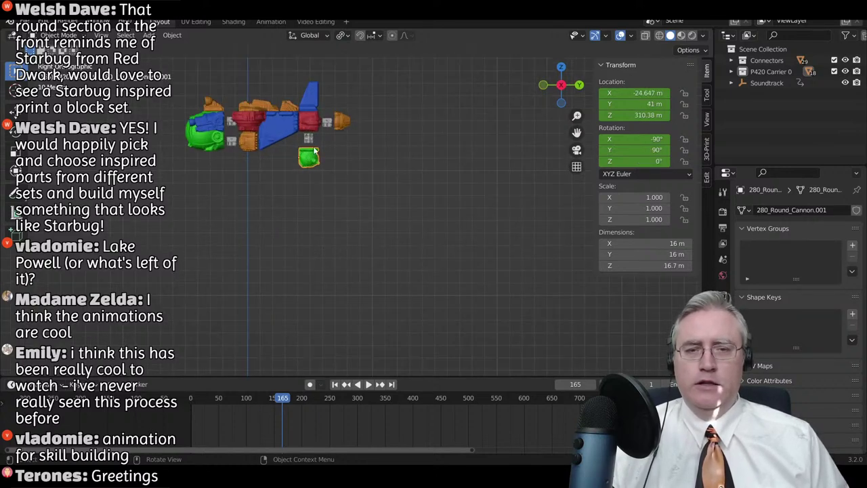
left_click(308, 141, "shift")
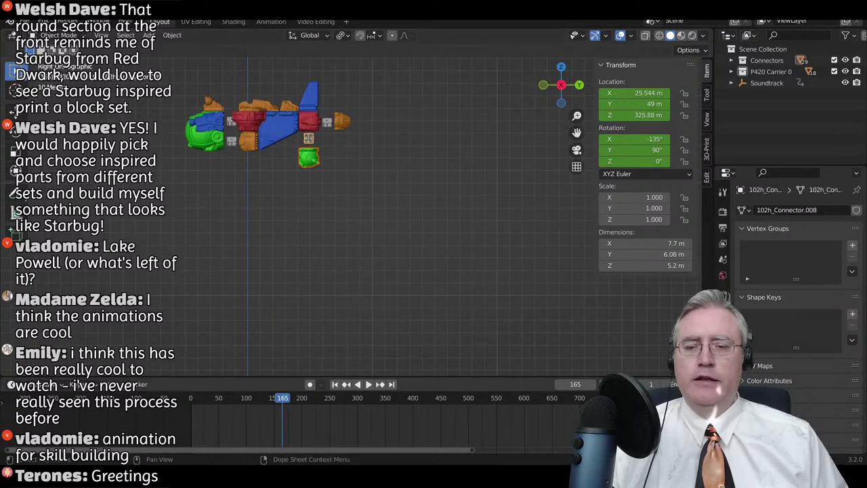
key("g")
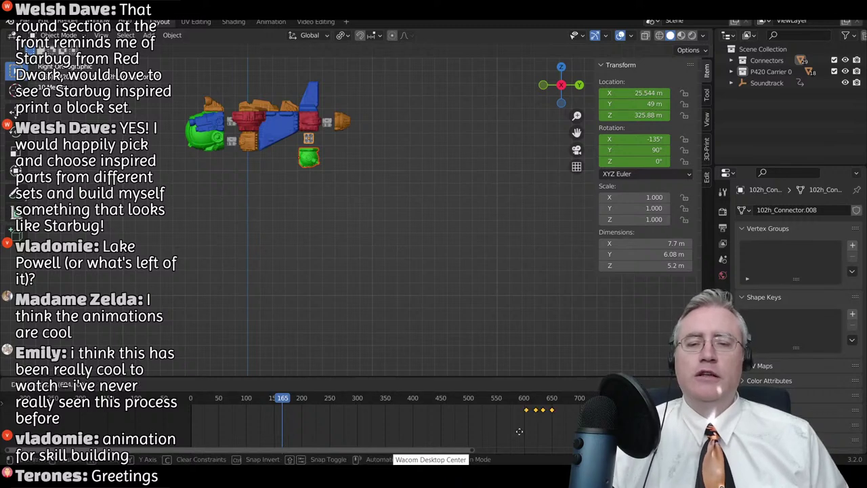
left_click(271, 437)
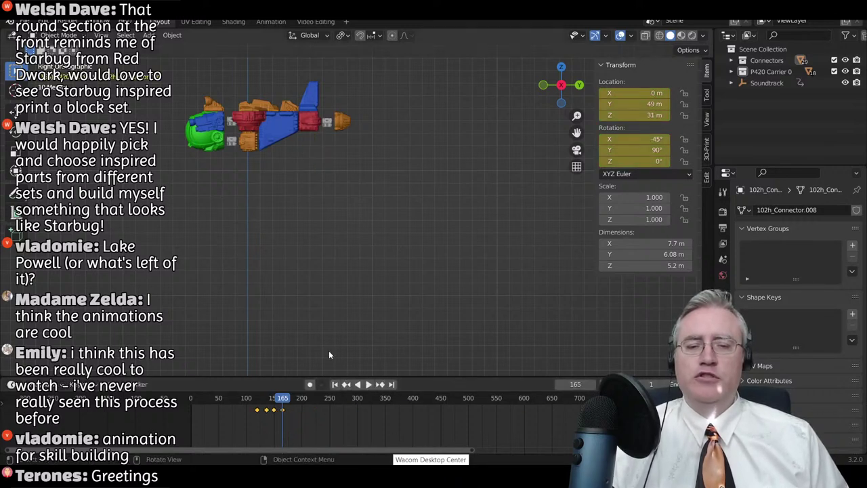
- Select only the connector inside the green body above the round cannon and shift its keyframes about 16 frames earlier
middle_click_drag(329, 350, 373, 240)
scroll(417, 319, "up", 3)
scroll(372, 227, "up", 5)
middle_click_drag(371, 206, 358, 250)
left_click(330, 226)
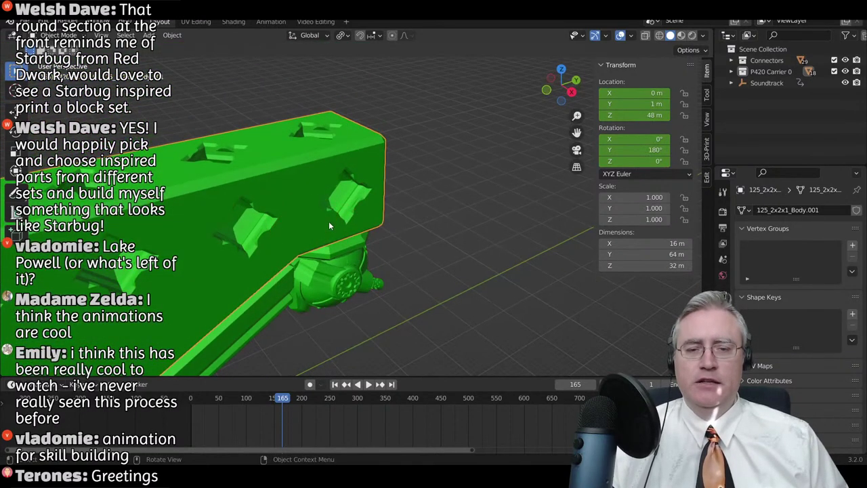
left_click(329, 226)
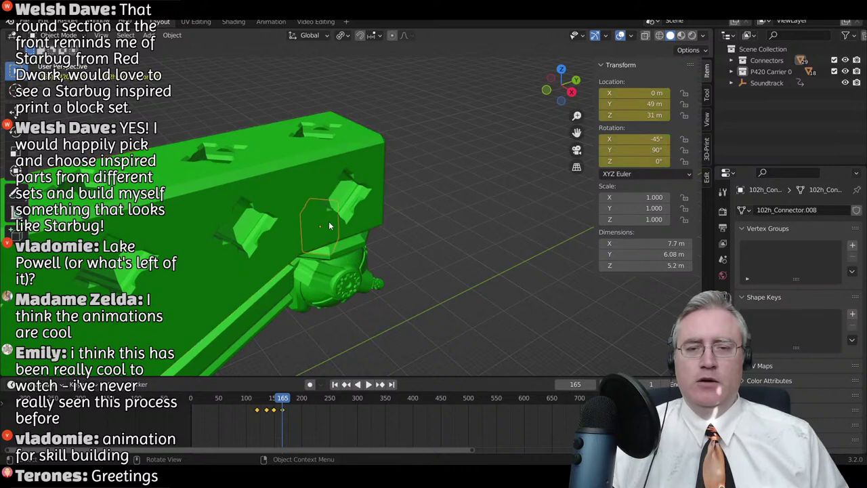
key("g")
left_click(282, 427)
- Play the retimed round cannon and connector from about frame 85 to frame 185
scroll(351, 358, "down", 7)
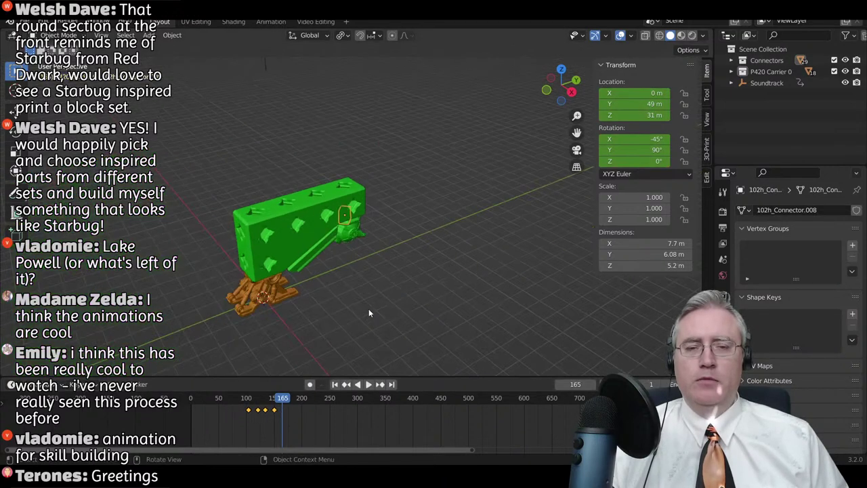
middle_click_drag(369, 311, 385, 287)
left_click_drag(280, 405, 238, 406)
scroll(373, 223, "down", 3)
key("space")
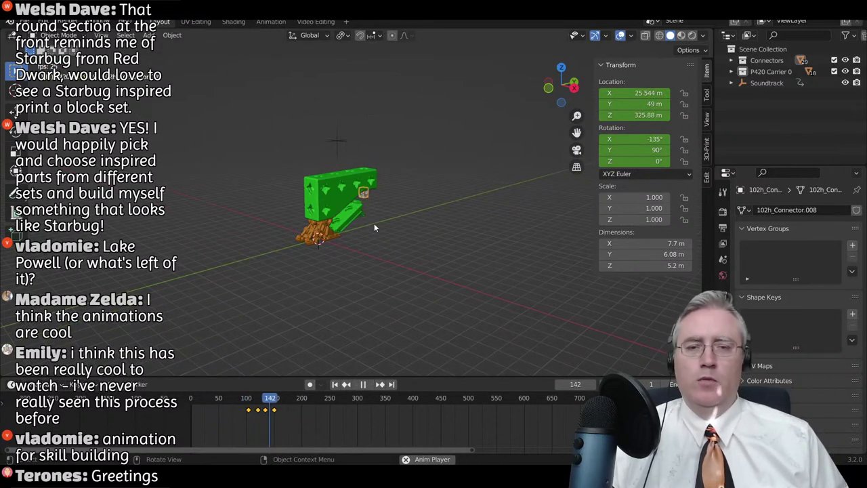
key("space")
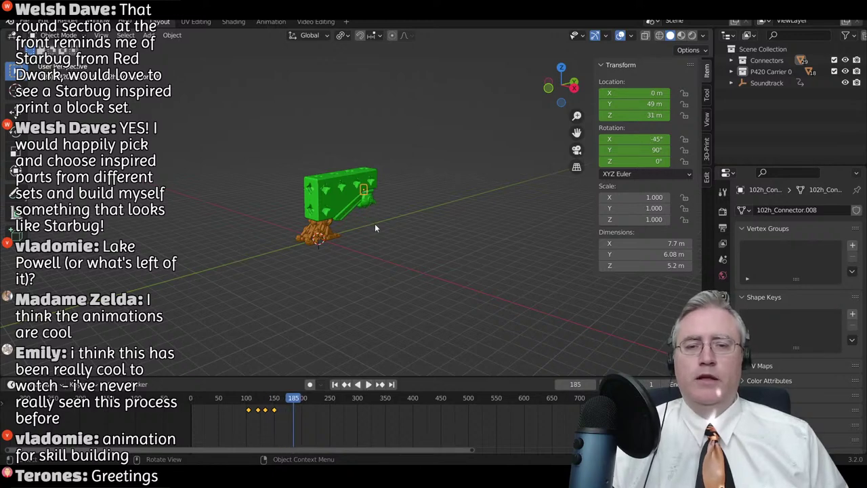
- Play on from frame 185 to find the next soundtrack cue and set the current frame to 219
middle_click_drag(375, 223, 333, 235)
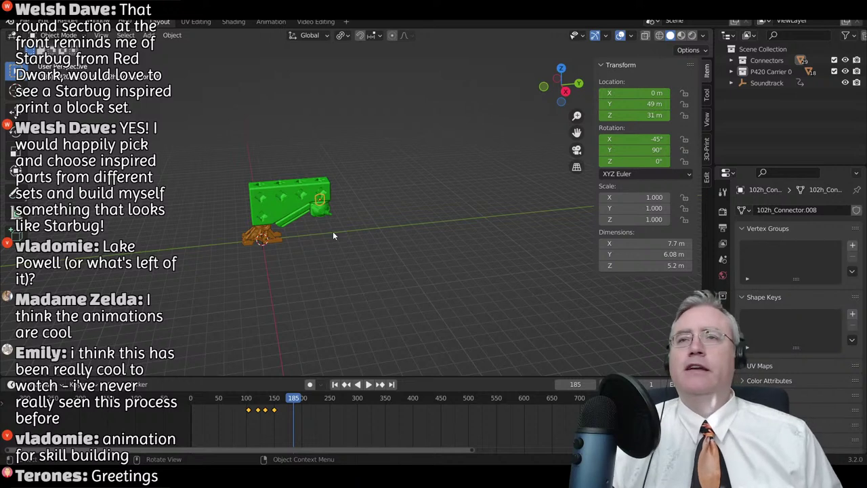
scroll(321, 225, "up", 2)
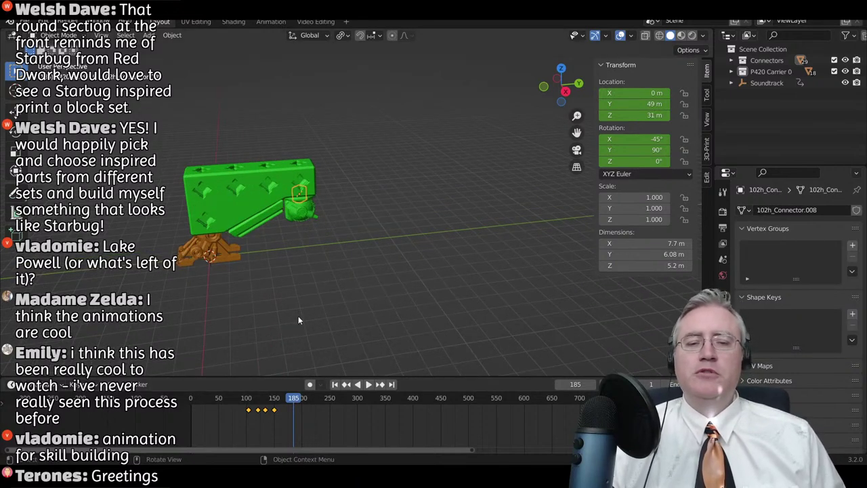
key("space")
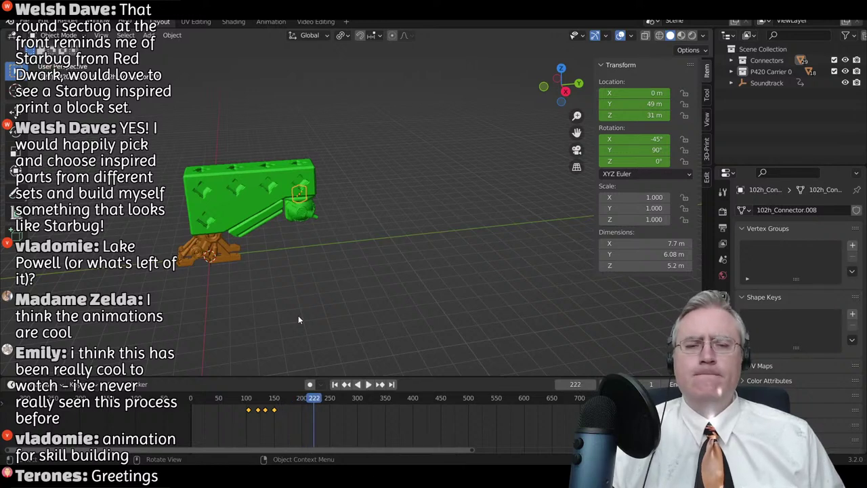
key("space")
left_click(312, 400)
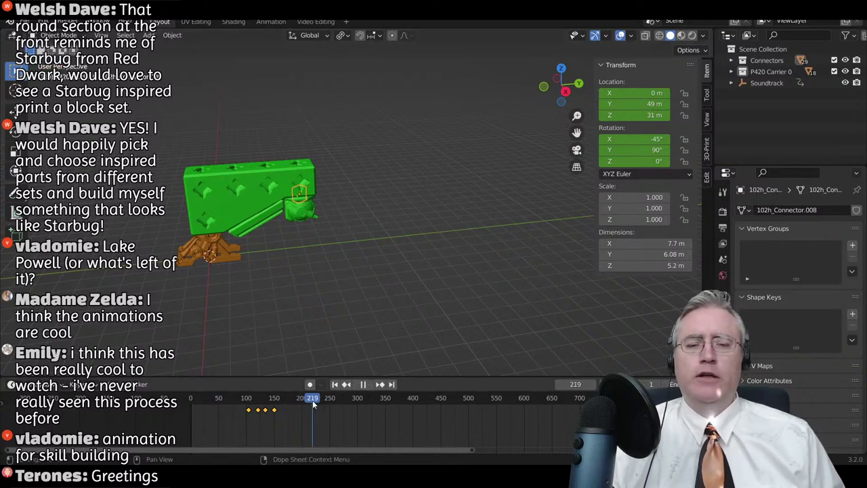
- Try to shift the keyframes of the round cockpit and the selected connectors earlier to around frame 219, and undo the shift
scroll(294, 232, "down", 5)
middle_click_drag(294, 231, 320, 217)
middle_click_drag(353, 120, 418, 296, "shift")
scroll(332, 178, "up", 5)
left_click(336, 171)
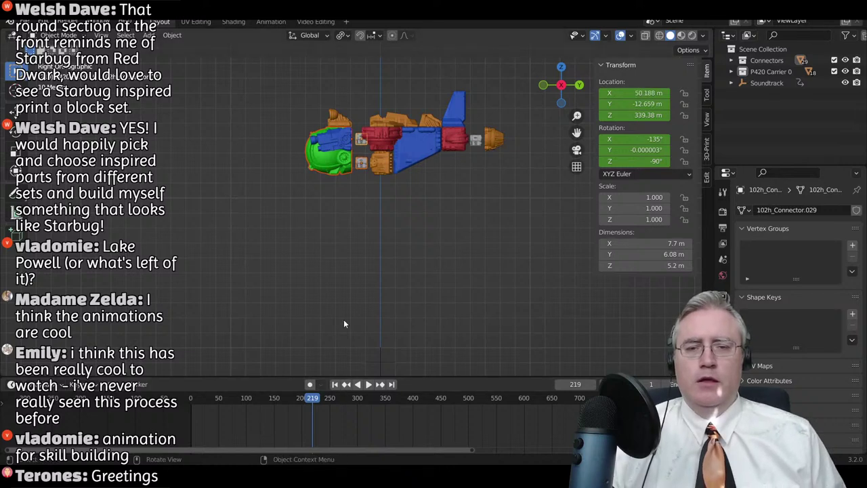
scroll(569, 431, "down", 2)
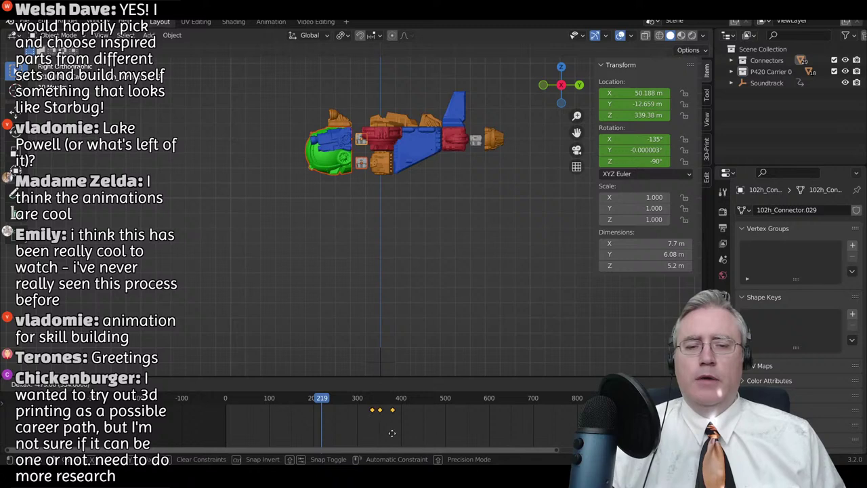
left_click(339, 432)
key("KP_Decimal")
scroll(371, 297, "down", 3)
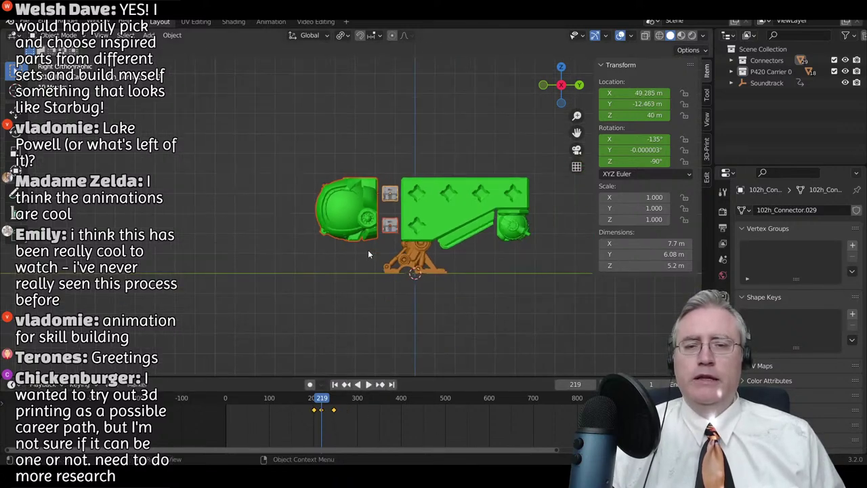
middle_click_drag(368, 249, 388, 267)
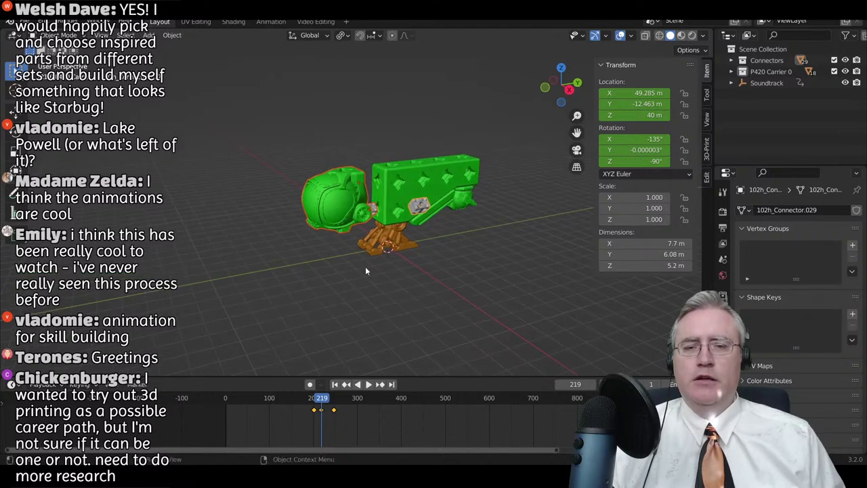
key("ctrl+z")
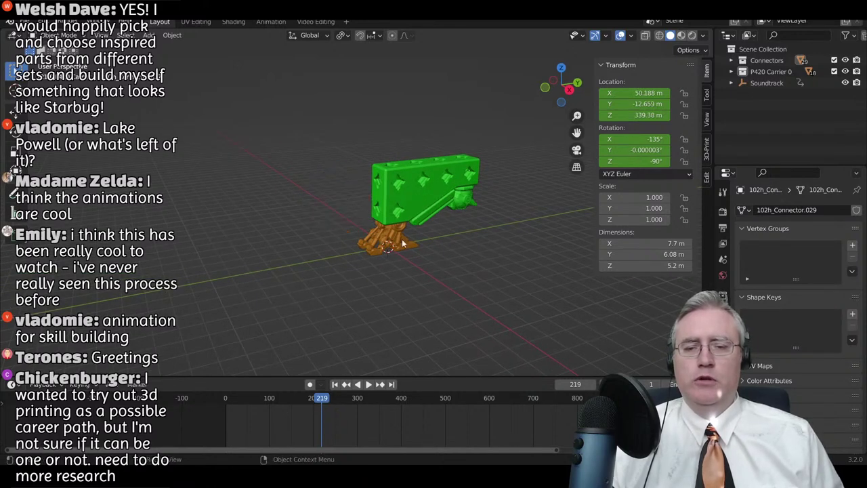
- Limit the selection to the round cockpit and its two connectors, and shift their keyframes earlier so the second one falls at frame 219
scroll(427, 127, "down", 2)
middle_click_drag(398, 112, 448, 278, "shift")
middle_click_drag(397, 132, 399, 297, "shift")
scroll(463, 236, "up", 4)
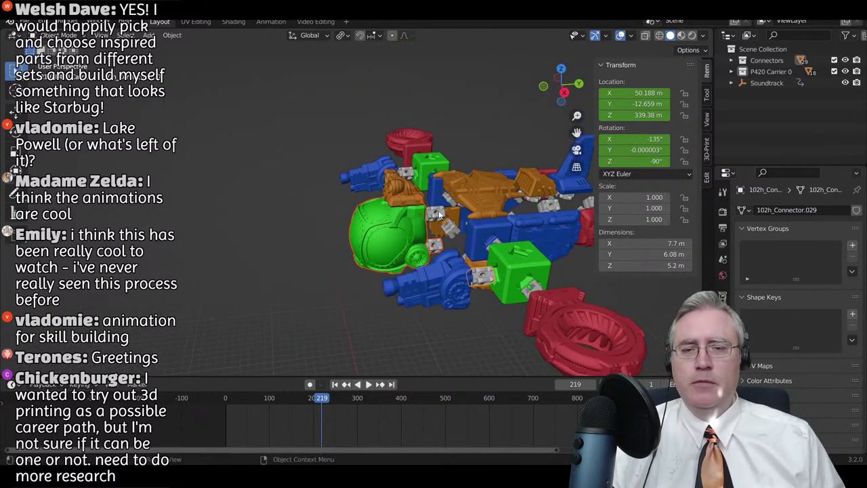
left_click(436, 240)
left_click(407, 217)
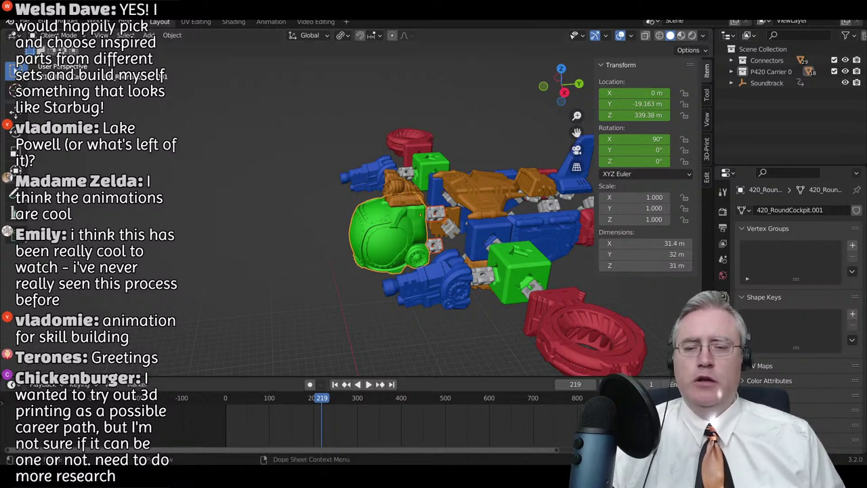
key("g")
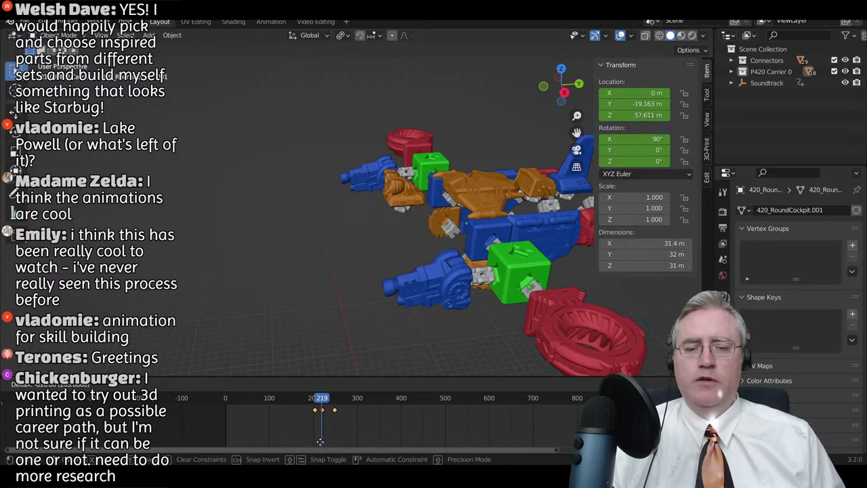
left_click(320, 441)
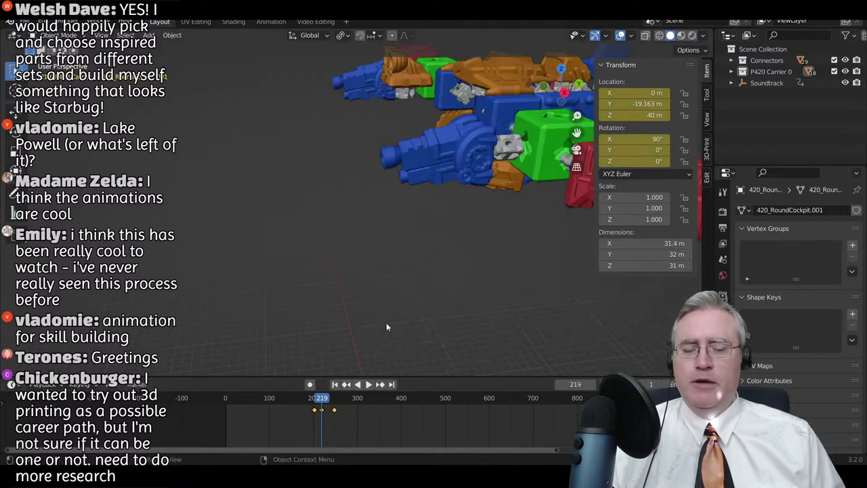
key("KP_Decimal")
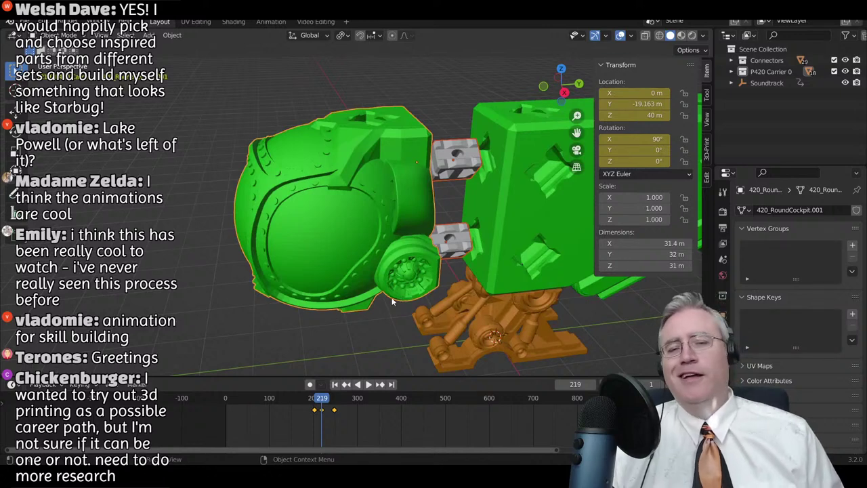
- Check the attached cockpit at frame 254 and play its retimed animation from about frame 173
mouse_move(322, 400)
left_mouse_down()
mouse_move(301, 400)
mouse_move(337, 404)
left_mouse_up()
scroll(452, 276, "down", 4)
middle_click_drag(408, 284, 415, 280)
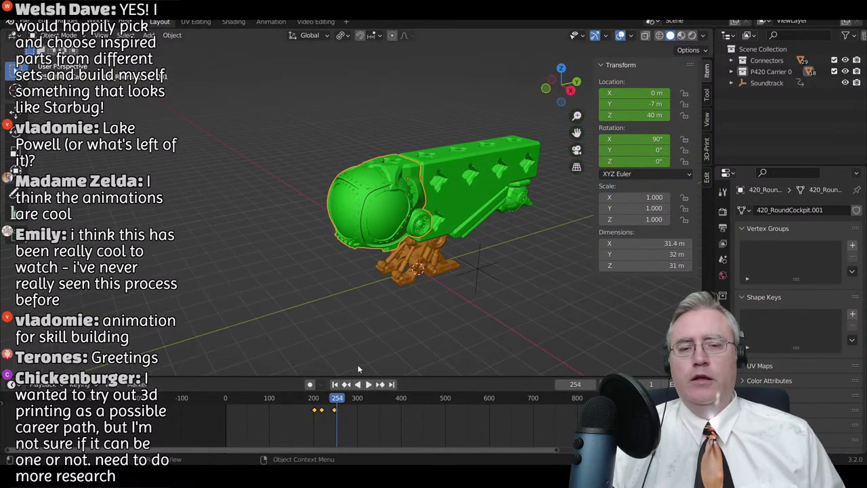
left_click(301, 399)
key("space")
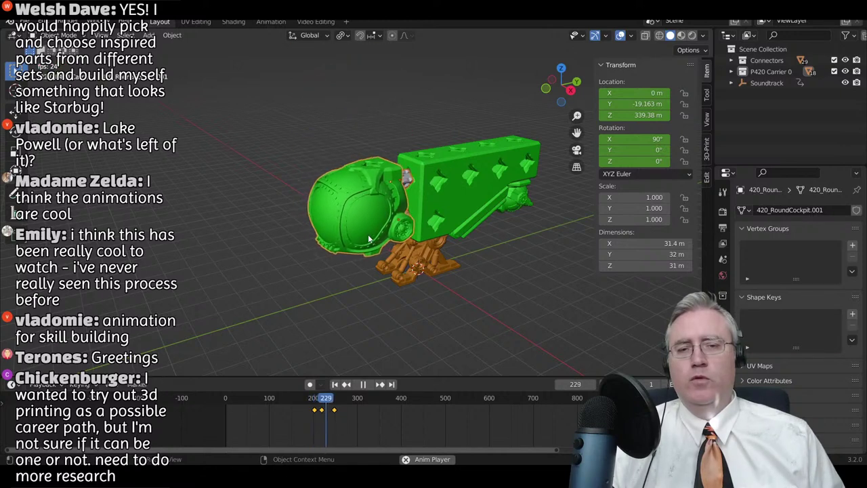
- Select the two blue side panels with their four connectors and shift their keyframes back to around frame 251
key("space")
middle_click_drag(387, 211, 410, 173)
scroll(410, 173, "down", 5)
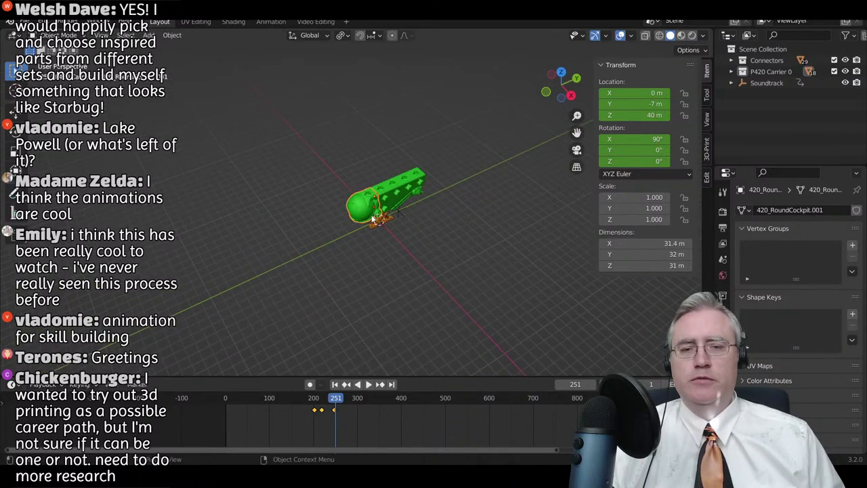
scroll(371, 202, "down", 3)
middle_click_drag(382, 124, 368, 219, "shift")
scroll(368, 190, "up", 3)
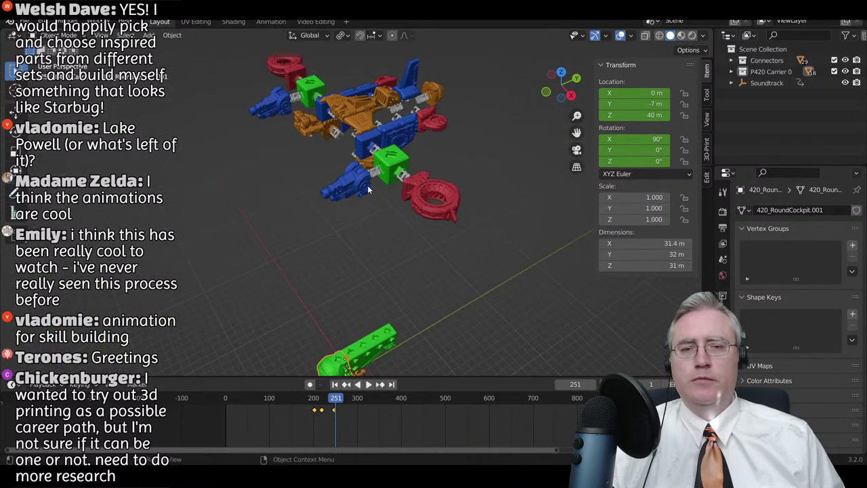
middle_click_drag(378, 144, 431, 156)
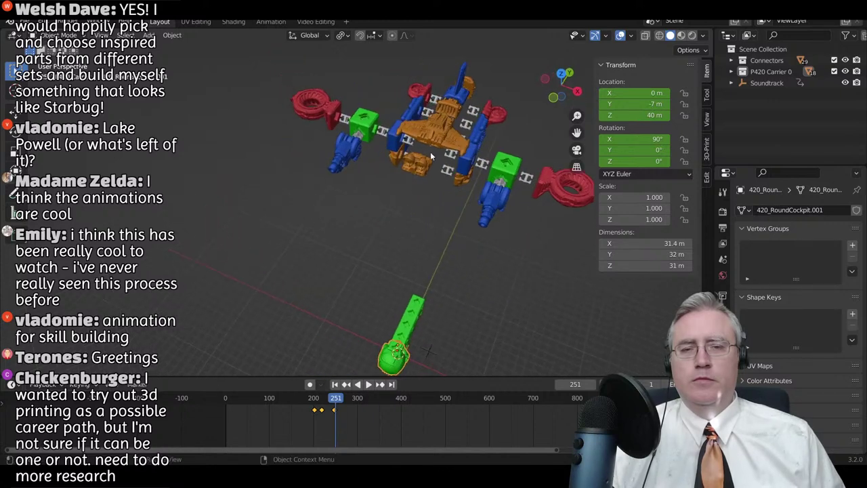
left_click(474, 138)
key("KP_7")
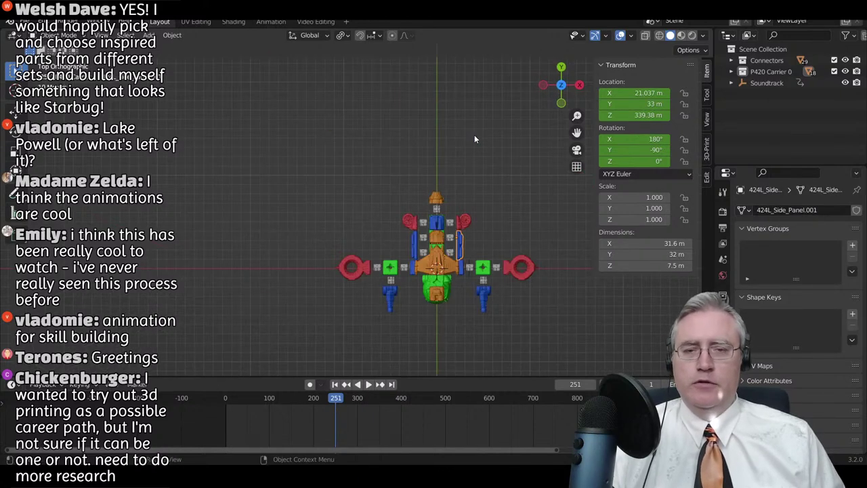
middle_click_drag(482, 229, 444, 172, "shift")
scroll(441, 173, "up", 3)
left_click(397, 165, "shift")
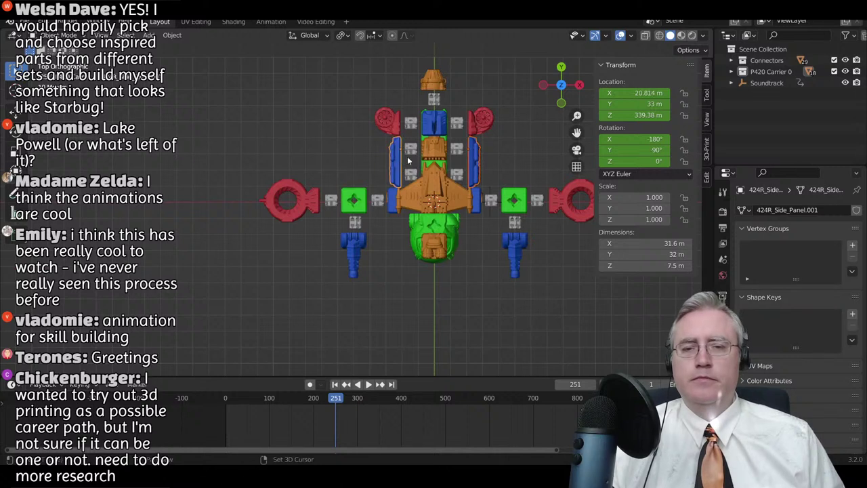
left_click(414, 150, "shift")
left_click(412, 173, "shift")
left_click(459, 175)
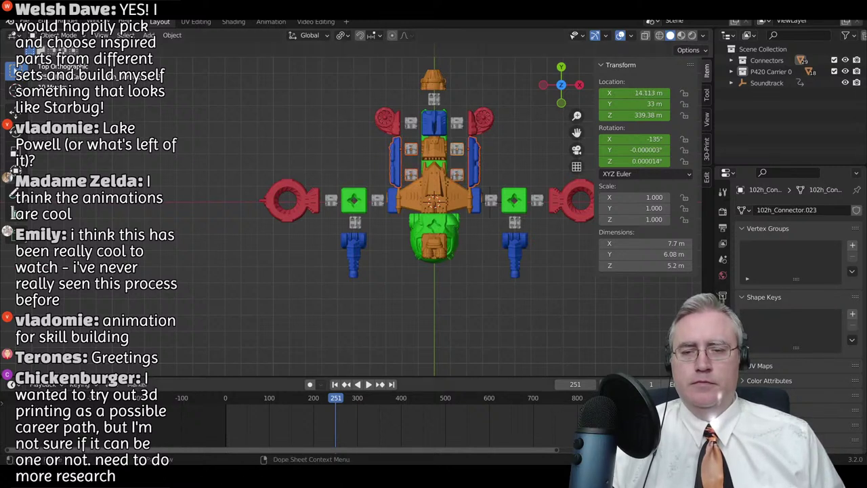
key("g")
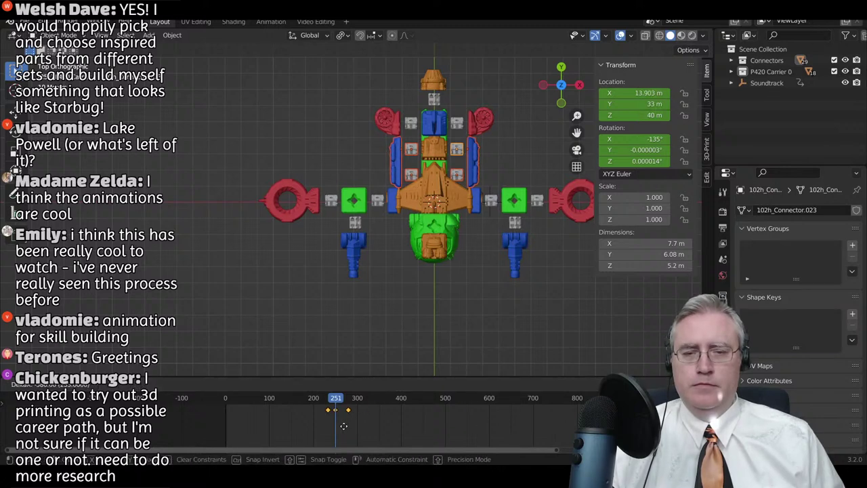
left_click(342, 424)
- Shift the side panel and connector keyframes so that the last one lands on frame 251
key("KP_Decimal")
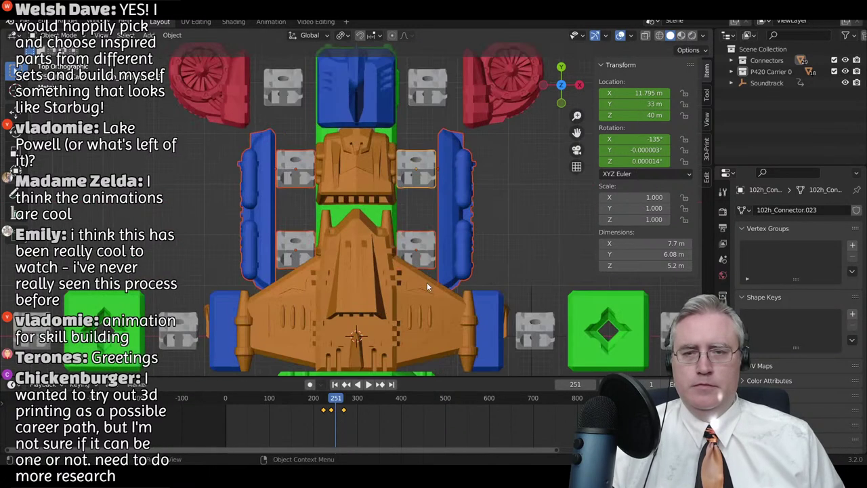
scroll(427, 283, "down", 3)
middle_click_drag(473, 252, 334, 334)
key("g")
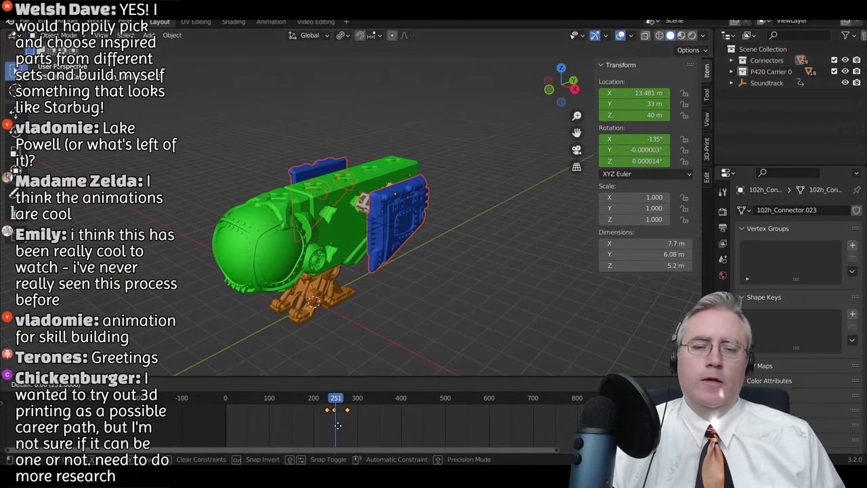
left_click(339, 427)
key("g")
left_click(333, 429)
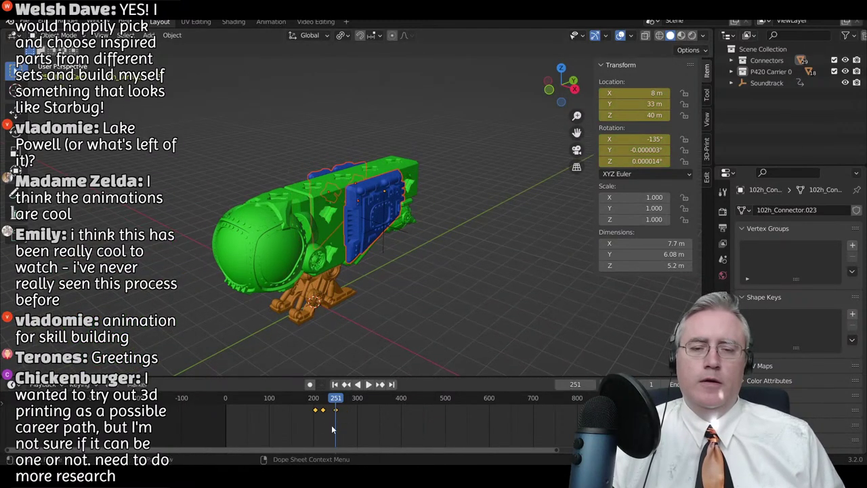
- Play back the side panels' arrival and delay the panel and connector keyframes by about 10 frames
left_click_drag(336, 400, 308, 404)
key("space")
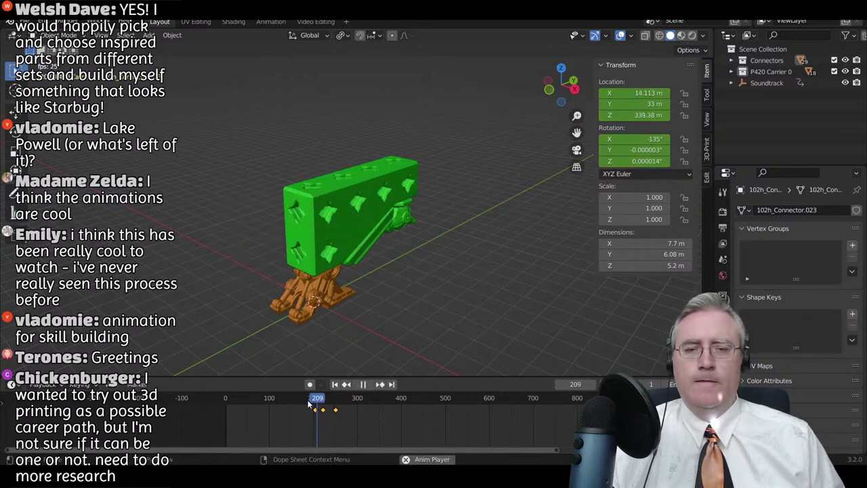
key("space")
key("g")
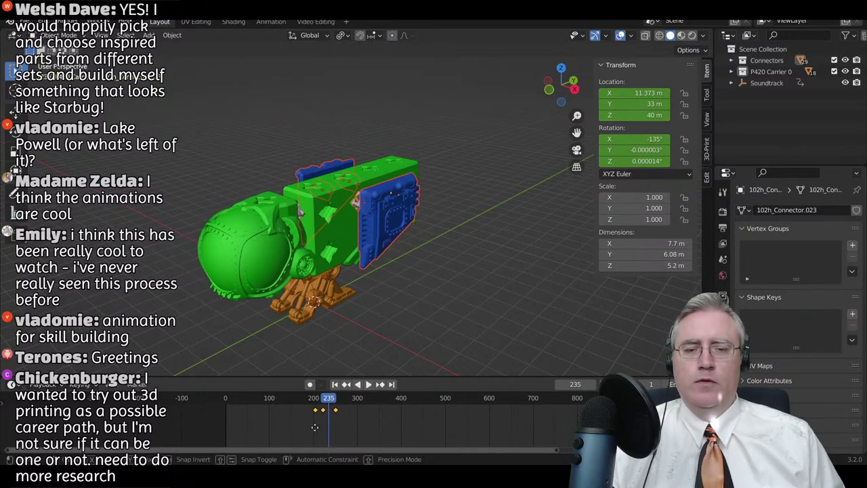
left_click(319, 429)
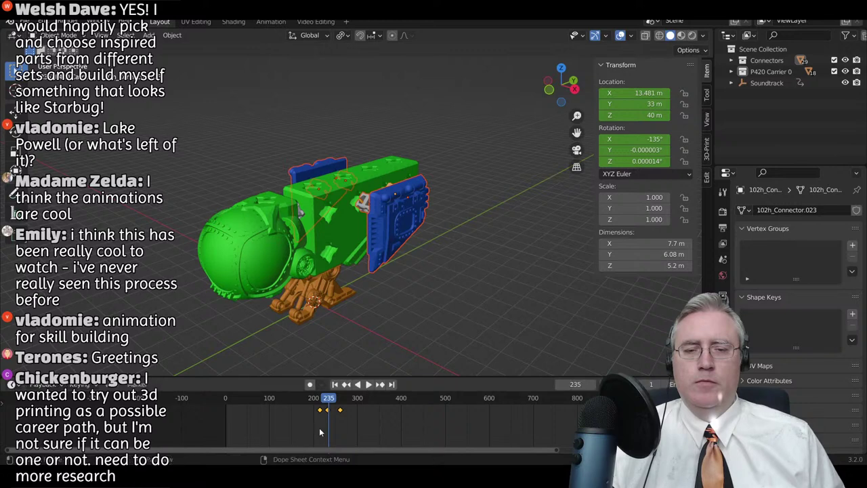
- Delay the side panel and connector keyframes by another 17 frames and replay the sequence from frame 157
key("space")
key("space")
key("g")
key("g")
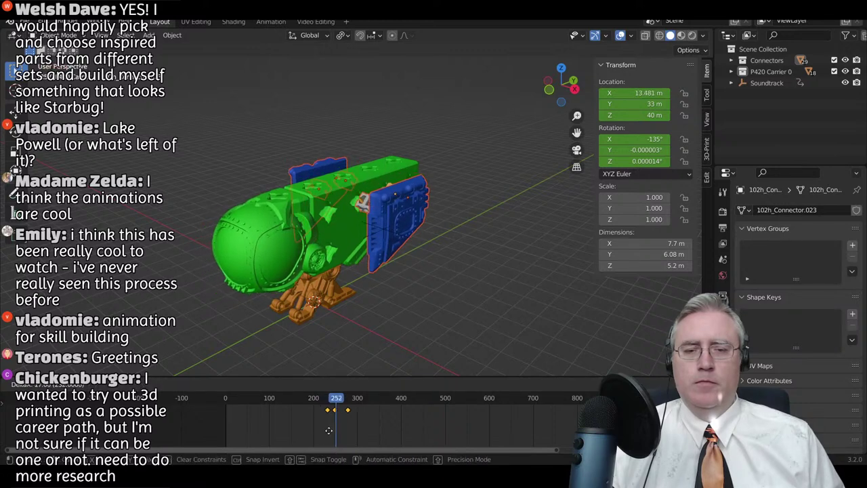
left_click(329, 431)
key("space")
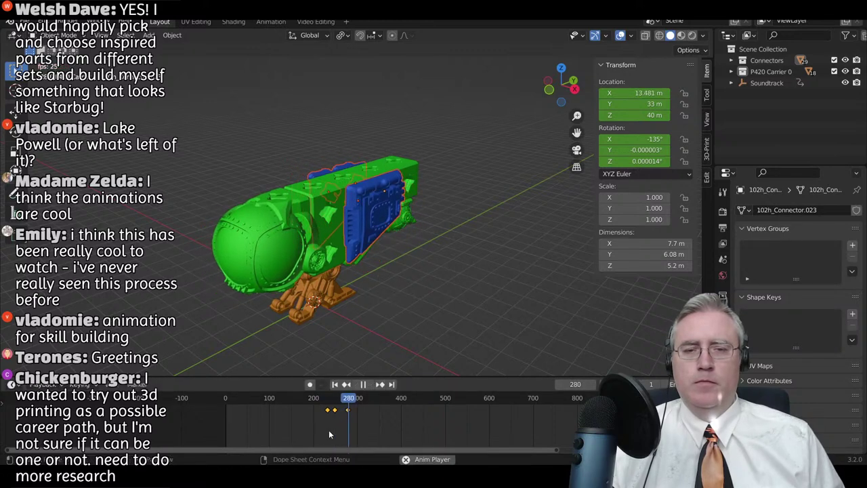
left_click_drag(357, 397, 293, 405)
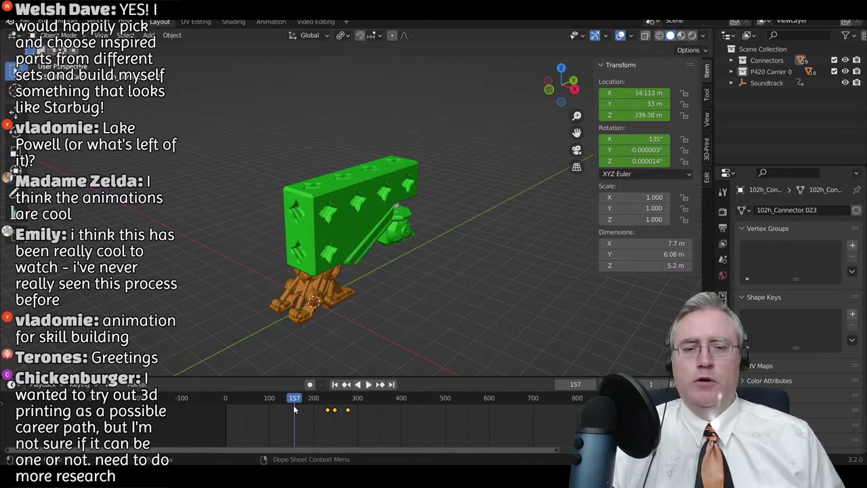
key("space")
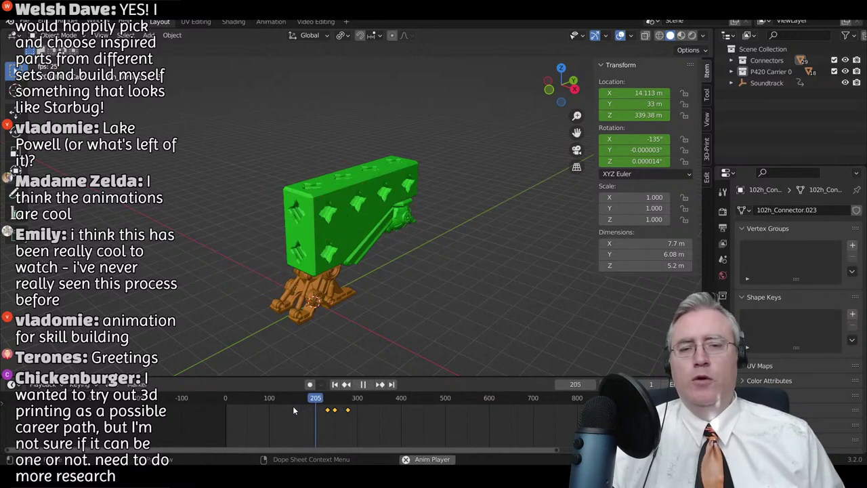
key("space")
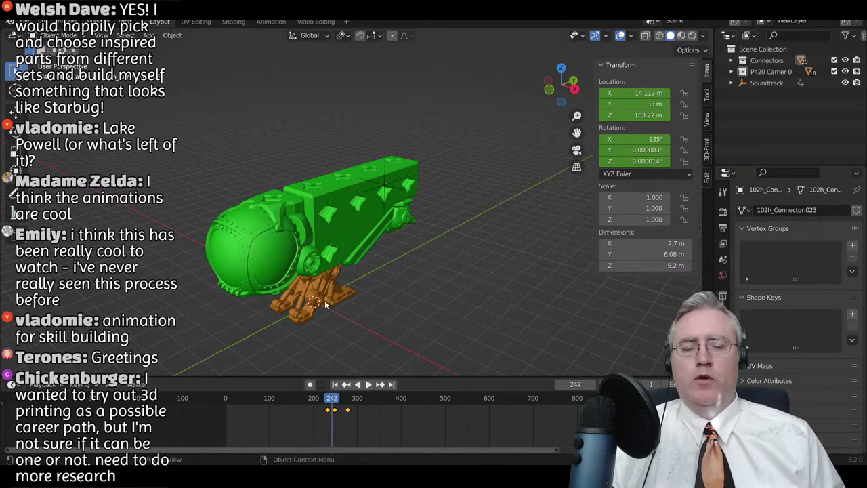
- Compare the round cockpit's keyframes with the Soundtrack object's and shift them so the second lands on frame 225
middle_click_drag(325, 294, 300, 308)
left_click(266, 248)
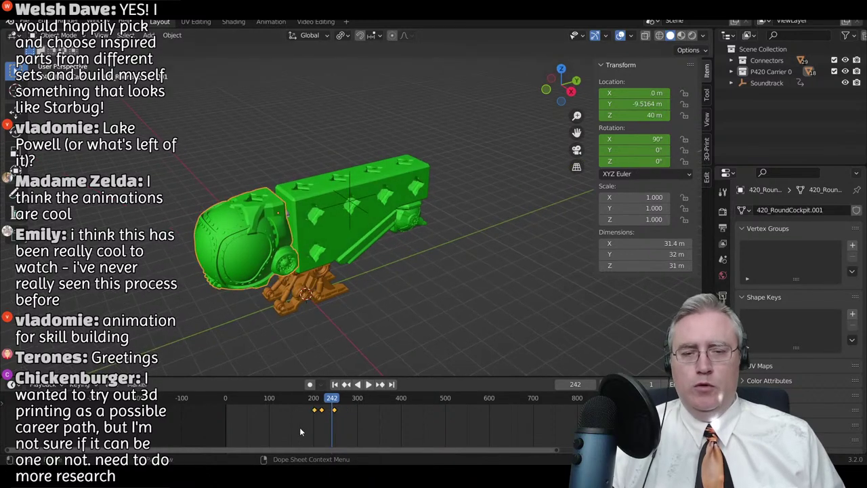
mouse_move(300, 426)
left_mouse_down()
mouse_move(334, 412)
mouse_move(325, 401)
left_mouse_up()
left_click(334, 411)
key("space")
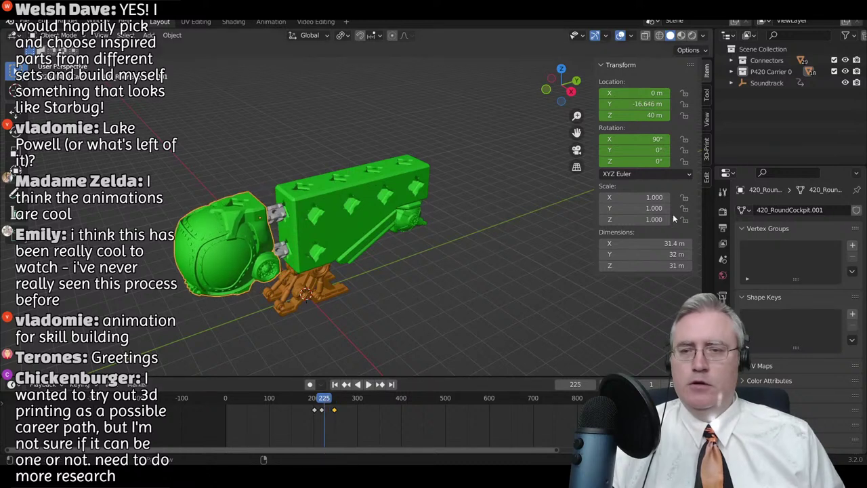
left_click(769, 84)
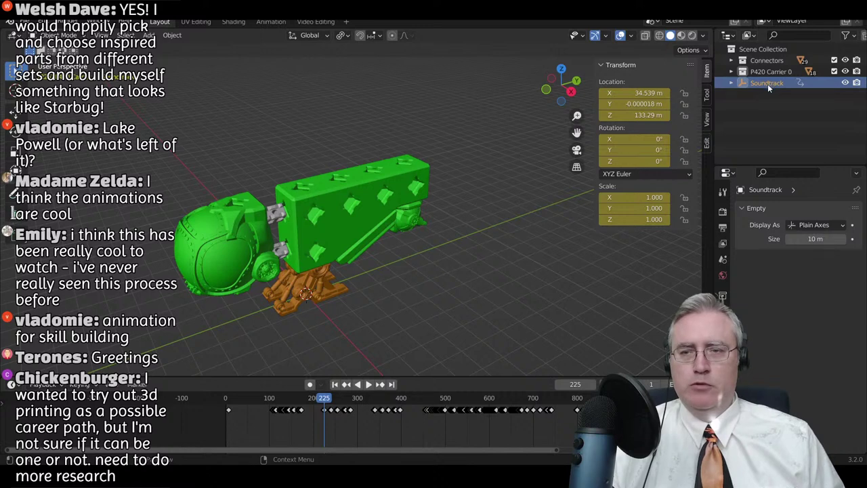
left_click(243, 233)
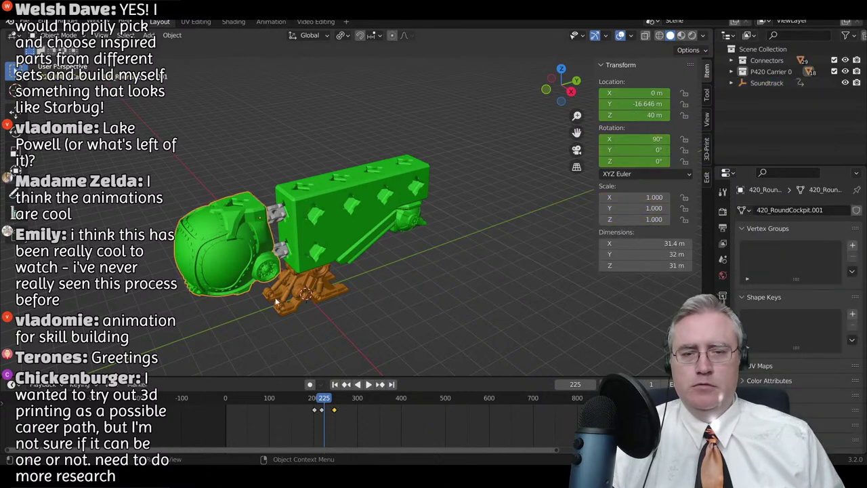
key("g")
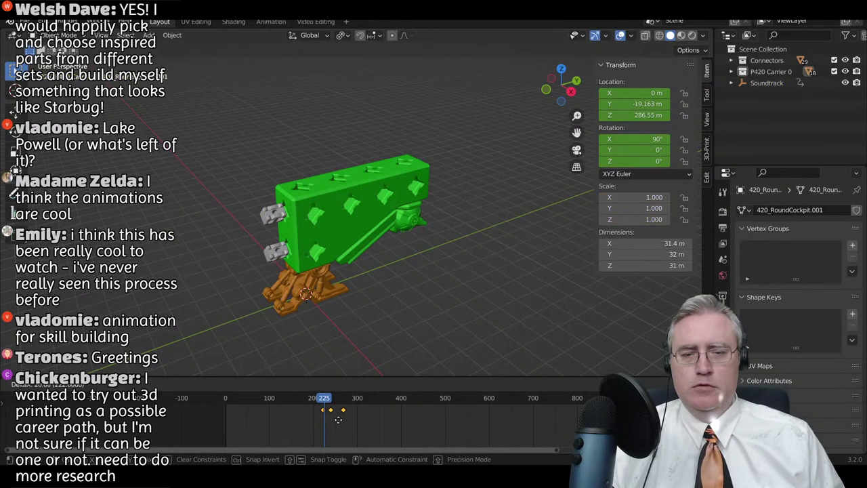
left_click(333, 421)
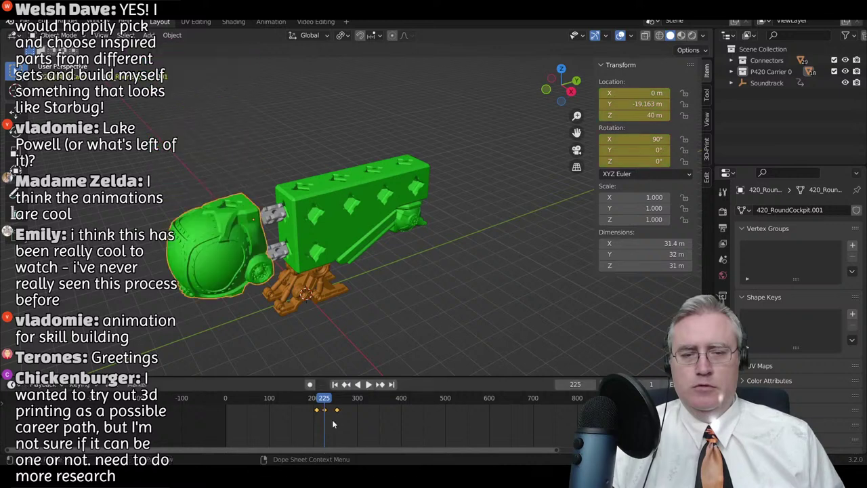
- Replay the cockpit's arrival and delay its keyframes by a few frames to refine the timing
left_click(303, 399)
key("space")
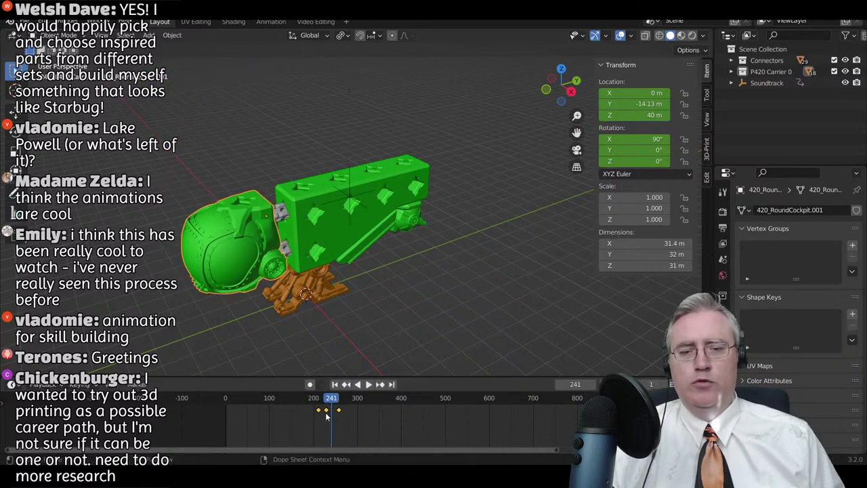
left_click(307, 400)
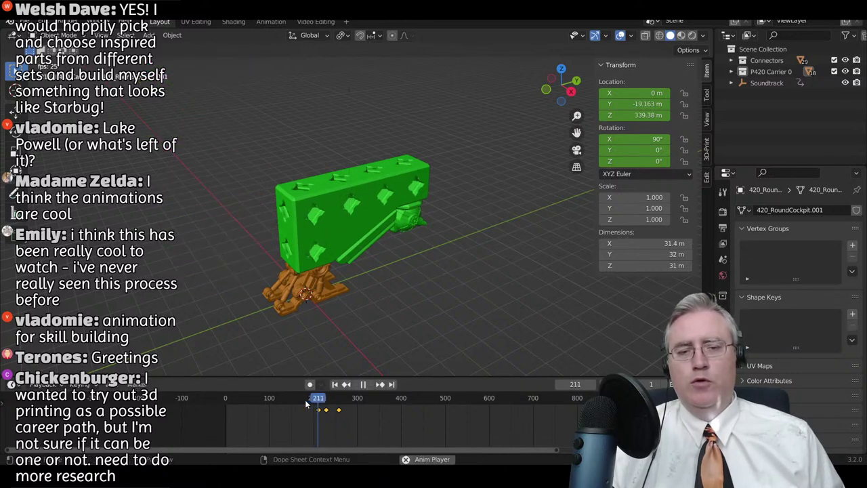
key("space")
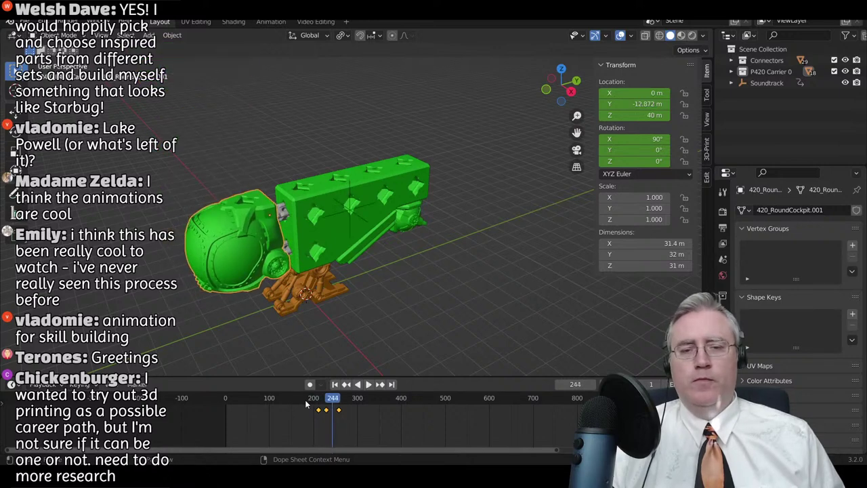
- Select the four side panel connectors, move their keyframes earlier so the second lands on frame 244, and replay the animation
scroll(379, 163, "down", 4)
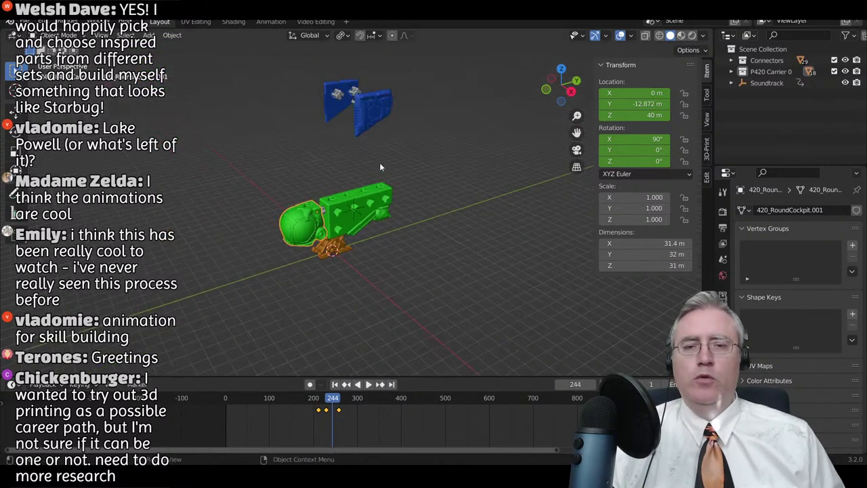
left_click(349, 92)
middle_click_drag(338, 104, 361, 121)
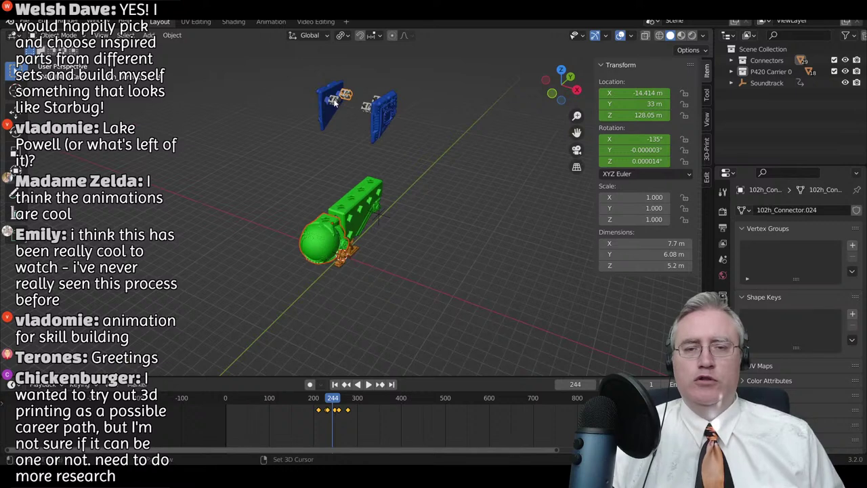
left_click_drag(333, 100, 340, 109, "shift")
mouse_move(343, 118)
middle_mouse_down()
mouse_move(372, 136)
mouse_move(356, 114)
middle_mouse_up()
left_click_drag(333, 89, 350, 123)
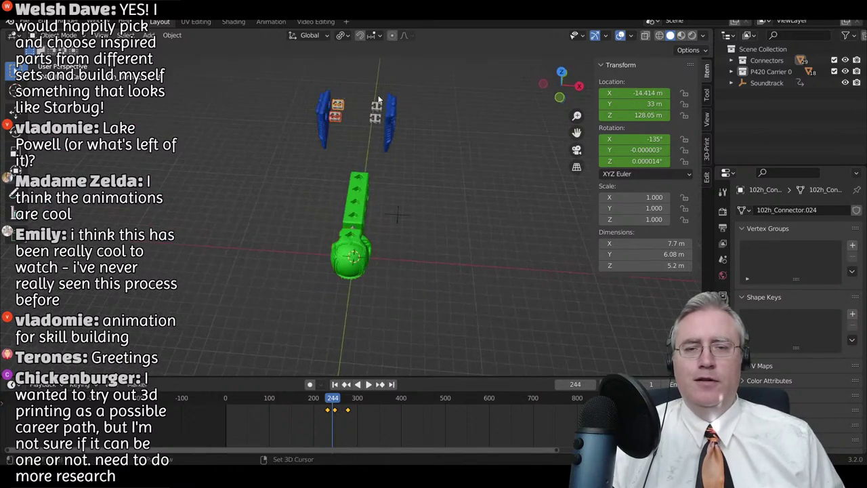
scroll(384, 271, "up", 3)
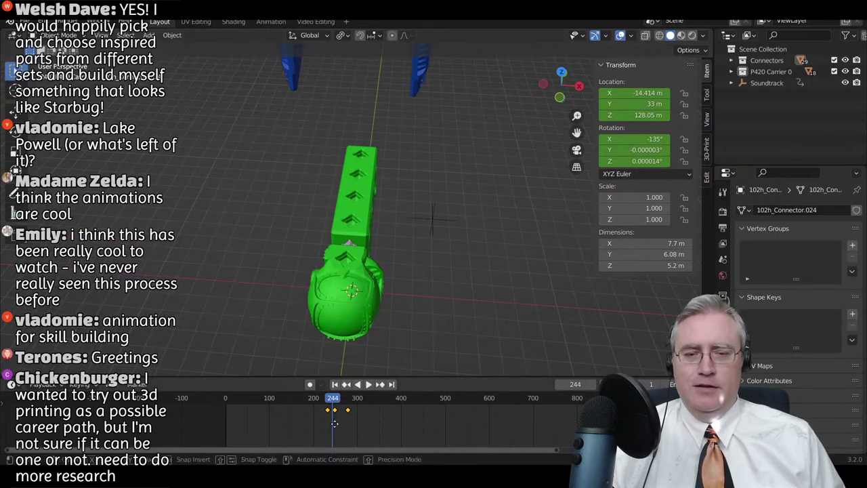
key("x")
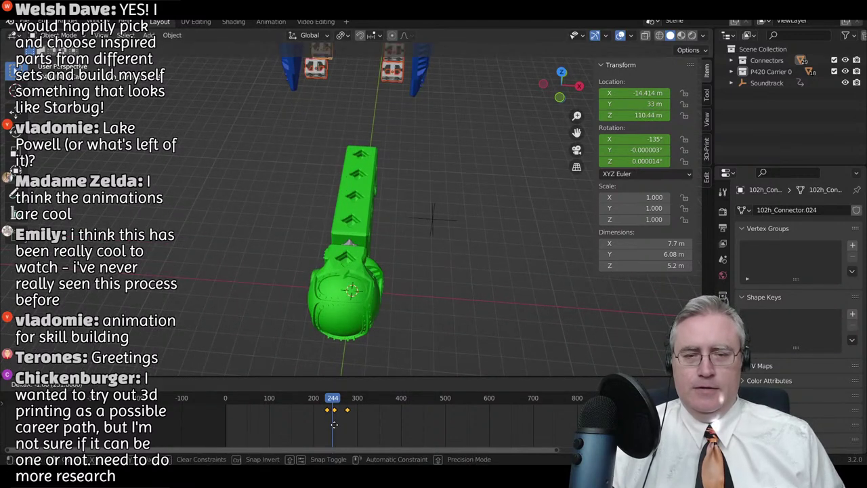
left_click_drag(334, 425, 332, 425)
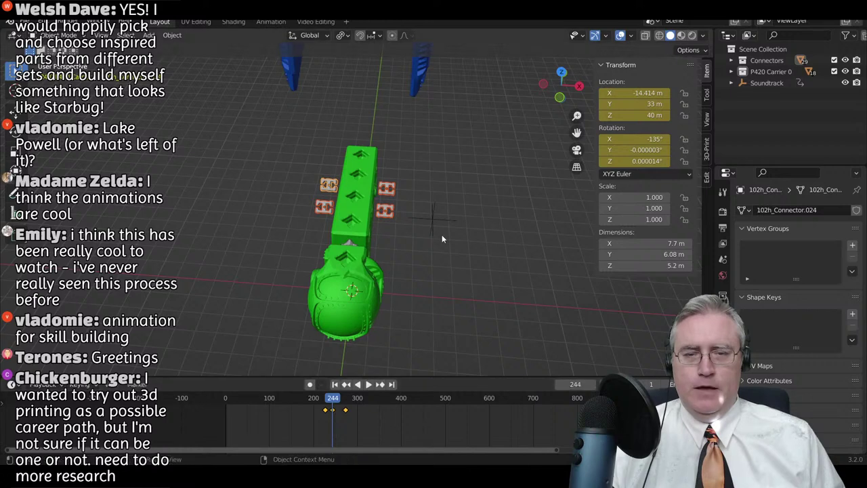
middle_click_drag(442, 239, 379, 204)
left_click_drag(333, 400, 317, 402)
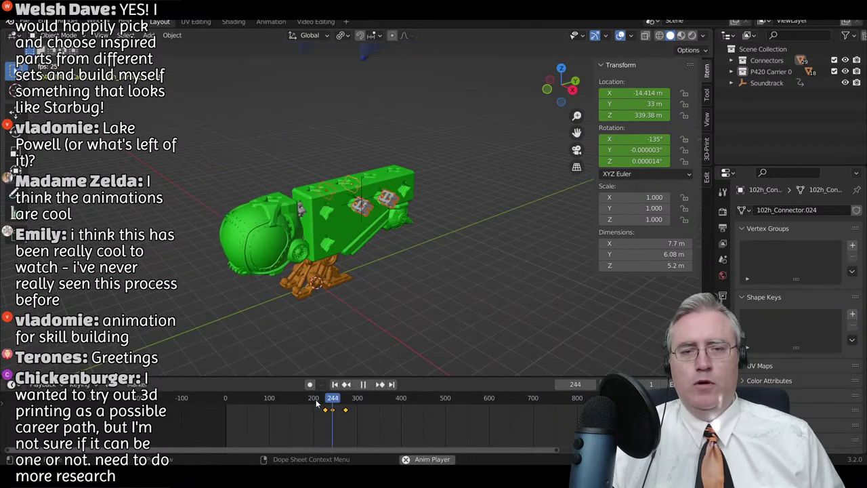
key("space")
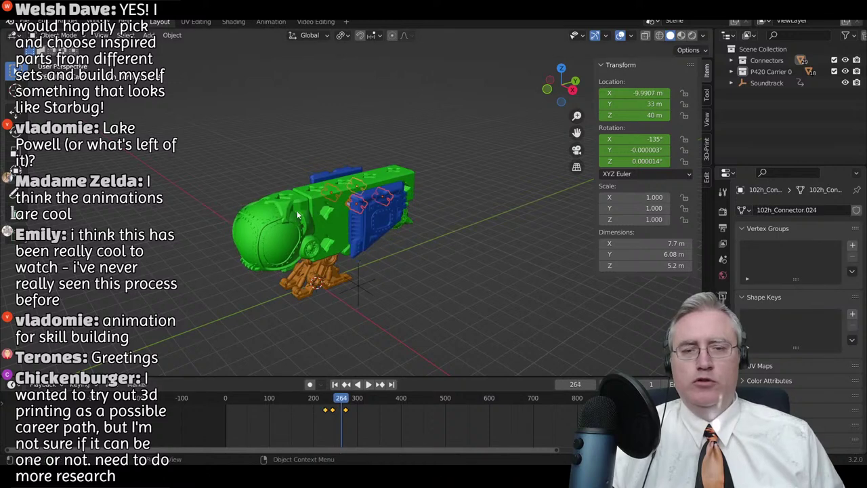
- Select both side panels, delay their keyframes by about 12 frames, and replay their arrival
middle_click_drag(327, 209, 378, 226)
left_click(380, 227)
left_click(321, 176, "shift")
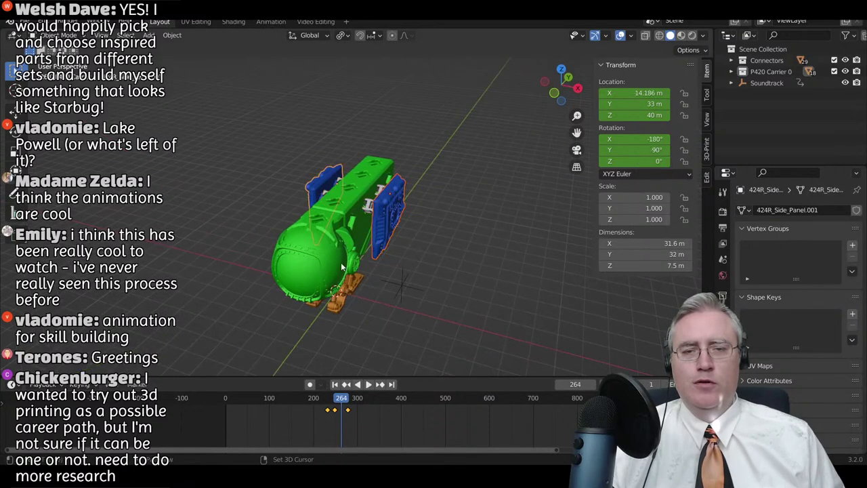
key("g")
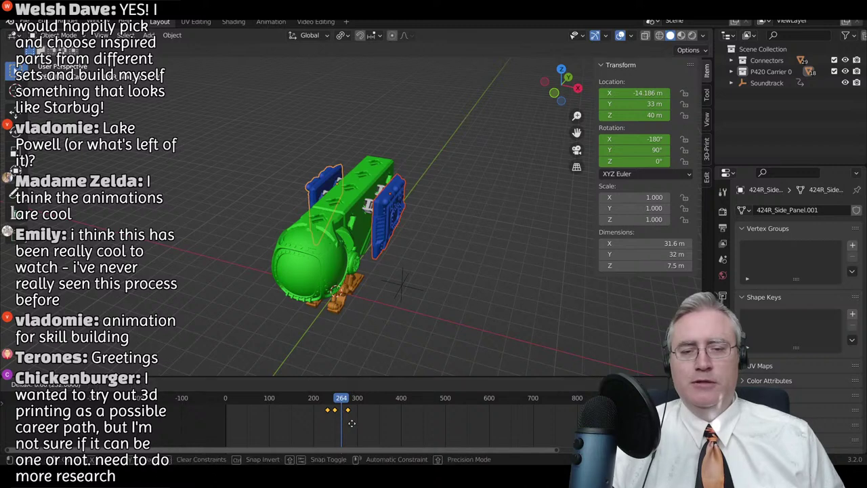
left_click(357, 427)
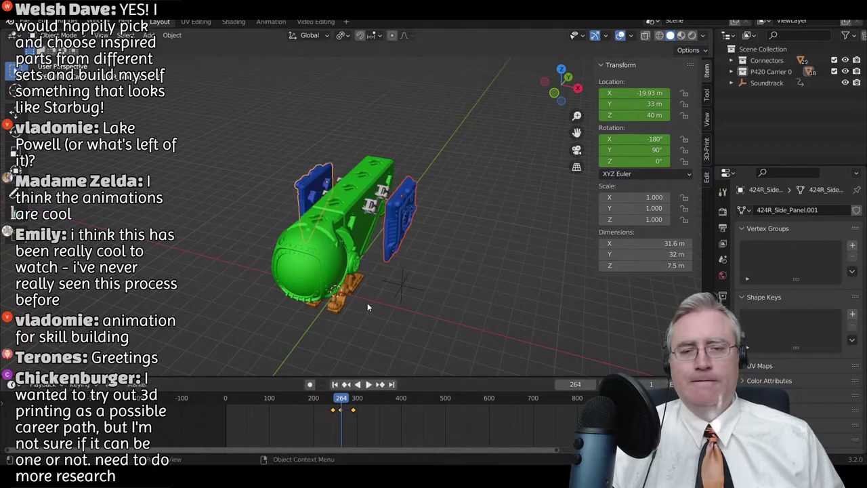
left_click(319, 400)
key("space")
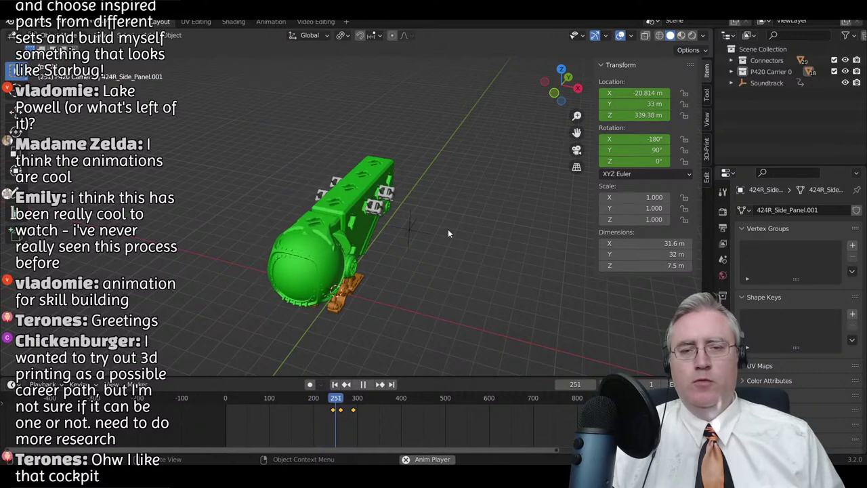
key("space")
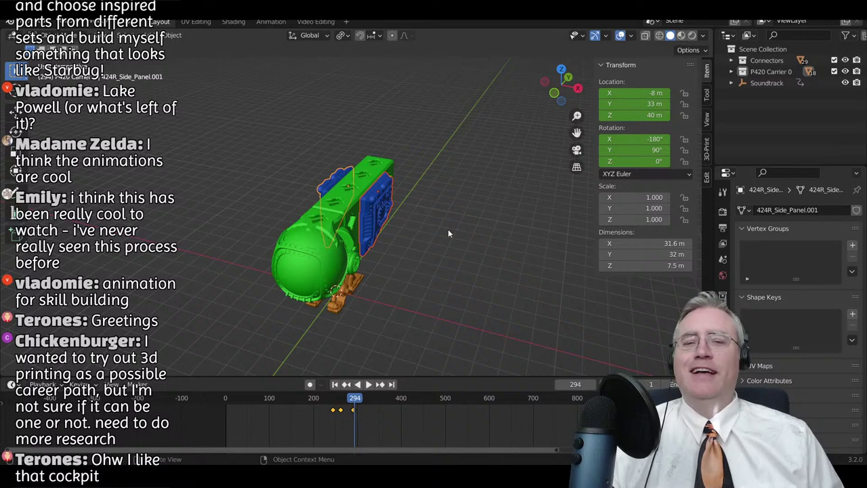
- Examine the round cockpit and the landing skids up close from several angles
left_click(316, 274)
scroll(316, 271, "up", 5)
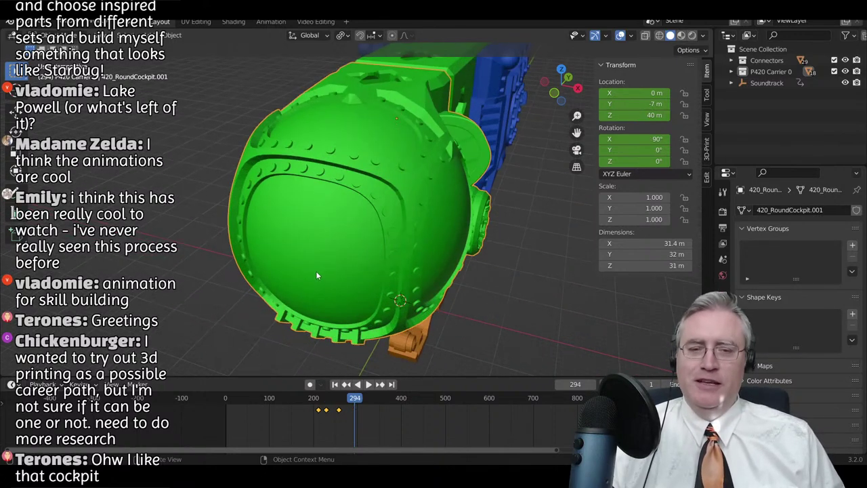
middle_click_drag(316, 271, 381, 230)
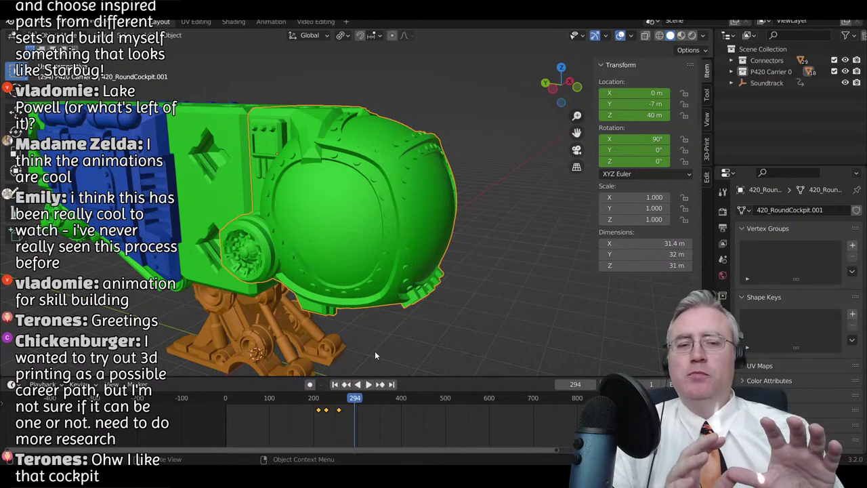
left_click(273, 321)
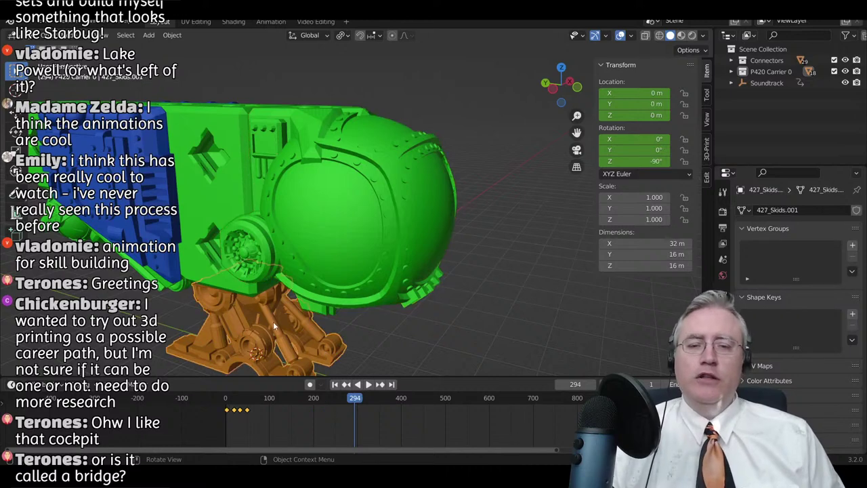
key("KP_Decimal")
middle_click_drag(303, 296, 333, 283)
scroll(440, 269, "up", 2)
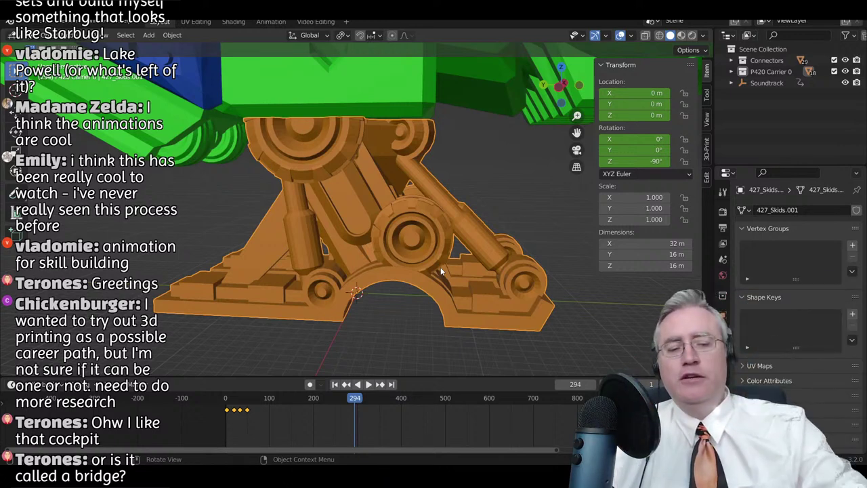
scroll(444, 245, "down", 4)
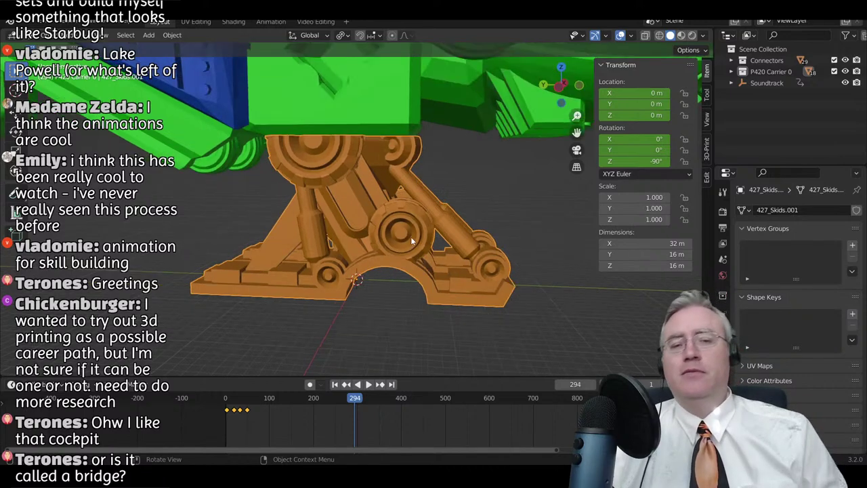
scroll(410, 231, "up", 4)
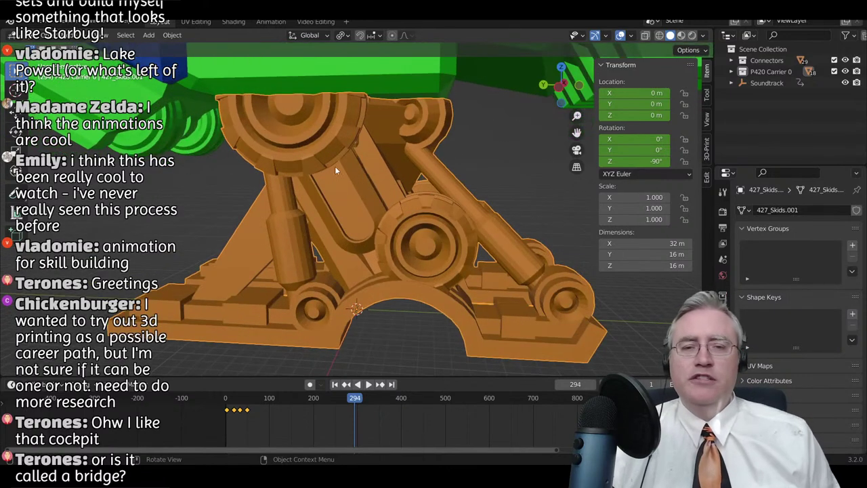
middle_click_drag(338, 145, 365, 155)
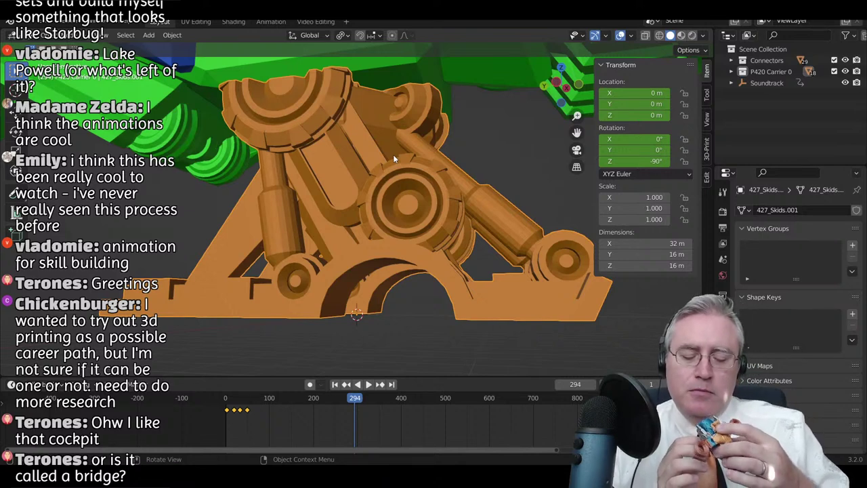
scroll(393, 154, "down", 5)
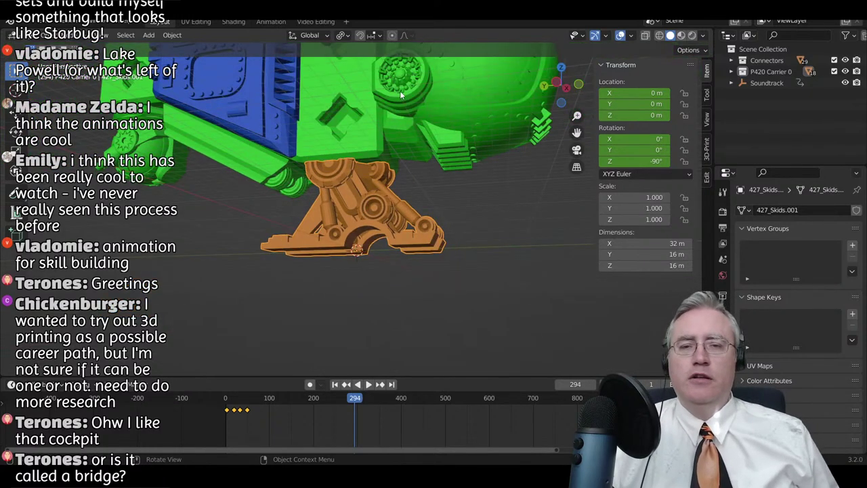
- Examine the circular detail on the cockpit's side and the assembled hull around it
left_click(415, 74)
scroll(411, 78, "up", 8)
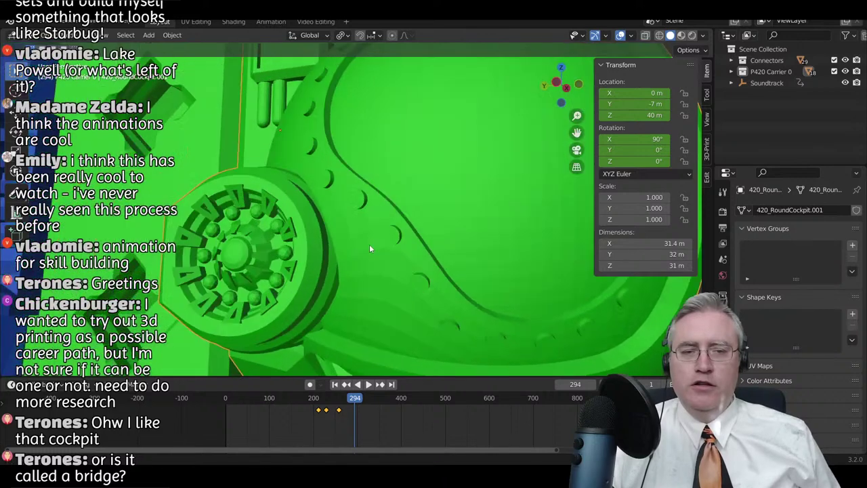
middle_click_drag(369, 248, 326, 204)
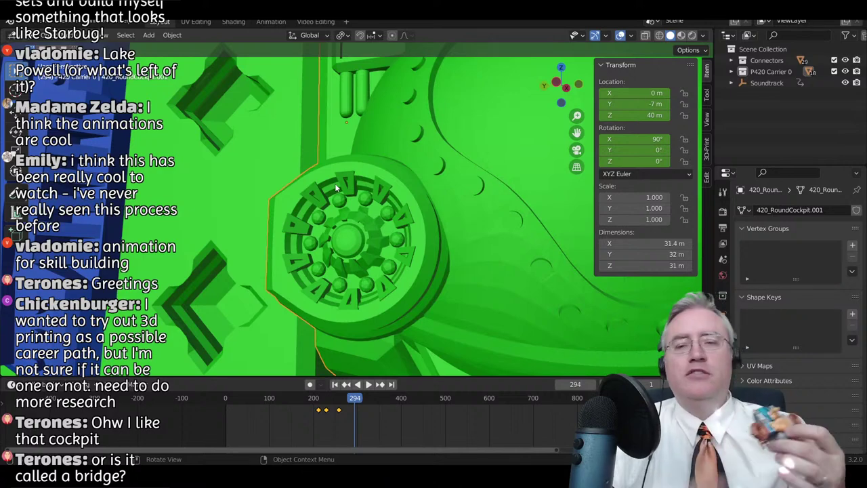
scroll(337, 185, "down", 5)
middle_click_drag(457, 200, 386, 160)
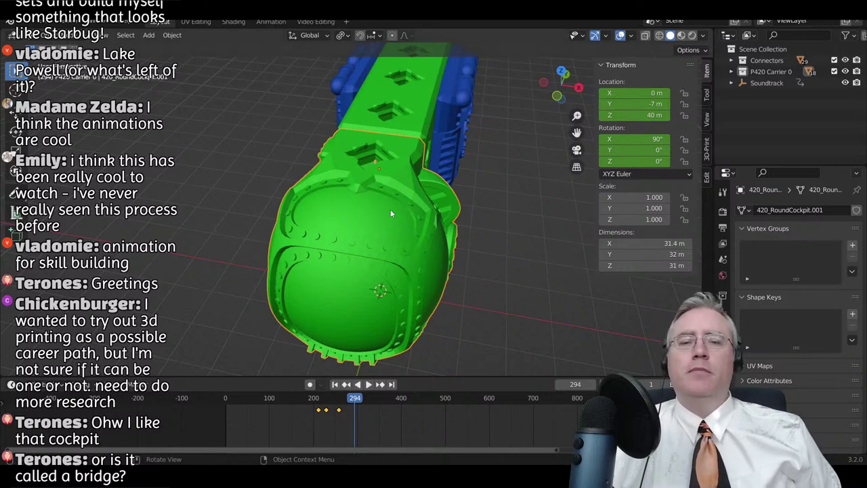
middle_click_drag(387, 213, 317, 169)
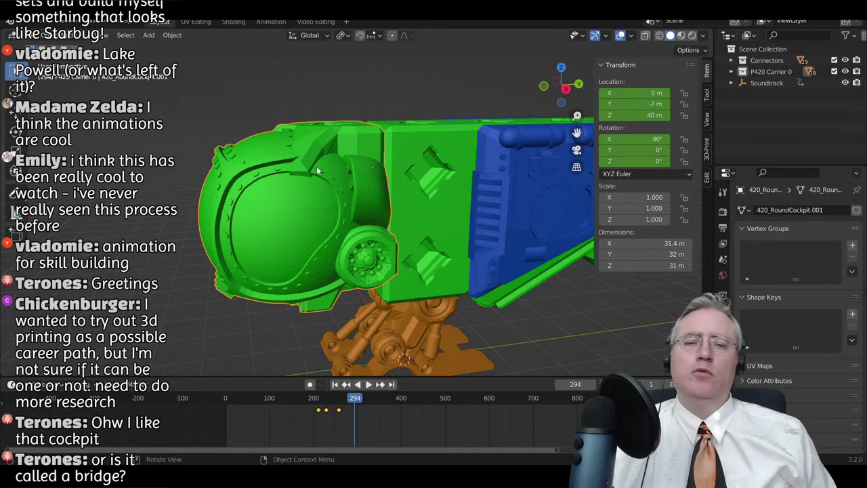
scroll(374, 165, "down", 4)
mouse_move(358, 175)
middle_mouse_down()
mouse_move(458, 209)
mouse_move(362, 175)
mouse_move(353, 181)
middle_mouse_up()
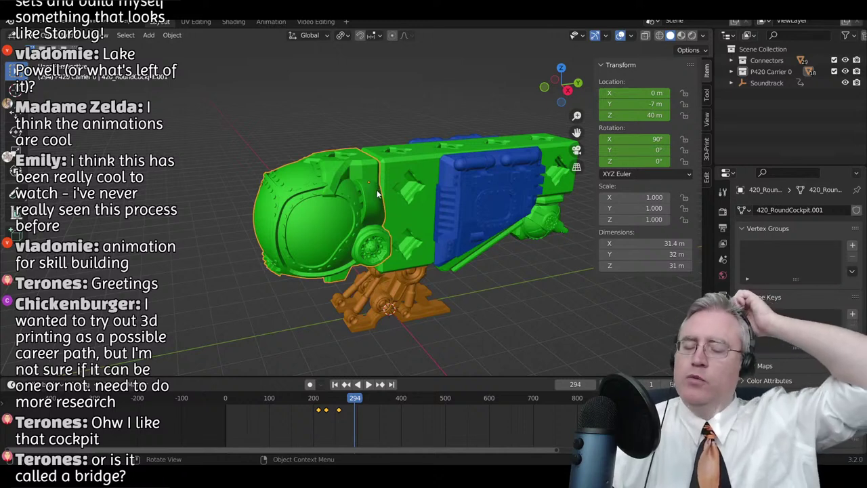
middle_click_drag(410, 204, 361, 204)
scroll(380, 198, "down", 1)
scroll(412, 192, "down", 3)
- Select the two vent panels and their connectors in front view and shift their keyframes against the Soundtrack's so the second lands near frame 326
middle_click_drag(395, 157, 374, 248, "shift")
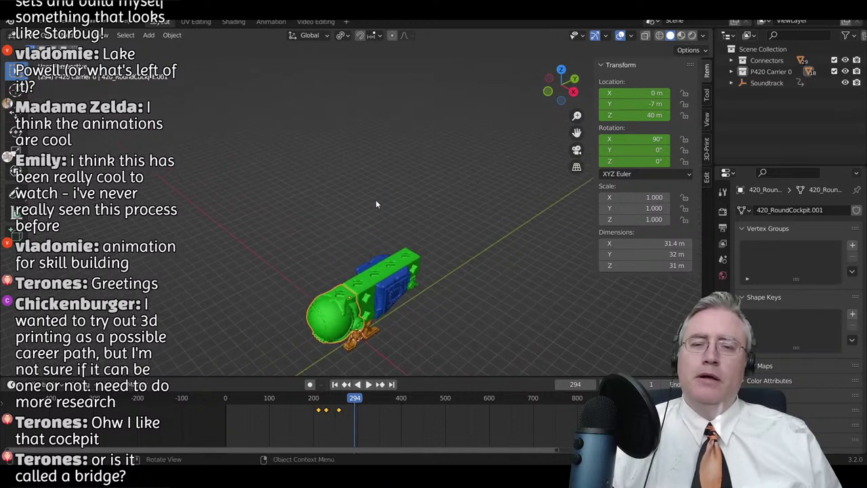
middle_click_drag(376, 202, 367, 173)
key("KP_1")
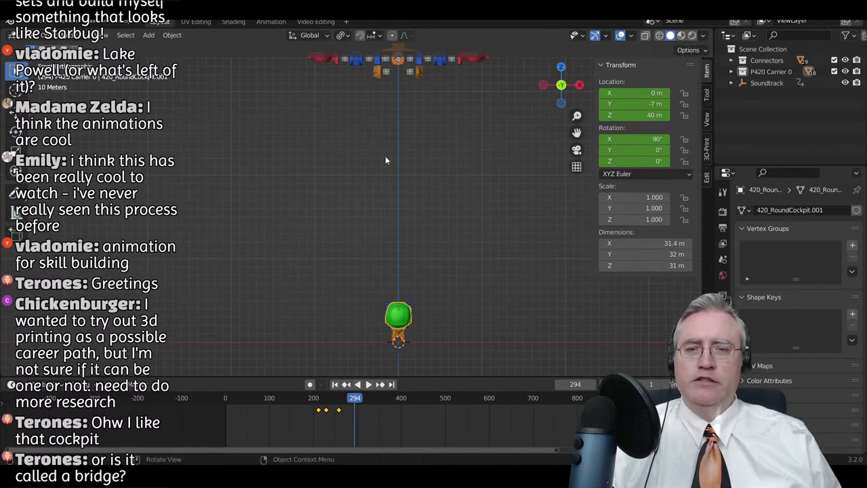
left_click_drag(366, 66, 435, 96)
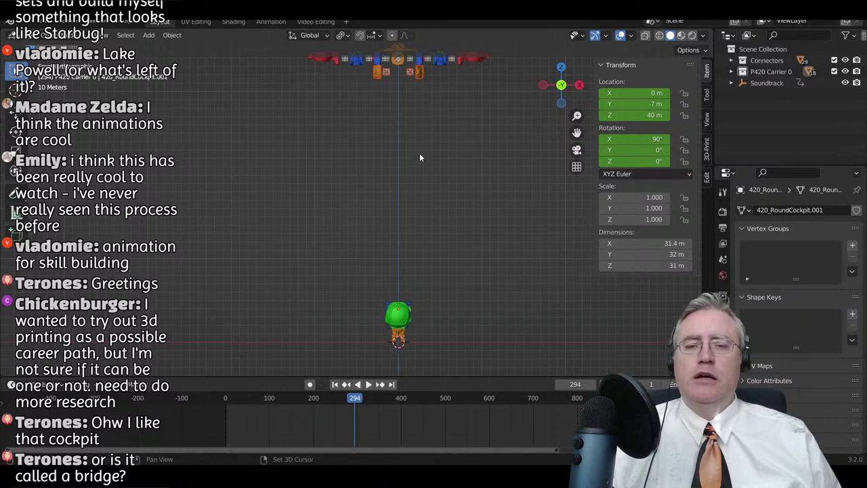
middle_click_drag(420, 157, 397, 150, "shift")
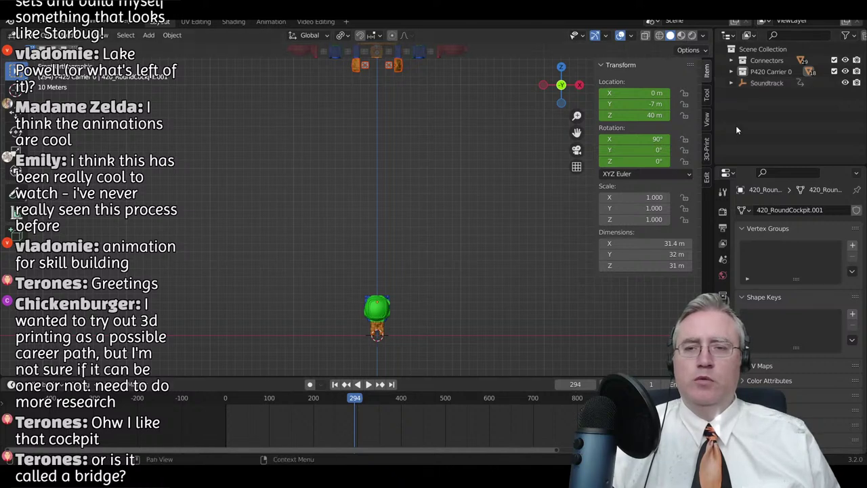
left_click(758, 84)
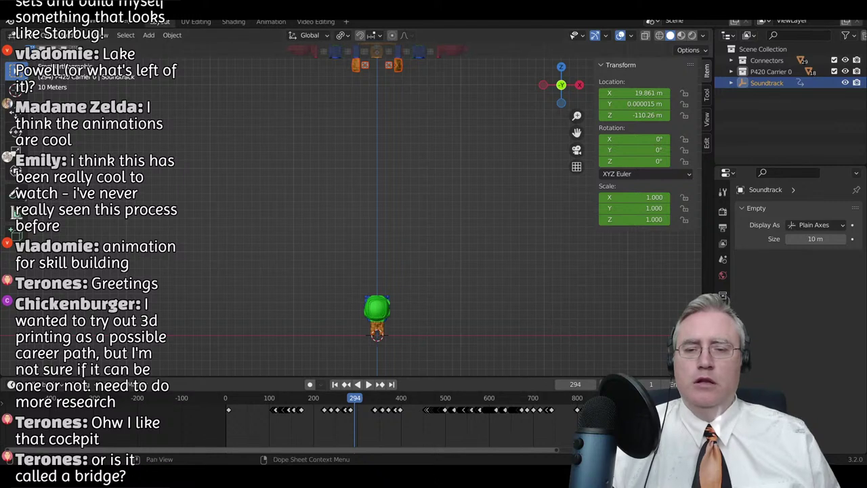
key("shift+d")
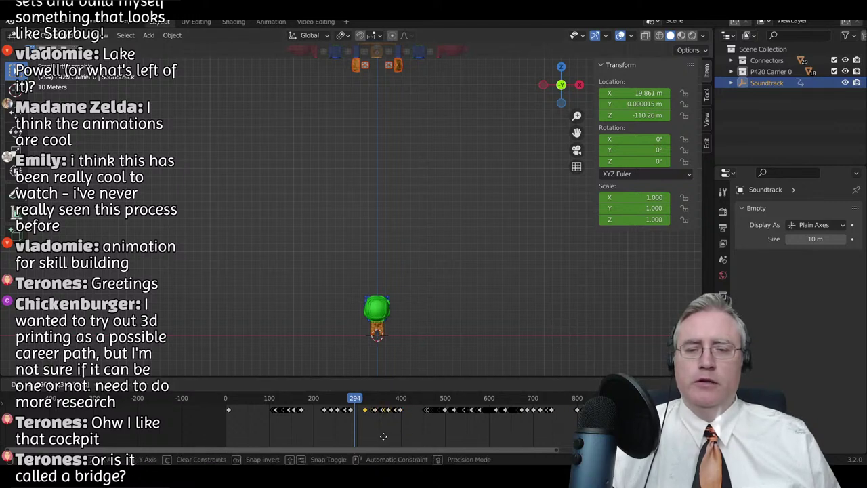
left_click_drag(382, 436, 387, 436)
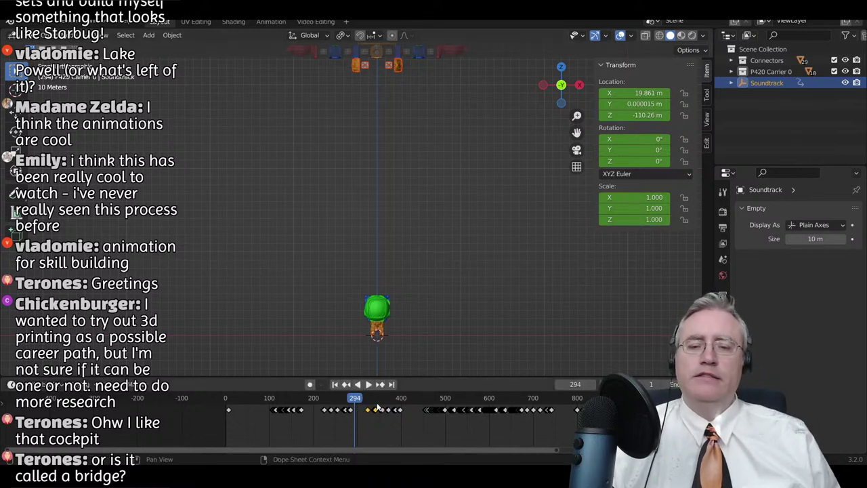
scroll(376, 426, "up", 4)
key("g")
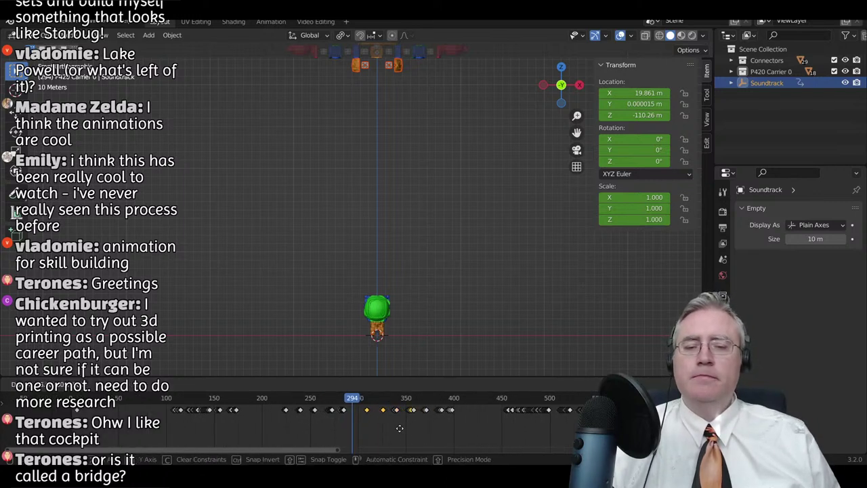
left_click(400, 428)
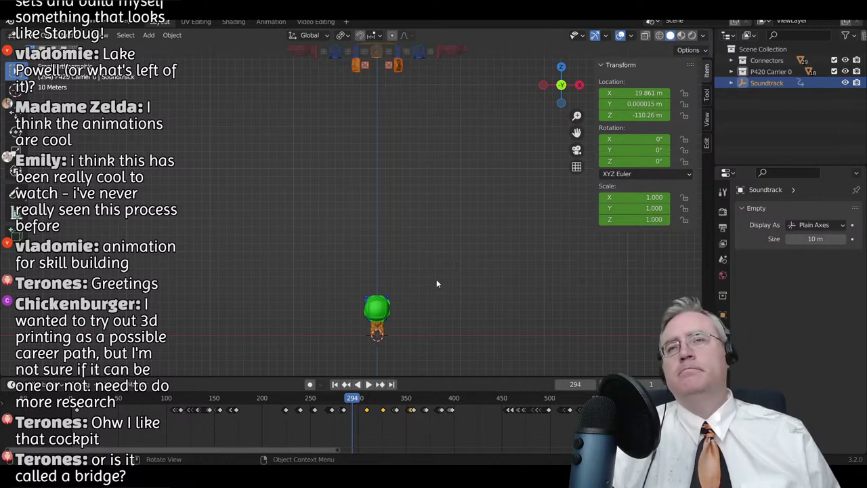
- Select only the two vent panels and delay their keyframes so the second lands near frame 342
middle_click_drag(438, 238, 418, 259)
scroll(361, 188, "up", 5)
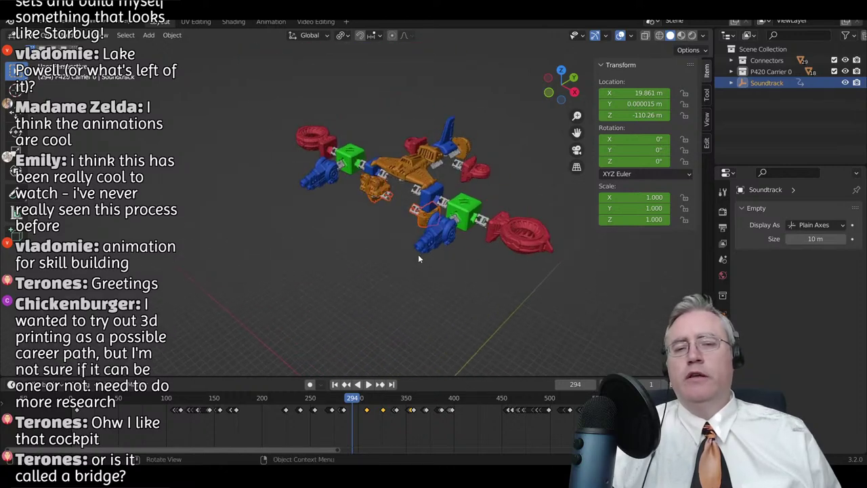
middle_click_drag(414, 208, 414, 252)
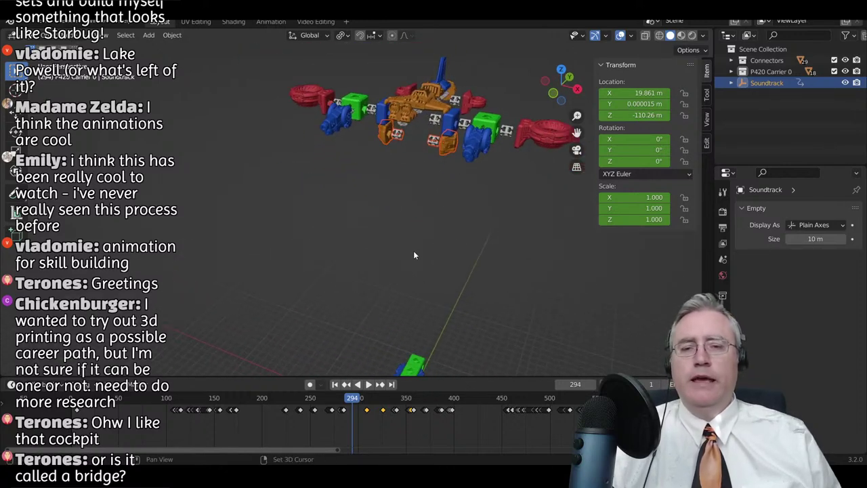
left_click(437, 146)
middle_click_drag(401, 261, 393, 254)
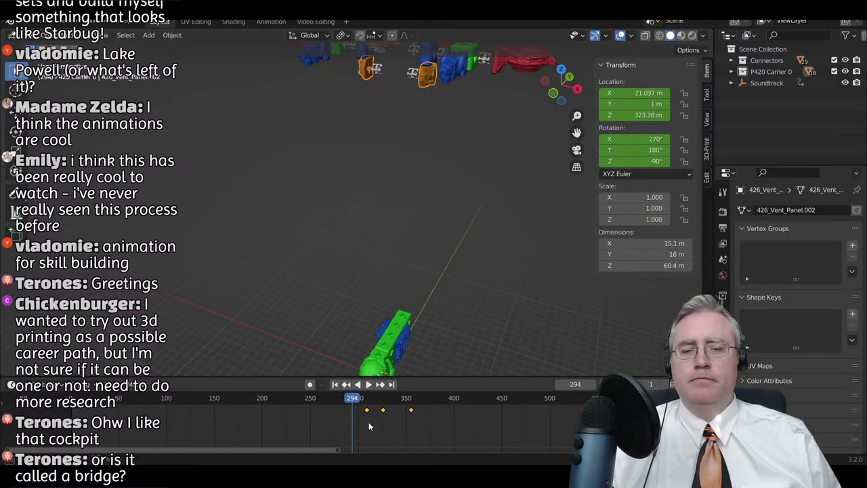
key("g")
left_click(408, 418)
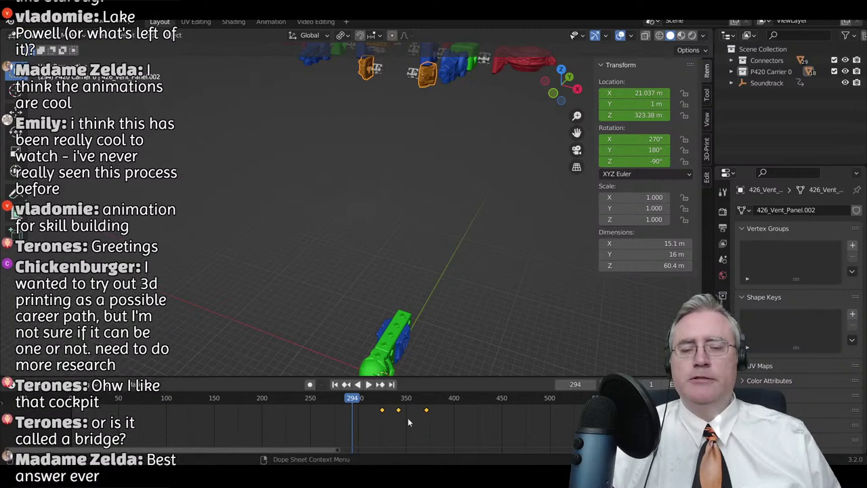
- Replay the vent panels' arrival from frame 294 and return to frame 318 to view the waiting parts
middle_click_drag(438, 230, 440, 198)
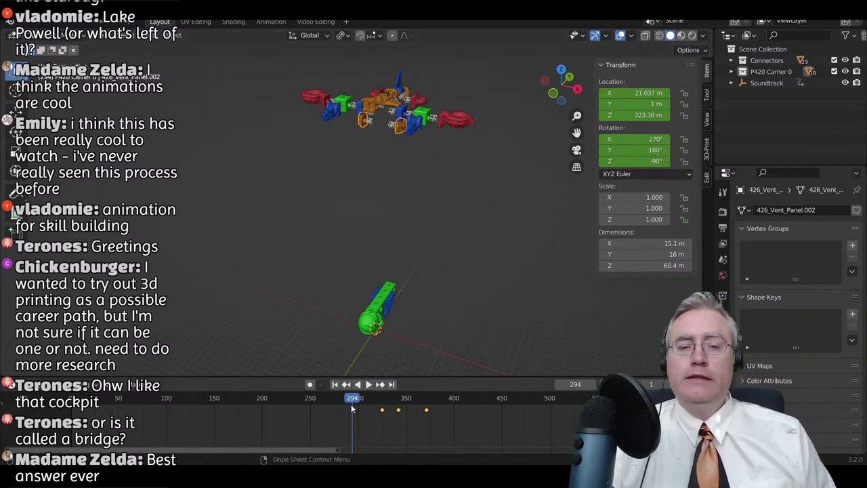
left_click(368, 384)
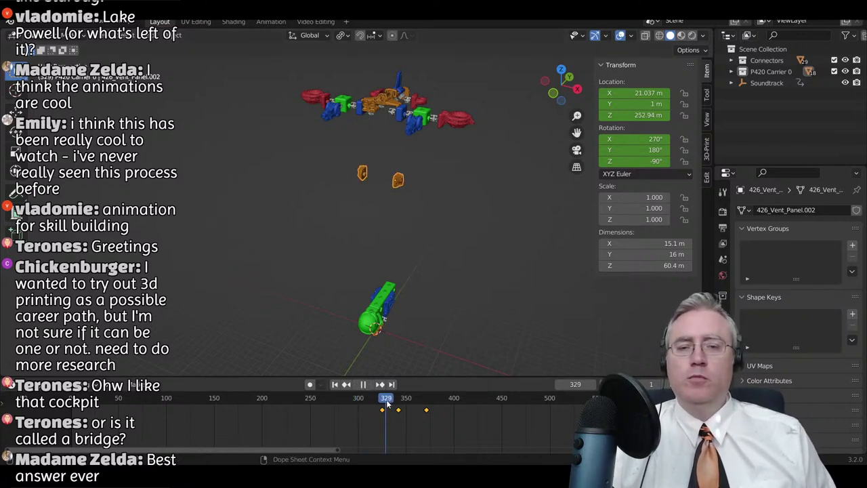
left_click_drag(415, 398, 375, 401)
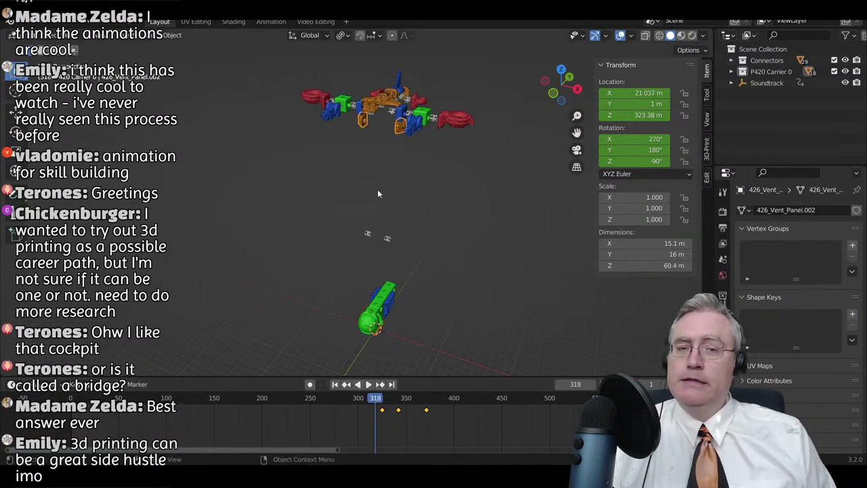
middle_click_drag(381, 130, 397, 148)
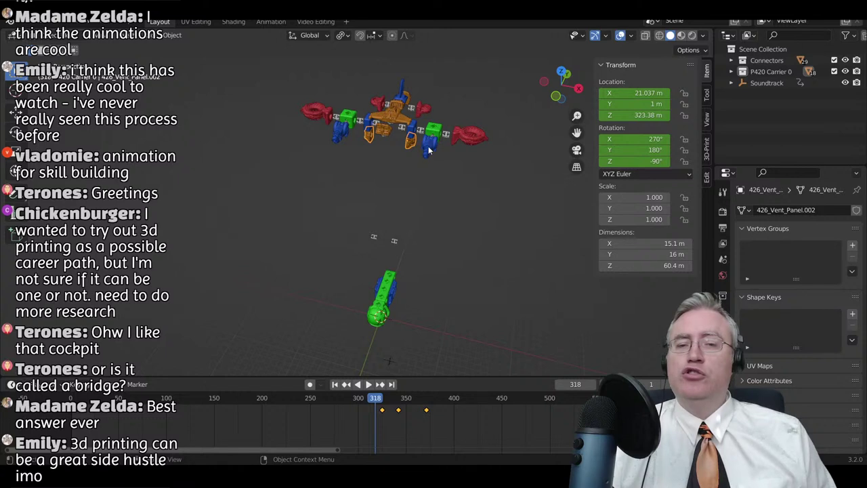
- Select the two blue short blocks flanking the central wing section together with their two inner connectors
left_click(403, 131)
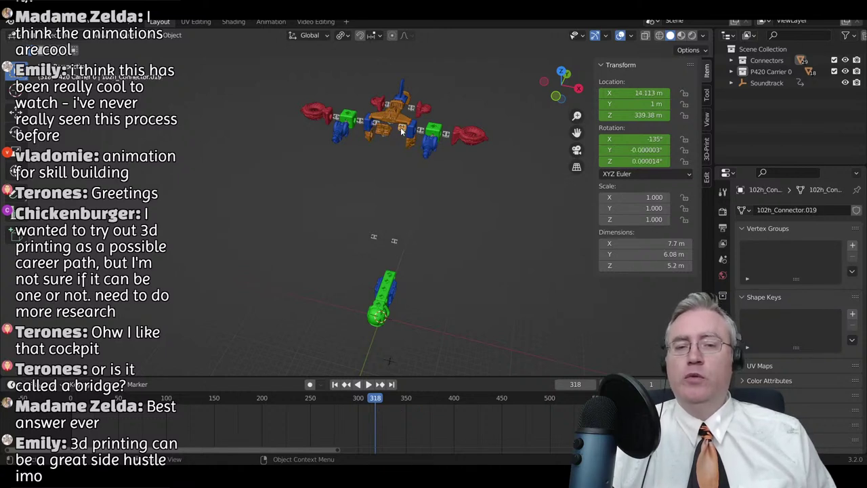
left_click(375, 126, "shift")
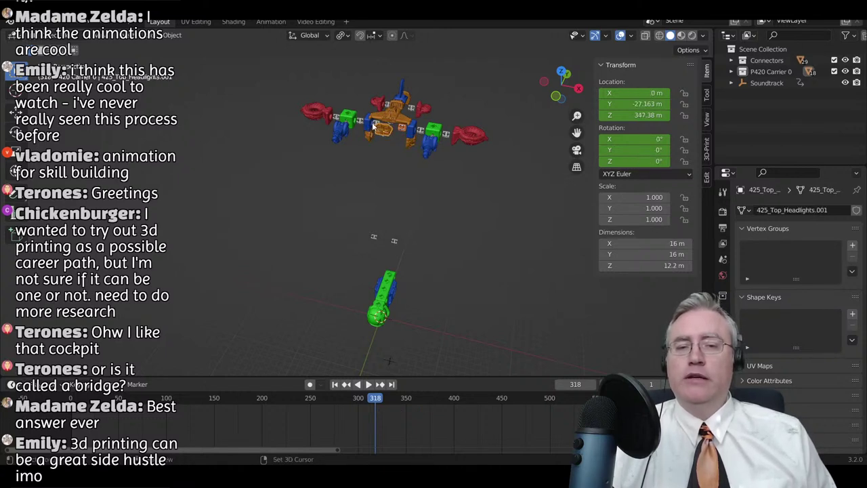
scroll(383, 138, "up", 1)
middle_click_drag(381, 137, 333, 179, "shift")
scroll(368, 186, "up", 4)
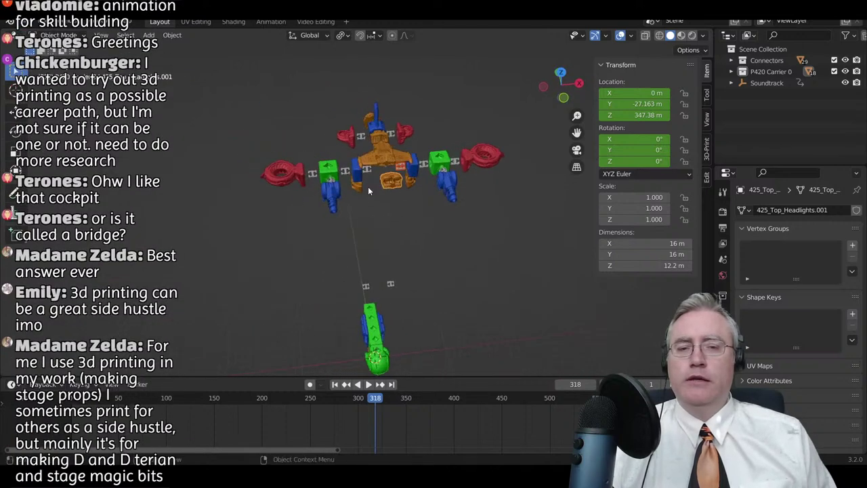
left_click(407, 146)
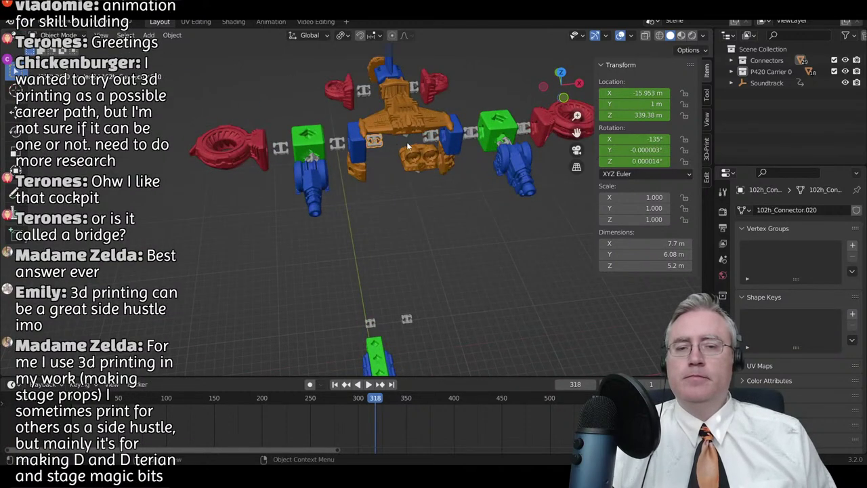
left_click(445, 134)
- Add the Soundtrack to the selection, play on to frame 372, and shift the short blocks' and connectors' keyframes so the second lands there
middle_click_drag(393, 183, 409, 225)
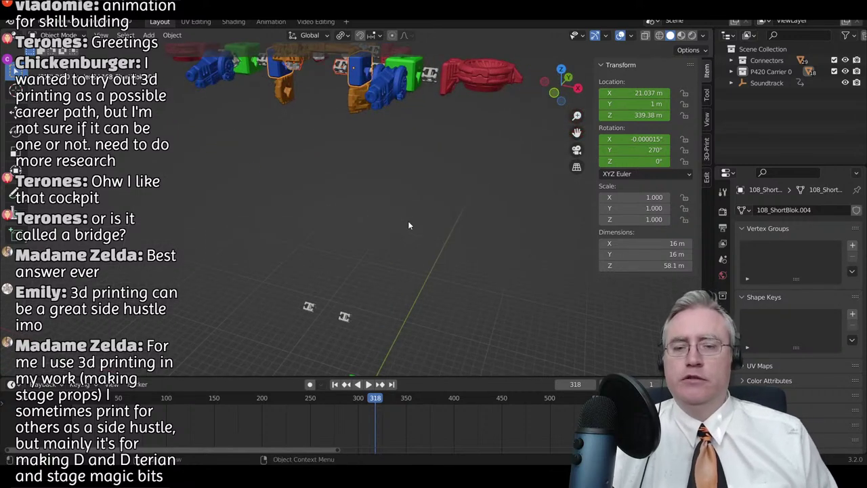
scroll(532, 434, "down", 3)
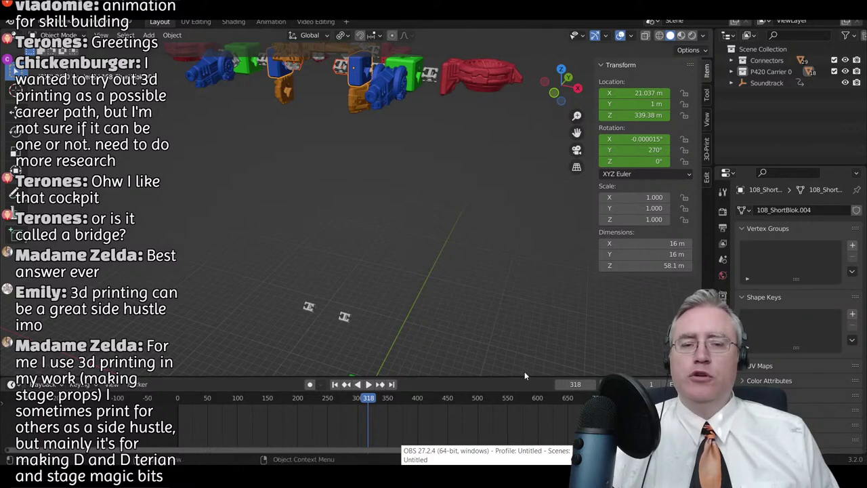
middle_click_drag(450, 346, 473, 287, "shift")
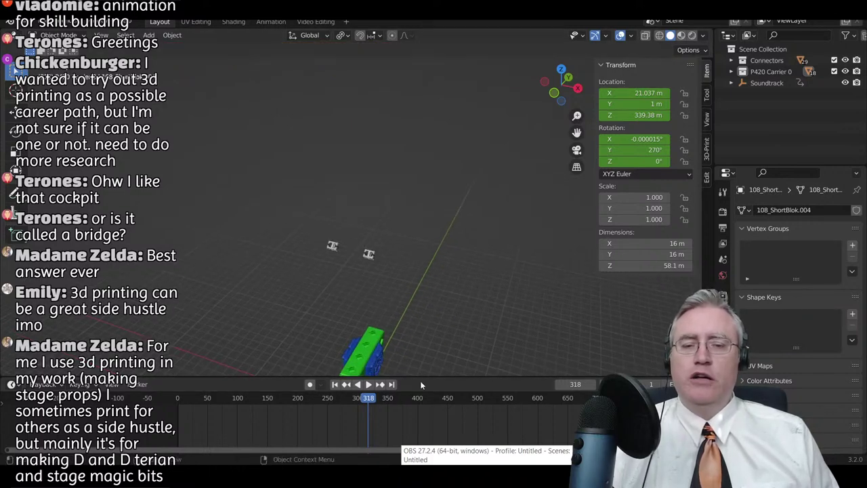
left_click_drag(368, 398, 374, 398)
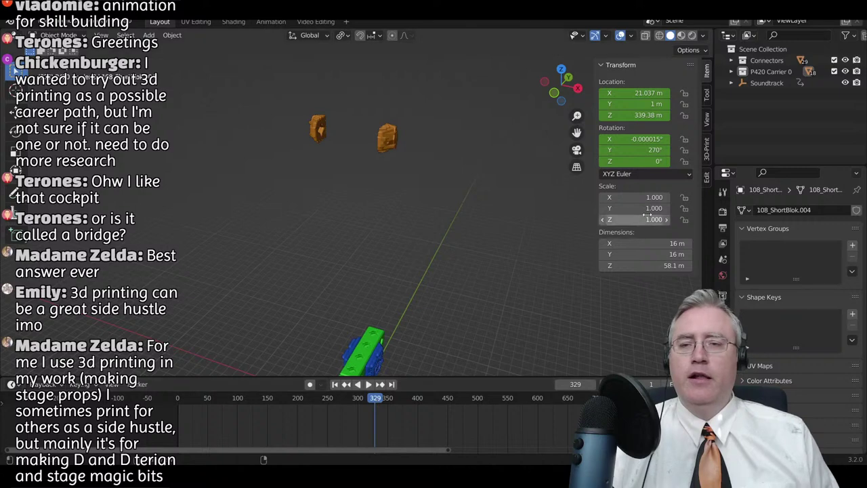
left_click(765, 82)
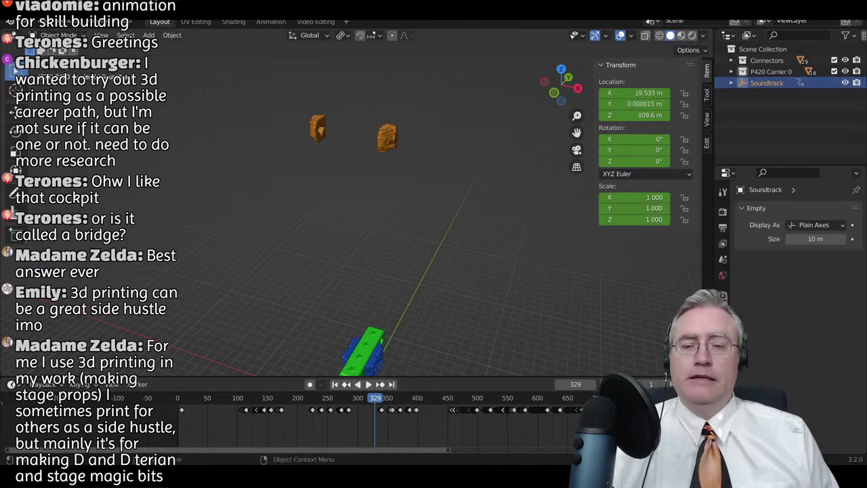
middle_click_drag(426, 321, 415, 255, "shift")
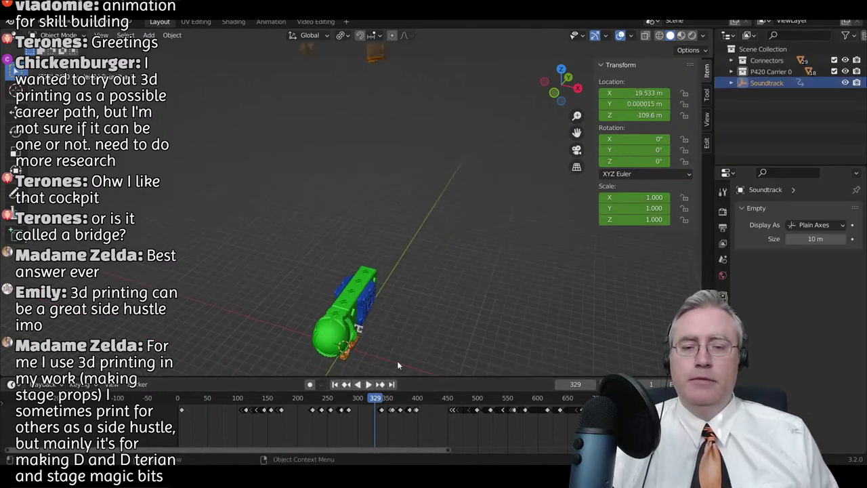
key("space")
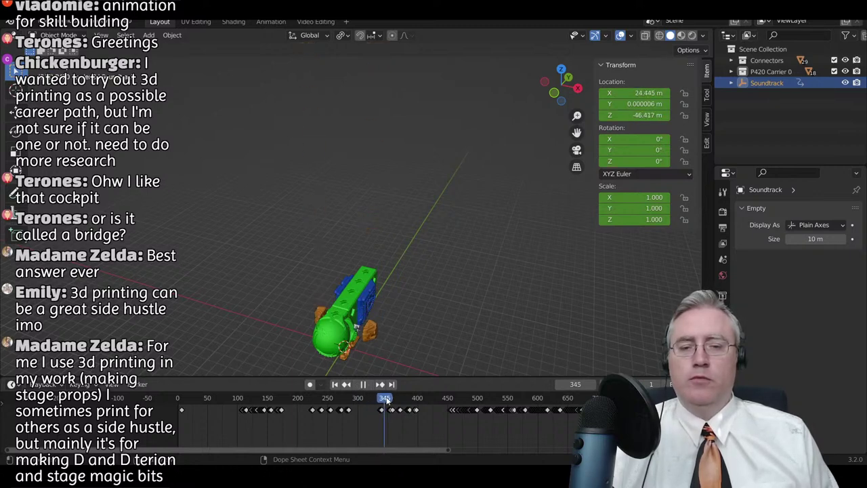
left_click_drag(387, 400, 401, 401)
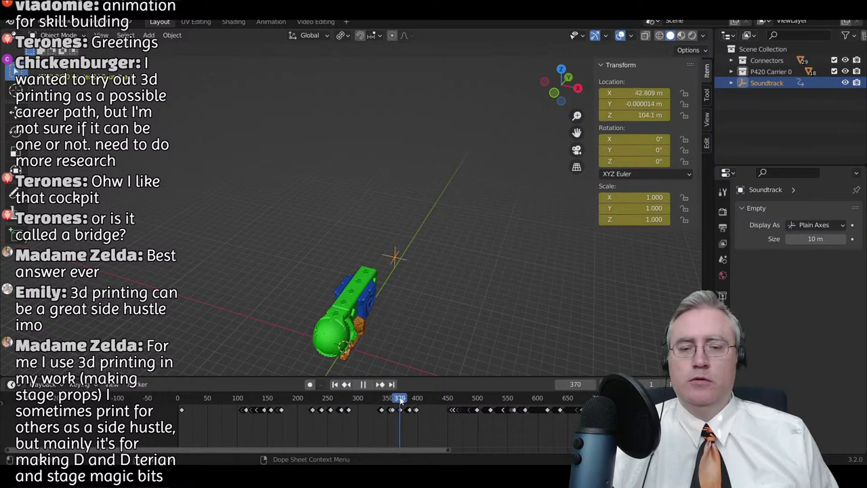
key("space")
key("shift+d")
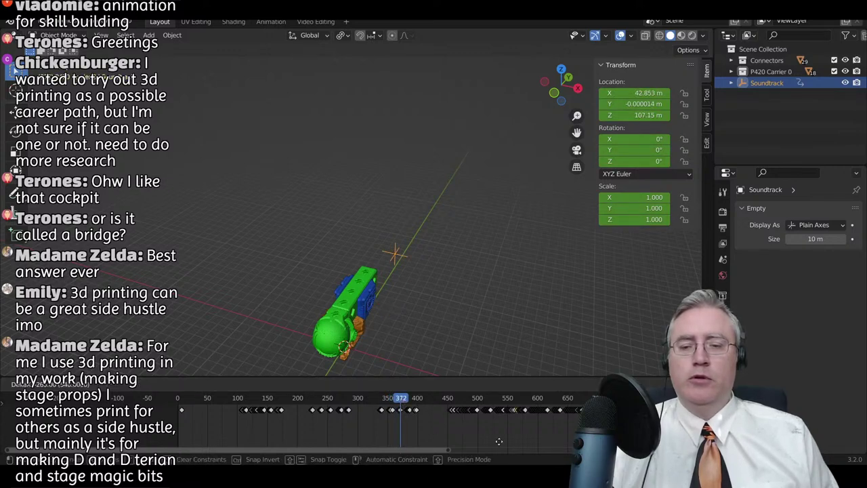
left_click(387, 441)
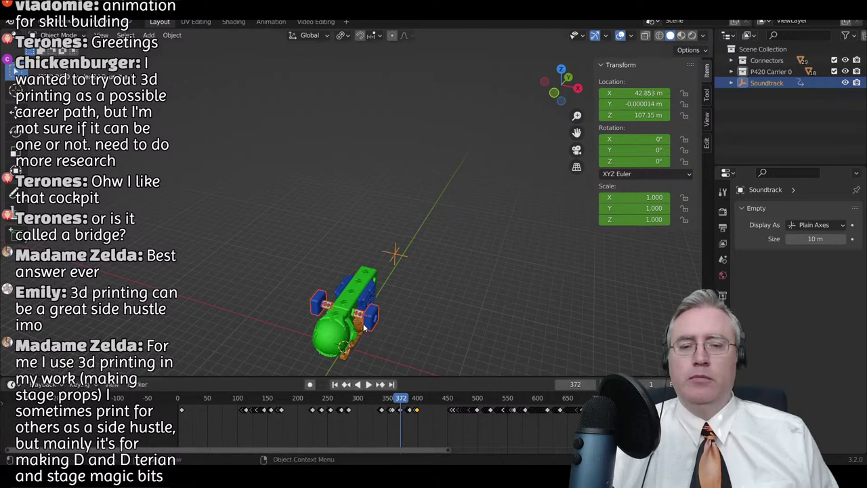
- In front view, try to delay the keyframes of the two short blocks and one of their connectors
key("KP_7")
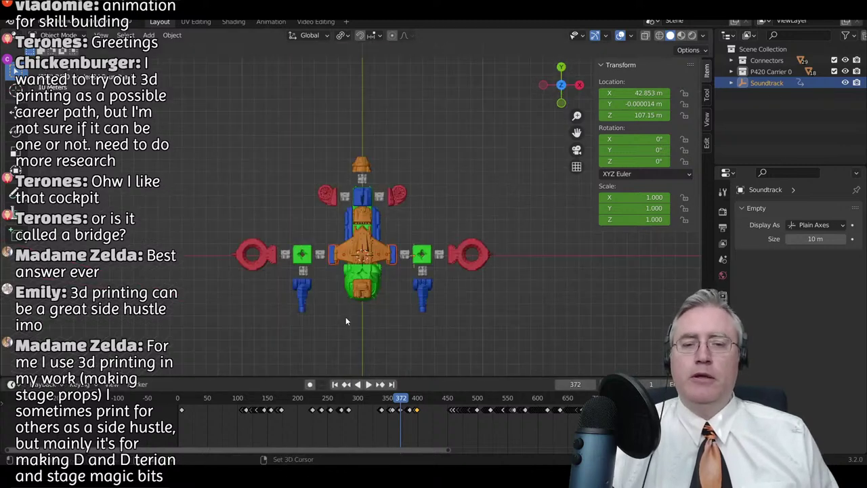
key("KP_1")
scroll(350, 343, "up", 5)
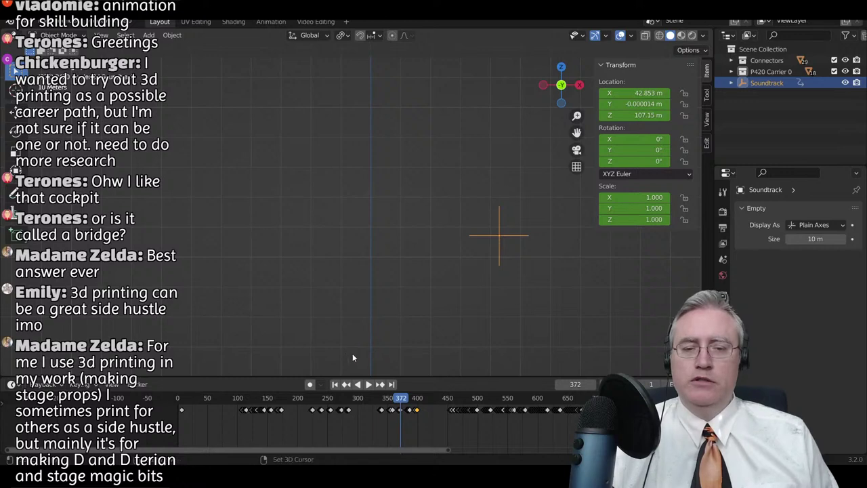
middle_click_drag(353, 354, 340, 98, "shift")
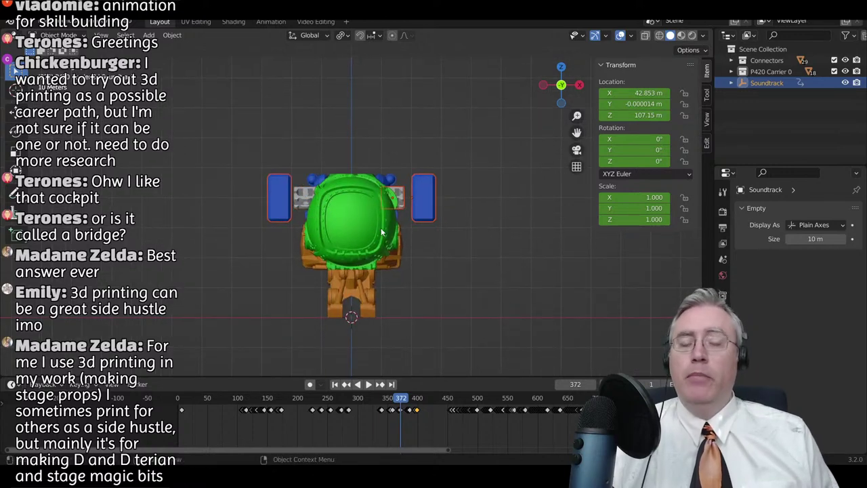
key("g")
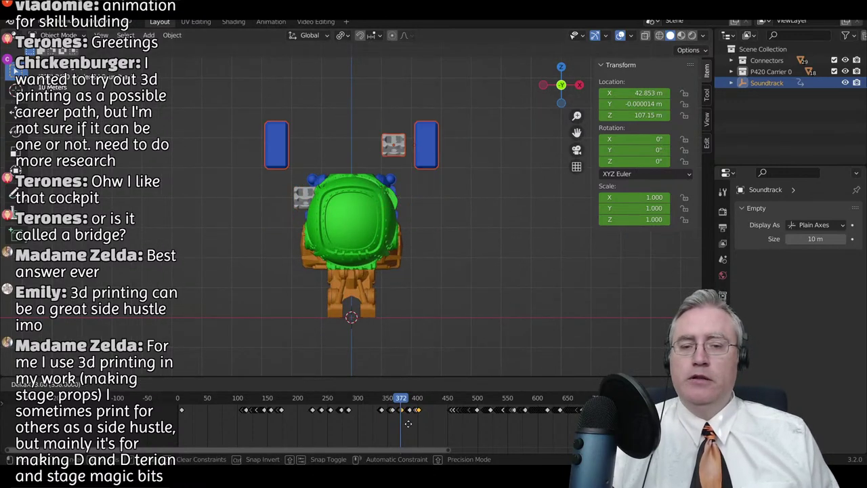
left_click(414, 423)
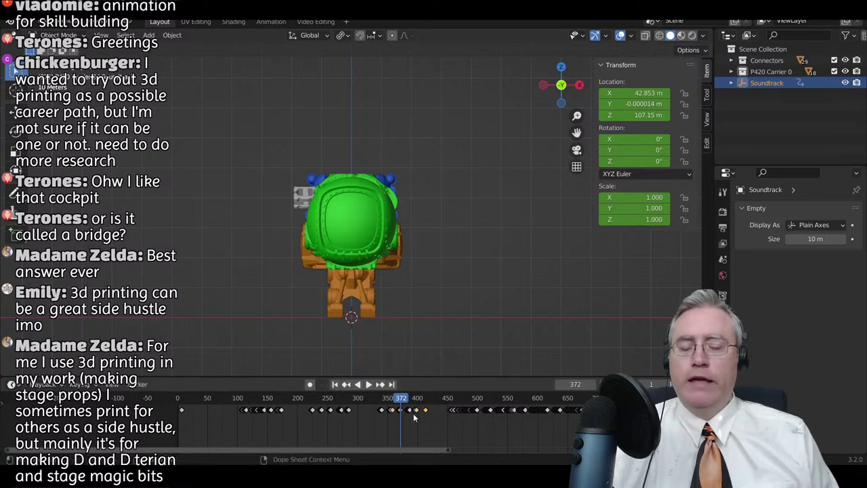
key("ctrl+z")
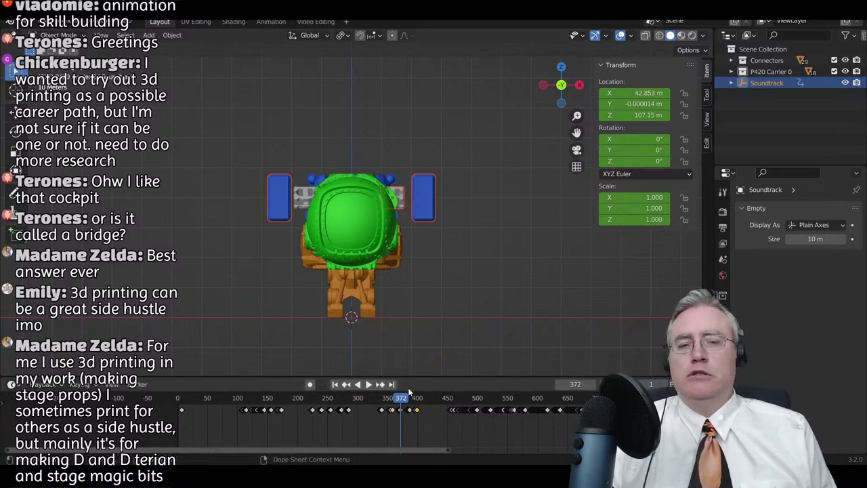
- Delay only the two short blocks' keyframes by about 12 frames, and check their approach to the connectors at frame 391
key("g")
left_click(410, 430)
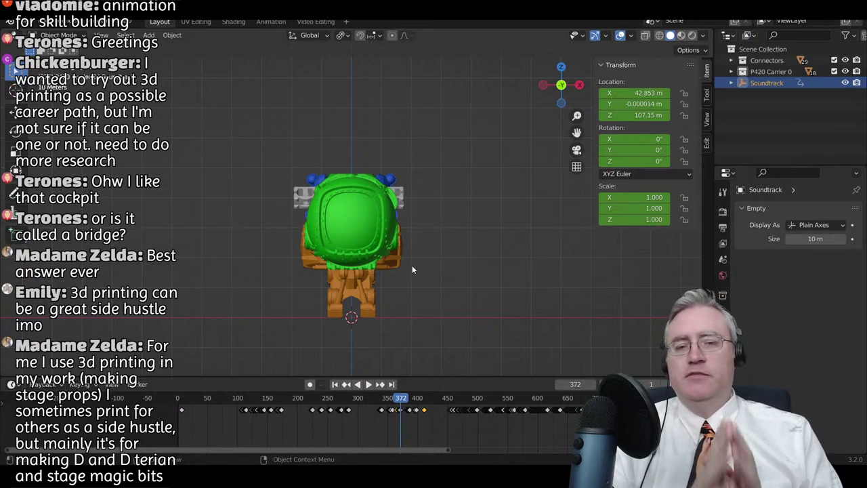
middle_click_drag(490, 119, 370, 255)
left_click(361, 266)
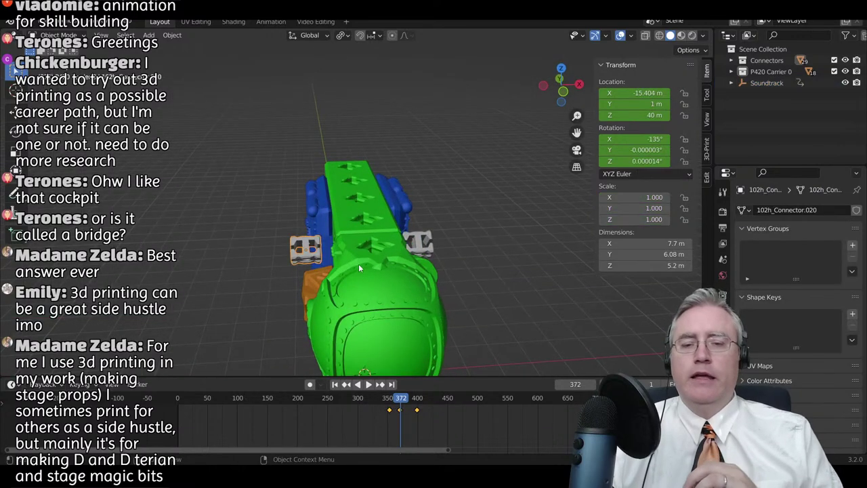
left_click(425, 254)
left_click(298, 255)
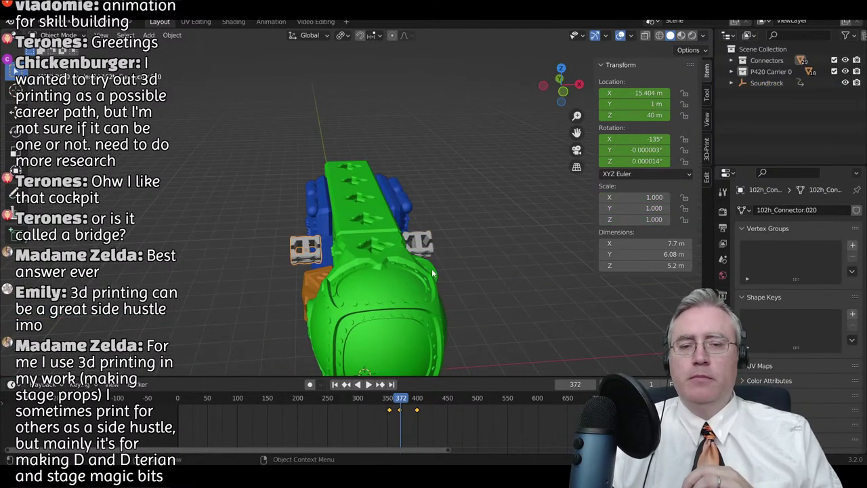
middle_click_drag(298, 255, 397, 305)
mouse_move(402, 399)
left_mouse_down()
mouse_move(369, 409)
mouse_move(413, 410)
left_mouse_up()
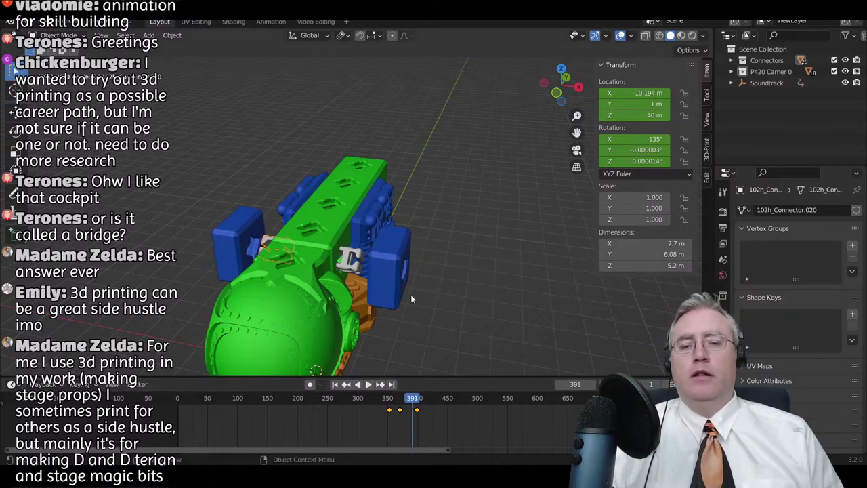
- In top view, select the two green wing base blocks and the connectors on their inner sides
scroll(411, 294, "down", 5)
middle_click_drag(398, 225, 398, 231)
key("KP_7")
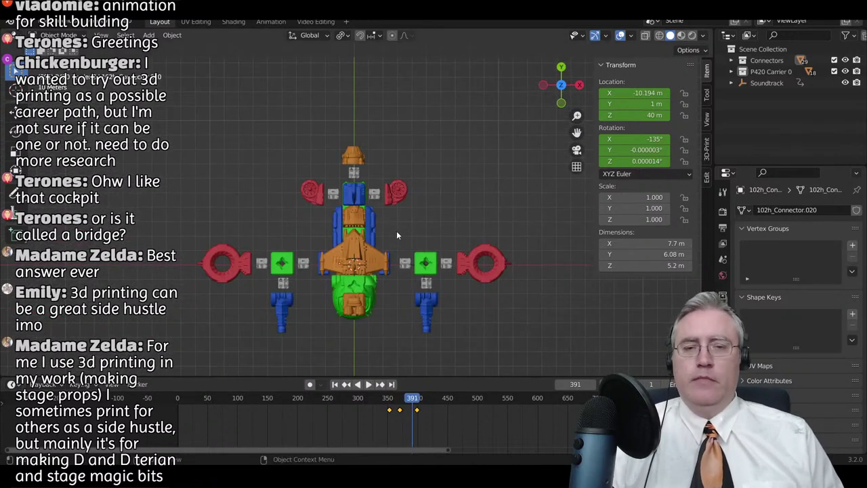
left_click(405, 264)
left_click(384, 271)
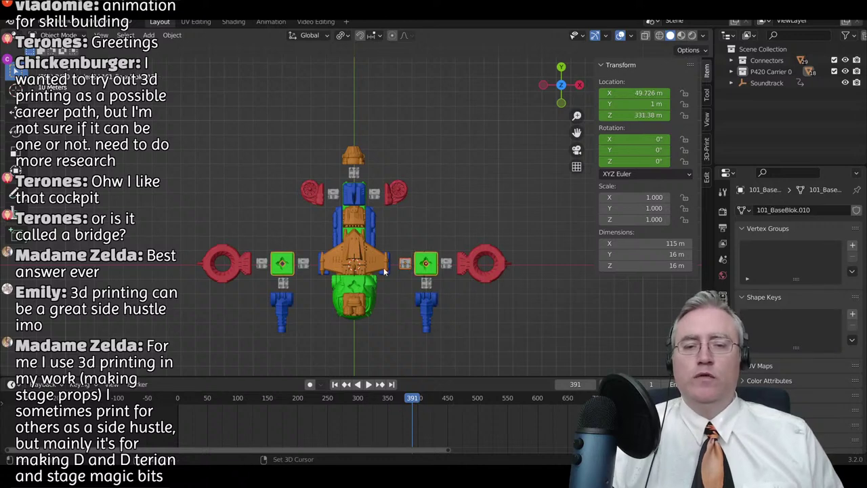
left_click(307, 265)
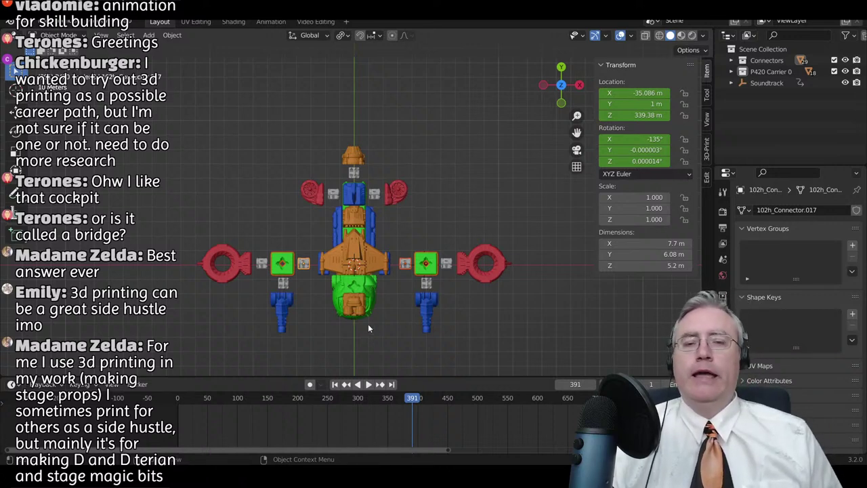
- Shift the base blocks' and connectors' keyframes against the Soundtrack's so the second lands near frame 400
middle_click_drag(368, 324, 342, 229)
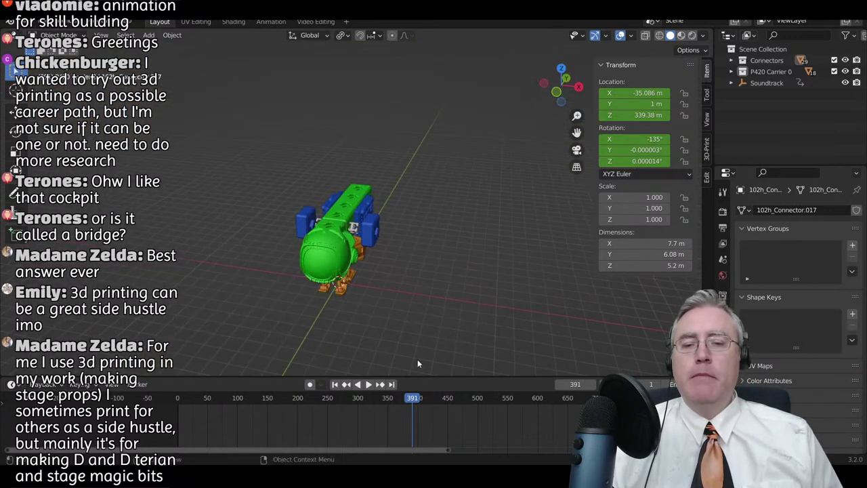
key("g")
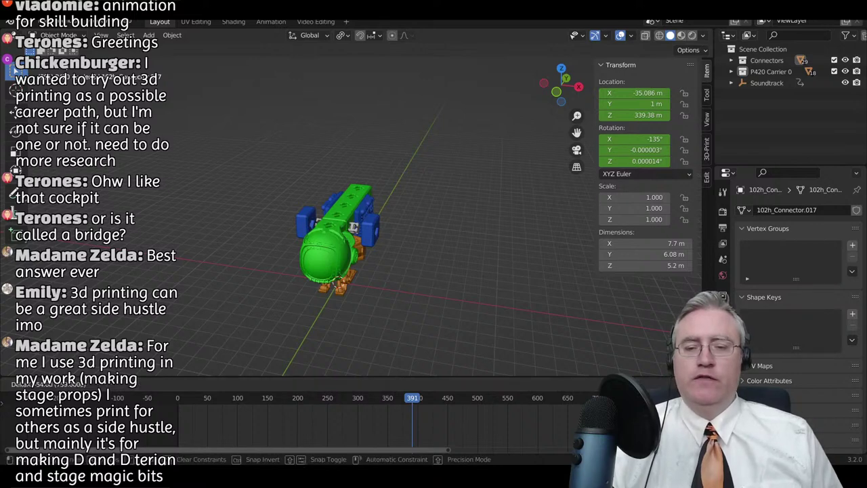
left_click(413, 426)
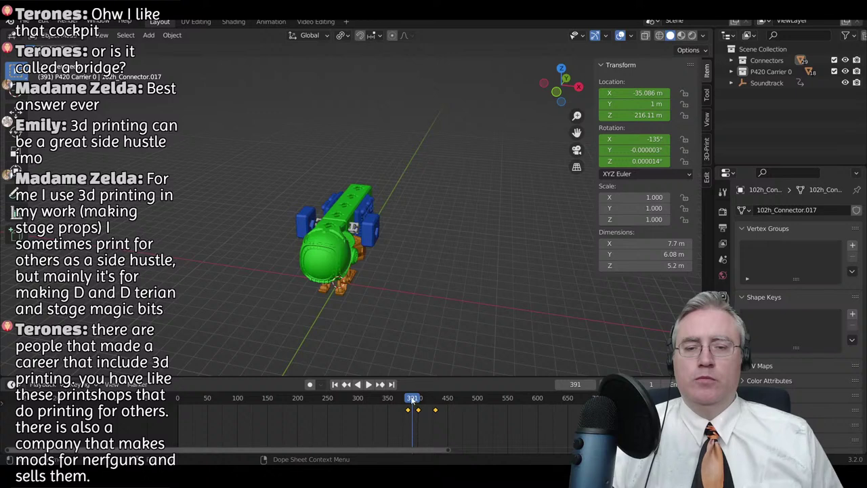
left_click_drag(413, 399, 419, 399)
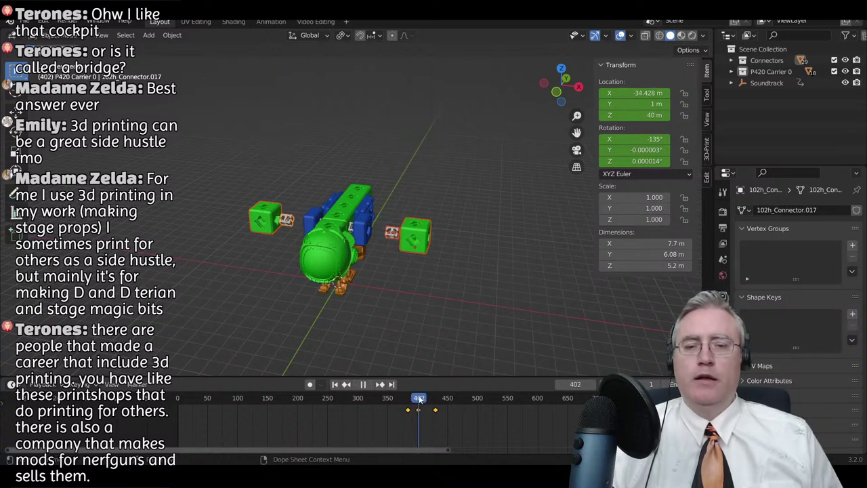
left_click(759, 82)
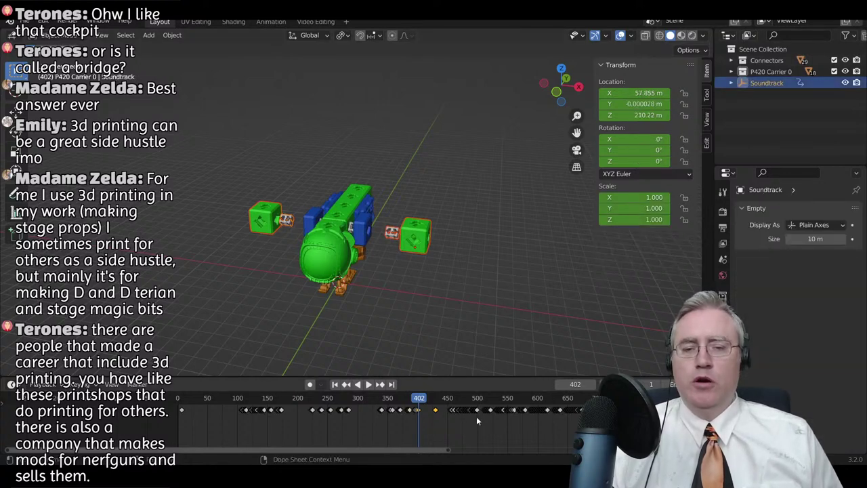
key("g")
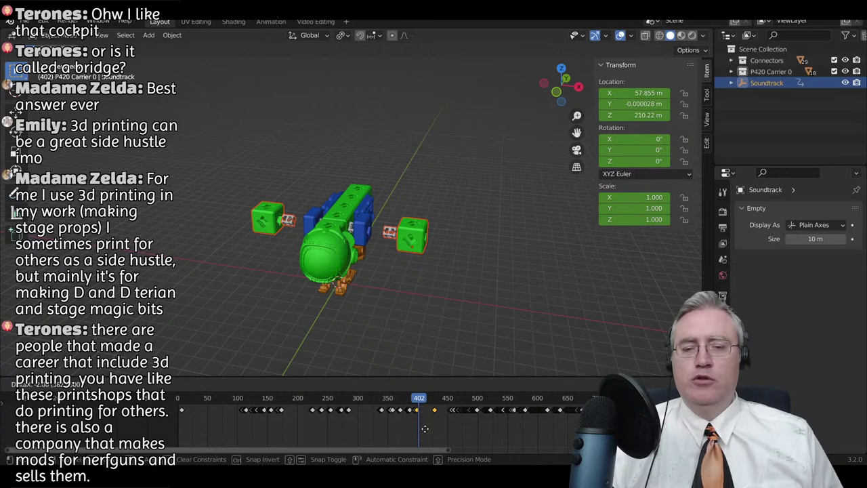
left_click(425, 428)
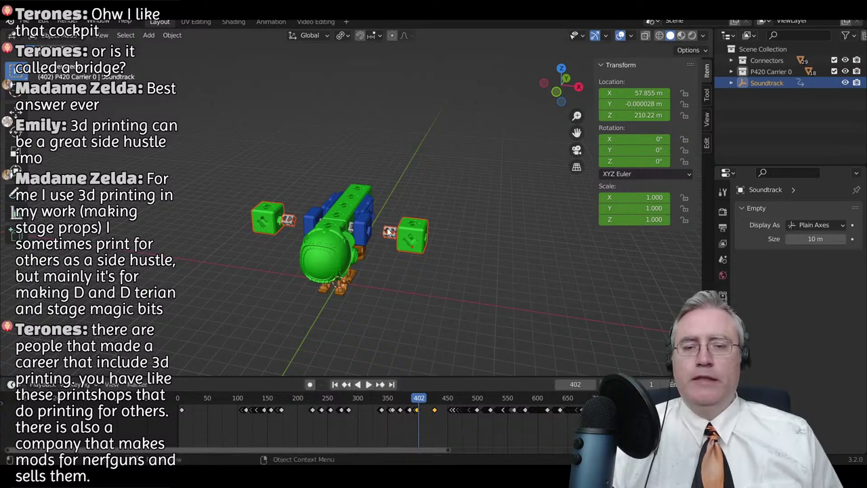
- Move the keyframes of the two connectors beside the green wing base blocks 9 frames earlier, and scrub through their approach
left_click(285, 224)
left_click(285, 224)
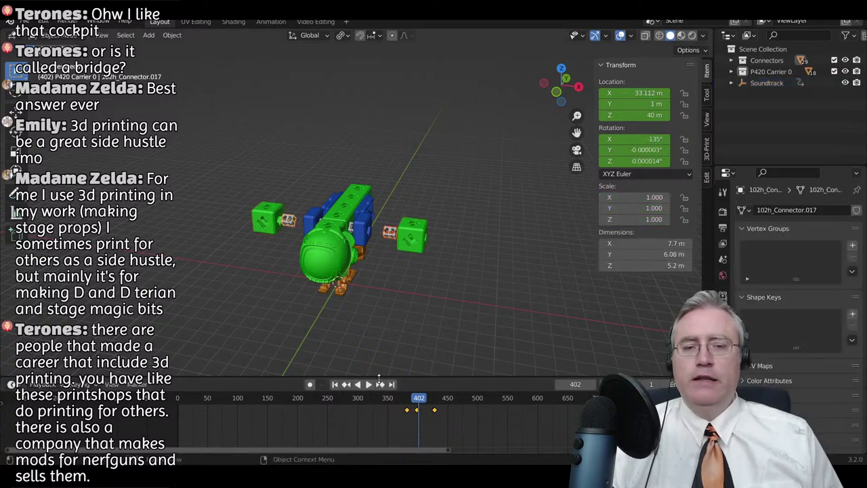
key("g")
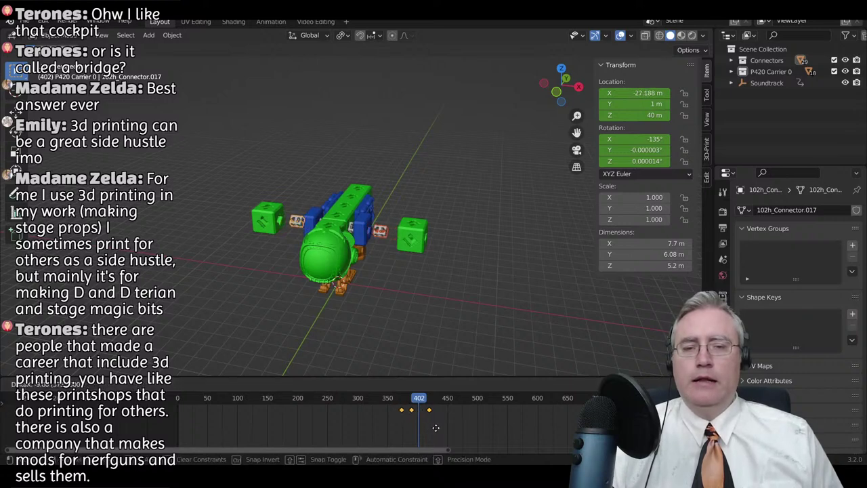
left_click(436, 428)
left_click_drag(419, 399, 440, 400)
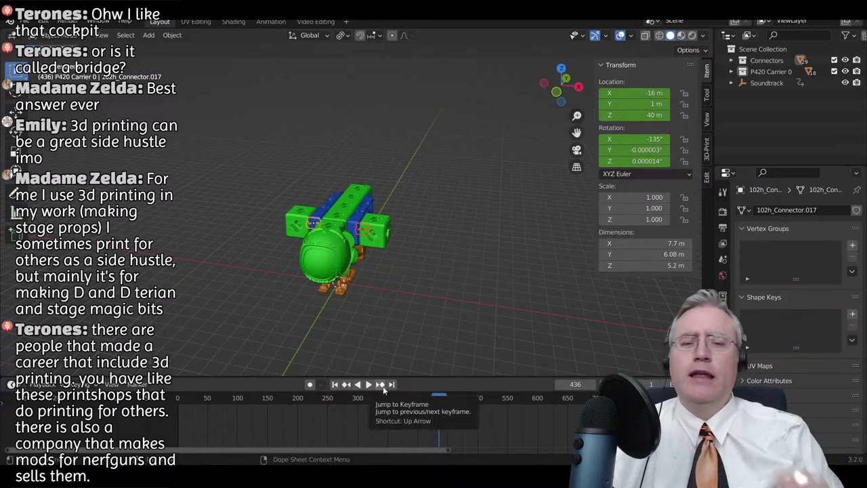
left_click_drag(440, 401, 359, 401)
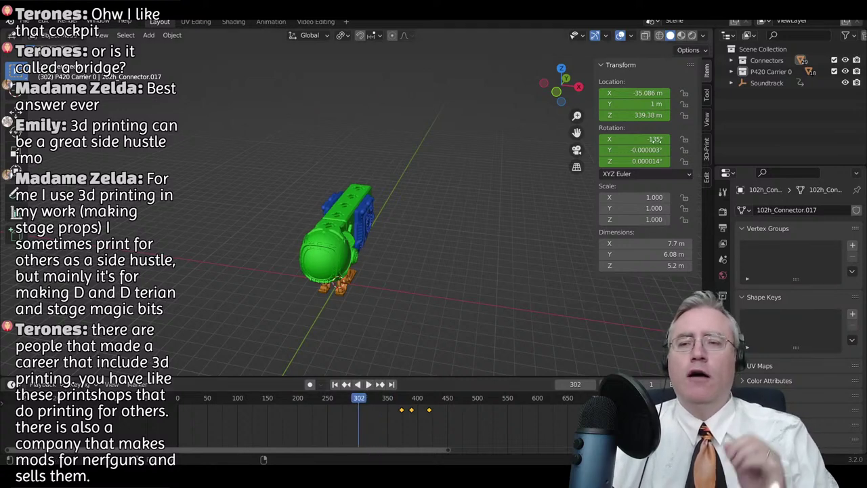
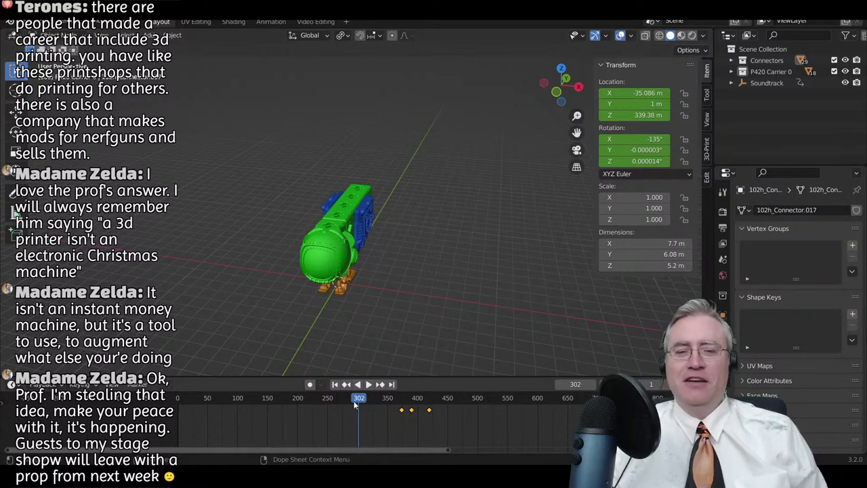
- Play the assembly from frame 236 and inspect the gaps between blocks and connectors at frame 404
left_click_drag(364, 400, 318, 402)
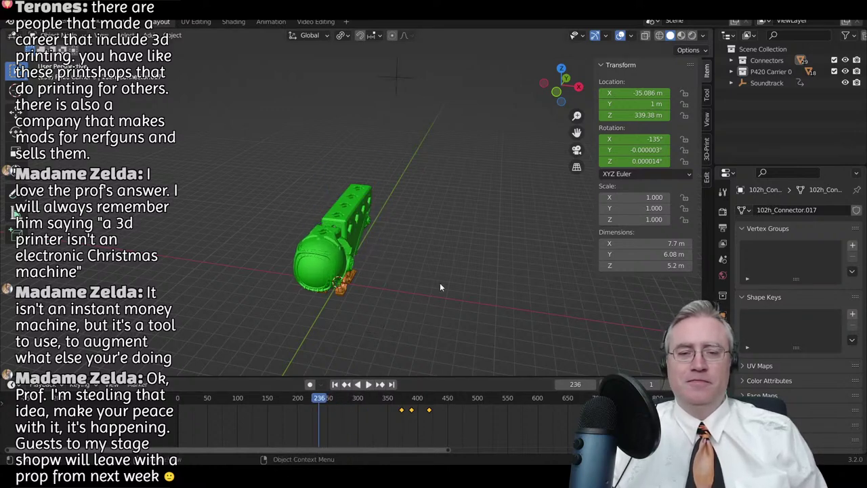
key("space")
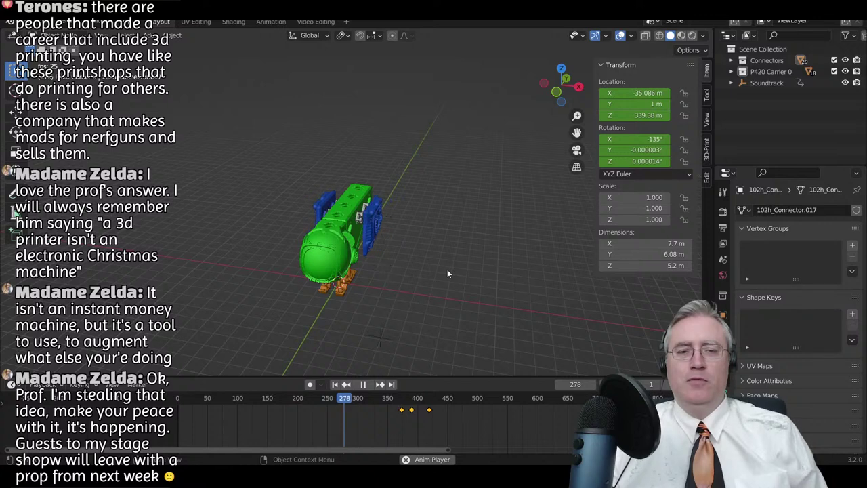
middle_click_drag(447, 269, 411, 268)
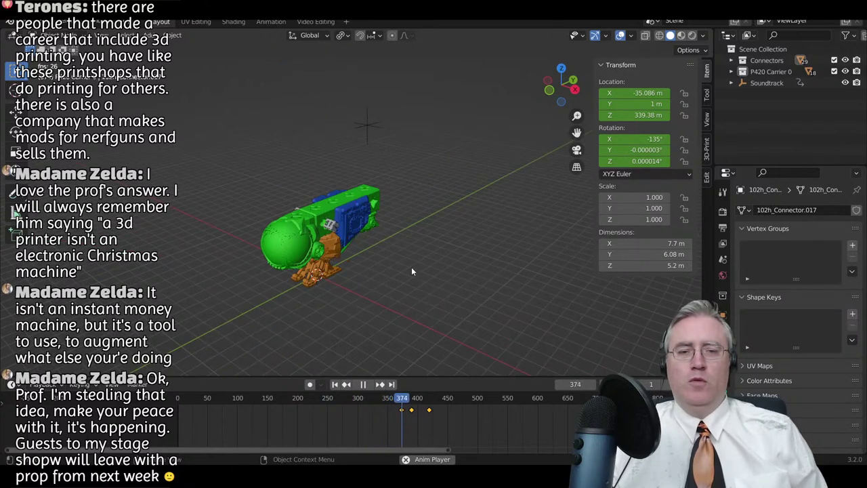
key("space")
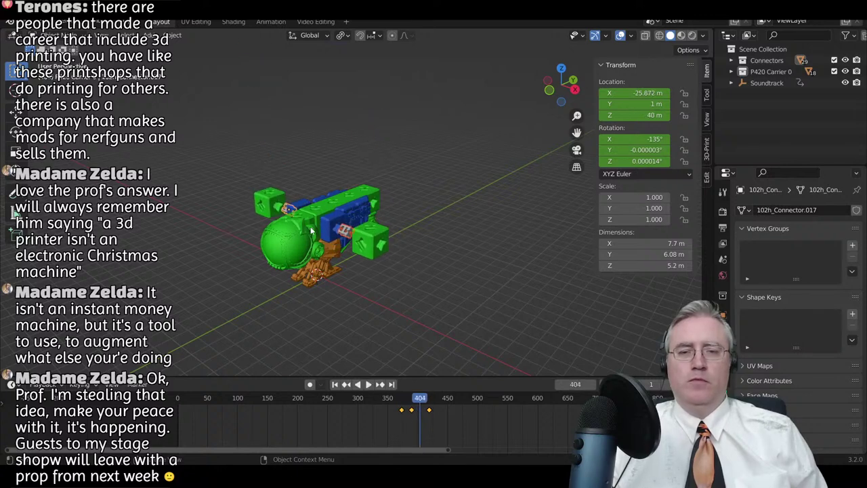
middle_click_drag(411, 267, 362, 237)
scroll(370, 249, "up", 2)
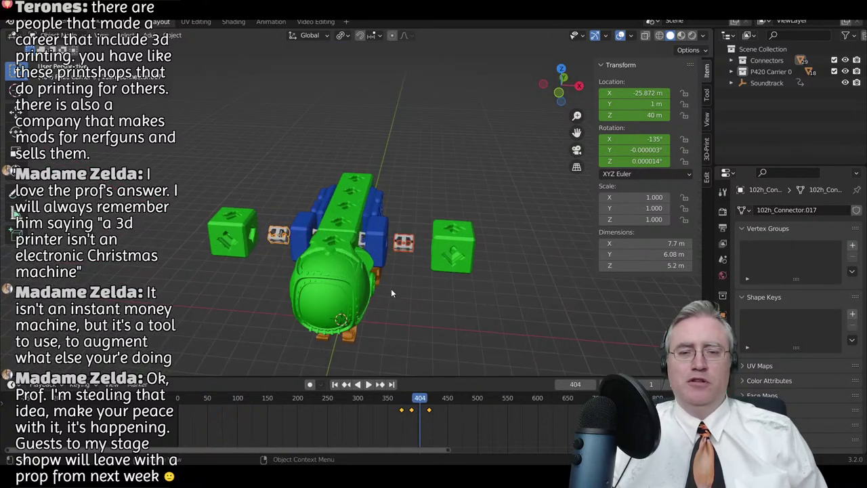
middle_click_drag(409, 306, 367, 290)
- Replay the wing base blocks' and side connectors' arrival from several start frames to check its timing
key("space")
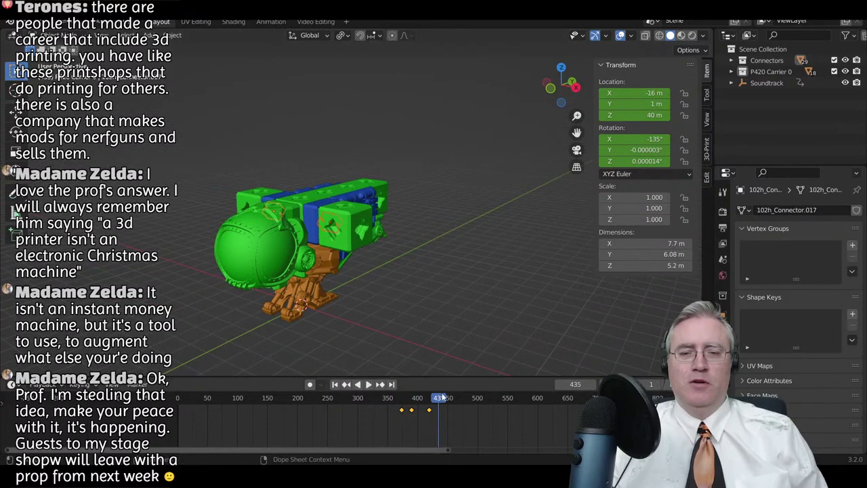
left_click_drag(441, 398, 384, 399)
scroll(392, 279, "down", 4)
key("space")
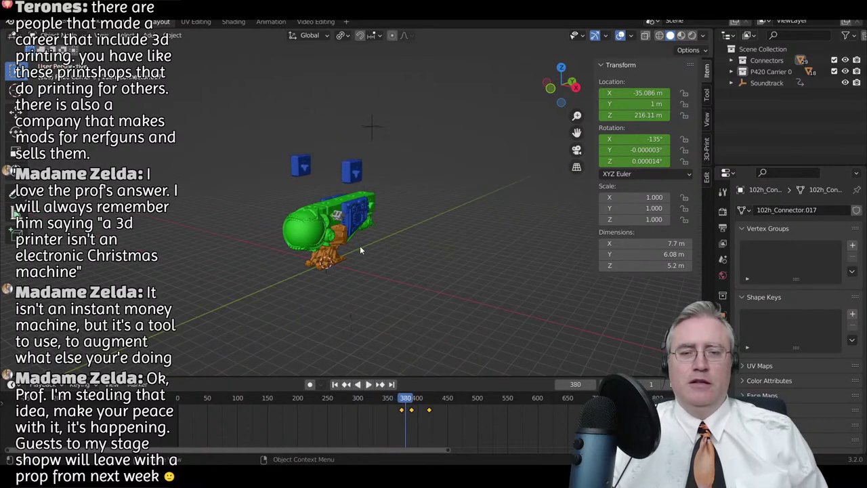
scroll(353, 251, "up", 2)
left_click_drag(409, 401, 358, 403)
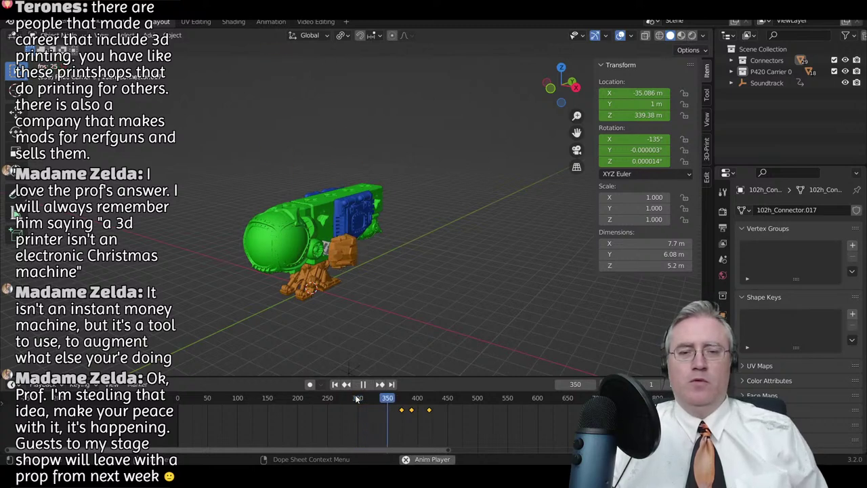
key("space")
- Move the keyframes of the connector in front of the near blue side panel about 13 frames earlier, and play the result
left_click(335, 228)
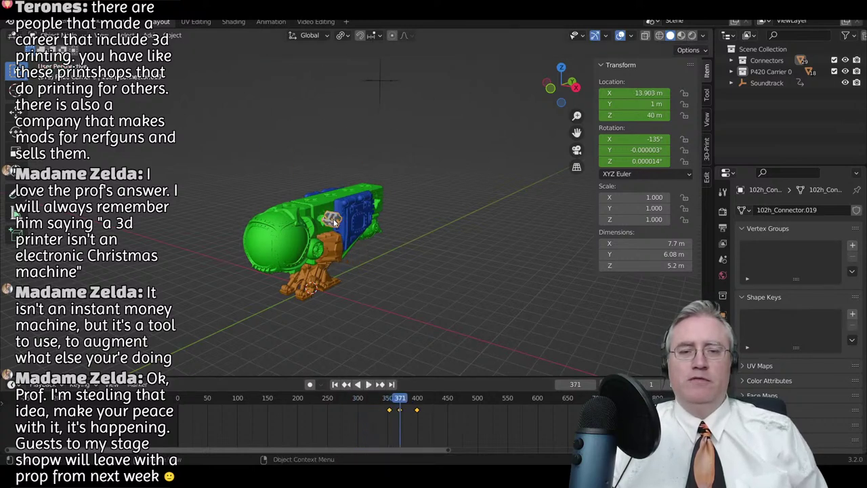
key("g")
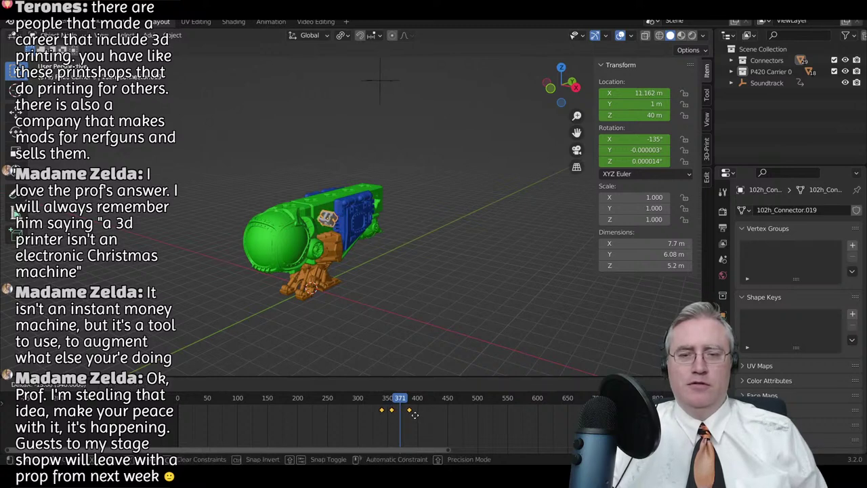
left_click(415, 415)
left_click_drag(401, 399, 383, 400)
key("space")
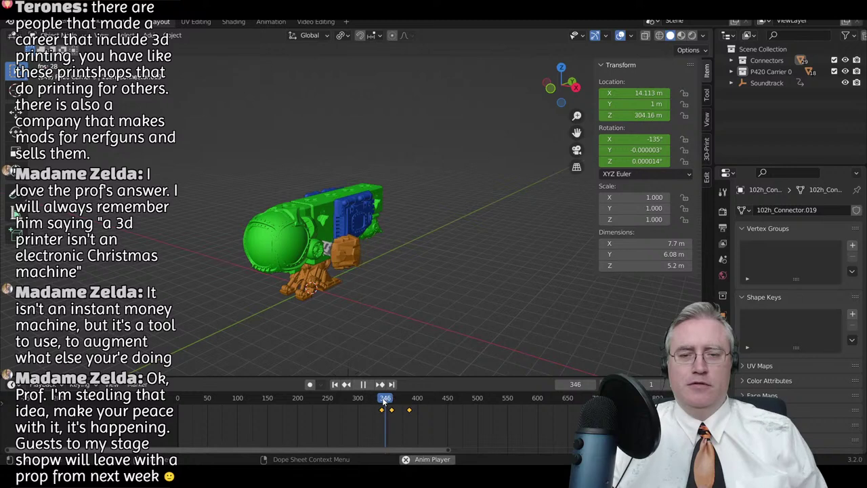
key("space")
- Fine-tune that connector's keyframes so the middle one sits at frame 358, and replay its arrival
key("g")
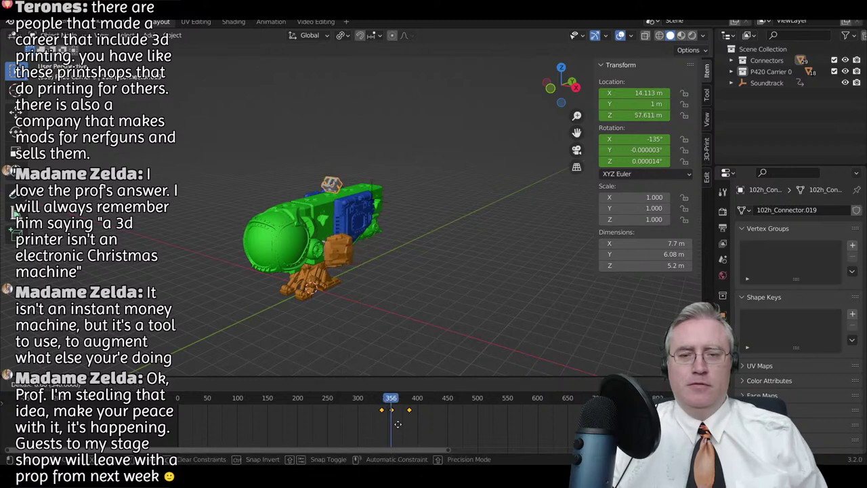
left_click(399, 424)
left_click_drag(391, 400, 366, 399)
key("space")
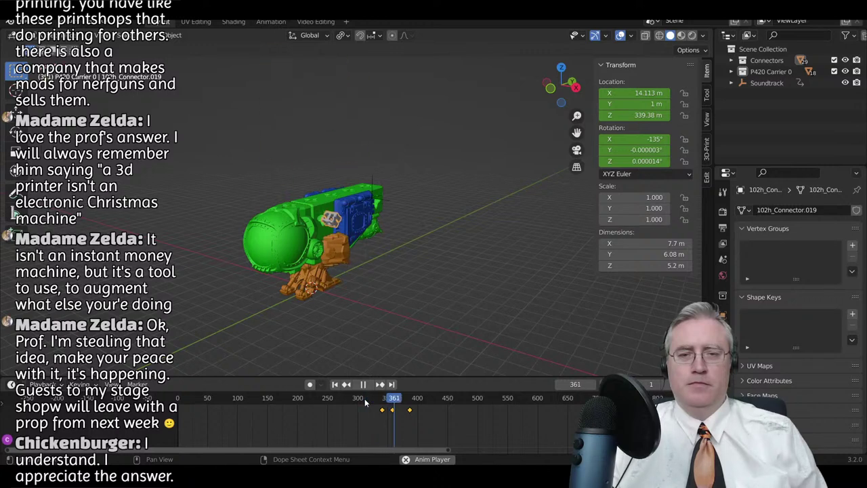
key("space")
- Compare the keyframes of the two inner connectors and go to the retimed connector's middle keyframe at frame 358
middle_click_drag(356, 266, 346, 247)
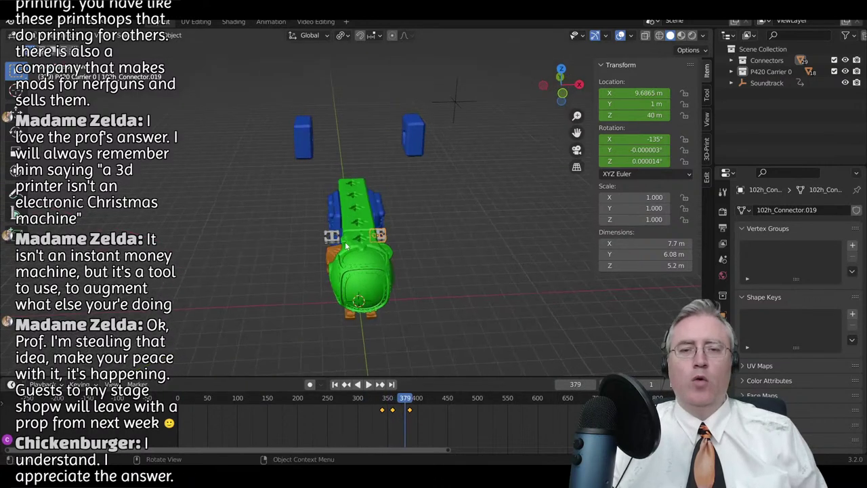
left_click(331, 235)
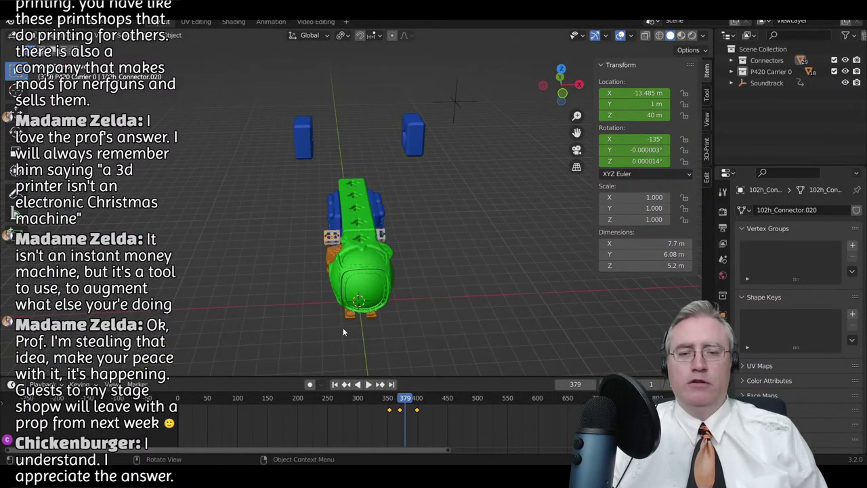
left_click(381, 236)
left_click(336, 255)
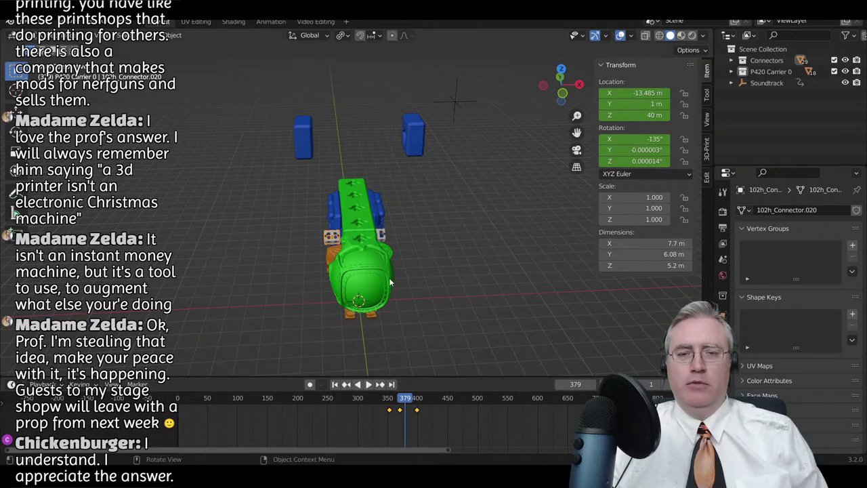
left_click(382, 234)
left_click(356, 385)
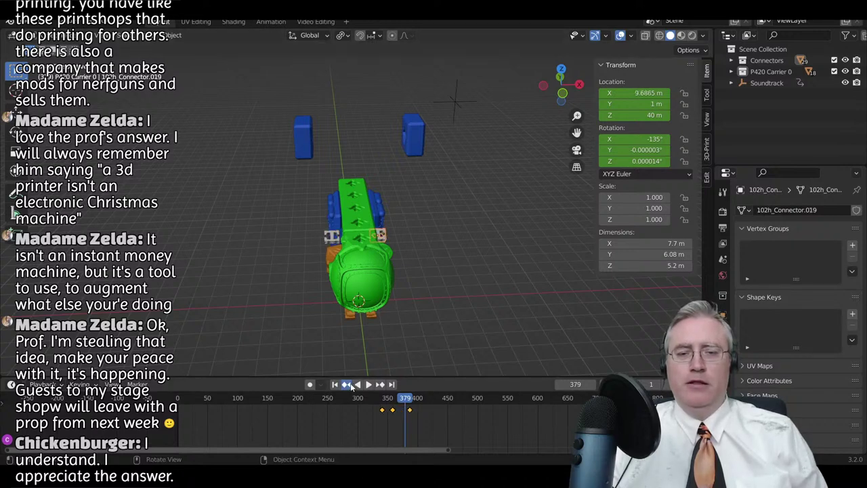
- Shift the opposite inner connector's keyframes earlier so its middle one also lands on frame 358
scroll(344, 123, "down", 3)
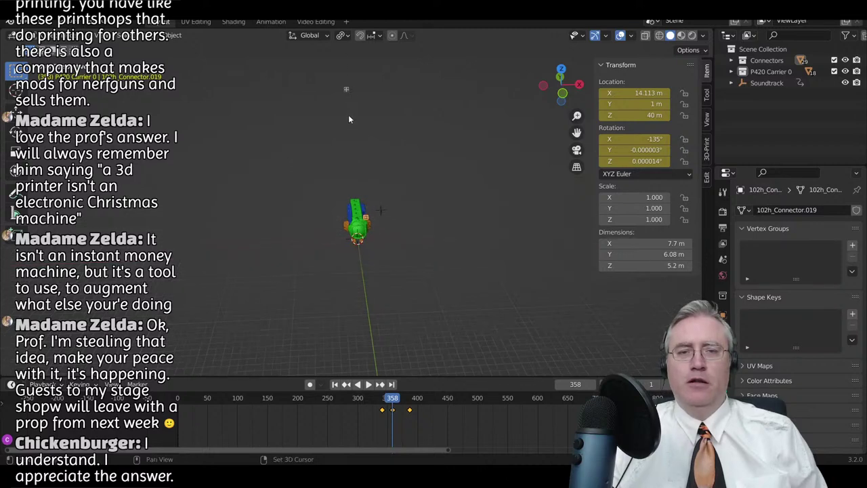
middle_click_drag(349, 92, 362, 123, "shift")
left_click(362, 122)
scroll(389, 305, "up", 6)
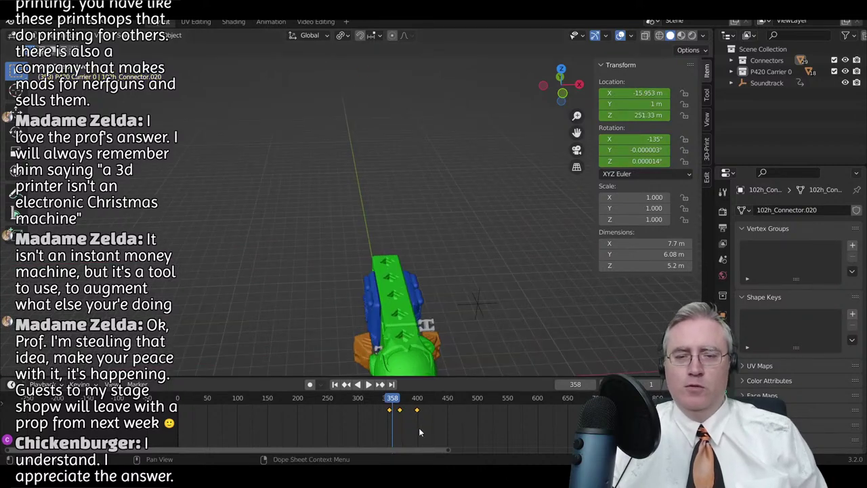
key("g")
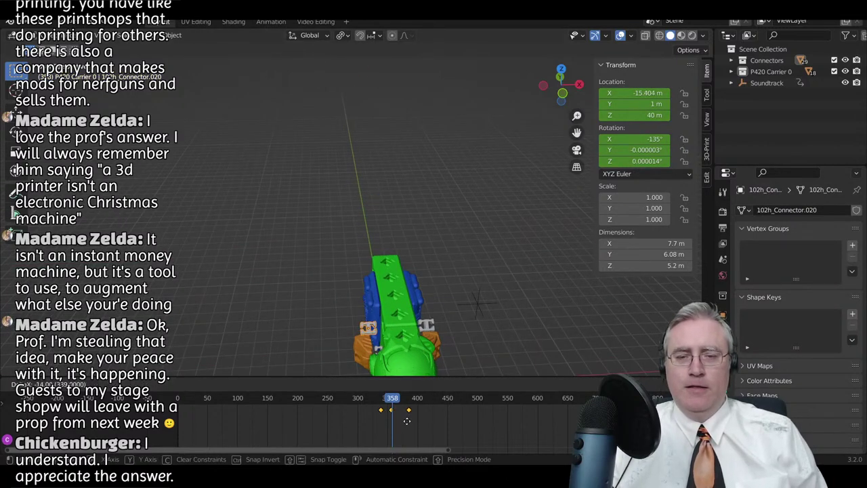
left_click(409, 423)
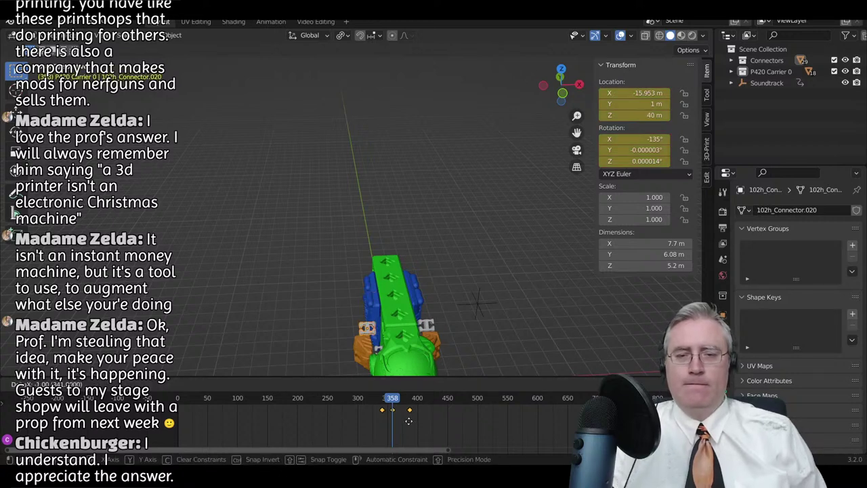
- Focus on the near blue side panel and play the side parts' assembly through to frame 398
middle_click_drag(434, 325, 360, 291)
left_click(340, 271)
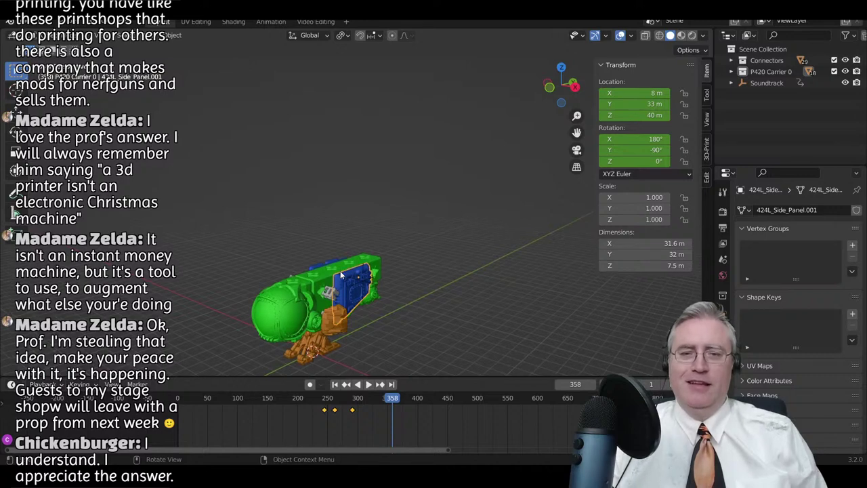
key("KP_Decimal")
scroll(341, 275, "down", 6)
middle_click_drag(324, 230, 354, 312)
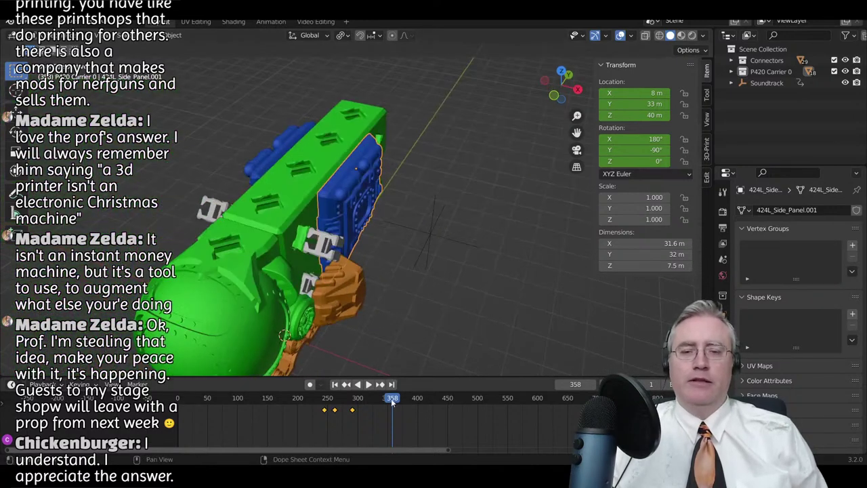
left_click_drag(393, 401, 361, 403)
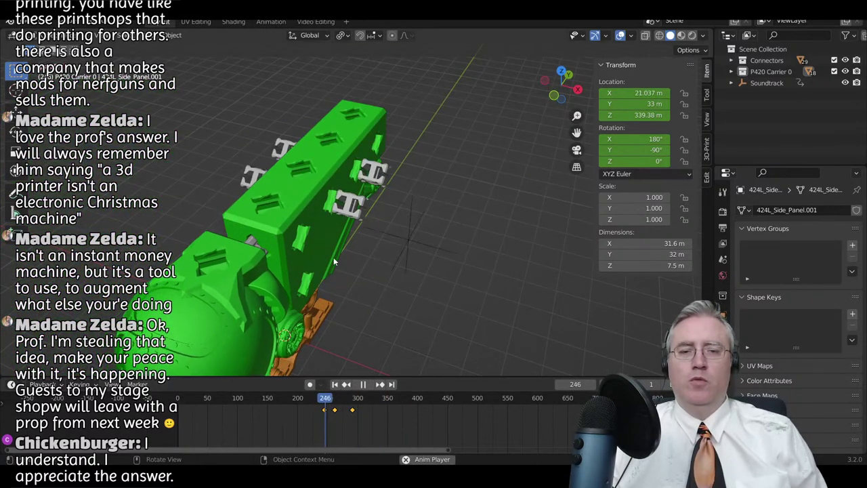
scroll(333, 257, "down", 3)
middle_click_drag(352, 257, 362, 320)
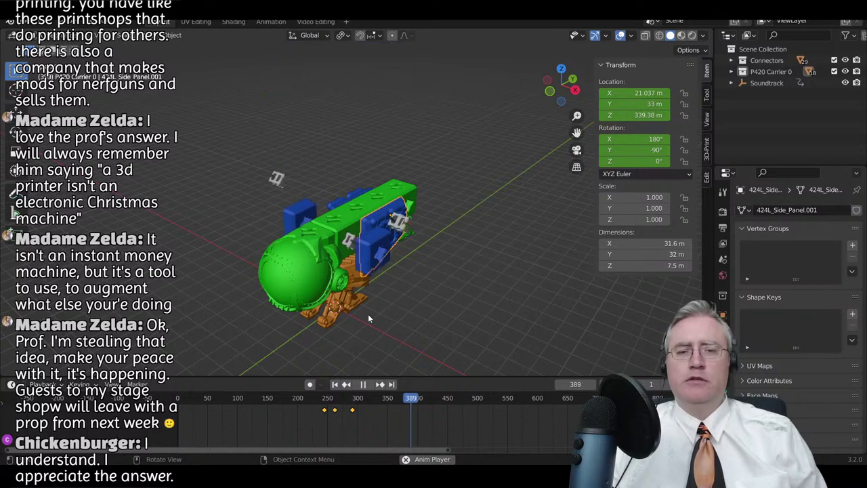
key("space")
- Compare the keyframes of the front blue side blocks with those of the outer connectors beside them
left_click(351, 261)
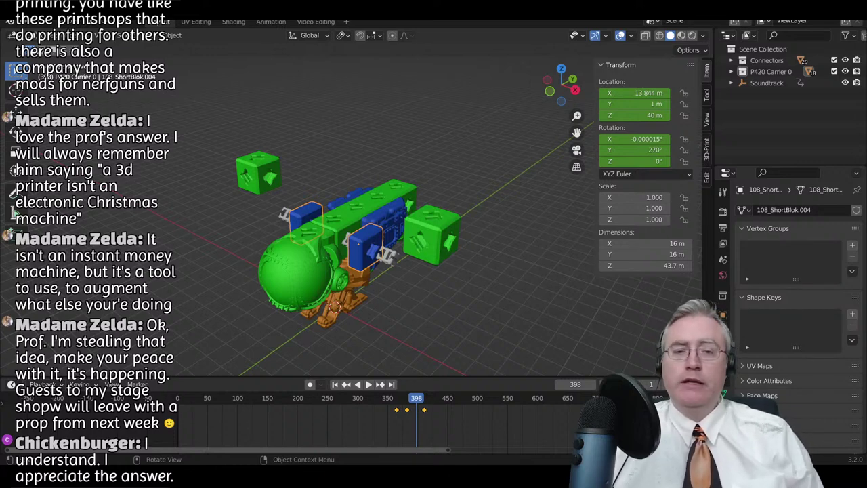
left_click(388, 257, "shift")
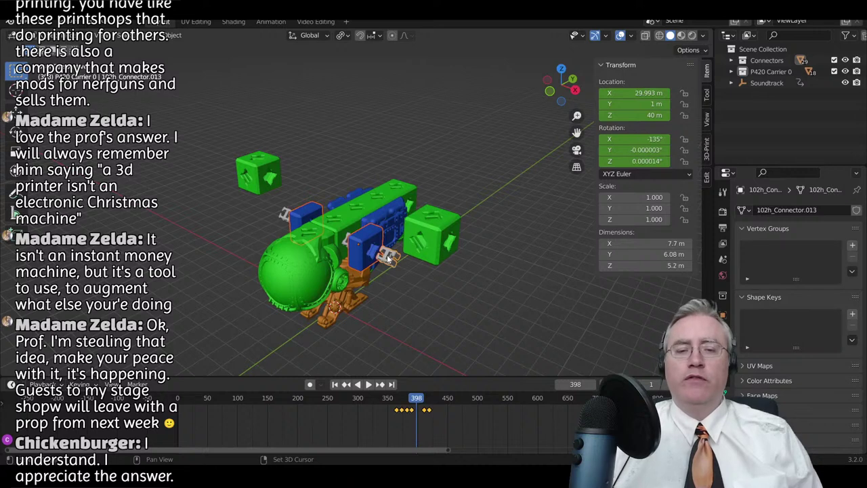
left_click(387, 257)
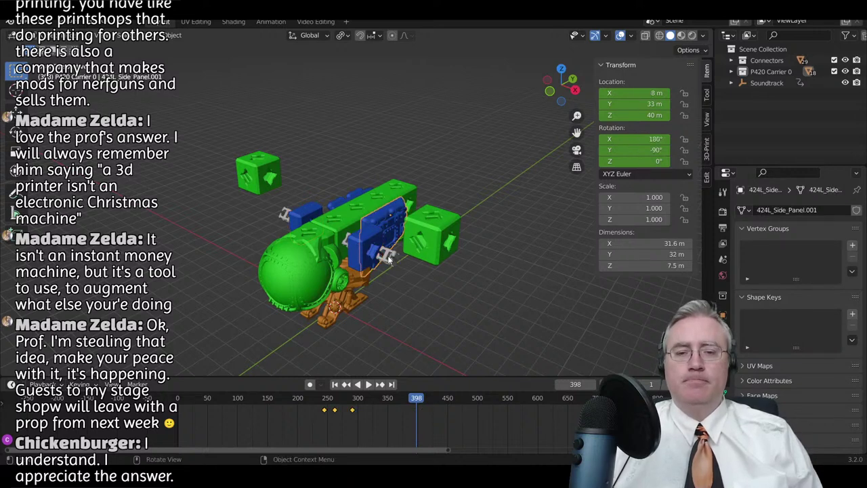
left_click(388, 258)
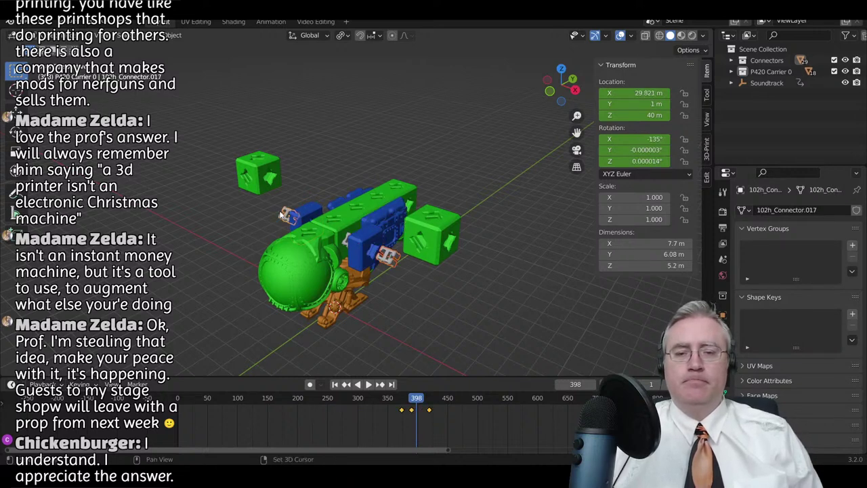
left_click(368, 259)
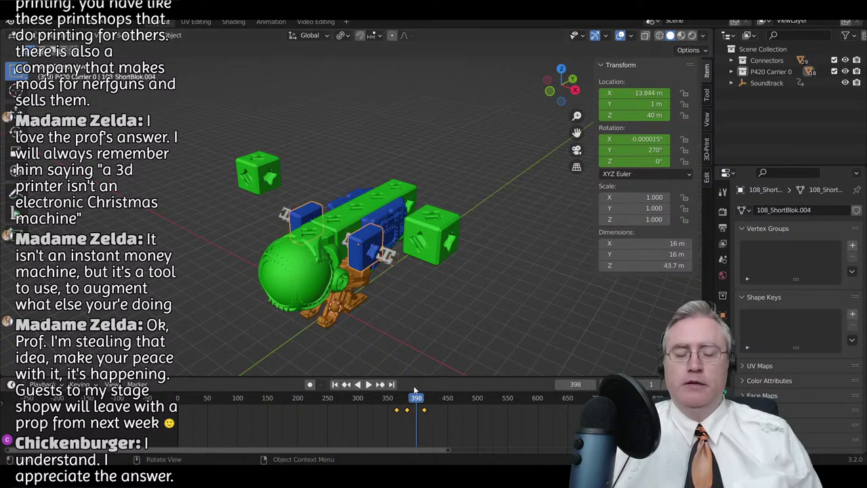
left_click(387, 256)
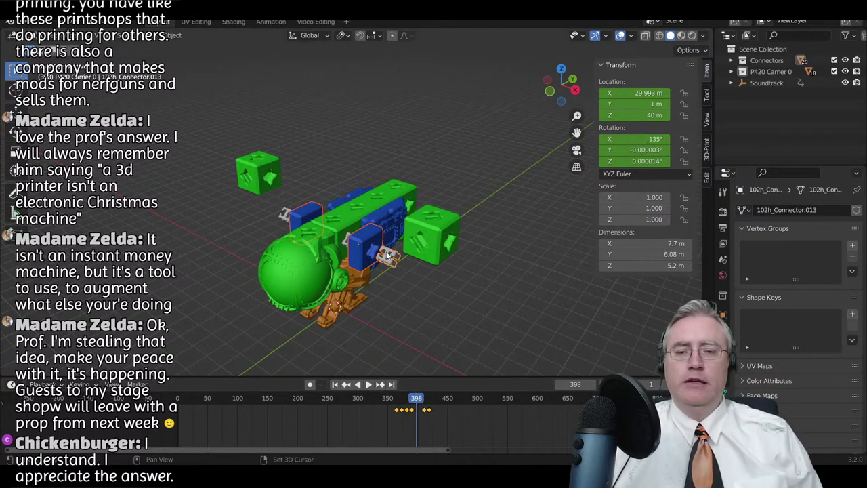
left_click(386, 255)
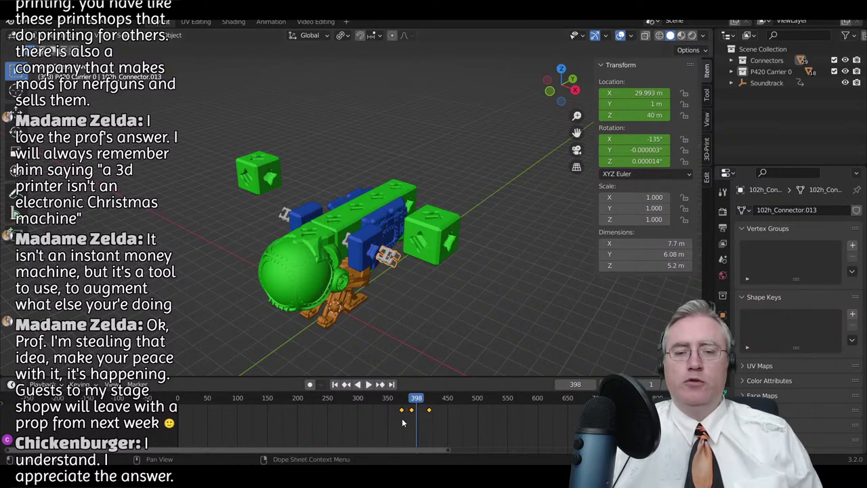
left_click(363, 253, "shift")
left_click(388, 257, "shift")
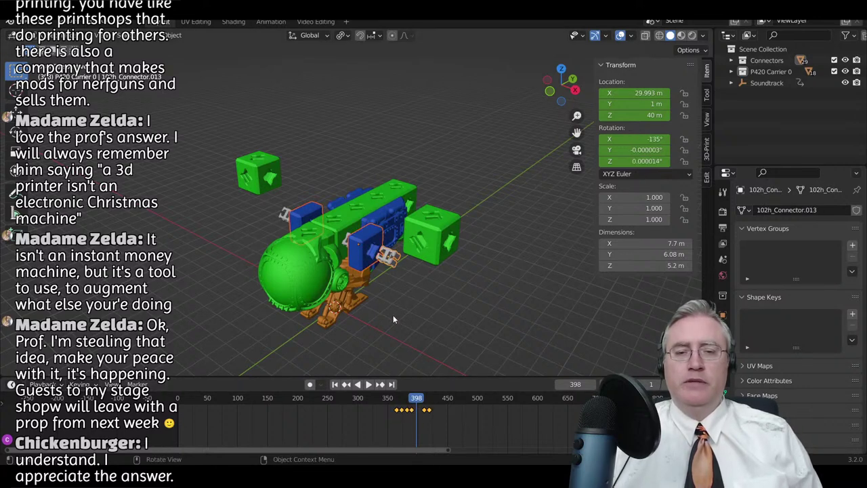
left_click(412, 439)
left_click(390, 264)
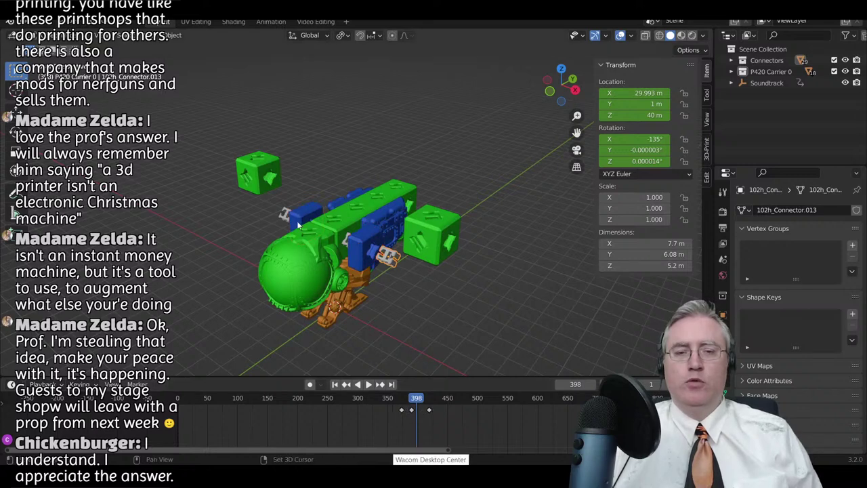
left_click(282, 218)
key("g")
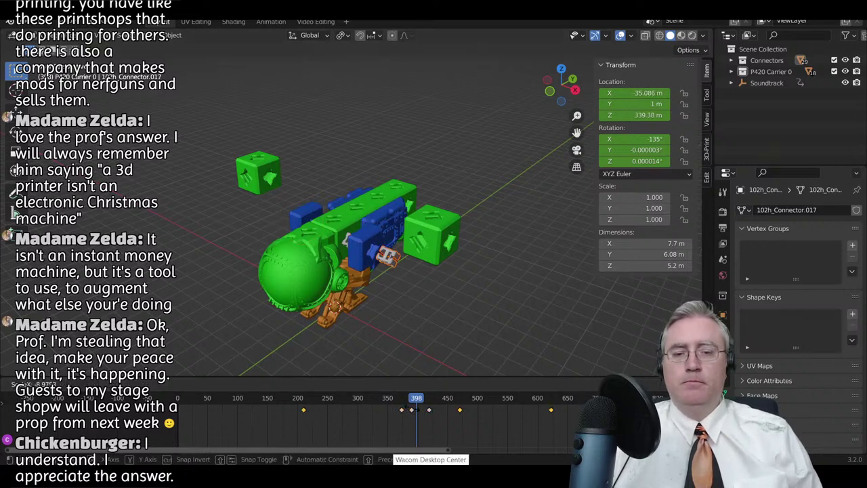
key("Escape")
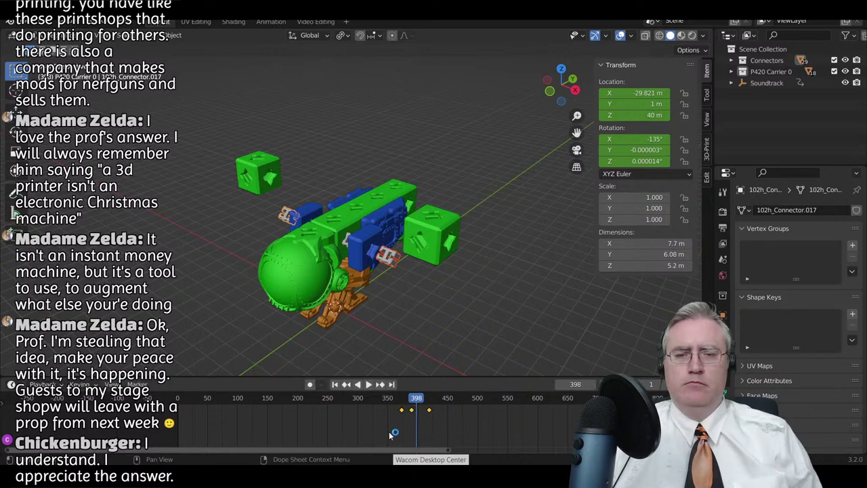
- Shift the keyframes of both outer connectors 7 frames later and replay the front blue side blocks' arrival
left_click(353, 255, "shift")
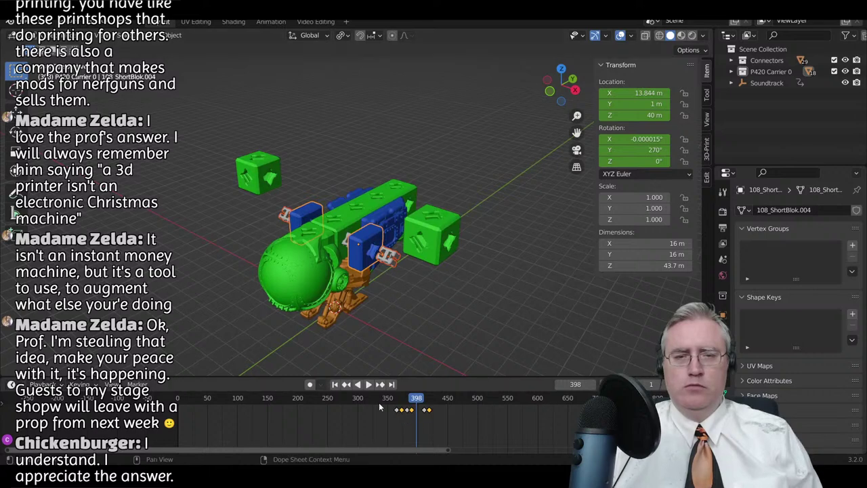
key("g")
left_click(394, 422)
left_click(387, 264)
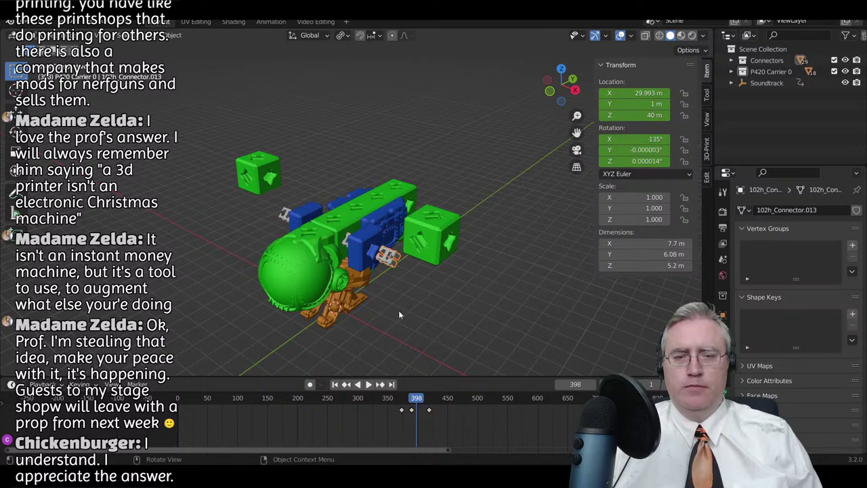
left_click(286, 217)
left_click(296, 223)
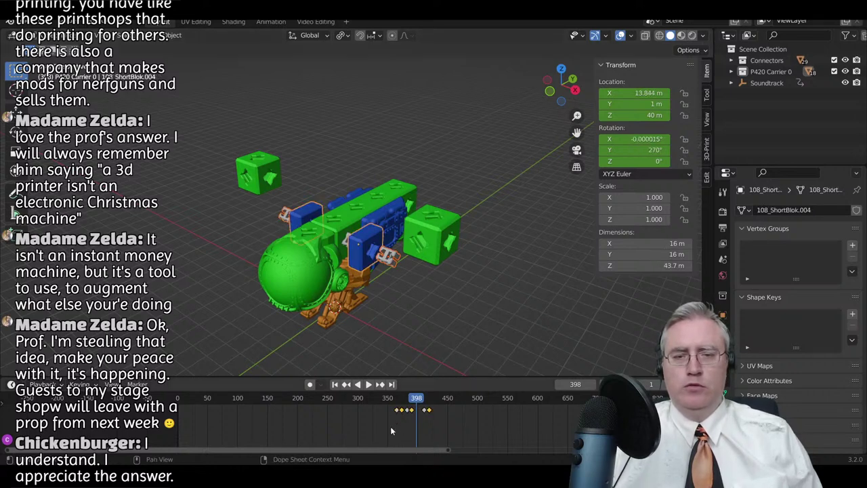
key("g")
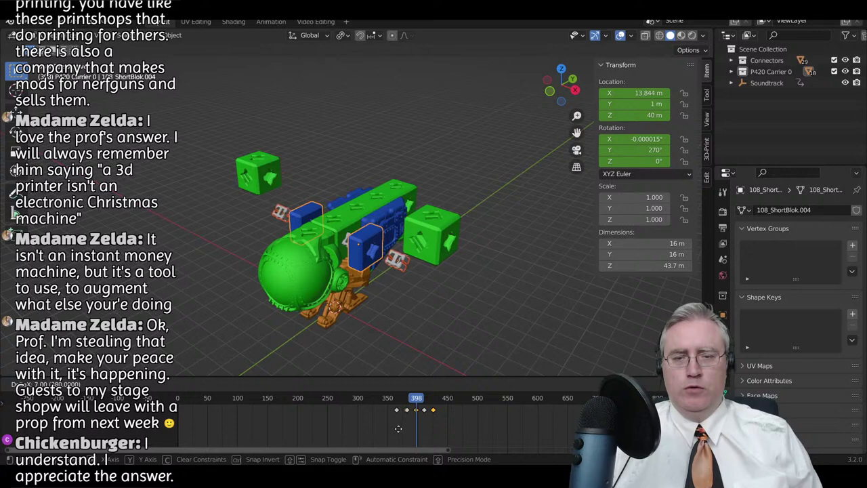
left_click(399, 428)
left_click_drag(416, 399, 375, 399)
key("space")
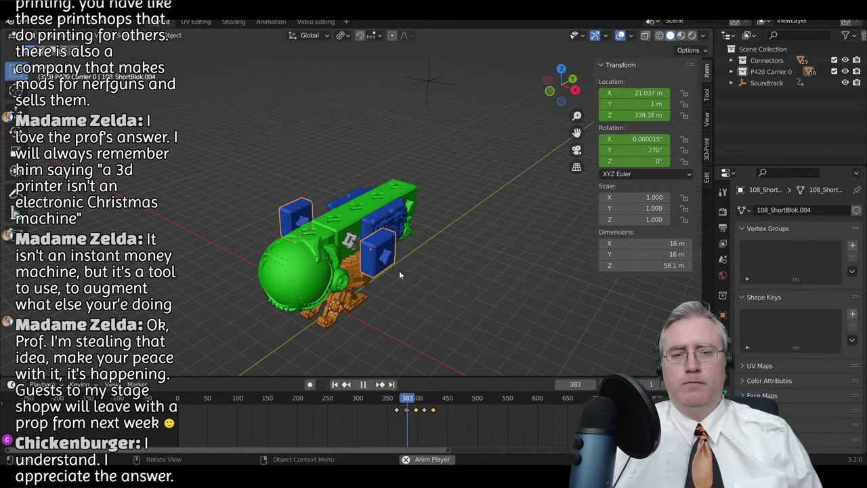
key("space")
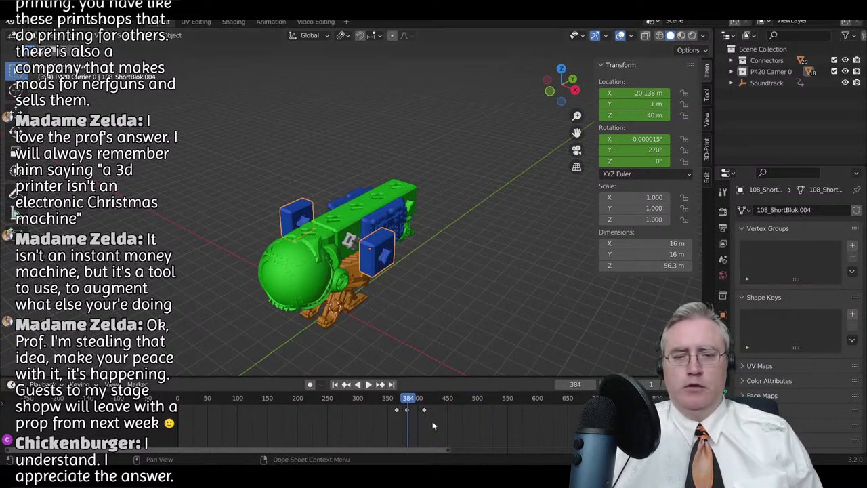
- Move the front blue side blocks' keyframes earlier in two passes, replaying their arrival in between
key("a")
key("g")
left_click(429, 420)
left_click(397, 399)
key("space")
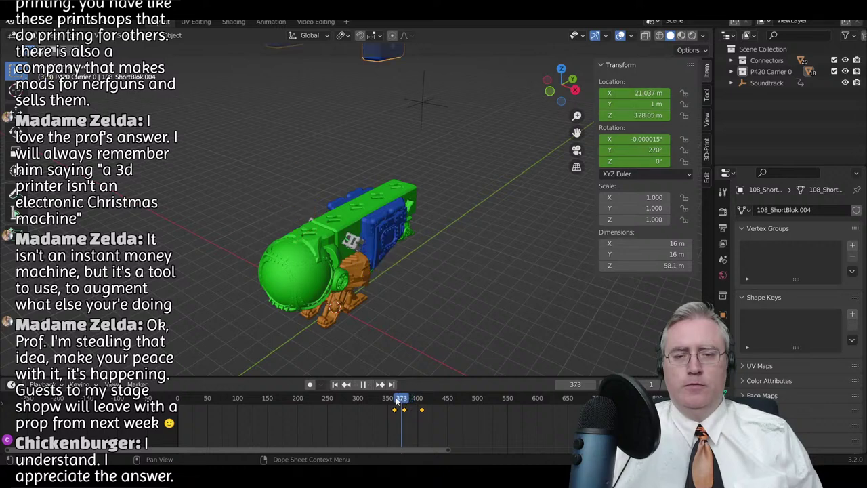
key("space")
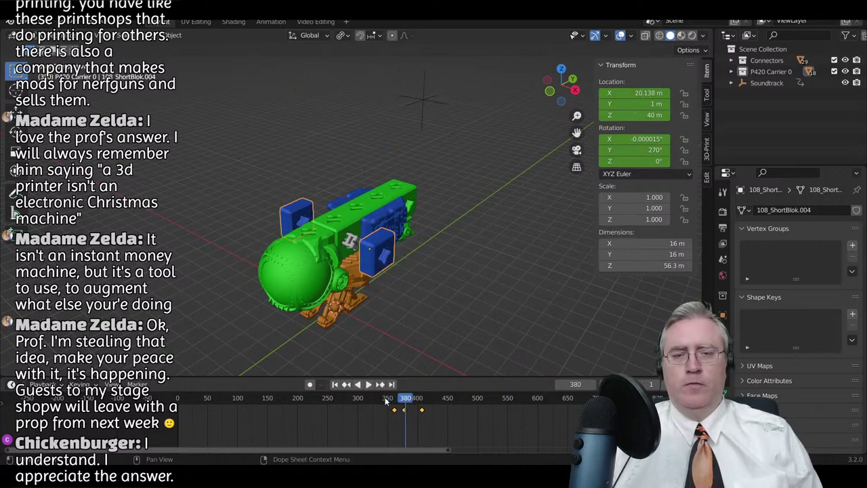
left_click(416, 418)
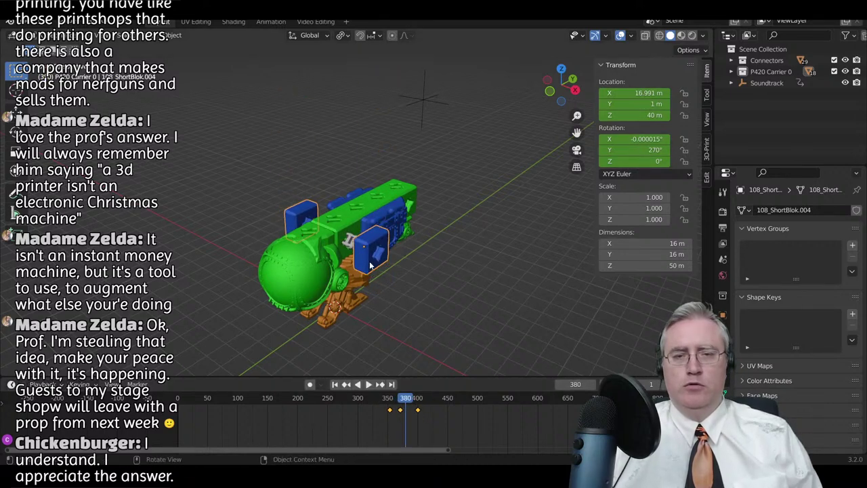
- Align the front blue side blocks' first keyframe with the inner connector's middle keyframe, and replay the assembly through to frame 398
left_click(350, 244)
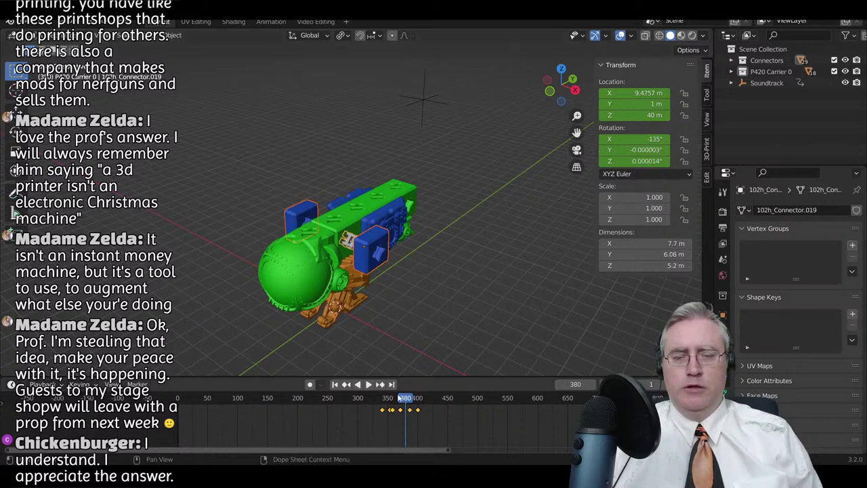
key("a")
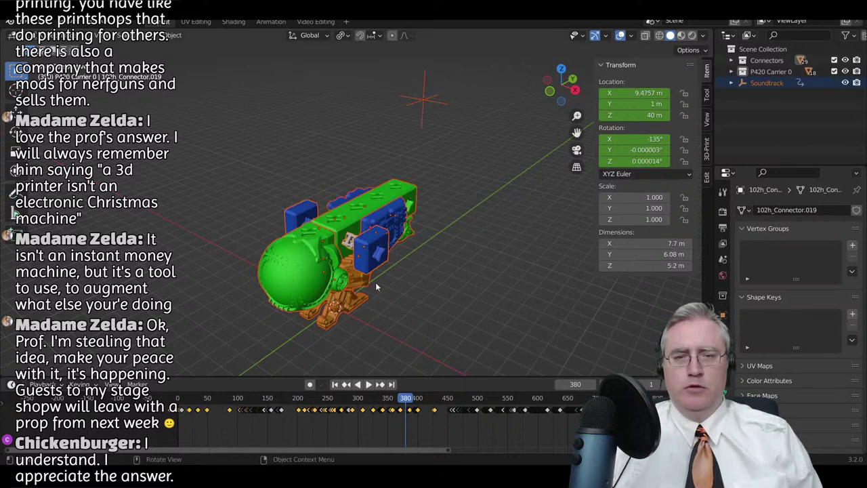
left_click(369, 267)
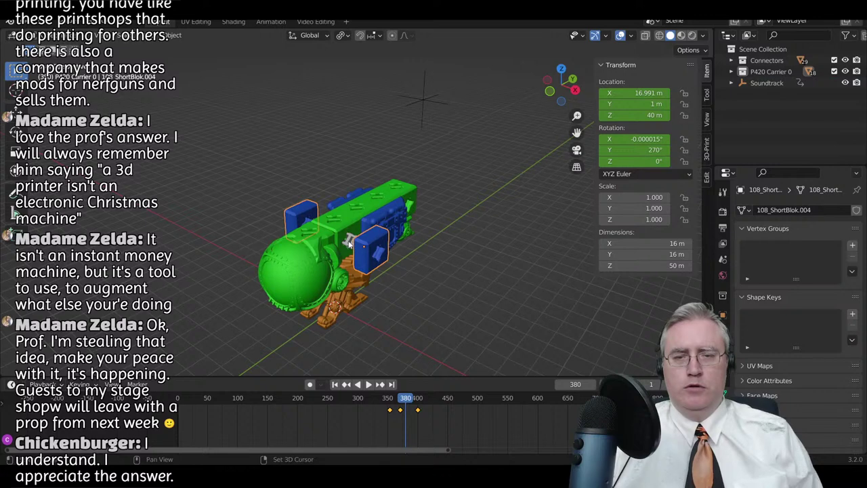
left_click(350, 241, "shift")
left_click(366, 267)
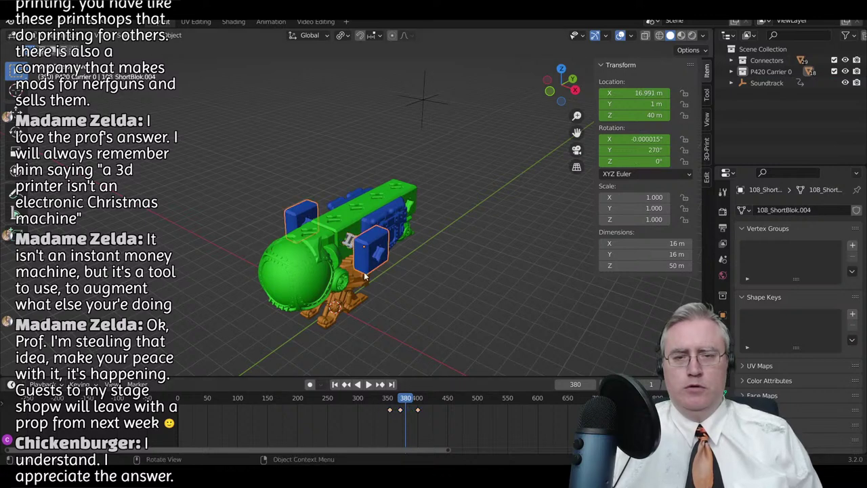
left_click(352, 248, "shift")
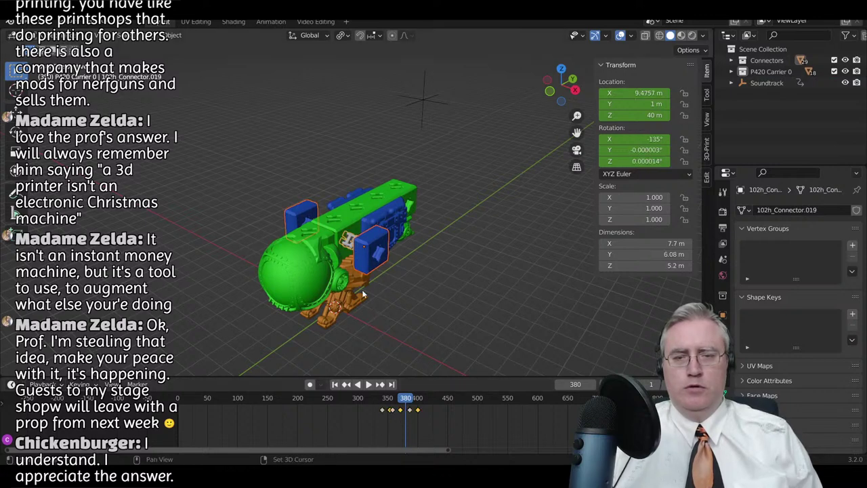
key("g")
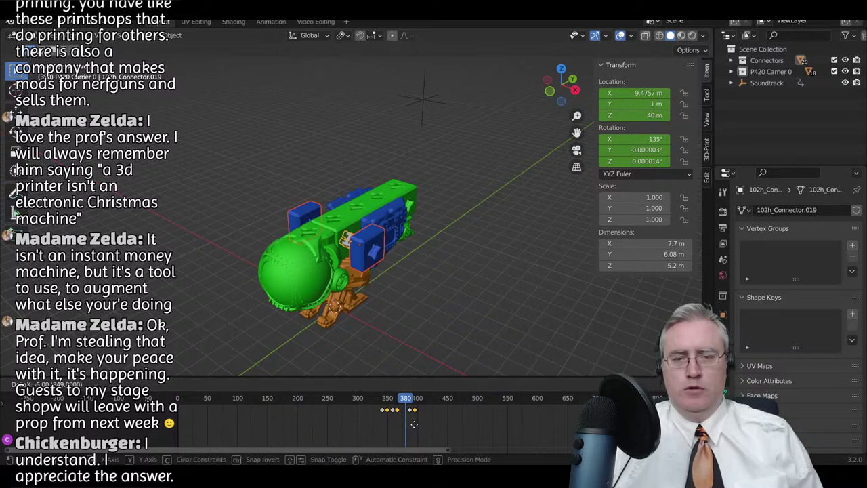
mouse_move(417, 426)
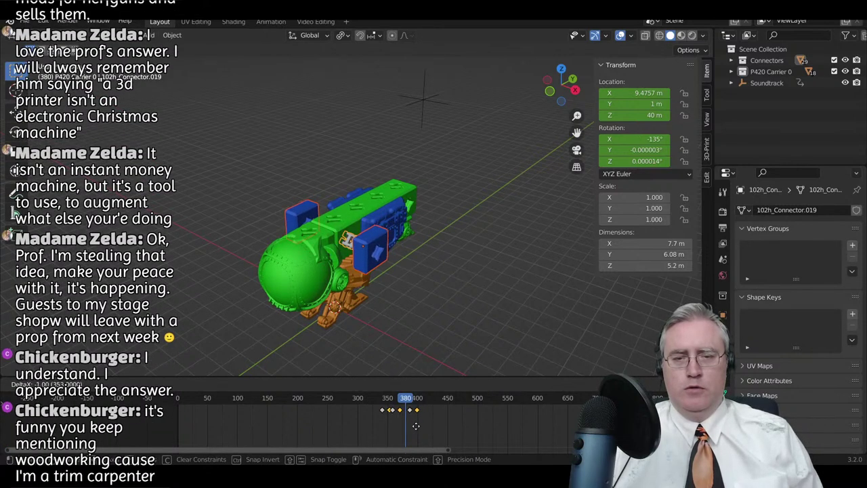
left_click(420, 428)
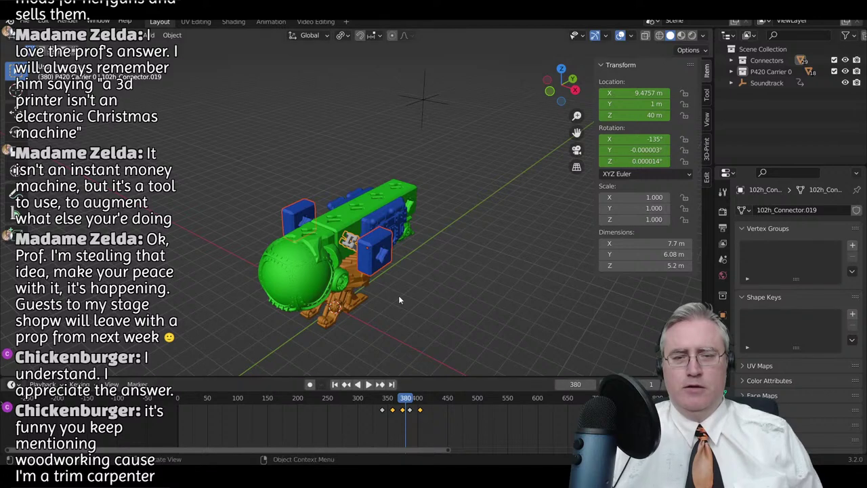
left_click_drag(406, 399, 364, 399)
key("space")
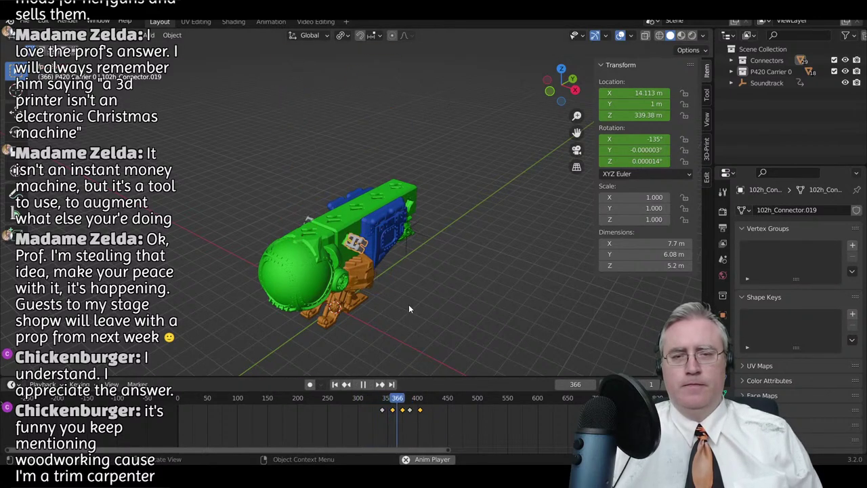
key("space")
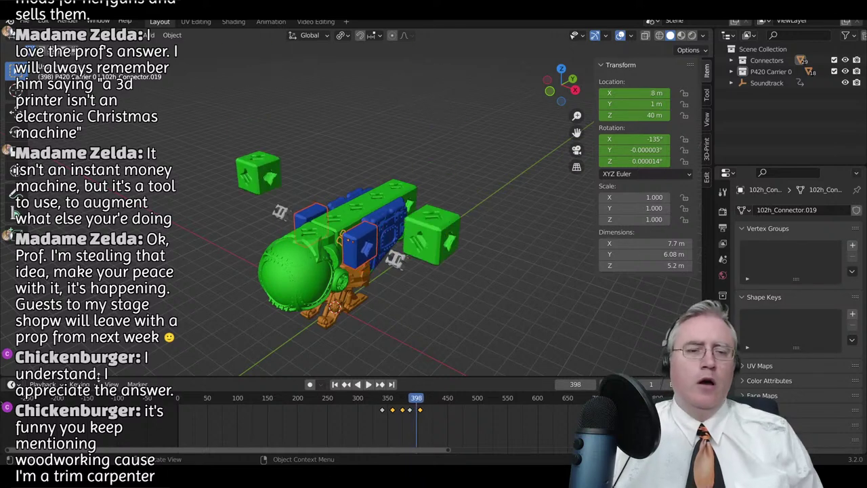
- Set the playback sync mode to Sync to Audio and play the side parts' assembly through to frame 418
left_click(40, 384)
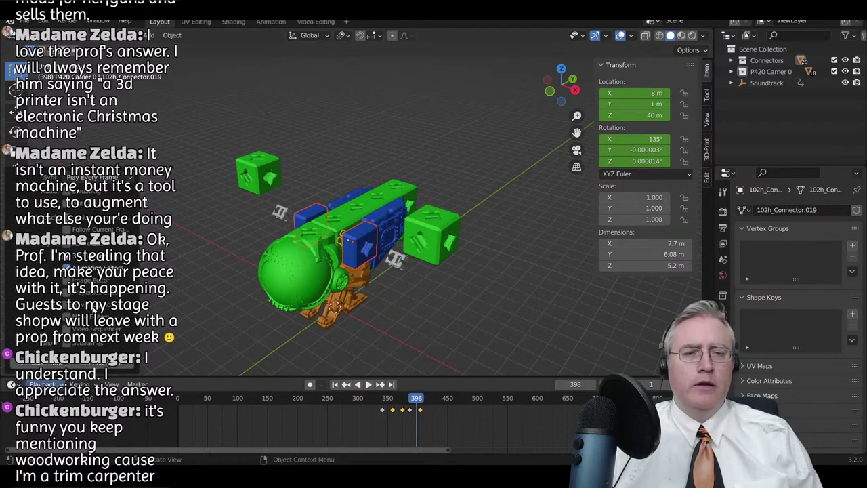
left_click(105, 177)
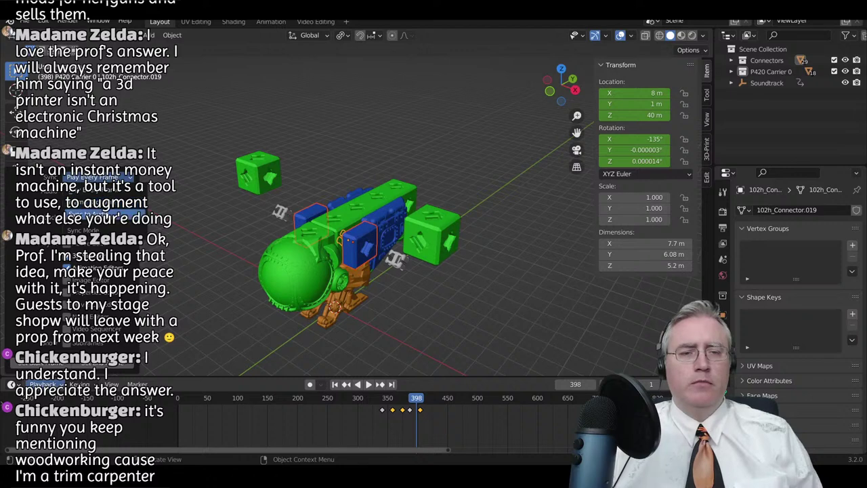
left_click(110, 211)
key("space")
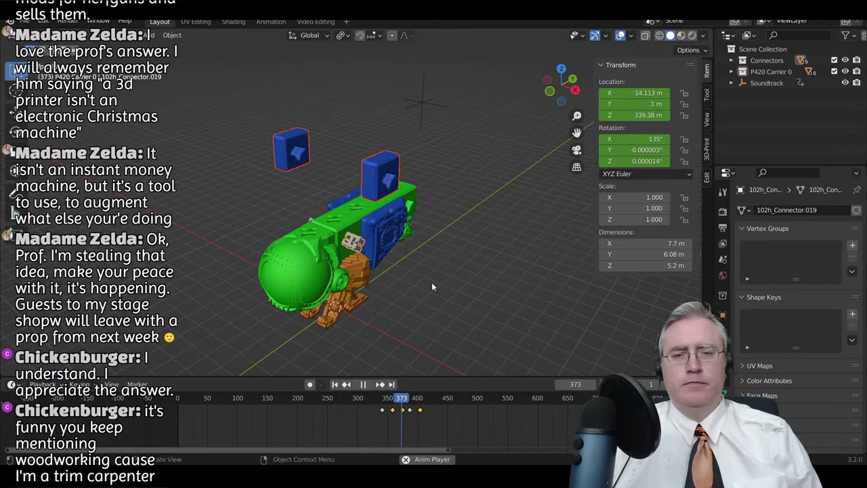
key("space")
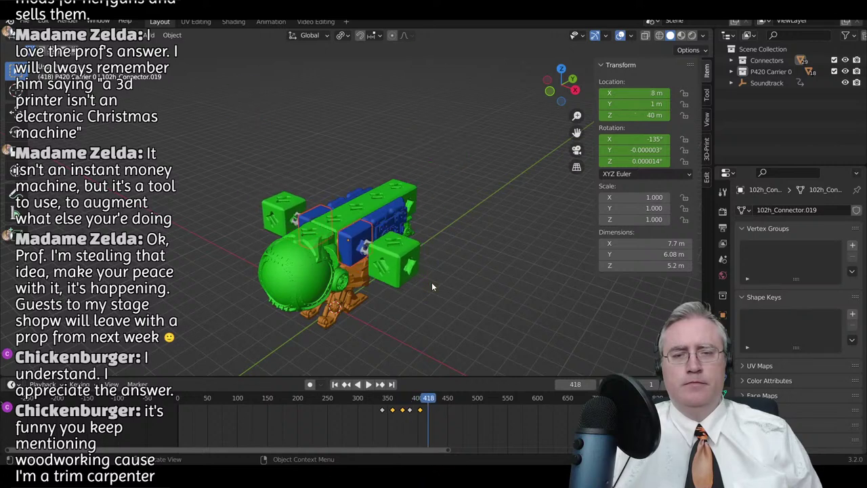
middle_click_drag(432, 287, 385, 251)
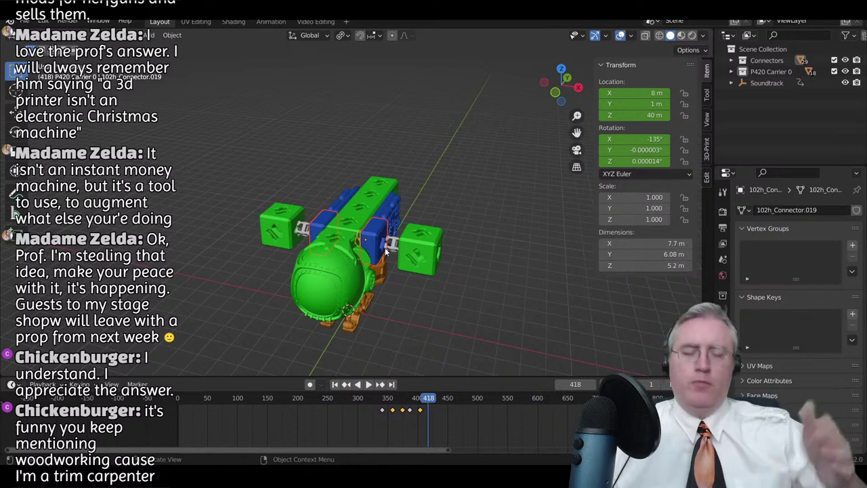
- Replay the side parts' assembly from about frame 360 past frame 430, and return the playhead to frame 395
left_click(394, 399)
key("space")
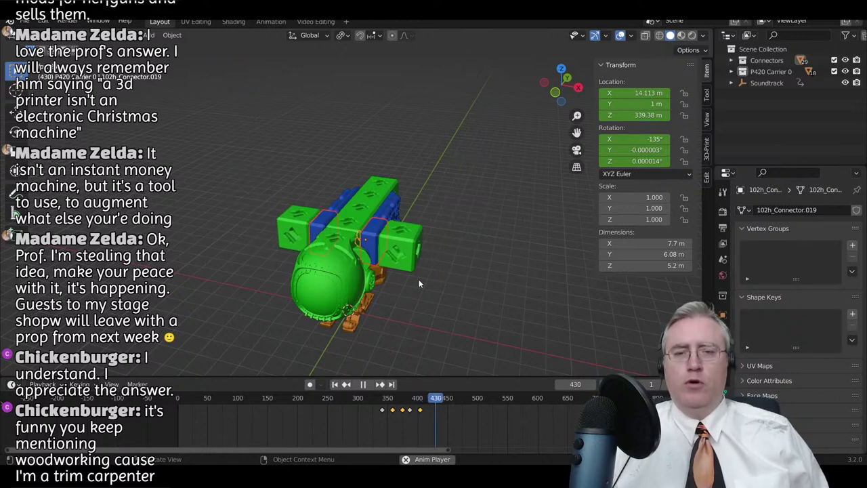
key("space")
left_click_drag(442, 400, 415, 398)
- Try shifting both outer connectors' keyframes about 19 frames later, replay to frame 410, and undo the shift
left_click(431, 178)
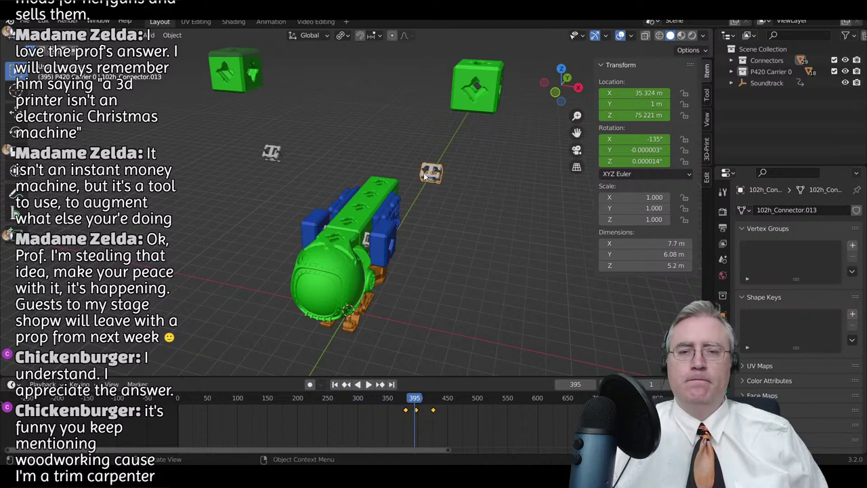
left_click(274, 153, "shift")
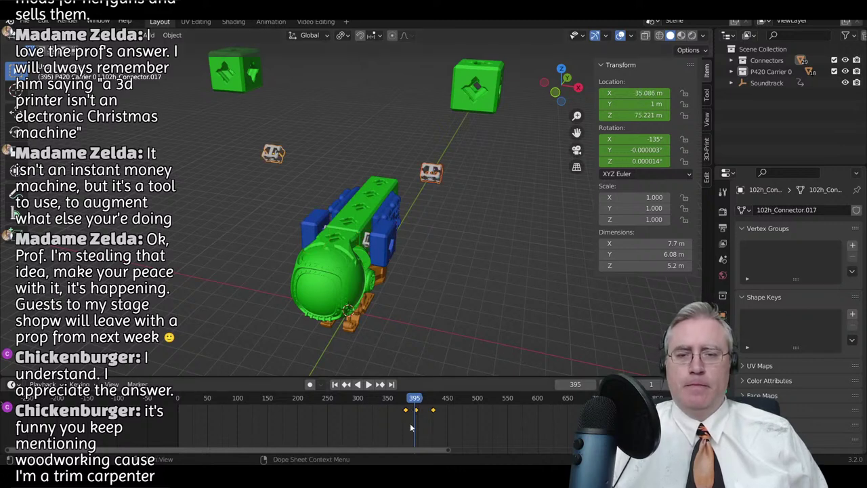
key("g")
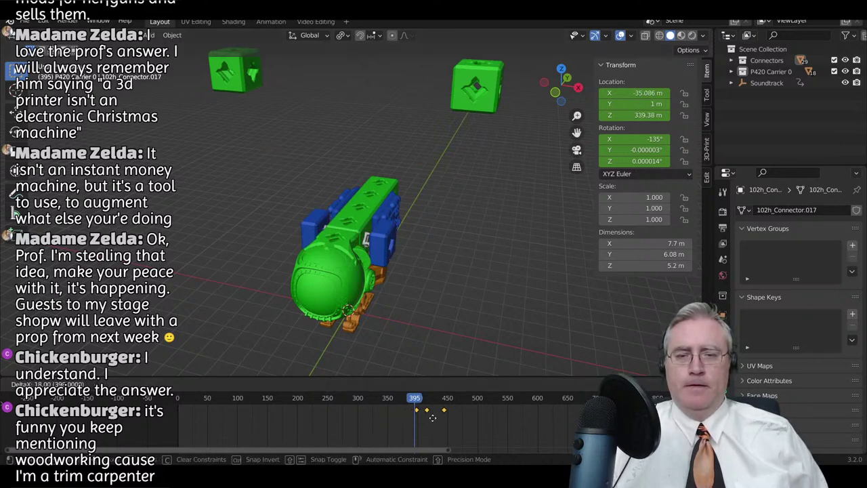
left_click(434, 421)
key("space")
key("space")
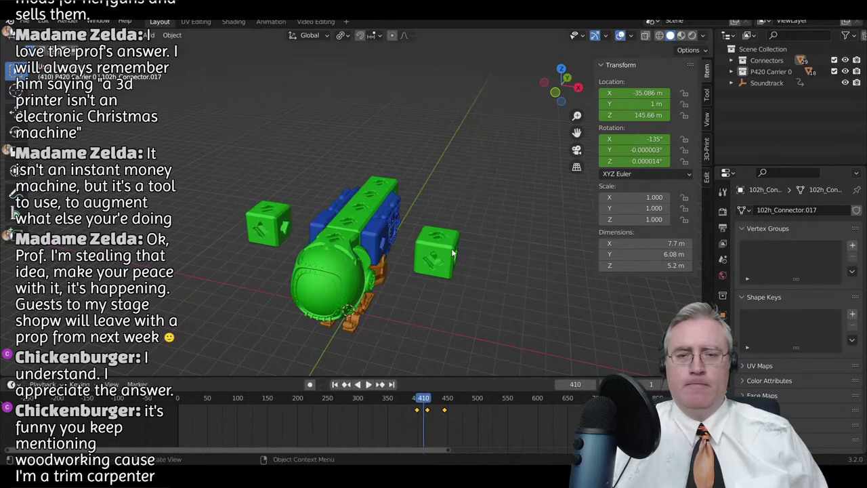
key("ctrl+z")
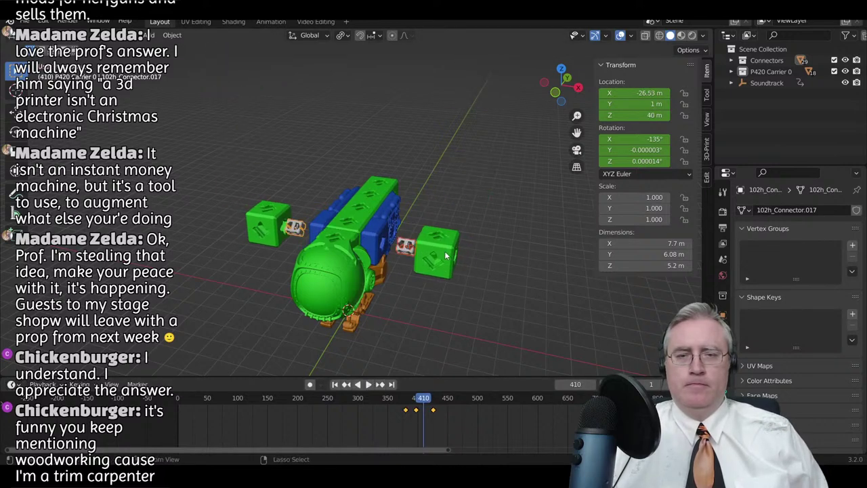
key("ctrl+z")
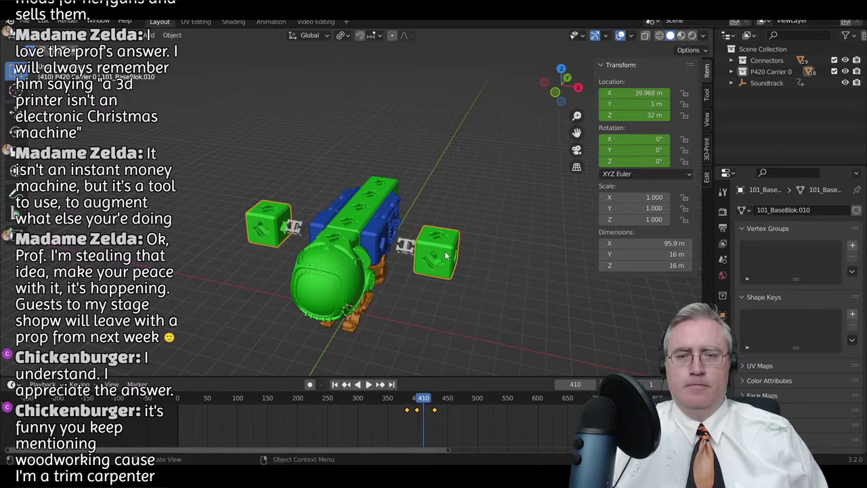
- Shift the keyframes of the green side blocks and both outer connectors together about 15 frames later, and replay from frame 351 to 401
left_click(408, 249, "shift")
left_click(289, 232, "shift")
left_click_drag(391, 428, 440, 405)
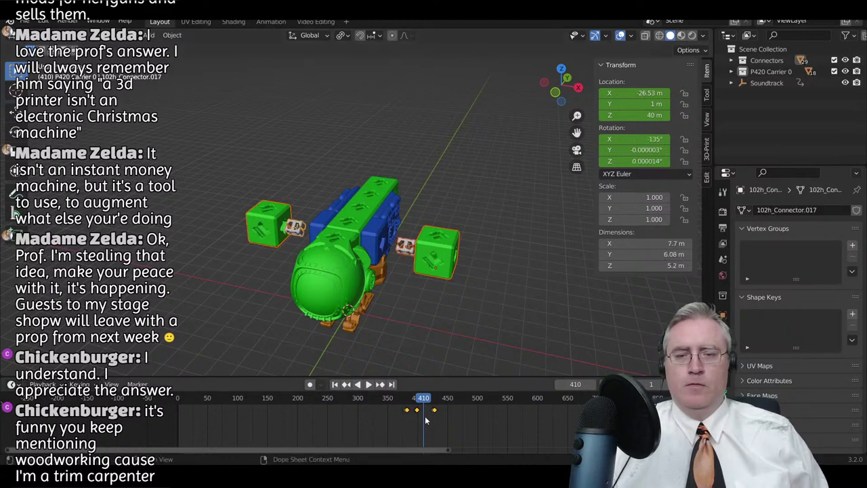
key("g")
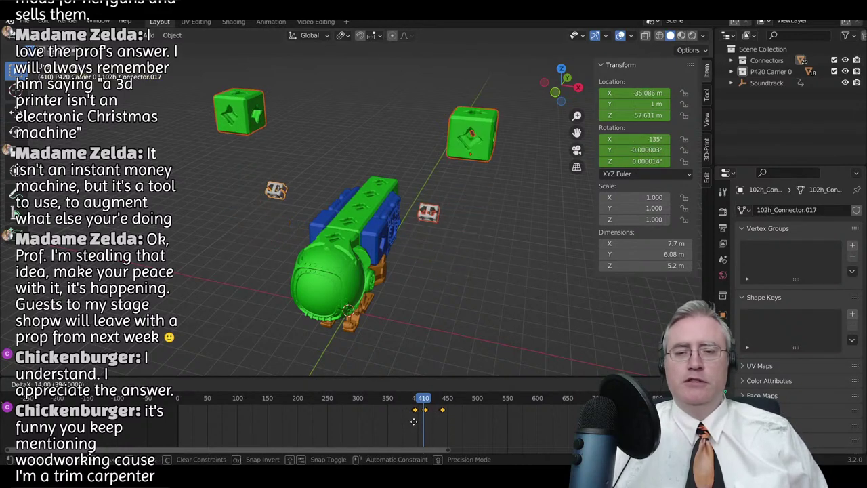
left_click(414, 421)
left_click_drag(426, 401, 388, 399)
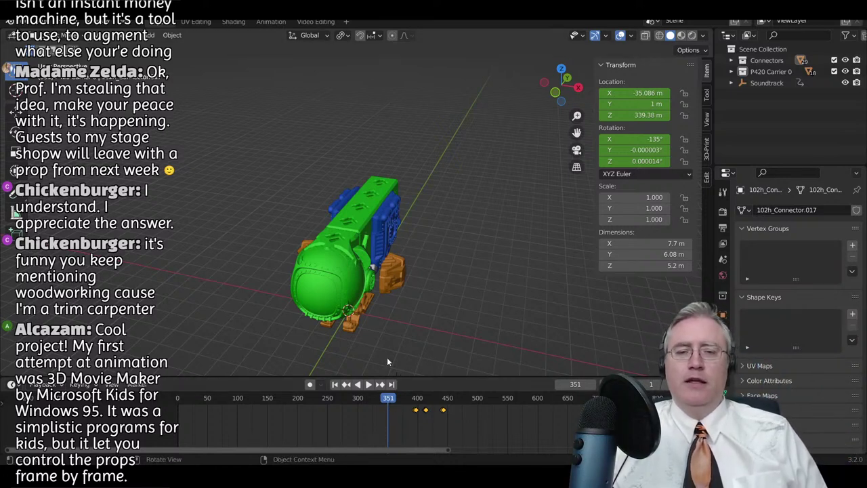
key("space")
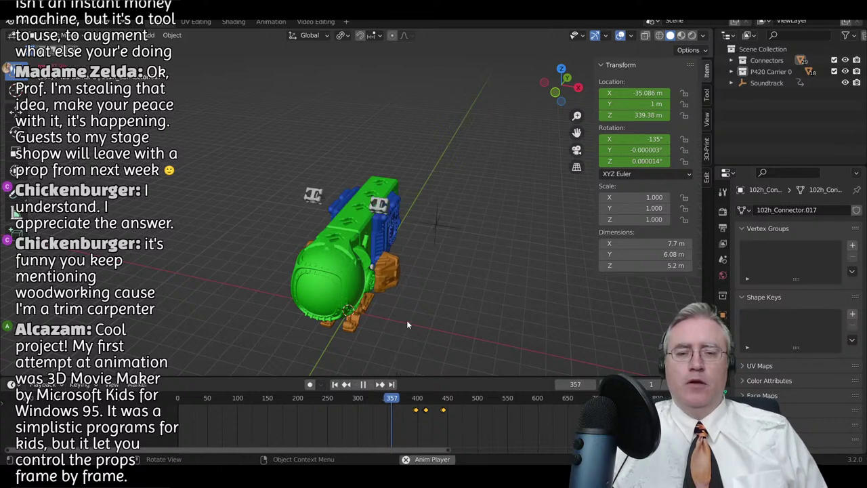
key("space")
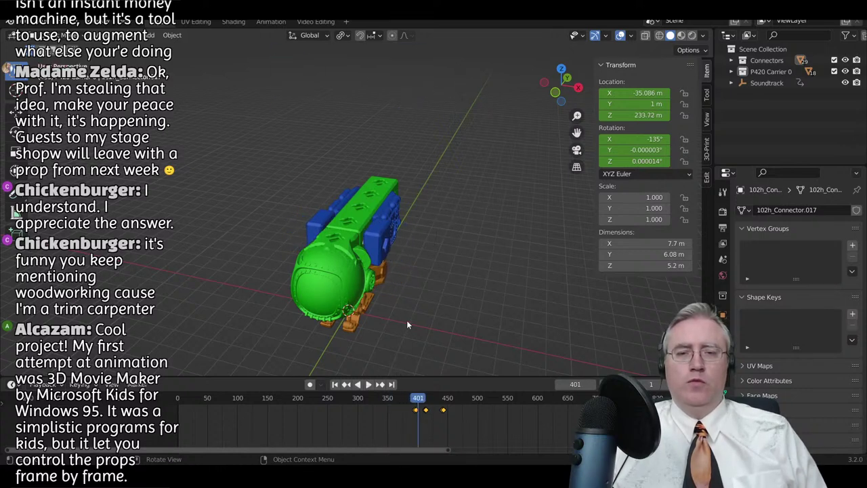
- Move the green side blocks' and outer connectors' keyframes 11 frames earlier, and play to frame 415 with only the green blocks selected
key("g")
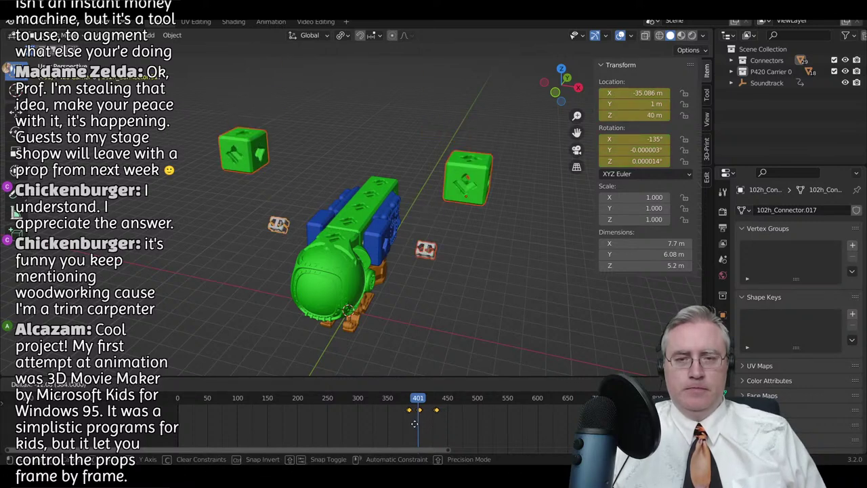
left_click(415, 423)
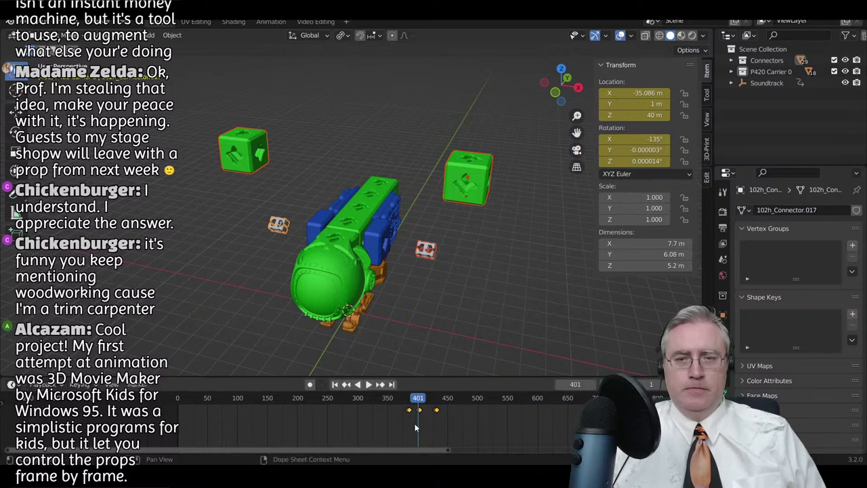
left_click(463, 184)
key("space")
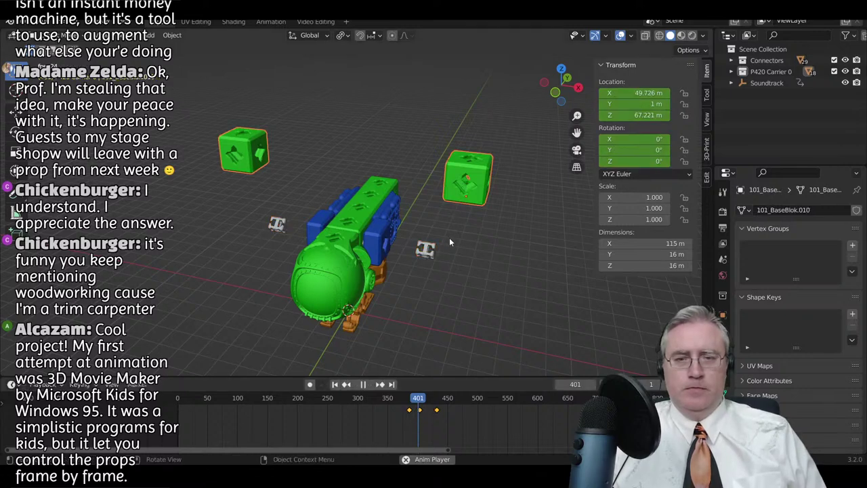
key("space")
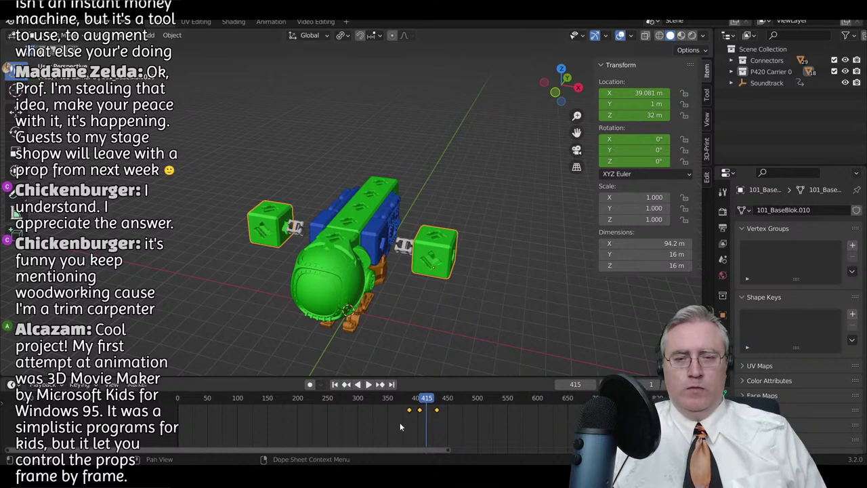
- Shift only the green side blocks' keyframes about 10 frames later and replay their arrival
key("g")
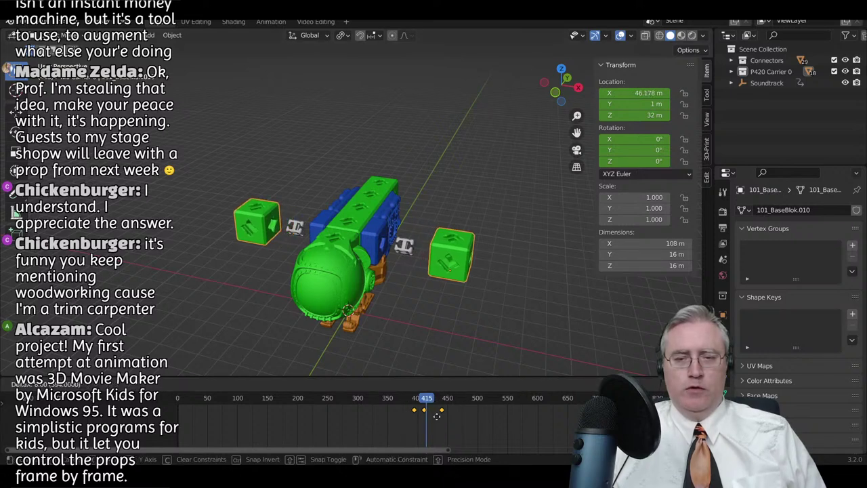
left_click(437, 416)
key("space")
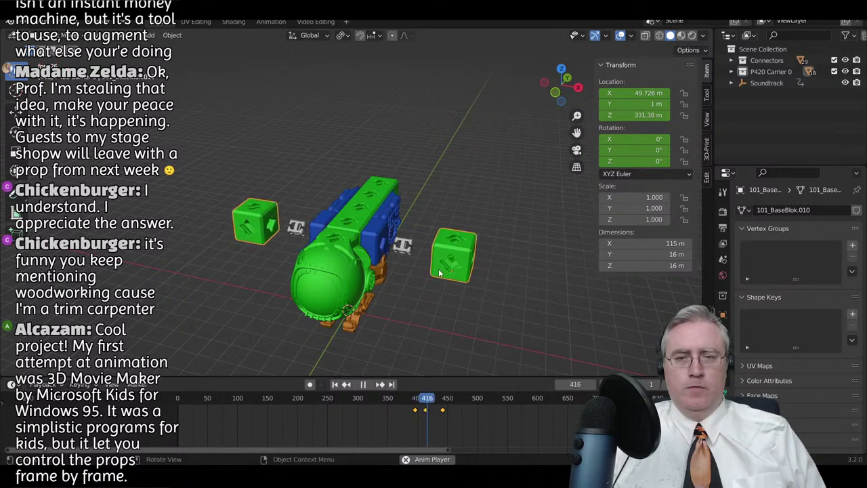
key("space")
left_click_drag(435, 400, 414, 406)
key("space")
key("space")
- Add both outer connectors to the selected green side blocks, shift all their keyframes 4 frames later, and replay to frame 401
left_click(425, 403)
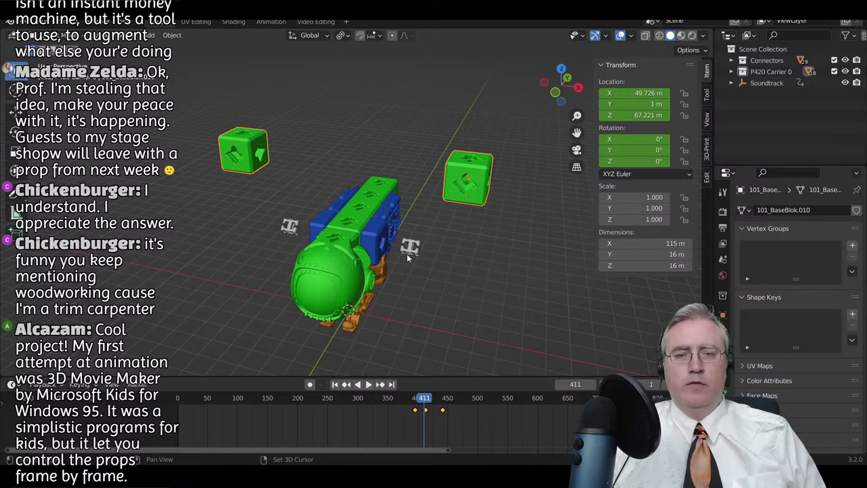
left_click(408, 251, "shift")
left_click(292, 234, "shift")
left_click_drag(391, 421, 480, 404)
left_click_drag(425, 399, 401, 401)
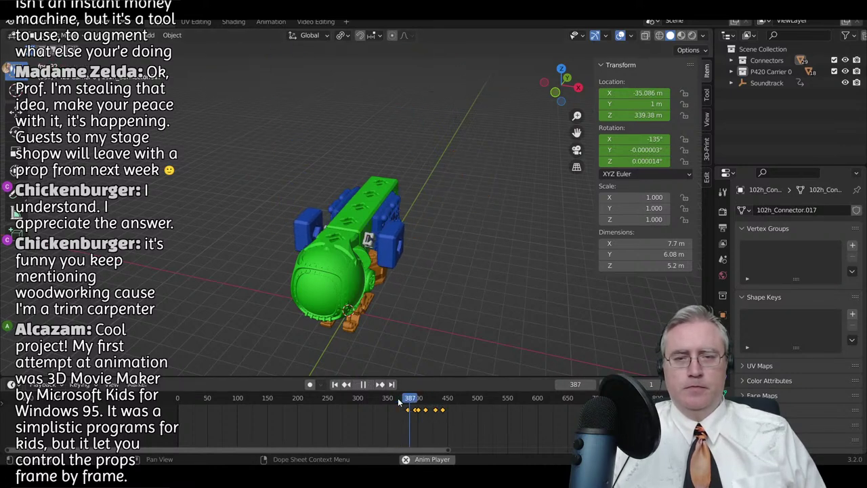
key("space")
key("g")
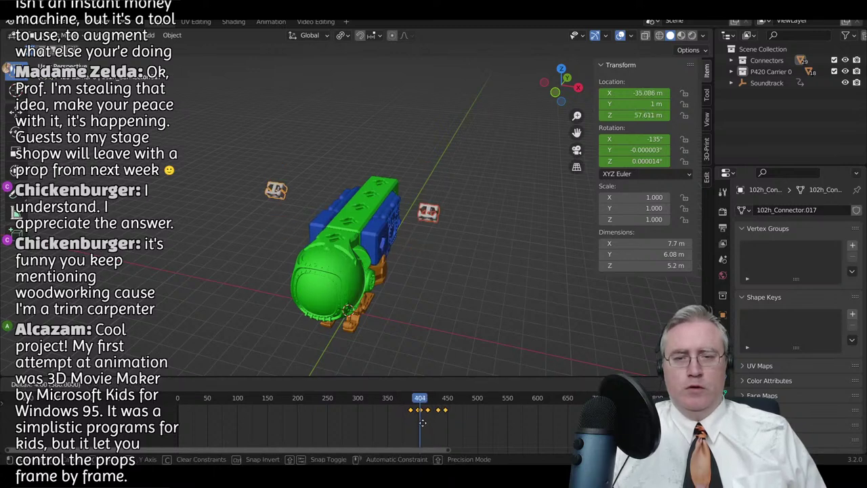
left_click(422, 423)
left_click_drag(423, 398, 399, 399)
key("space")
key("space")
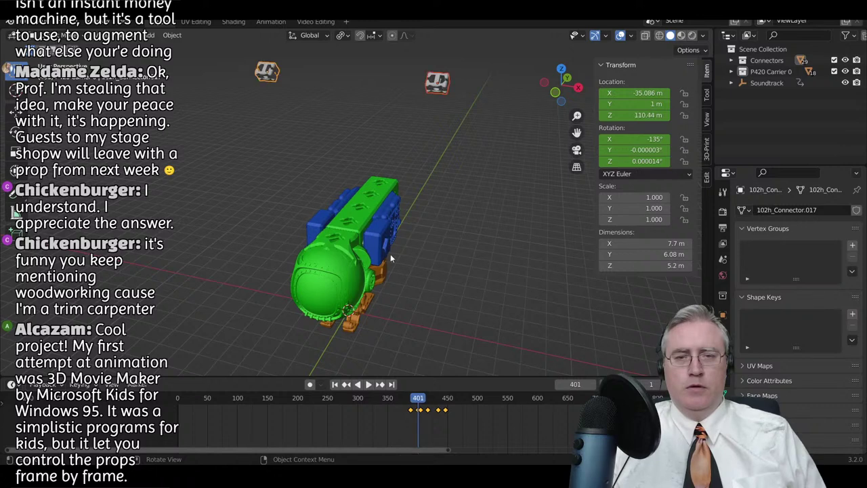
- Move the front blue side blocks' keyframes about 5 frames earlier and play on to frame 418
left_click(377, 234)
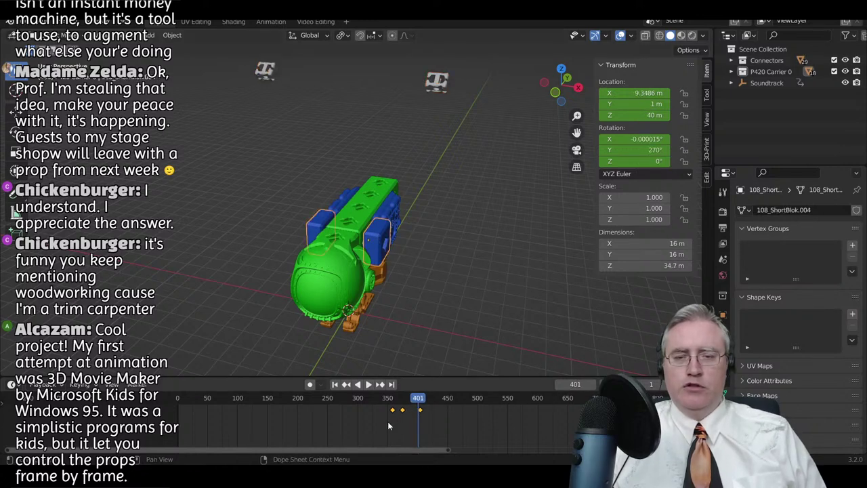
key("g")
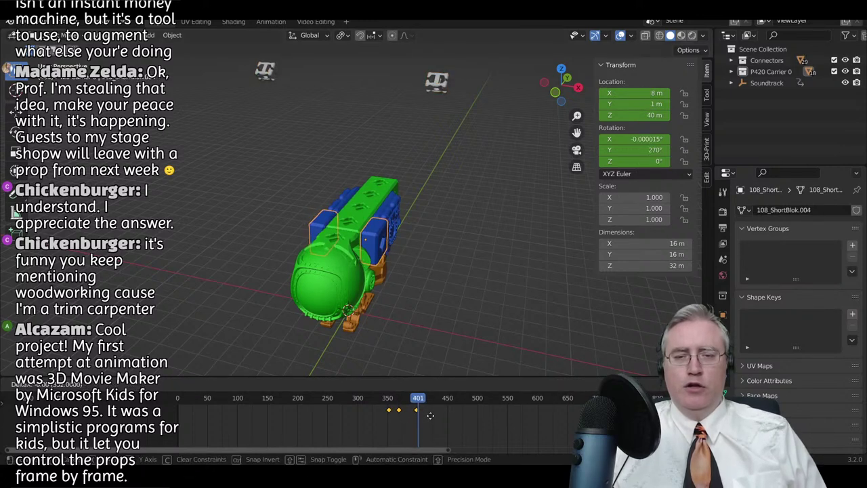
left_click(431, 420)
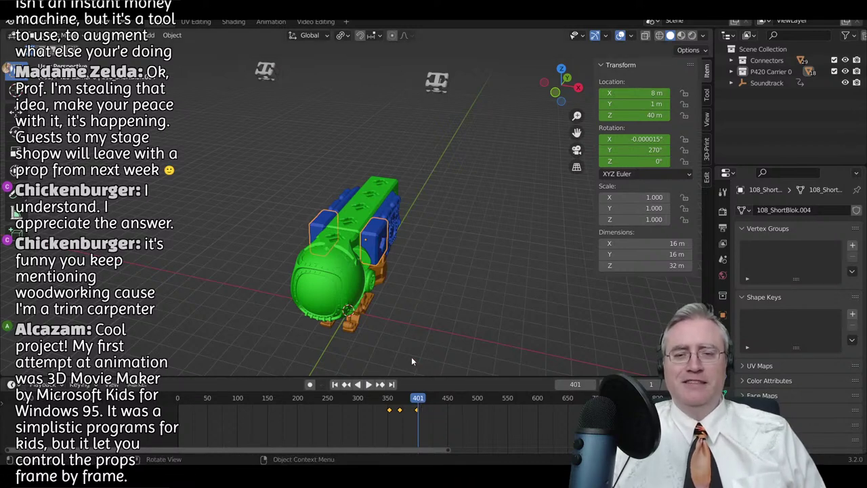
key("space")
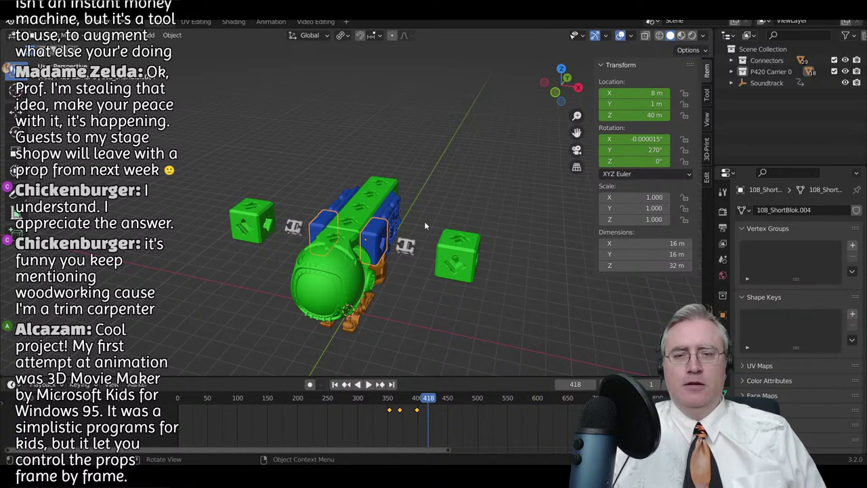
- Select the two outermost connectors hanging above the ship, move their keyframes 412 frames earlier to start at frame 401, and play to frame 429
scroll(452, 195, "down", 4)
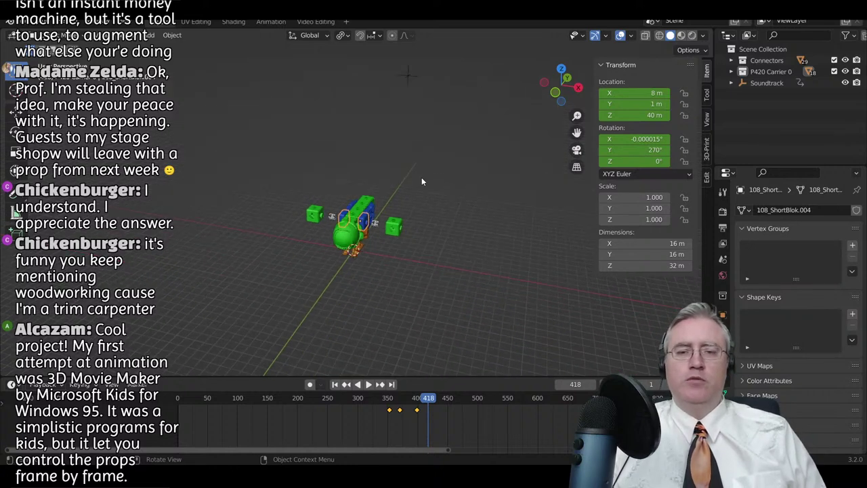
middle_click_drag(413, 160, 416, 265, "shift")
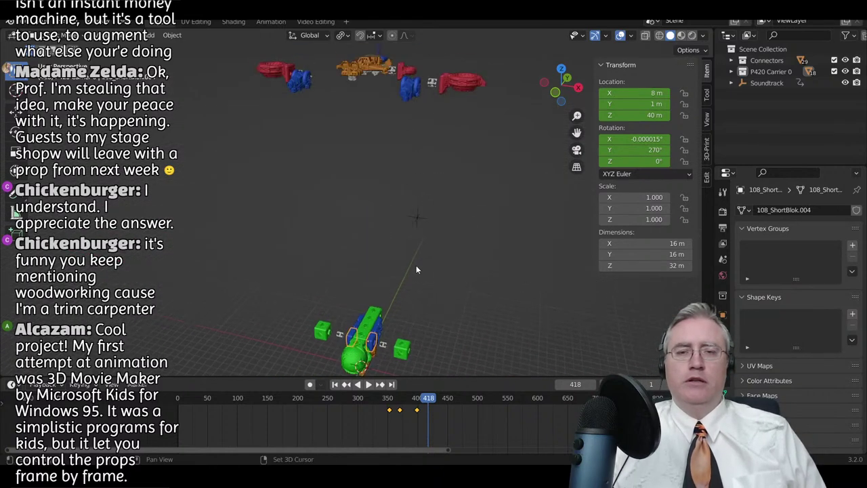
left_click(430, 86)
middle_click_drag(311, 91, 345, 109)
left_click(331, 117)
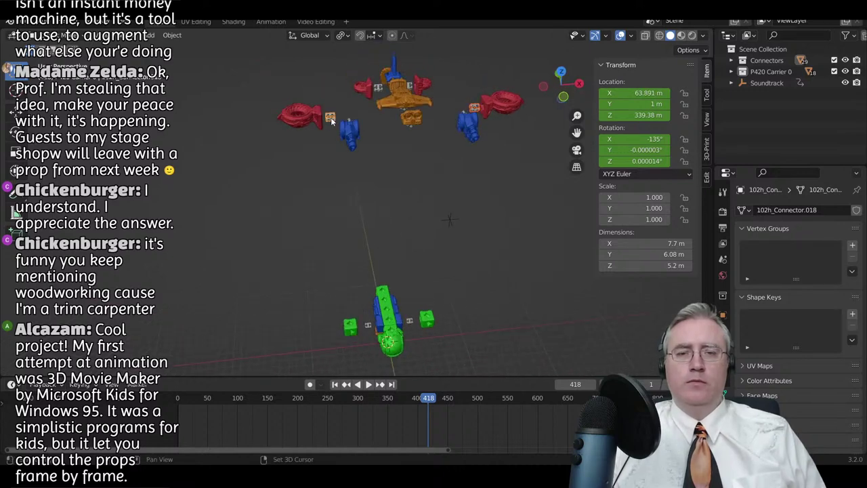
middle_click_drag(420, 196, 346, 151)
middle_click_drag(400, 300, 431, 195, "shift")
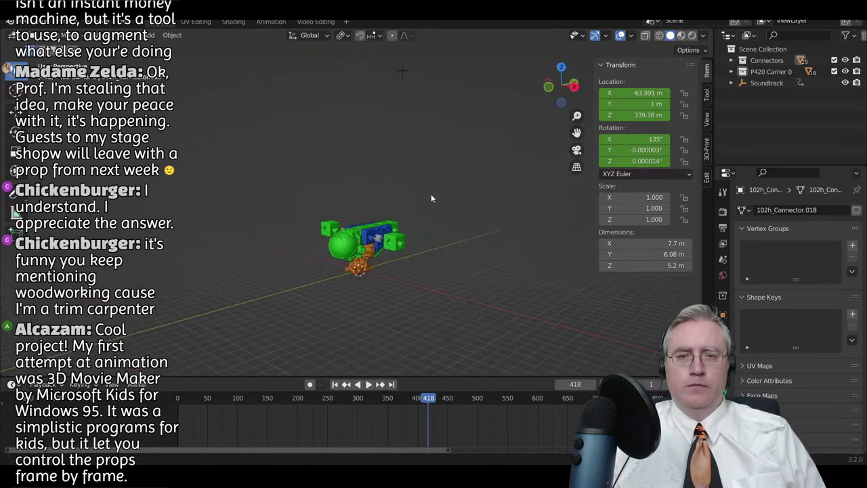
scroll(419, 258, "up", 5)
middle_click_drag(414, 265, 414, 235)
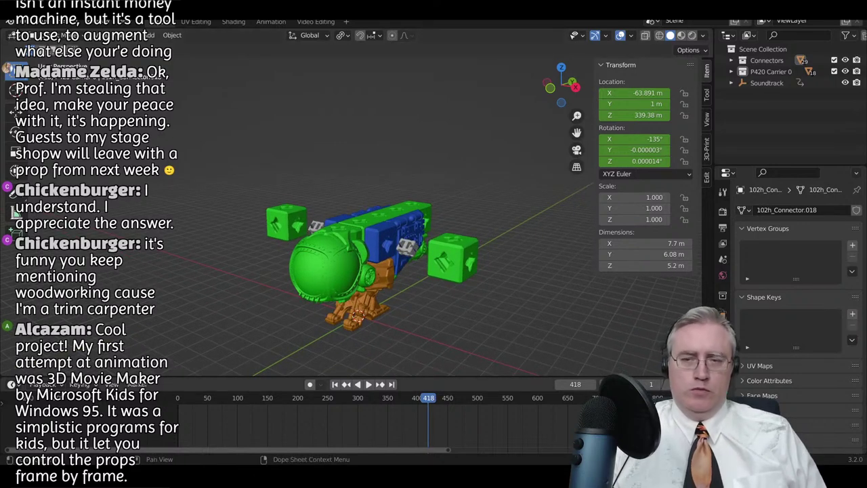
key("g")
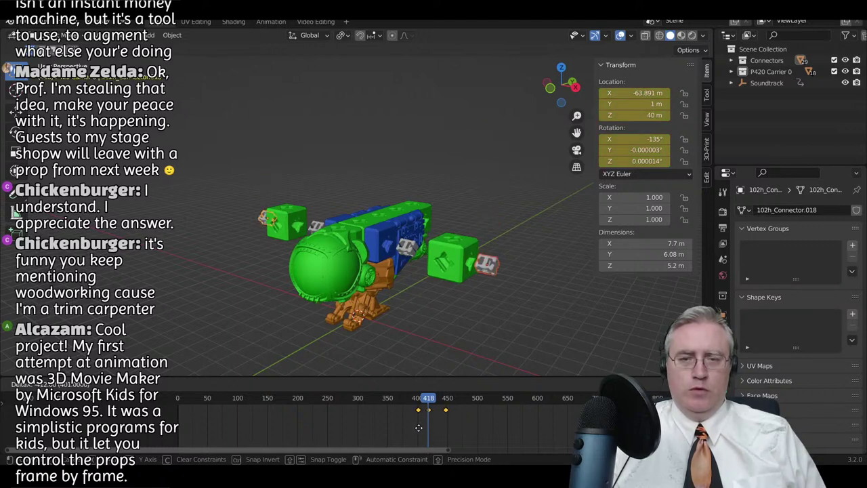
left_click(418, 428)
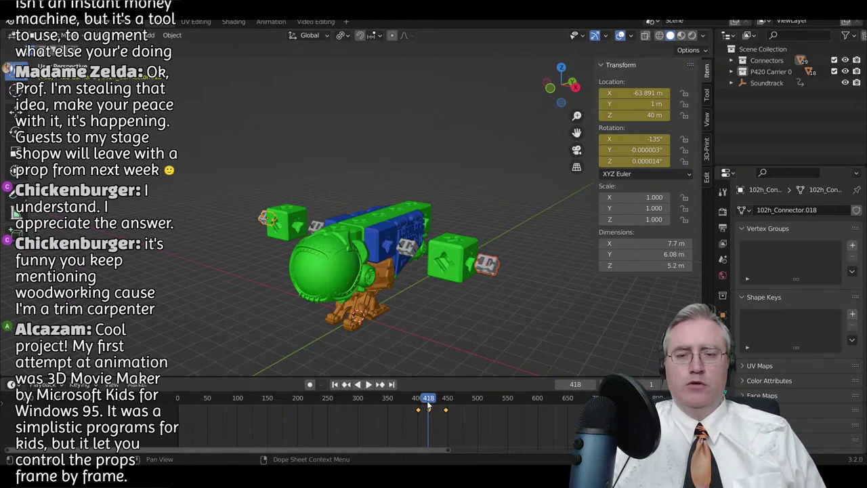
key("space")
key("space")
- Select both red round engines hanging above the ship and move their keyframes earlier to start at about frame 412
scroll(443, 116, "down", 8)
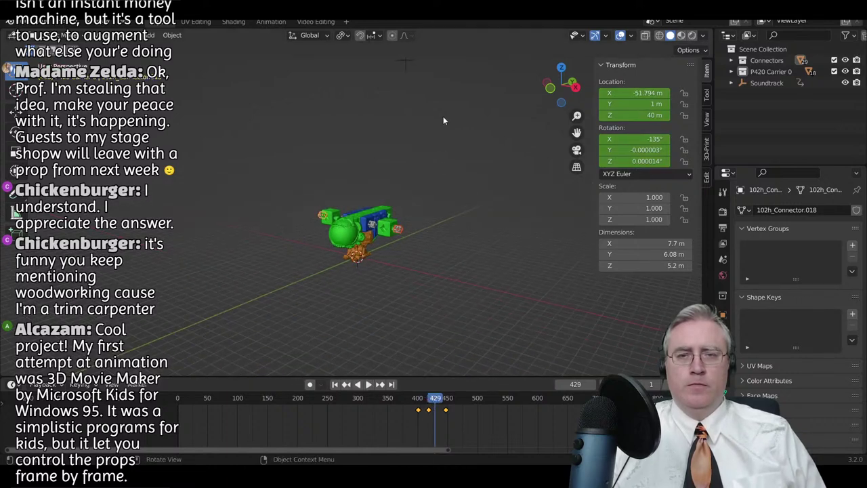
left_click(384, 61)
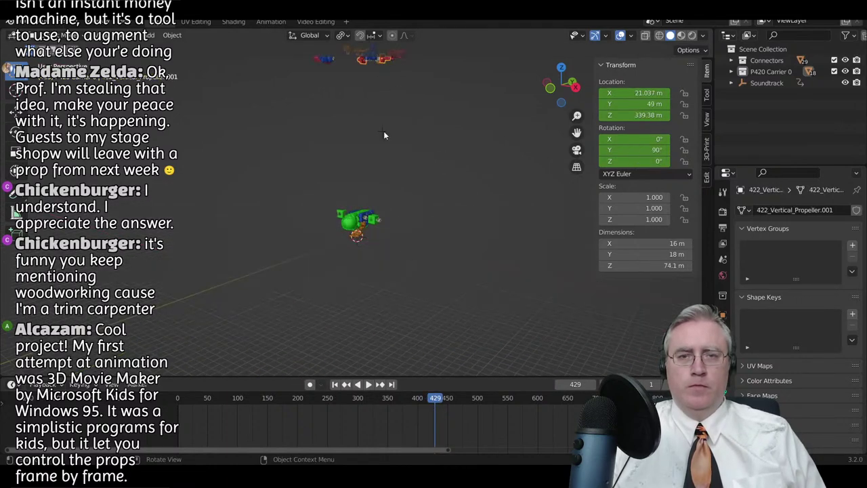
middle_click_drag(370, 121, 391, 157)
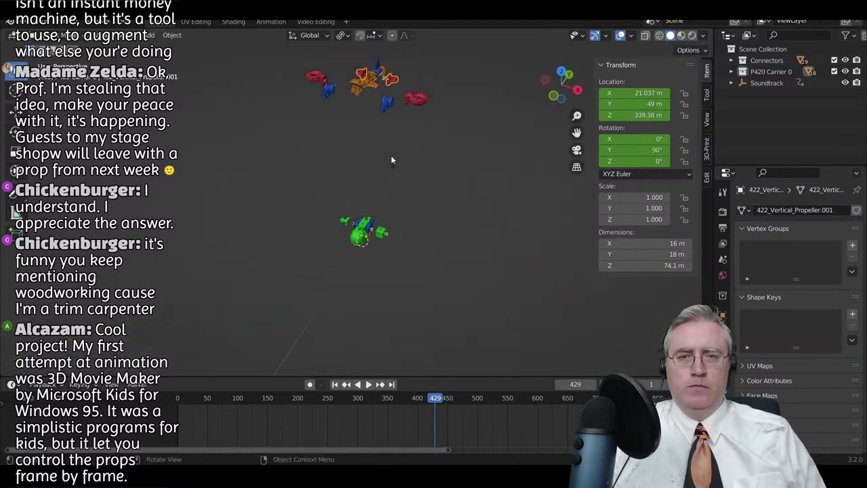
left_click(417, 102)
middle_click_drag(422, 213, 411, 160)
scroll(372, 250, "up", 6)
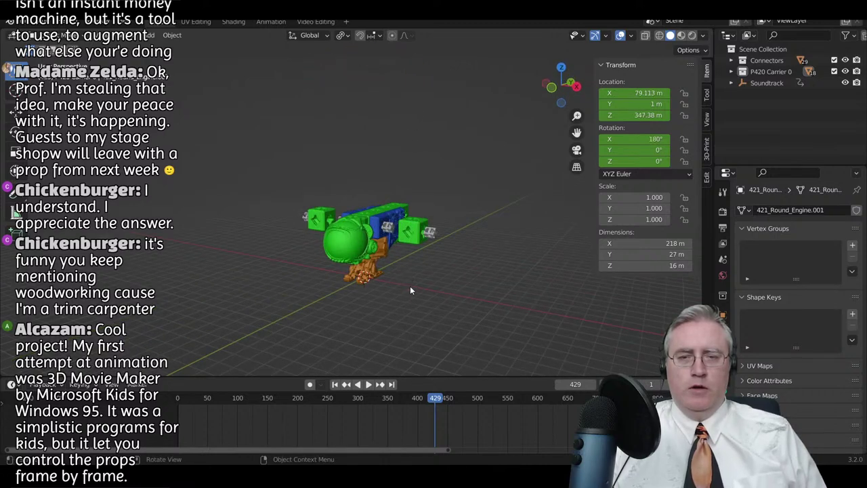
scroll(433, 309, "up", 1)
key("g")
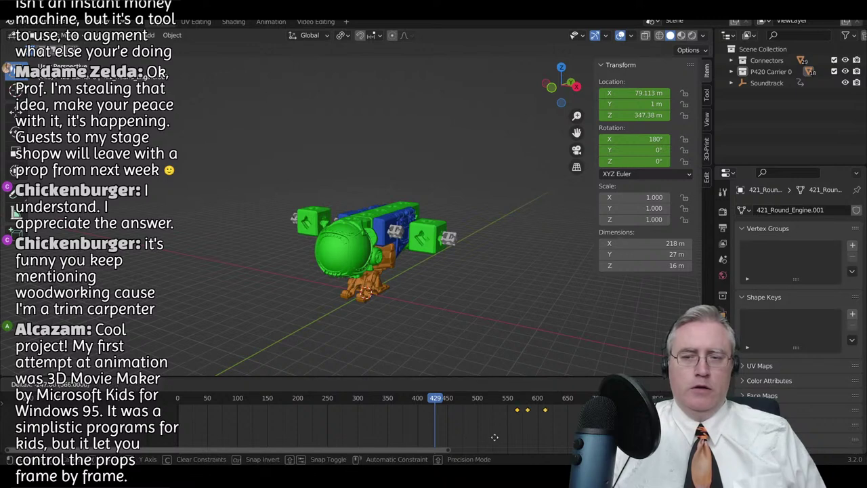
left_click(433, 438)
scroll(423, 149, "down", 3)
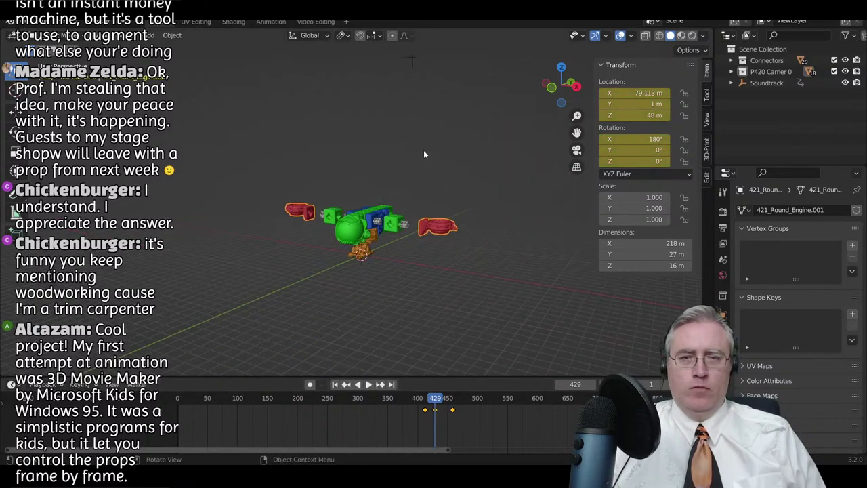
scroll(396, 122, "down", 3)
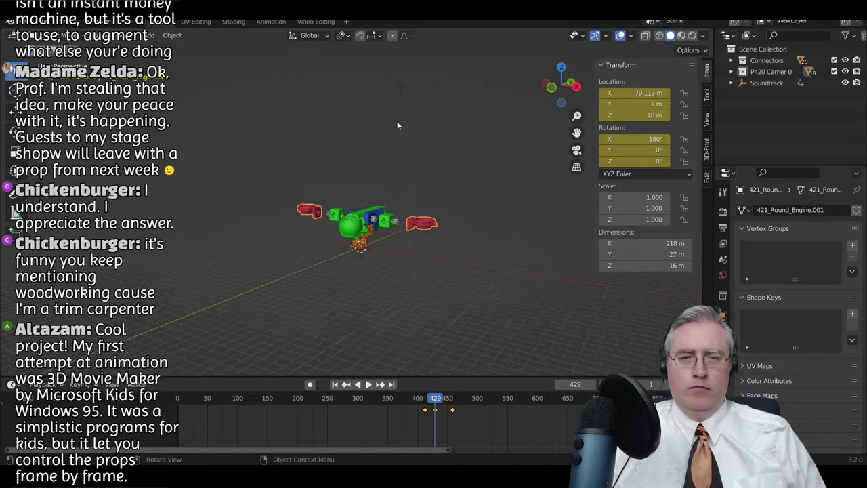
- Play on to frame 446, return to frame 347, and replay the engines' and side parts' arrival to frame 425
key("space")
key("space")
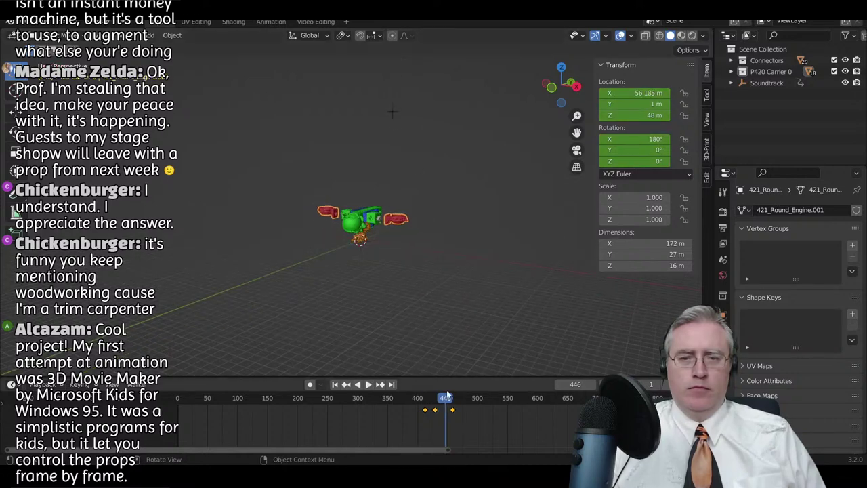
left_click_drag(448, 398, 386, 402)
scroll(383, 212, "up", 5)
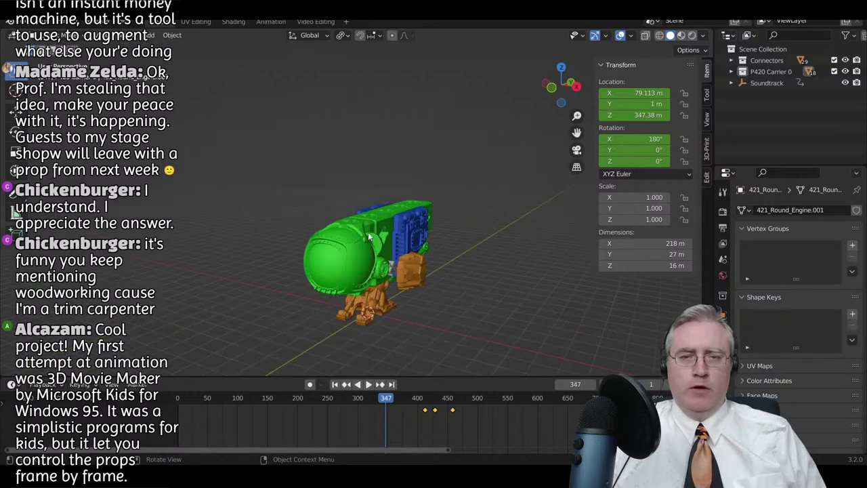
key("space")
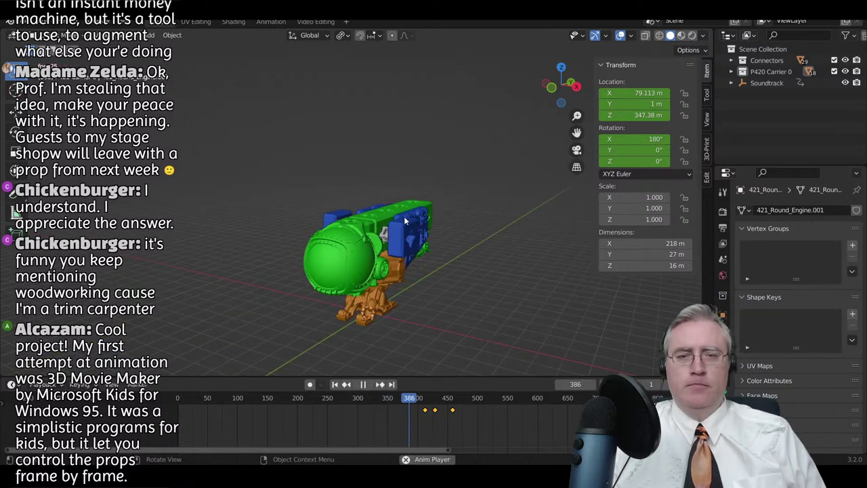
key("space")
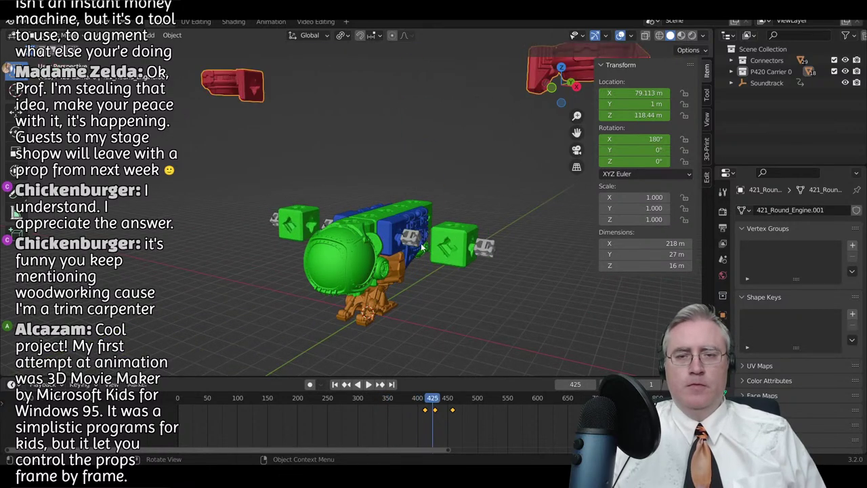
- Select the two inner connectors beside the blue blocks and shift their keyframes about 10 frames later
left_click(413, 244)
middle_click_drag(315, 217, 342, 235)
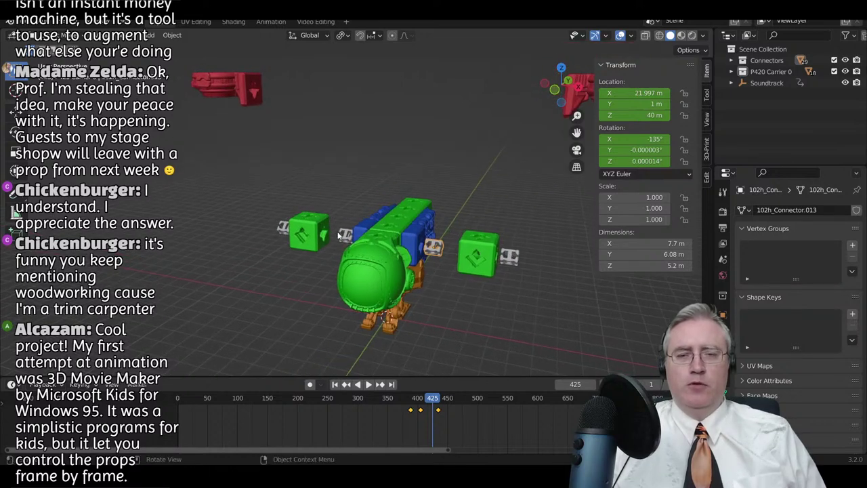
left_click(344, 237, "shift")
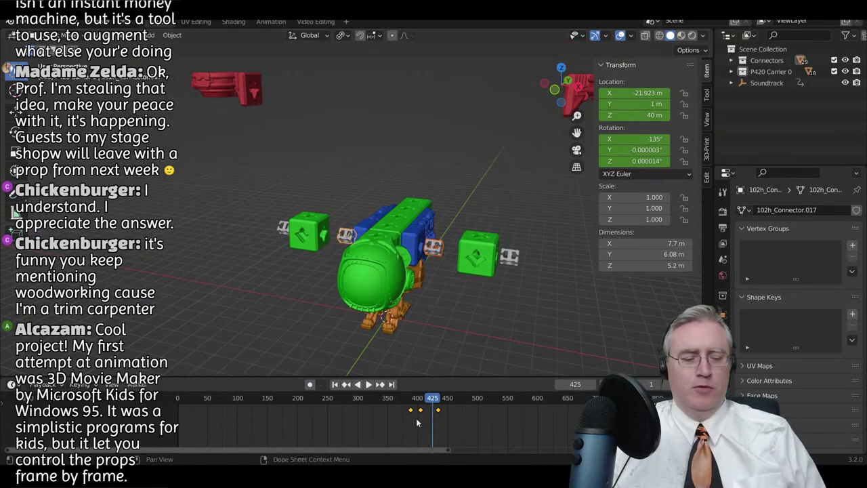
key("g")
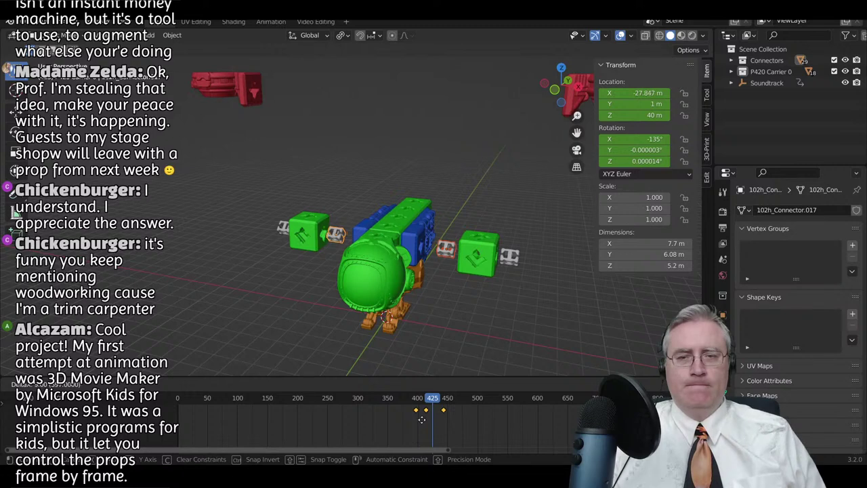
left_click(425, 420)
- Select the two outermost connectors, shift their keyframes to start at frame 405, and replay the sequence to frame 445
left_click_drag(435, 399, 427, 399)
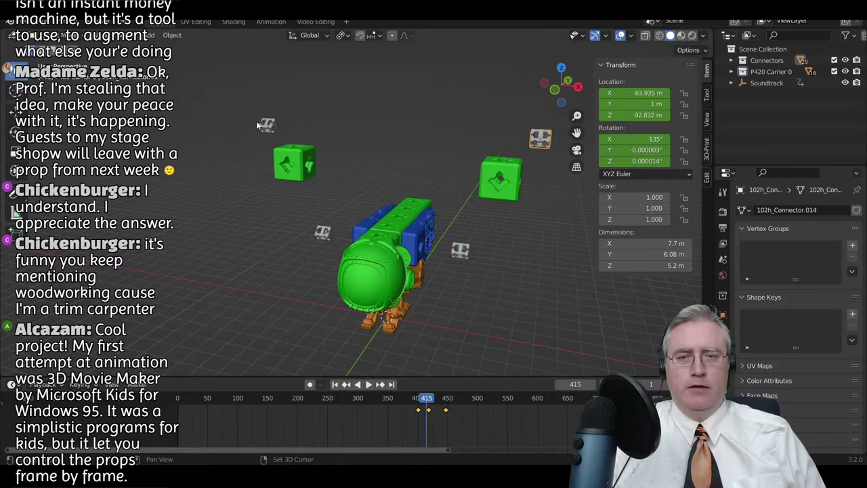
left_click(540, 139)
key("g")
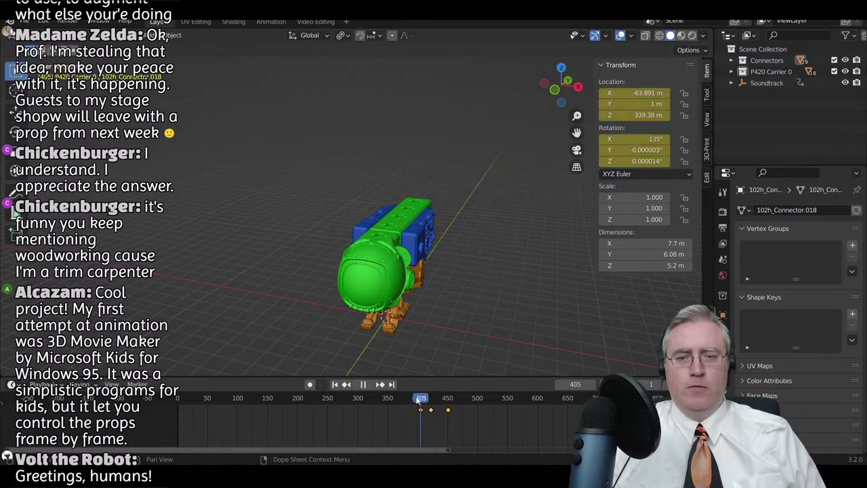
key("space")
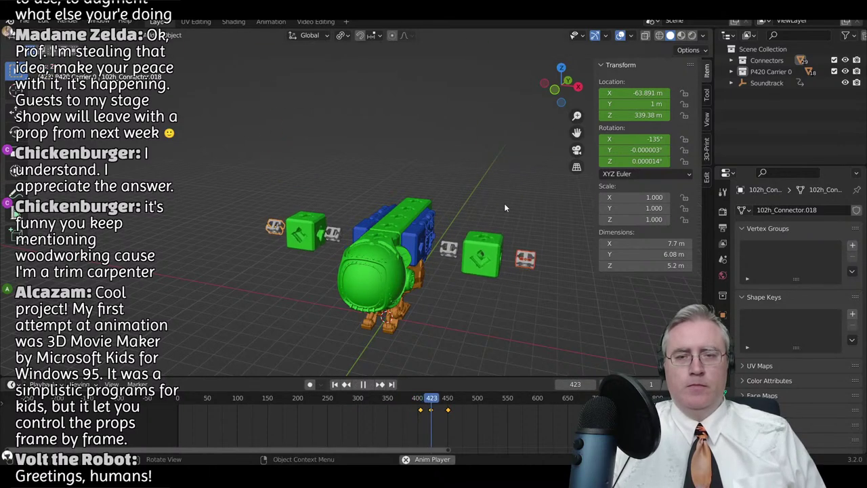
key("space")
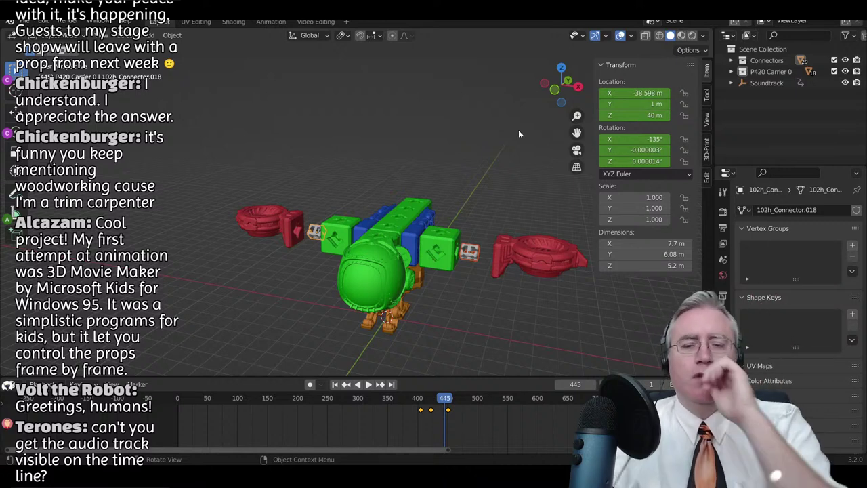
- Show the Soundtrack object's curves in an enlarged Graph Editor, with the playhead at frame 455 and the following frames magnified
left_click(762, 84)
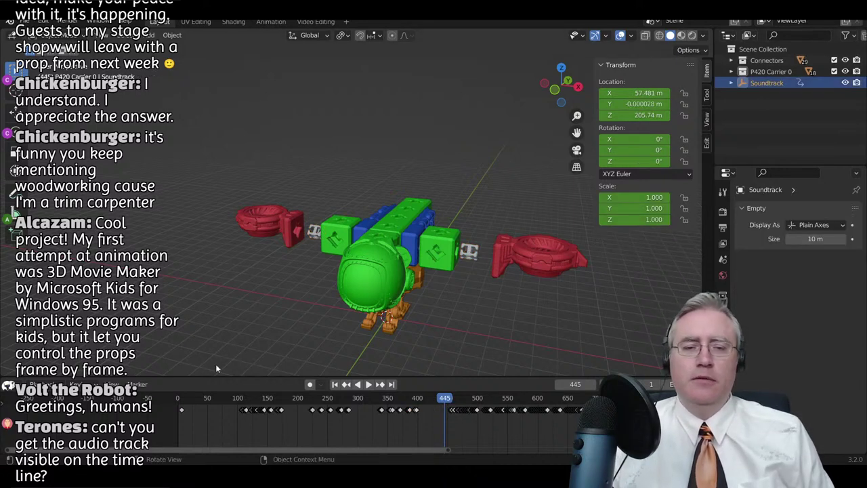
key("ctrl+Tab")
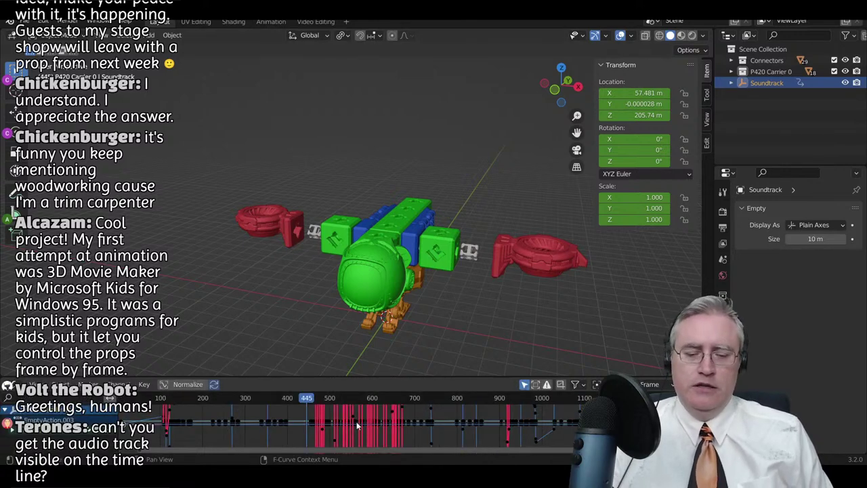
key("Home")
scroll(362, 428, "up", 2)
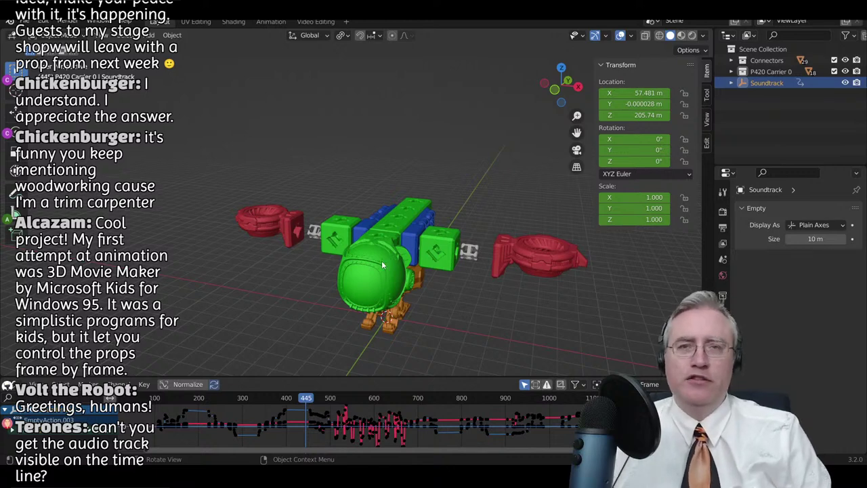
mouse_move(306, 401)
left_mouse_down()
mouse_move(324, 400)
mouse_move(310, 400)
left_mouse_up()
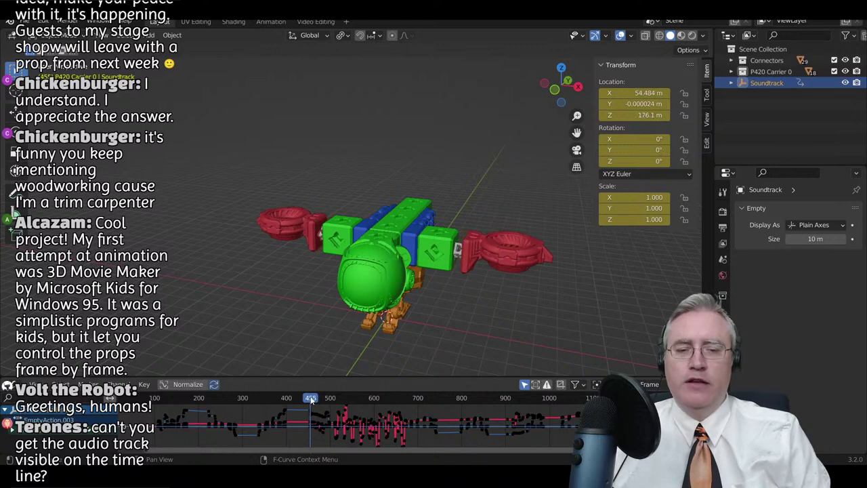
middle_click_drag(312, 423, 425, 423, "ctrl")
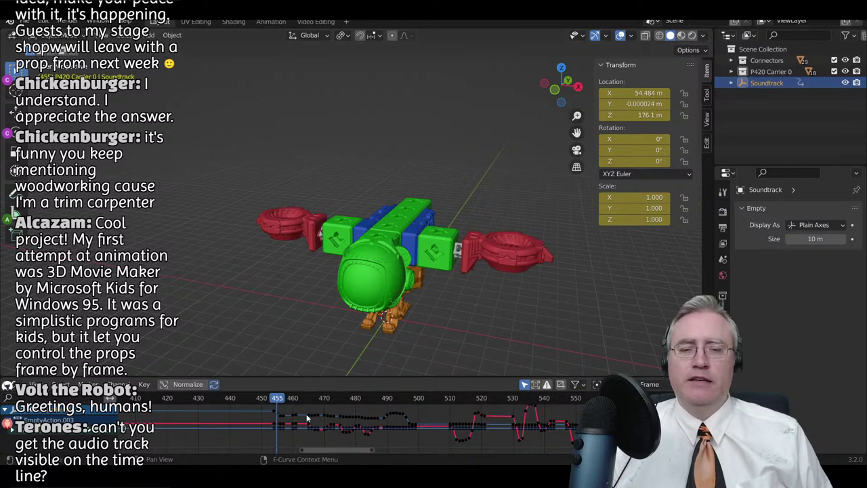
left_click_drag(306, 377, 306, 307)
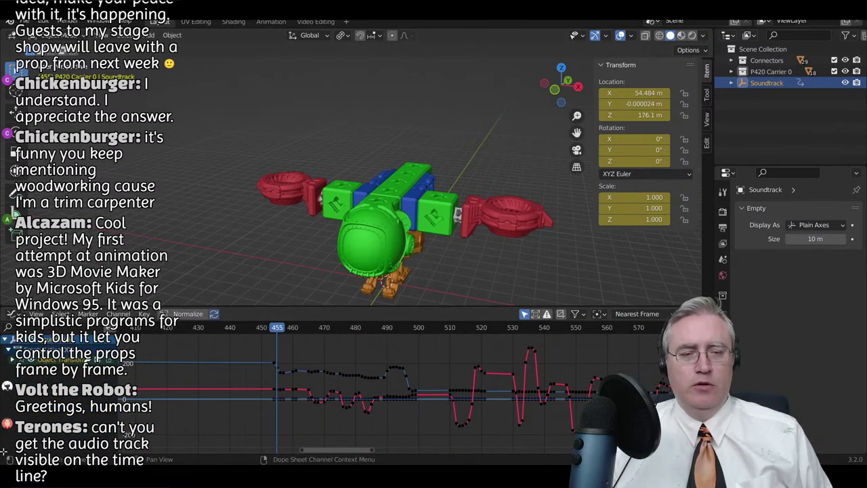
- Split off an area beneath the Graph Editor, make it a Timeline, and enlarge it slightly
left_click_drag(4, 452, 5, 419)
left_click(12, 427)
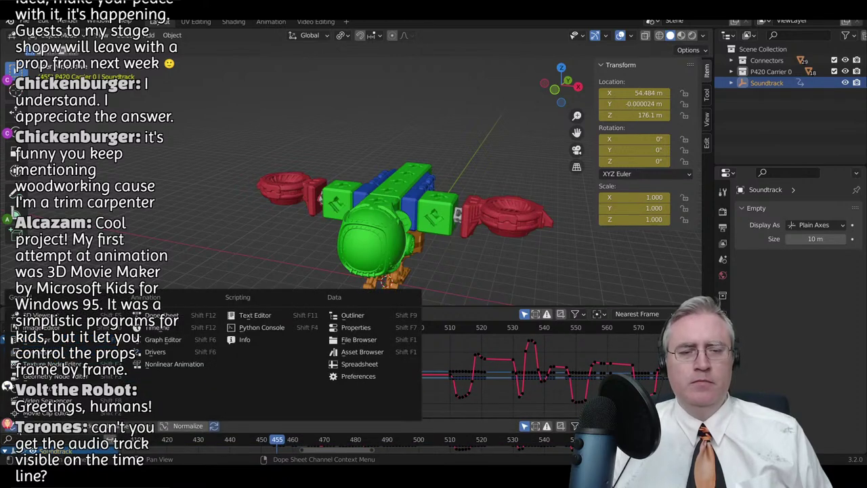
left_click(144, 337)
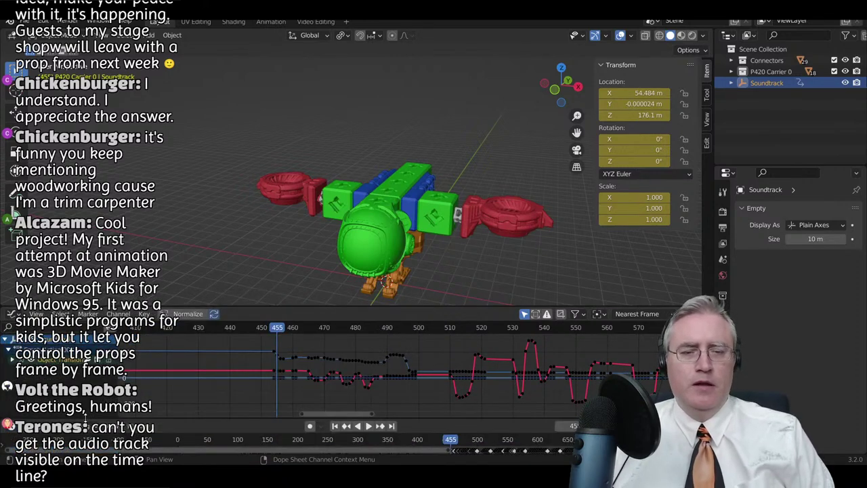
mouse_move(95, 419)
left_mouse_down()
mouse_move(95, 389)
mouse_move(94, 403)
left_mouse_up()
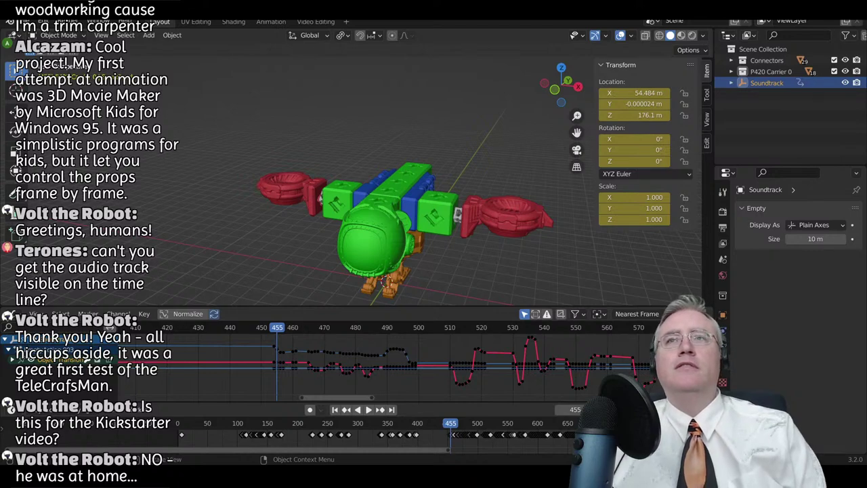
- Switch to the browser window with the "CrafsMan at MakerFaire Long Island 2022" video and watch it full screen
left_click_drag(866, 115, 367, 68)
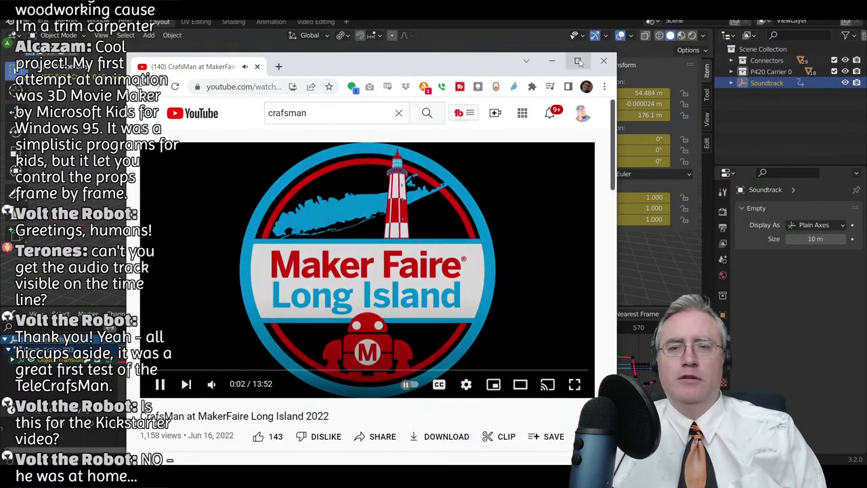
left_click(577, 61)
left_click(558, 375)
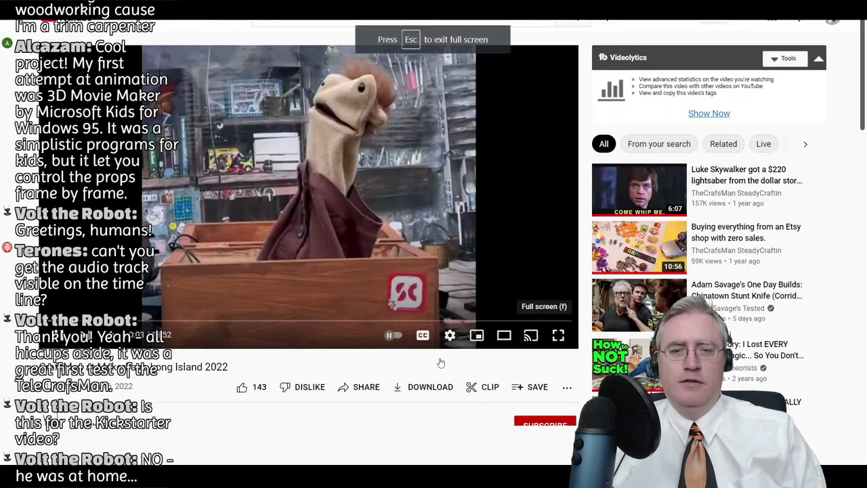
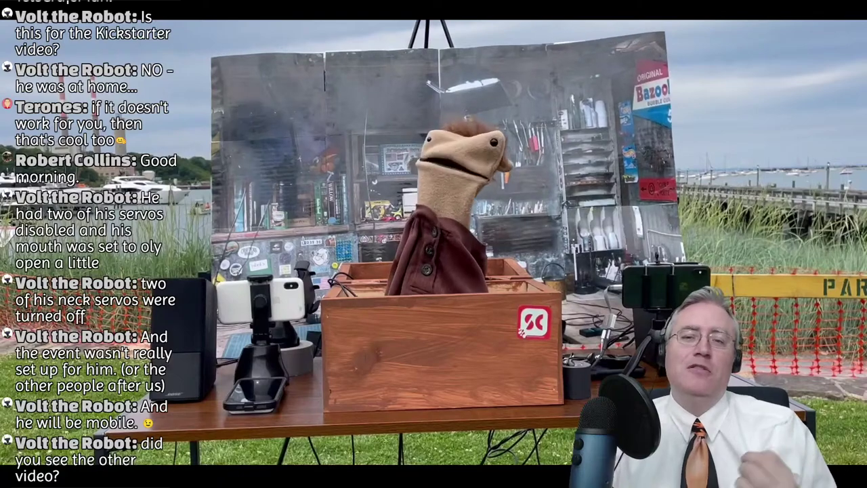
mouse_move(296, 206)
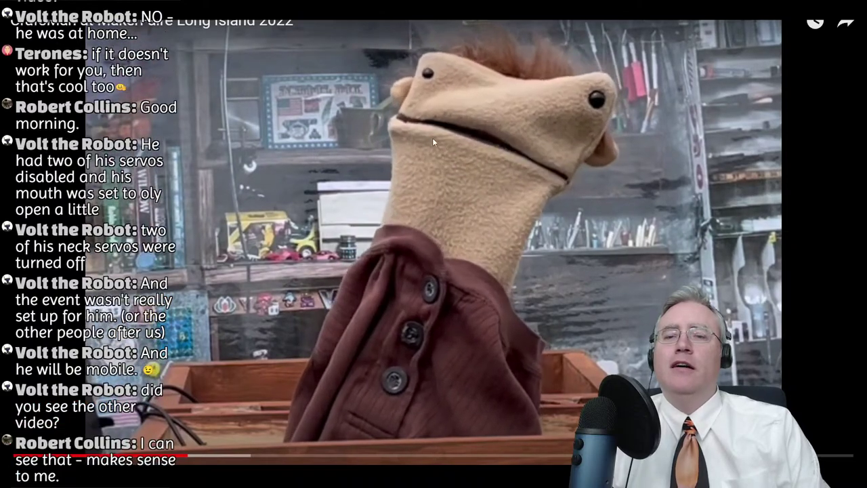
- Leave full screen and open the video list of the Volt the Robot channel that uploaded the clip
left_click(835, 461)
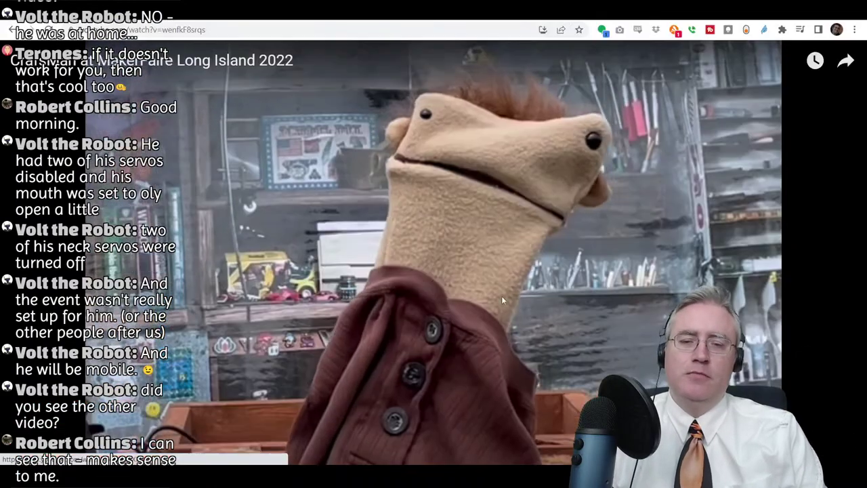
scroll(305, 271, "down", 4)
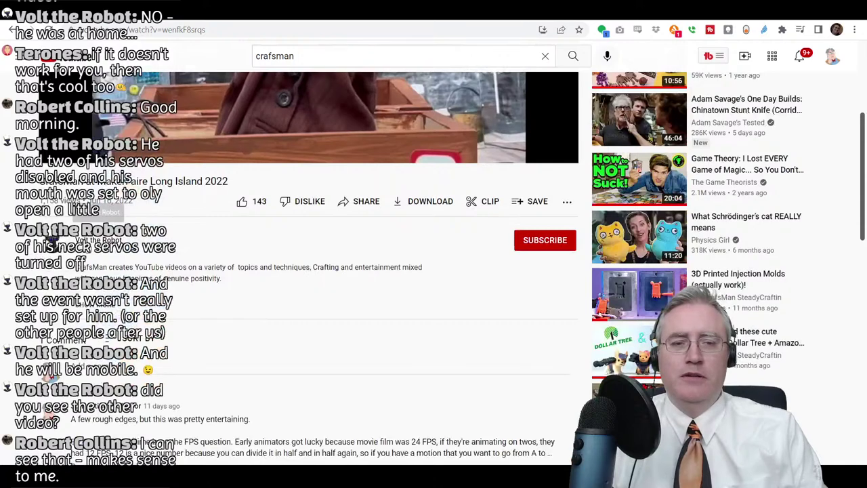
left_click(51, 243)
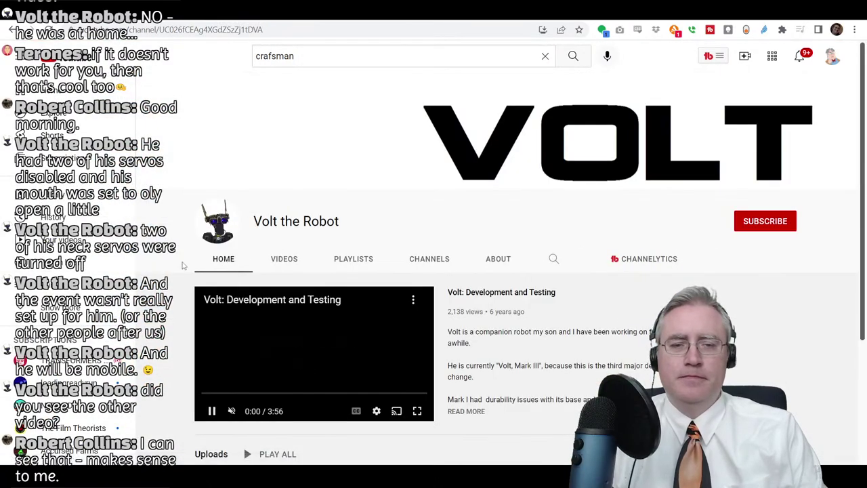
left_click(283, 259)
scroll(242, 260, "down", 1)
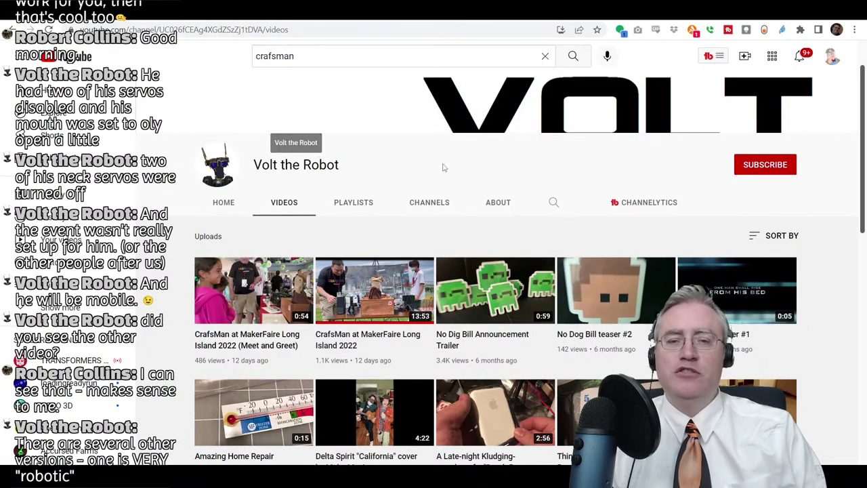
- Subscribe to the Volt the Robot channel and set its notifications to All
left_click(762, 163)
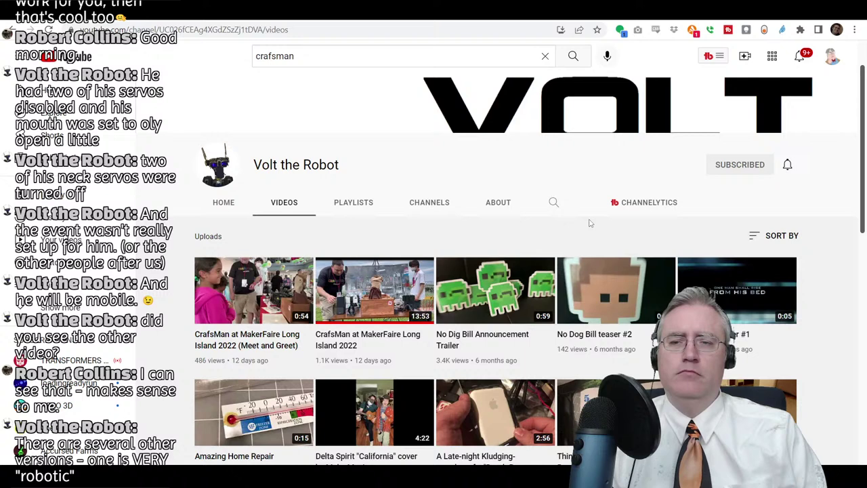
left_click(793, 168)
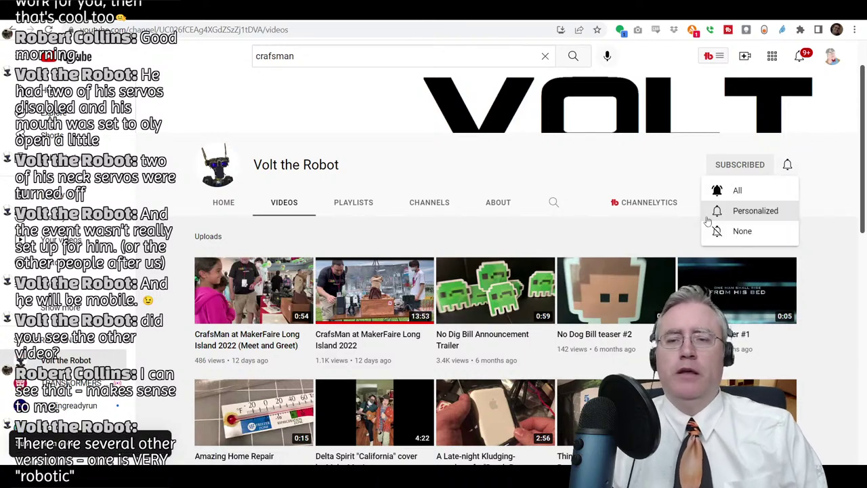
left_click(736, 191)
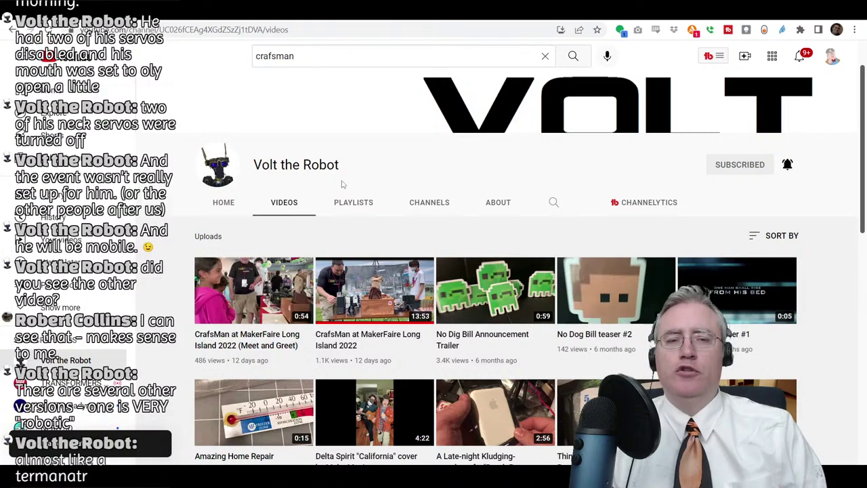
- Copy the Volt the Robot channel's address for the live chat and switch back to Blender
left_click(262, 30)
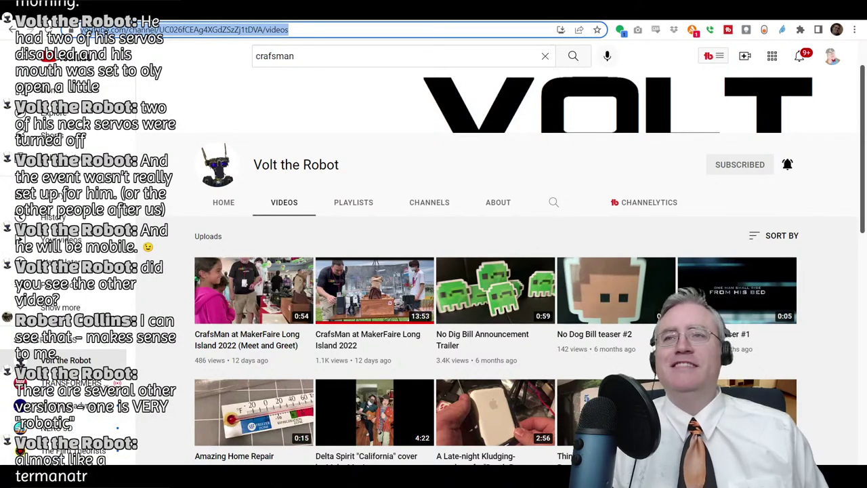
key("alt+Tab")
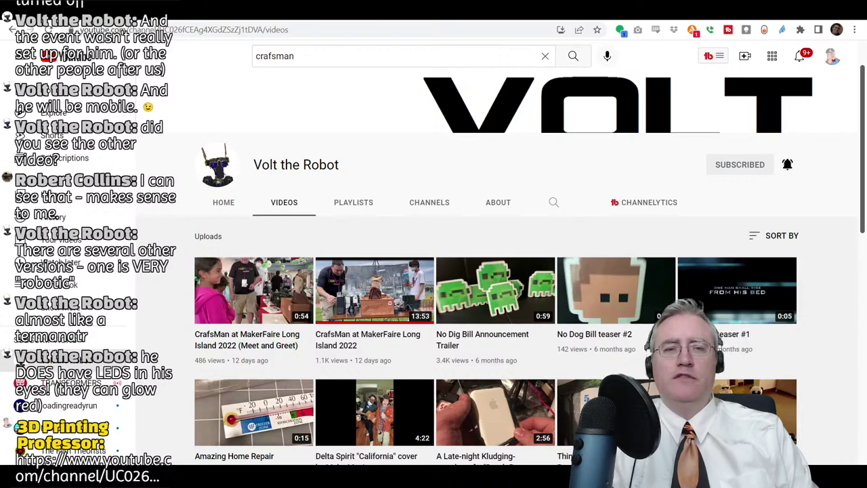
key("alt+Tab")
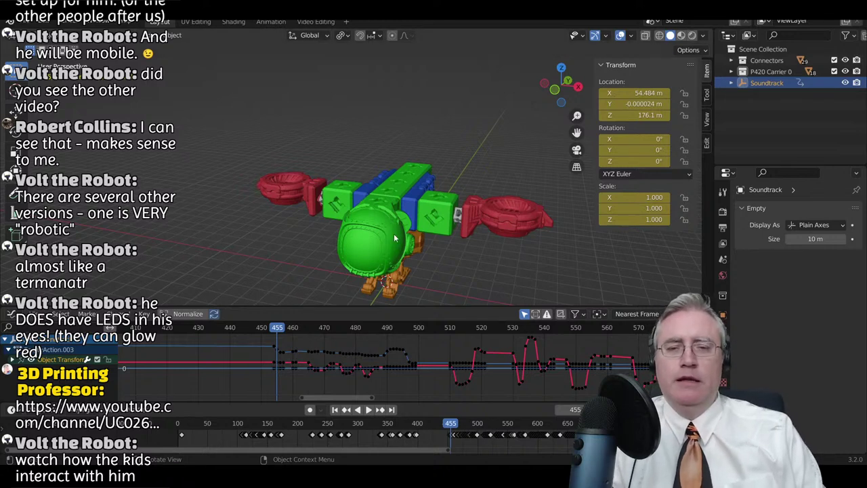
- Select the two outer connectors beside the red ring parts together with the Soundtrack object to show their curves in the Graph Editor
left_click(458, 217)
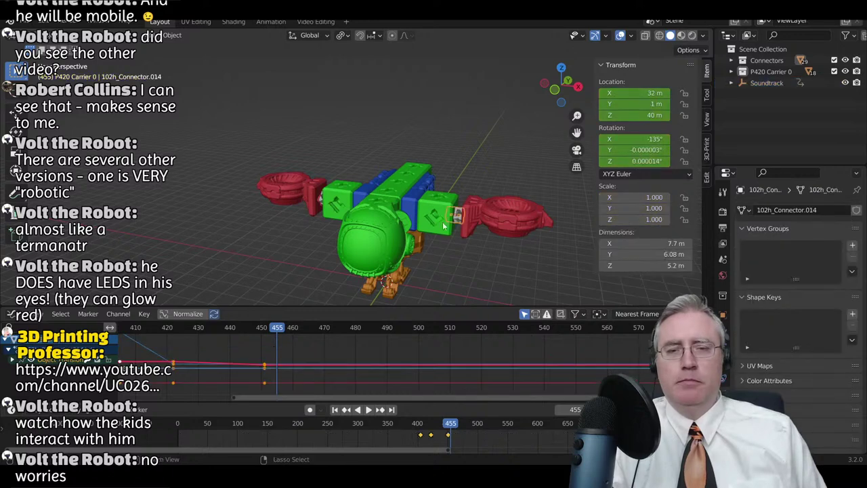
middle_click_drag(310, 219, 332, 214)
left_click(349, 195)
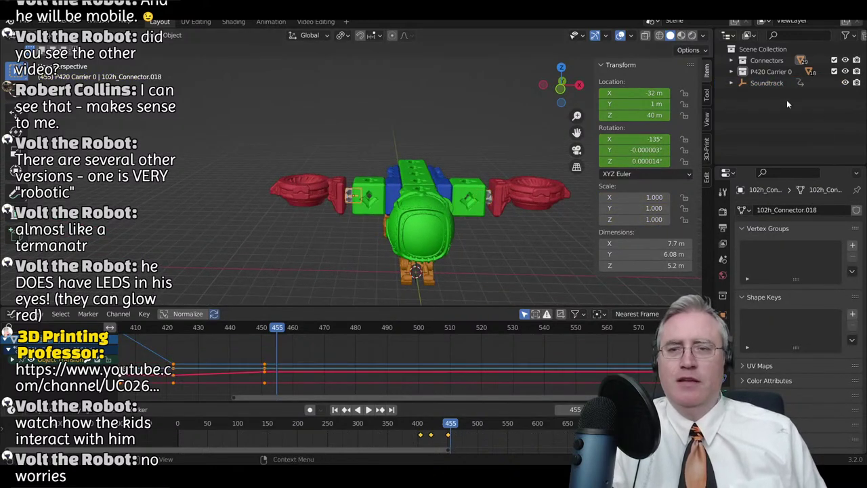
left_click(761, 82)
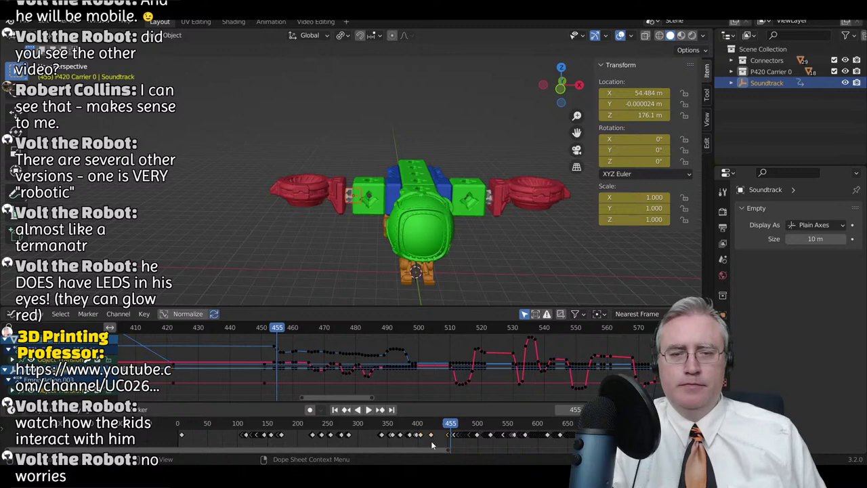
left_click(351, 196)
left_click(484, 199)
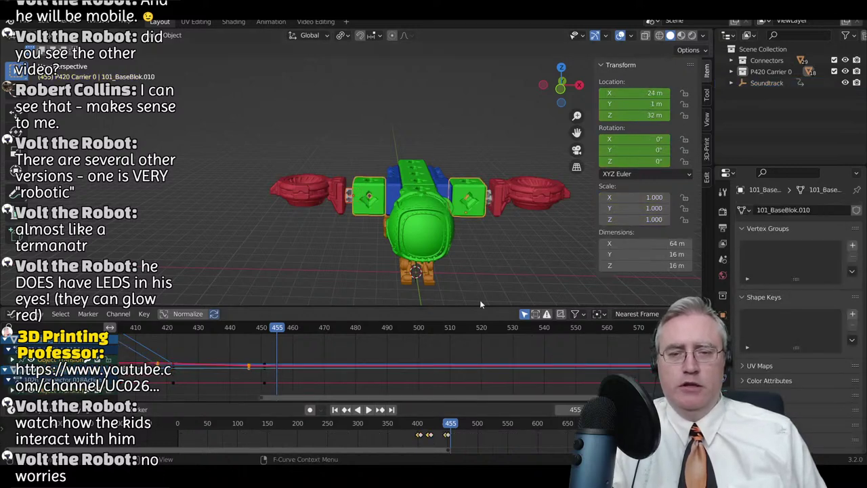
left_click(481, 212)
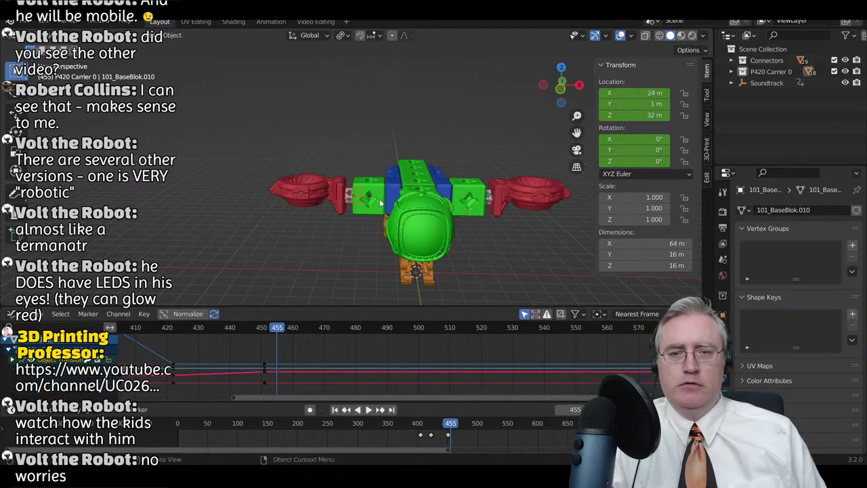
left_click(488, 199)
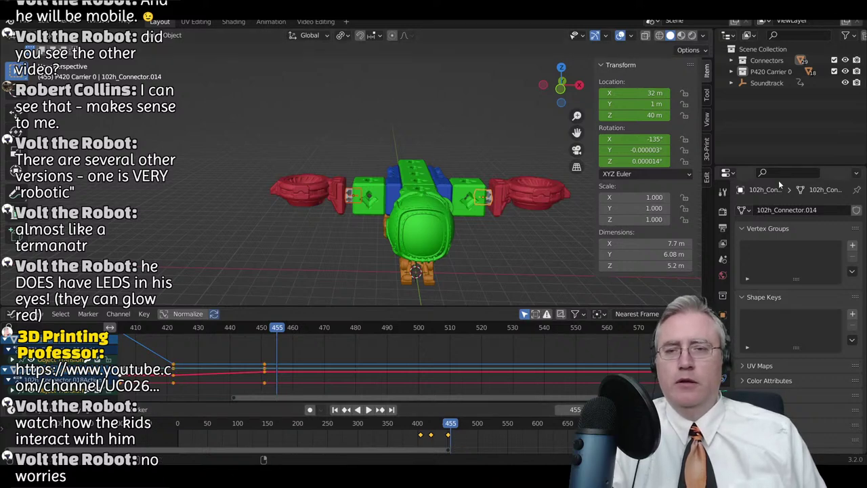
left_click(766, 83)
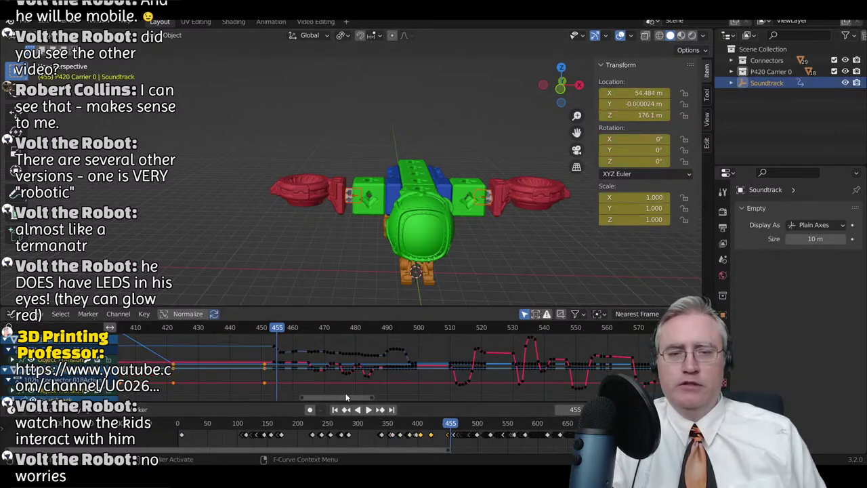
- Try shifting the two outer connectors' keyframes about 32 frames later along the time axis, and play the animation from frame 455
scroll(265, 389, "up", 1)
scroll(246, 383, "down", 1)
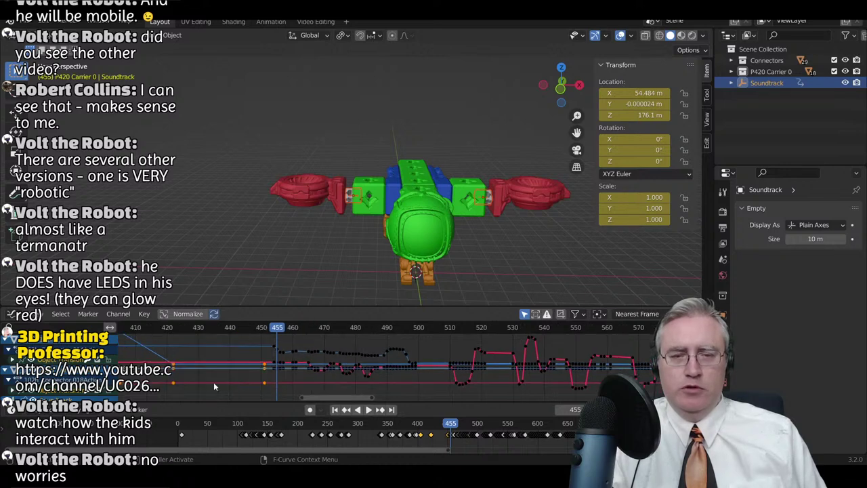
key("g")
key("x")
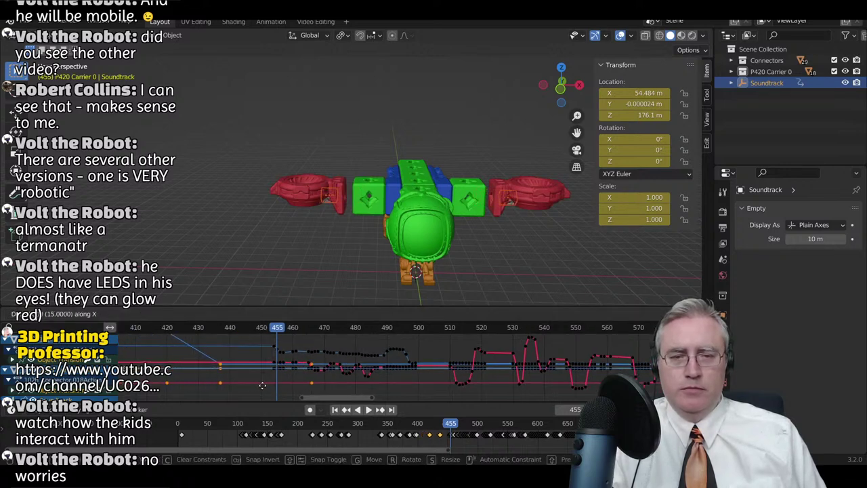
left_click(314, 386)
key("space")
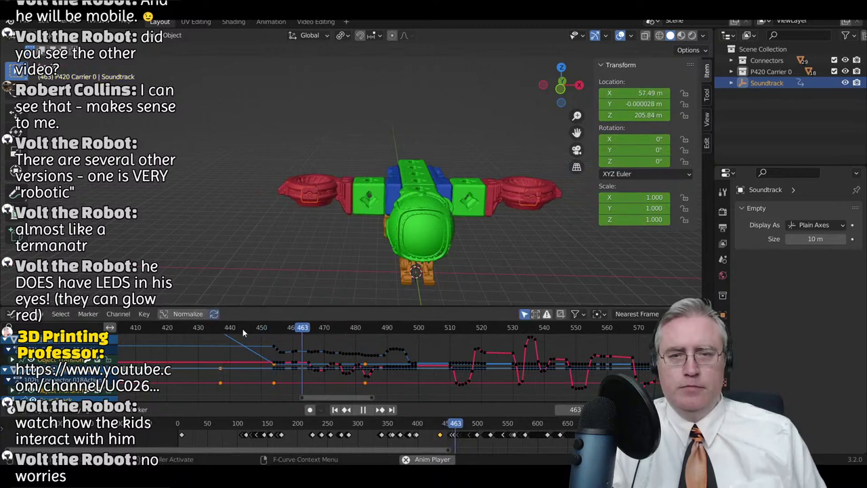
scroll(271, 360, "down", 3, "ctrl")
key("Escape")
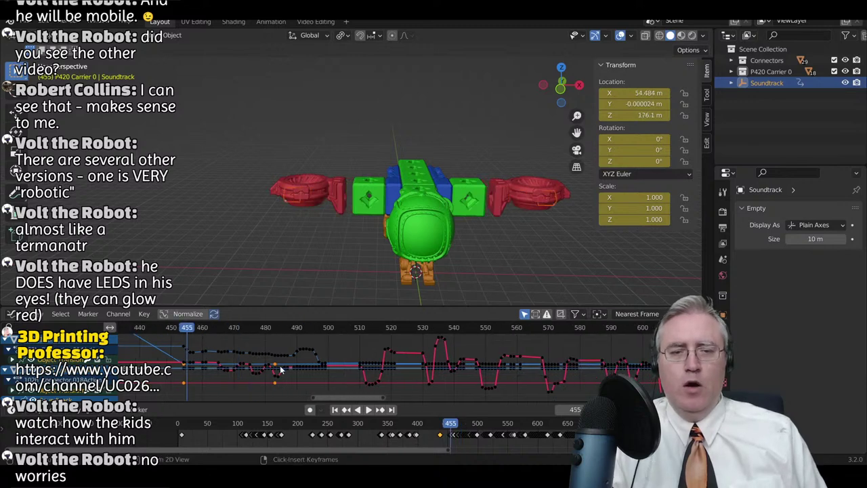
- Put the playhead at frame 429 and move the two outer connectors' keyframes back to about frames 405, 422 and 451
middle_click_drag(191, 347, 511, 345)
left_click_drag(508, 330, 493, 330)
middle_click_drag(358, 382, 431, 383)
key("g")
key("x")
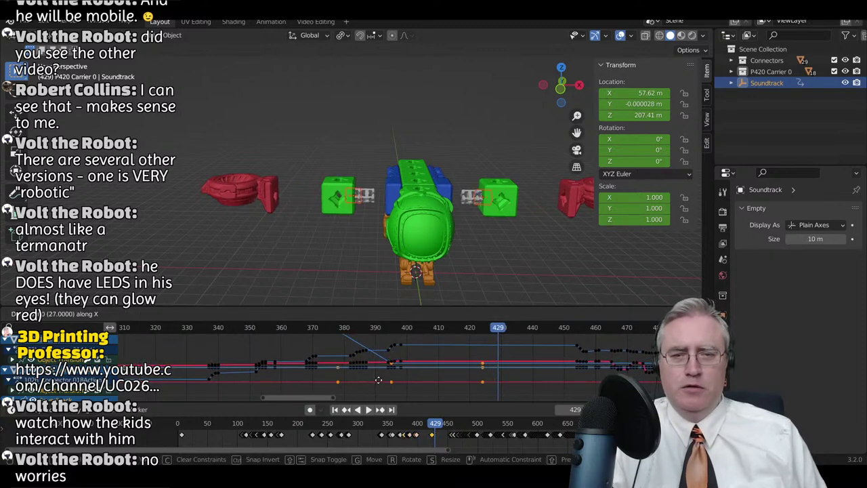
left_click(378, 379)
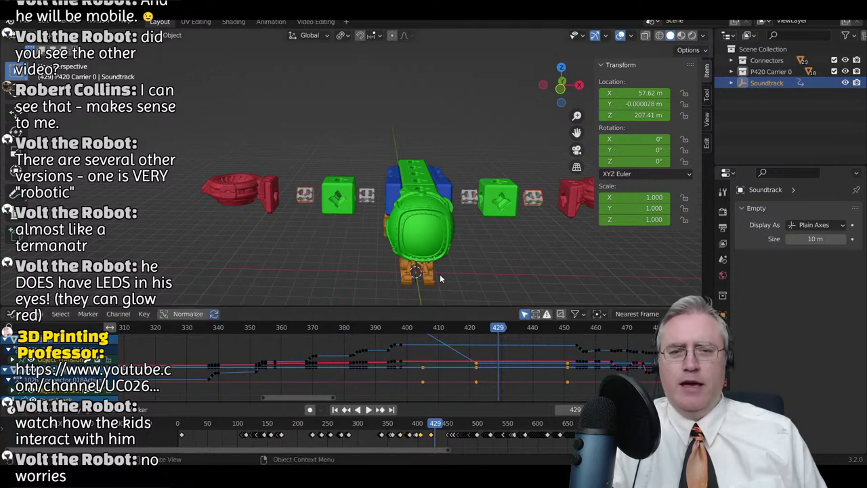
- Select the two blue short blocks with the Soundtrack object and shift the blocks' keyframes about 16 frames earlier, to frames 337, 354 and 383
left_click(391, 192)
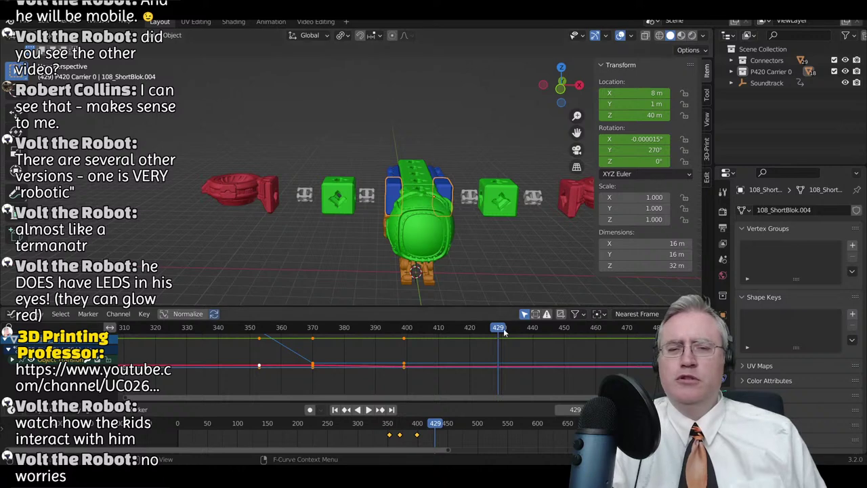
left_click(747, 84)
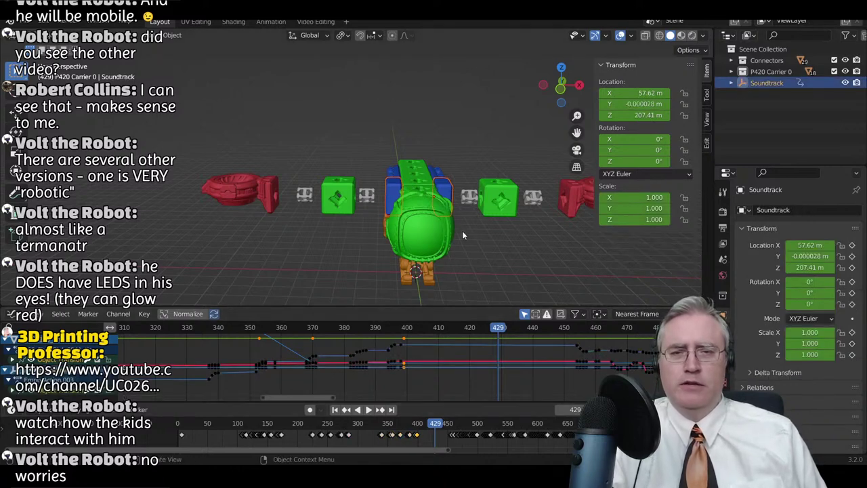
middle_click_drag(462, 234, 423, 277)
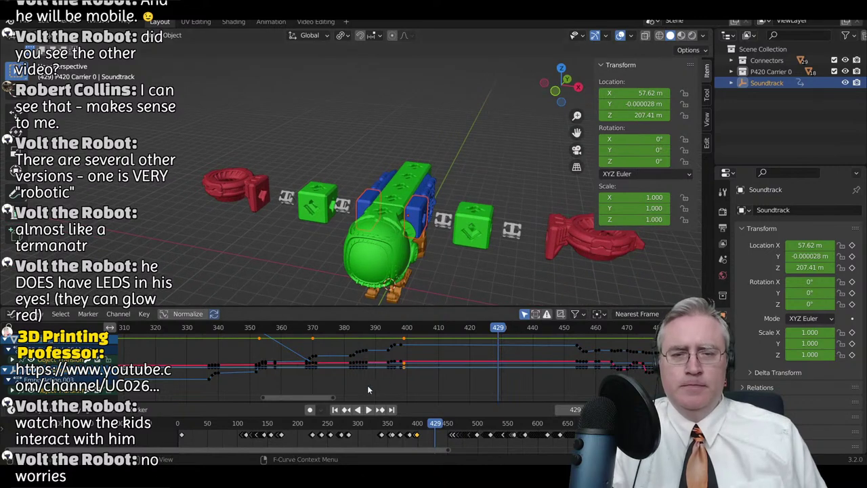
middle_click_drag(368, 390, 441, 385)
key("g")
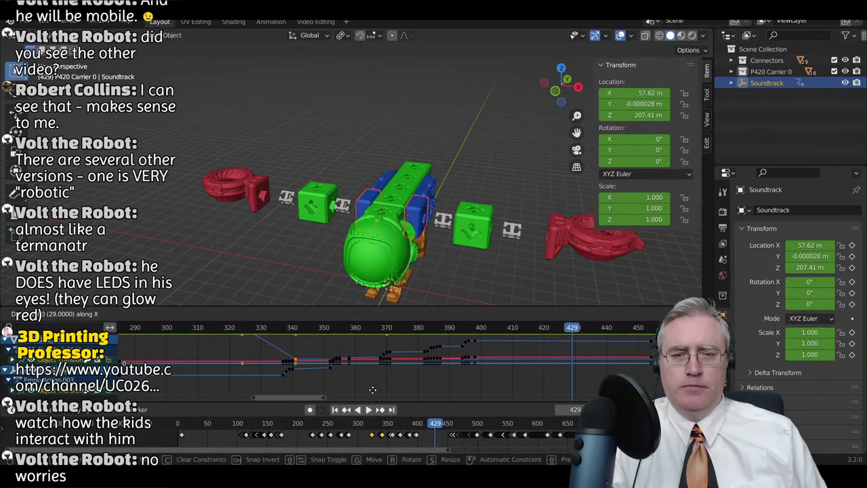
left_click(417, 384)
- Play the animation while scrubbing from frame 341 to frame 354 to check the blue blocks' timing against the sound
key("shift+ctrl+space")
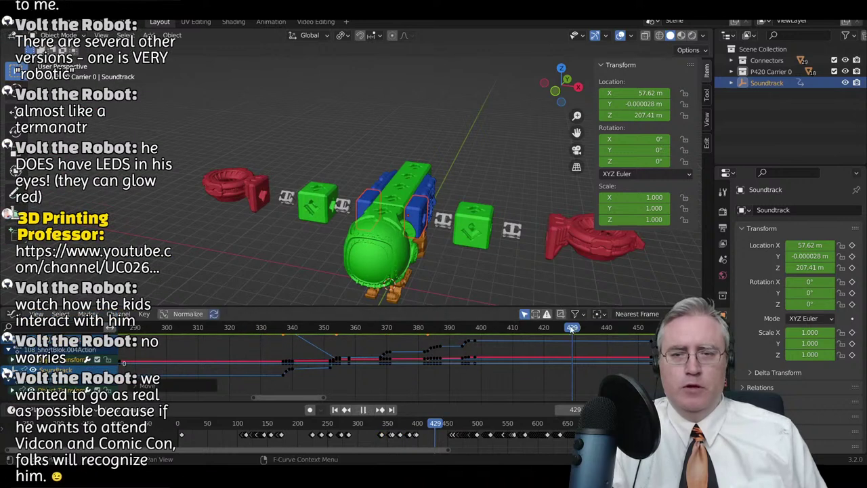
left_click_drag(286, 341, 292, 339)
key("space")
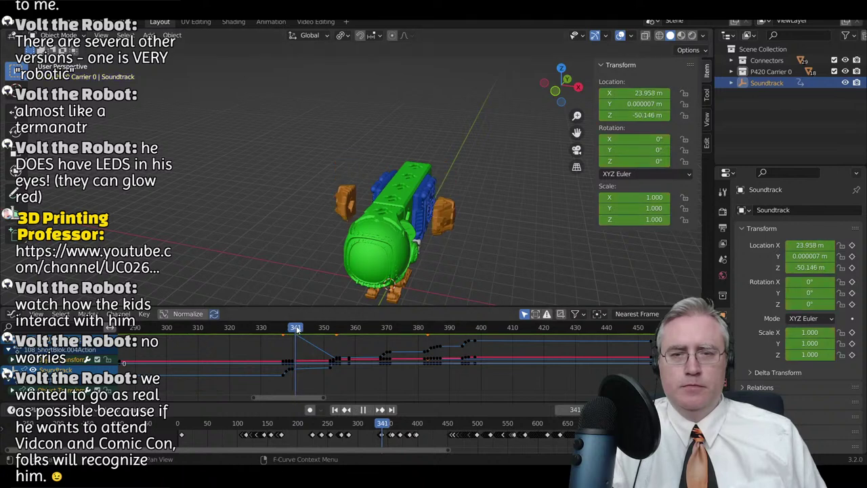
left_click_drag(310, 330, 328, 332)
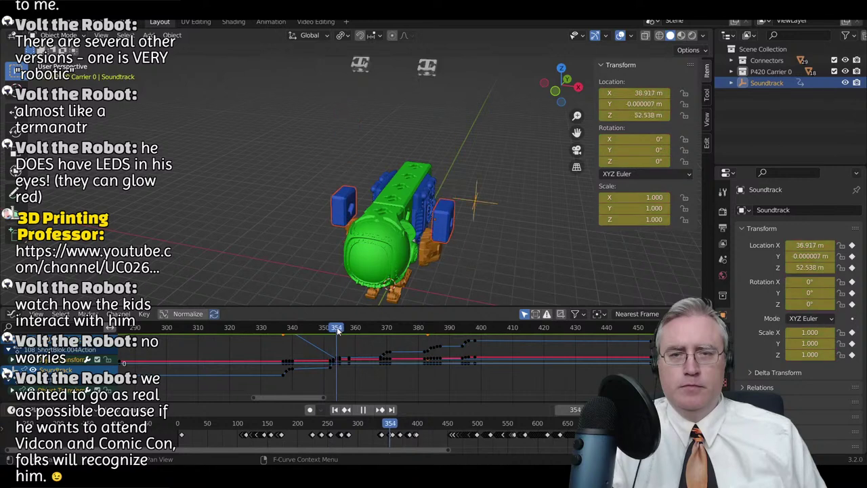
key("space")
- Select the two connectors above the ship with the Soundtrack object and shift the keyframes of 102h_Connector.020 about 19 frames earlier
left_click(426, 67)
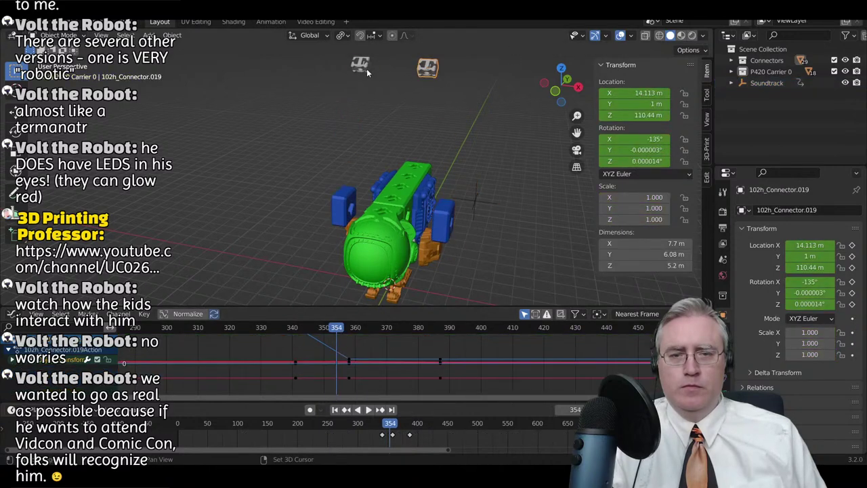
left_click(365, 67, "shift")
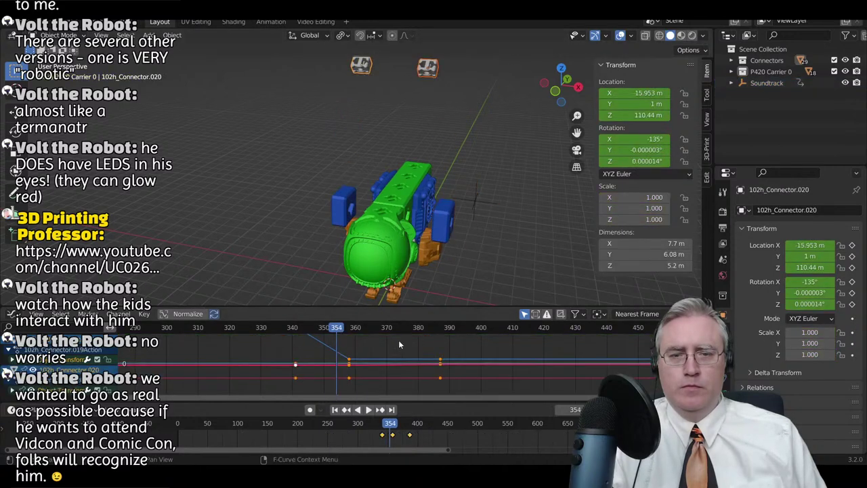
left_click(770, 91)
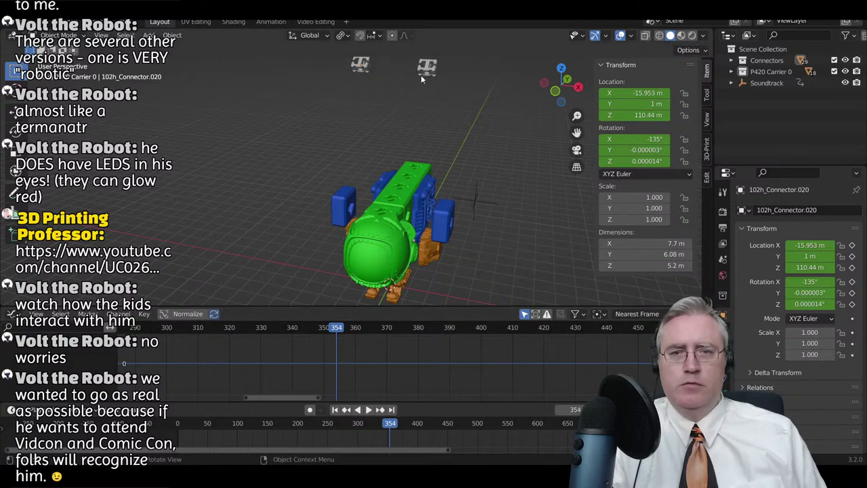
left_click(361, 69)
left_click(427, 68, "shift")
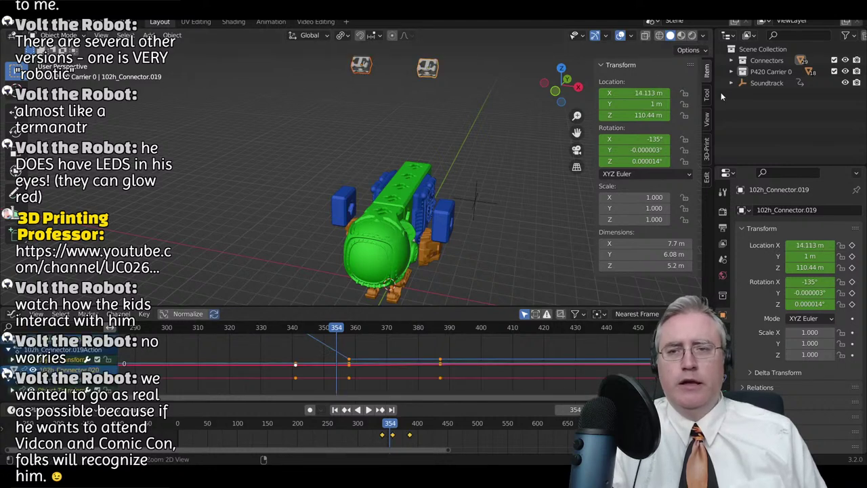
left_click(748, 84)
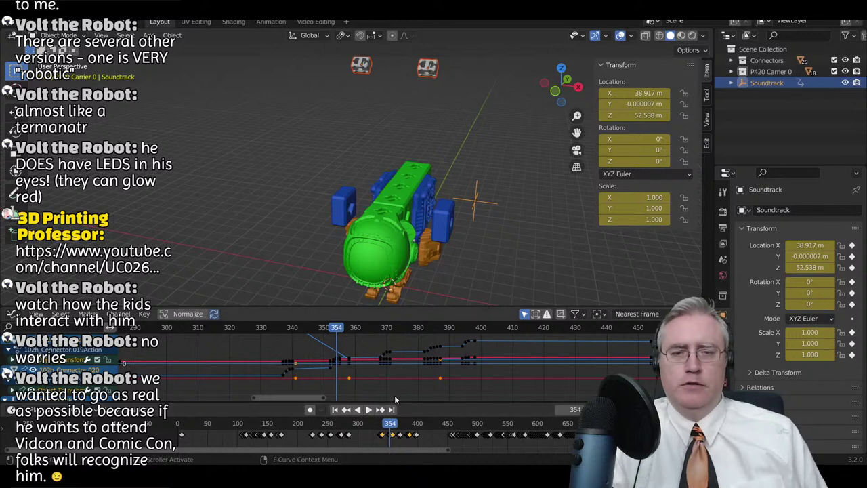
key("g")
left_click(328, 397)
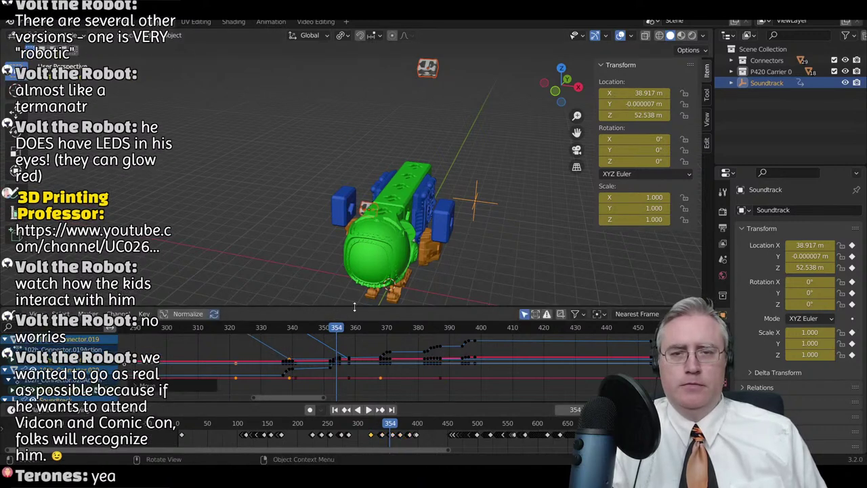
- Shift the keyframes of 102h_Connector.019 about 8 frames earlier, to frames 333, 350 and 379, and show the Soundtrack curves alongside
left_click(430, 71)
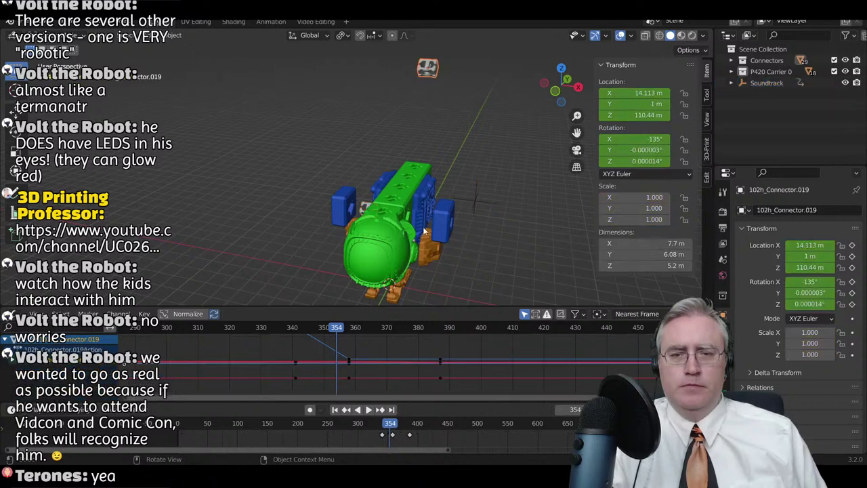
key("g")
left_click(436, 441)
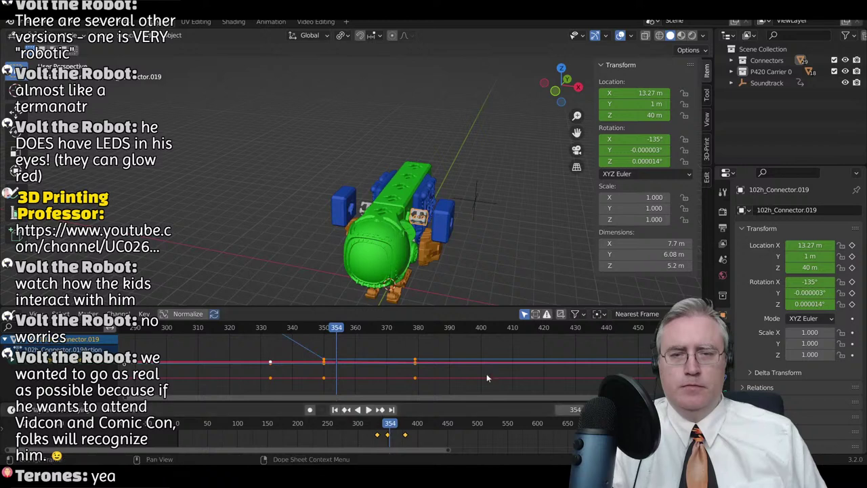
left_click(766, 83)
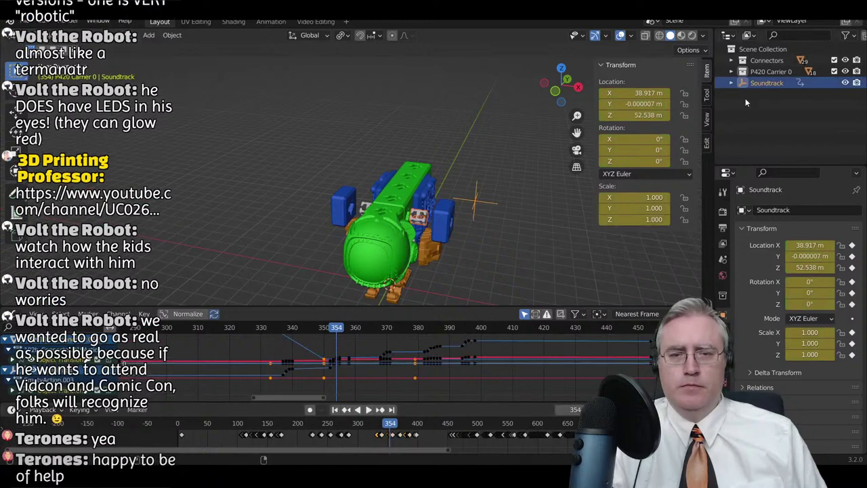
- Shift the keyframes of 102h_Connector.019 about 3 frames later, to frames 336, 353 and 382, and compare them with those of 102h_Connector.020
key("g")
left_click(381, 389)
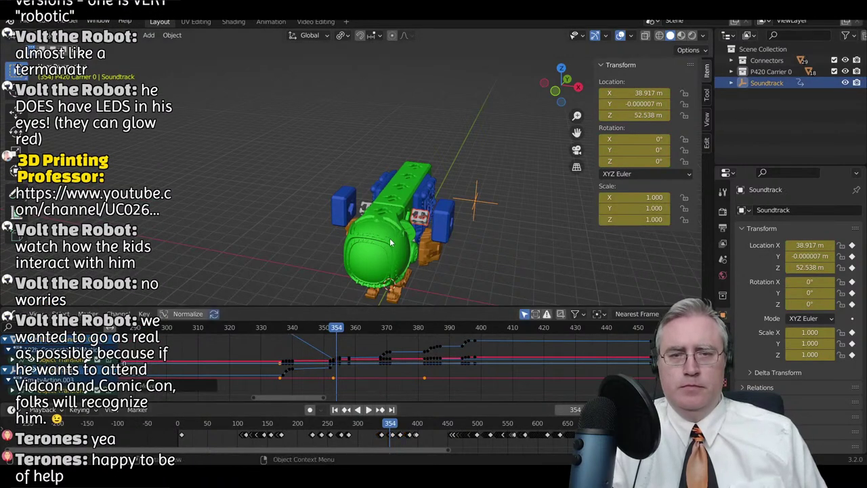
left_click(366, 211)
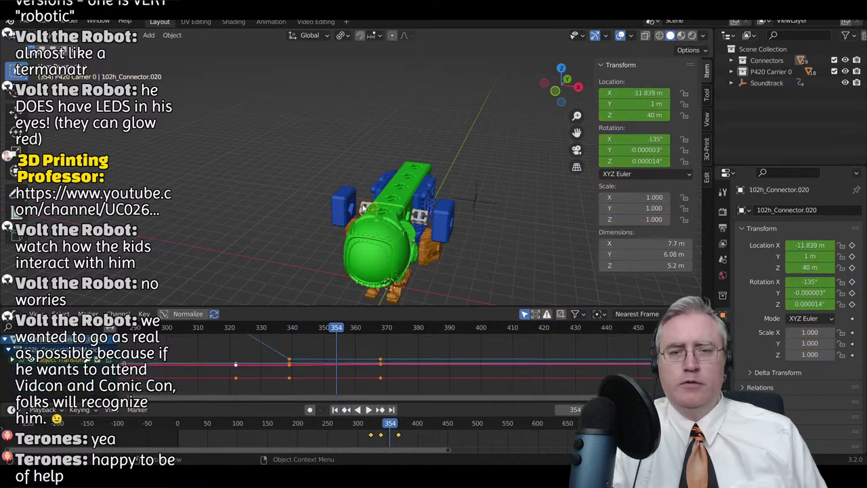
left_click(425, 218)
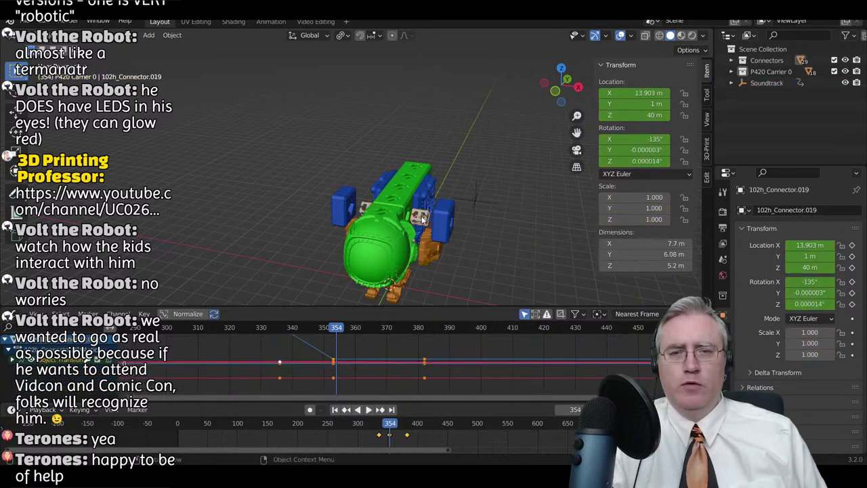
left_click(370, 211)
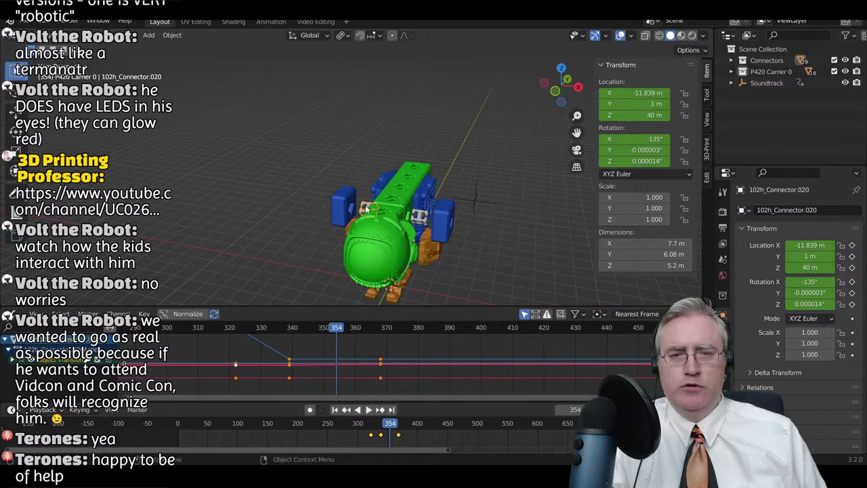
left_click(421, 219, "shift")
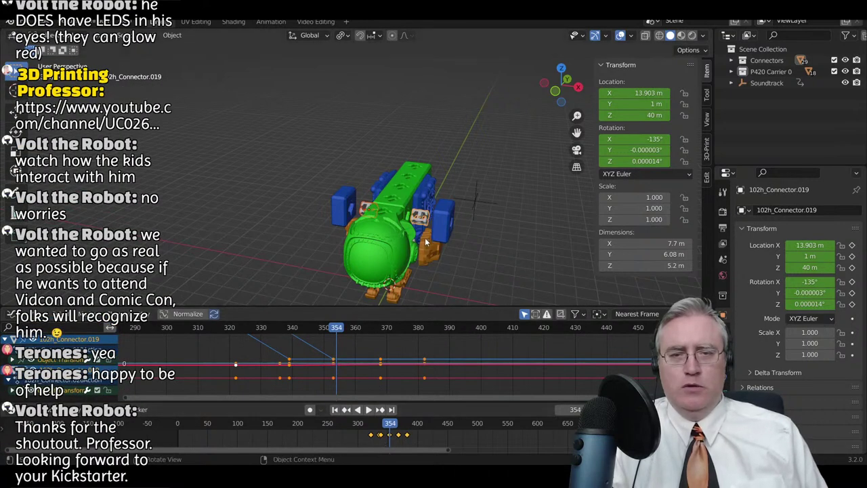
- Shift the keyframes of 102h_Connector.019 about 12 frames earlier, to frames 324, 341 and 370, and scrub back to frame 344
left_click(388, 383)
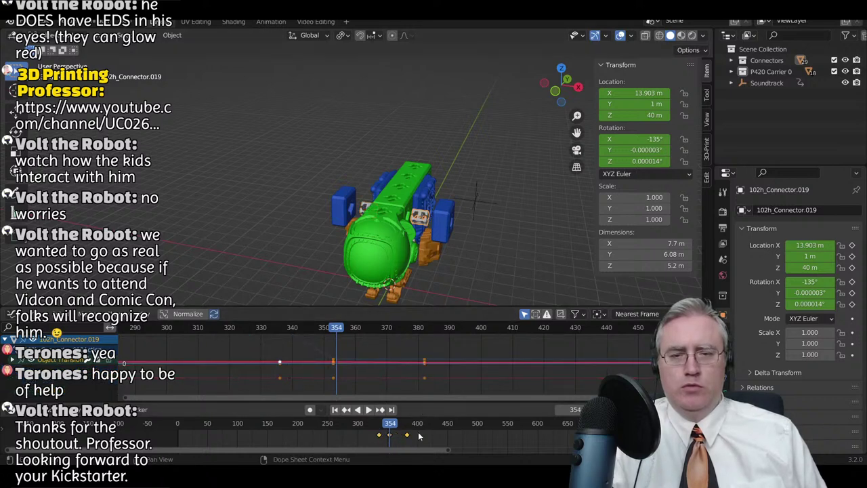
left_click(366, 209)
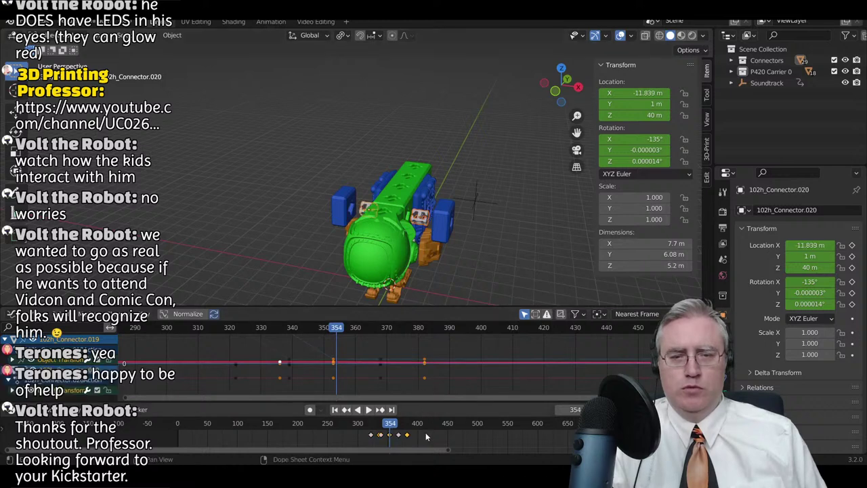
key("g")
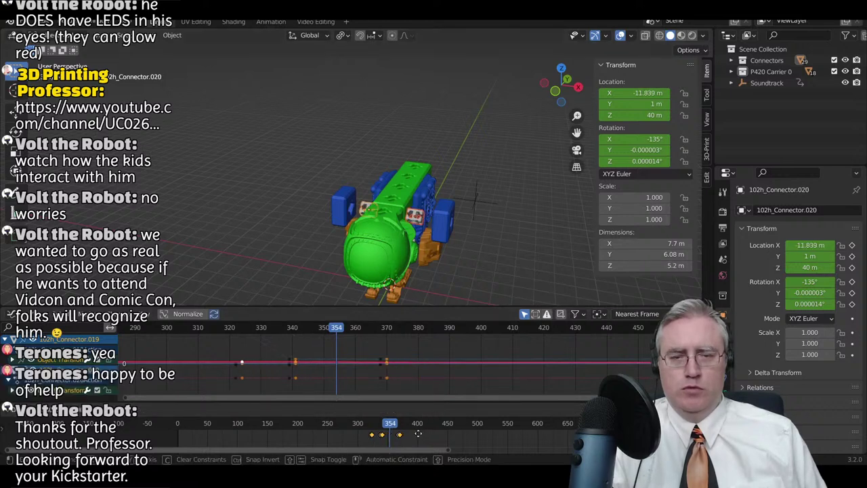
left_click(419, 433)
left_click_drag(337, 329, 304, 336)
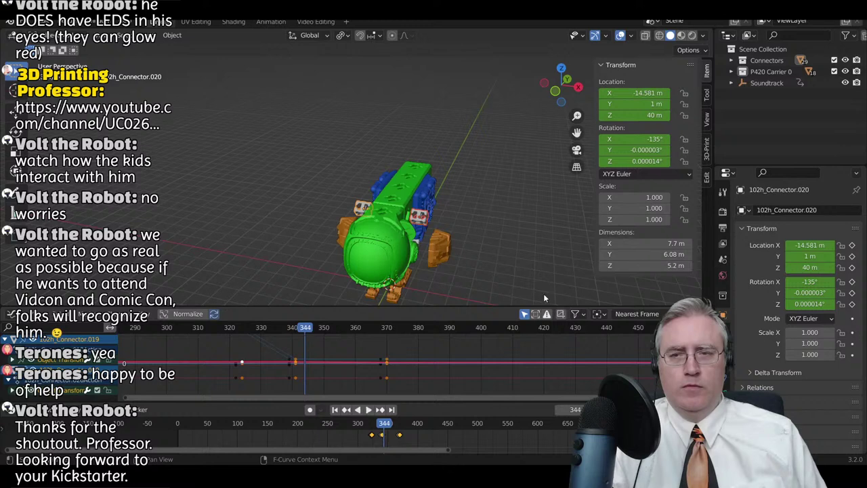
- Try to shift only the keyframes of 102h_Connector.019 about 12 frames later with the Soundtrack curves shown alongside
left_click(770, 84)
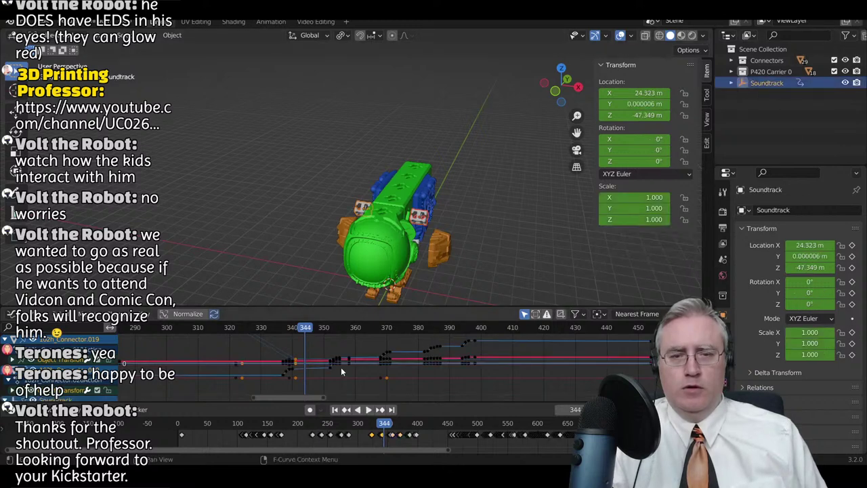
key("g")
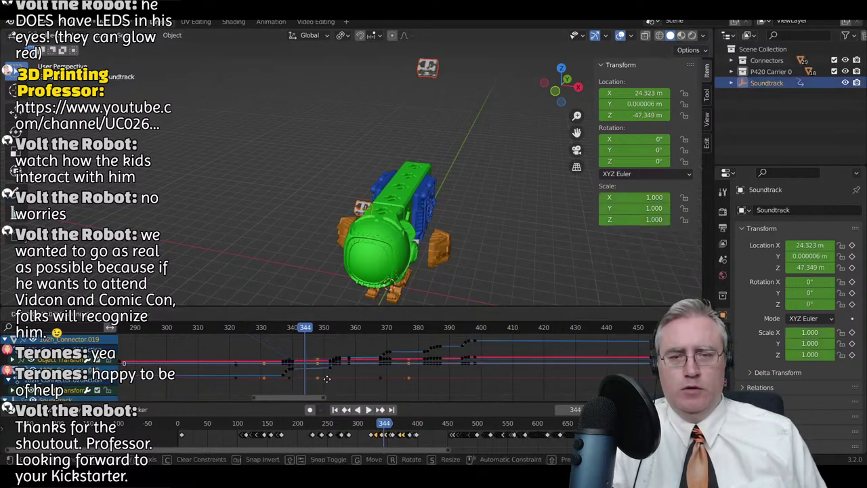
left_click(342, 380)
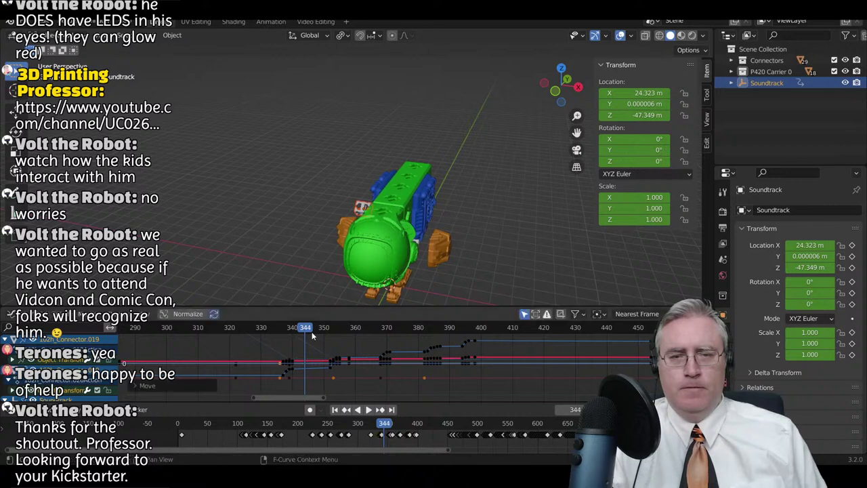
mouse_move(304, 330)
left_mouse_down()
mouse_move(321, 330)
mouse_move(296, 331)
mouse_move(305, 330)
left_mouse_up()
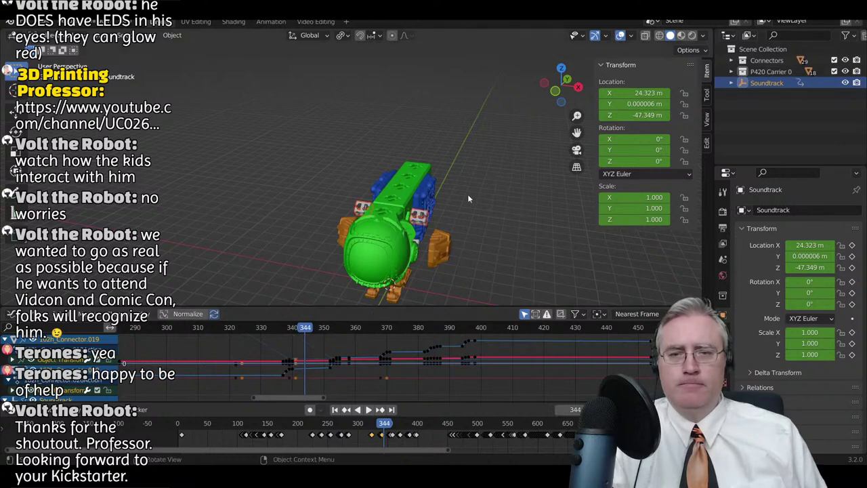
- Select both upper side connectors with the Soundtrack object and shift the keyframes of both connectors together about 14 frames later
left_click(390, 218)
left_click(418, 222, "shift")
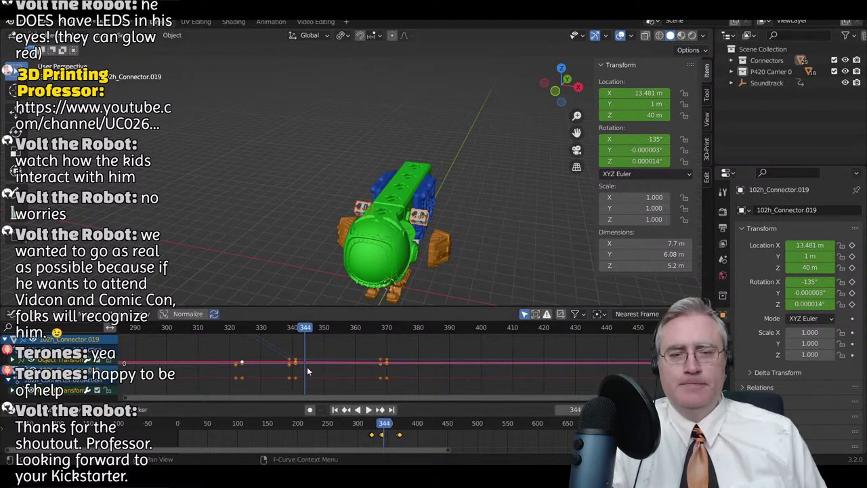
left_click(768, 82)
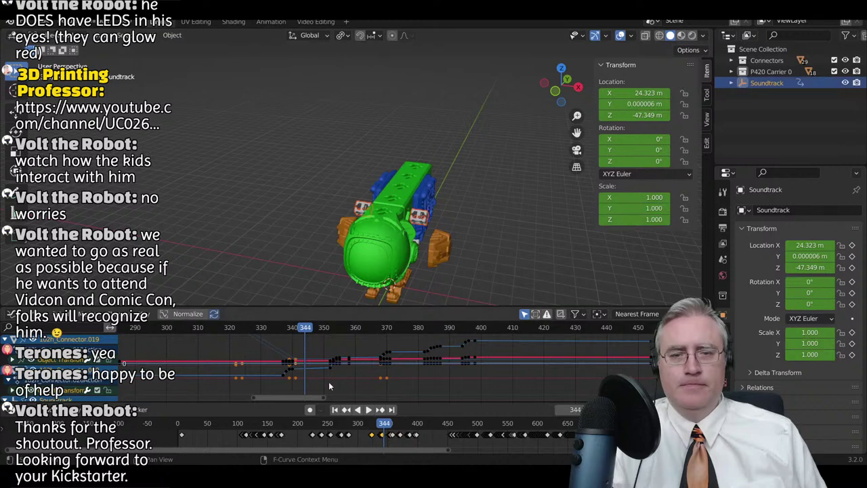
key("g")
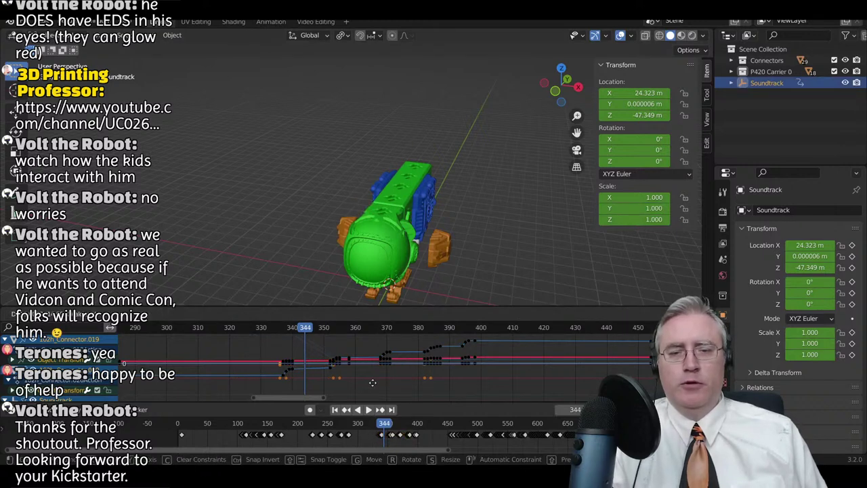
left_click(372, 383)
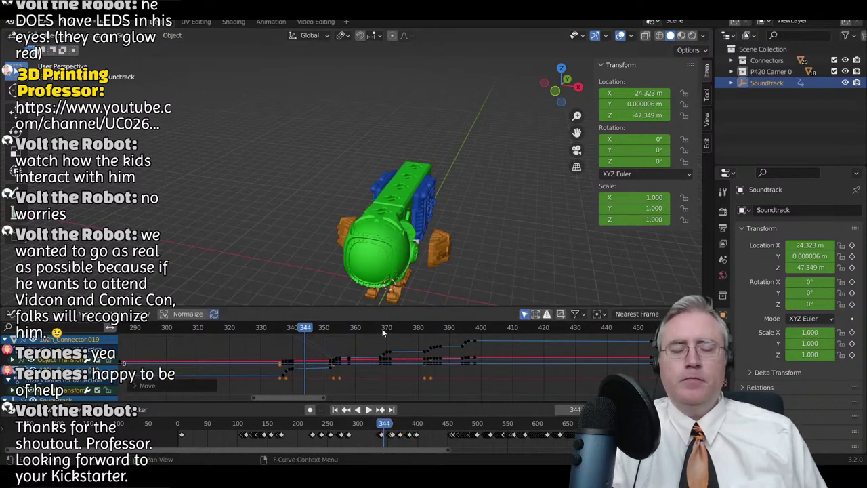
- Inspect the keyframes of the green body, blue side panel and round cockpit, and scrub from frame 344 to 354 against the Soundtrack curves
left_click(402, 189)
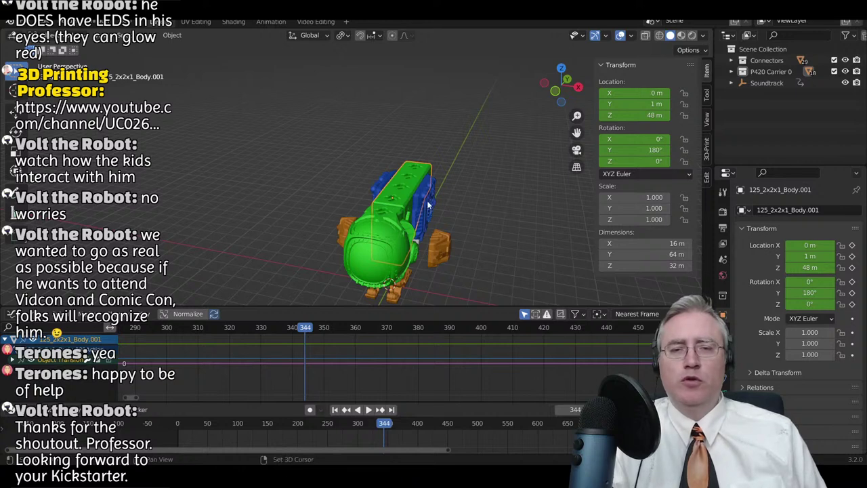
left_click(429, 205, "shift")
left_click(393, 230, "shift")
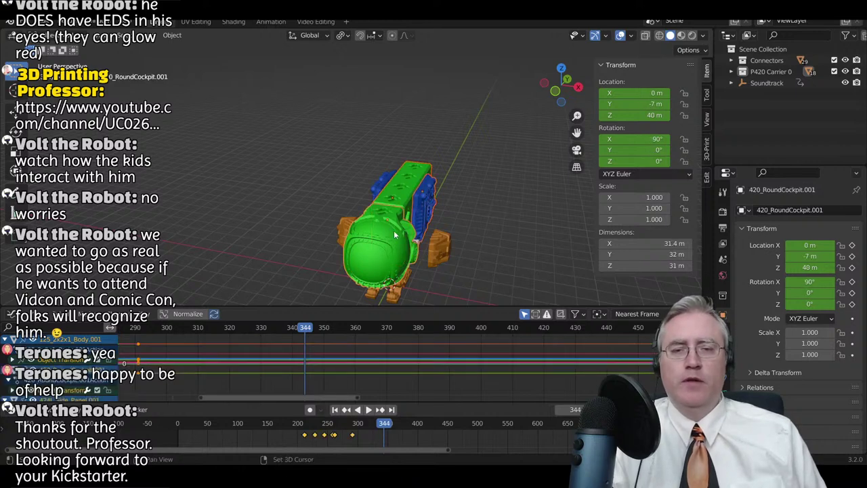
left_click(774, 86)
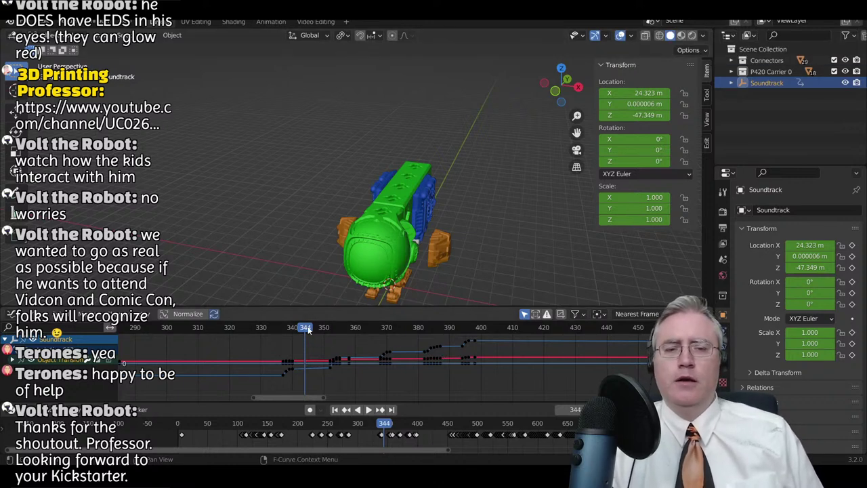
left_click_drag(308, 328, 337, 330)
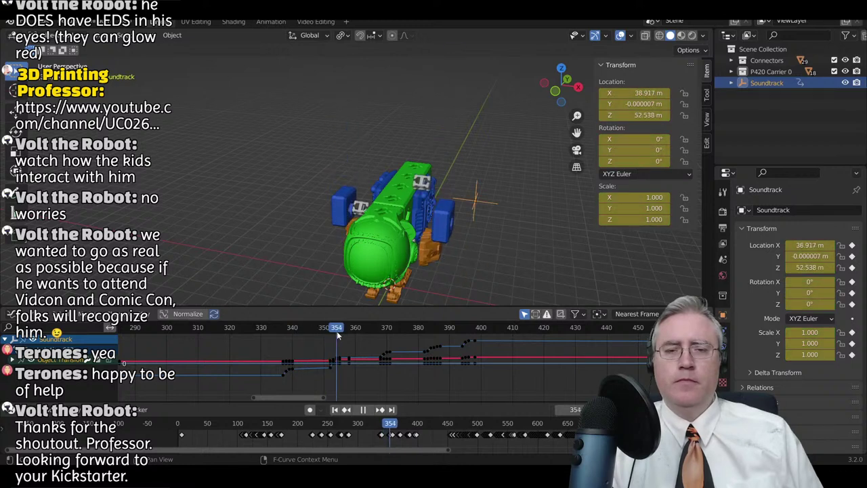
- Shift the keyframes of 102h_Connector.019 about 2 frames earlier, to frames 336, 353 and 382, matching 102h_Connector.020
left_click(427, 184)
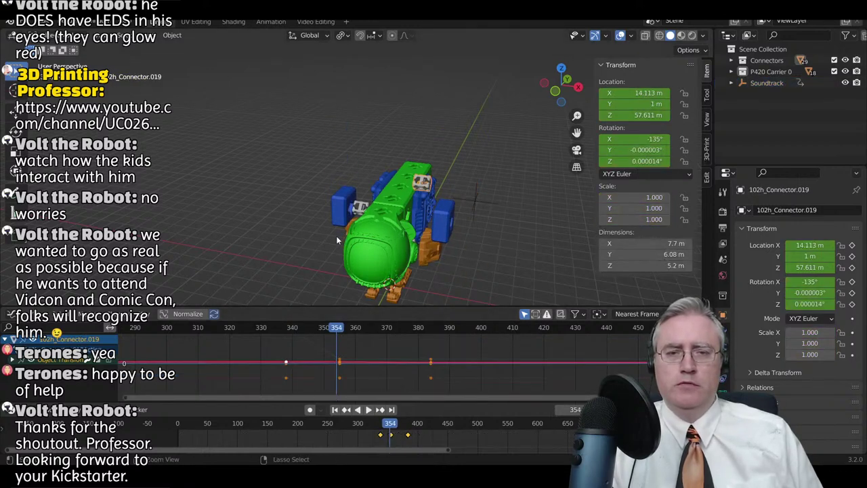
left_click(360, 208)
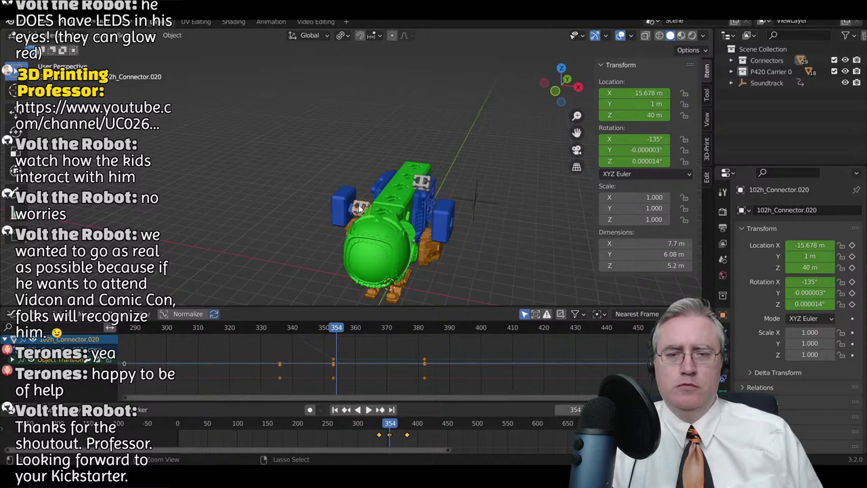
left_click(428, 185)
key("g")
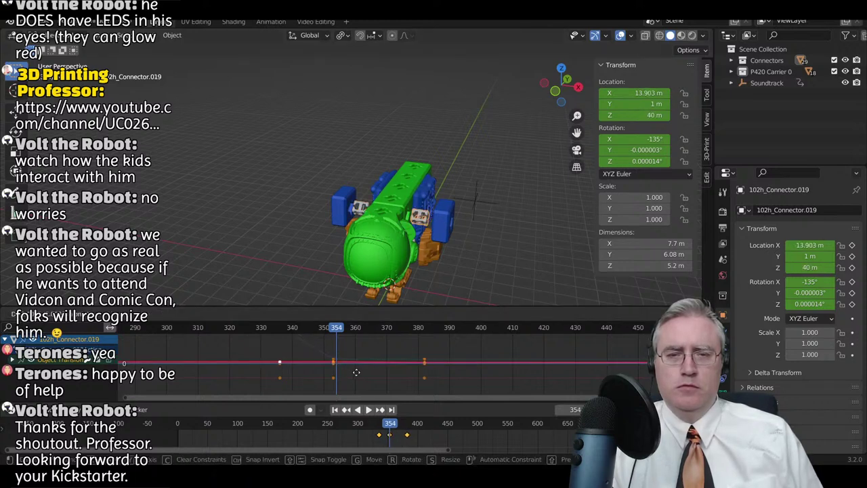
left_click(357, 372)
- Replay the animation from around frame 325 to frame 365 and check both upper connectors' timing from each side of the ship
left_click_drag(338, 329, 263, 330)
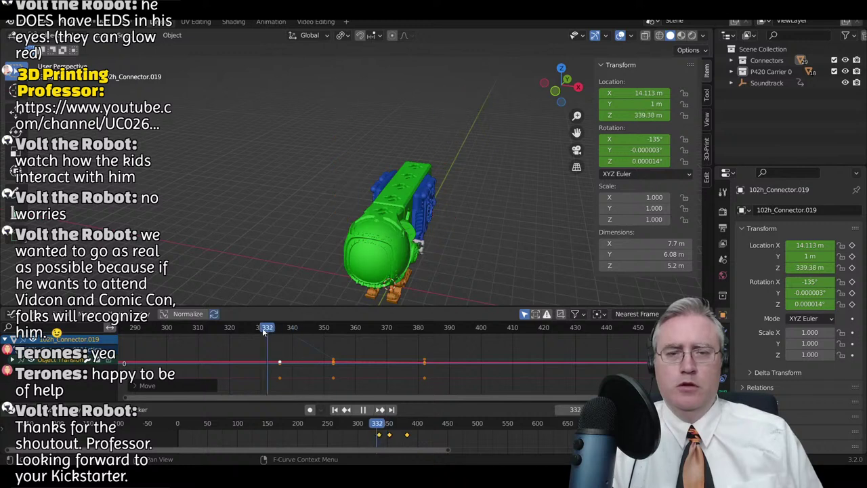
middle_click_drag(335, 163, 244, 149)
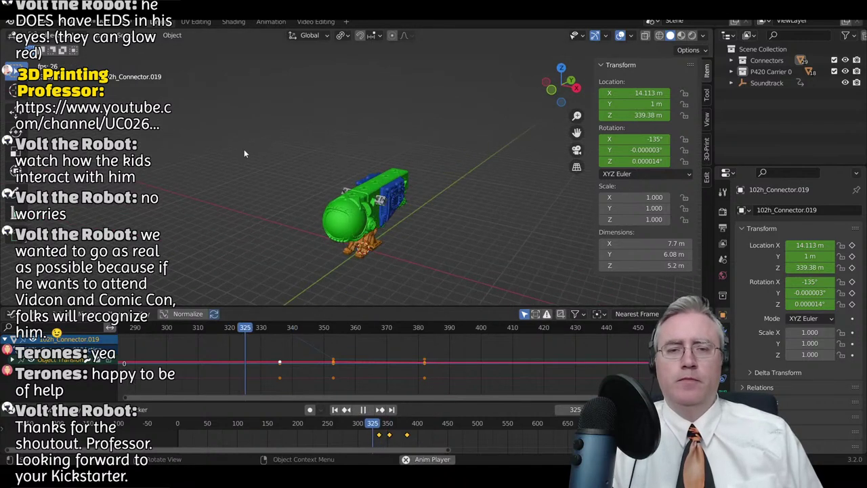
key("space")
key("space")
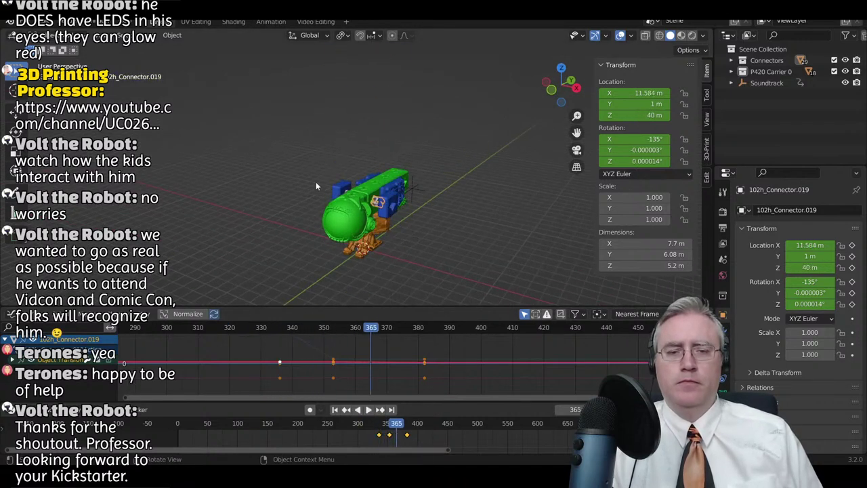
middle_click_drag(316, 181, 387, 258)
key("ctrl+shift+space")
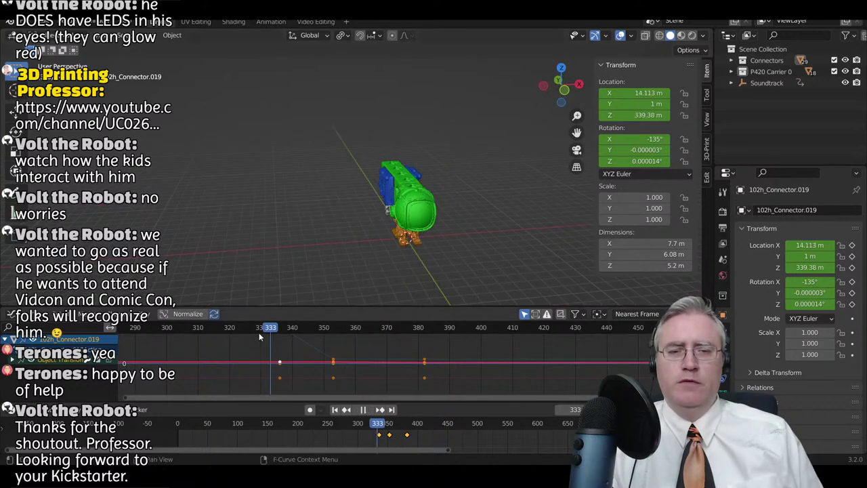
left_click_drag(259, 334, 234, 332)
key("space")
key("space")
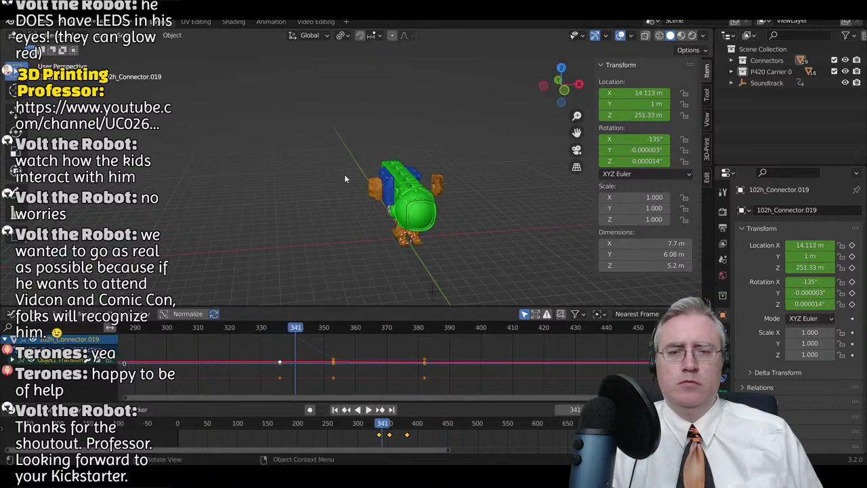
key("space")
key("space")
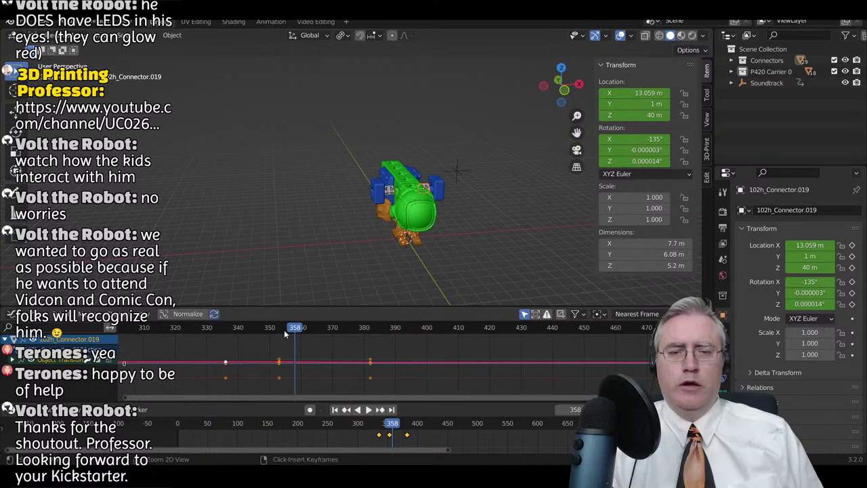
- Play the animation from before frame 304 up to frame 338 to check how the orange blocks and lower connectors arrive
scroll(276, 360, "down", 1, "ctrl")
scroll(276, 360, "up", 2, "ctrl")
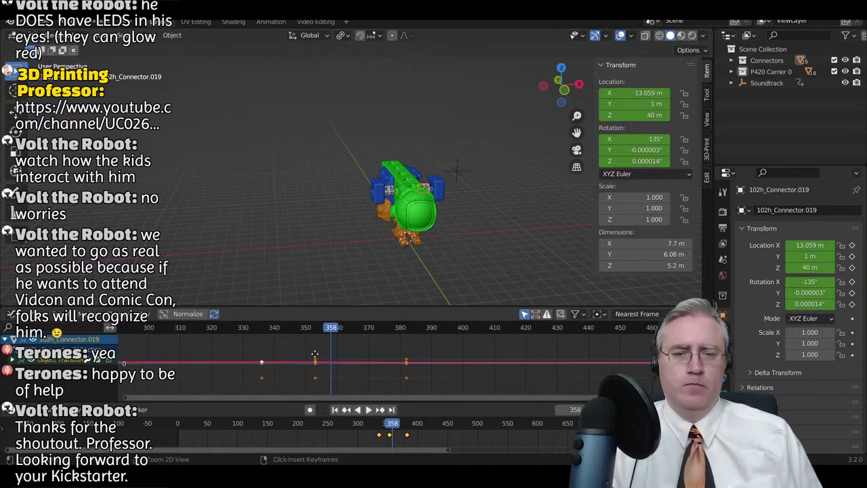
middle_click_drag(315, 354, 285, 355, "ctrl")
left_click(277, 329)
key("space")
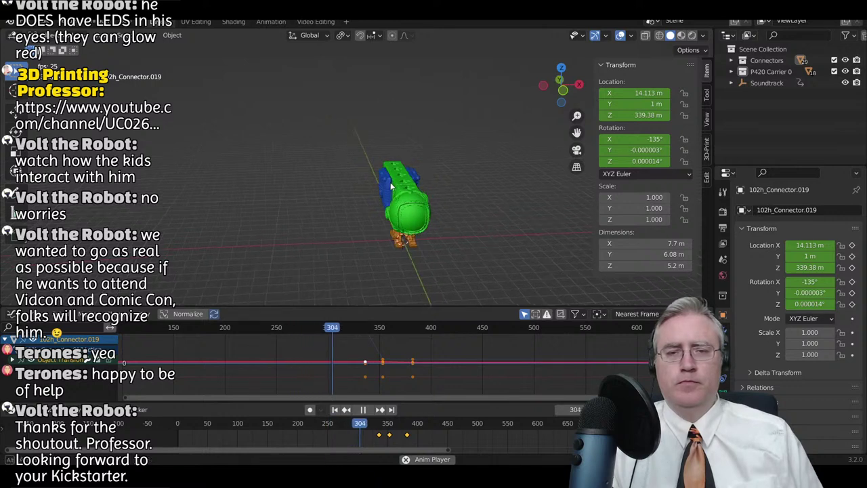
middle_click_drag(391, 187, 314, 183)
key("space")
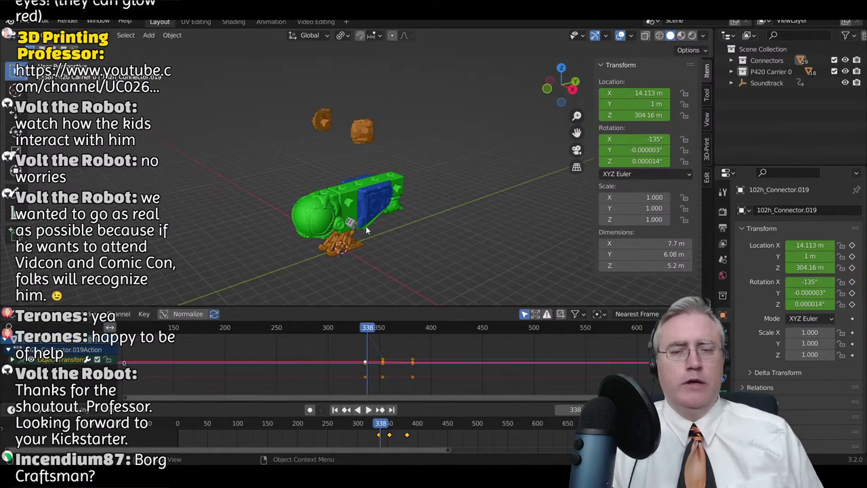
- Shift the keyframes of both lower connectors, 102h_Connector.015 and 102h_Connector.016, about 11 frames later against the Soundtrack curves
left_click(349, 226)
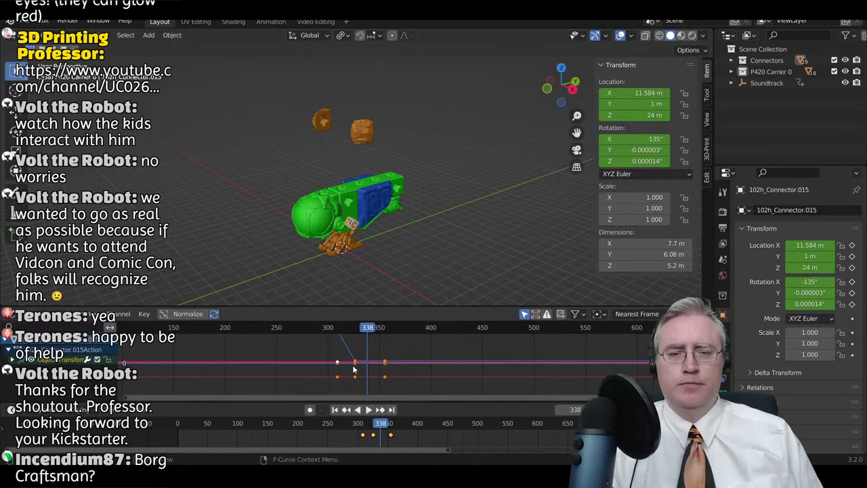
middle_click_drag(409, 185, 402, 206)
left_click(409, 201)
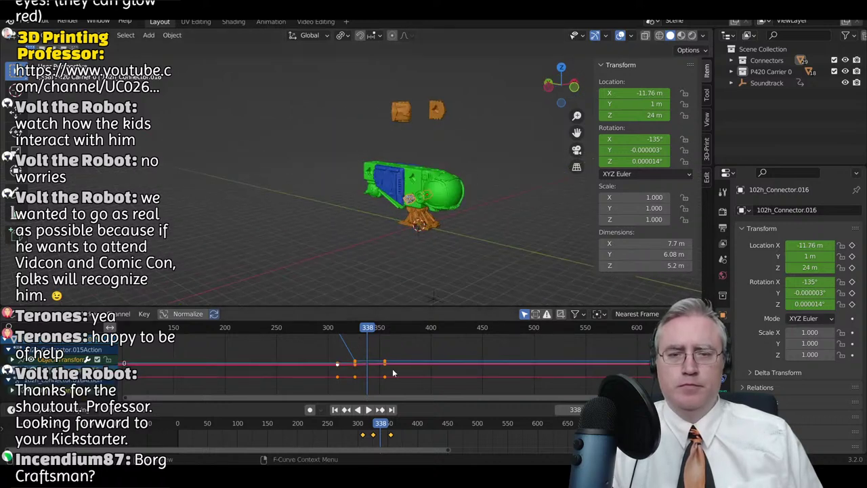
left_click(764, 83)
key("g")
key("x")
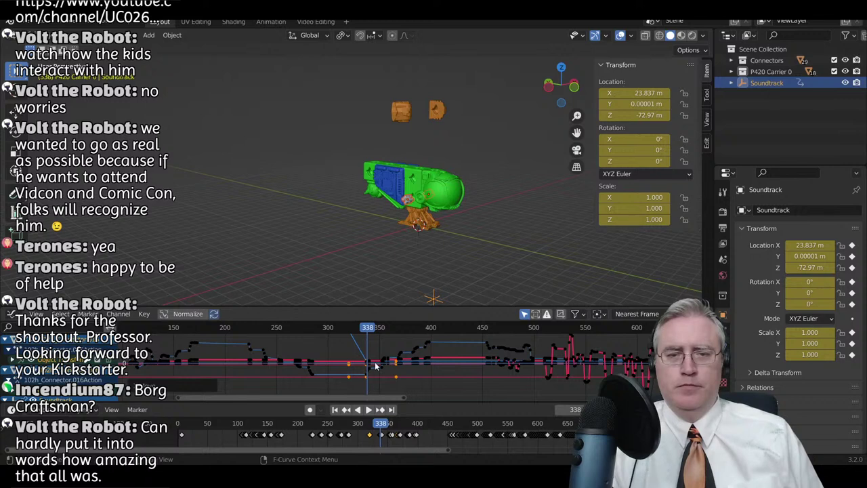
- Replay the animation up to frame 349 and shift the orange vent panels' keyframes about 11 frames later against the Soundtrack curves
left_click_drag(370, 330, 338, 330)
key("space")
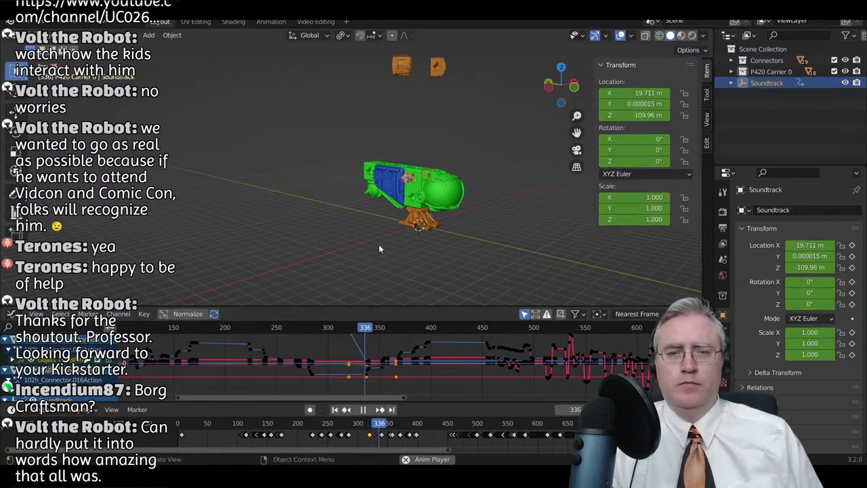
key("space")
left_click(439, 226)
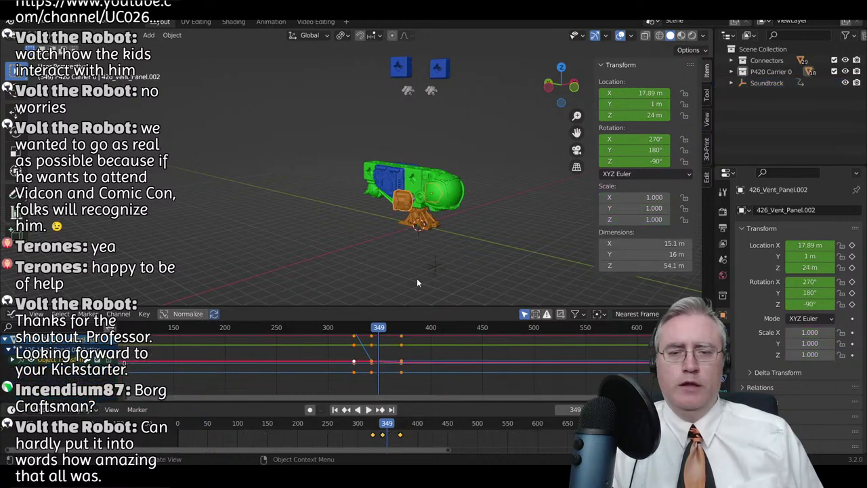
left_click(752, 83)
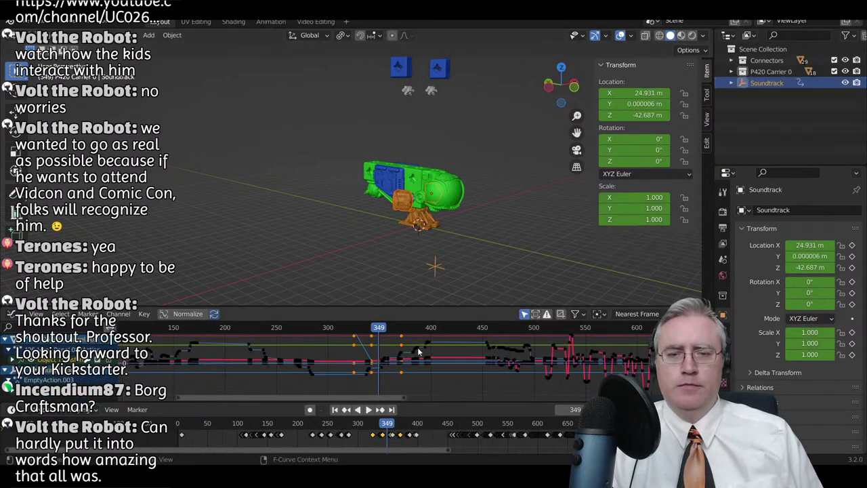
key("g")
left_click(389, 378)
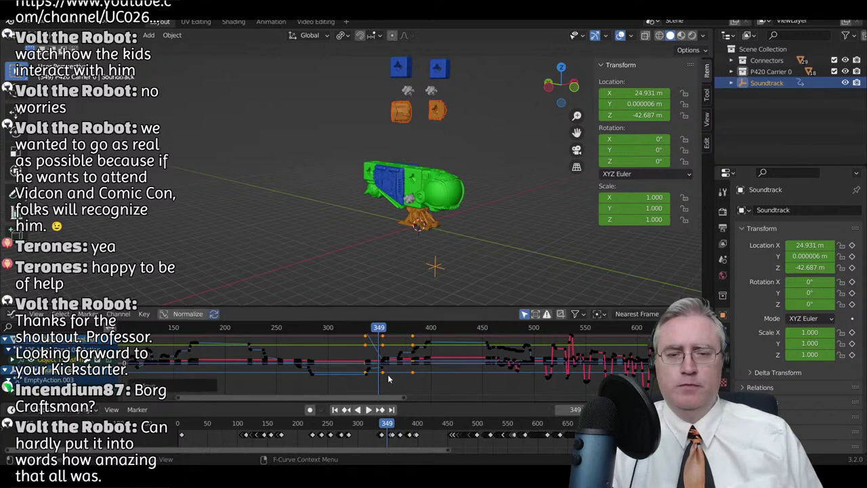
- Play the animation from frame 349 to 363 and check from the front how the vent panels, connectors and blue blocks arrive
mouse_move(427, 243)
middle_mouse_down()
mouse_move(476, 220)
mouse_move(421, 229)
middle_mouse_up()
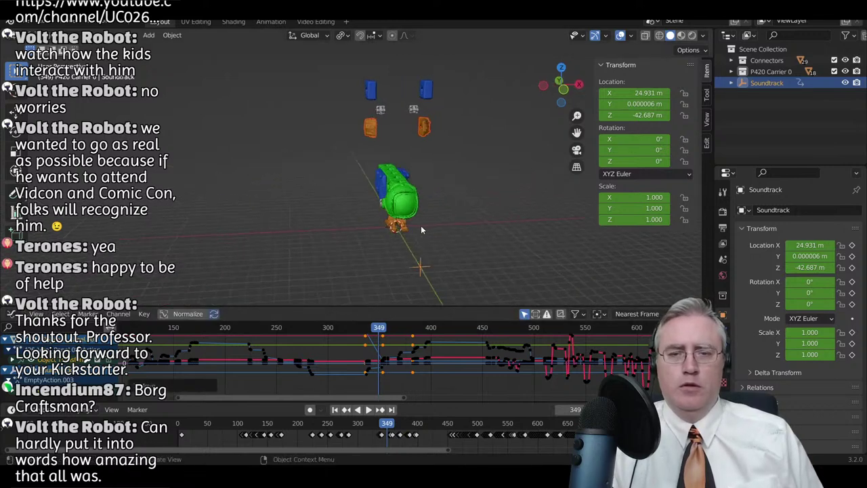
key("space")
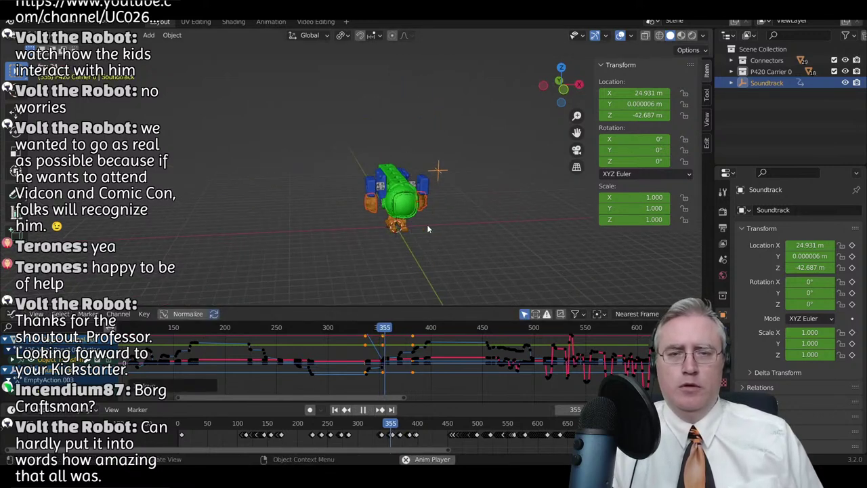
key("space")
scroll(395, 187, "up", 2)
scroll(436, 206, "up", 2)
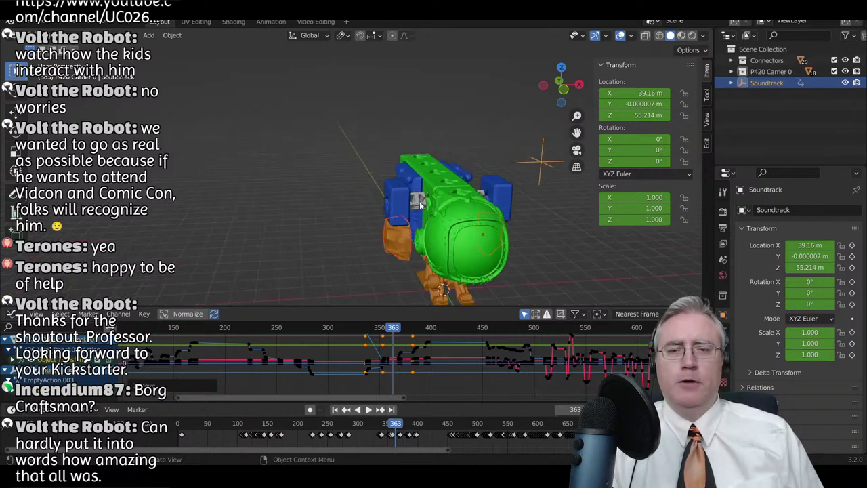
- Shift the keyframes of both upper connectors and both blue ShortBlok side blocks about 23 frames later
left_click(419, 202)
middle_click_drag(470, 203, 454, 215)
left_click(454, 214)
left_click(472, 215)
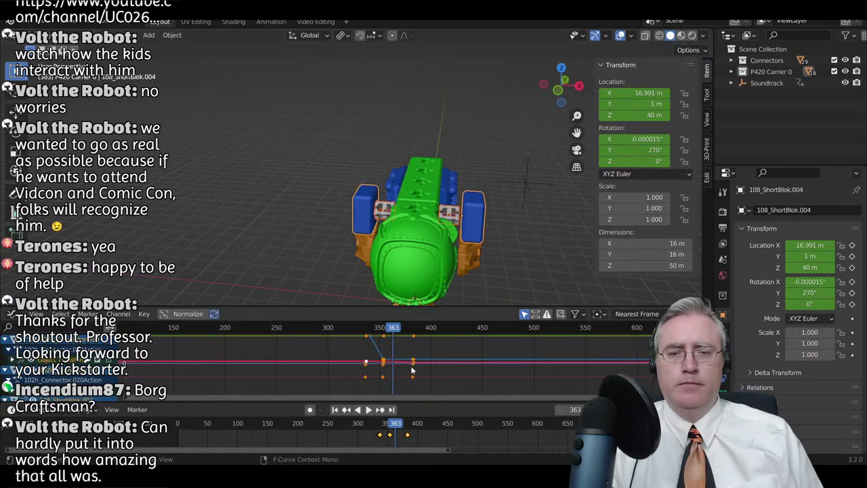
left_click_drag(390, 435, 404, 436)
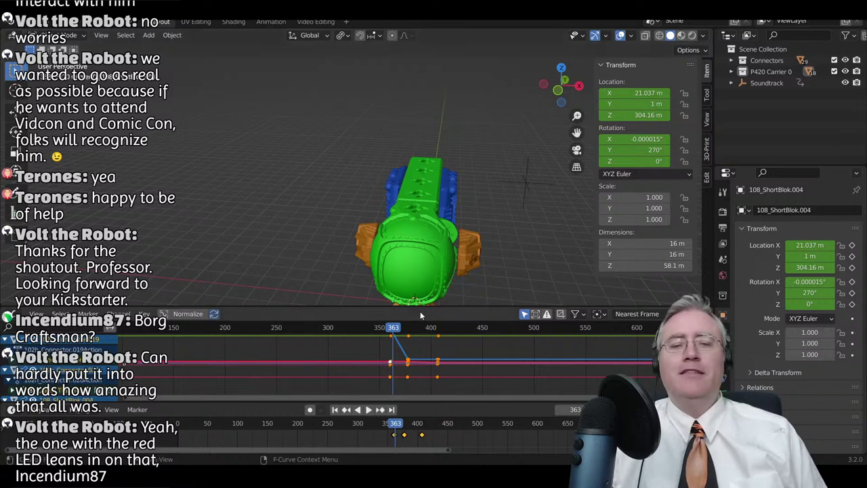
- Play the animation from frame 348 past 407, then replay up to frame 376 to check the upper connectors and blue blocks
mouse_move(393, 330)
left_mouse_down()
mouse_move(364, 330)
mouse_move(378, 330)
left_mouse_up()
middle_click_drag(427, 232, 363, 215)
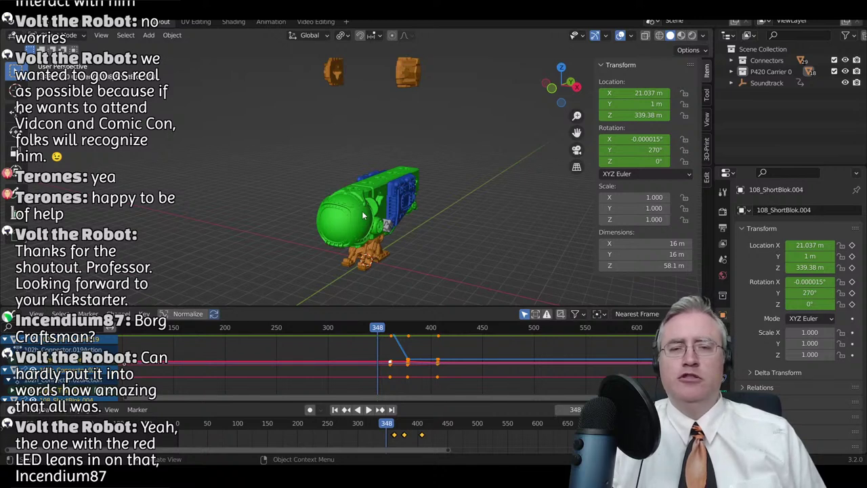
key("space")
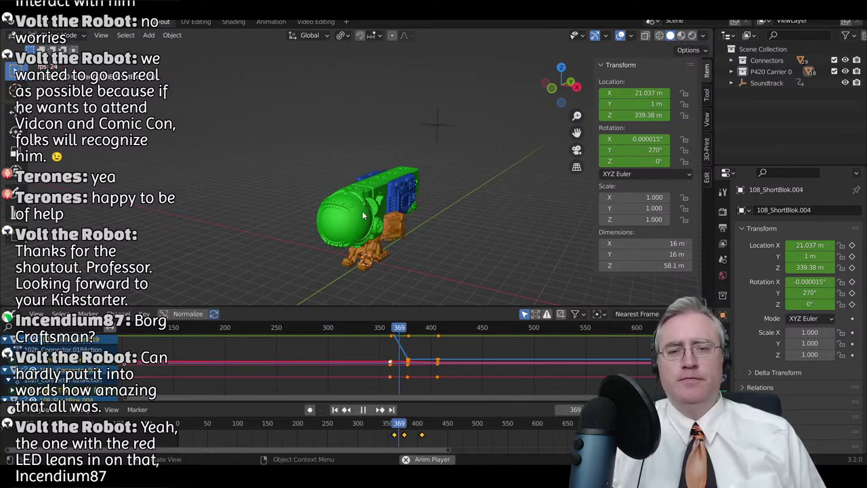
key("space")
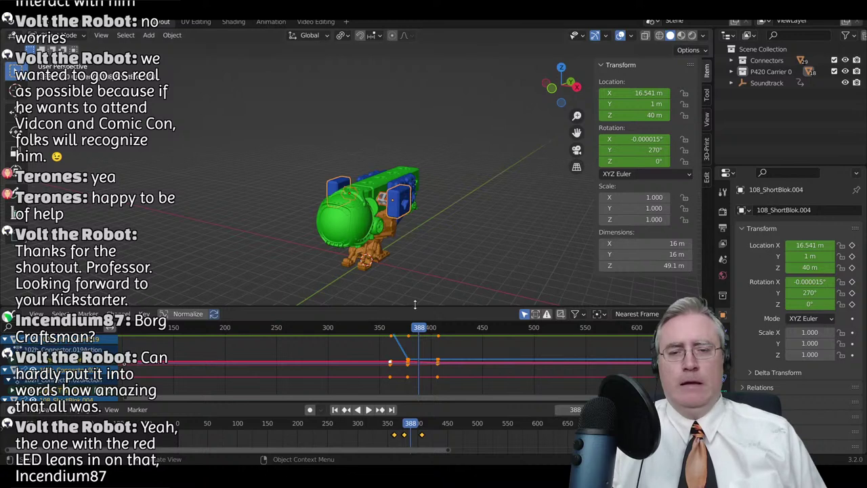
key("space")
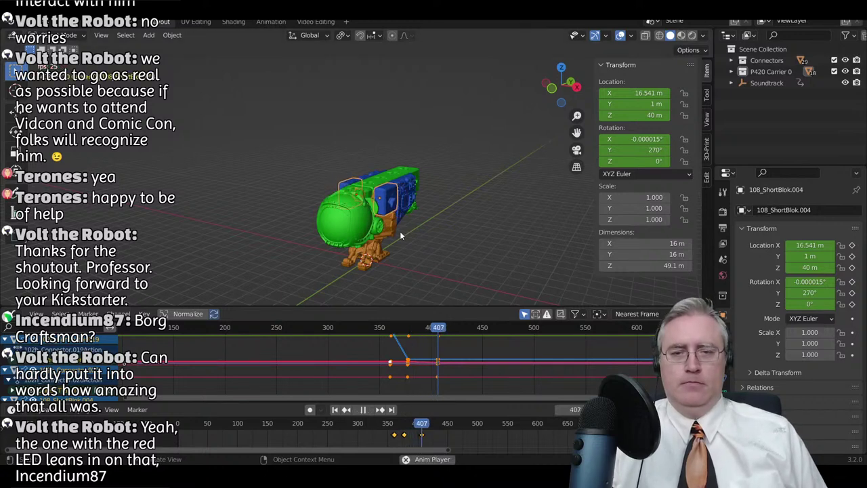
left_click_drag(465, 327, 303, 339)
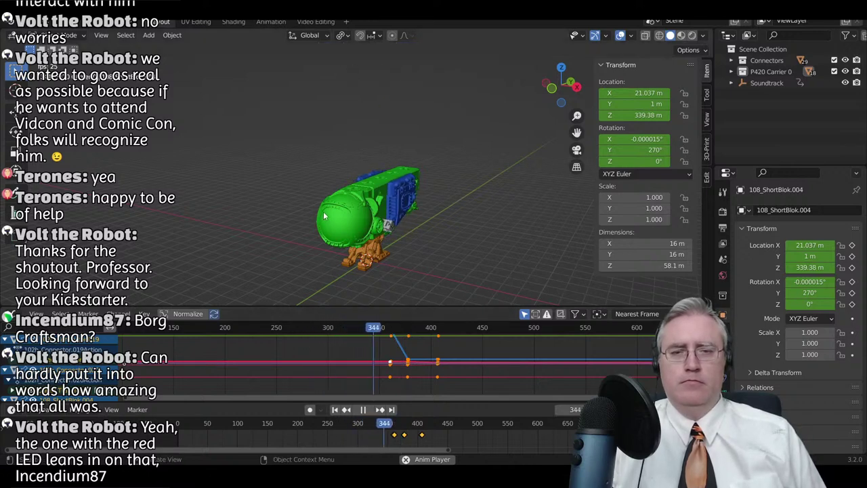
key("space")
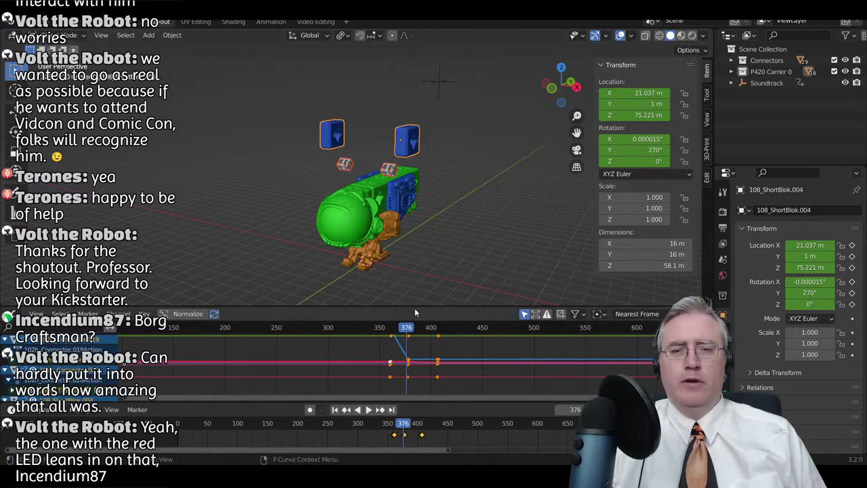
- Shift the keyframes of both upper connectors about 7 frames earlier against the Soundtrack curves and scrub to frame 379
left_click(389, 170)
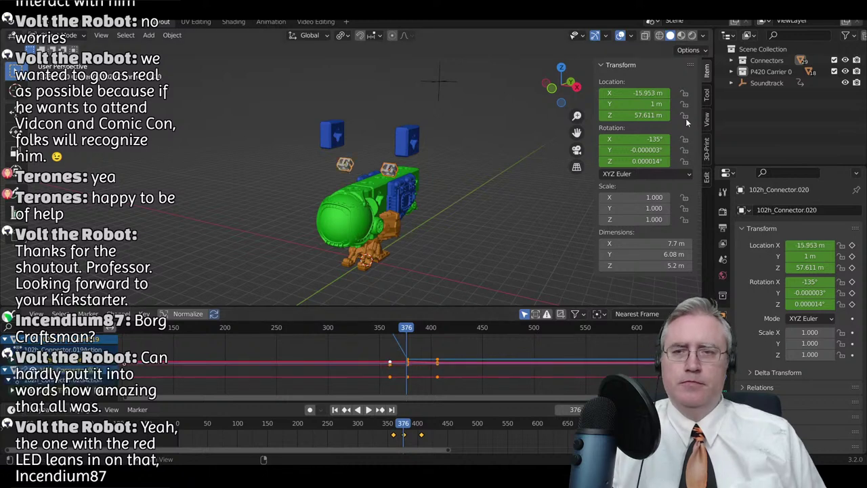
left_click(766, 82)
key("g")
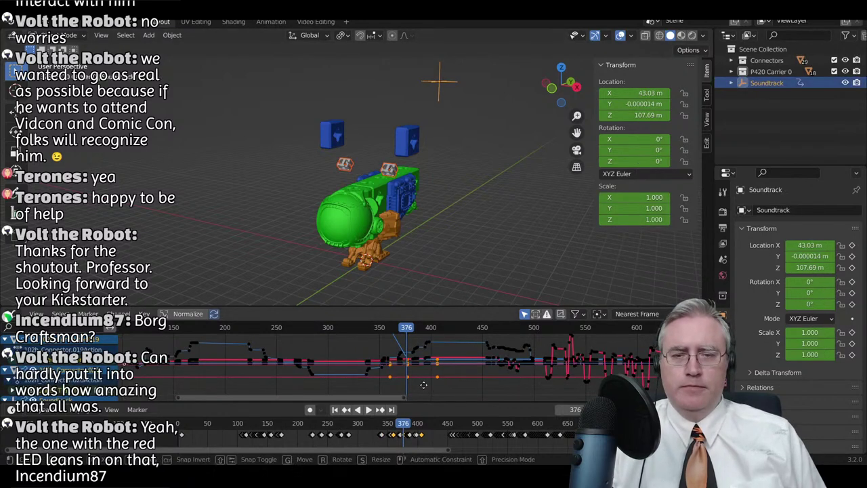
left_click(417, 388)
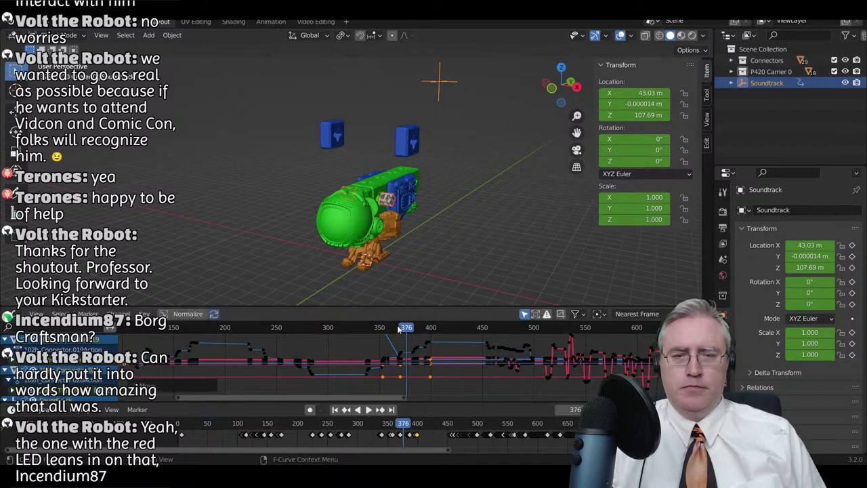
mouse_move(400, 330)
left_mouse_down()
mouse_move(354, 335)
mouse_move(410, 337)
left_mouse_up()
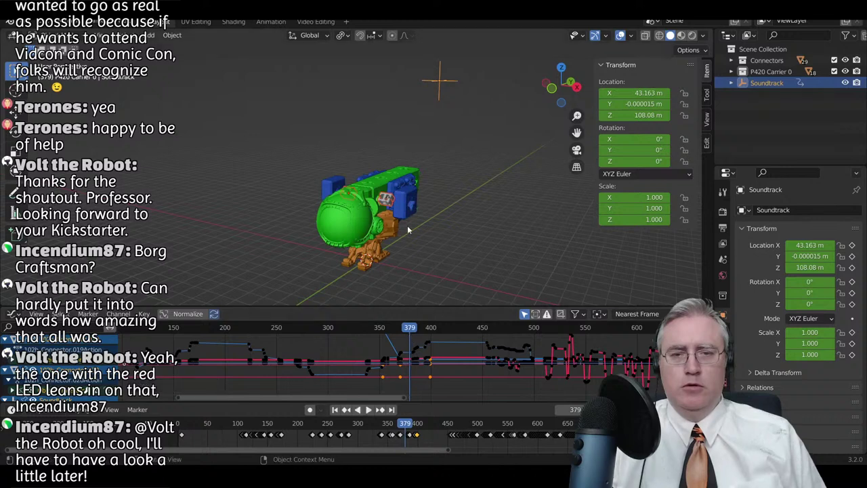
- Shift the keyframes of both blue ShortBlok side blocks about 8 frames later, using frame 383 of the Soundtrack curves as reference
left_click(332, 184)
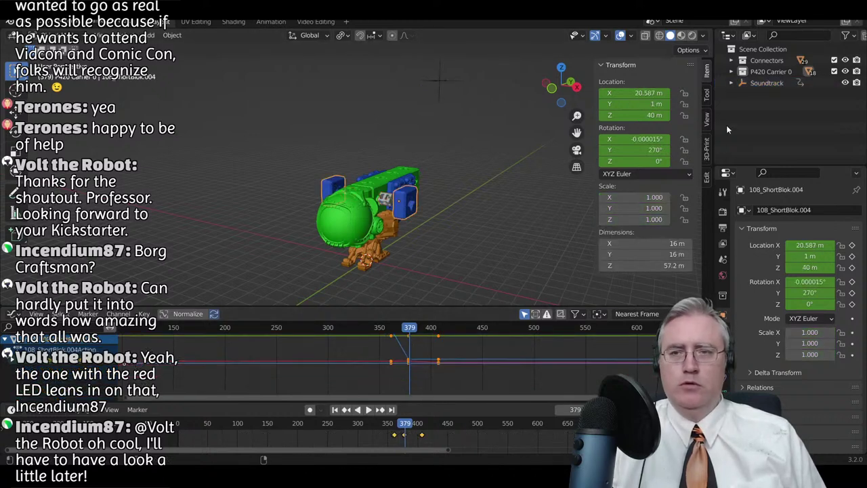
left_click(766, 83)
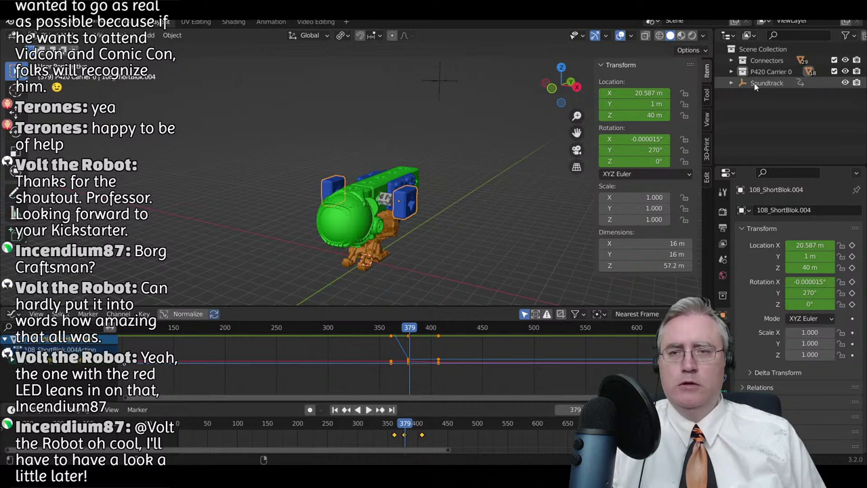
left_click(409, 328)
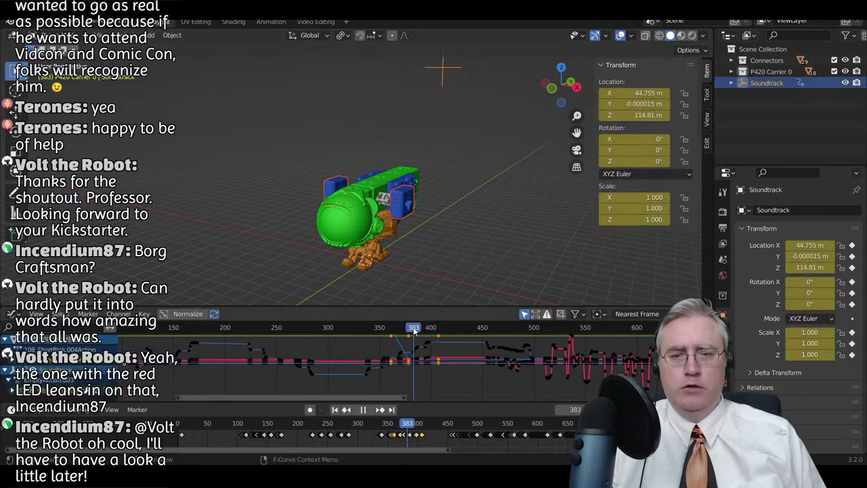
key("space")
key("g")
key("x")
left_click(395, 277)
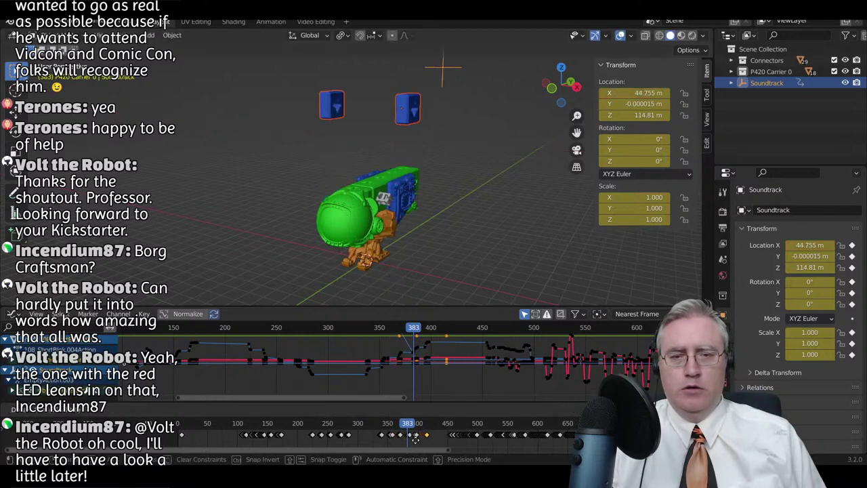
- Scrub to frame 406 and select 102h_Connector.013 above the ship for retiming
left_click_drag(419, 328, 437, 334)
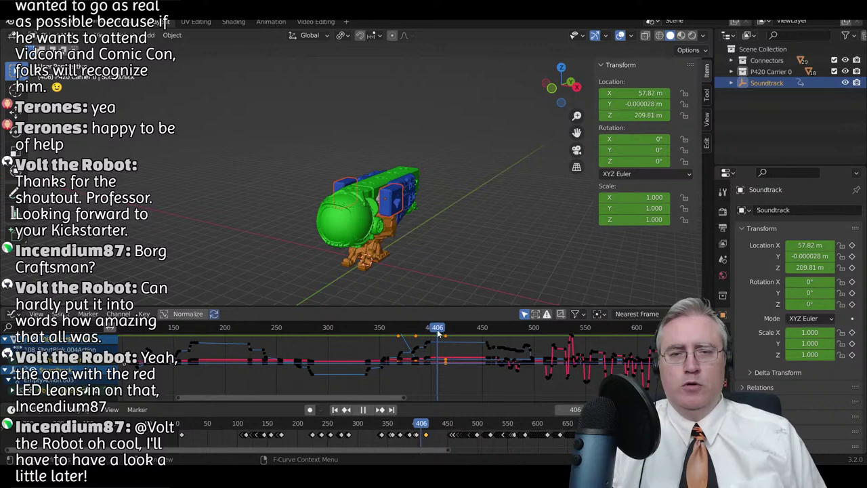
scroll(406, 194, "down", 4)
left_click(385, 78)
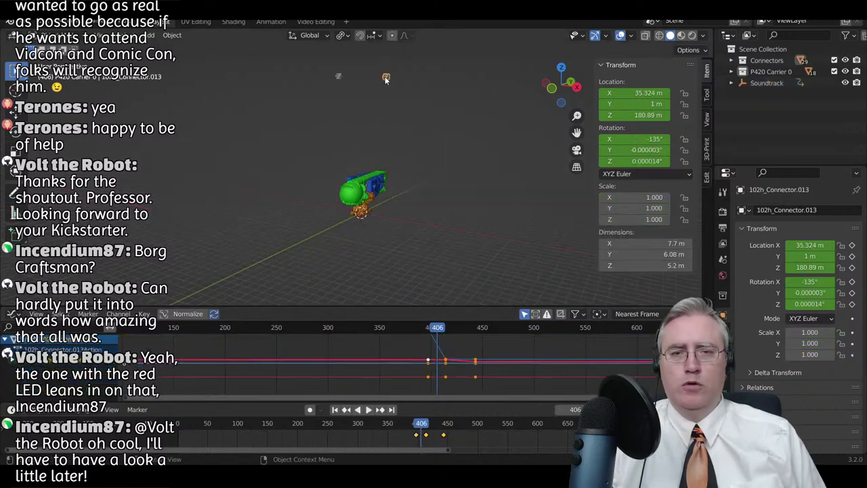
- Select the two small connectors above the carrier and shift their animation keyframes slightly earlier in the Graph Editor
left_click(340, 78)
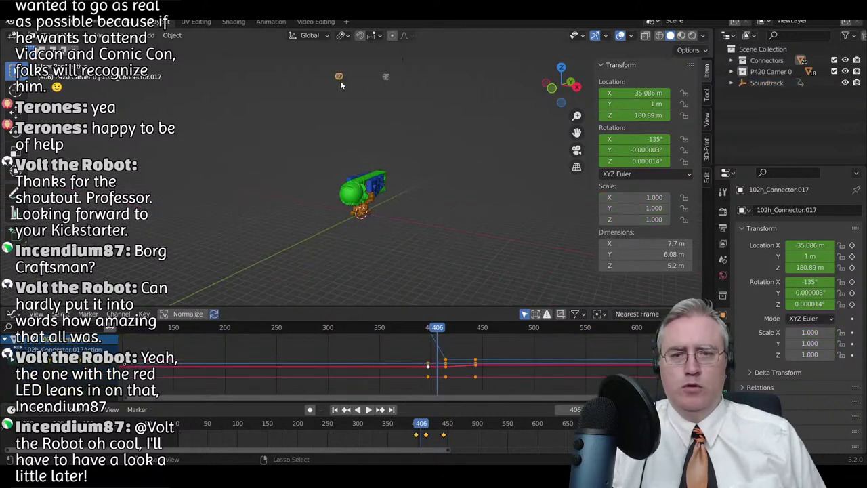
left_click(386, 79, "shift")
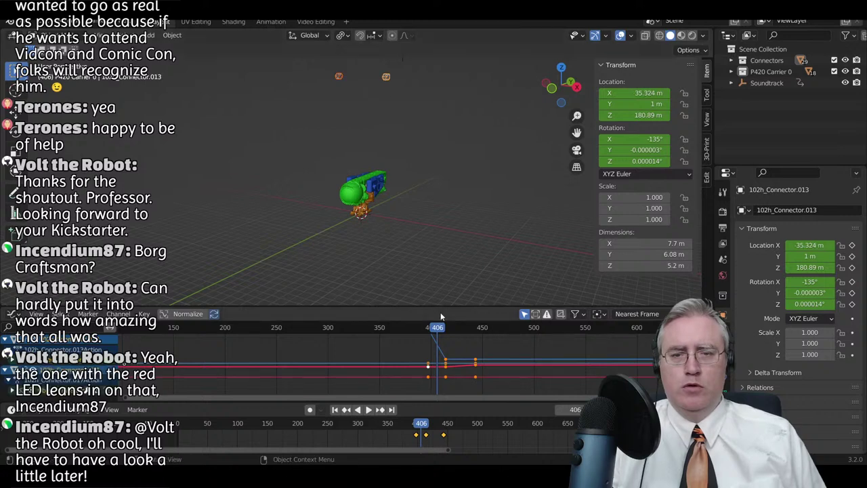
key("g")
left_click(448, 385)
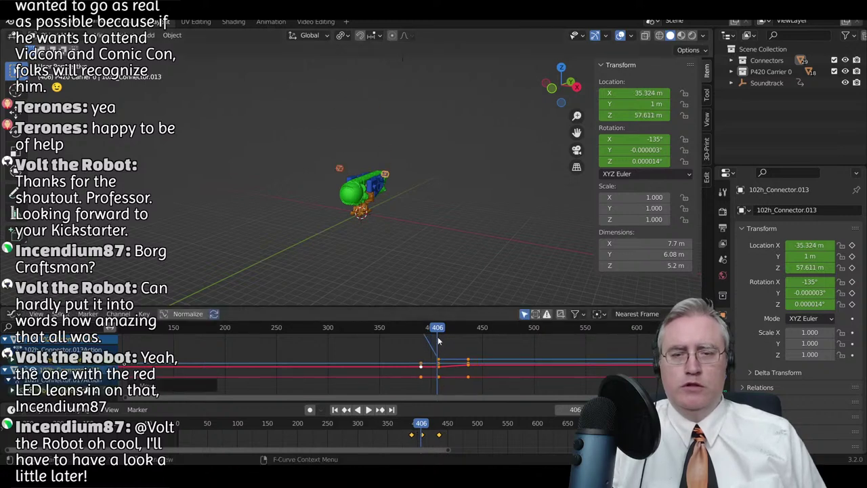
- Play back the carrier assembly from around frame 403 and again from frame 375 to check the connectors' timing
key("space")
scroll(399, 204, "up", 6)
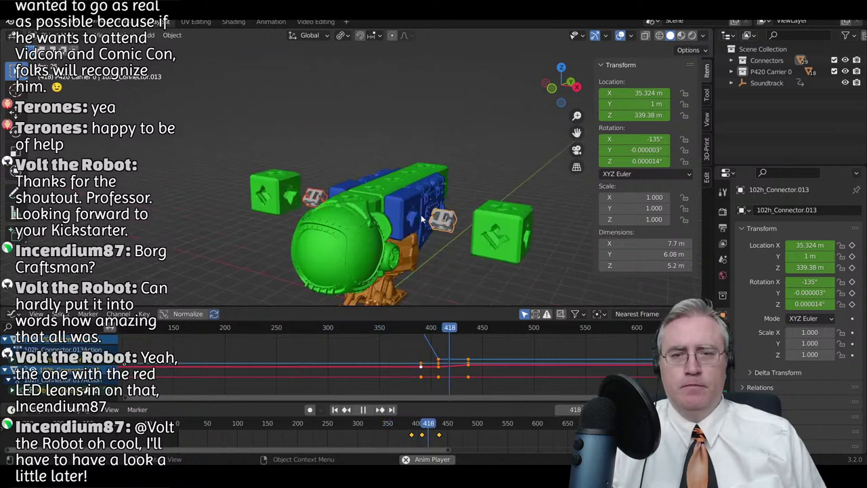
key("space")
left_click_drag(453, 329, 435, 334)
key("space")
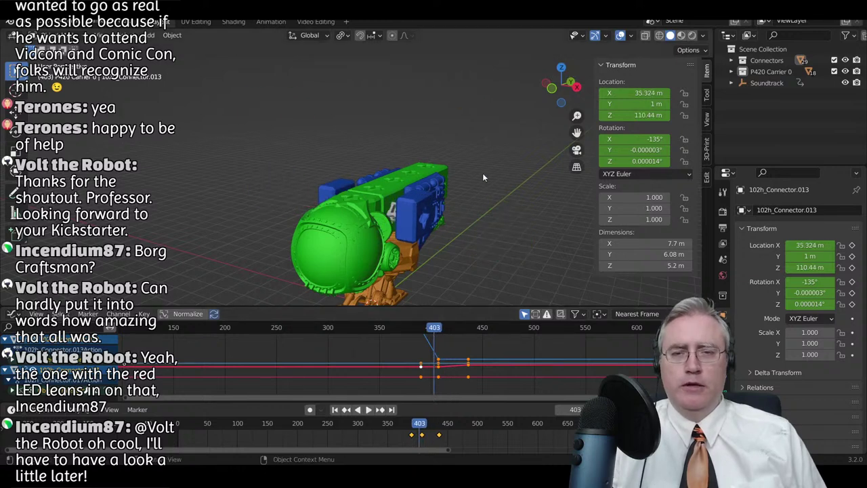
key("space")
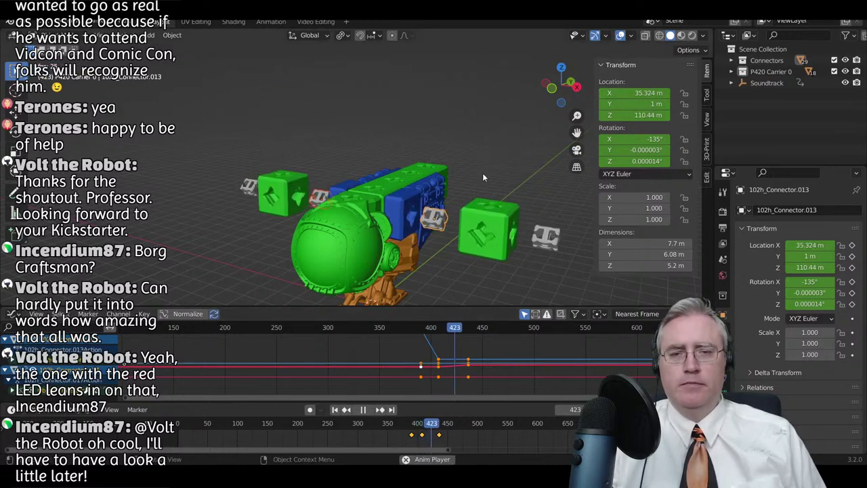
key("space")
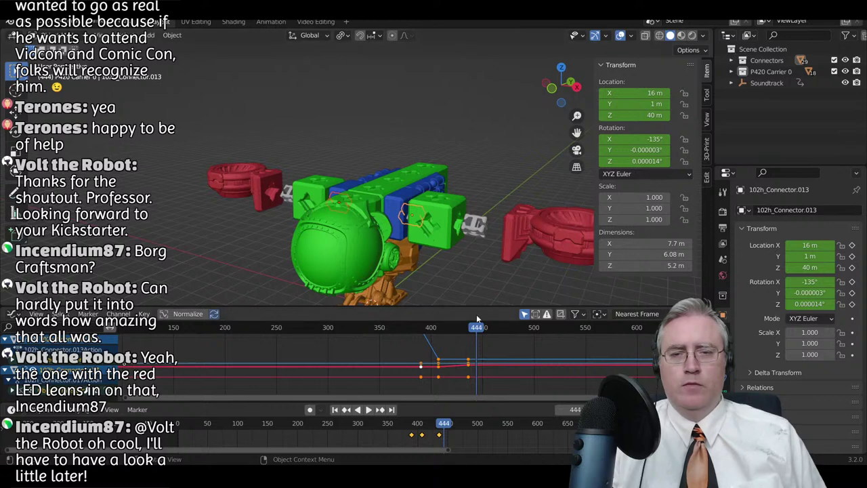
left_click_drag(476, 328, 407, 333)
scroll(458, 177, "down", 4)
middle_click_drag(458, 177, 429, 176)
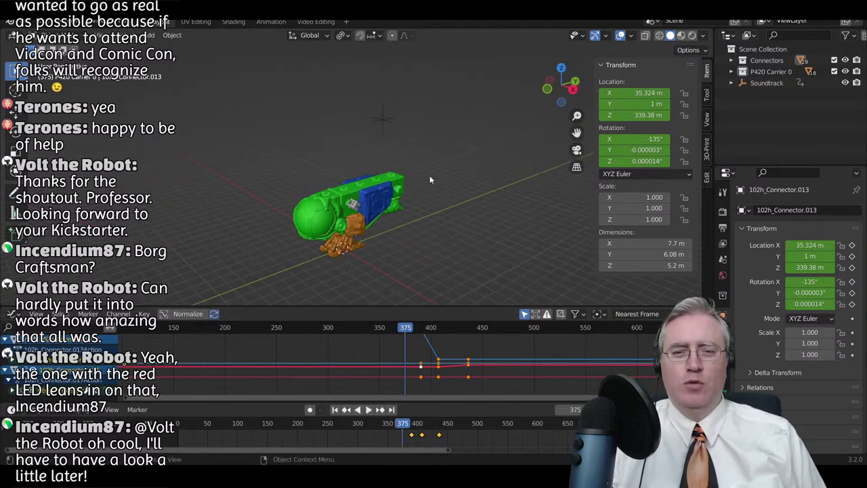
key("space")
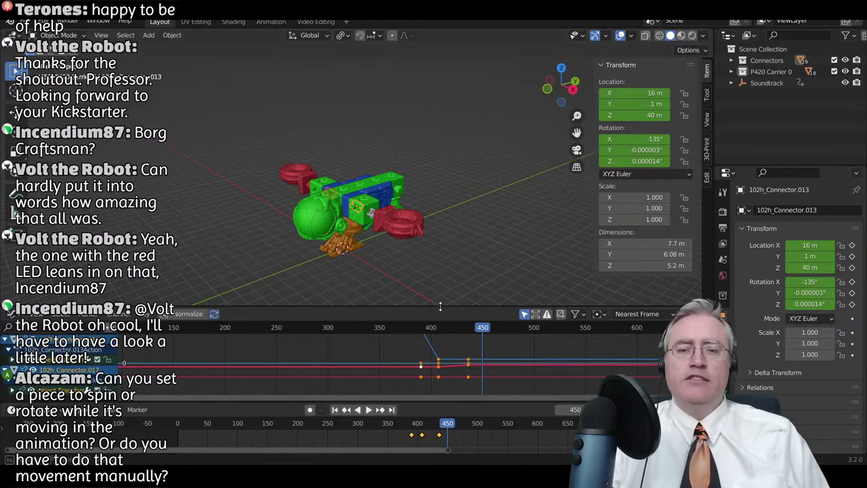
- Enlarge the Graph Editor area, deselect the connectors and add a mesh cylinder to the scene
left_click_drag(439, 307, 352, 235)
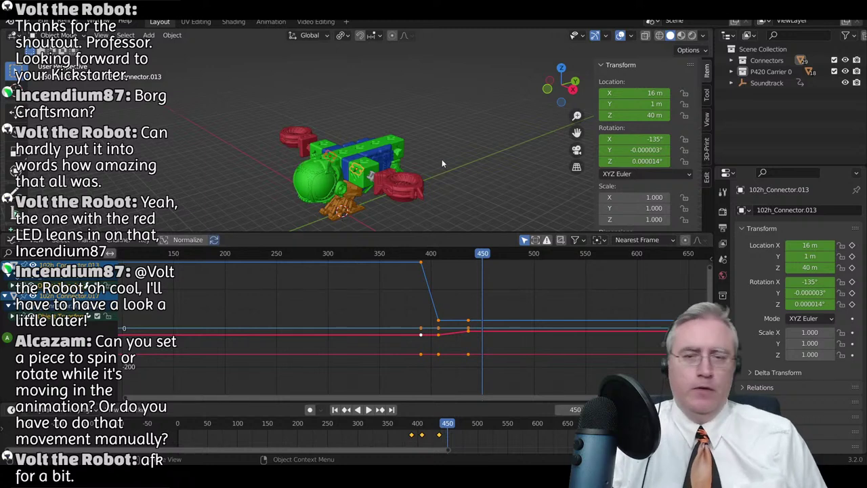
left_click(470, 170)
key("shift+a")
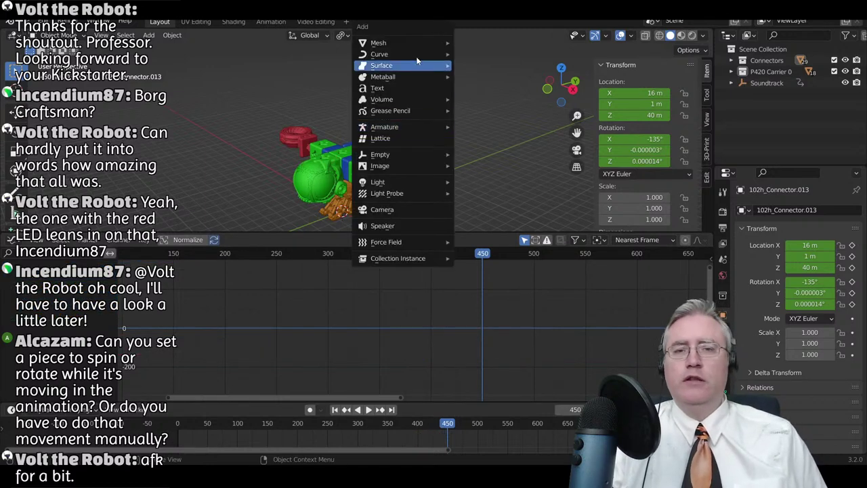
mouse_move(417, 44)
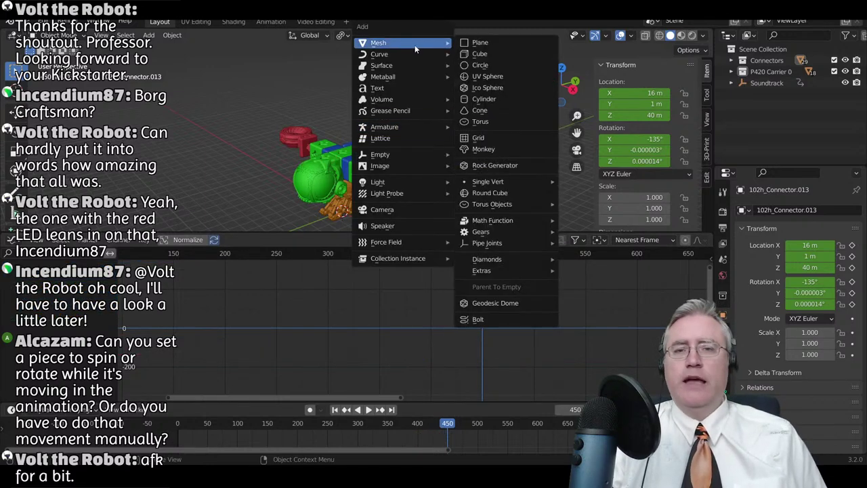
left_click(491, 100)
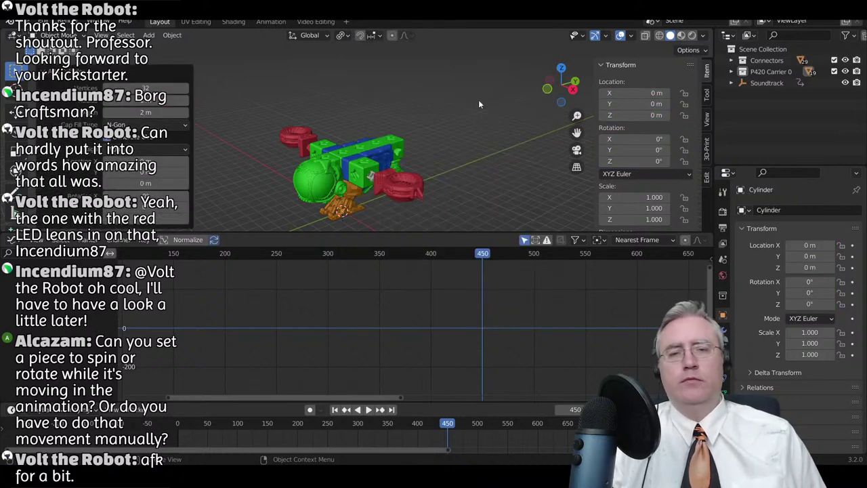
- At frame 1, move the cylinder clear of the carrier to about X -147 m, Y -68 m and scale it by 10
middle_click_drag(364, 181, 468, 152)
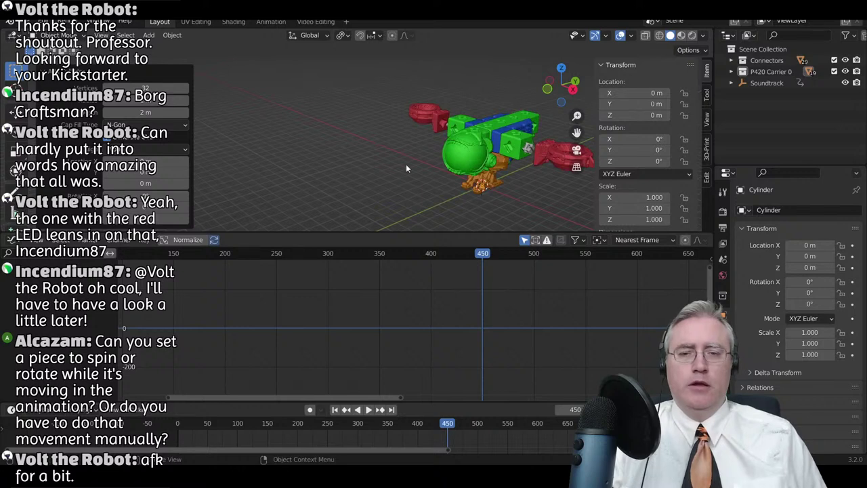
middle_click_drag(406, 164, 446, 199)
left_click(335, 409)
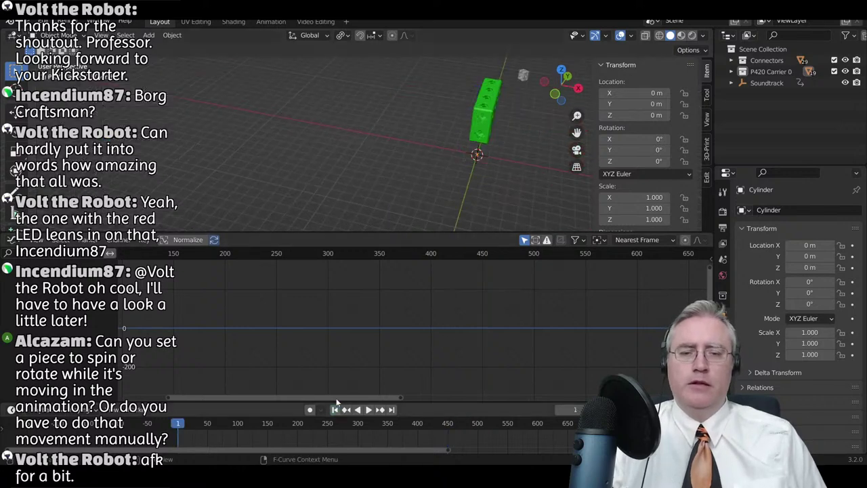
key("g")
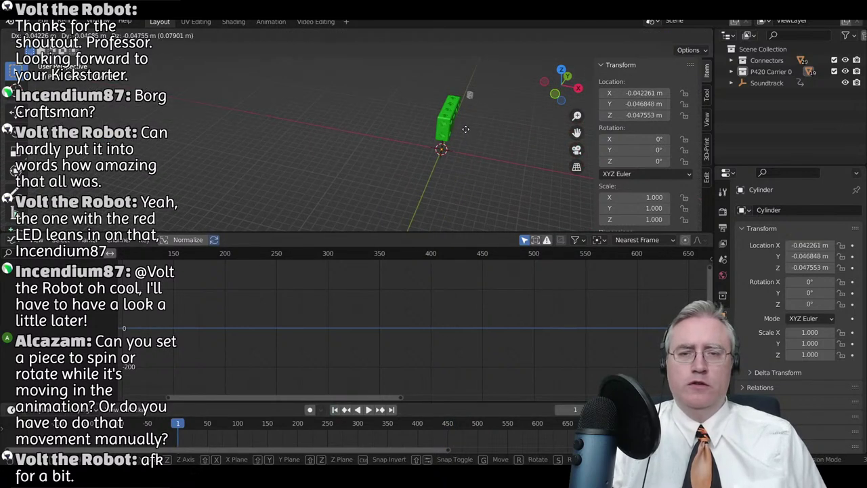
type("10")
key("Return")
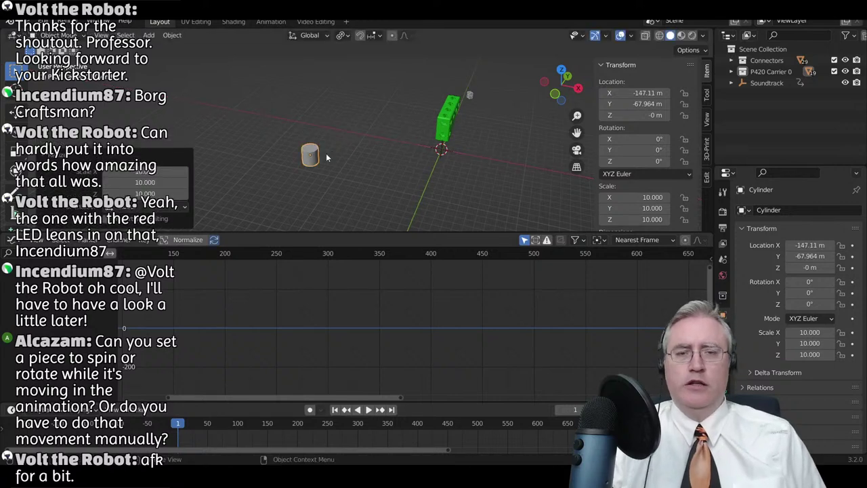
- Look at the cylinder in the right orthographic view and insert a Rotation keyframe for it at frame 1
middle_click_drag(326, 153, 424, 147, "shift")
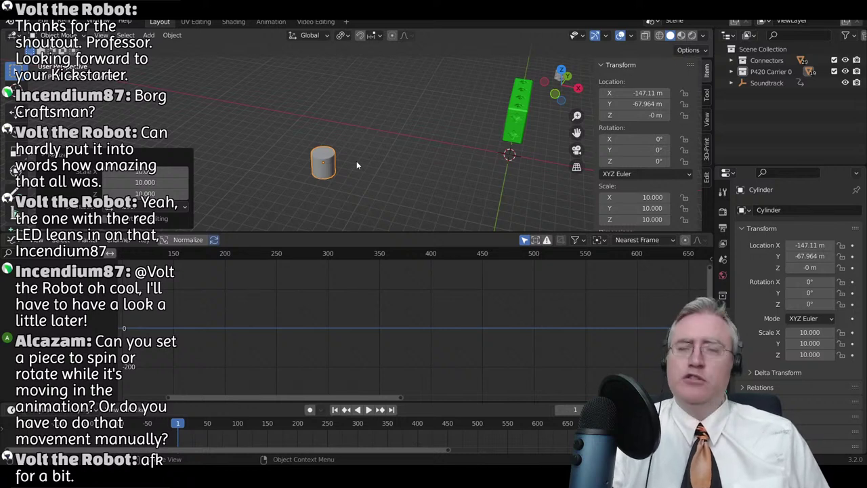
key("KP_3")
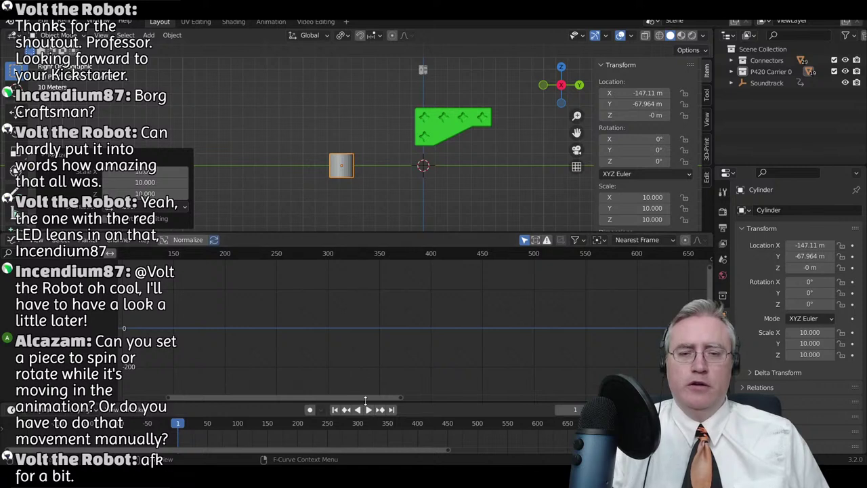
left_click_drag(364, 399, 307, 398)
key("i")
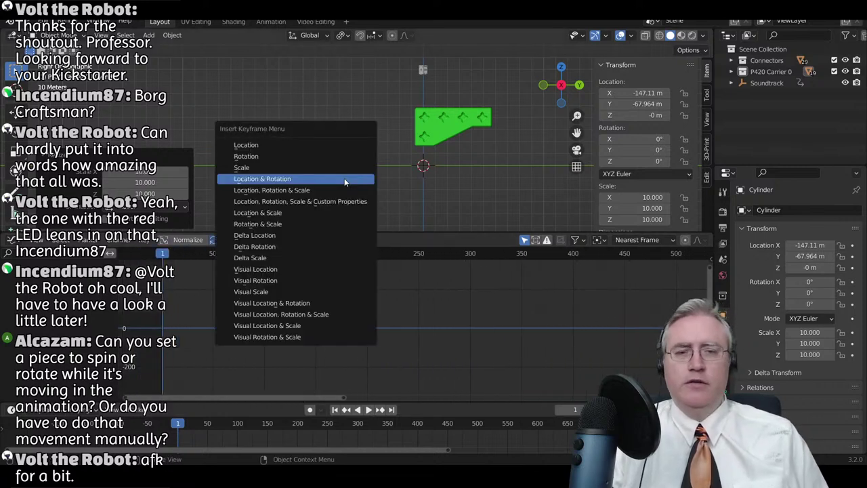
left_click(312, 160)
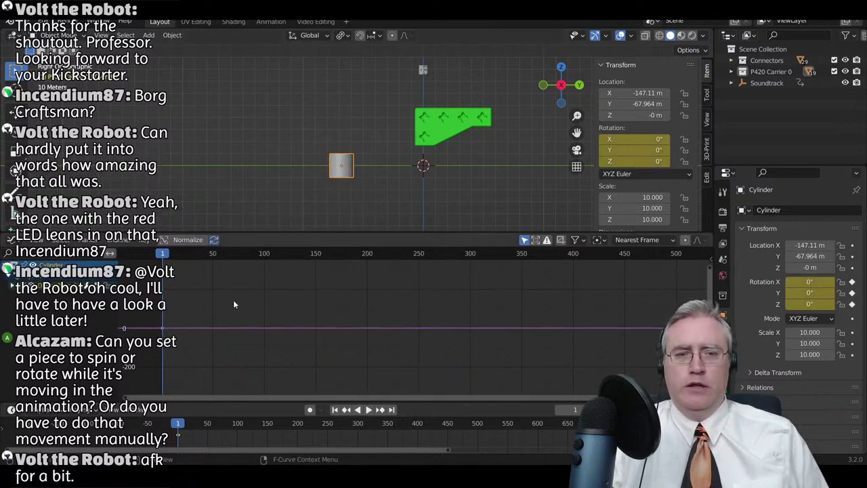
- Rotate the cylinder to -180° about X at frame 49, insert a Rotation keyframe and play back the spin
key("space")
left_click_drag(206, 255, 220, 254)
type("r")
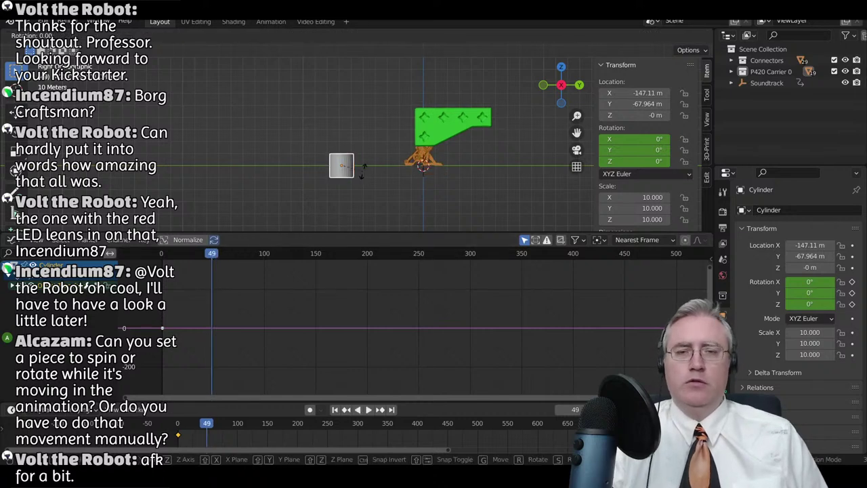
type("x180")
key("Return")
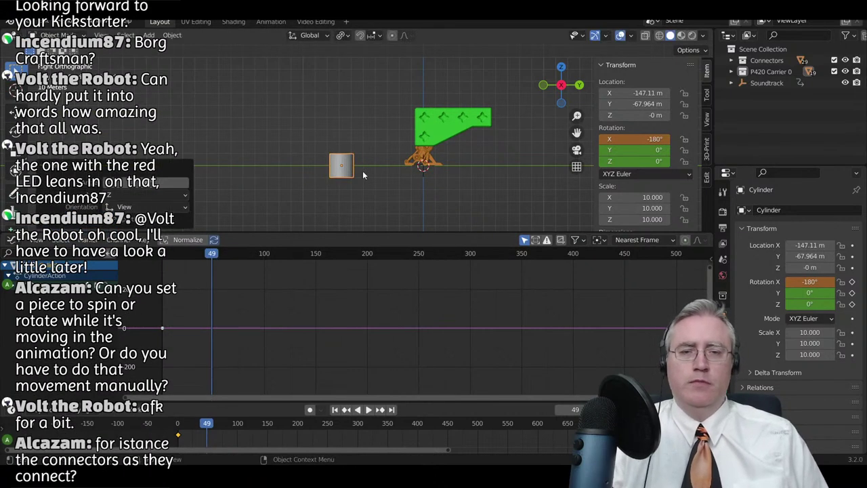
key("i")
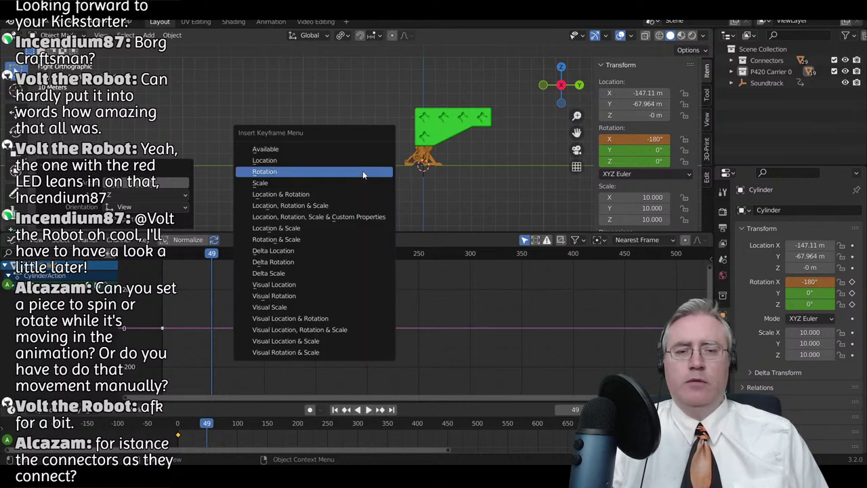
left_click(362, 171)
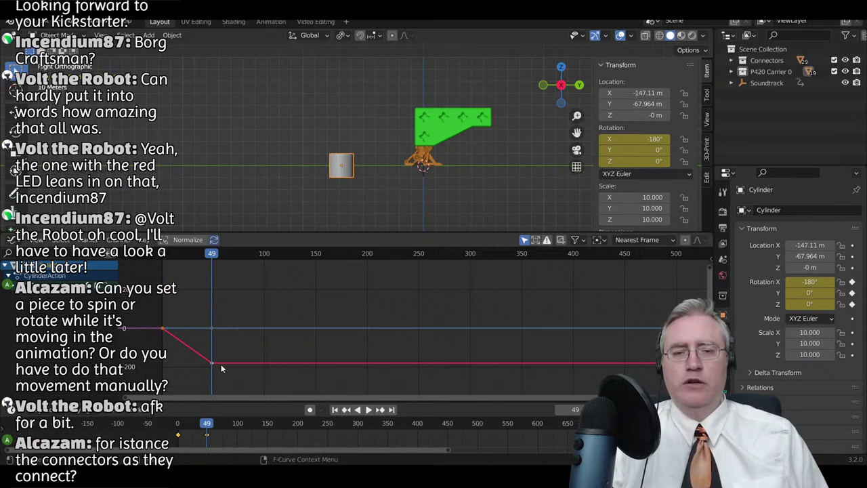
left_click_drag(208, 257, 161, 255)
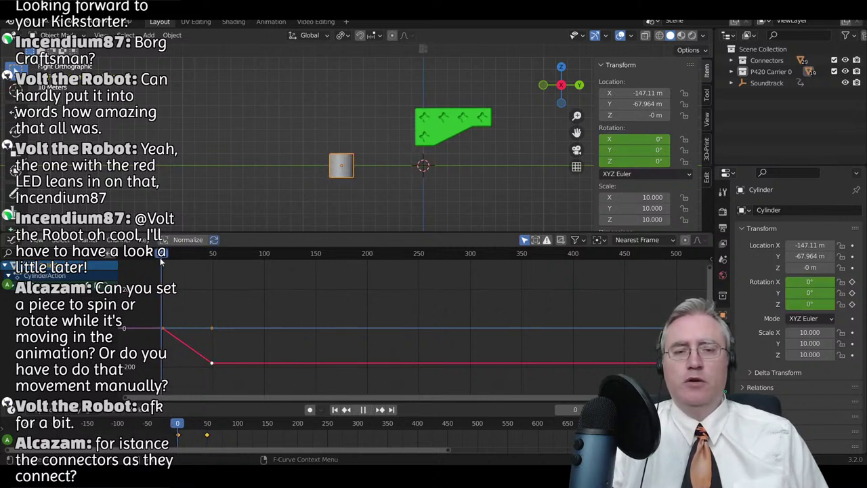
key("space")
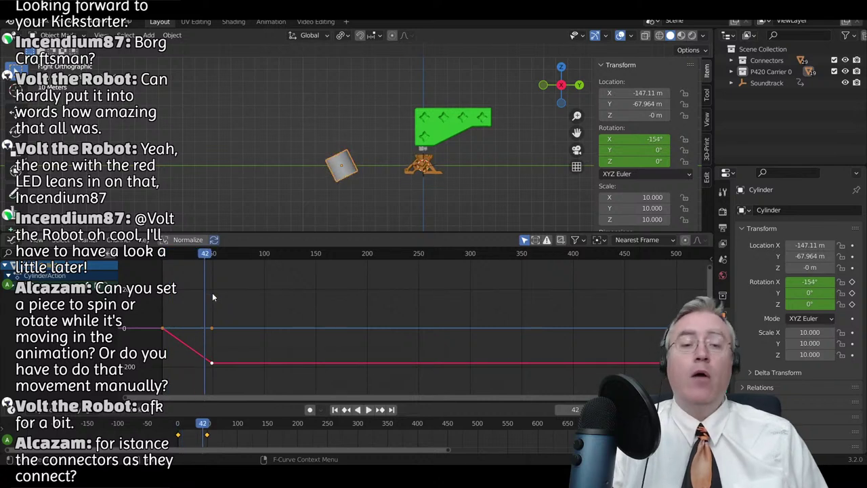
- Add a Cycles modifier to the cylinder's X Euler Rotation curve and scrub through the repeated motion
left_click(12, 286)
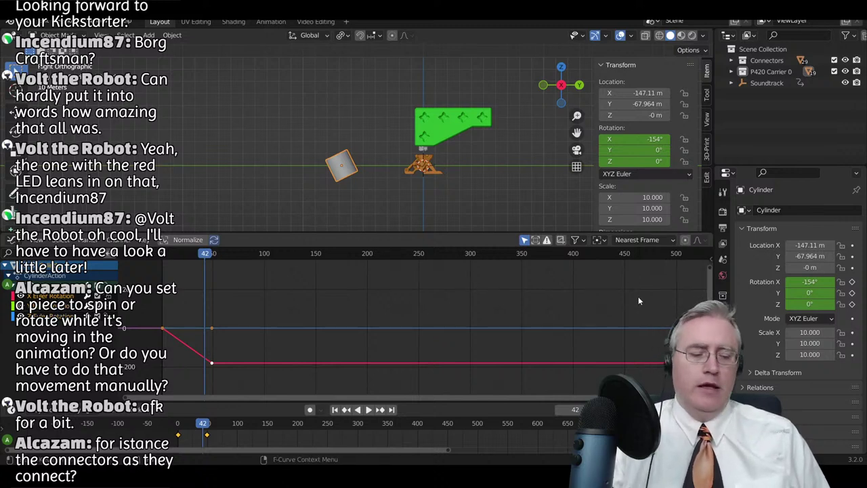
key("n")
left_click(706, 290)
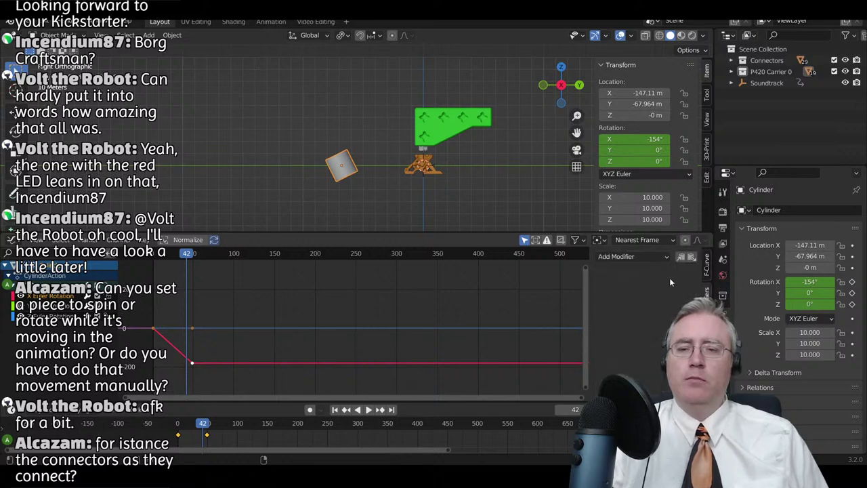
left_click(636, 257)
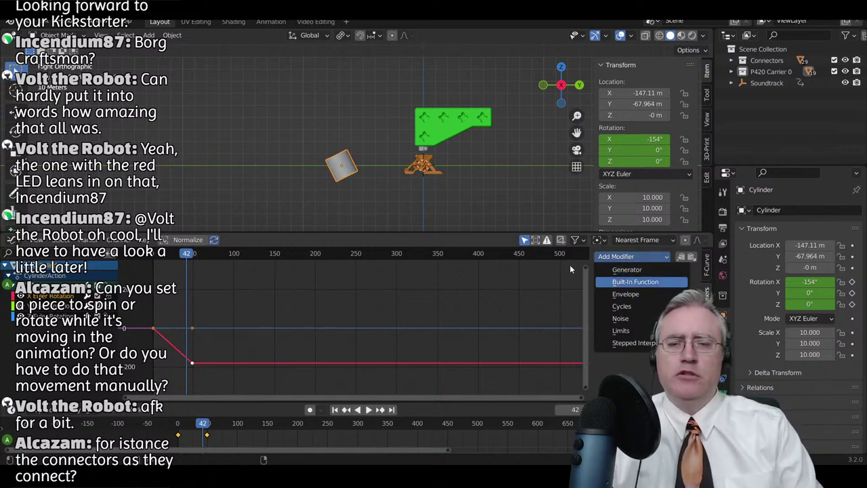
left_click(631, 305)
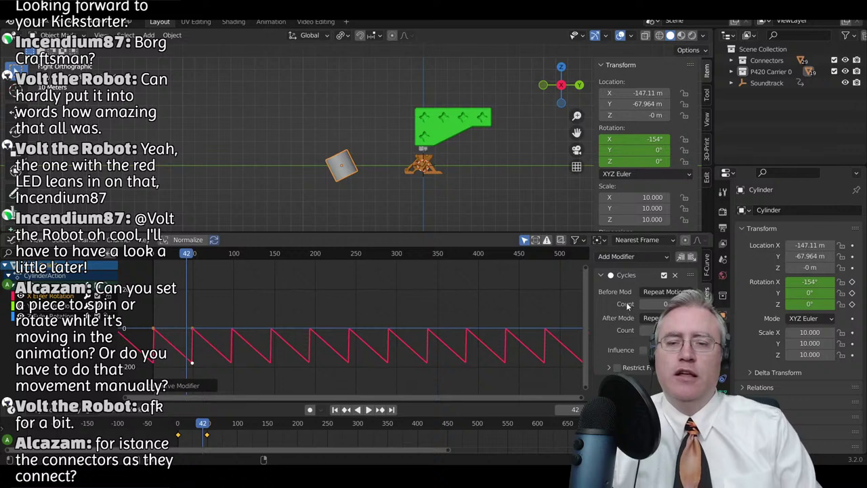
left_click_drag(188, 256, 171, 297)
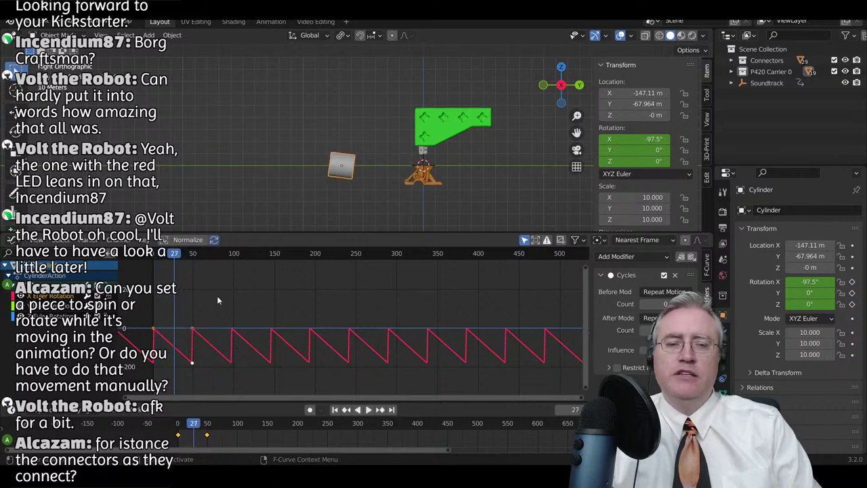
- Set the Cycles modifier's After Mode to Repeat with Offset and preview the continuing rotation up to frame 58
left_click(668, 292)
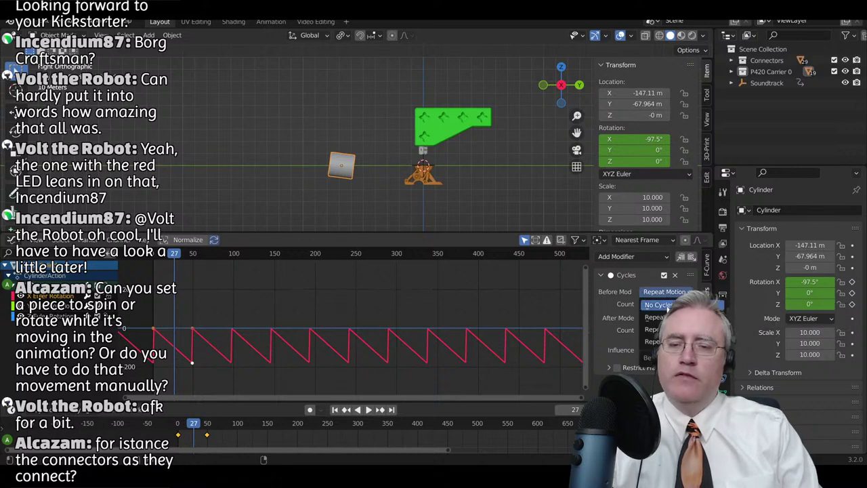
left_click(621, 296)
left_click(663, 317)
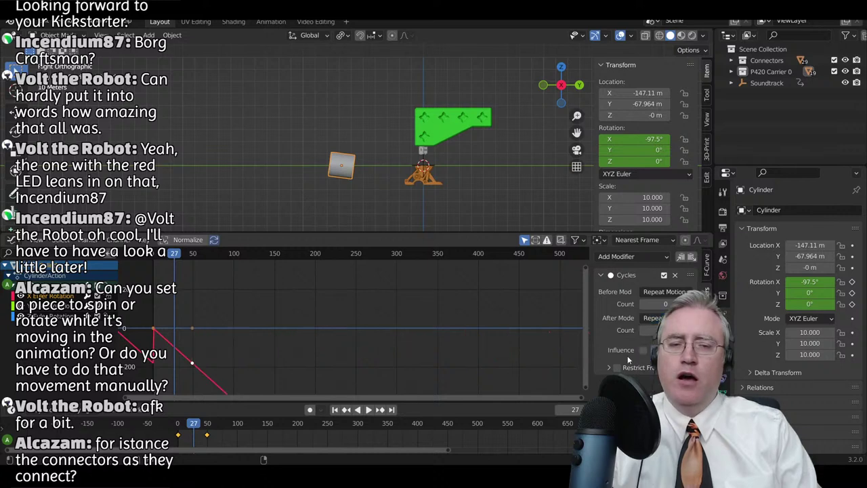
left_click(668, 355)
key("space")
mouse_move(189, 260)
left_mouse_down()
mouse_move(236, 263)
mouse_move(183, 267)
mouse_move(200, 263)
left_mouse_up()
scroll(254, 174, "down", 1)
middle_click_drag(254, 176, 294, 170)
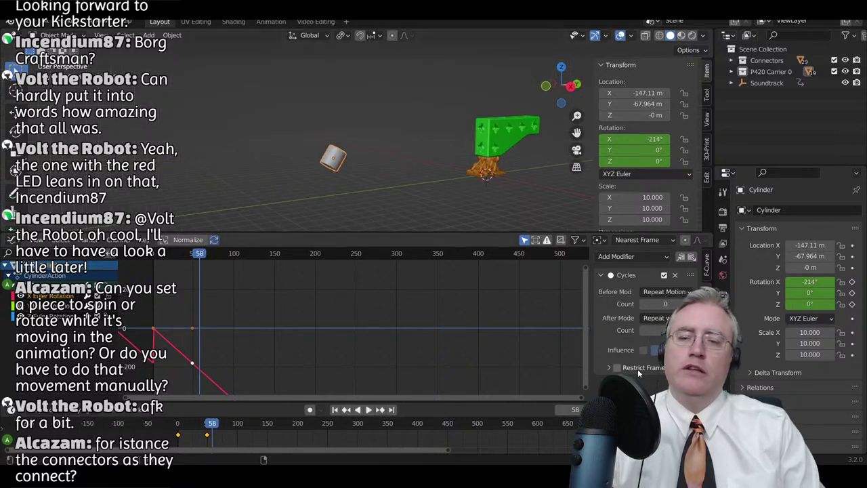
- Set the Cycles modifier's Before Mode to No Cycles and preview the cylinder's spin from near the start of the animation
left_click(668, 292)
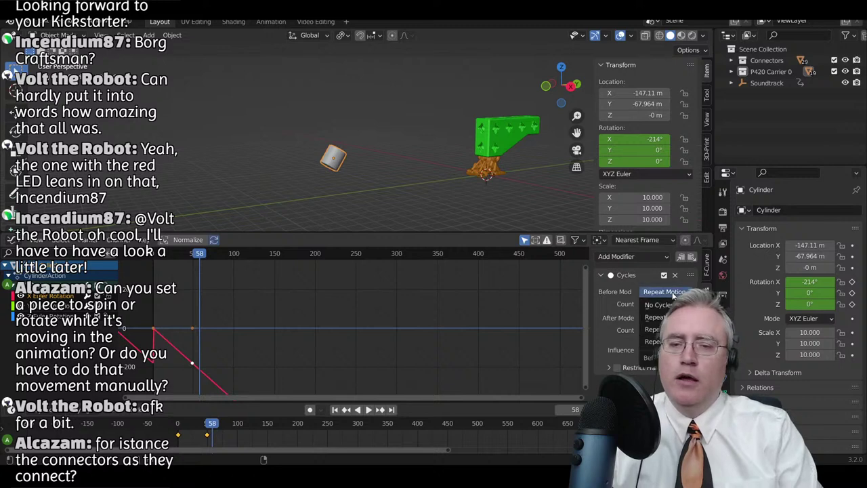
left_click(658, 305)
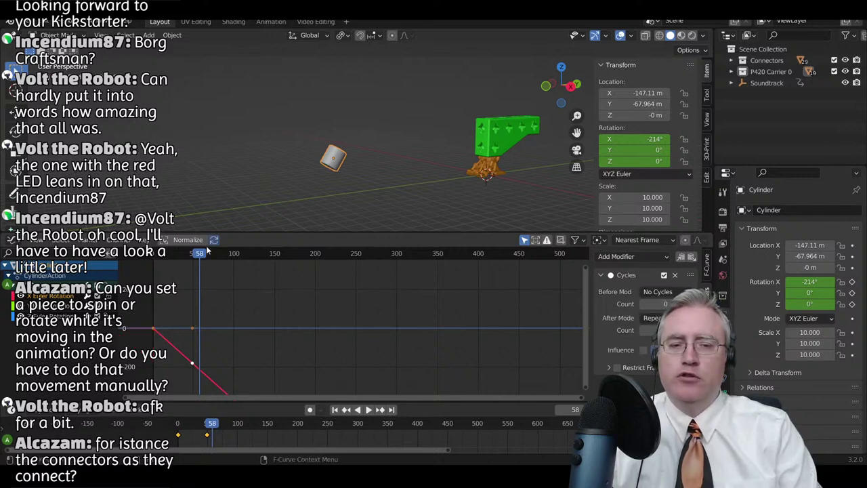
left_click_drag(207, 251, 157, 266)
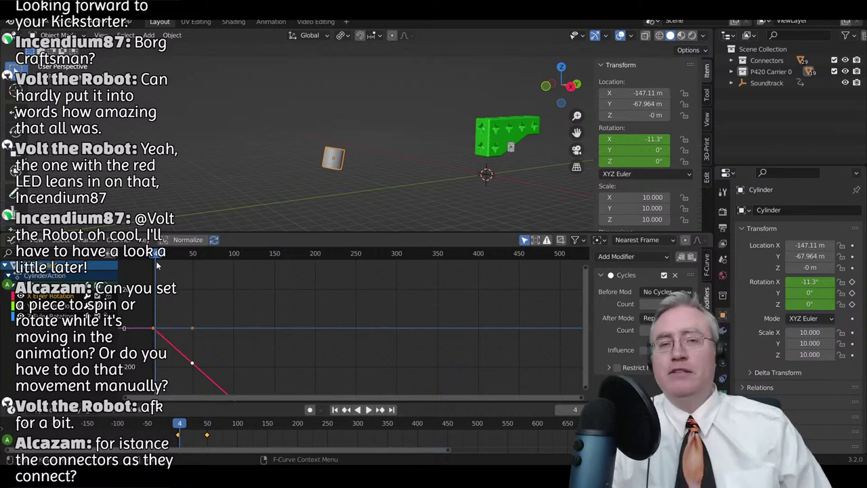
key("space")
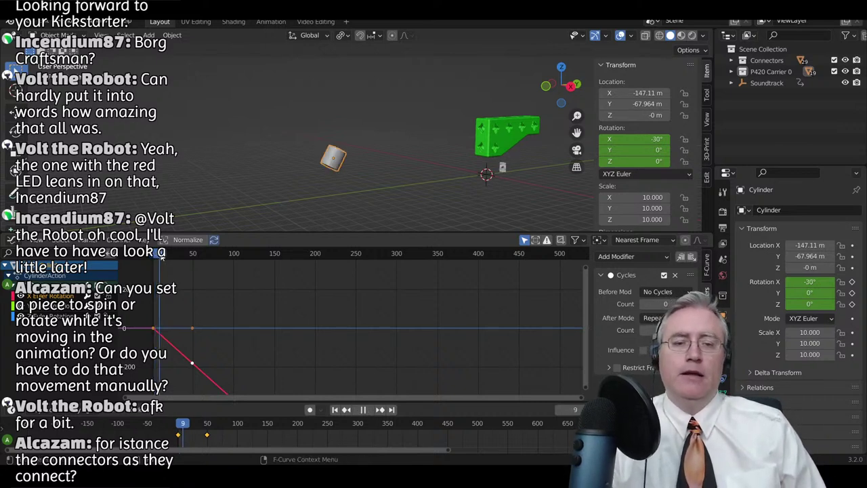
key("space")
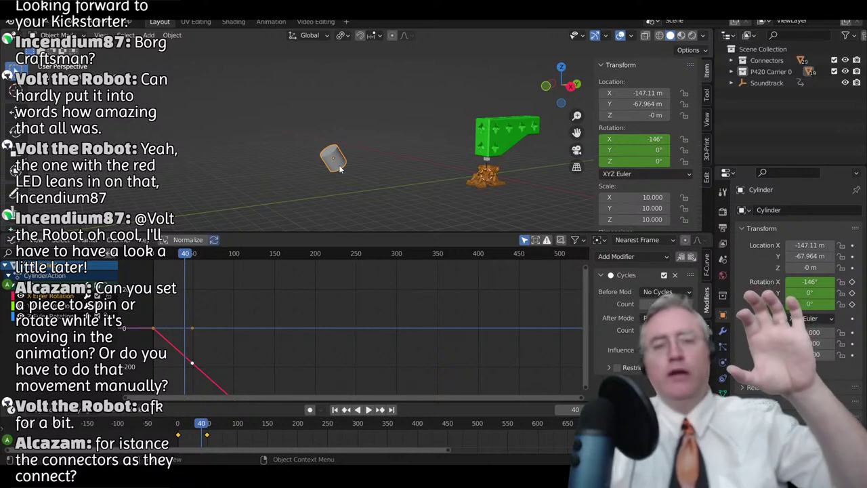
- Enable auto keying and record the spinning cylinder's freehand movement in the right orthographic view while the animation plays from frame 1
scroll(342, 165, "up", 2)
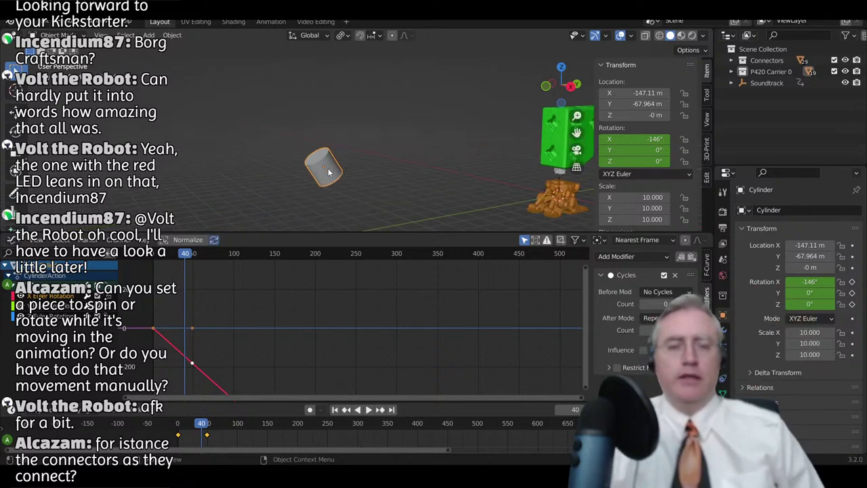
key("KP_3")
scroll(323, 195, "down", 1)
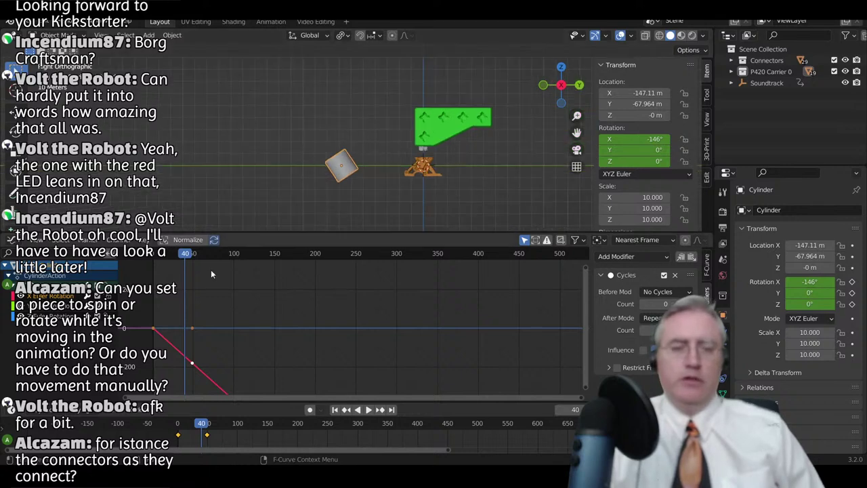
left_click_drag(190, 258, 153, 260)
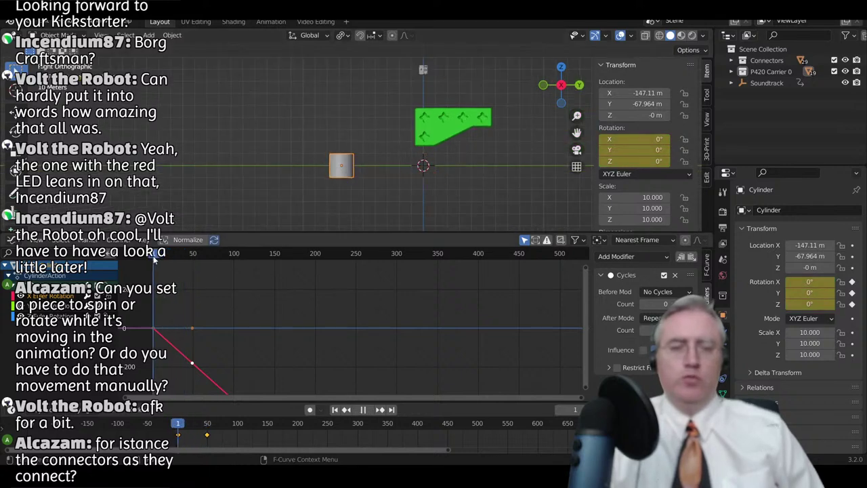
left_click(311, 410)
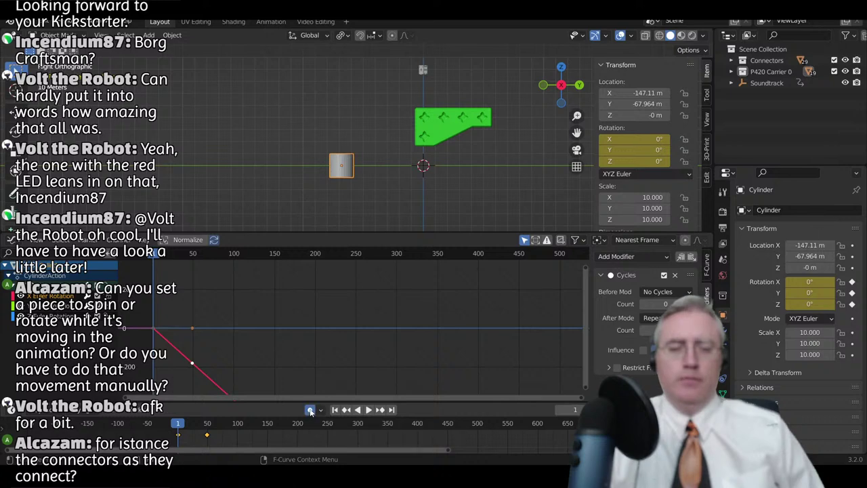
key("space")
key("g")
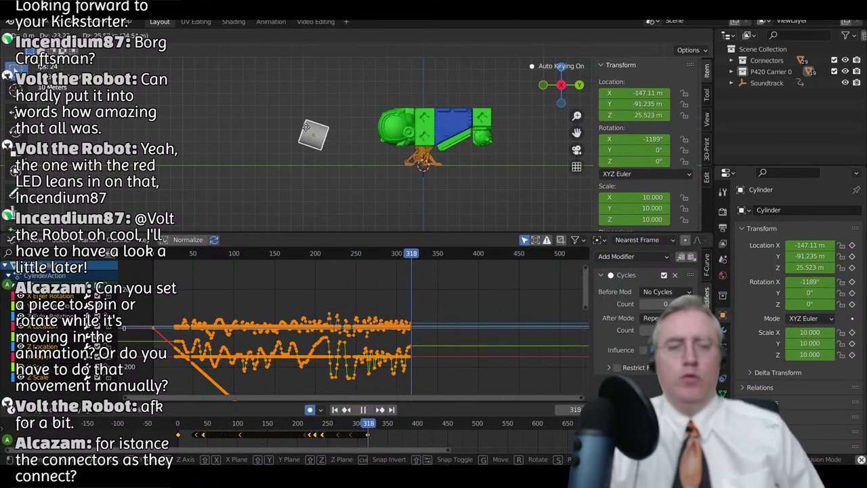
left_click(262, 149)
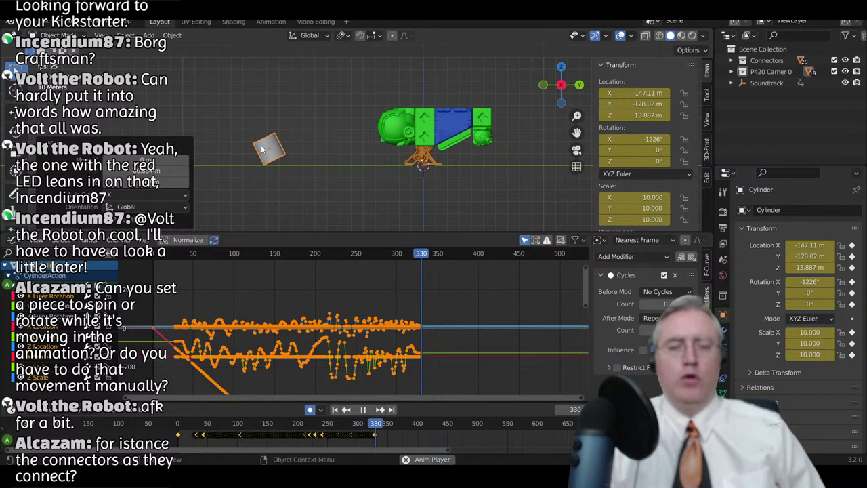
left_click(360, 410)
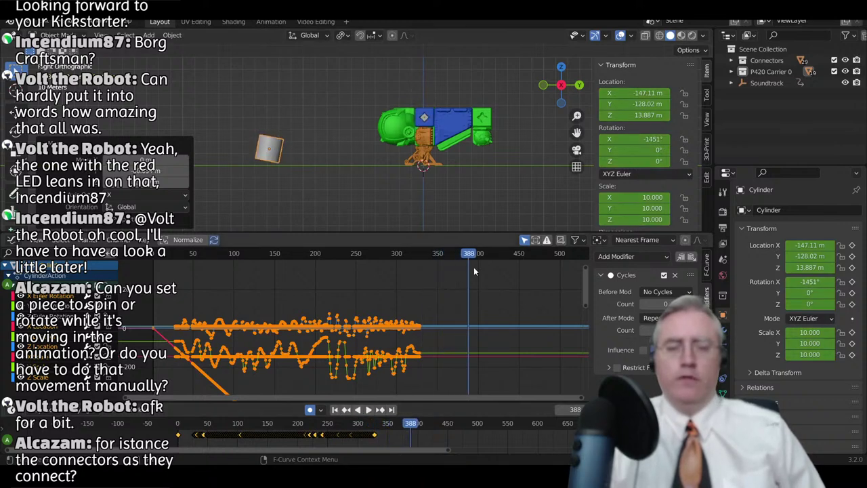
- Return to about frame 10, look over the recorded curves and play back the cylinder's combined motion in a perspective view
left_click_drag(469, 254, 161, 271)
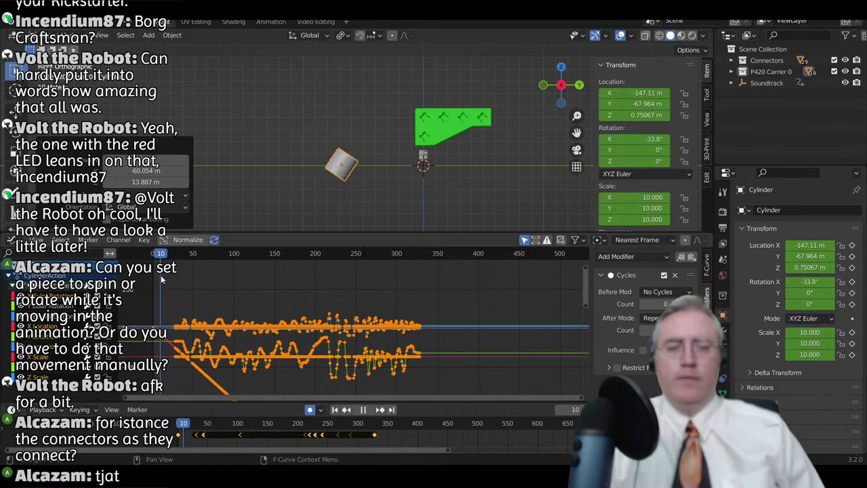
scroll(239, 276, "down", 8)
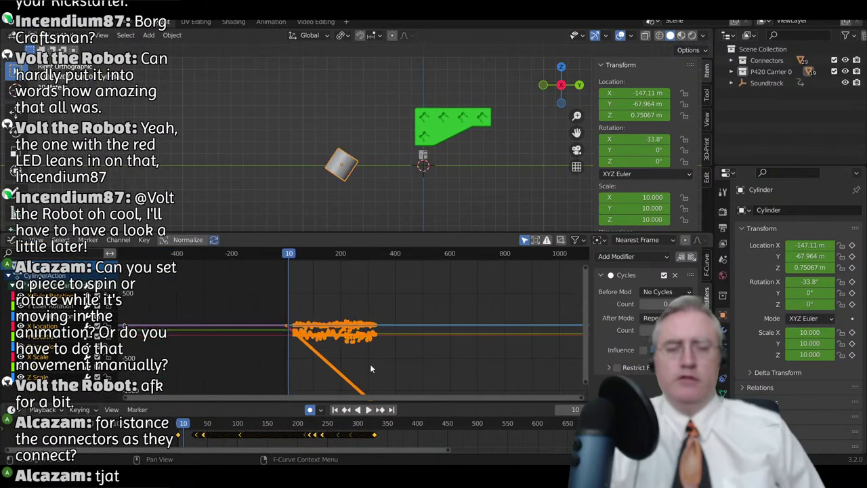
scroll(387, 363, "up", 8)
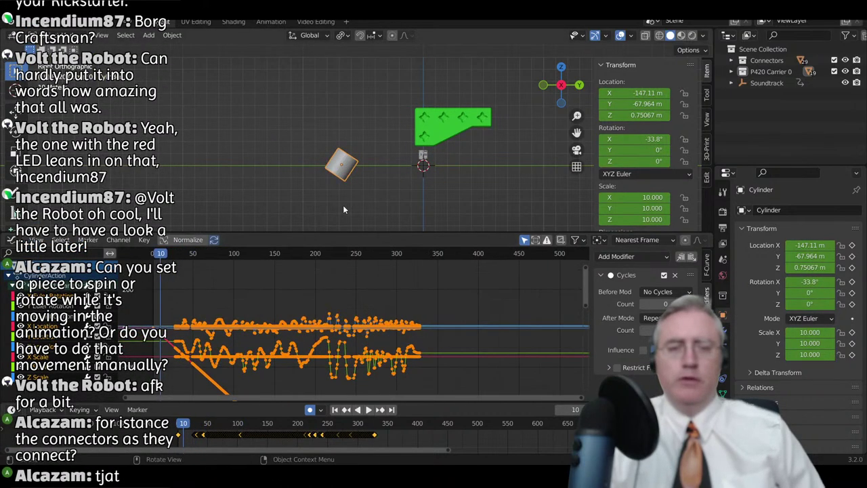
middle_click_drag(343, 205, 388, 168)
key("space")
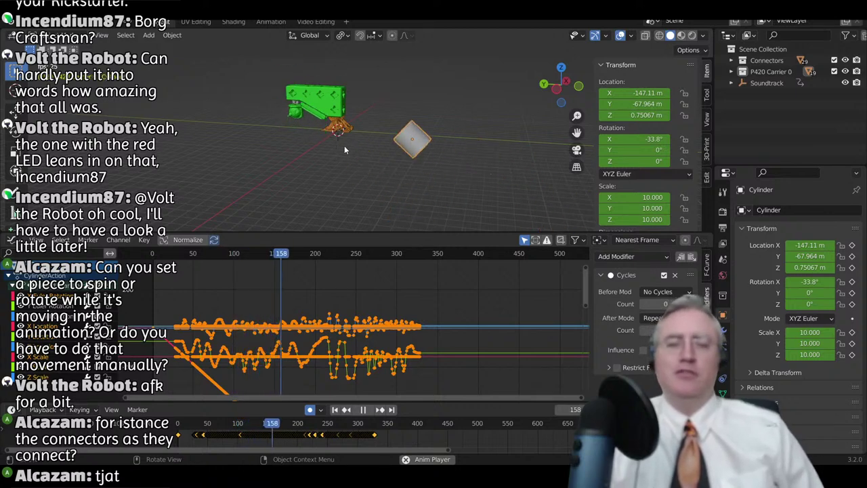
key("space")
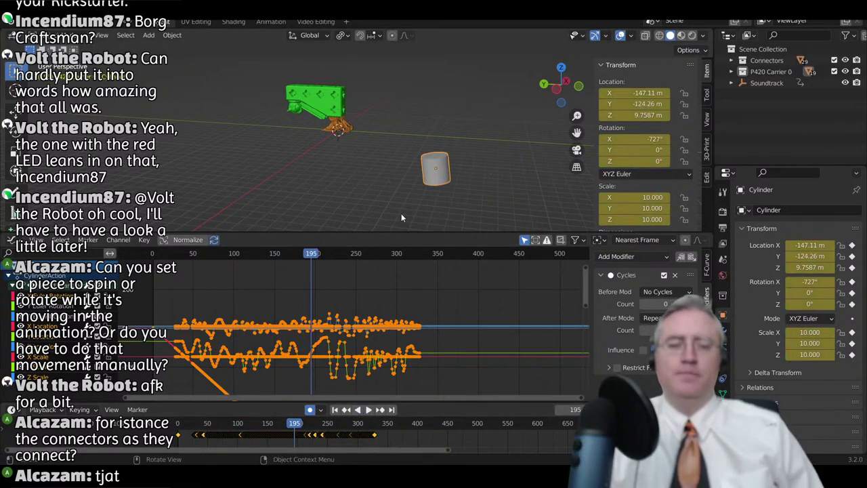
- Delete the animated test cylinder from the scene
key("c")
key("Escape")
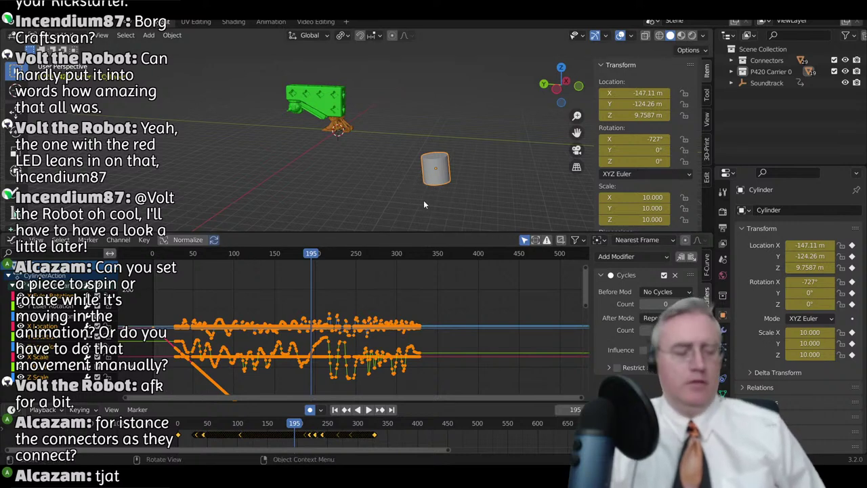
key("x")
left_click(406, 196)
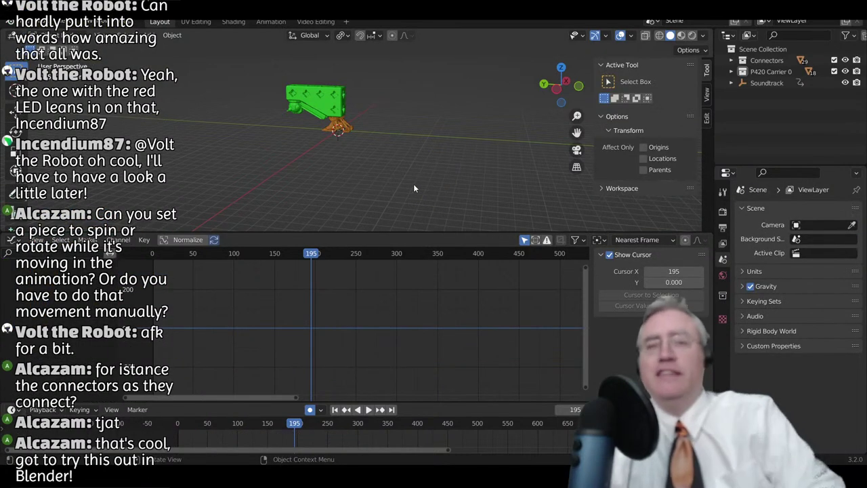
- Select the green carrier body and look at it from several sides, ending at the front
middle_click_drag(381, 114, 316, 133)
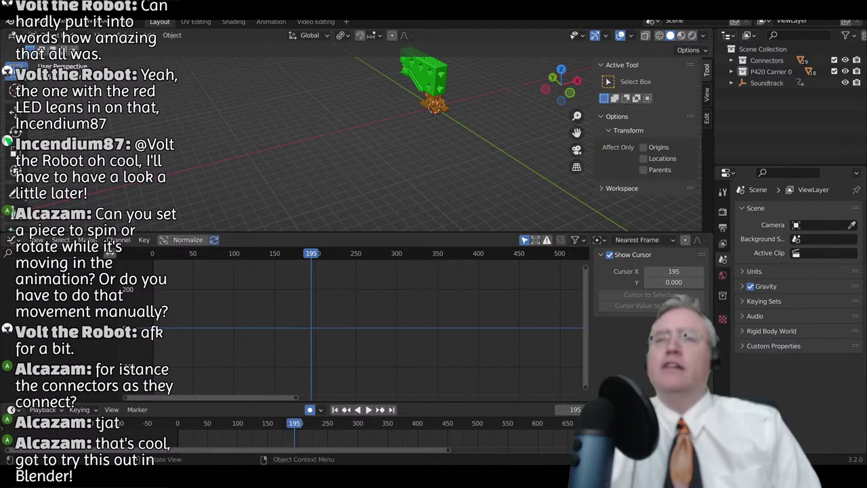
left_click(431, 88)
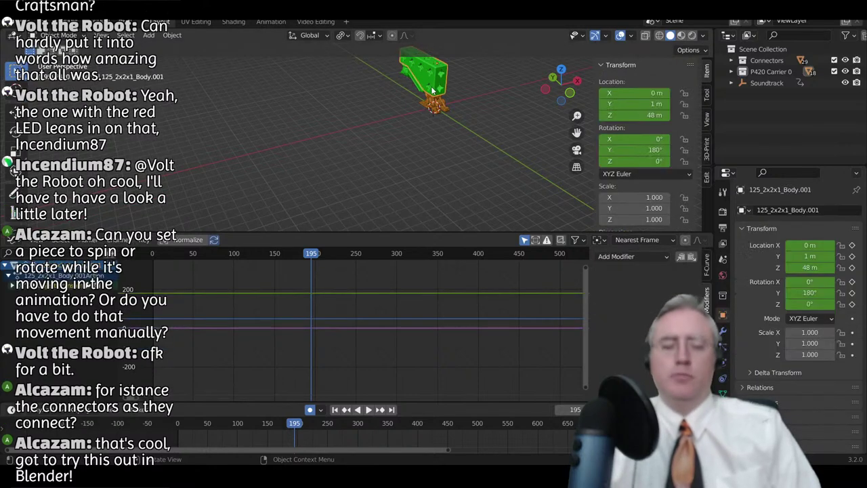
key("KP_Decimal")
scroll(431, 89, "down", 2)
middle_click_drag(454, 139, 379, 112)
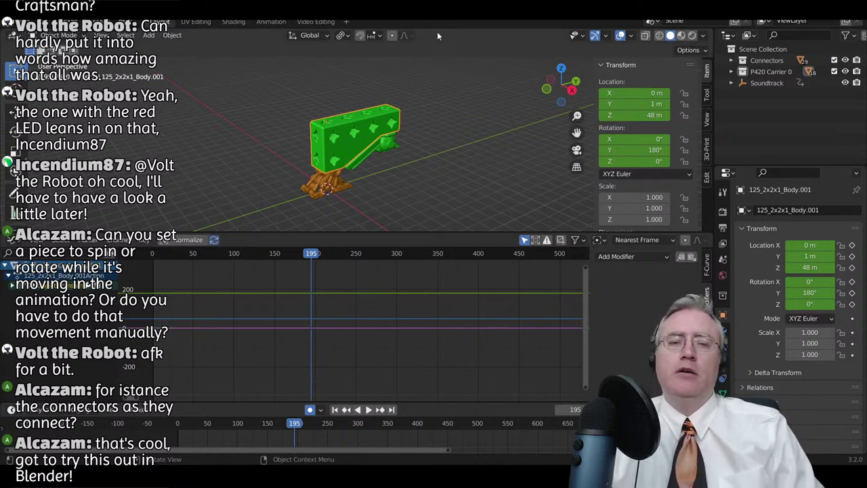
key("KP_1")
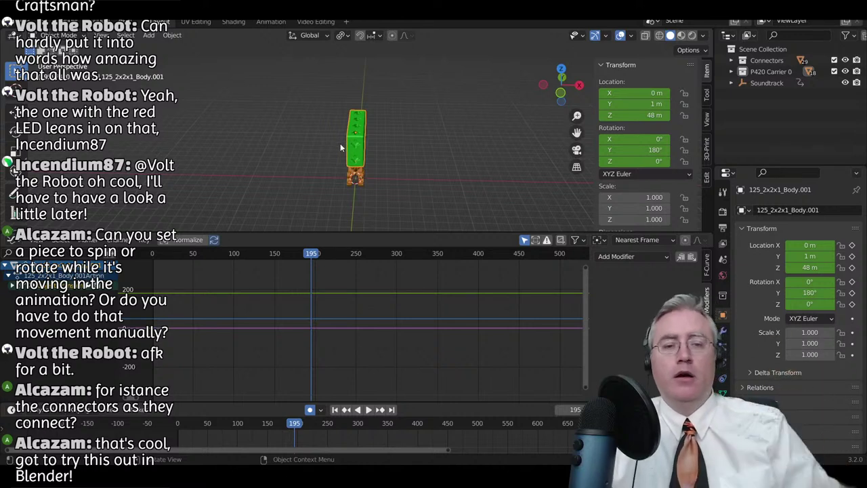
- Add a cube, move it across the ground plane to about X -86.42 m, Y -64.28 m, and scale it by 10
key("shift+a")
mouse_move(300, 162)
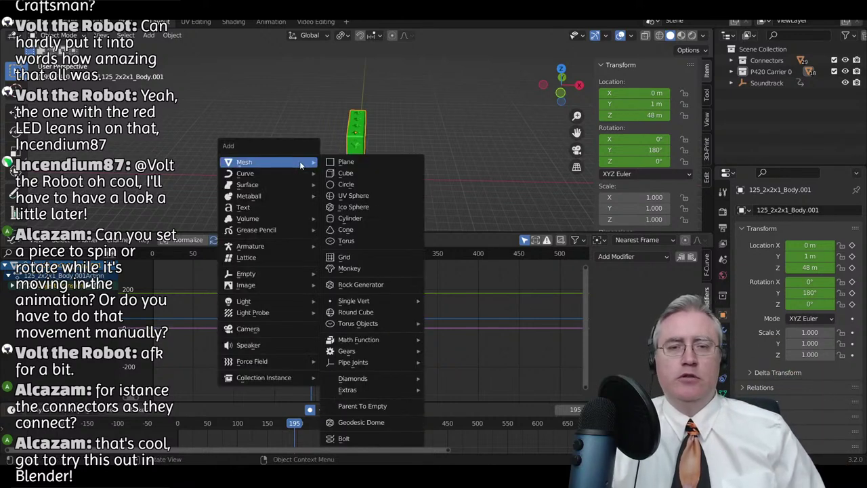
left_click(336, 174)
middle_click_drag(331, 178, 372, 149, "shift")
key("g")
key("shift+z")
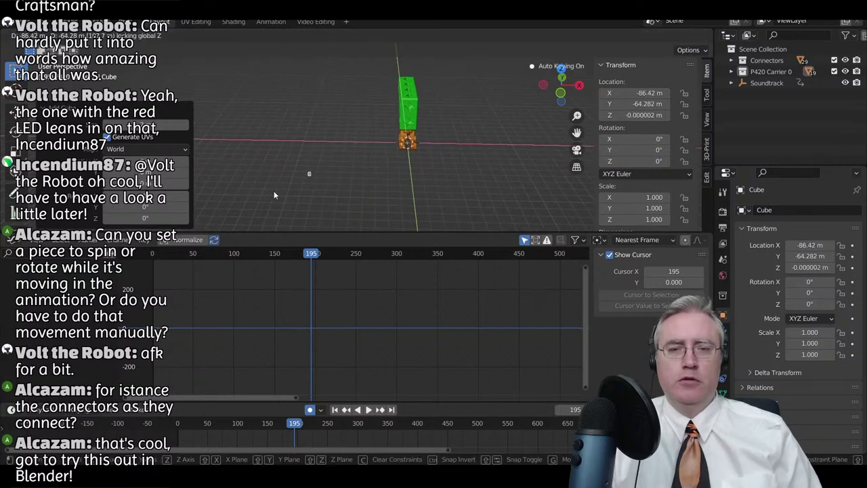
key("Return")
type("s10")
key("Return")
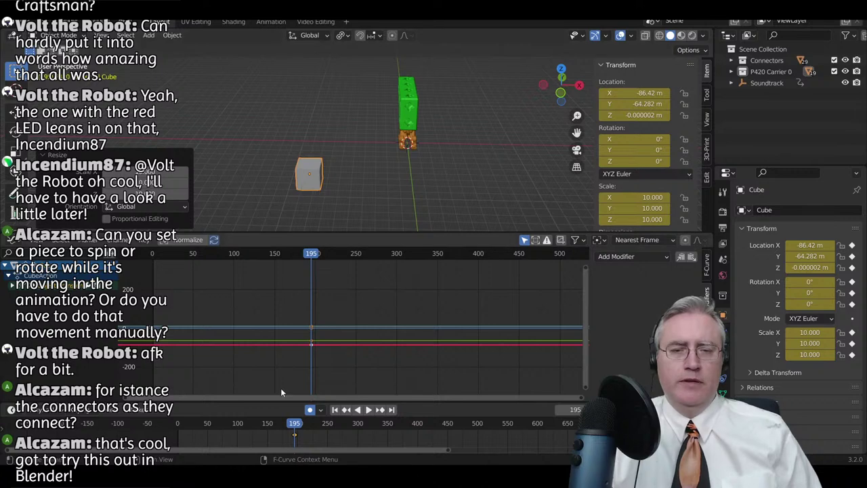
- Add a Noise modifier to the cube's X Location curve and set the modifier's Scale to 10
scroll(322, 173, "up", 6)
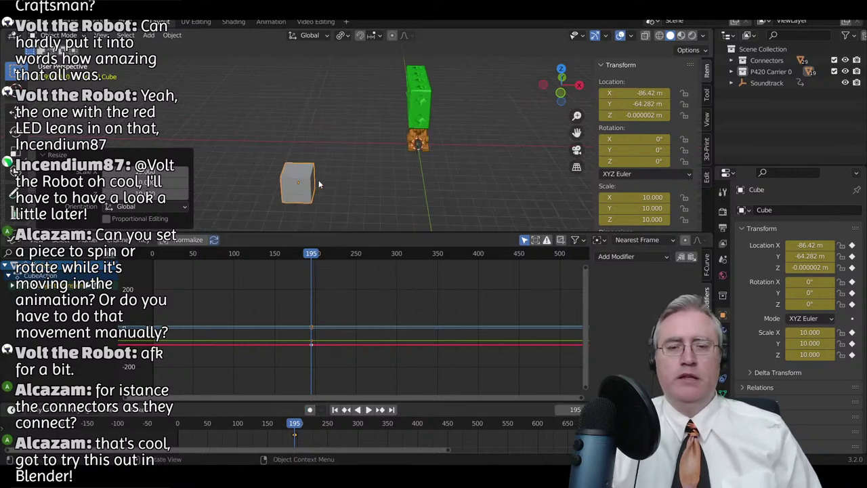
scroll(285, 200, "down", 1)
middle_click_drag(287, 199, 353, 145, "shift")
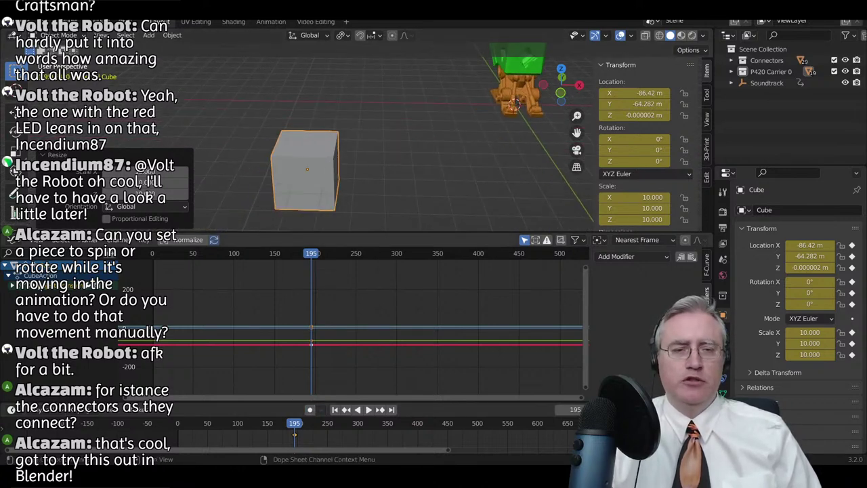
left_click(12, 284)
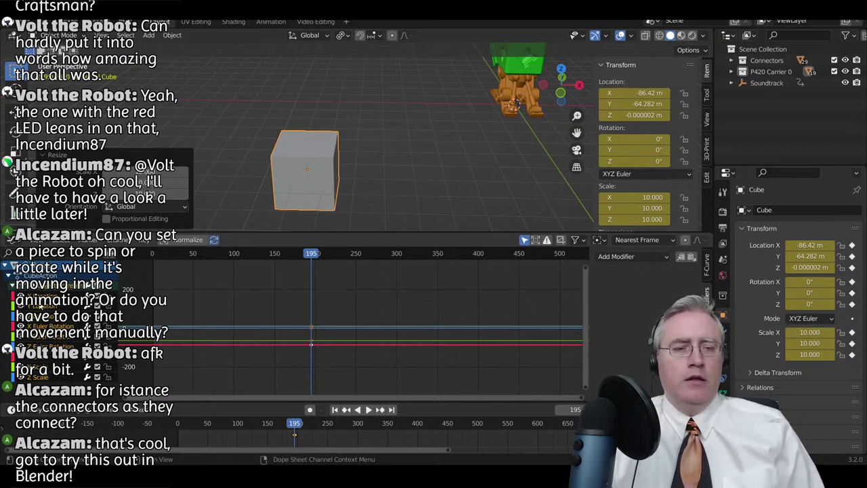
left_click(51, 296)
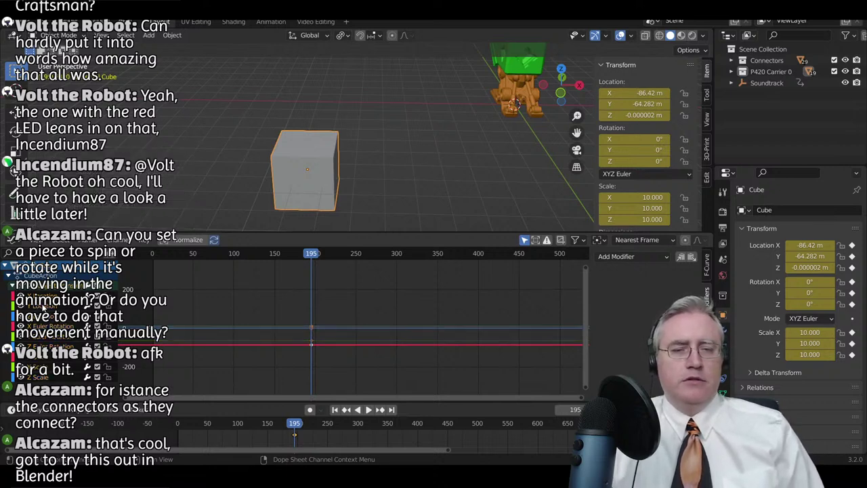
left_click(631, 260)
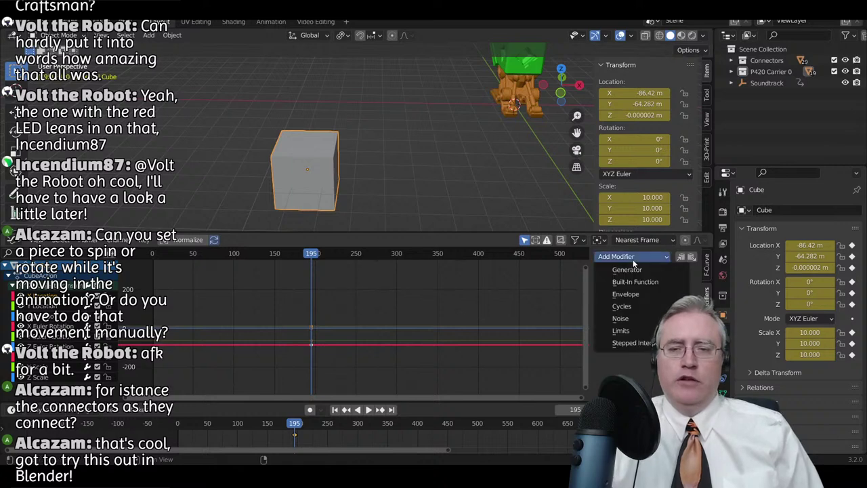
left_click(621, 319)
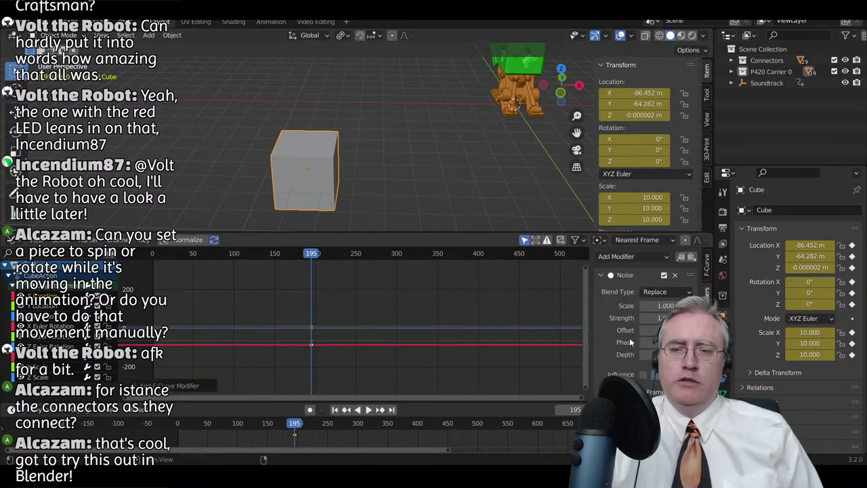
key("Return")
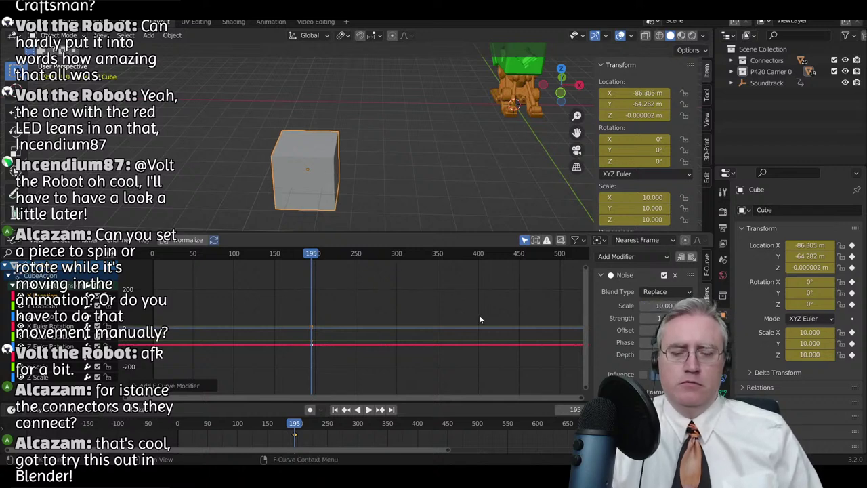
- Frame the cube's X Location curve in the Graph Editor and play back its noise motion
key("KP_Decimal")
scroll(418, 312, "down", 5)
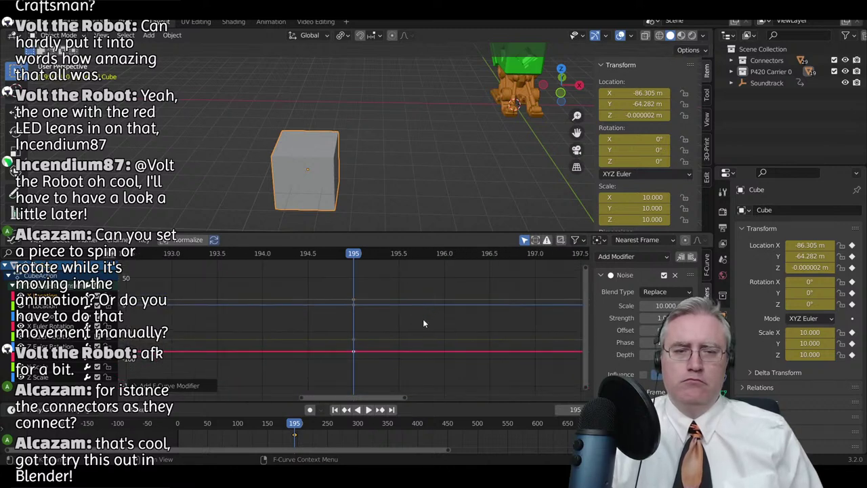
key("space")
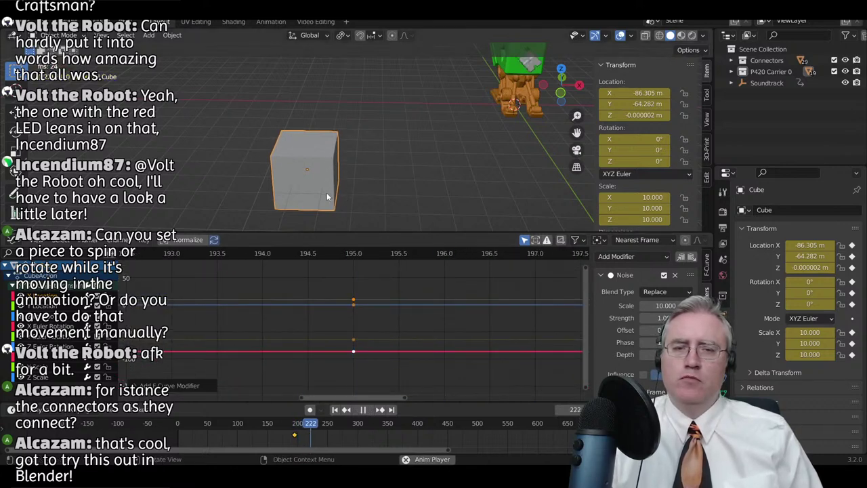
key("space")
- Set the Noise modifier's Scale to 100 and play back the cube's motion
left_click(665, 305)
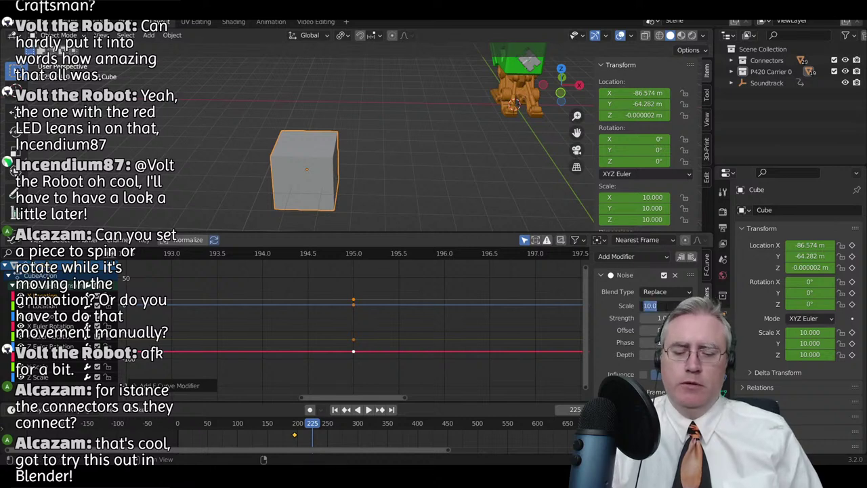
type("100")
key("Return")
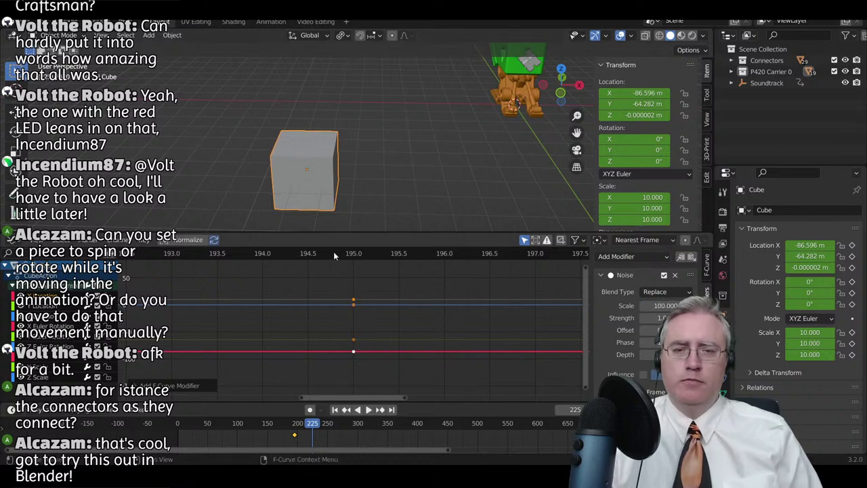
key("space")
key("space")
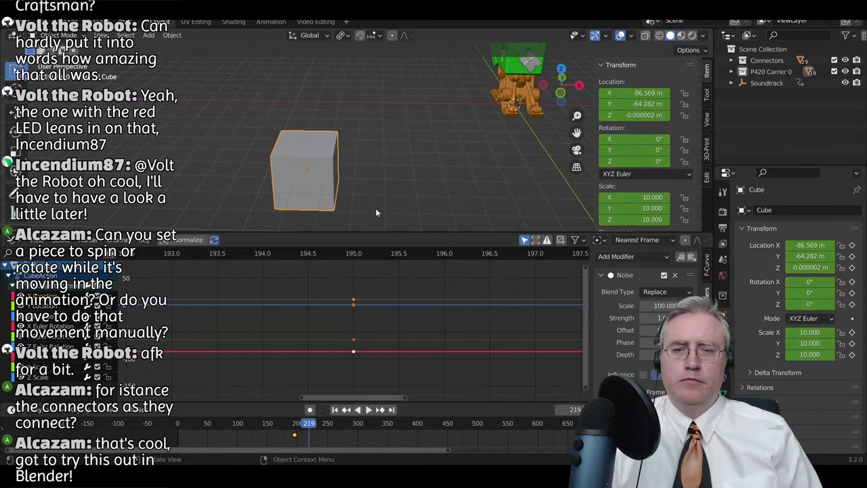
- Set the Noise modifier's Scale to 1 and its Strength to 10
left_click(654, 306)
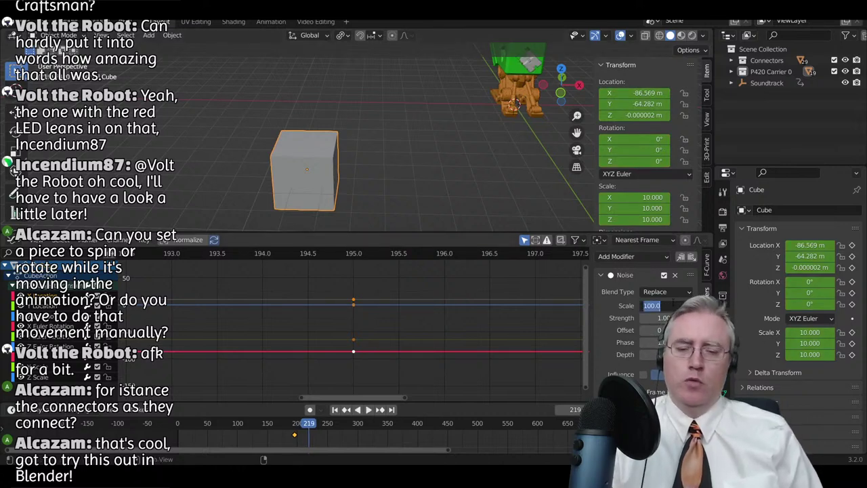
type("1")
key("Return")
left_click(665, 318)
type("10")
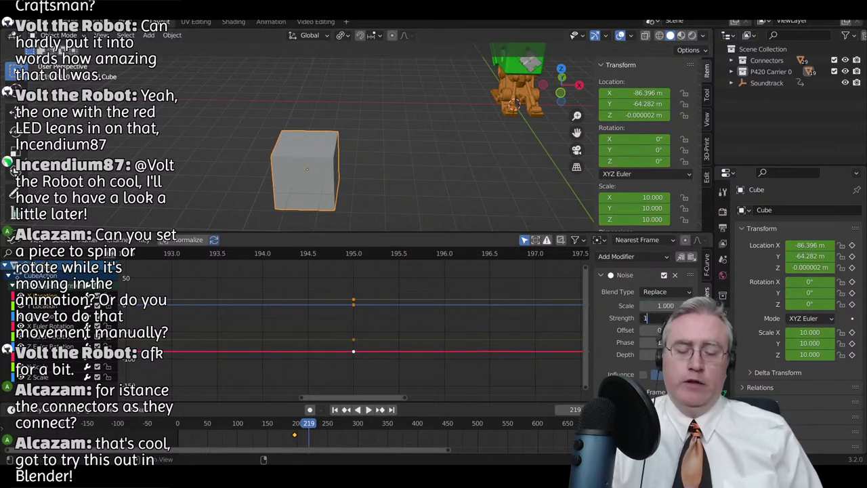
key("Return")
scroll(388, 339, "down", 3)
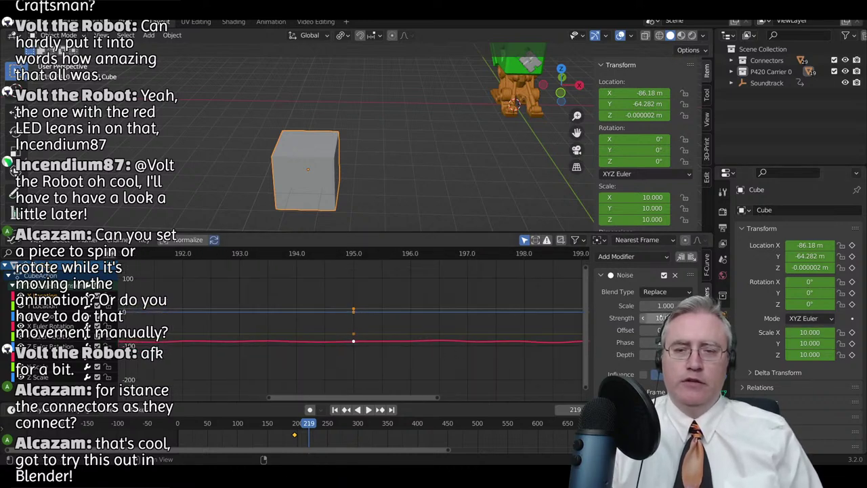
- Raise the Noise modifier's Strength to 25 and play back the cube's shaking
left_click(651, 306)
key("Return")
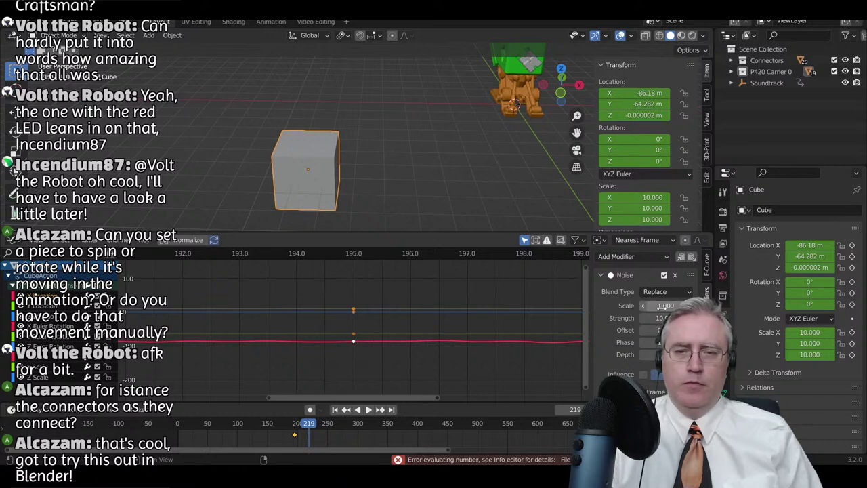
left_click(659, 318)
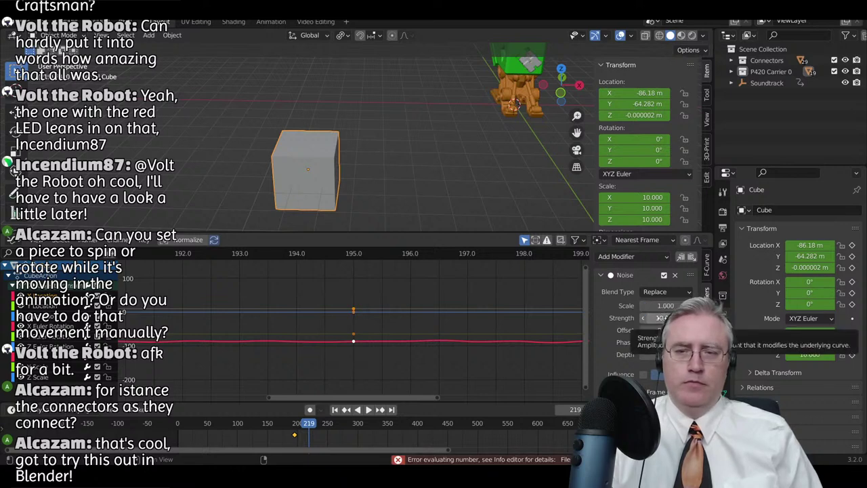
type("25")
key("Return")
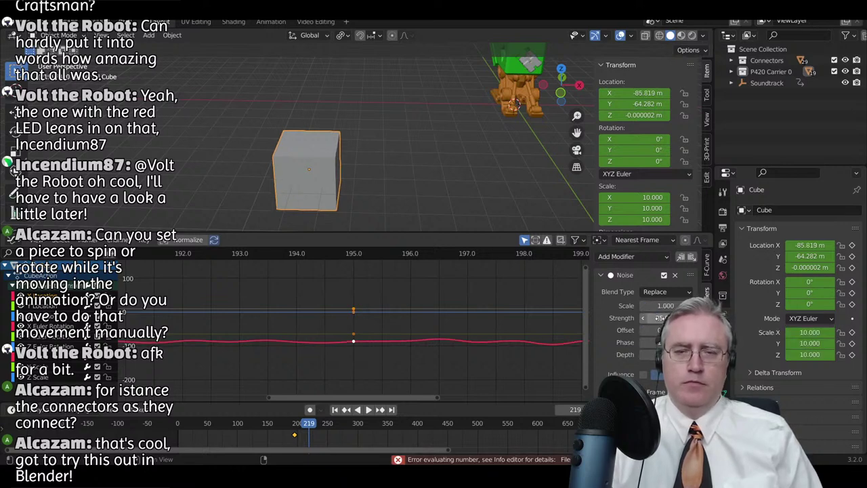
key("space")
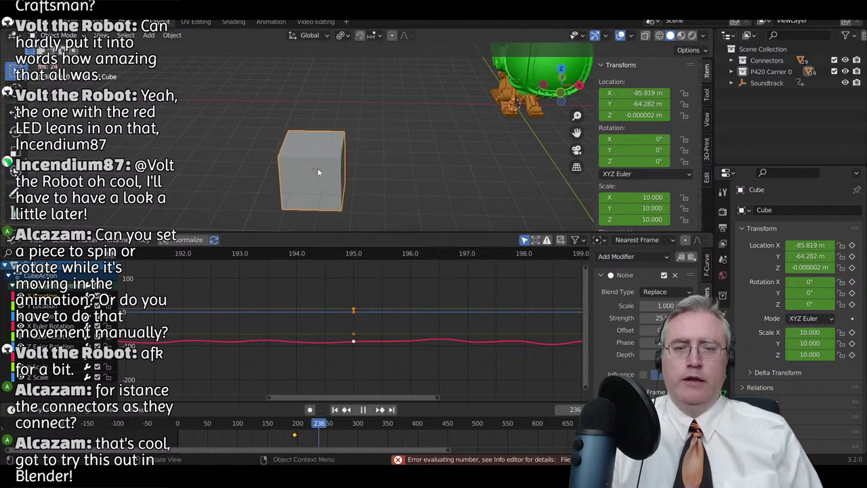
key("space")
- Reduce the Noise modifier's Strength to 10 and play back the cube's motion again
middle_click_drag(394, 333, 428, 327, "ctrl")
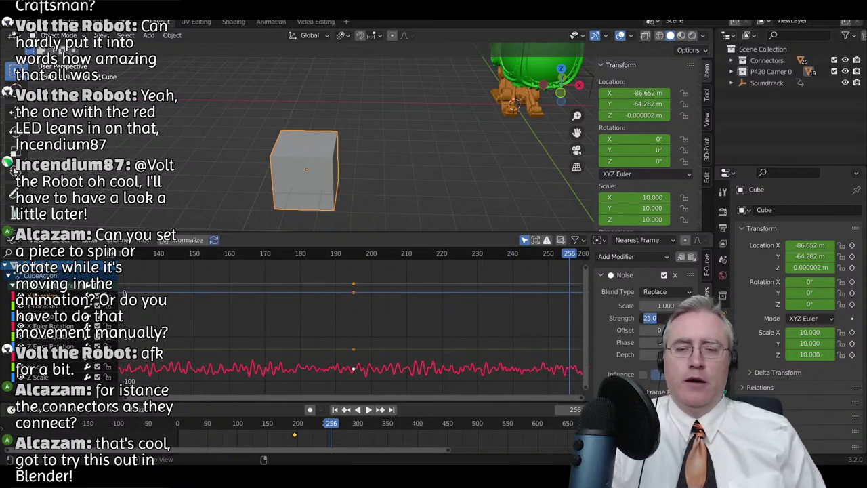
type("10")
key("Return")
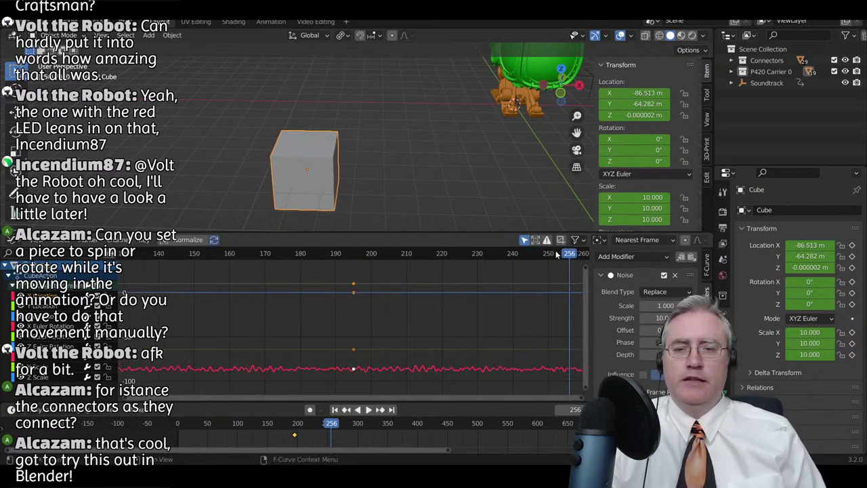
key("space")
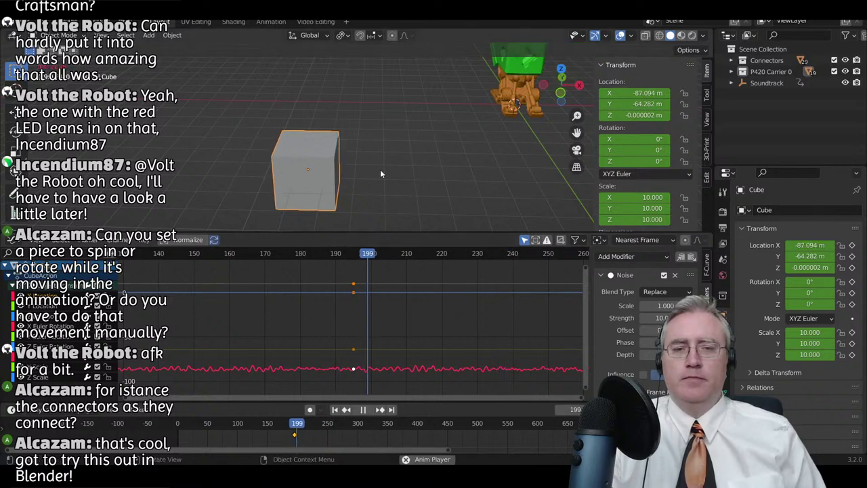
key("space")
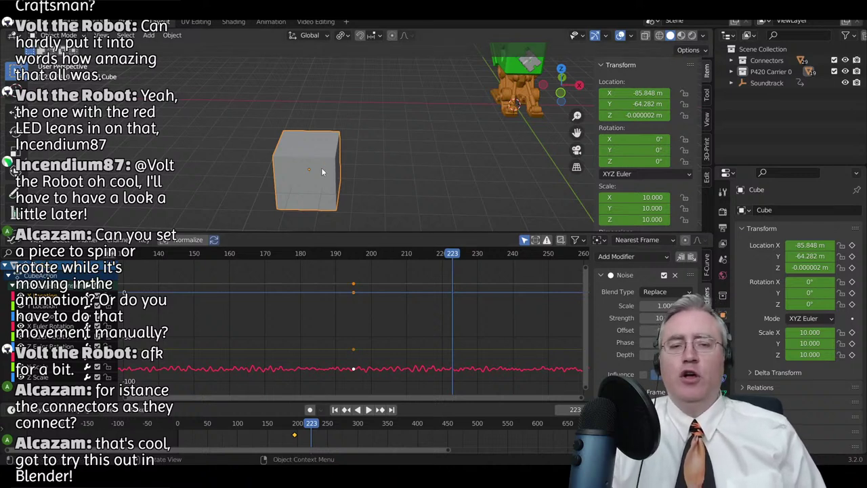
- Delete the noise-animated test cube from the scene
key("Delete")
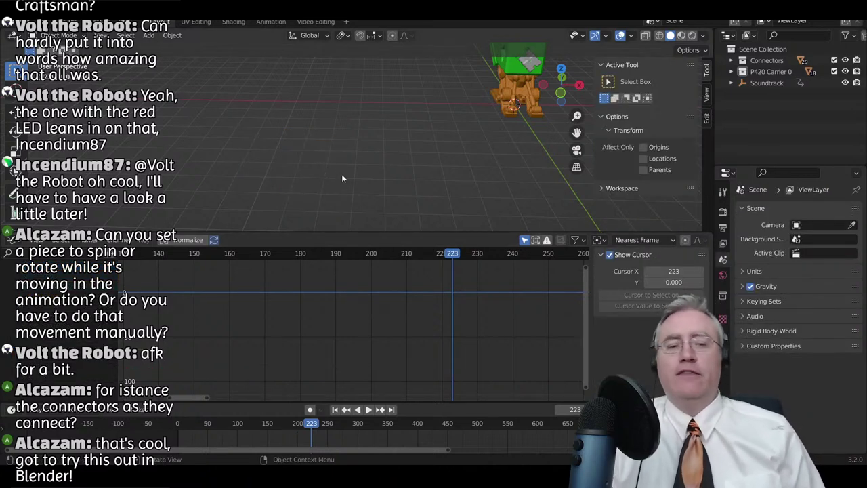
scroll(345, 178, "down", 2)
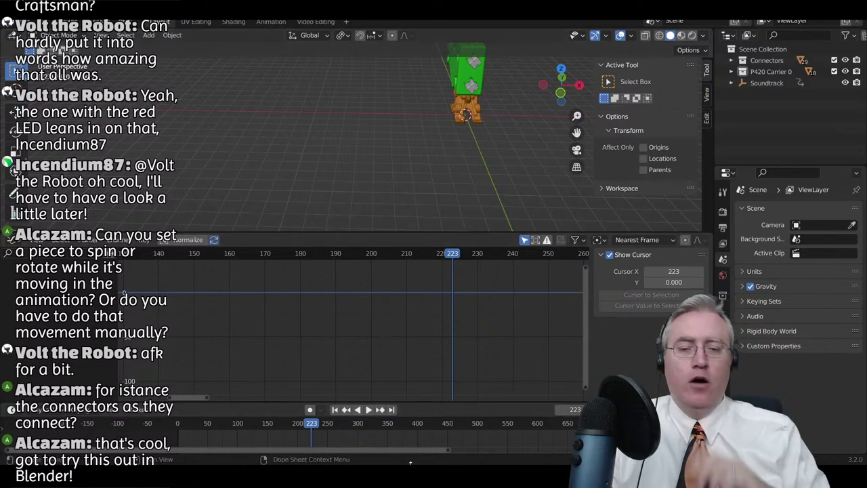
- Switch to the NextIdeas folder, play the PrintABlok Skyforce video, skip through it, and close the player
mouse_move(406, 473)
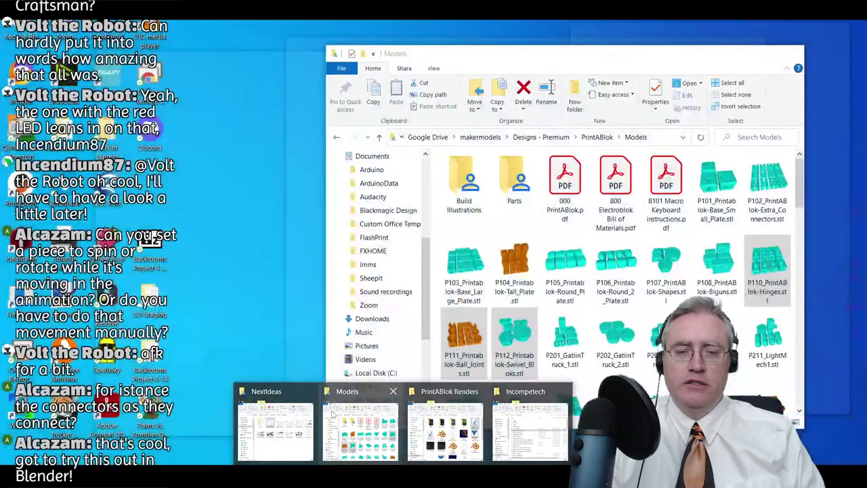
left_click(288, 422)
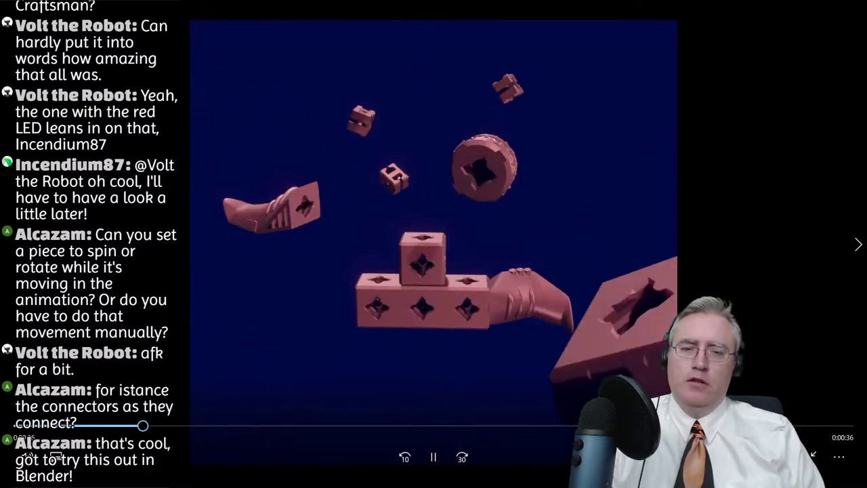
left_click(770, 425)
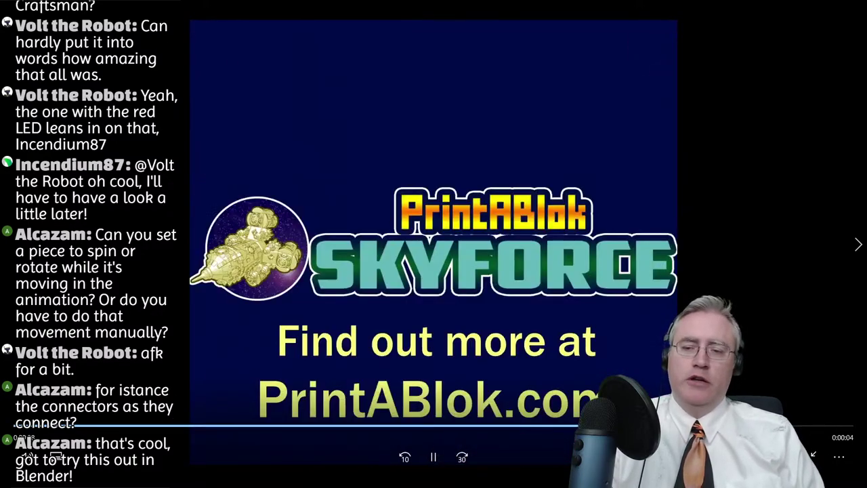
left_click(533, 427)
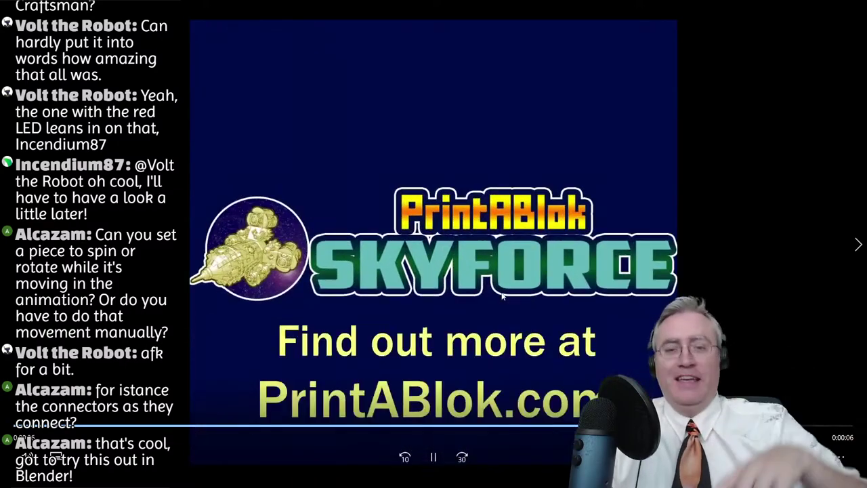
left_click(857, 7)
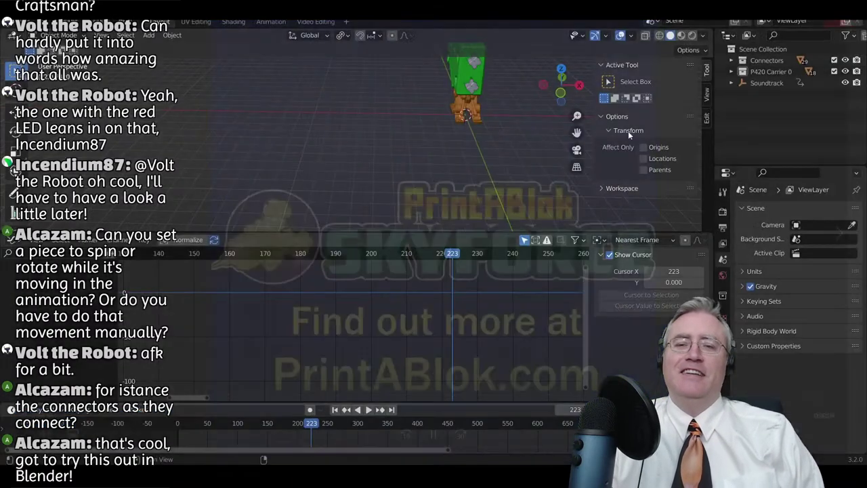
- Show the full frame range in both animation editors, play the carrier's assembly, and move the playhead to frame 378
middle_click_drag(480, 125, 424, 198)
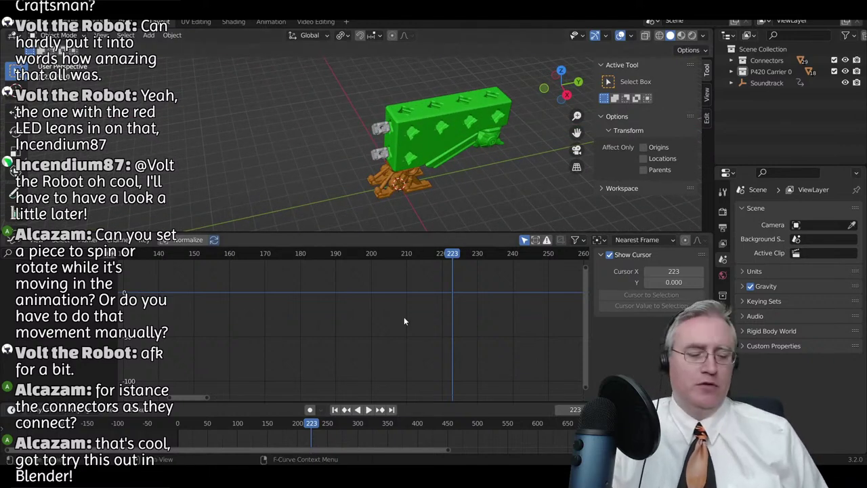
key("Home")
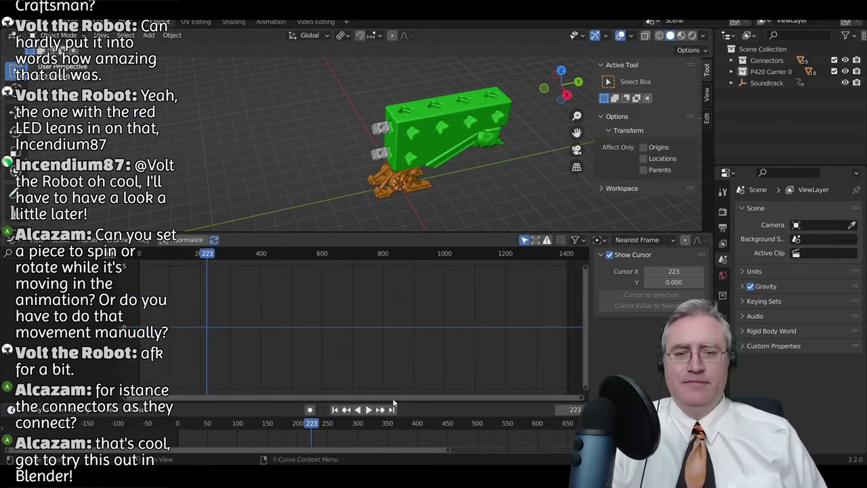
key("Home")
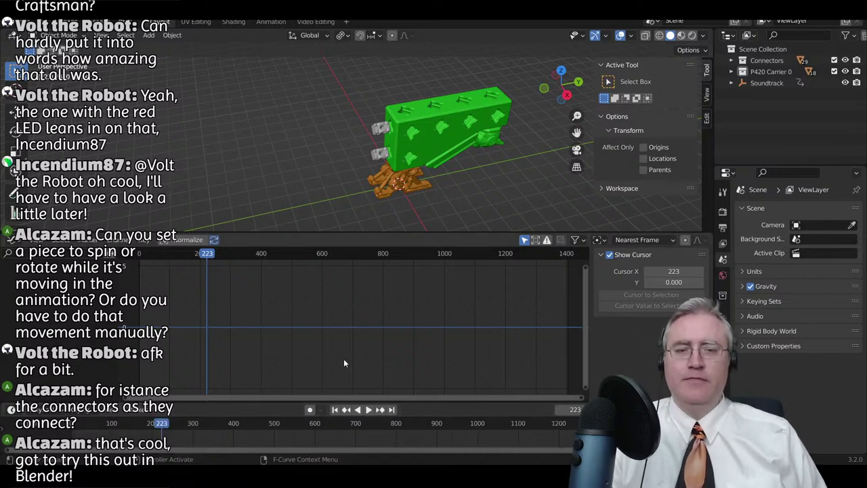
key("space")
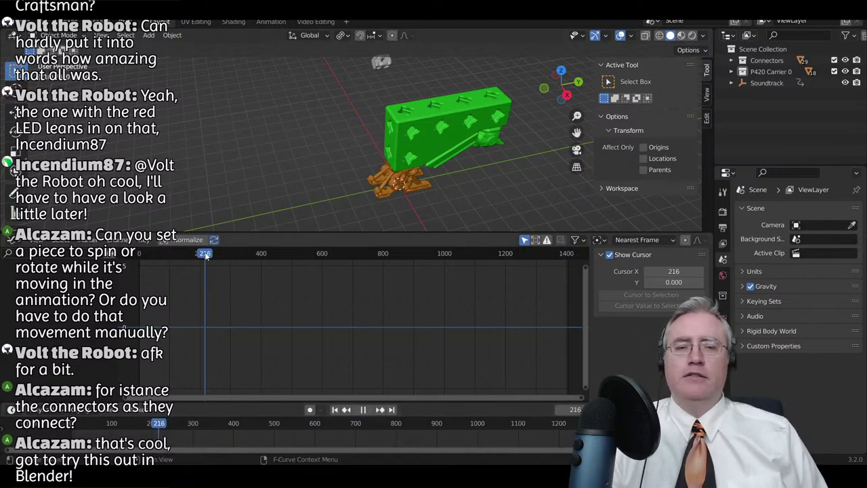
left_click_drag(225, 254, 254, 256)
- Play the carrier's assembly from the front view and return the playhead to frame 373
scroll(322, 145, "down", 2)
middle_click_drag(322, 145, 317, 191)
scroll(370, 126, "down", 1)
key("KP_1")
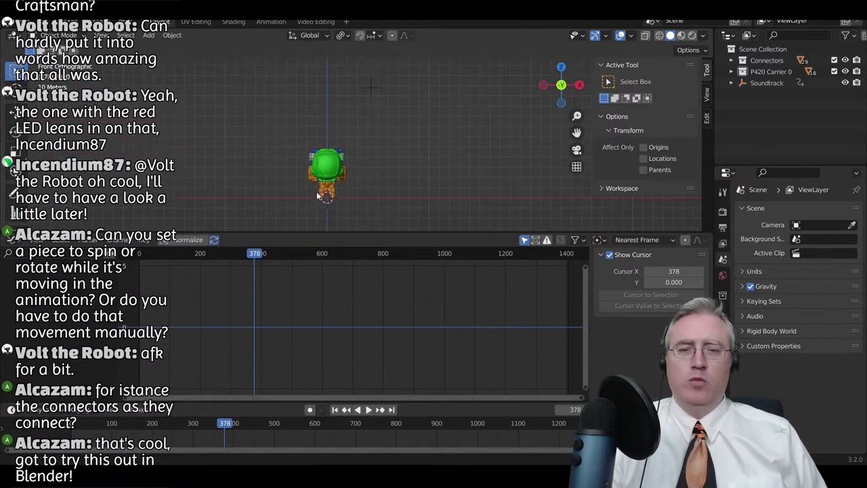
scroll(345, 182, "up", 2)
key("space")
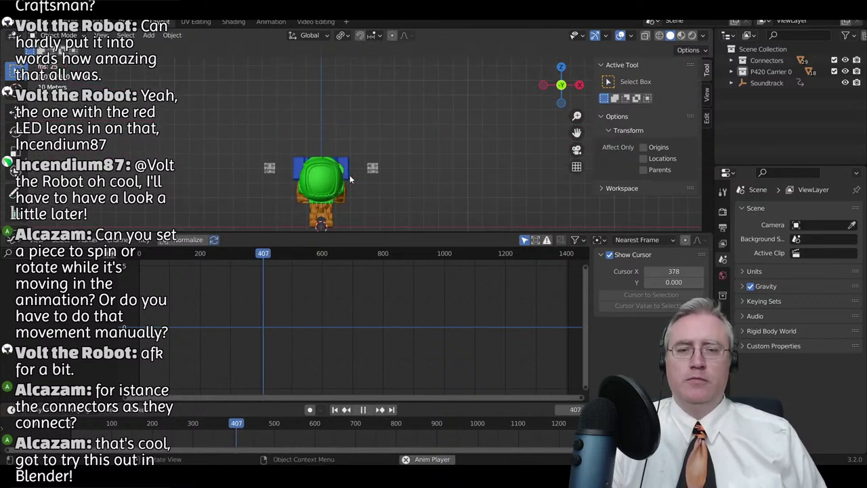
key("space")
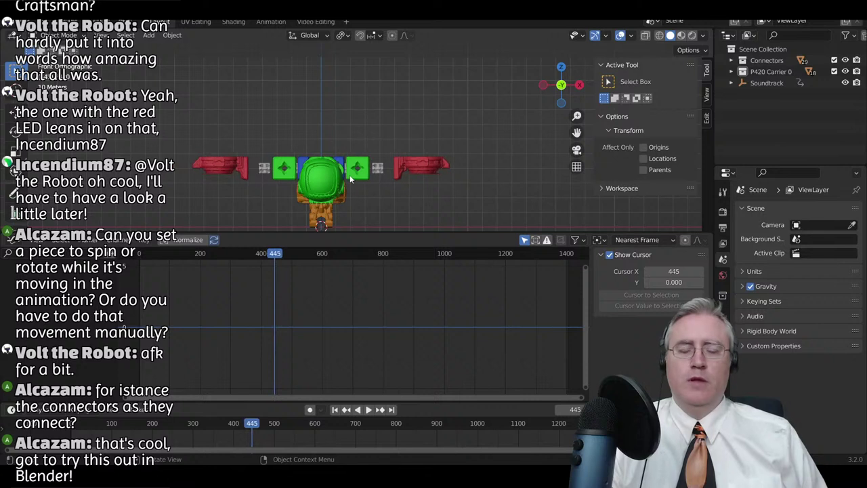
left_click_drag(276, 255, 253, 259)
key("space")
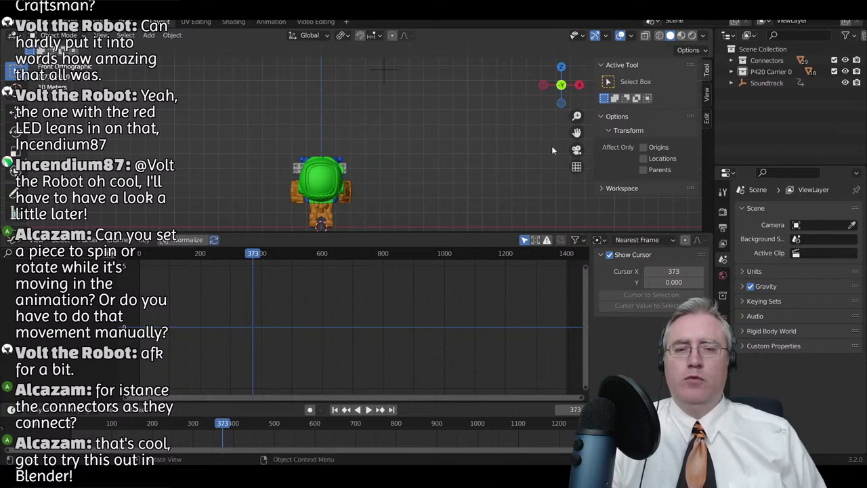
- Delete all keyframes of the Soundtrack empty and move it above the carrier to about X 0.77 m, Z 81.13 m
scroll(370, 162, "down", 2)
left_click(769, 84)
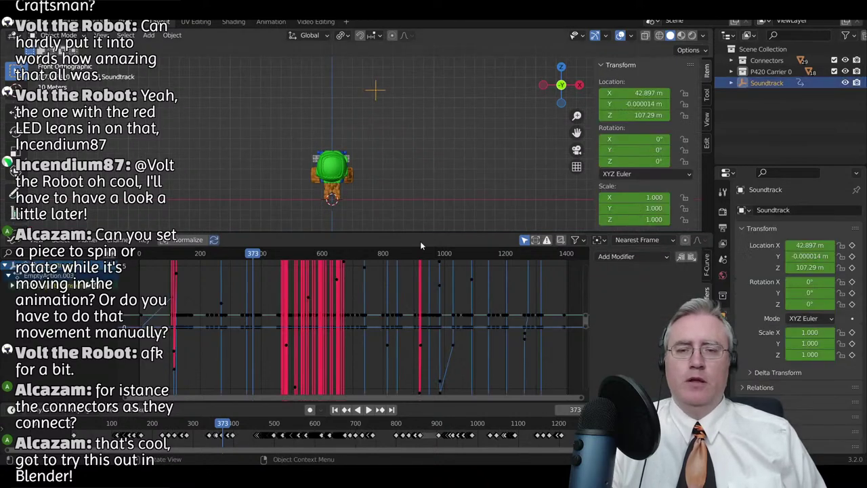
key("a")
key("x")
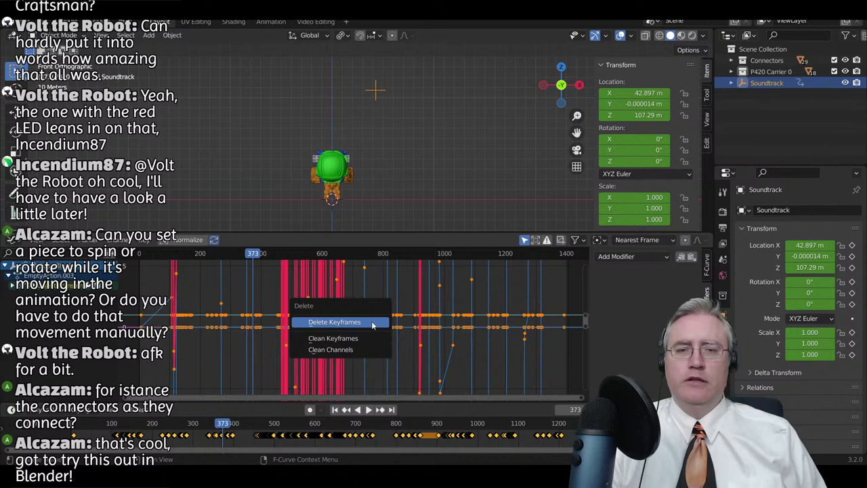
left_click(372, 323)
key("g")
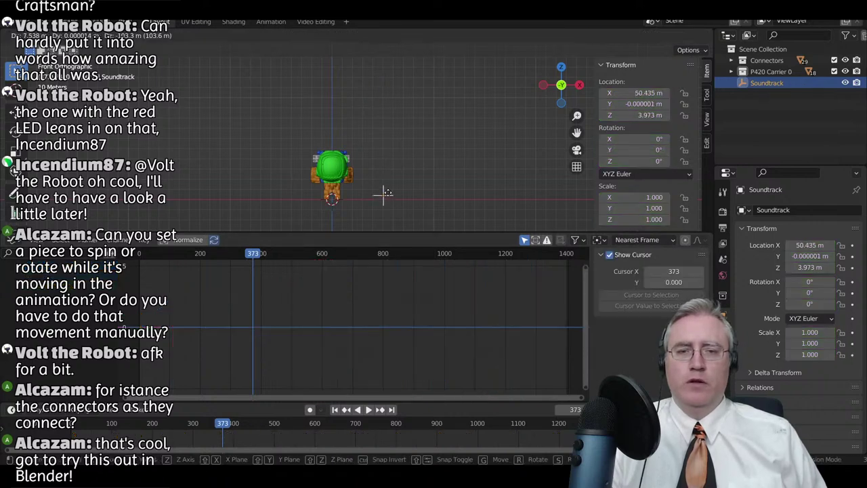
left_click(337, 117)
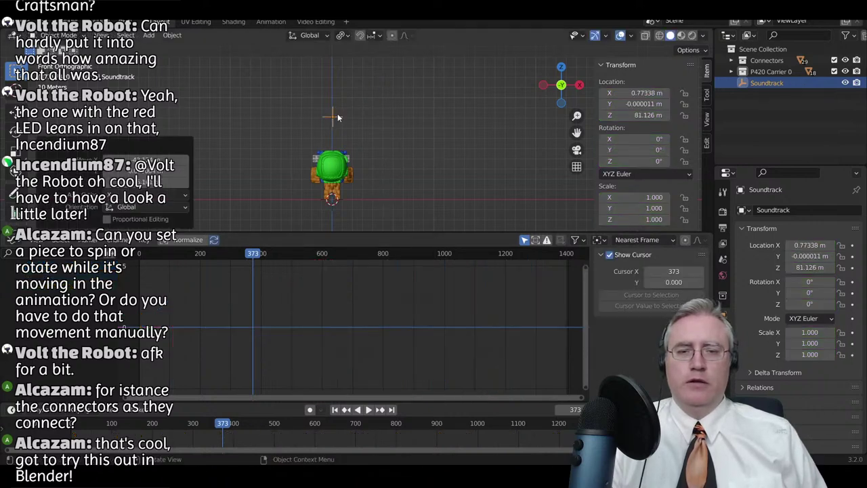
- Turn on auto keying at frame 222 and record the Soundtrack empty's side-to-side movement live while the carrier's assembly plays
left_click_drag(255, 264, 206, 259)
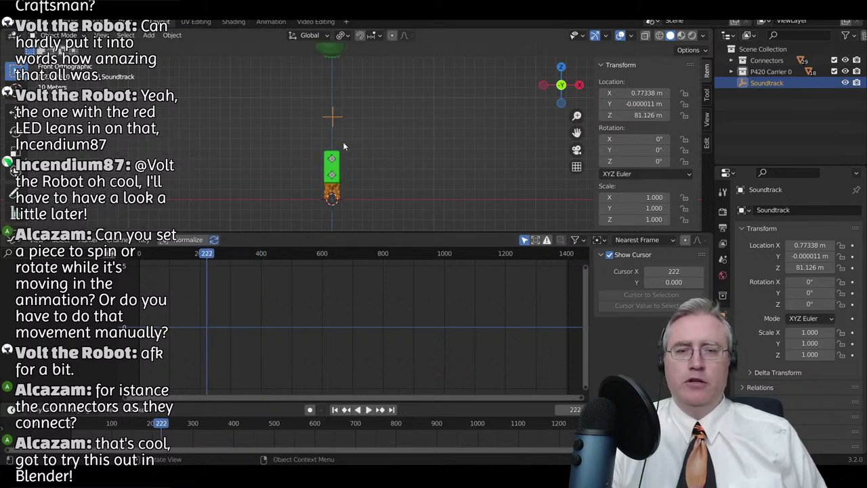
left_click(311, 410)
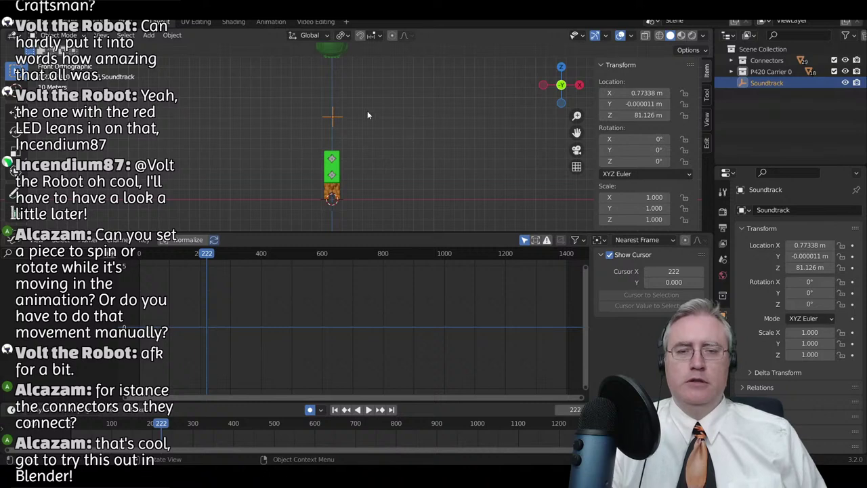
key("g")
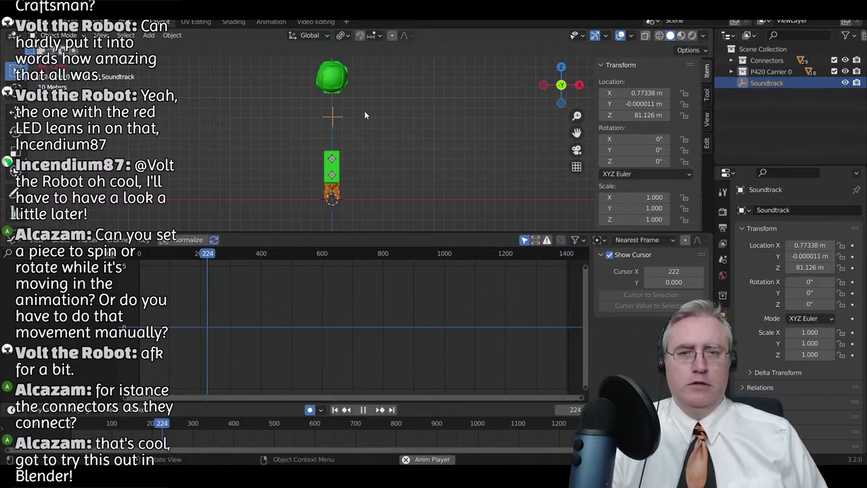
key("space")
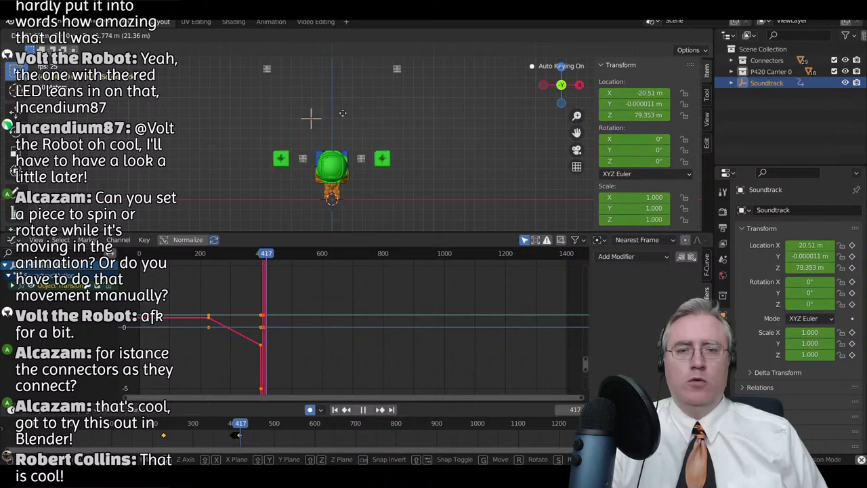
left_click(276, 119)
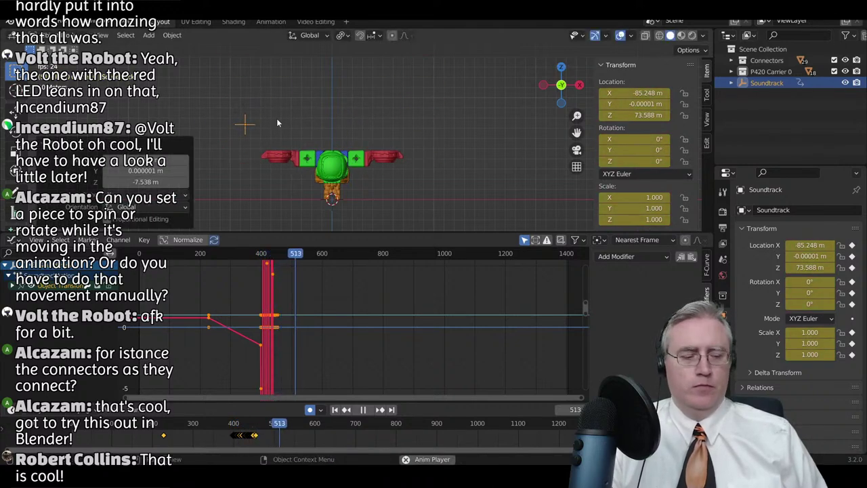
key("space")
- Shift the keyframes of the two inner grey connectors earlier so their drop beside the carrier ends at frame 403, matching the Soundtrack curve
left_click_drag(306, 260, 266, 258)
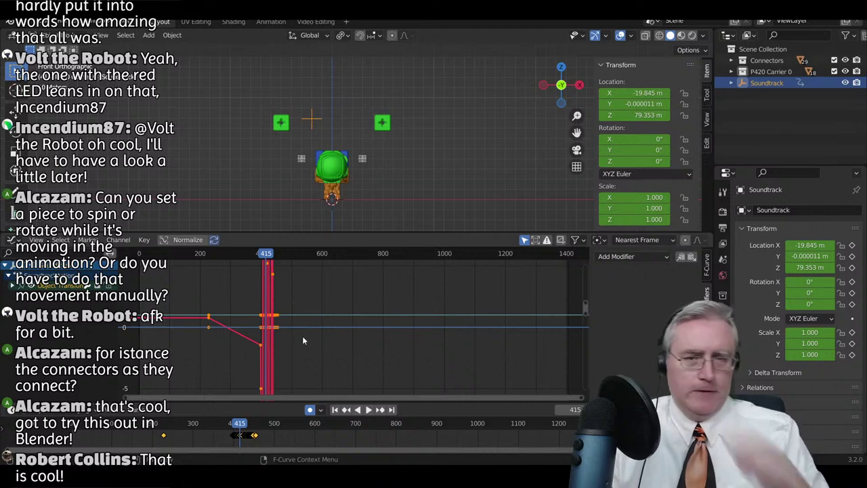
mouse_move(317, 362)
middle_mouse_down("ctrl")
mouse_move(304, 330)
mouse_move(304, 364)
middle_mouse_up("ctrl")
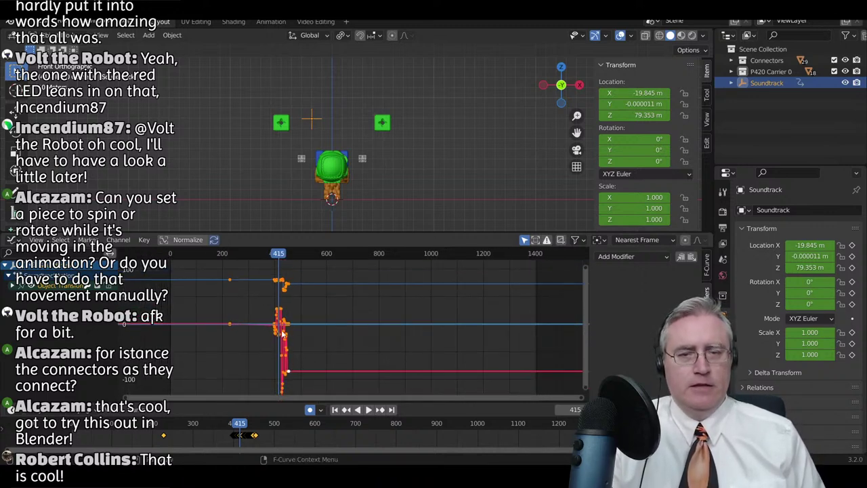
scroll(274, 323, "up", 9)
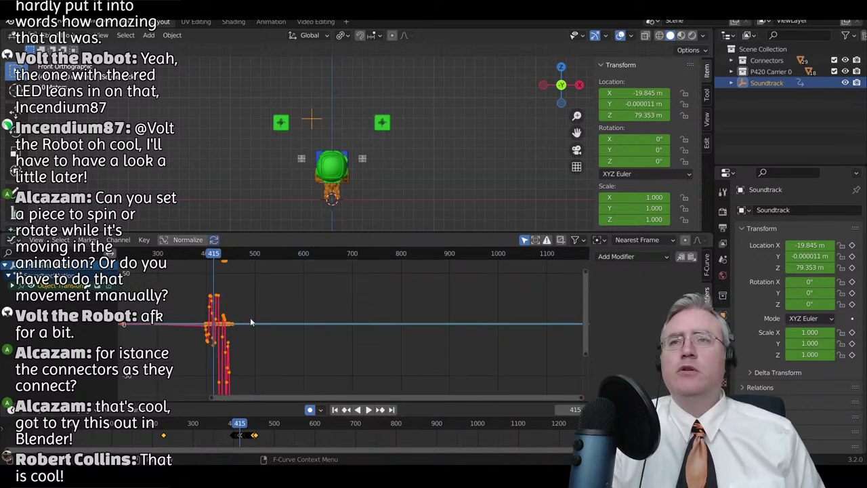
middle_click_drag(232, 325, 322, 346)
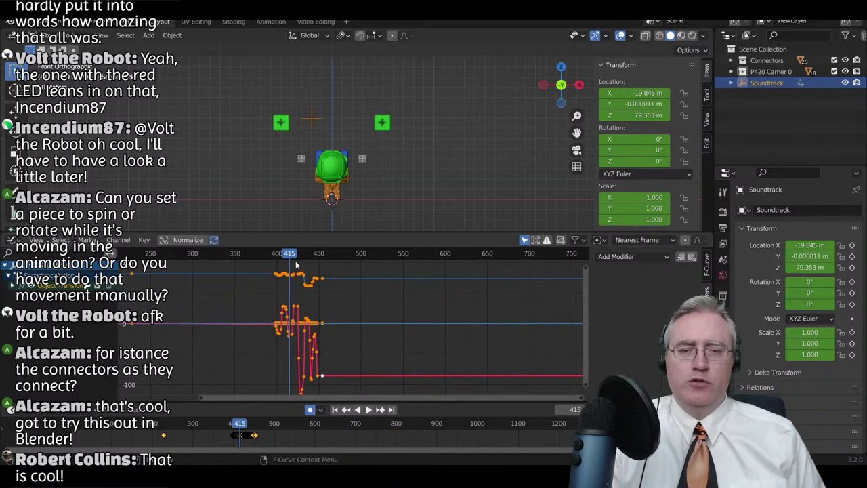
left_click_drag(293, 257, 279, 260)
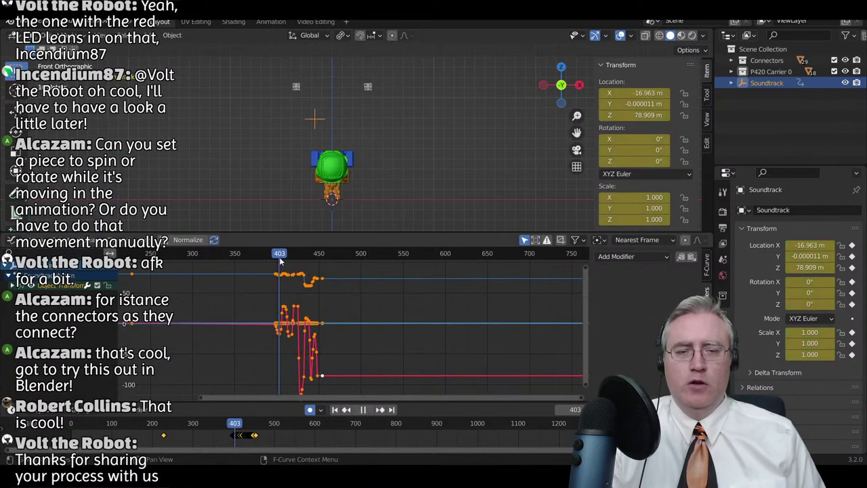
left_click(368, 88)
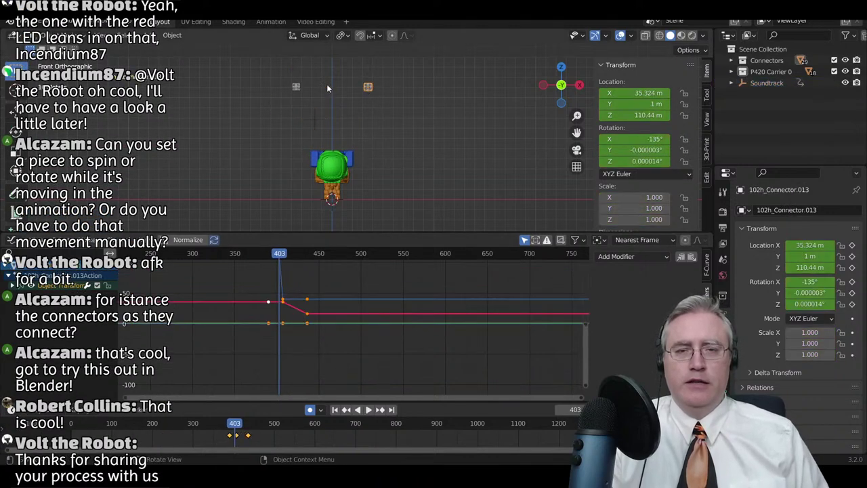
left_click(295, 86, "shift")
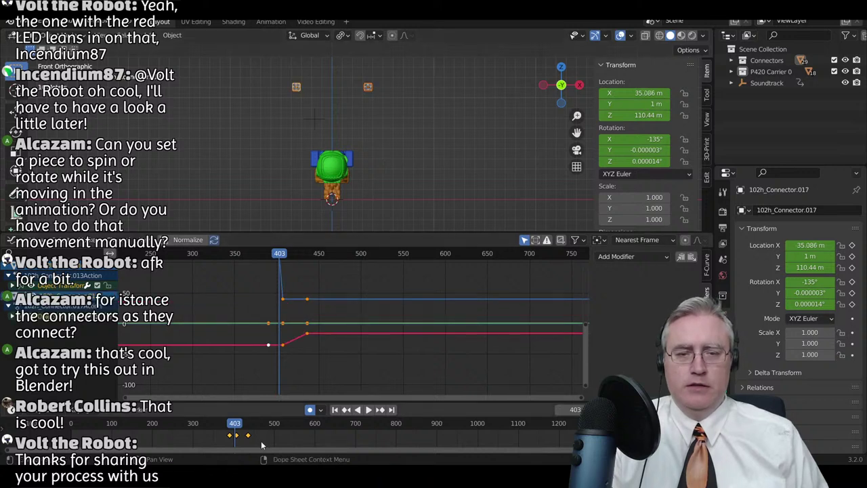
left_click_drag(260, 443, 206, 424)
key("g")
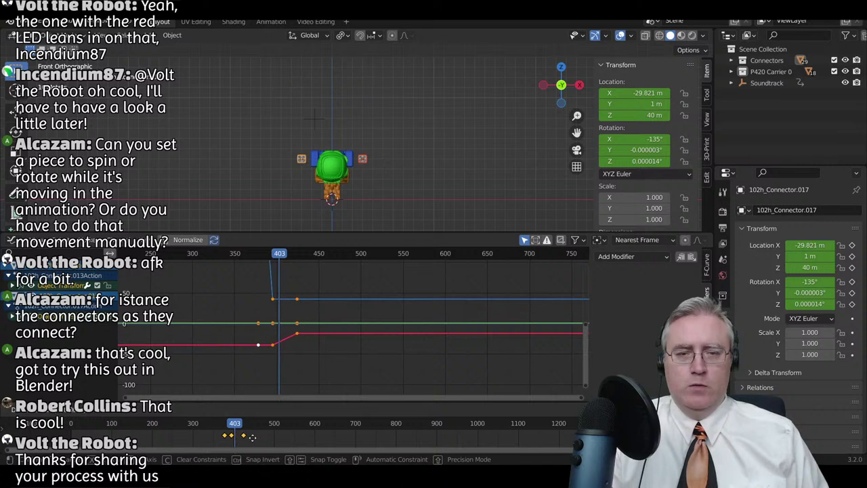
left_click(255, 437)
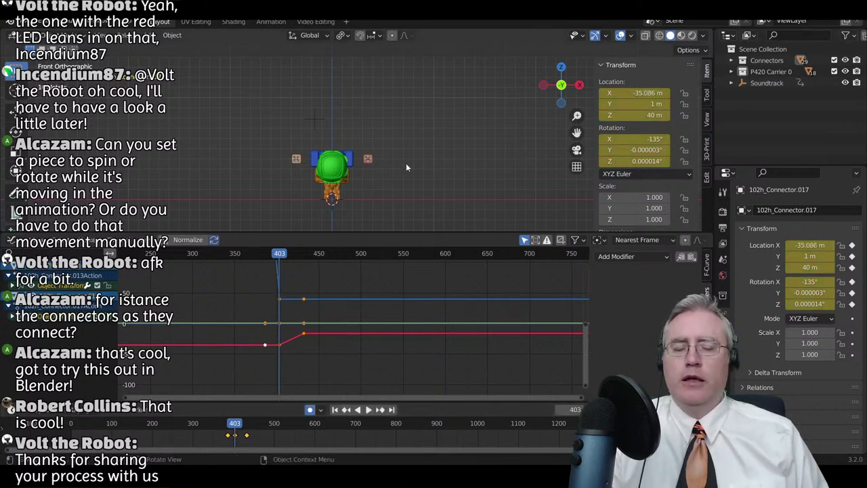
- Use the Soundtrack curve to find frame 408 and shift the two green base blocks' keyframes so their drop ends there
left_click(315, 119)
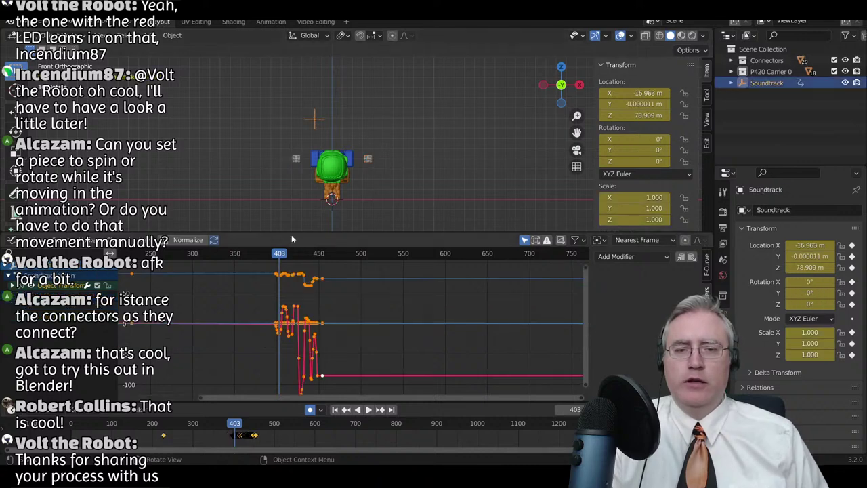
left_click_drag(279, 257, 284, 256)
scroll(384, 133, "down", 2)
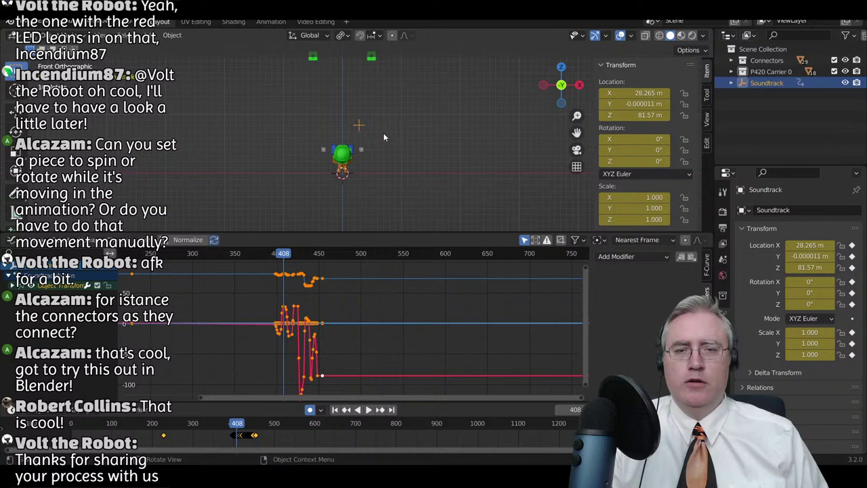
left_click(372, 59)
scroll(343, 280, "up", 3)
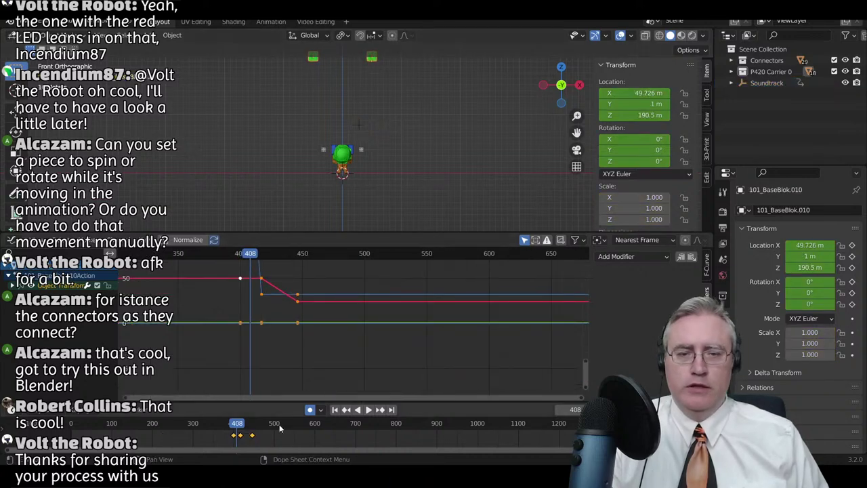
key("g")
key("x")
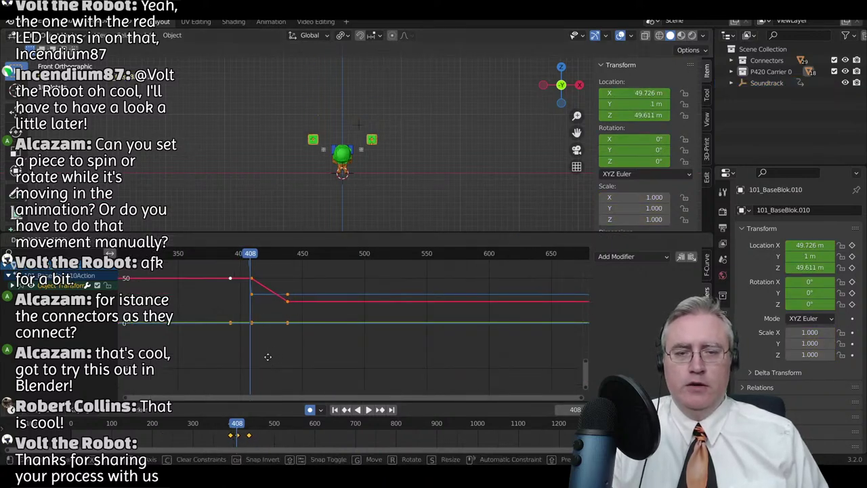
left_click(268, 357)
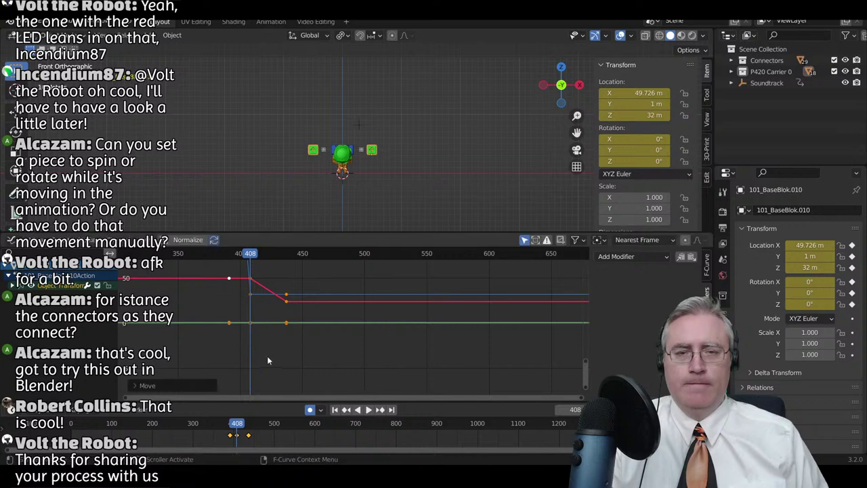
- Use the Soundtrack curve to find frame 414 and shift the two outer connectors' keyframes so their drop ends there
left_click(767, 83)
left_click_drag(251, 254, 259, 254)
left_click(381, 66)
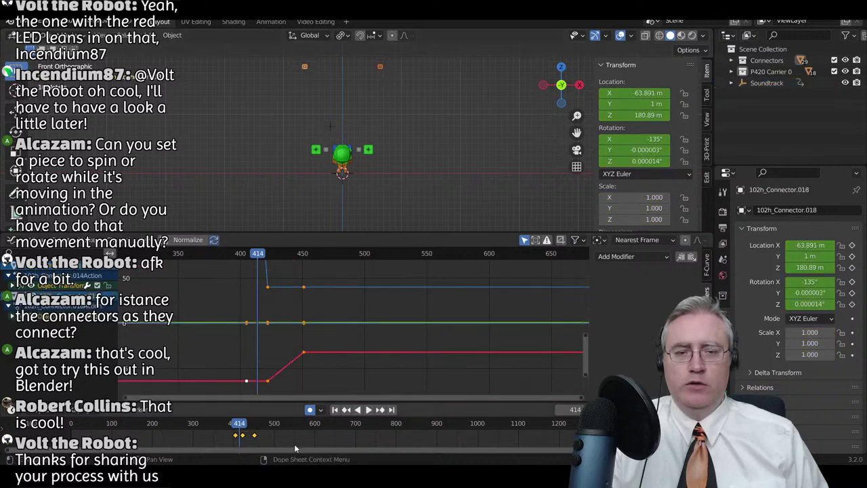
key("g")
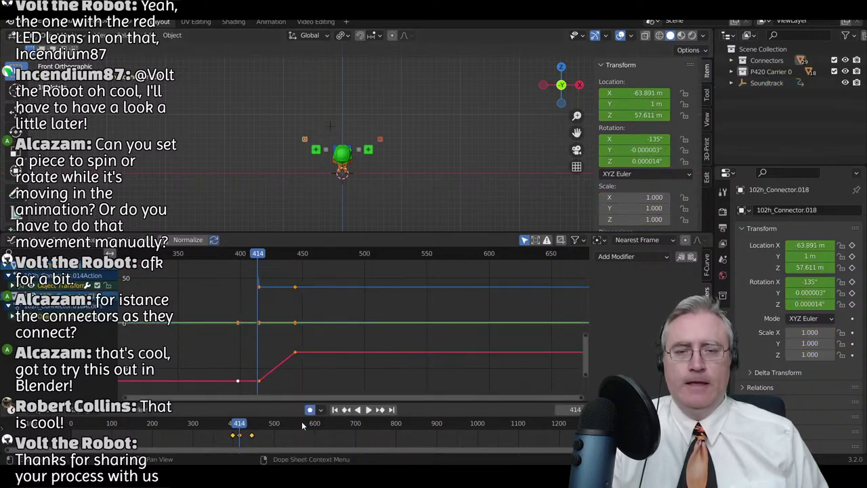
left_click(301, 421)
key("g")
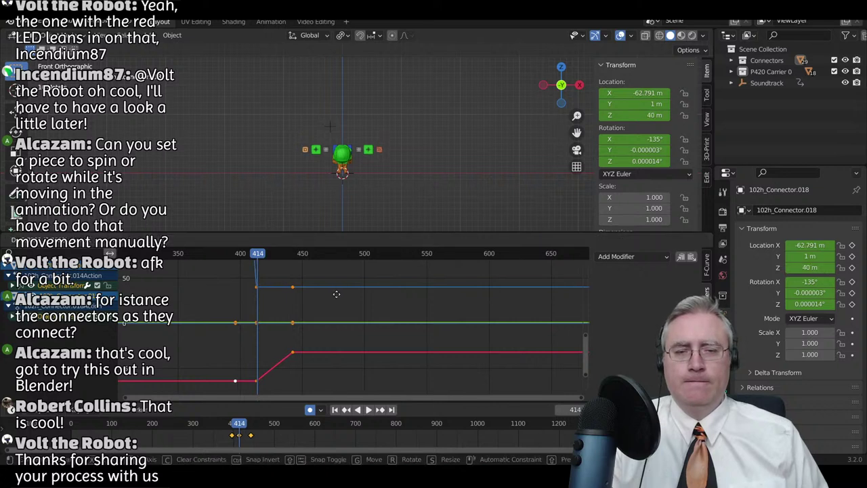
left_click(337, 294)
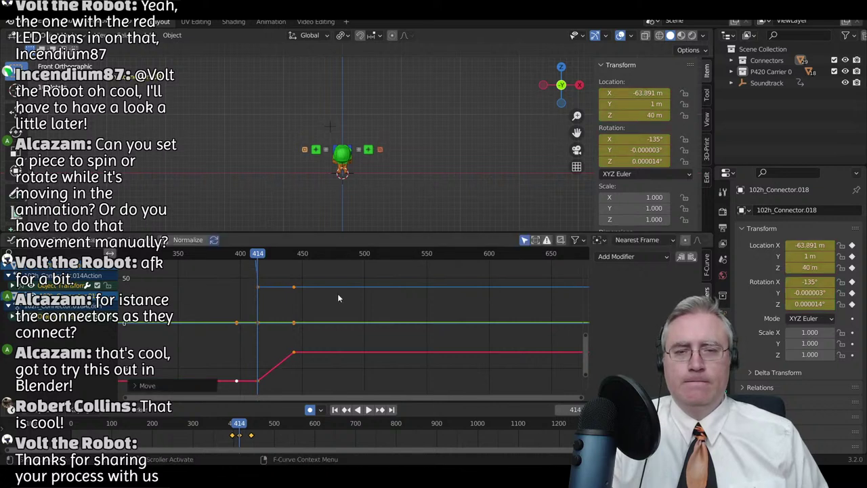
- Use the Soundtrack curve to find frame 420 and shift the two red round engines' keyframes so their drop ends there
left_click(765, 83)
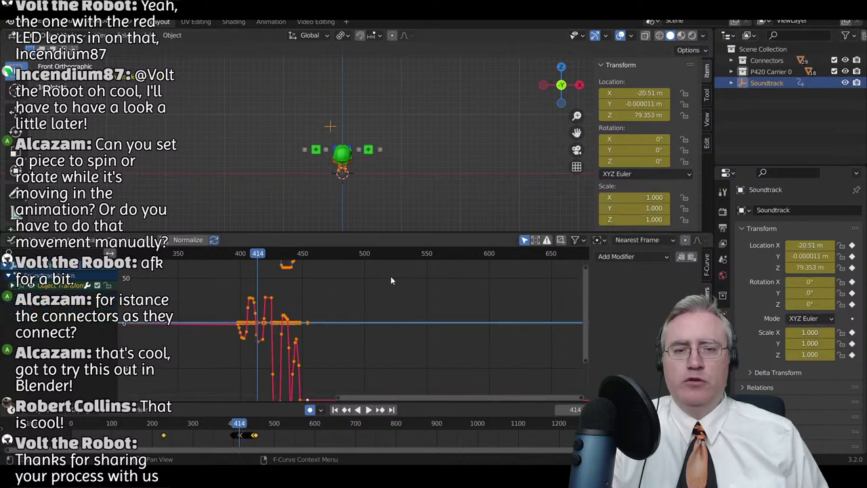
left_click_drag(260, 256, 266, 257)
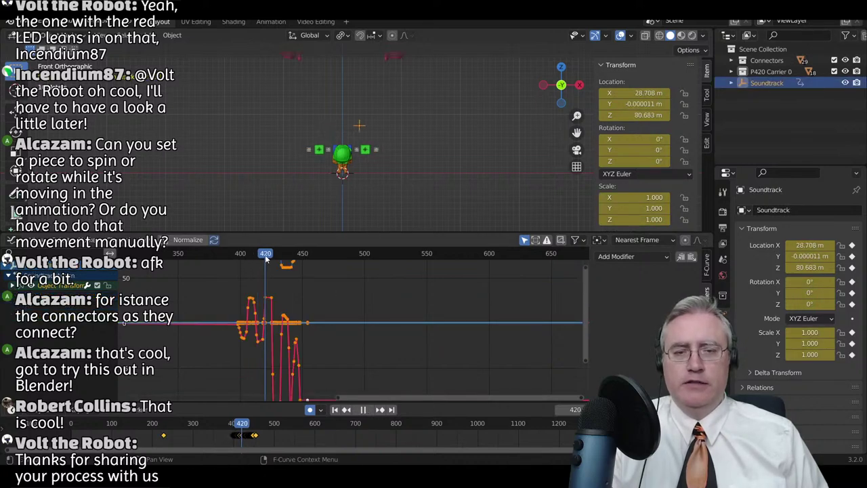
left_click(393, 60)
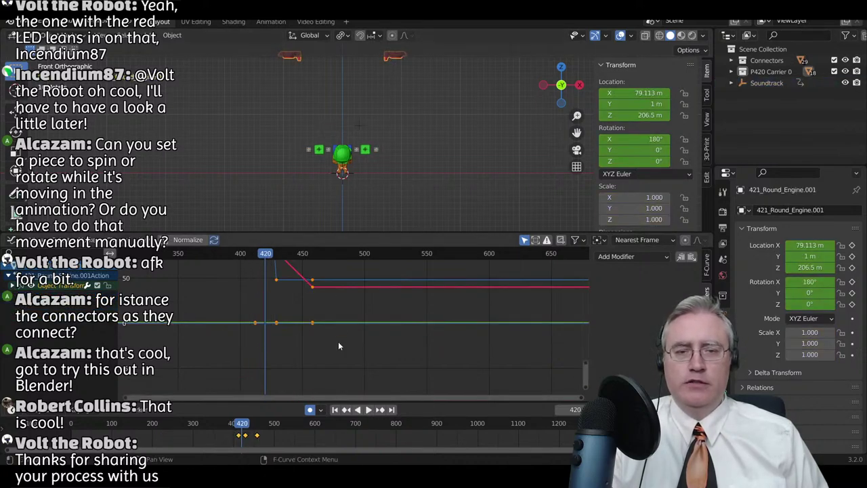
key("g")
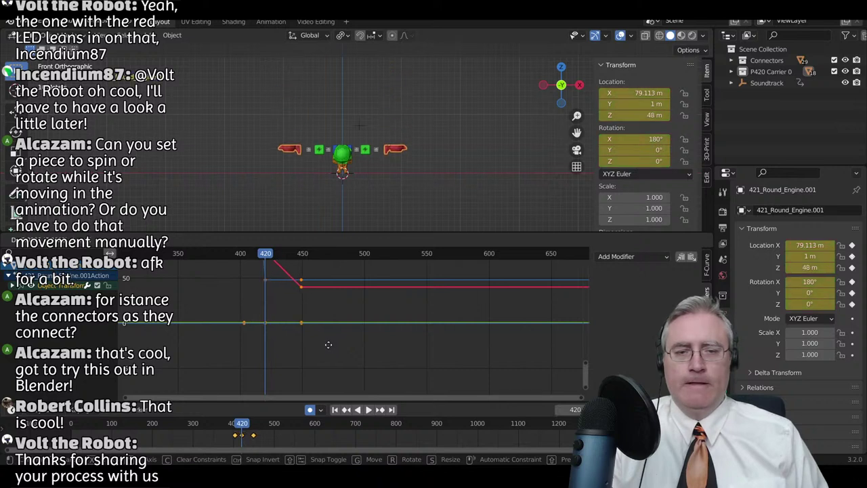
left_click(328, 348)
key("space")
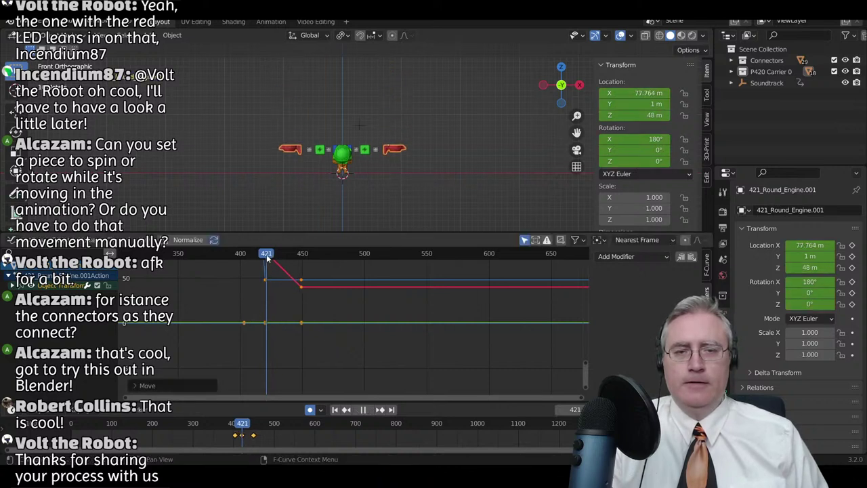
- Select the Soundtrack empty, return the playhead to frame 402, and replay the retimed drops to check them against its curve
left_click(783, 84)
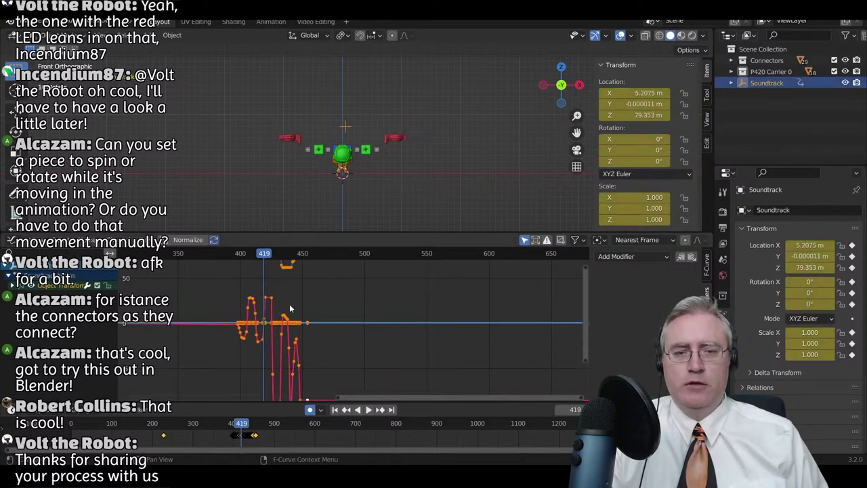
key("Home")
mouse_move(293, 254)
left_mouse_down()
mouse_move(304, 255)
mouse_move(278, 255)
left_mouse_up()
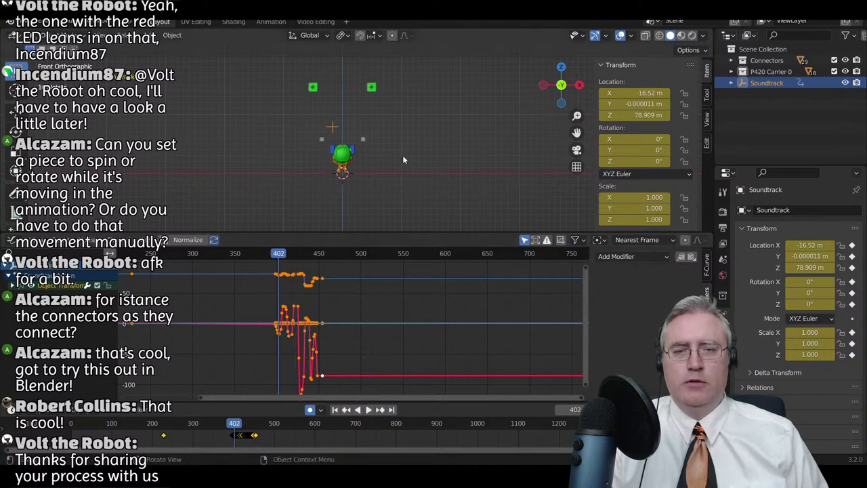
key("space")
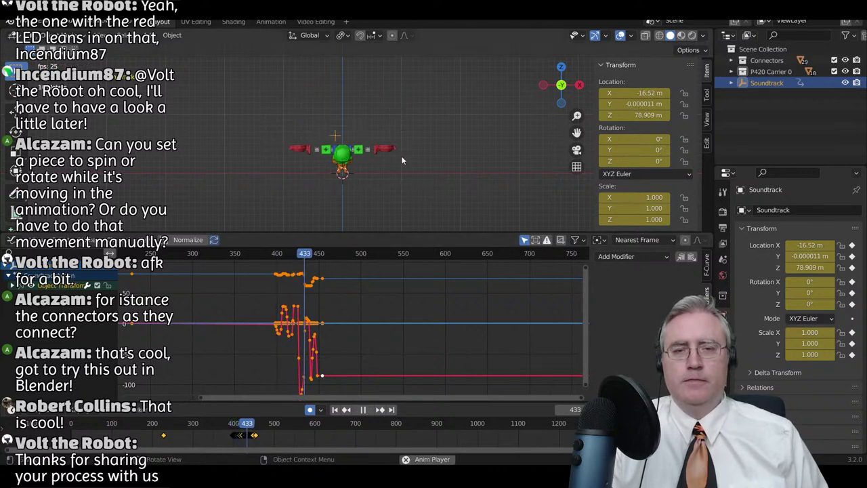
key("space")
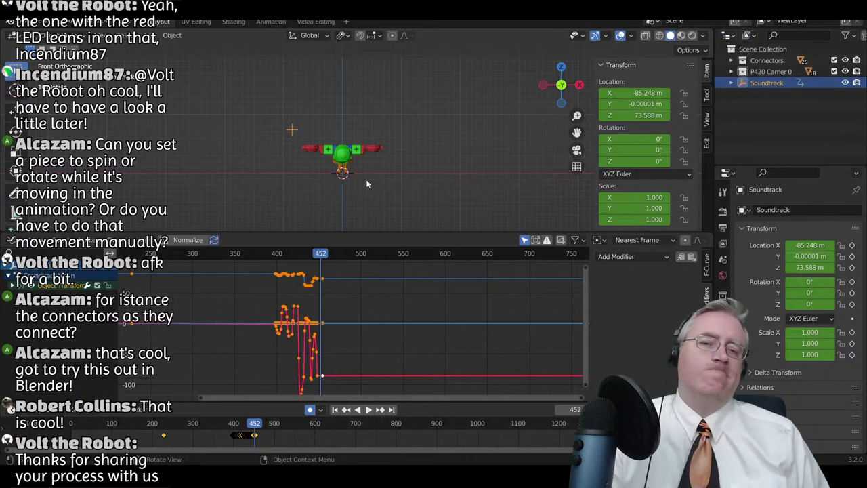
key("space")
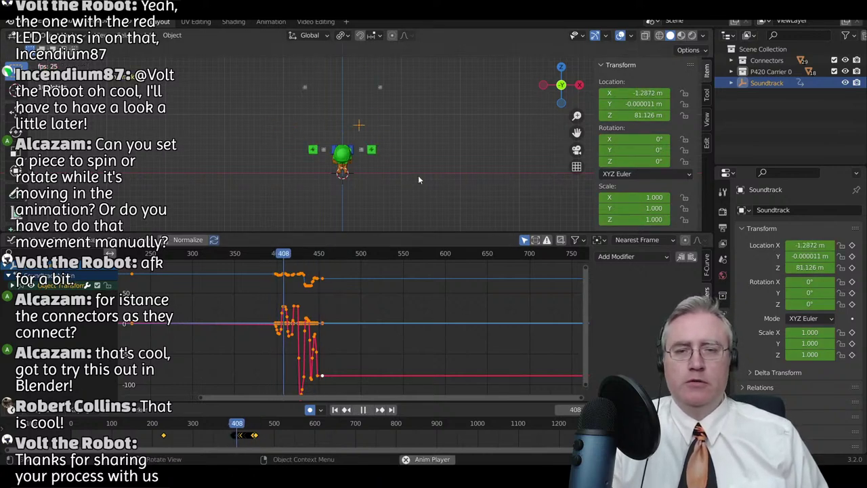
key("space")
scroll(418, 175, "up", 4)
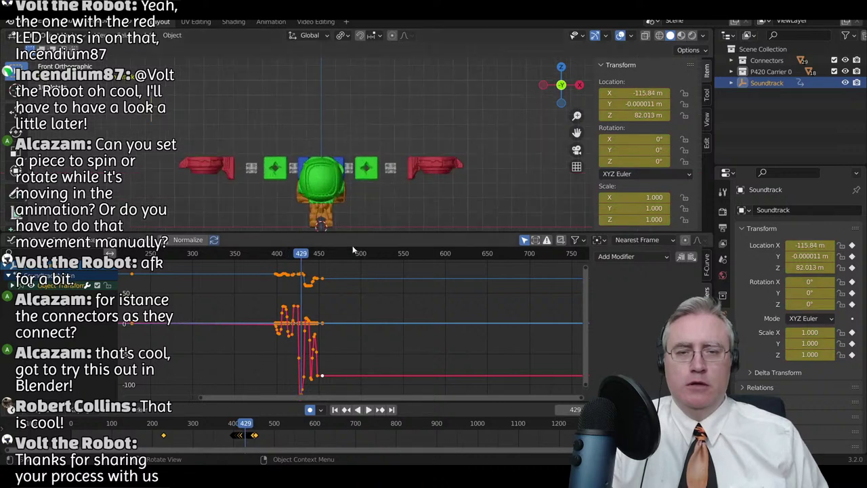
key("space")
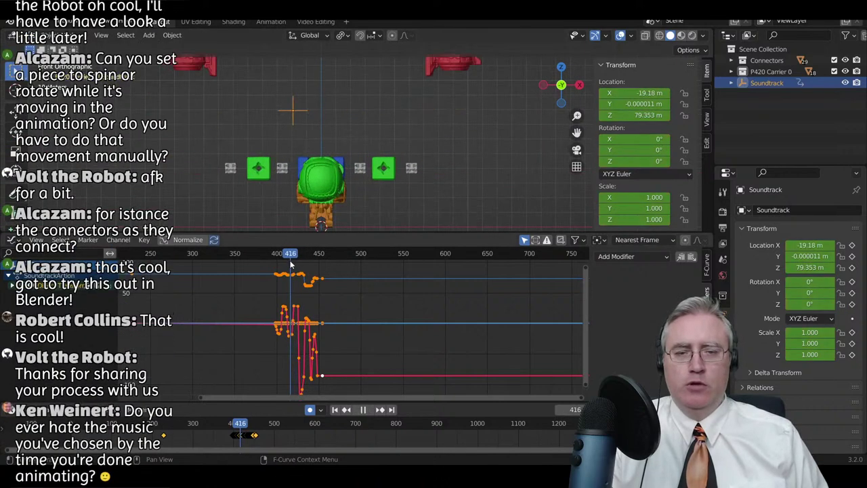
- Stop playback at frame 414 and shift the two green base blocks' keyframes so their drop ends there
key("space")
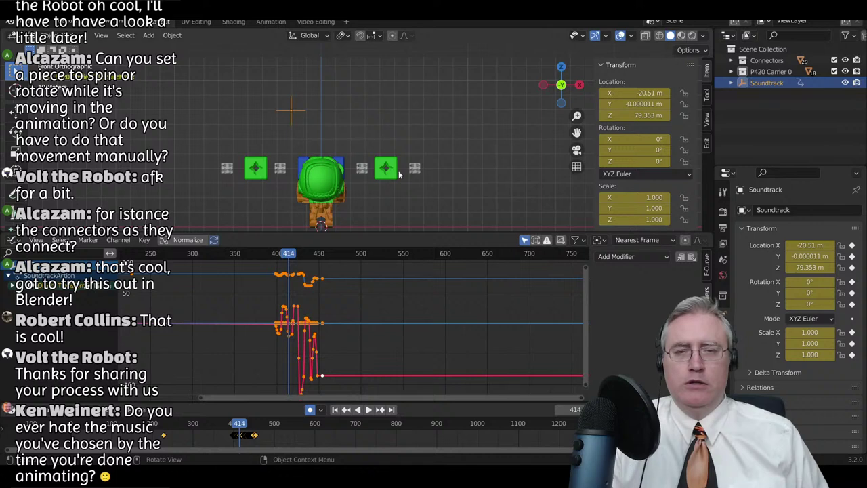
middle_click_drag(398, 170, 420, 146)
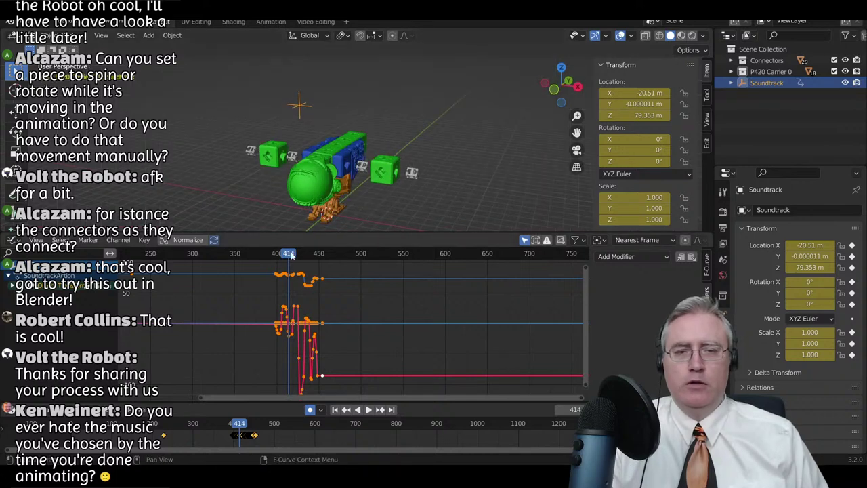
left_click(364, 167)
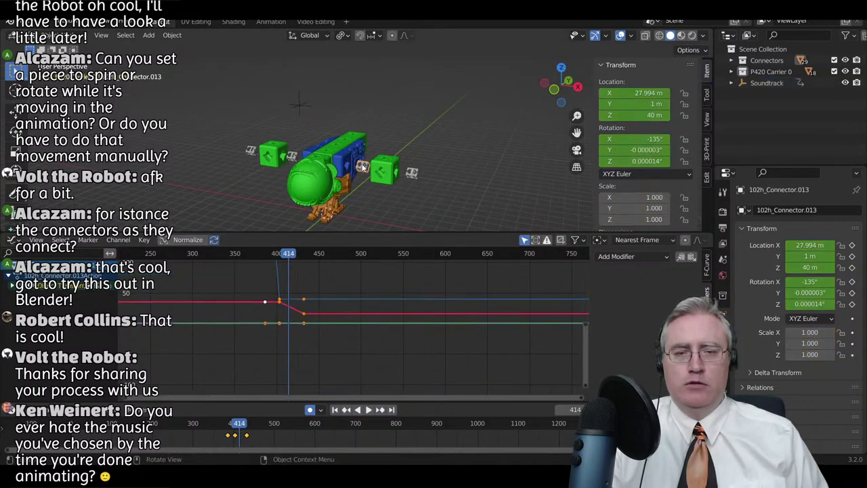
left_click(384, 173)
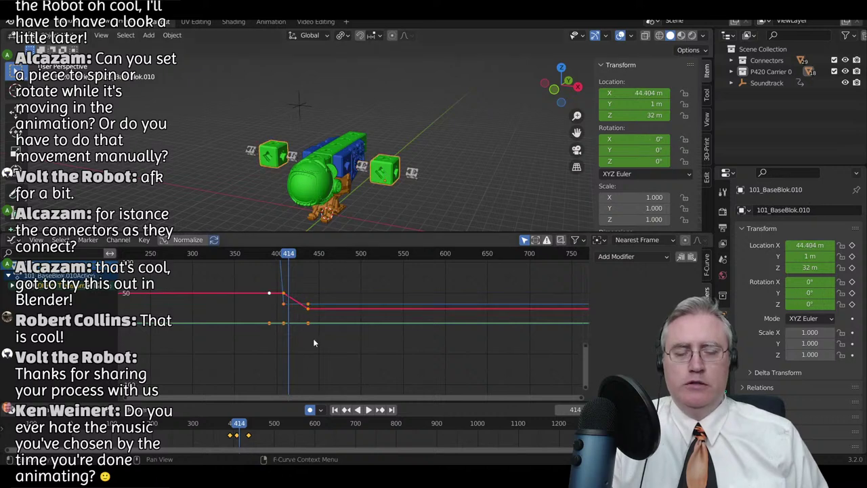
key("g")
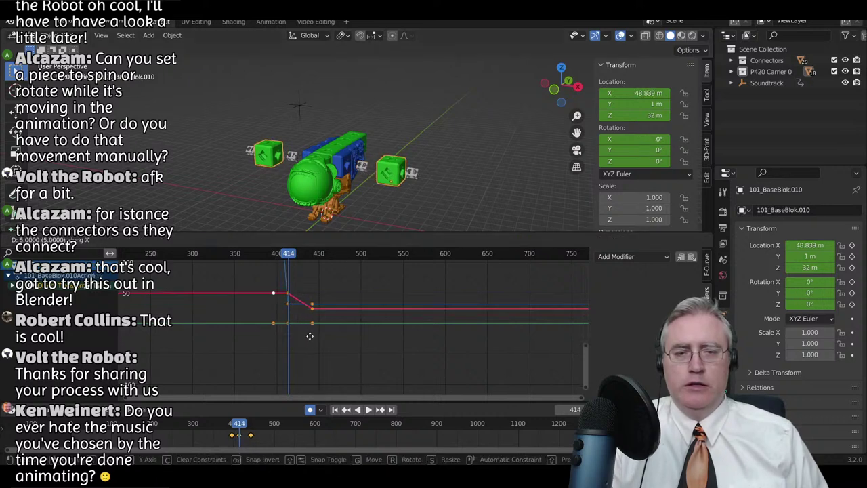
left_click(310, 335)
- Use the Soundtrack curve to find frame 427 and shift the positive-X outer connector's keyframes so its drop ends there
left_click(412, 175)
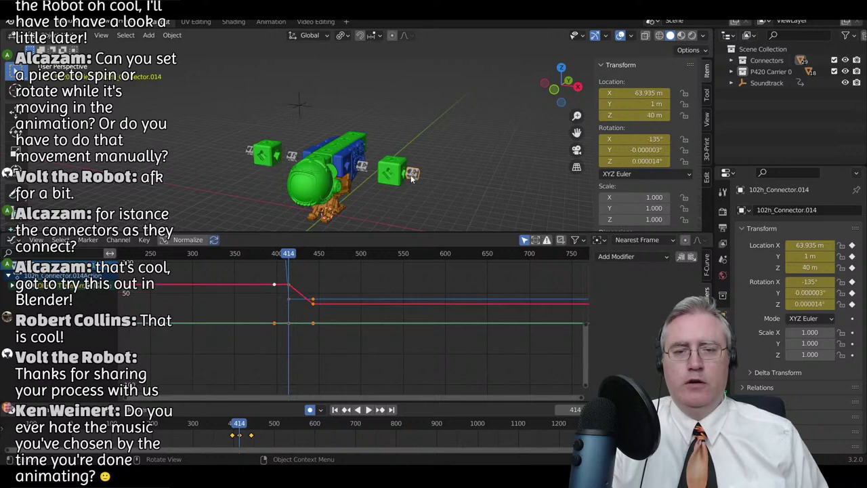
left_click(766, 83)
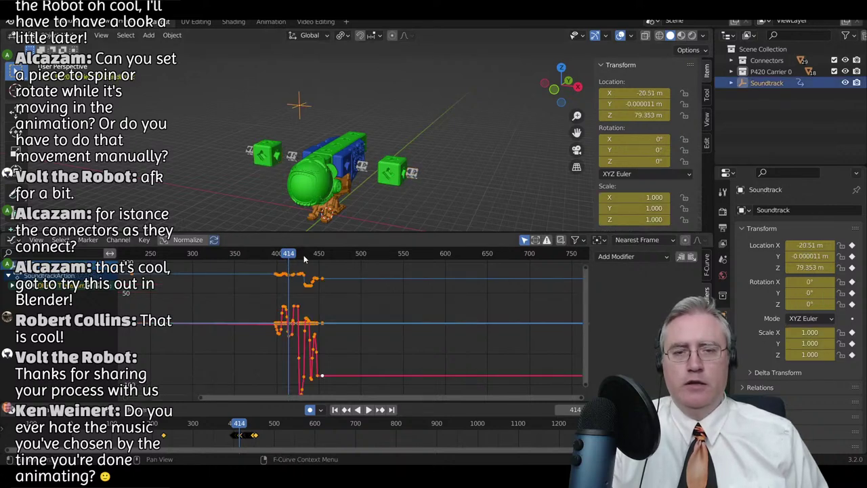
left_click_drag(285, 256, 301, 258)
key("space")
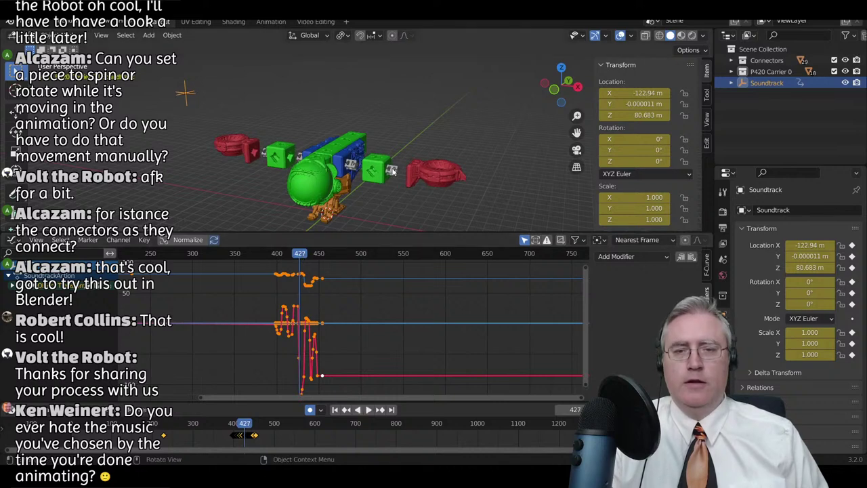
left_click(392, 172)
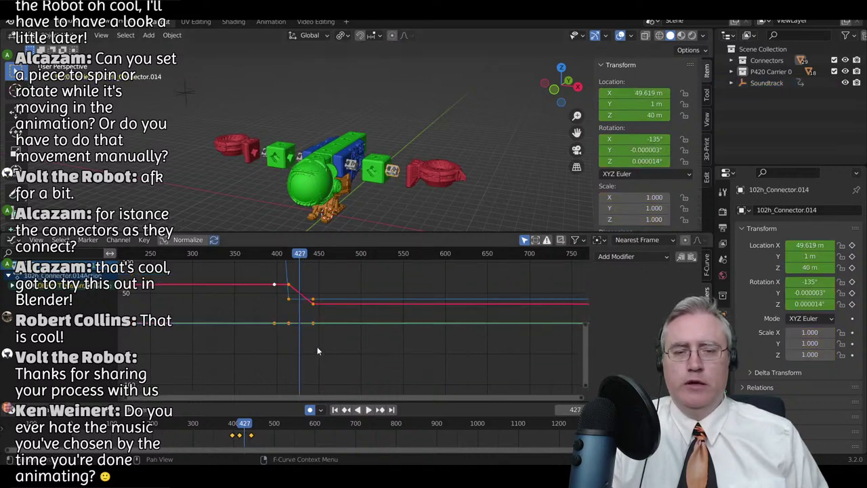
key("g")
key("x")
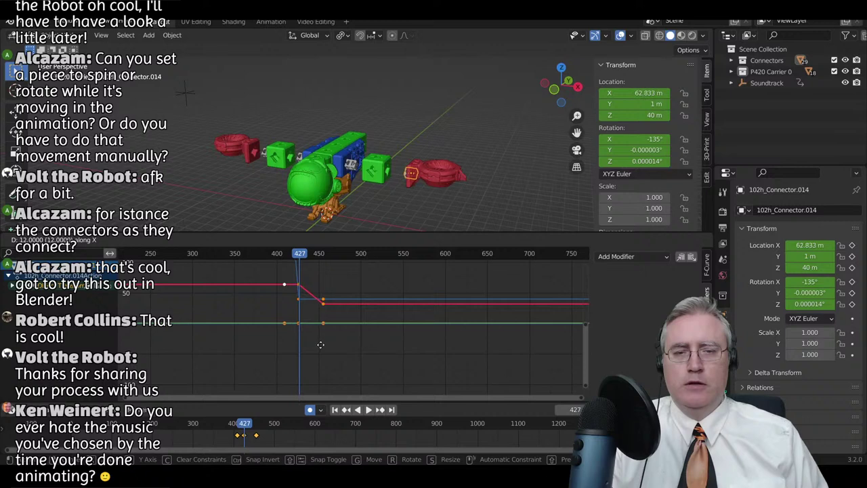
left_click(321, 341)
- Use the Soundtrack curve to find frame 441 and shift the two red round engines' keyframes 20 frames later so their drop ends there
left_click(433, 180)
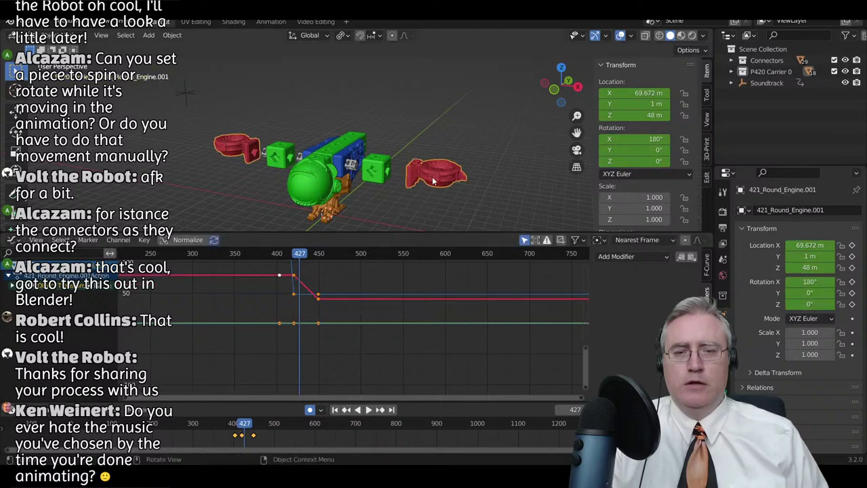
left_click(765, 83)
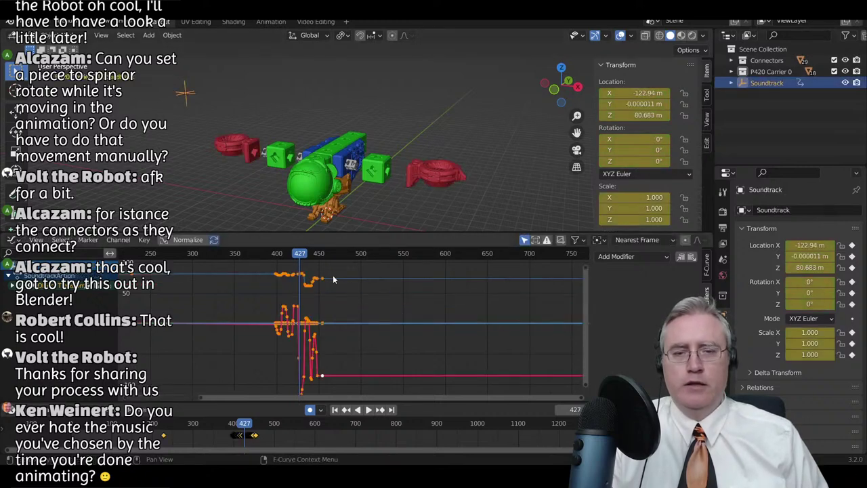
key("space")
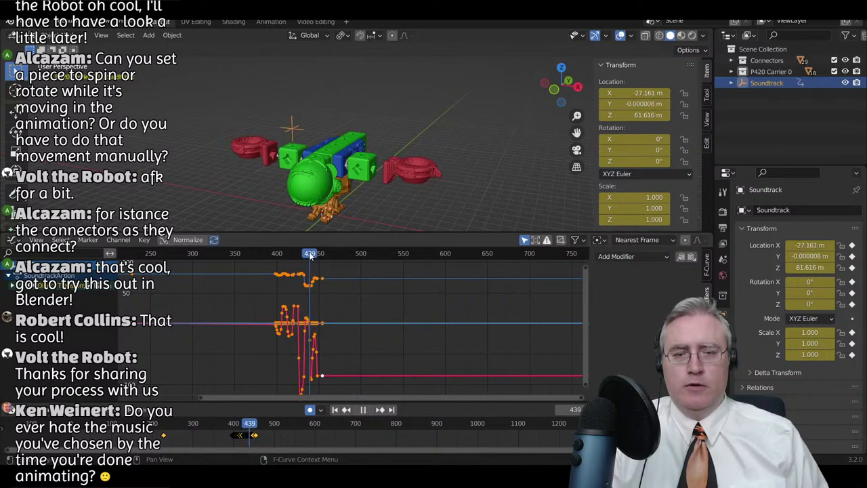
key("space")
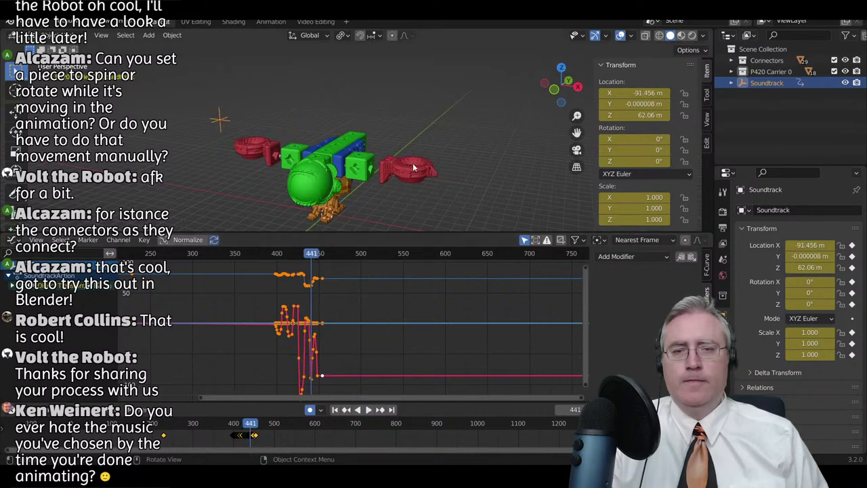
left_click(413, 163)
key("g")
key("x")
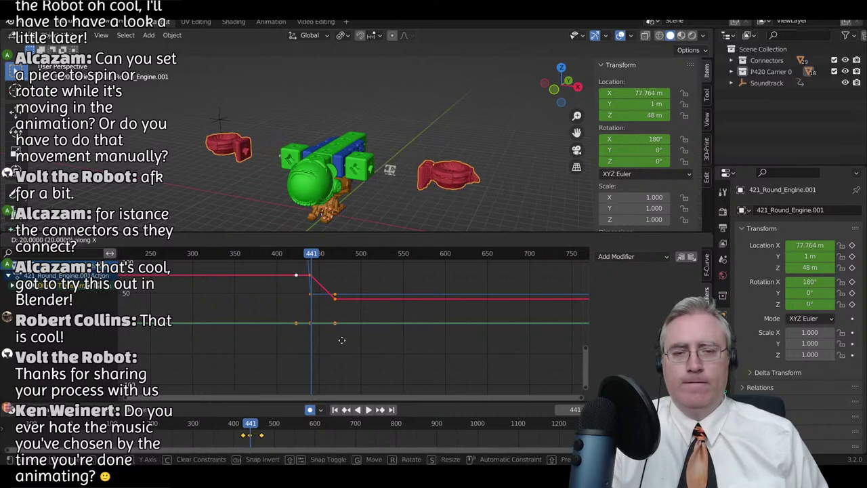
left_click(342, 340)
- Replay the assembly from frame 356 to frame 436 and view it from the front to compare the paired parts' timing
left_click_drag(310, 254, 239, 255)
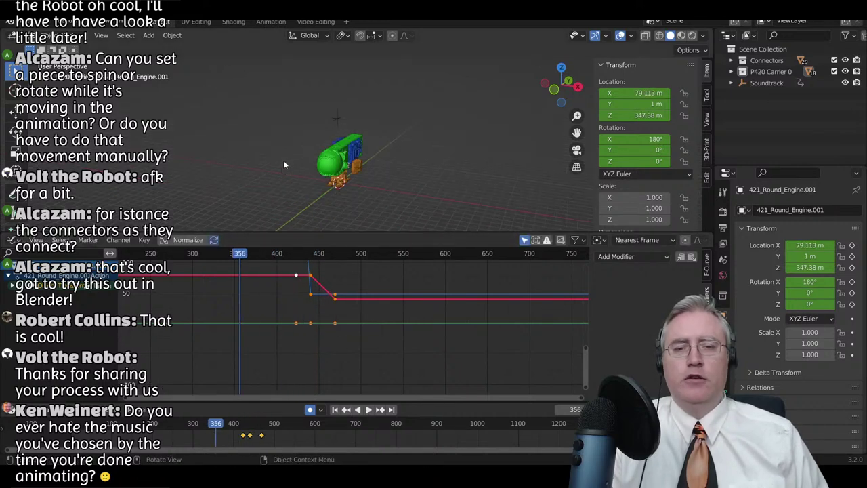
key("space")
key("space")
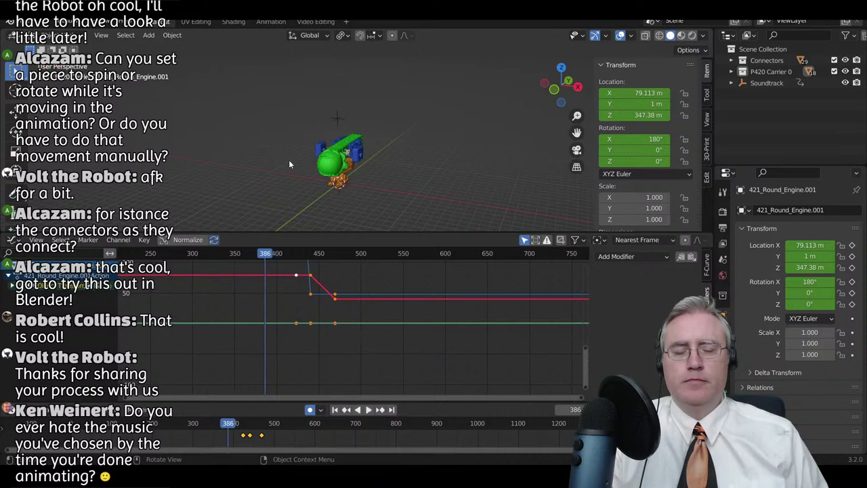
scroll(288, 160, "up", 3)
key("space")
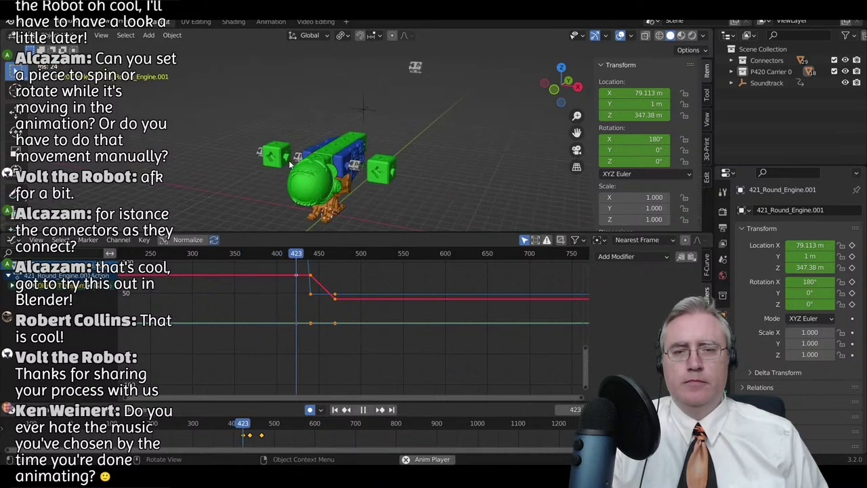
key("space")
middle_click_drag(260, 187, 286, 190)
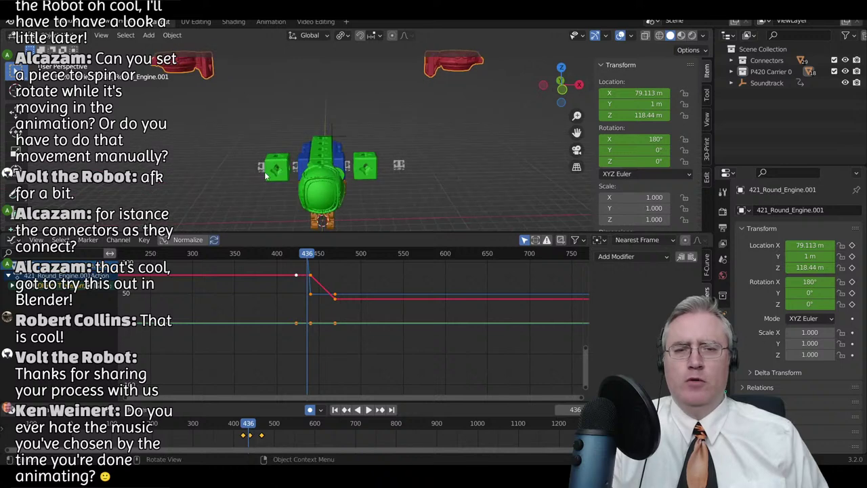
- Shift the negative-X outer connector's keyframes 12 frames later to match the timing of its opposite counterpart
left_click(265, 175)
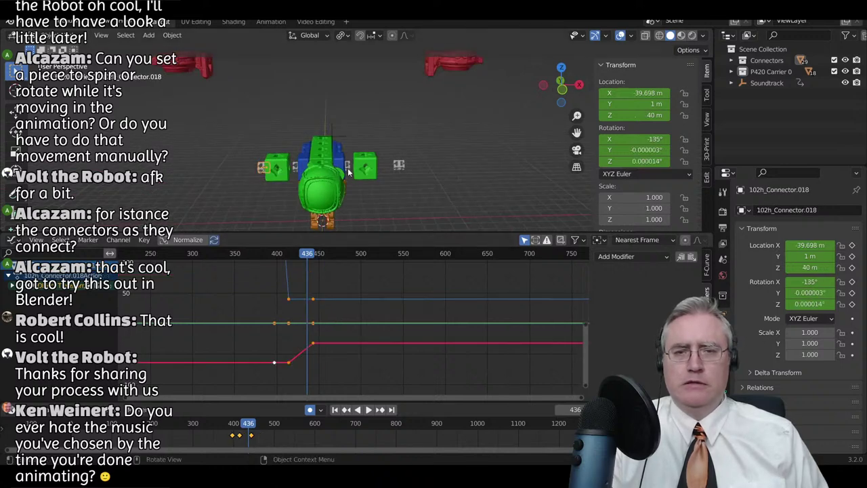
left_click(407, 163)
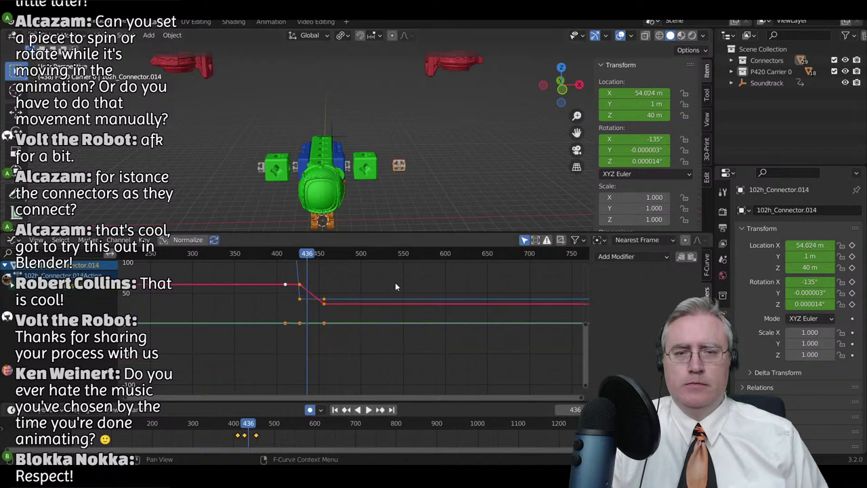
left_click(259, 166)
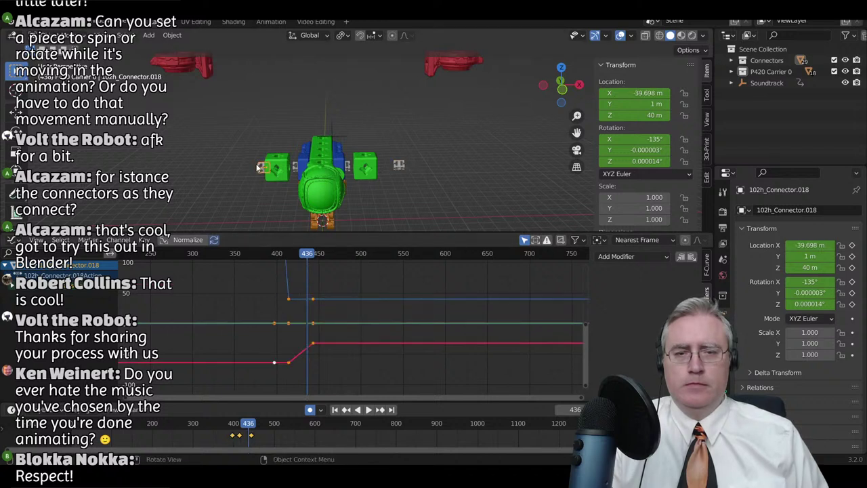
left_click(399, 163, "shift")
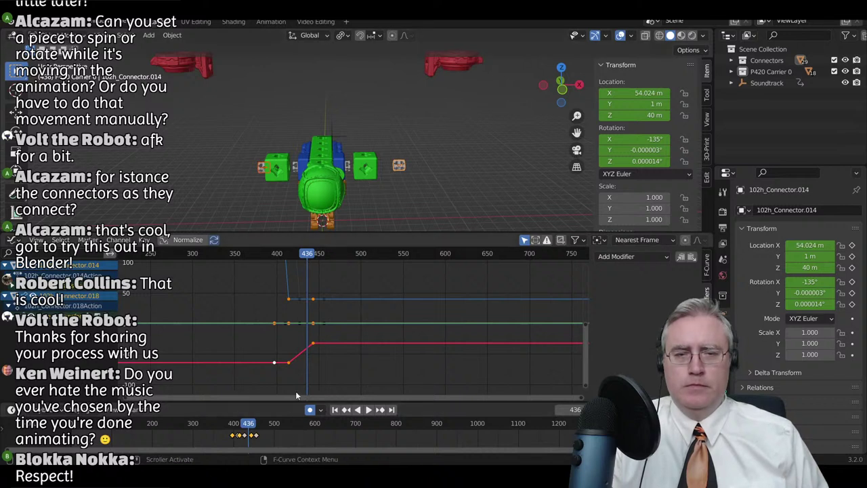
key("g")
key("x")
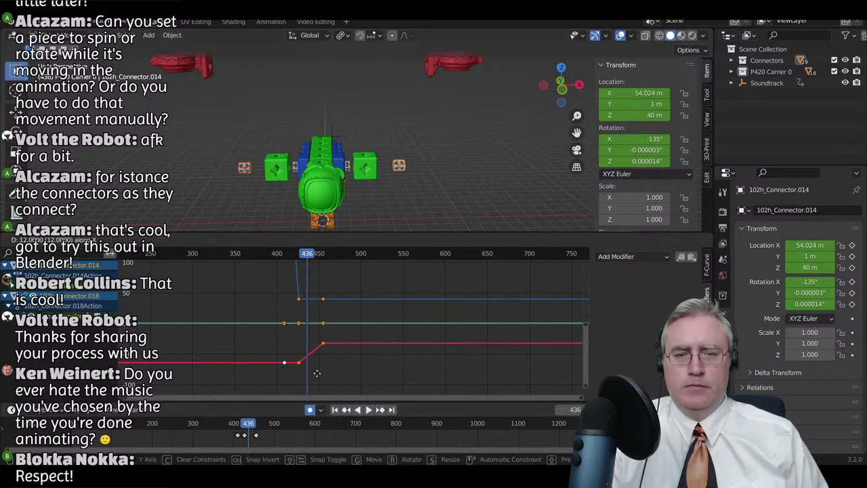
left_click(317, 373)
- Rewind and replay the animation up to frame 449 to check that both outer connectors drop together
left_click_drag(313, 255, 255, 261)
key("space")
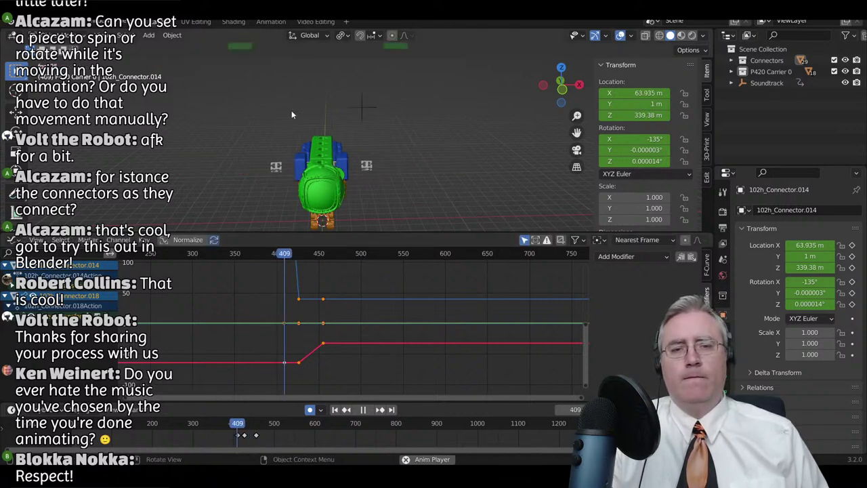
key("space")
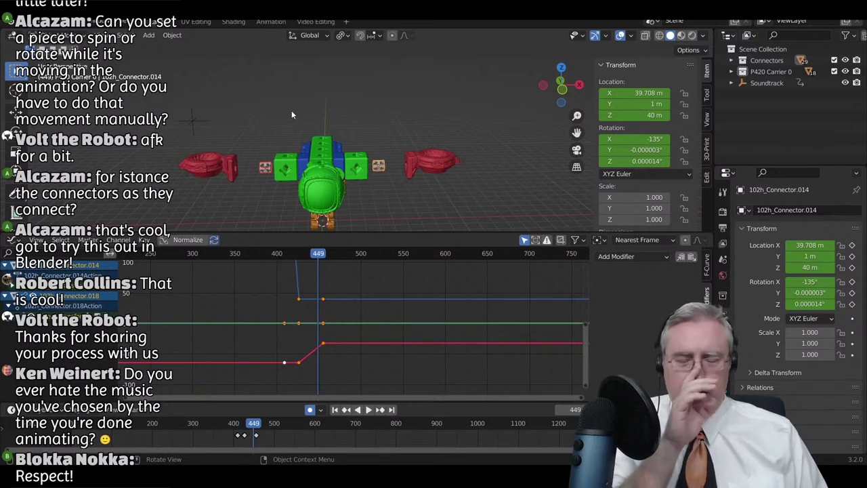
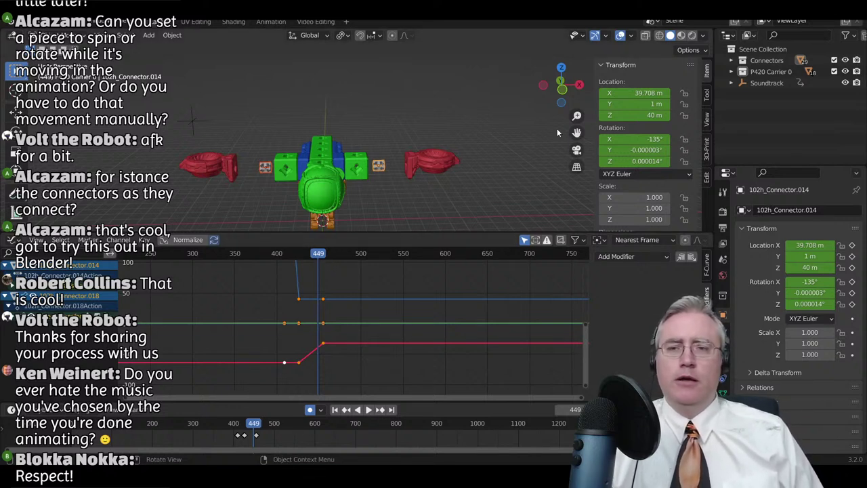
- Use the Soundtrack curve to find frame 402 and shift the two inner connectors' keyframes so their drop ends there
left_click(767, 82)
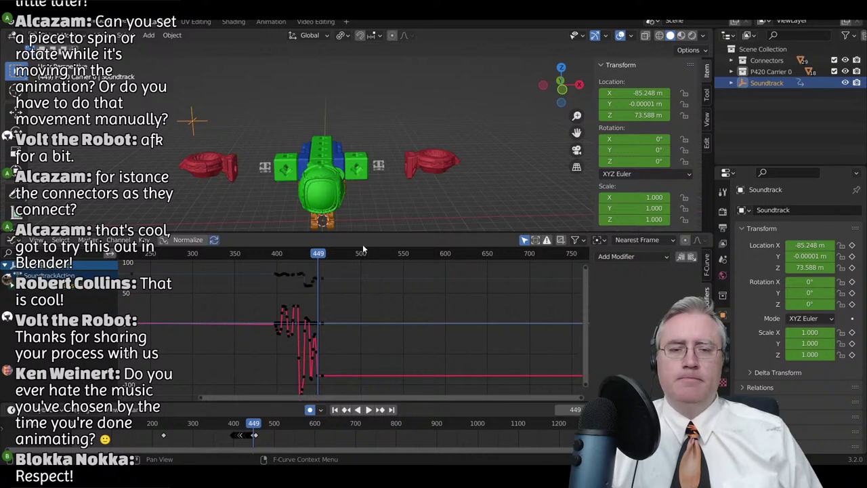
left_click_drag(320, 258, 279, 258)
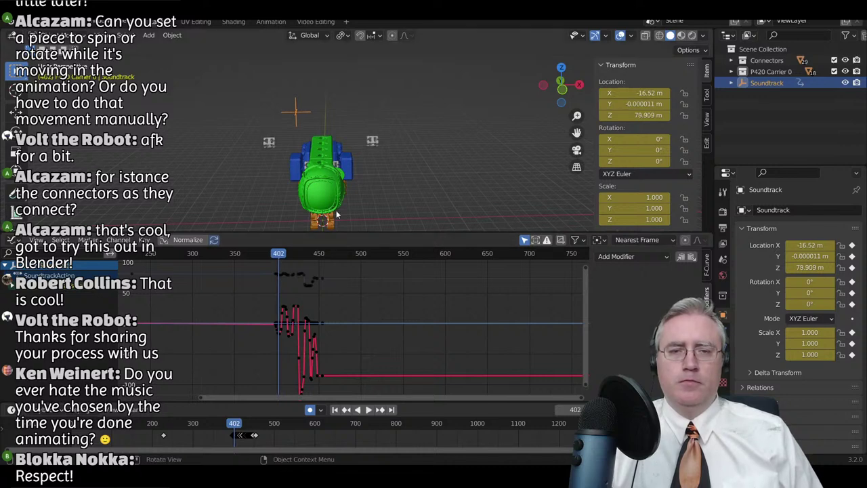
left_click(372, 141)
left_click(269, 143, "shift")
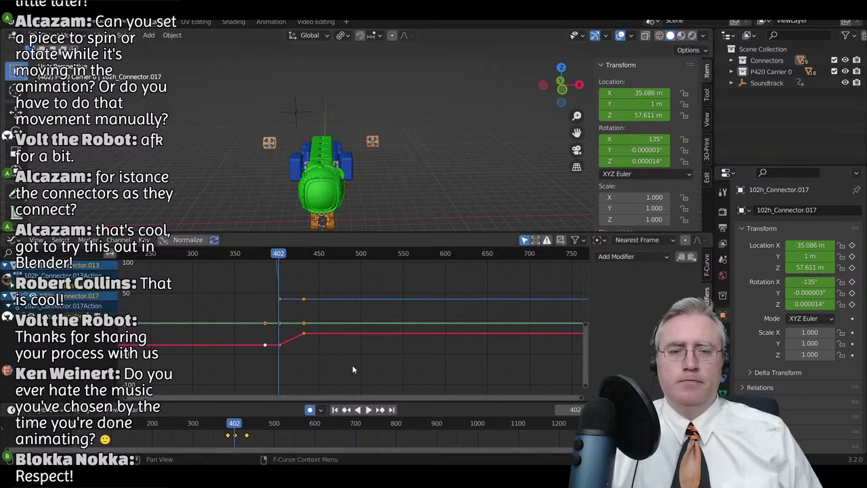
key("g")
left_click(349, 365)
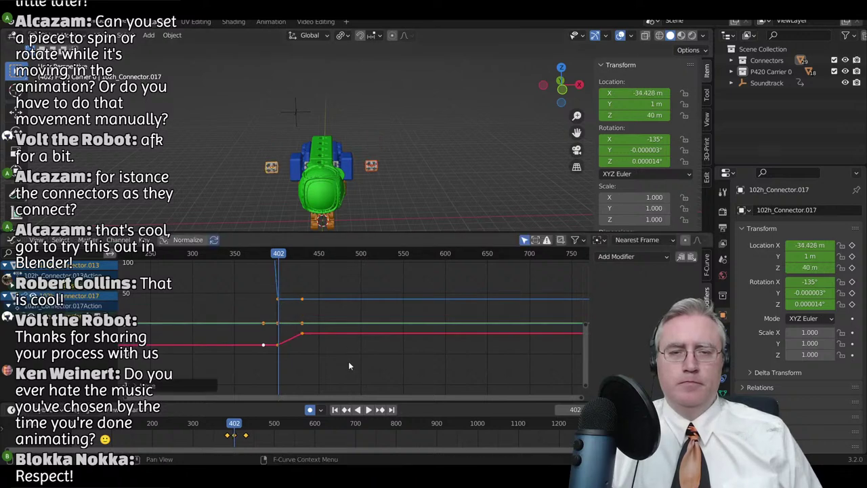
- Use the Soundtrack curve to find frame 408 and shift the two green base blocks' keyframes so their drop ends there
left_click(766, 82)
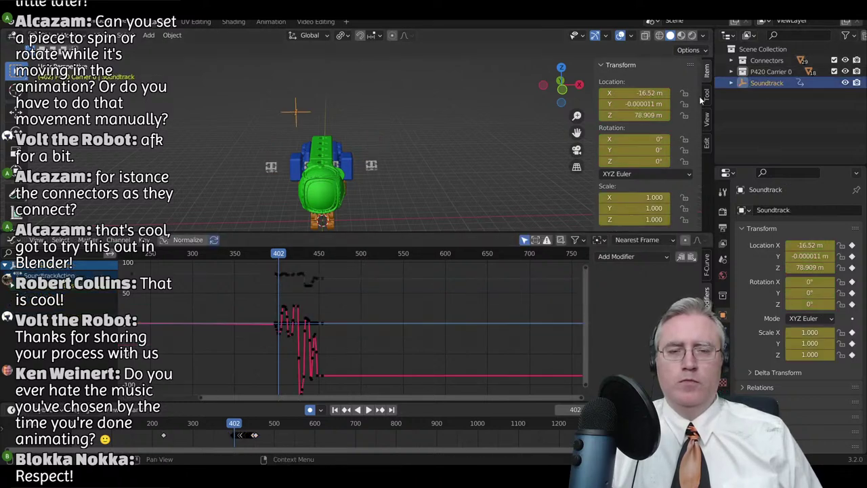
left_click_drag(280, 255, 284, 254)
scroll(386, 100, "down", 5)
left_click(372, 90)
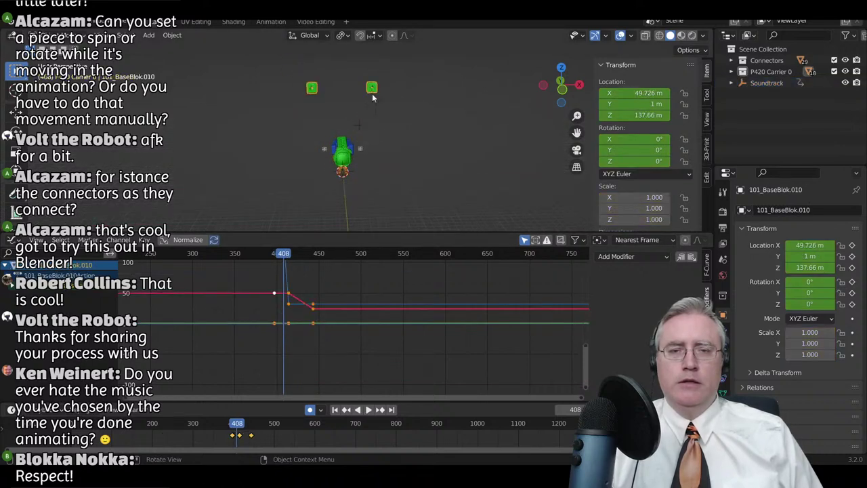
key("KP_Decimal")
key("g")
left_click(328, 342)
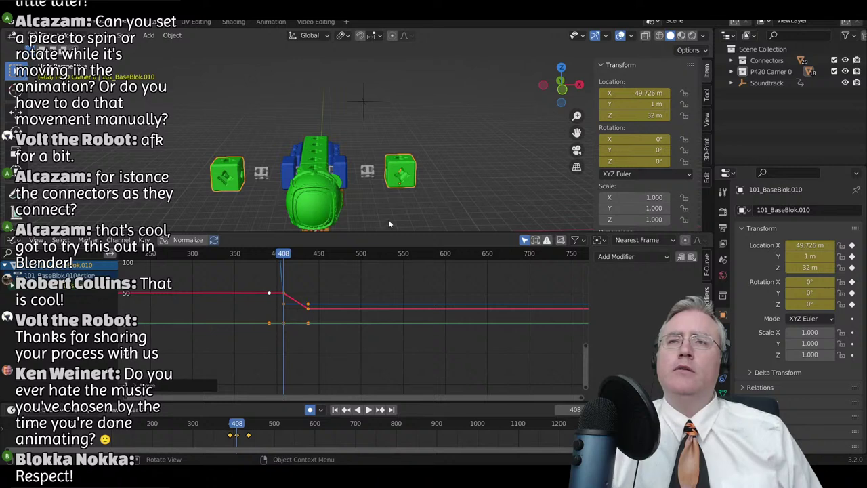
scroll(369, 213, "down", 4)
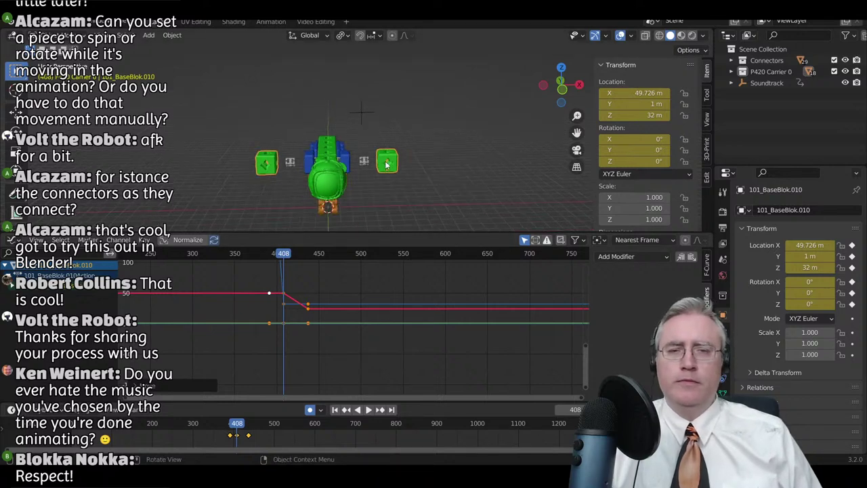
- Use the Soundtrack curve to find frame 417 and shift the two outer connectors' keyframes about 10 frames earlier to end their drop there
scroll(376, 109, "up", 2)
middle_click_drag(381, 131, 399, 98)
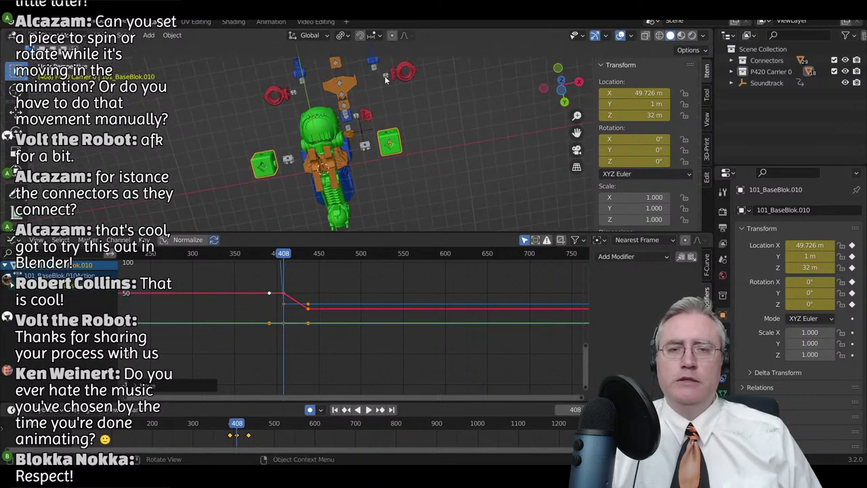
left_click(385, 76)
left_click(296, 90, "shift")
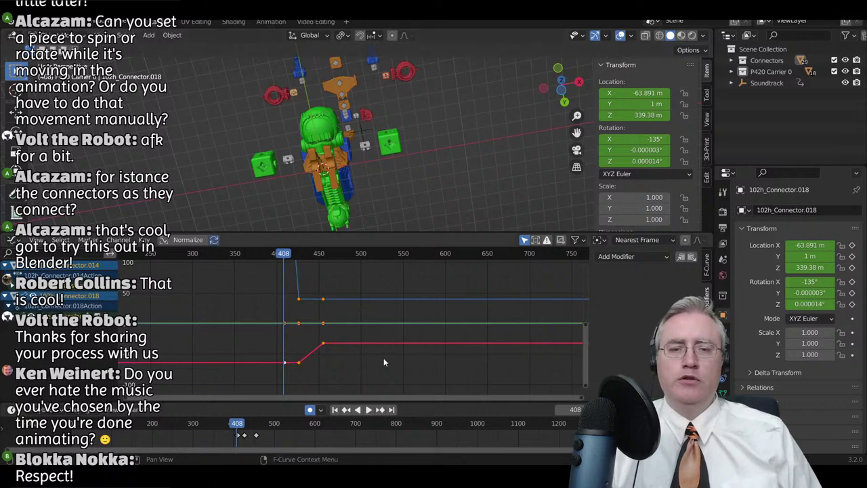
key("a")
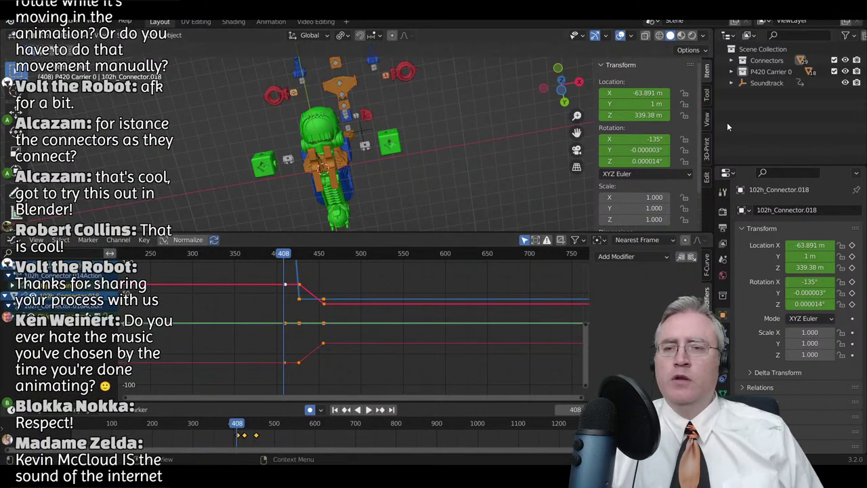
left_click(760, 84)
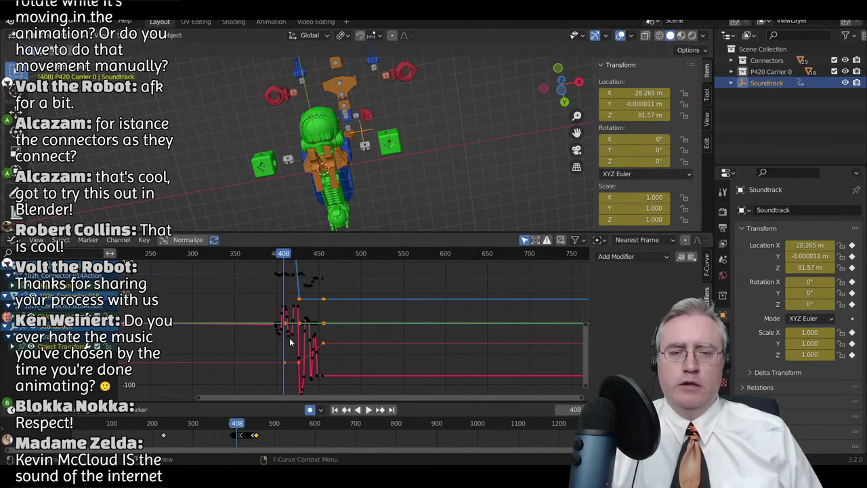
scroll(294, 305, "up", 2)
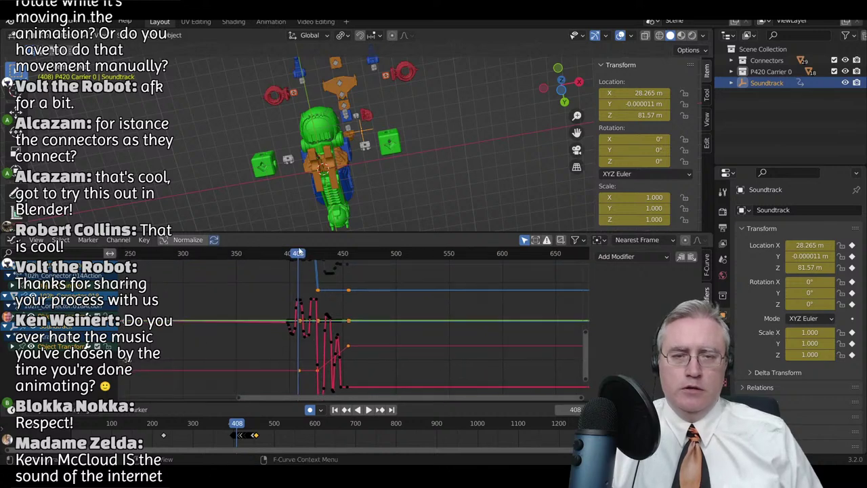
left_click_drag(298, 253, 309, 252)
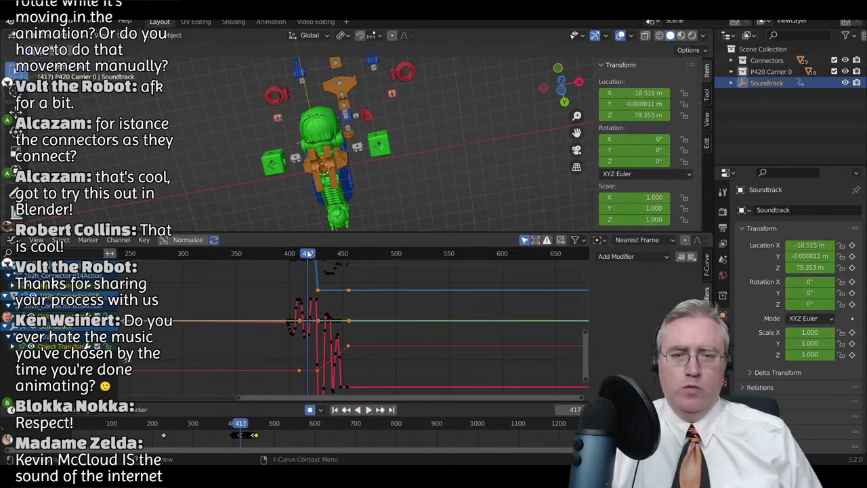
key("g")
key("x")
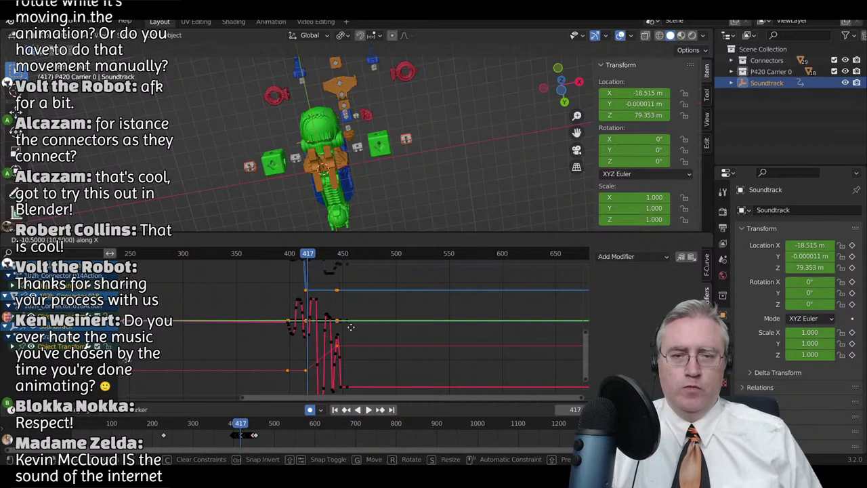
left_click(351, 328)
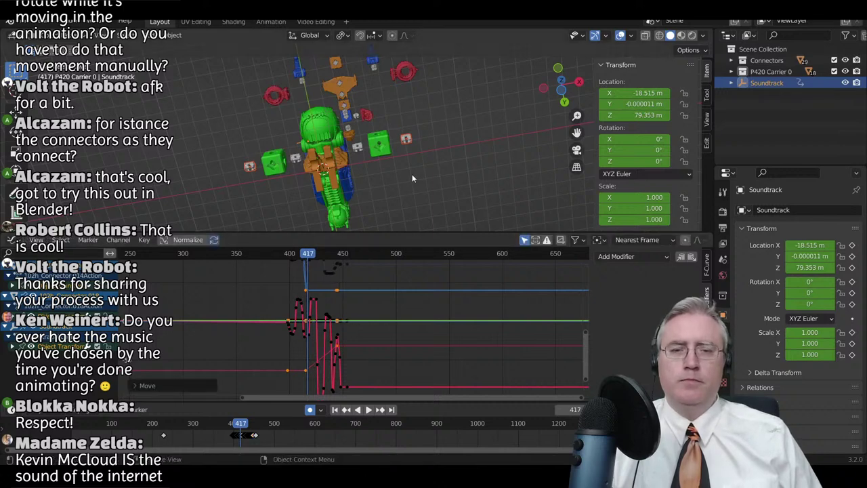
- Replay the beat and shift the outer connectors' keyframes about 3 frames earlier so their drop ends near frame 413
key("space")
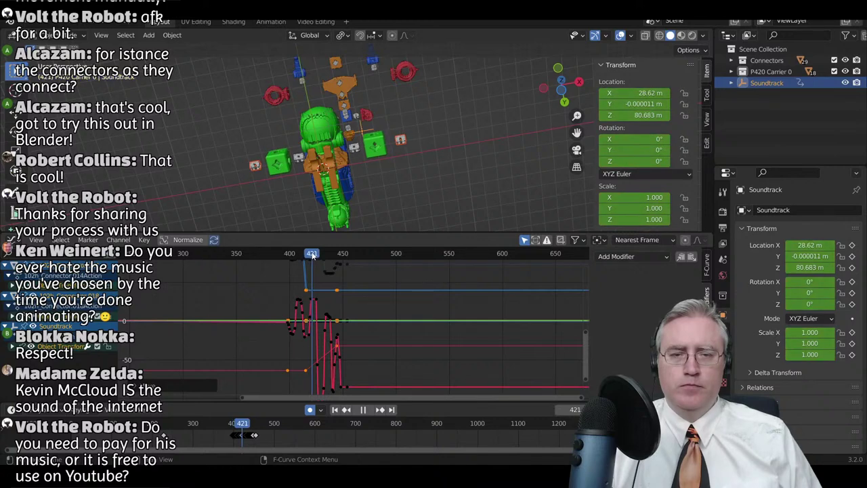
key("Escape")
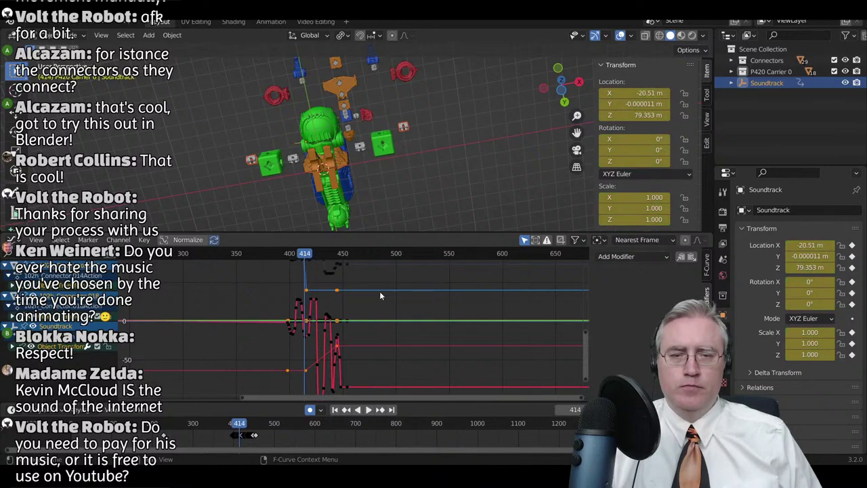
key("g")
key("x")
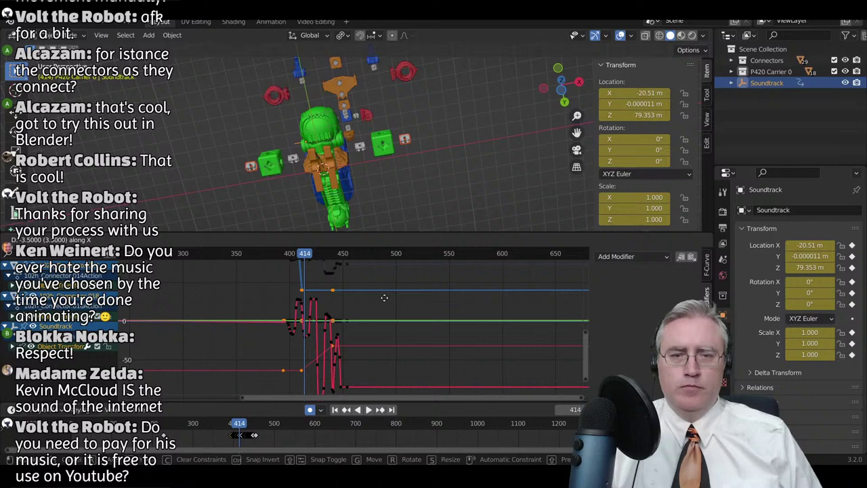
left_click(385, 297)
left_click(291, 255)
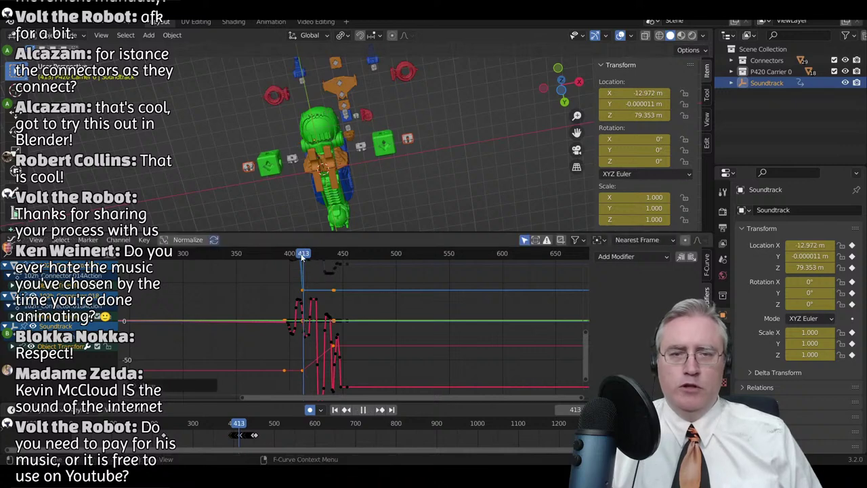
key("space")
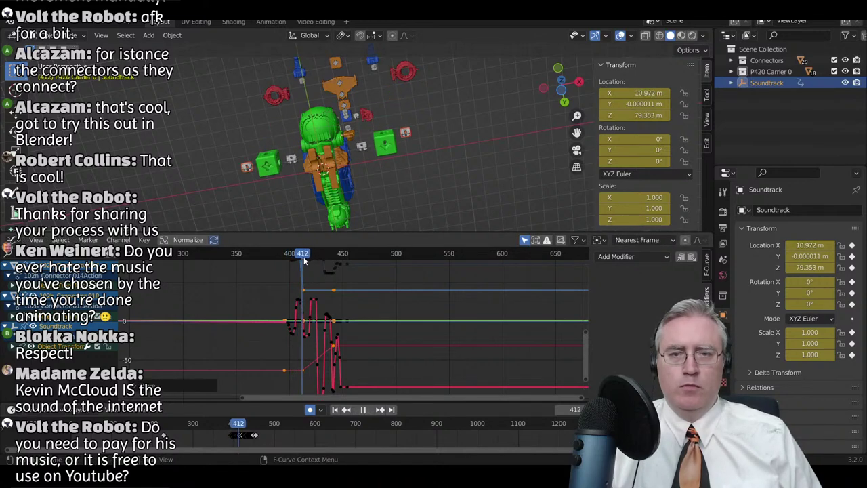
key("space")
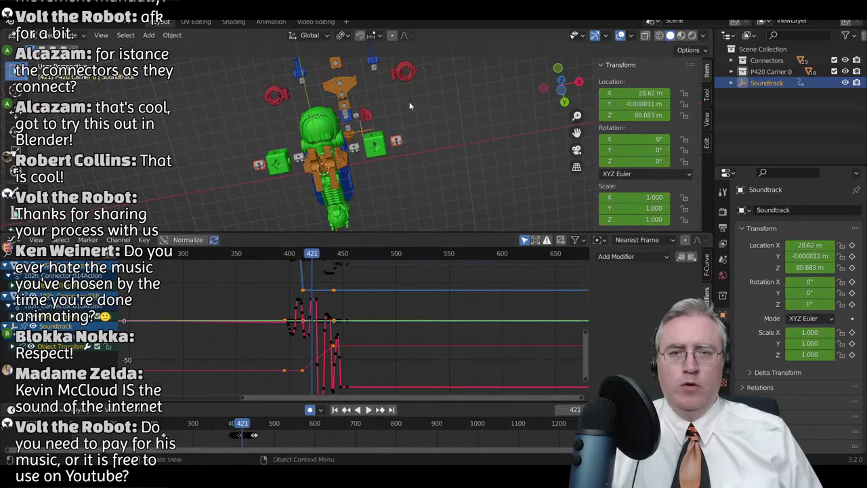
- Shift the red round engines' keyframes about 21 frames earlier so their drop ends just before frame 421
left_click(398, 73)
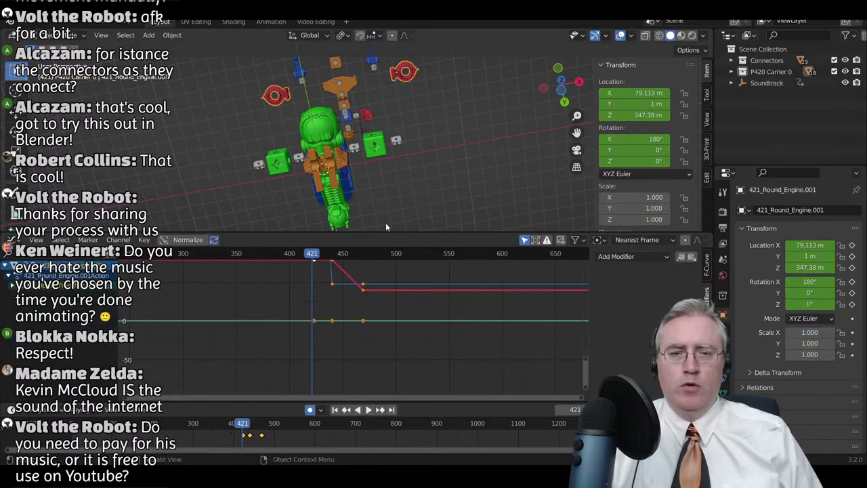
key("g")
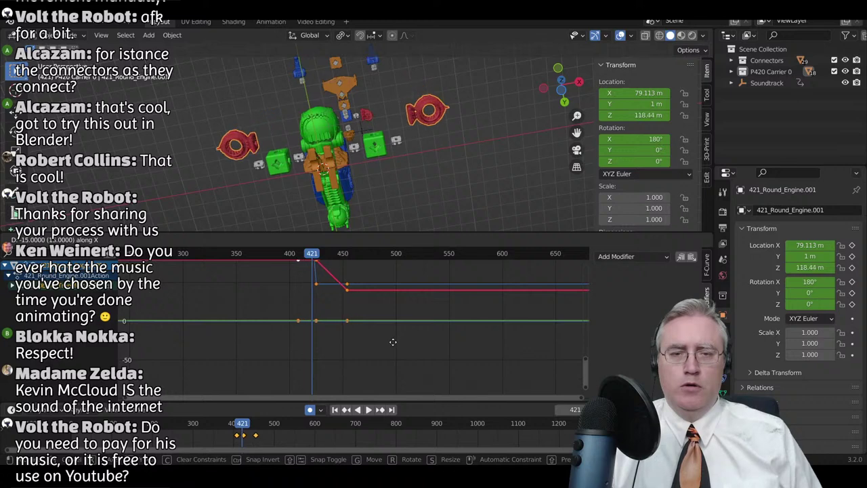
left_click(387, 346)
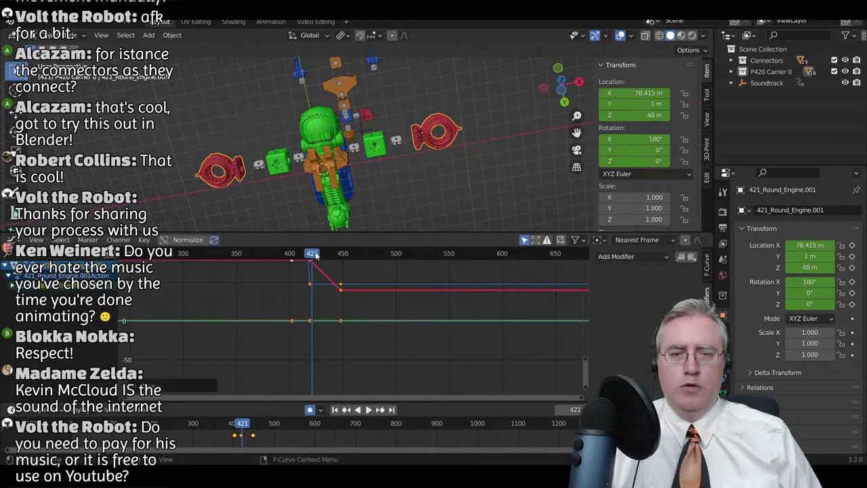
- Scrub and replay the animation between frames 387 and 428 to check the engines' landing against the Soundtrack curve
left_click(785, 82)
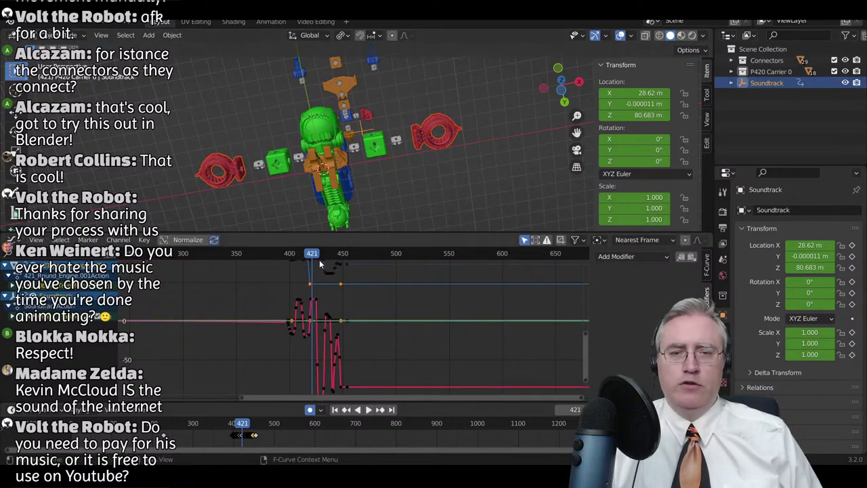
left_click_drag(313, 255, 286, 265)
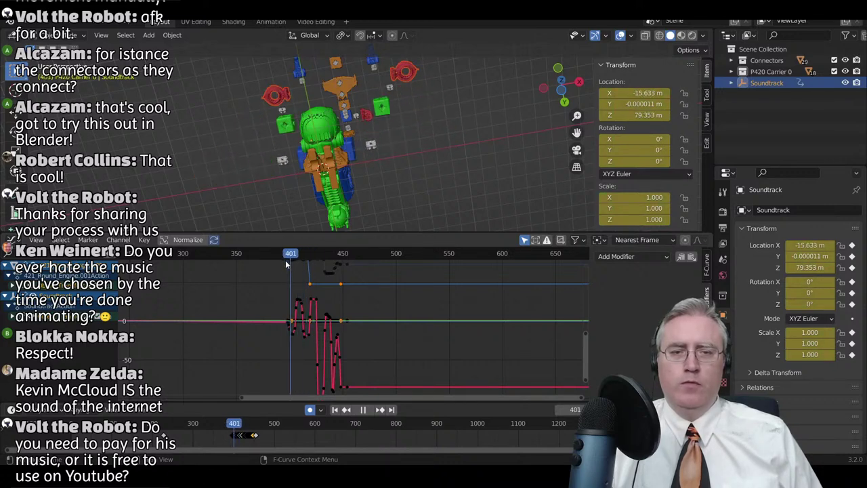
key("Escape")
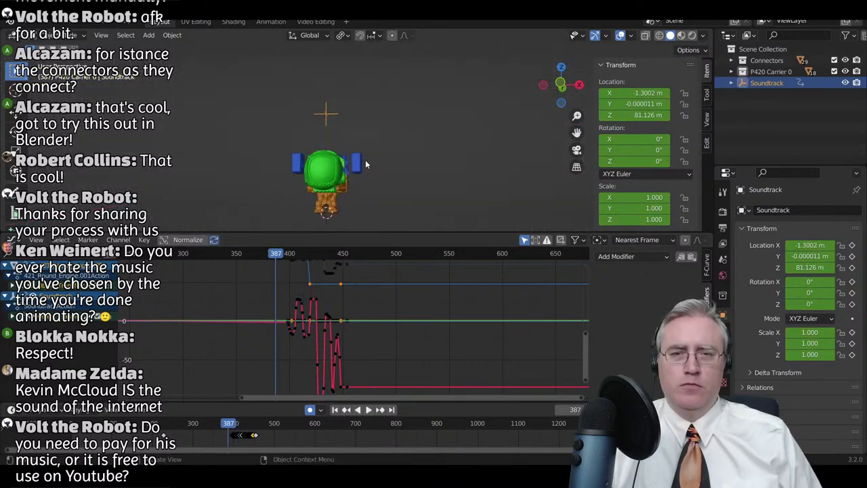
key("space")
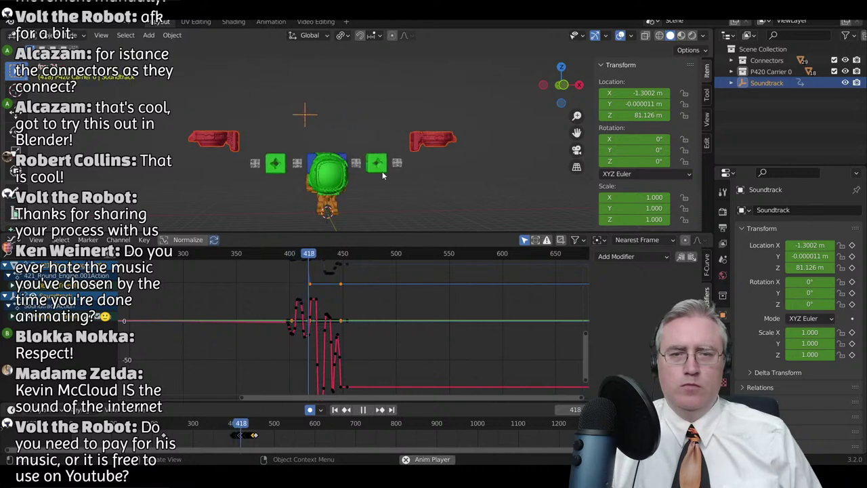
key("space")
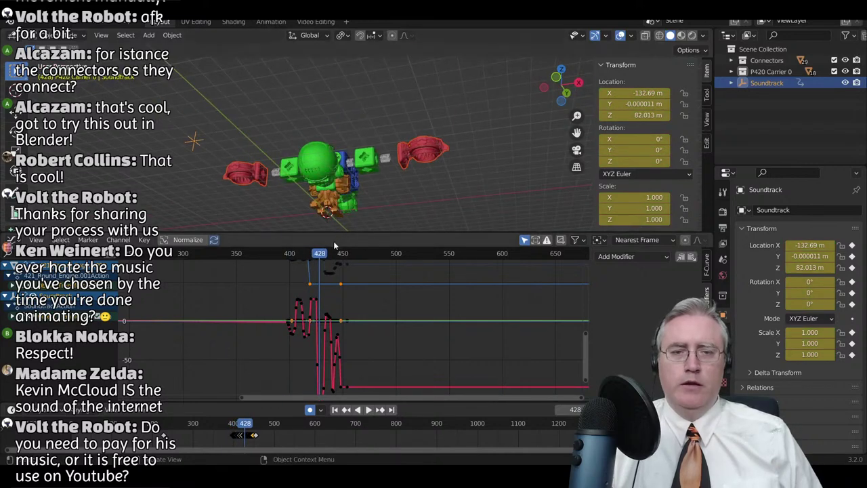
mouse_move(320, 256)
left_mouse_down()
mouse_move(305, 259)
mouse_move(315, 261)
left_mouse_up()
scroll(371, 110, "down", 2)
middle_click_drag(371, 110, 364, 76)
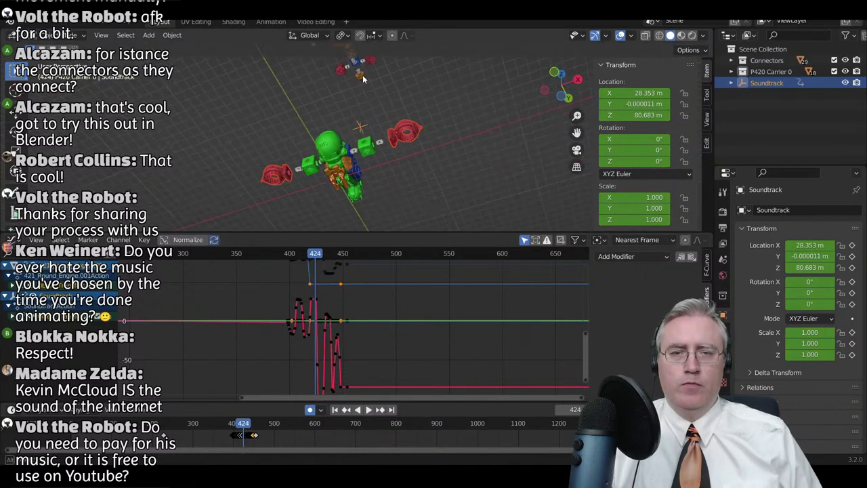
key("shift+ctrl+space")
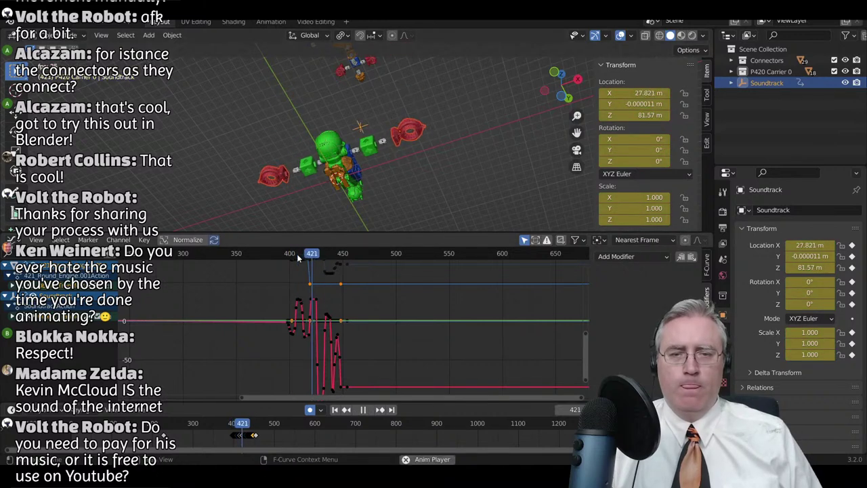
key("space")
- At frame 429, select the two connectors beside the blue parts and move their keyframes earlier so their drop ends near that frame
left_click_drag(335, 254, 320, 255)
middle_click_drag(359, 151, 339, 173)
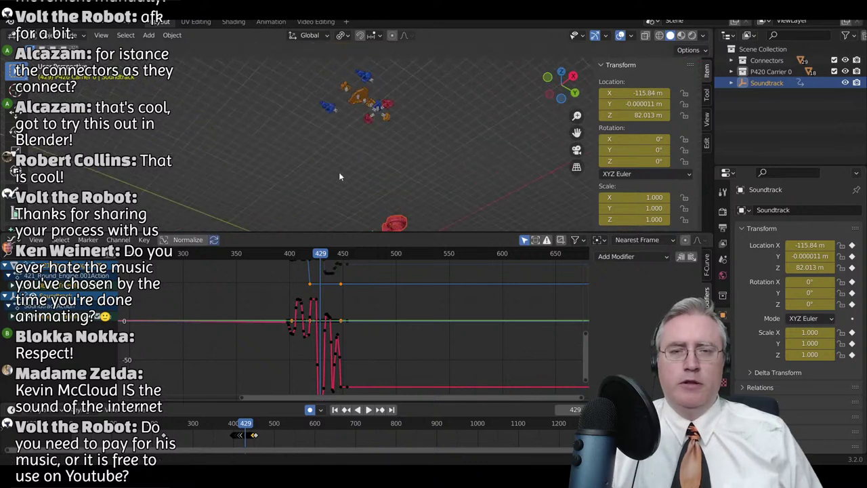
left_click(361, 97)
left_click(341, 110)
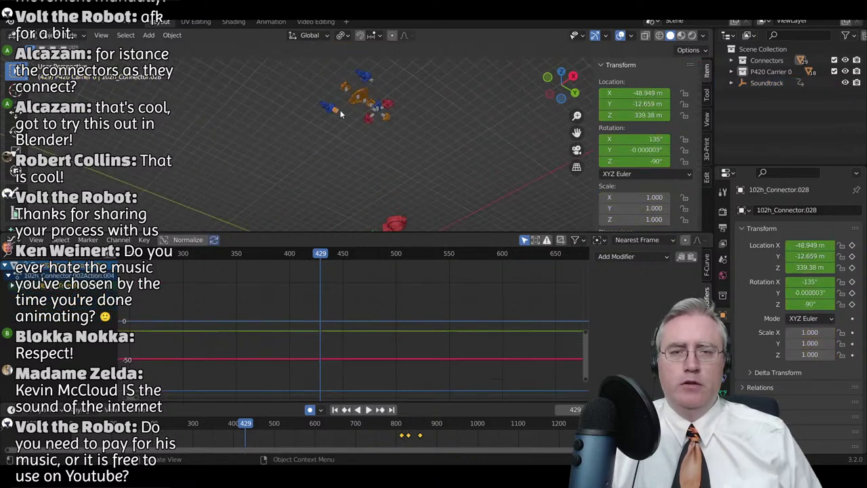
left_click(373, 83, "shift")
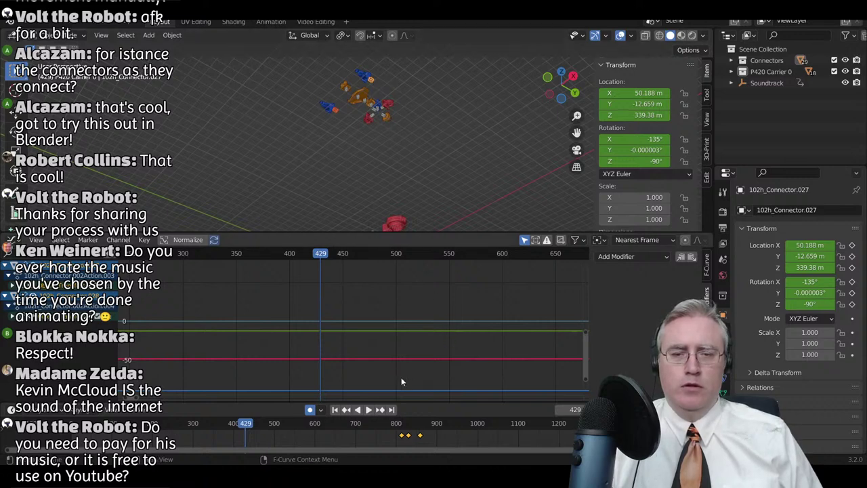
left_click_drag(425, 438, 262, 441)
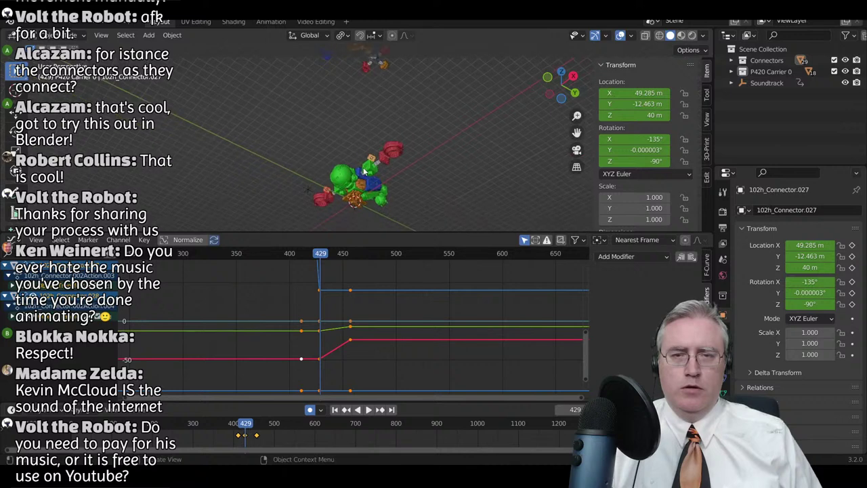
- From the top view, compare the two connectors' curves with the Soundtrack curve and shift their keyframes 1 frame earlier
scroll(364, 169, "up", 3)
key("KP_3")
middle_click_drag(282, 225, 450, 156, "shift")
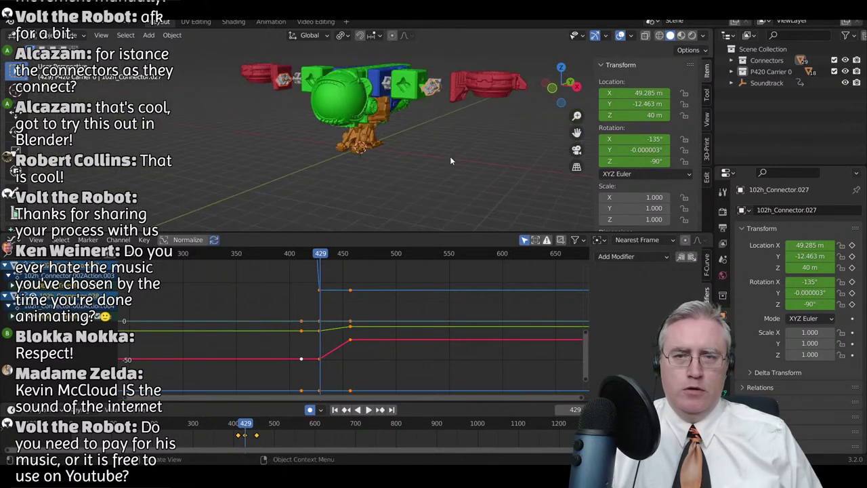
key("KP_7")
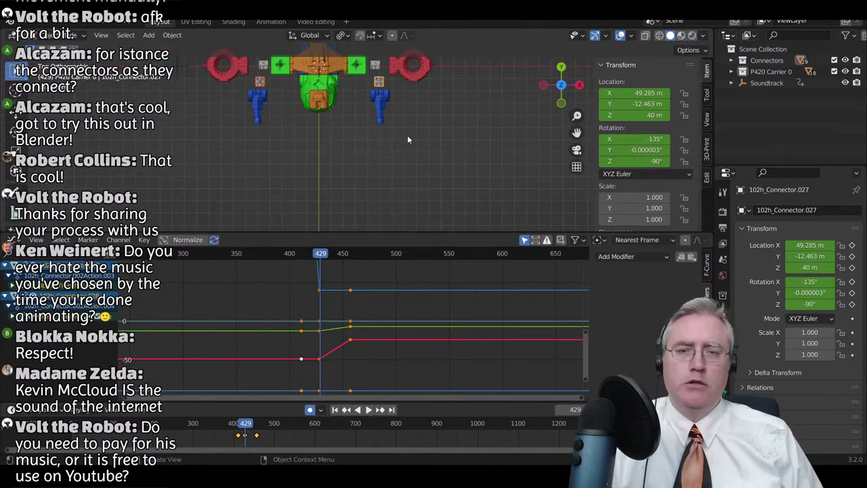
scroll(384, 133, "up", 2)
middle_click_drag(385, 120, 418, 168, "shift")
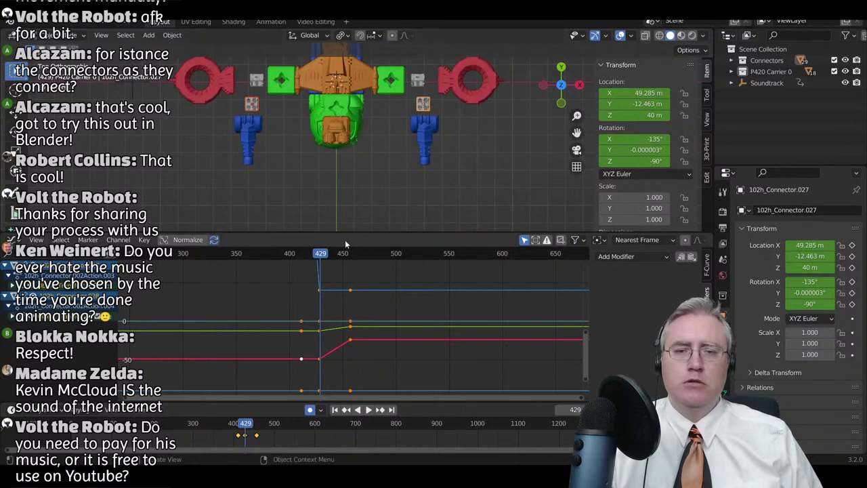
left_click(765, 83)
middle_click_drag(344, 346, 353, 303)
key("g")
key("x")
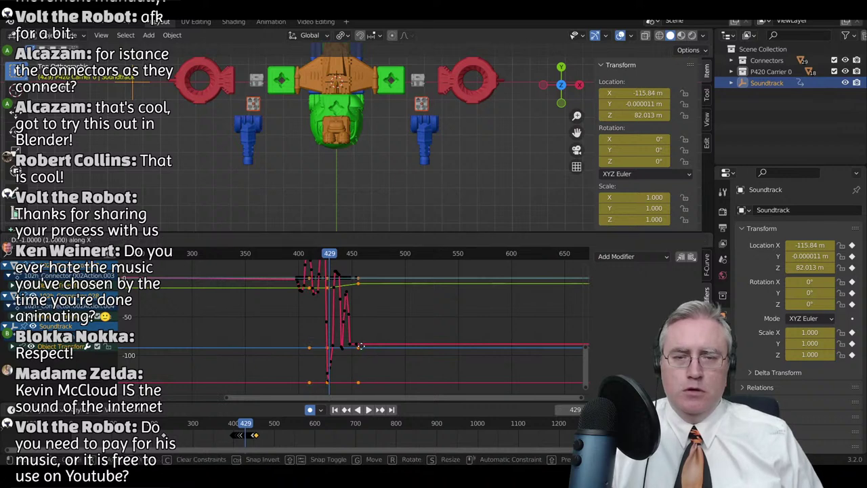
left_click(360, 346)
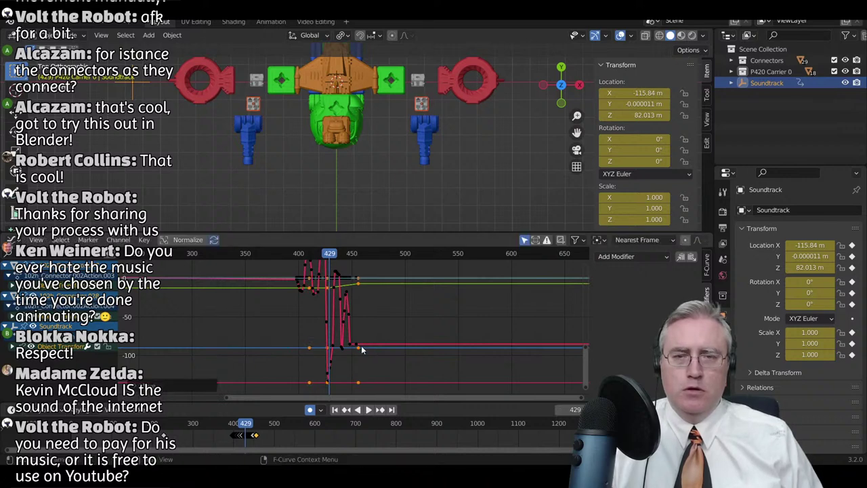
left_click(421, 104)
key("g")
key("x")
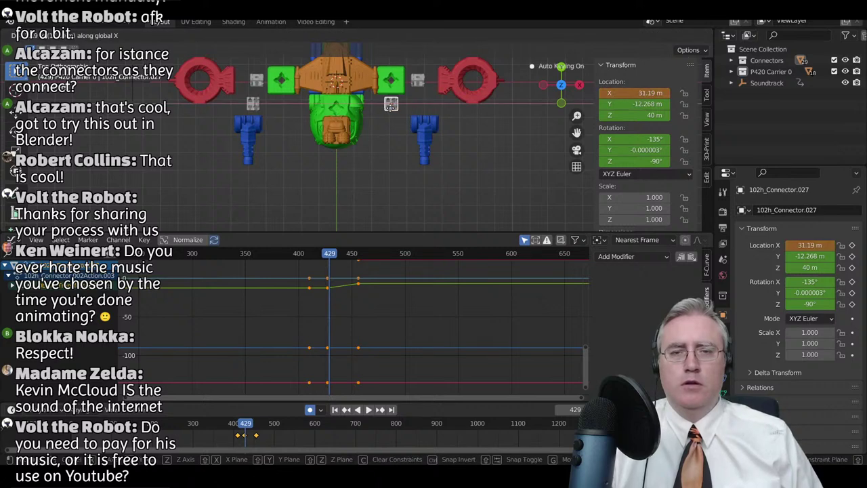
right_click(391, 105)
middle_click_drag(432, 122, 429, 59)
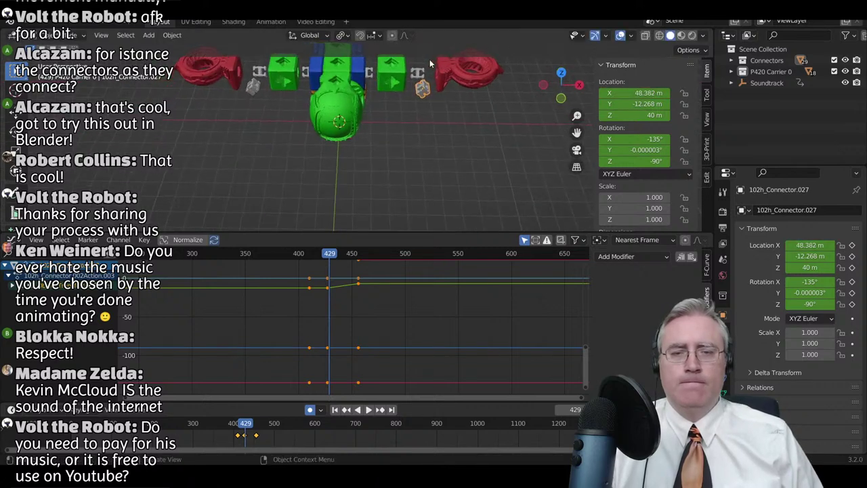
- From the top view at frame 429, move the right connector inward along X to about 29.65 m and keyframe its location
key("KP_7")
key("g")
key("x")
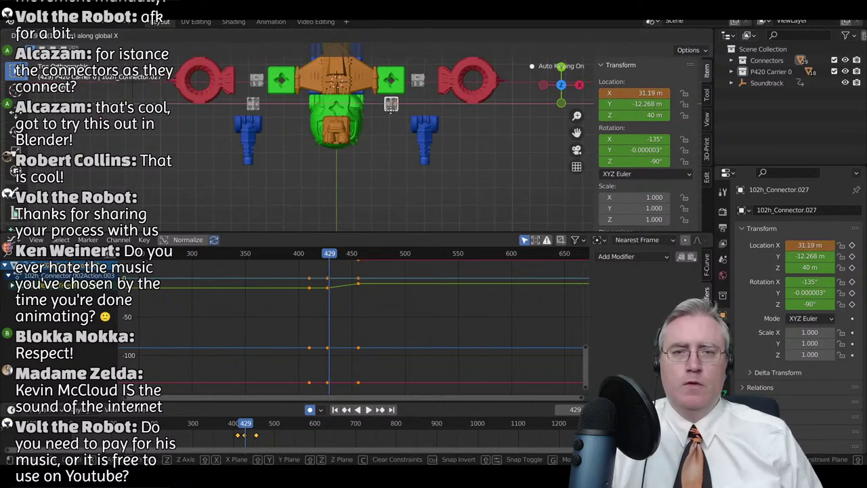
left_click(390, 114)
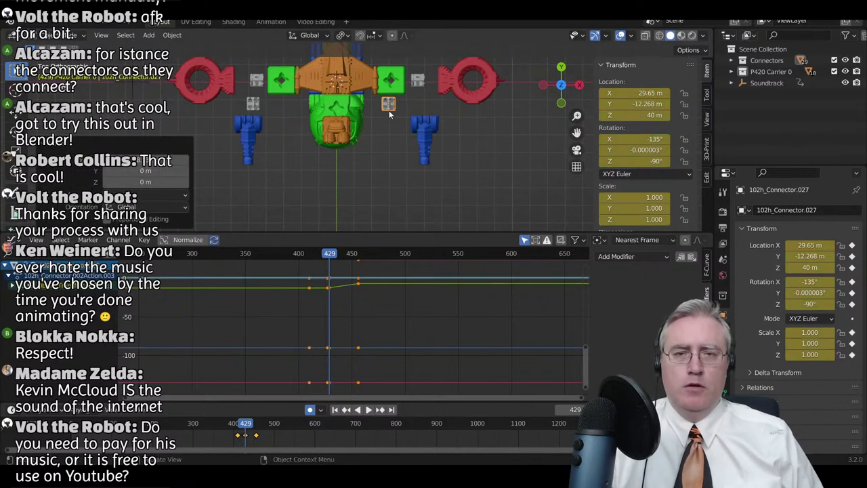
key("i")
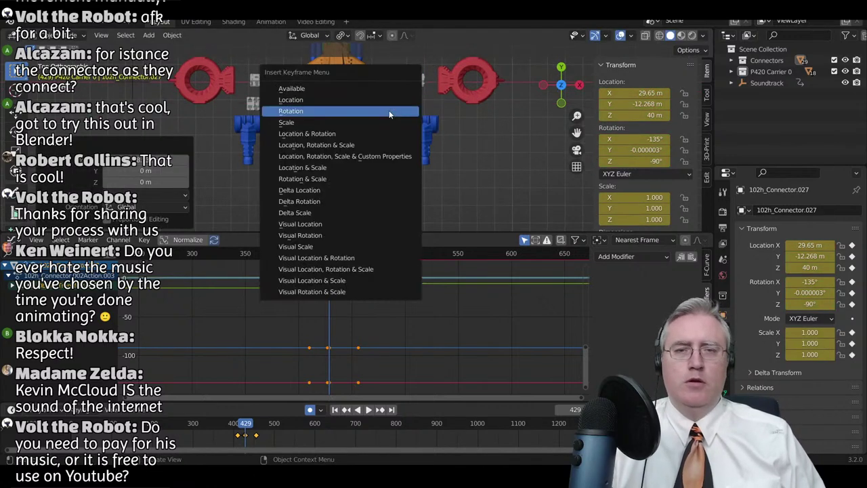
left_click(344, 99)
- At frame 429, move the left connector inward along X to about -32.09 m and keyframe its location
left_click(270, 103)
key("g")
key("x")
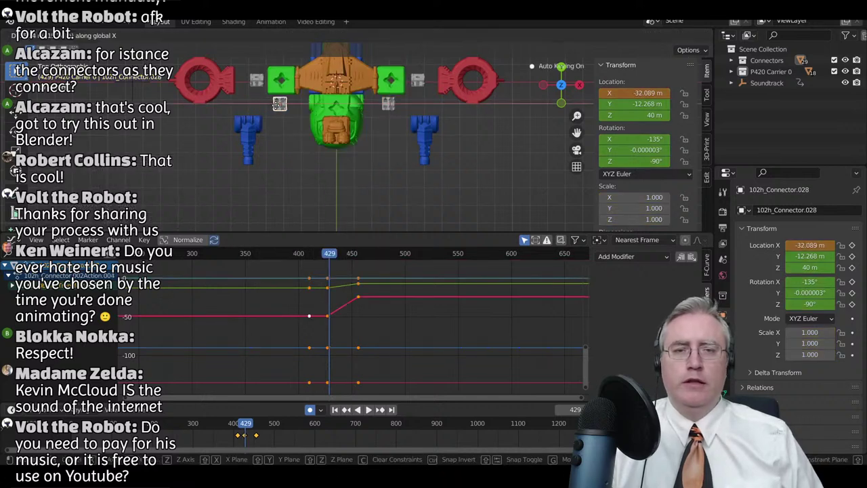
left_click(290, 104)
key("i")
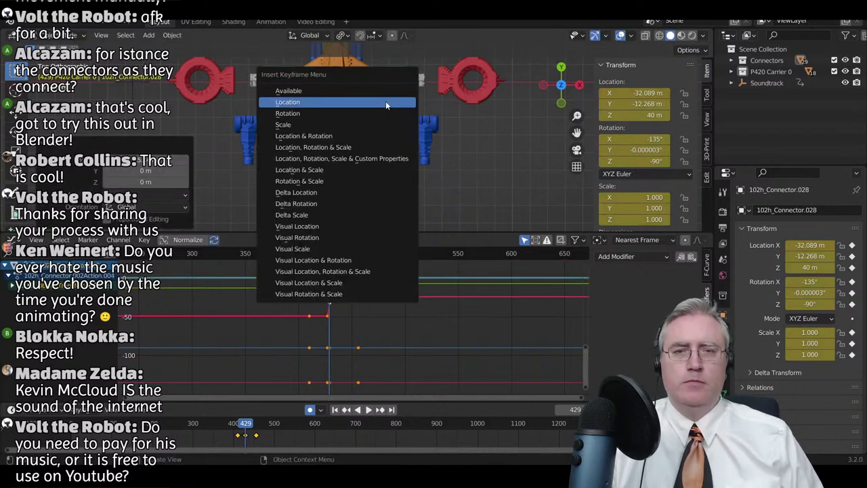
left_click(386, 103)
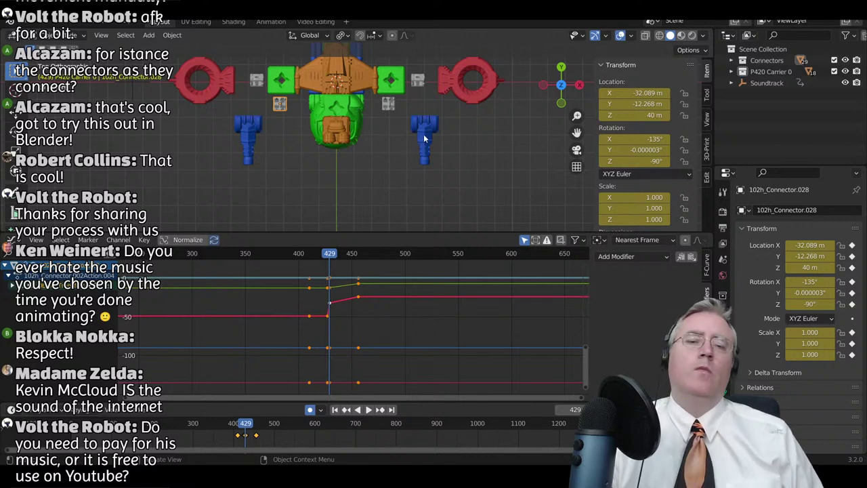
- Compare the two blue double guns' curves with the Soundtrack curve and shift the guns' keyframes earlier so their drop ends near frame 433
left_click(766, 83)
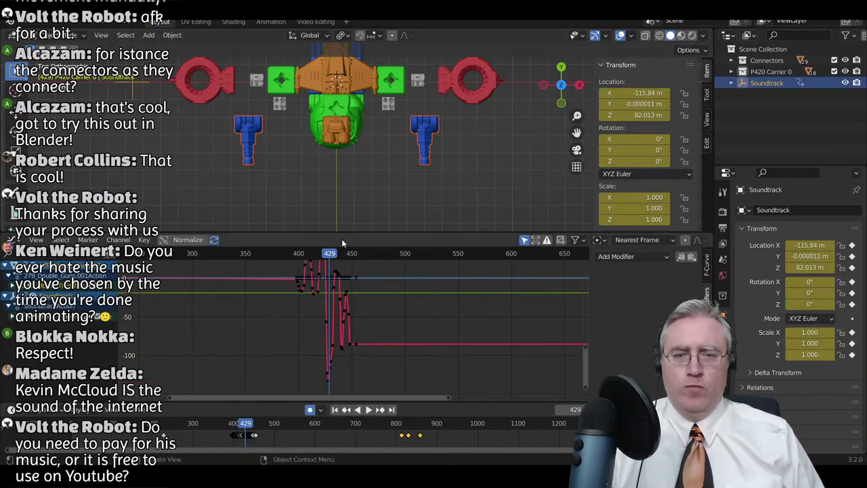
key("space")
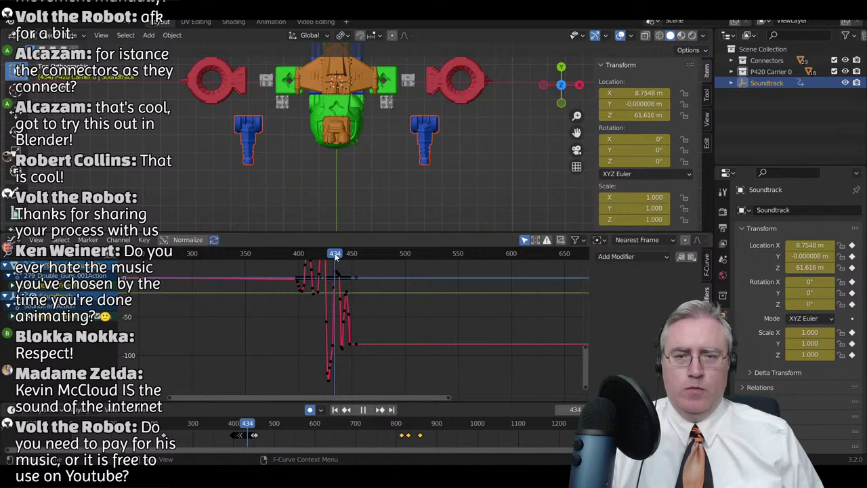
key("space")
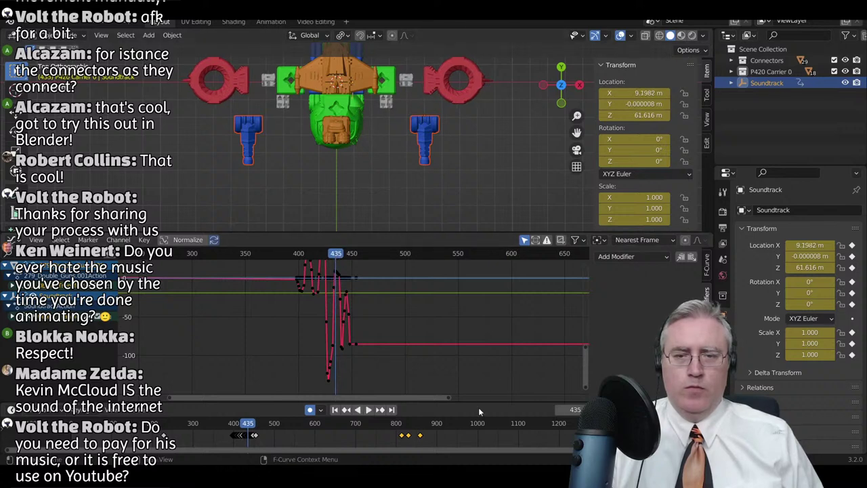
key("g")
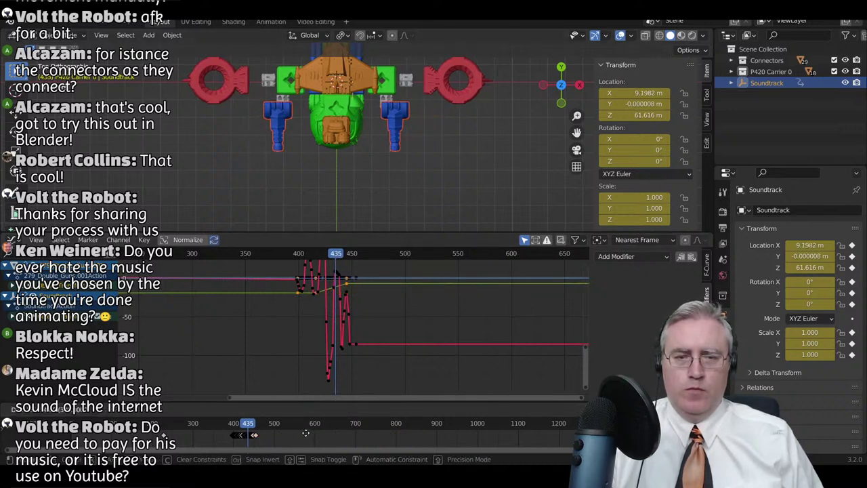
left_click(306, 433)
key("g")
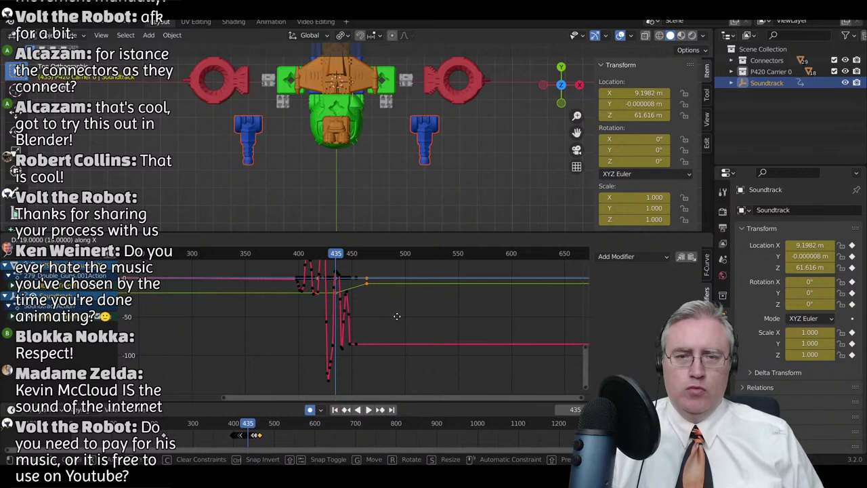
left_click(397, 316)
left_click(416, 127)
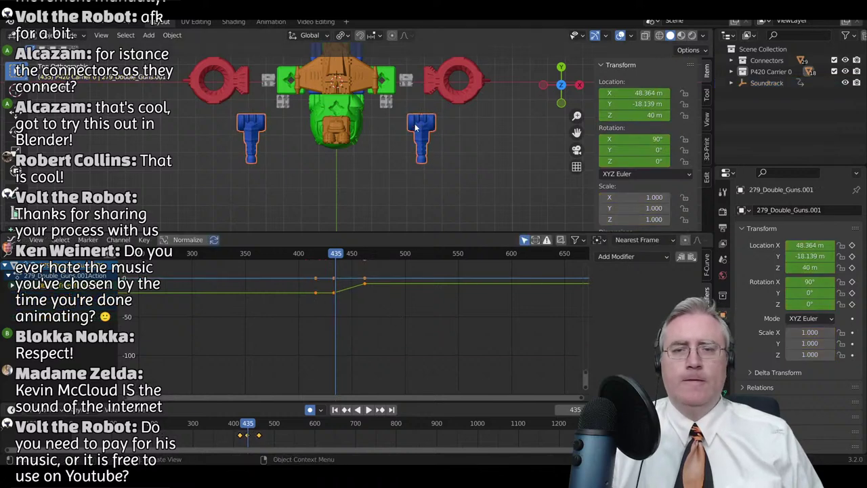
key("g")
key("x")
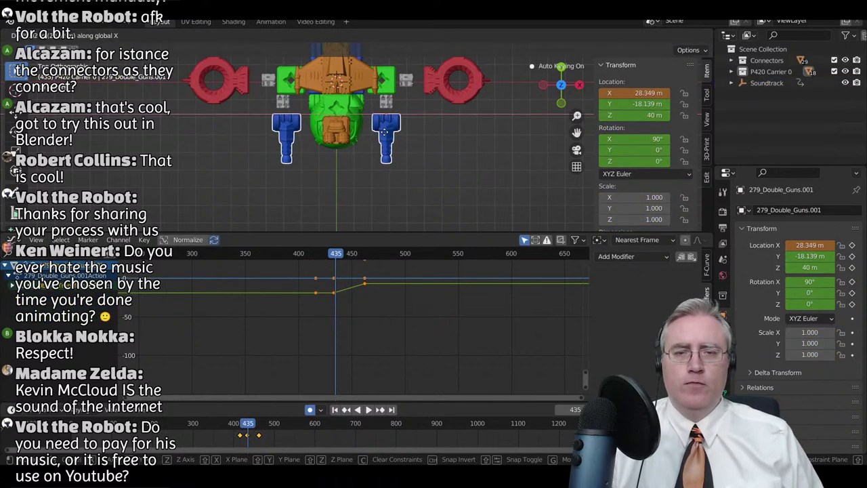
right_click(384, 132)
- At the guns' frame 433 keyframe, slide both blue double guns inward along X to about 28.84 m and keyframe their location
left_click(345, 410)
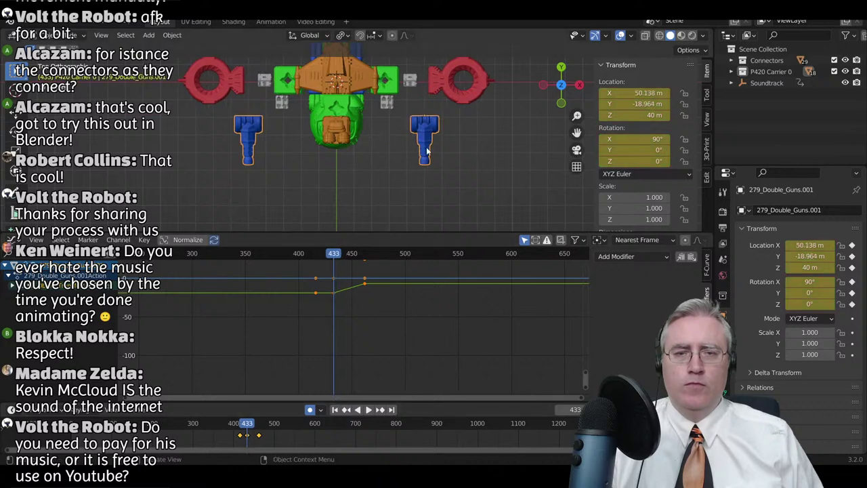
key("g")
key("x")
left_click(389, 158)
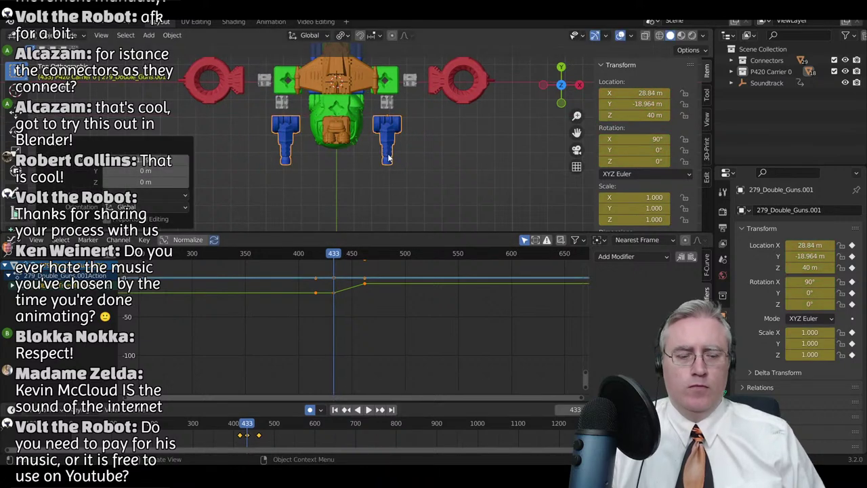
key("i")
left_click(385, 156)
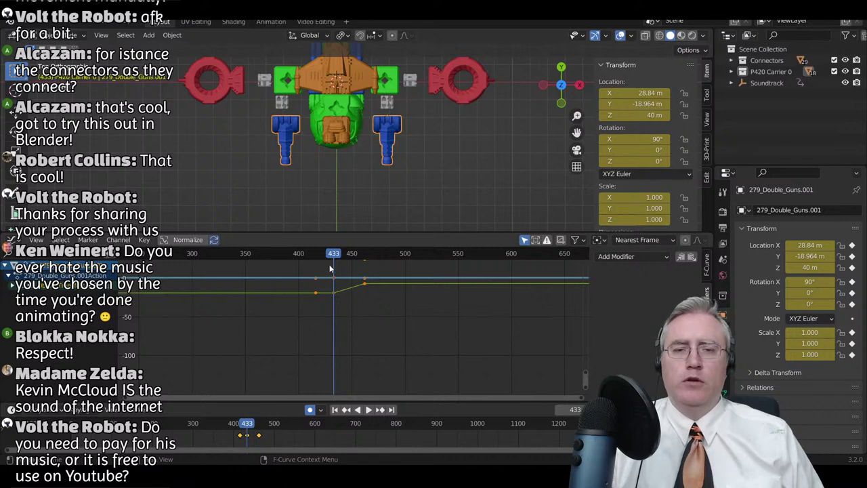
- Replay the guns' motion from frame 433, then inspect each front connector's curves around frame 427
key("space")
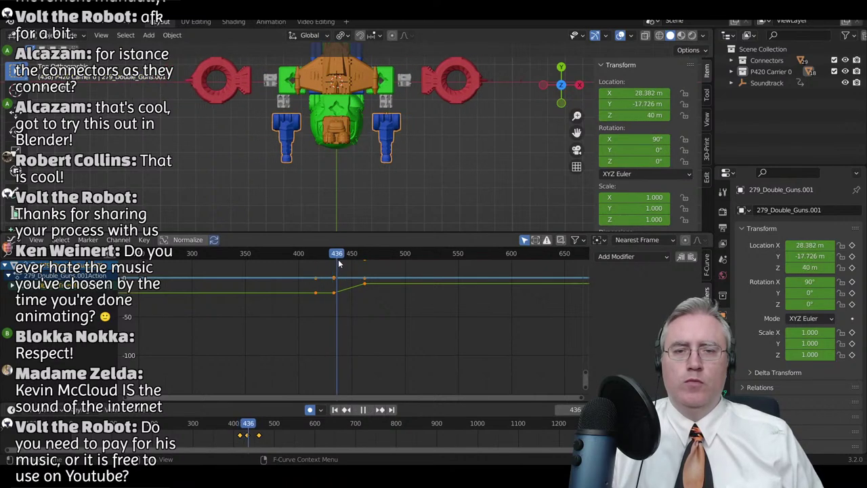
key("space")
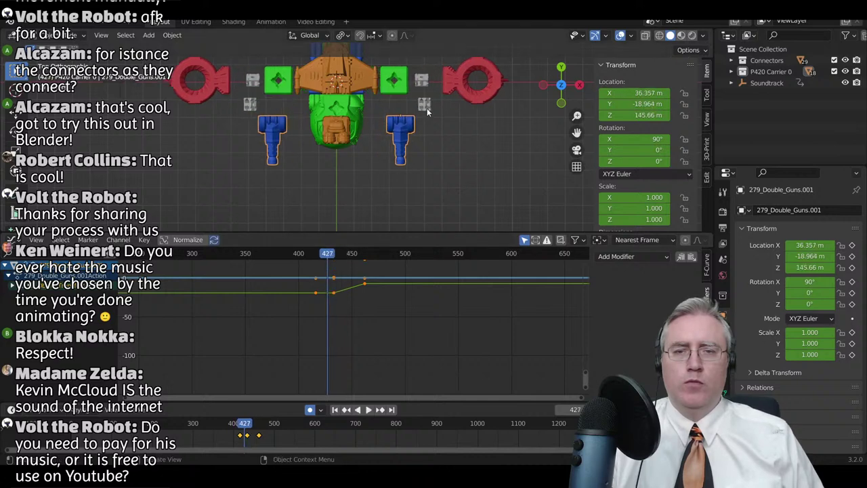
middle_click_drag(418, 201, 420, 135)
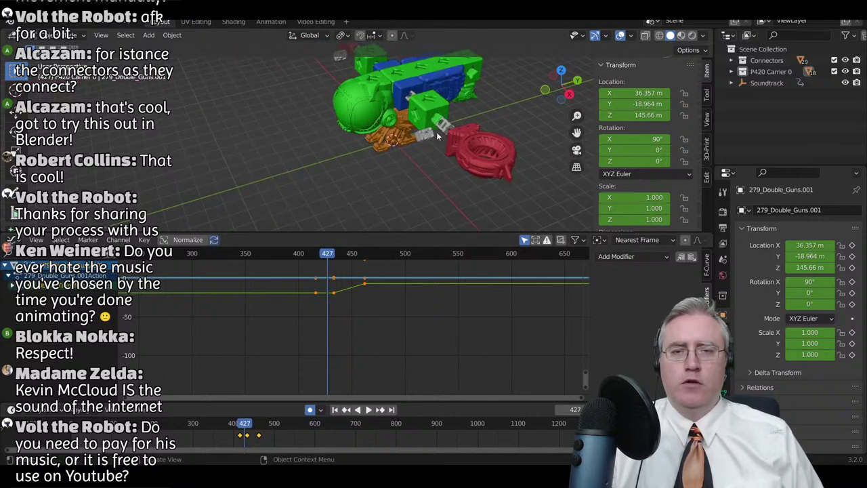
left_click(423, 137)
scroll(331, 305, "up", 3)
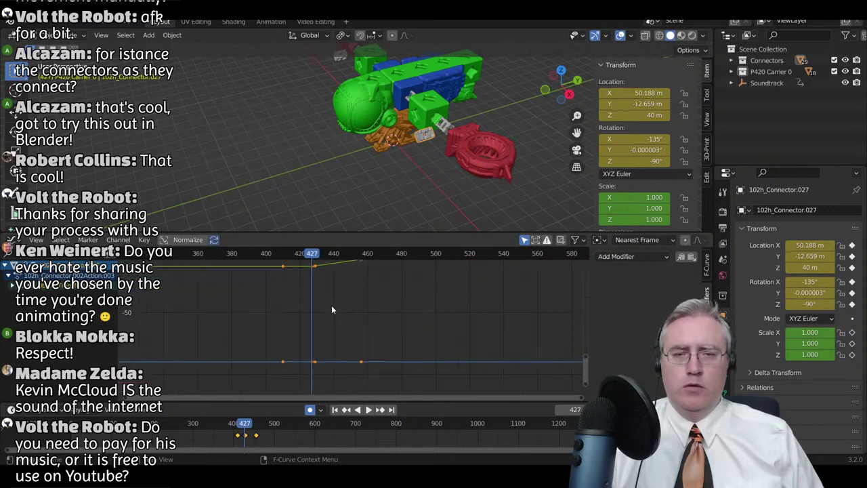
middle_click_drag(323, 348, 369, 297)
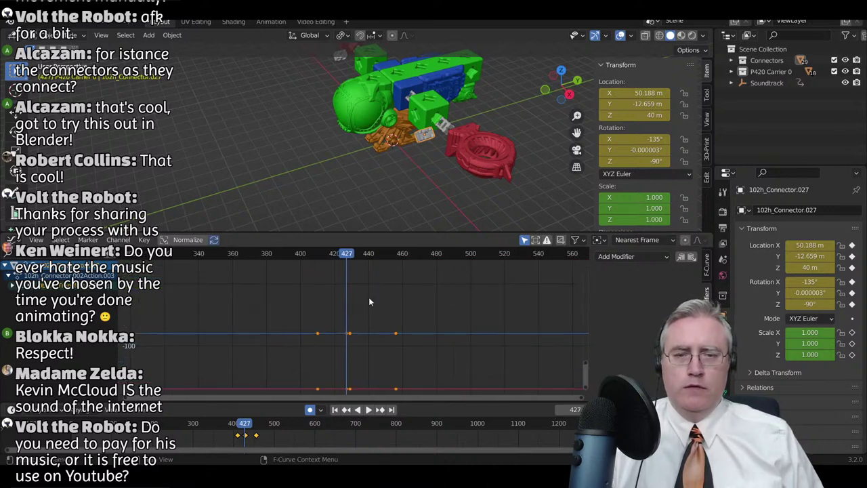
left_click(338, 61)
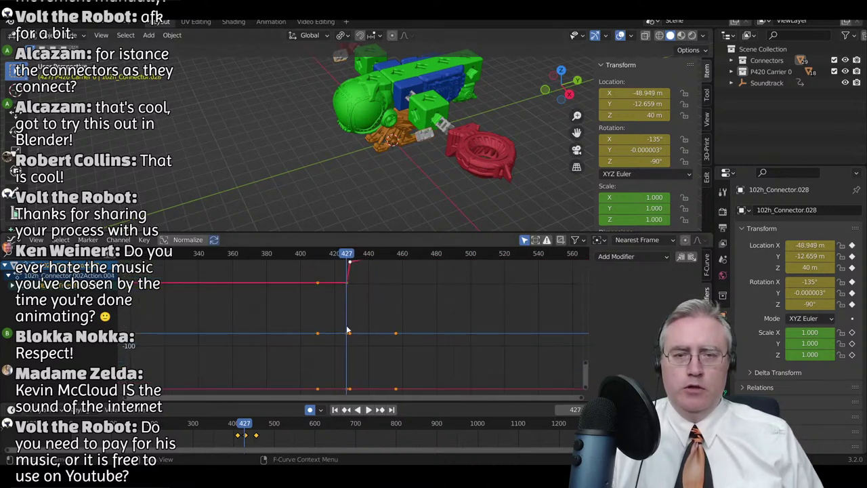
scroll(349, 286, "down", 2)
scroll(348, 301, "up", 1)
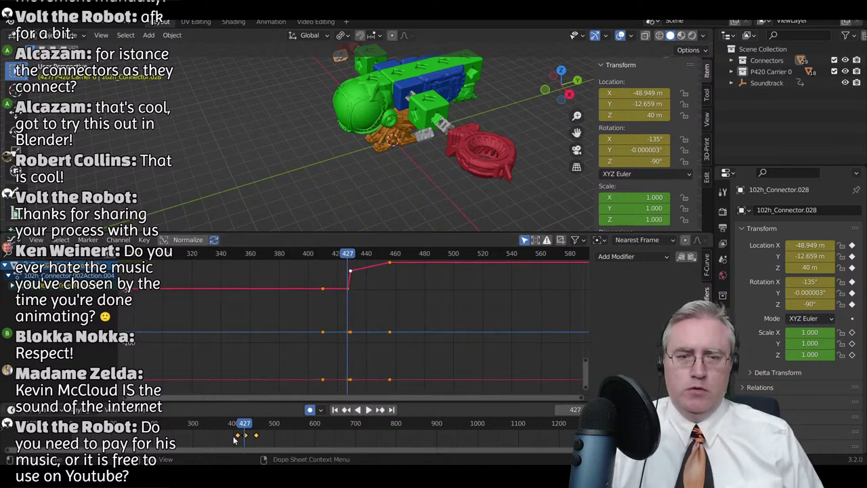
- Try deleting the left connector's keyframes at frame 427 and replay the motion around that frame
middle_click_drag(234, 440, 275, 434)
middle_click_drag(219, 435, 680, 439)
scroll(295, 439, "up", 6)
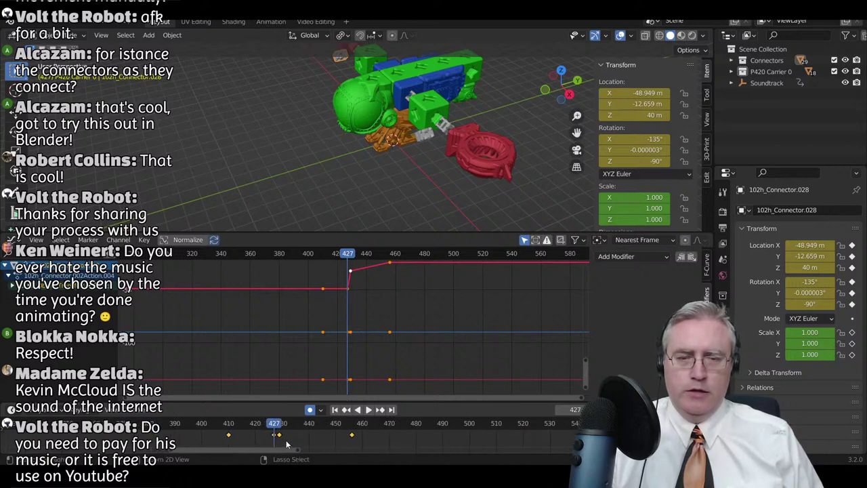
left_click_drag(214, 444, 229, 429)
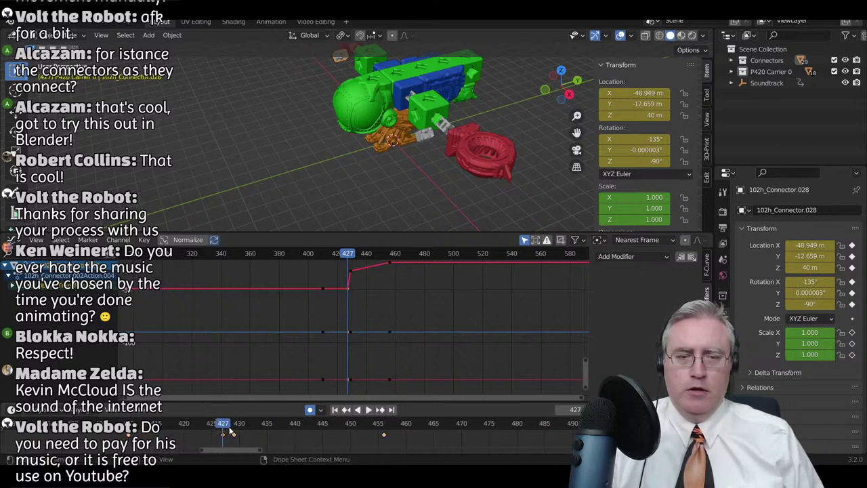
key("x")
left_click(227, 430)
scroll(353, 265, "down", 2)
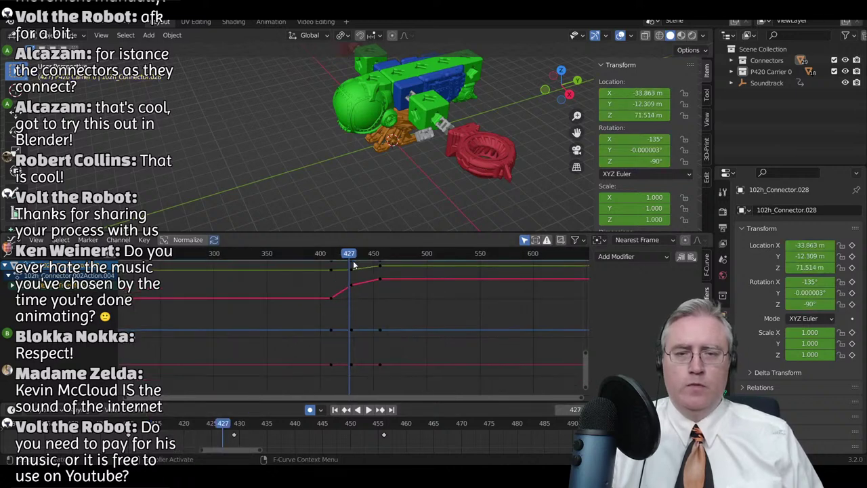
key("space")
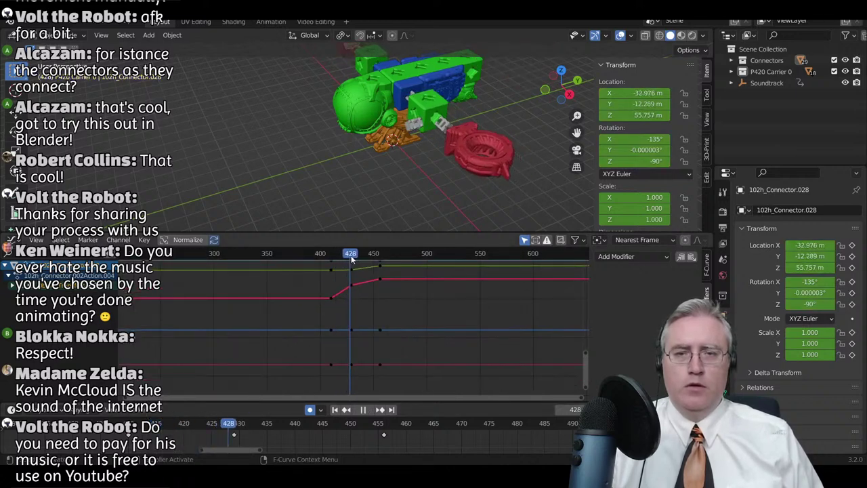
key("Escape")
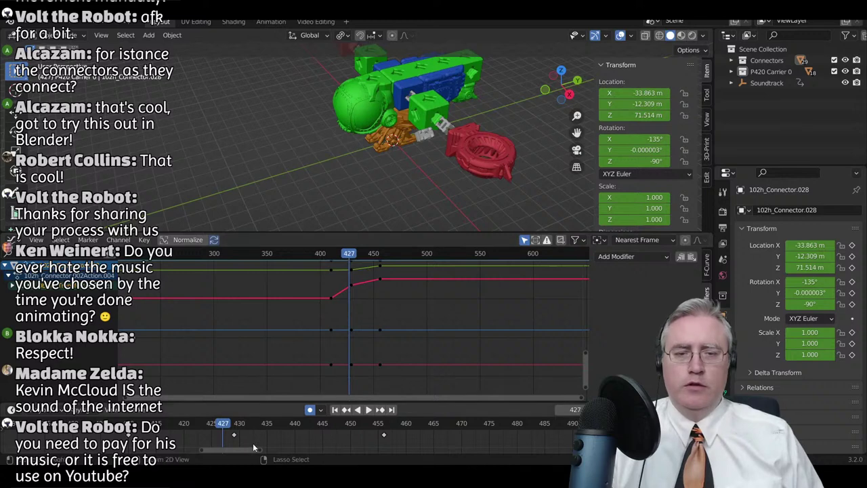
- Delete the left connector's keyframes at frame 429 and replay its motion between frames 427 and 430
left_click(237, 435)
key("x")
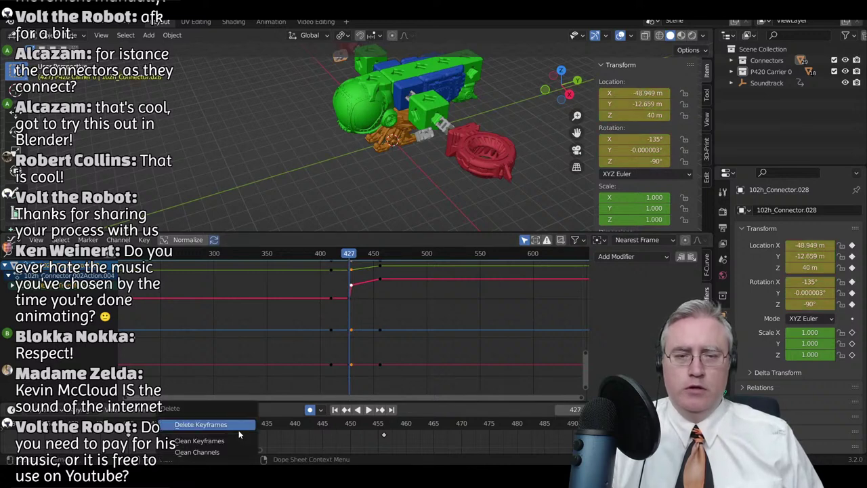
left_click(235, 425)
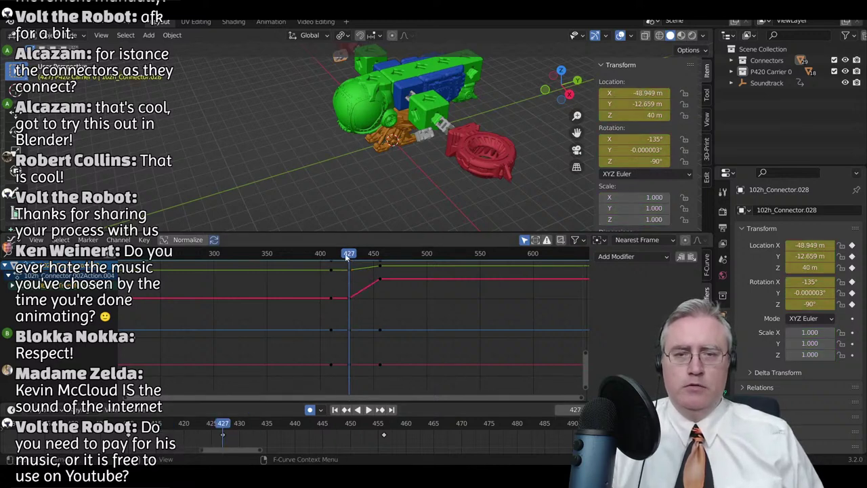
key("space")
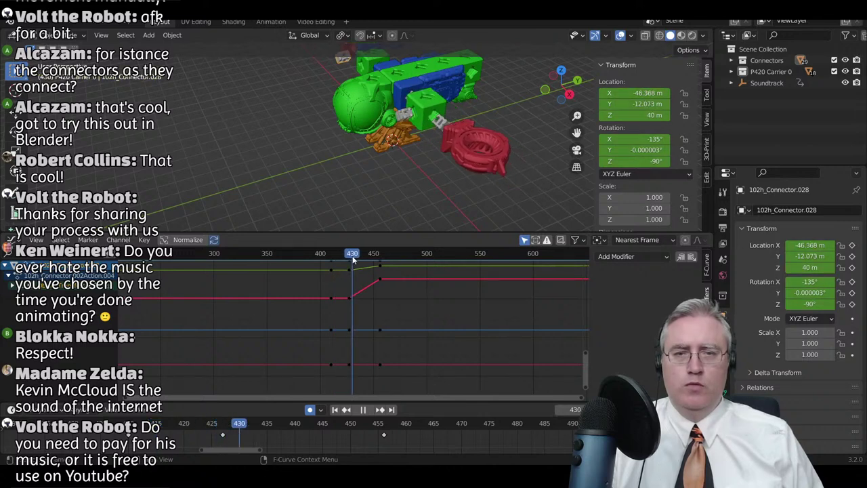
left_click(350, 256)
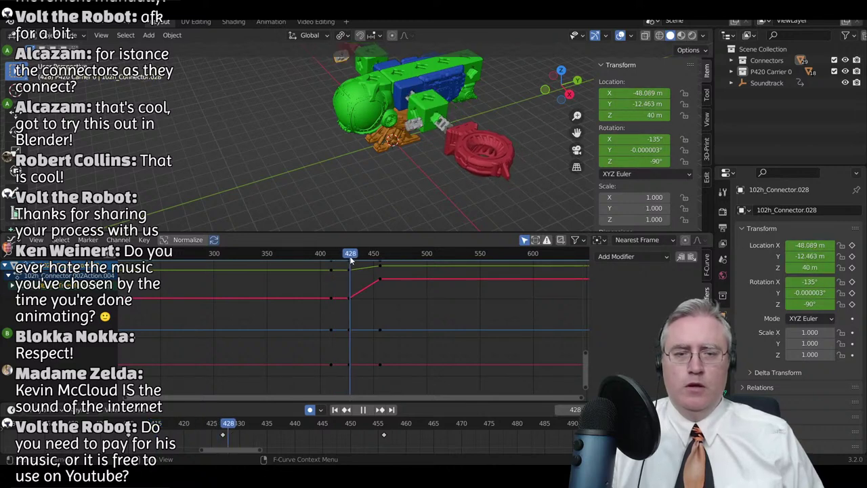
- At frame 427, move the right connector inward along X to about 32.73 m in the top view
left_click(346, 410)
middle_click_drag(395, 177, 393, 129)
left_click(409, 119)
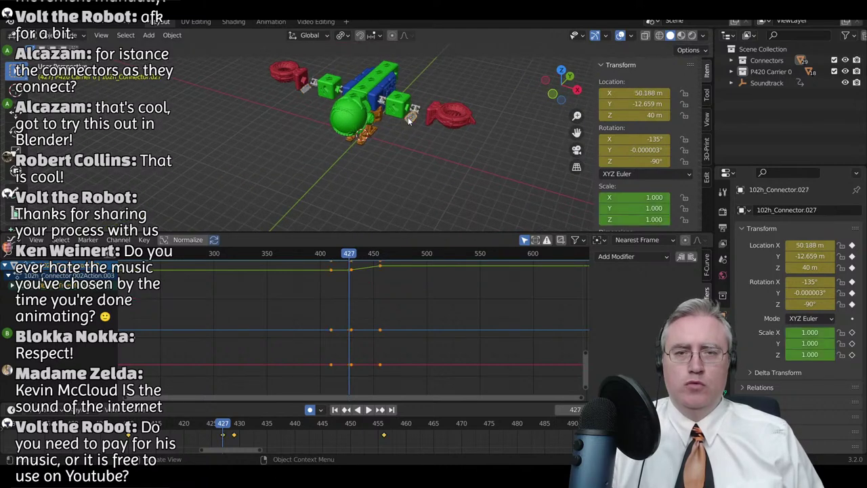
key("KP_7")
scroll(409, 117, "up", 2)
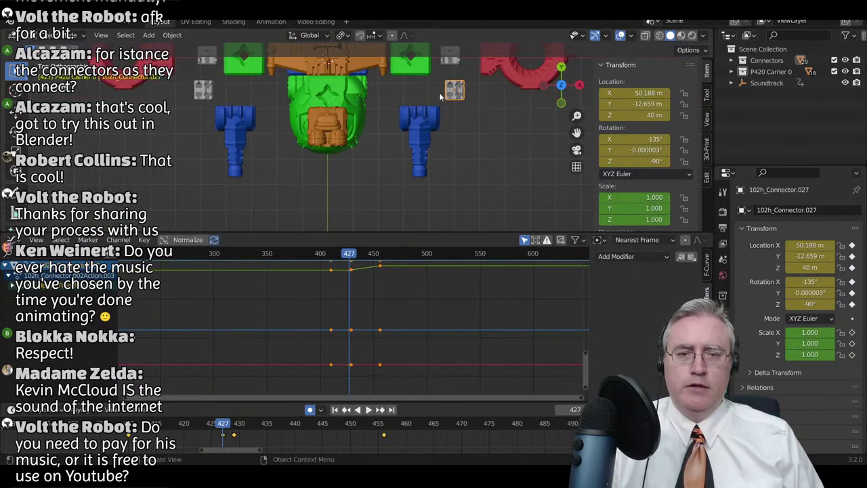
key("g")
key("x")
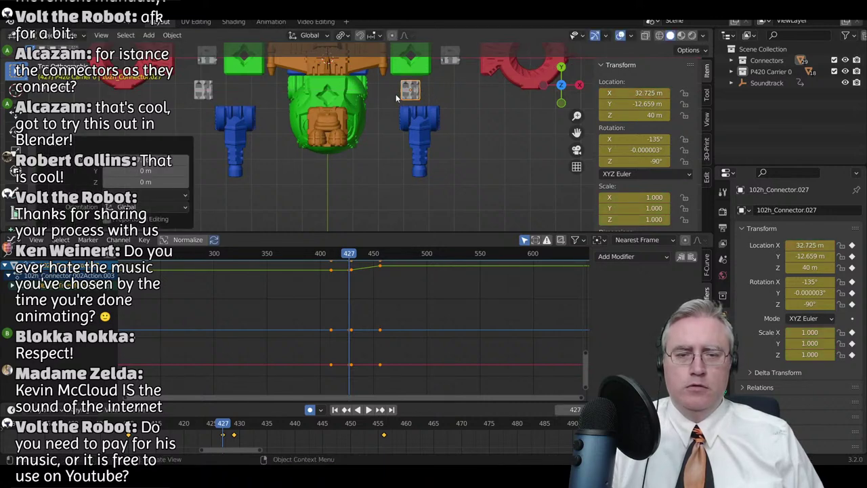
- Discard the right connector's inward move, delete its keyframes at frame 427, and check its motion up to frame 429
key("Escape")
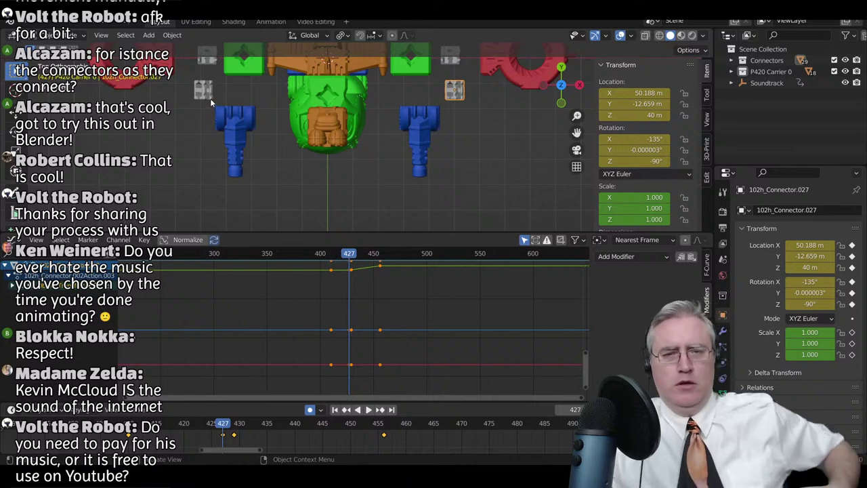
key("x")
left_click(229, 428)
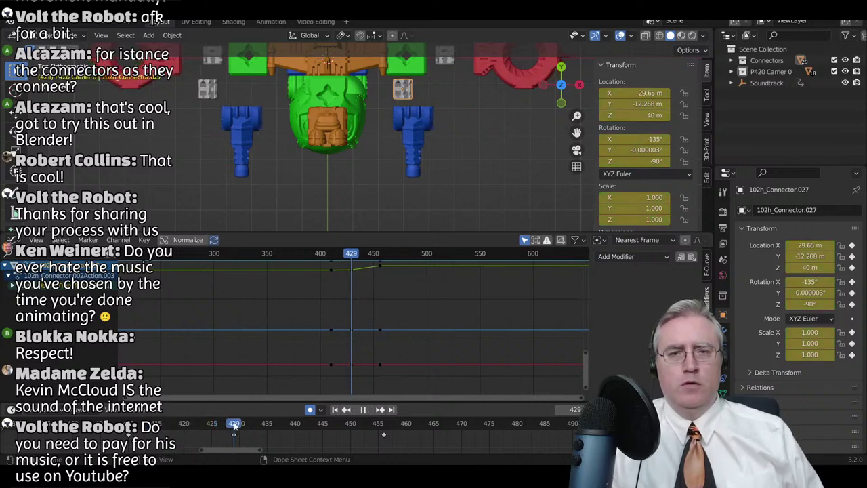
key("space")
- At frame 427, keyframe the left connector's location at about -33.80 m on X, and scrub through the motion to check it
left_click(208, 88)
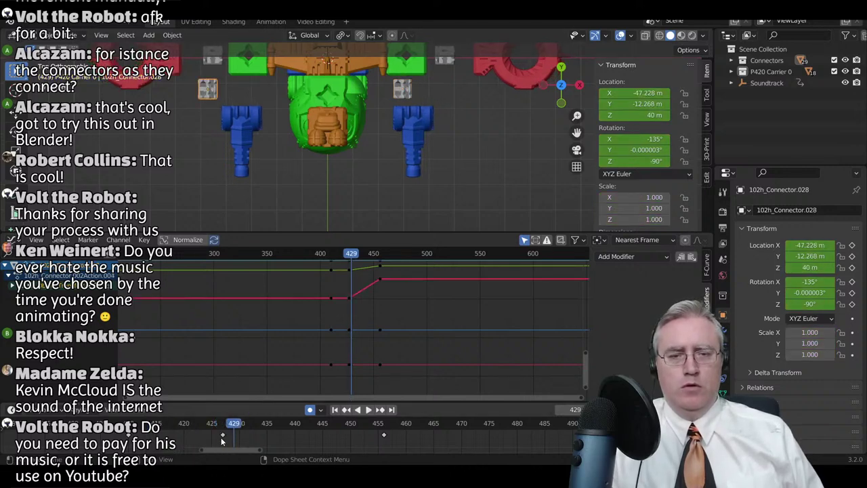
left_click(223, 435)
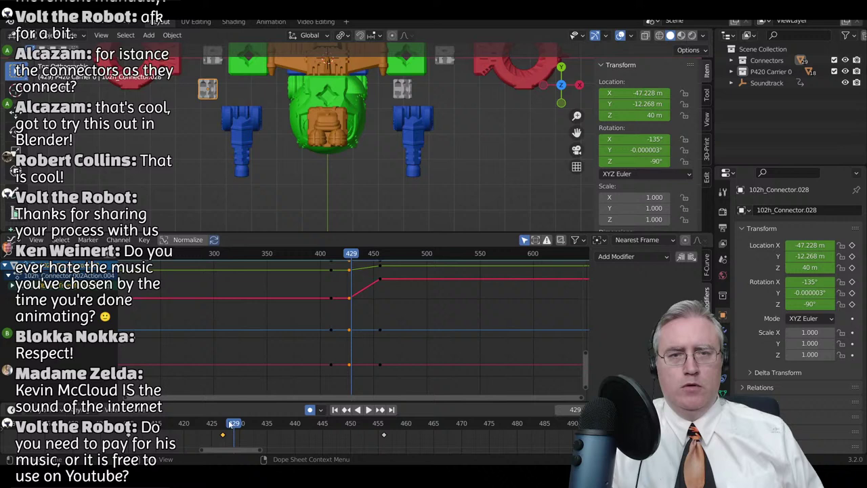
left_click(347, 409)
key("g")
key("x")
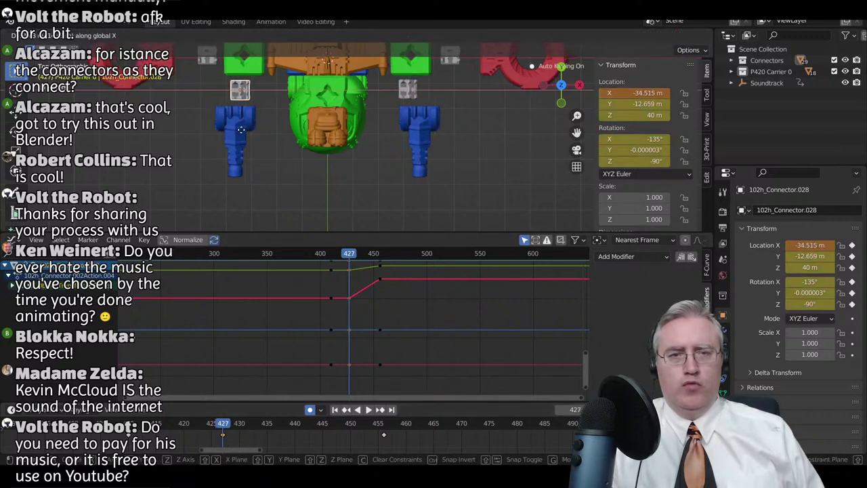
left_click(241, 130)
key("i")
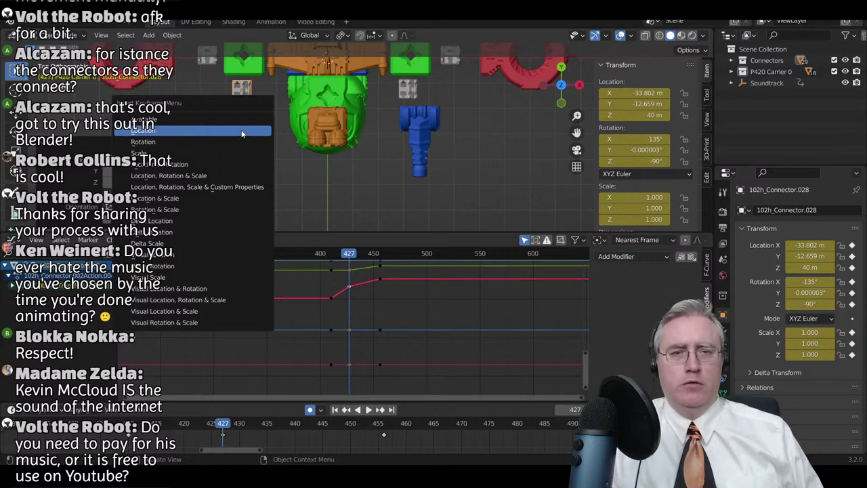
left_click(241, 134)
key("space")
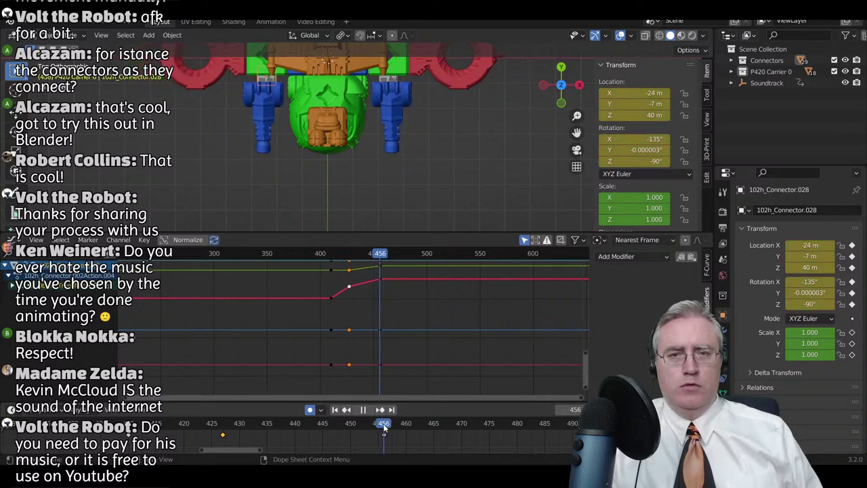
left_click_drag(375, 428, 245, 425)
- Find the green arm blocks' landing keyframe at frame 437 and move the left connector's landing keyframes to that frame
left_click(262, 63)
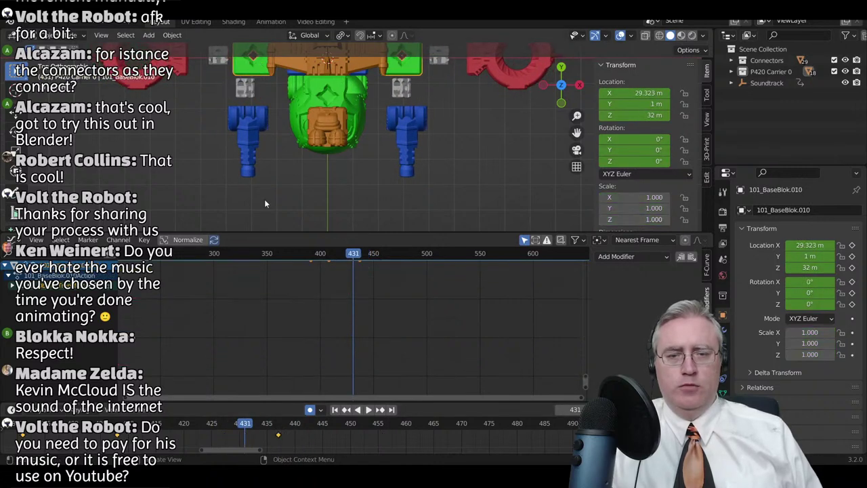
key("Up")
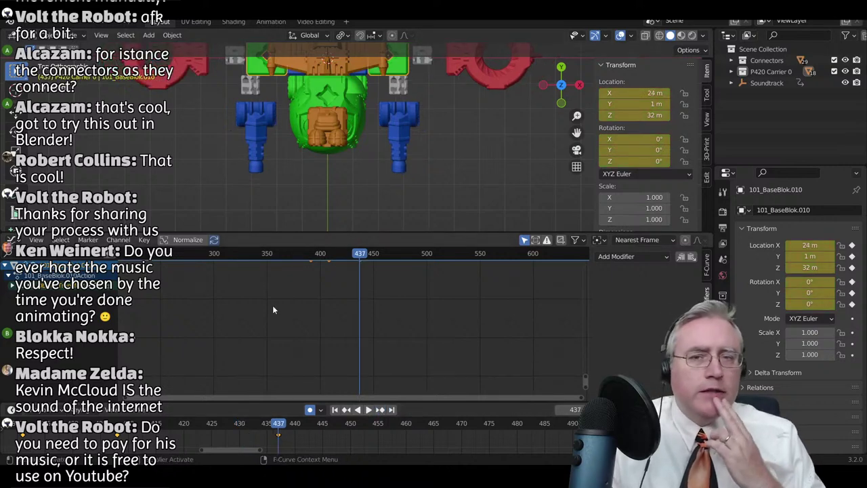
left_click(252, 84)
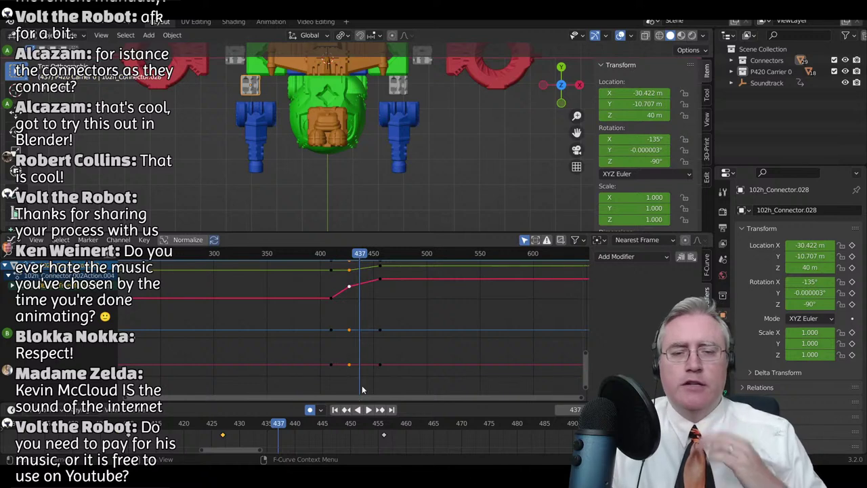
left_click_drag(375, 444, 405, 431)
key("g")
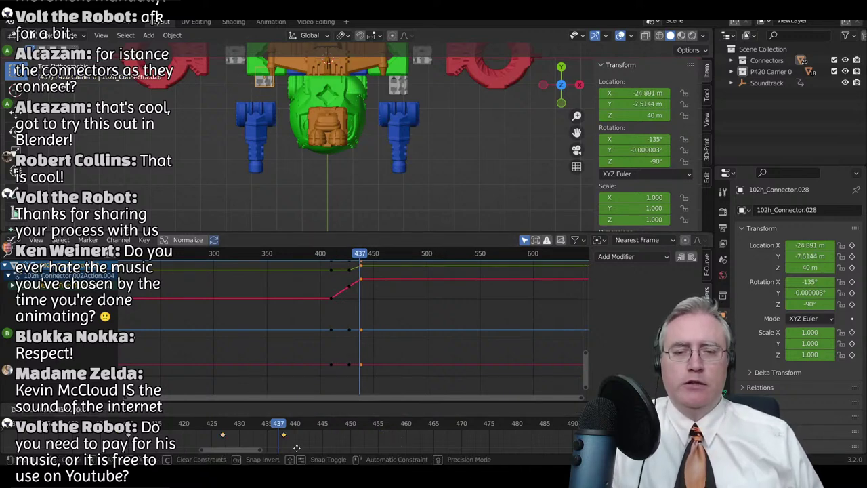
left_click_drag(297, 448, 292, 448)
- Move the right connector's landing keyframes to frame 437
left_click(393, 88)
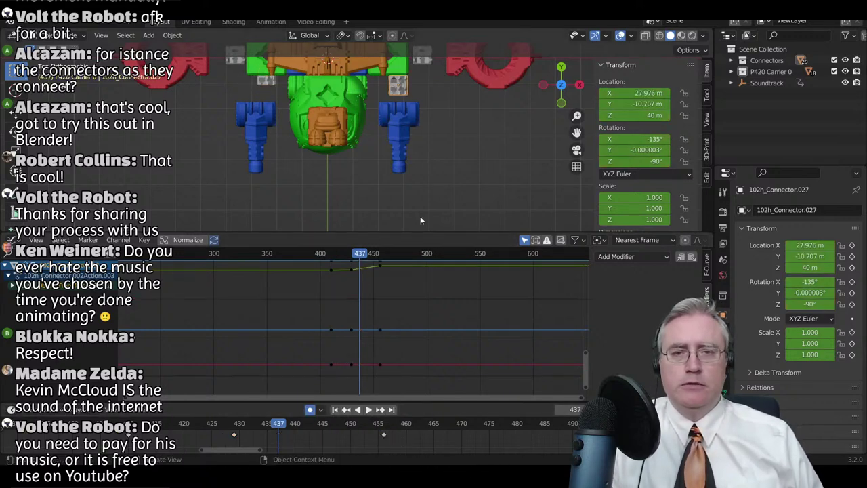
left_click_drag(374, 441, 301, 443)
key("g")
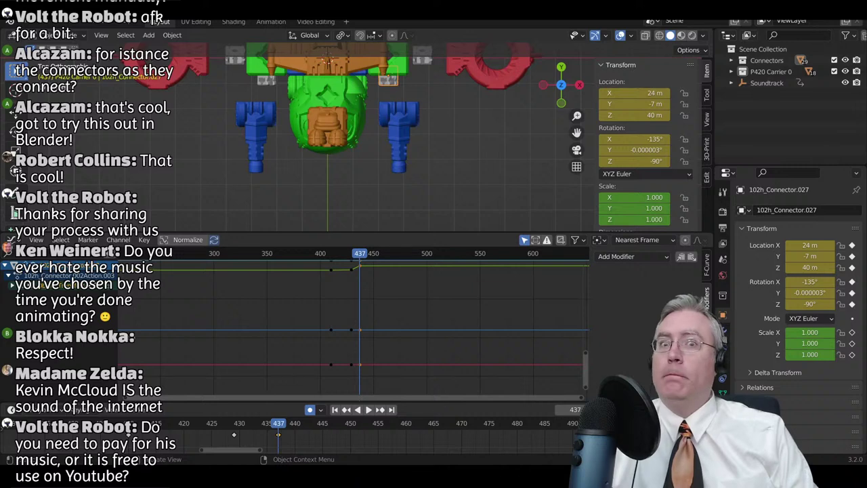
- Select the double guns and examine their animation curves around frame 437
left_click(390, 115)
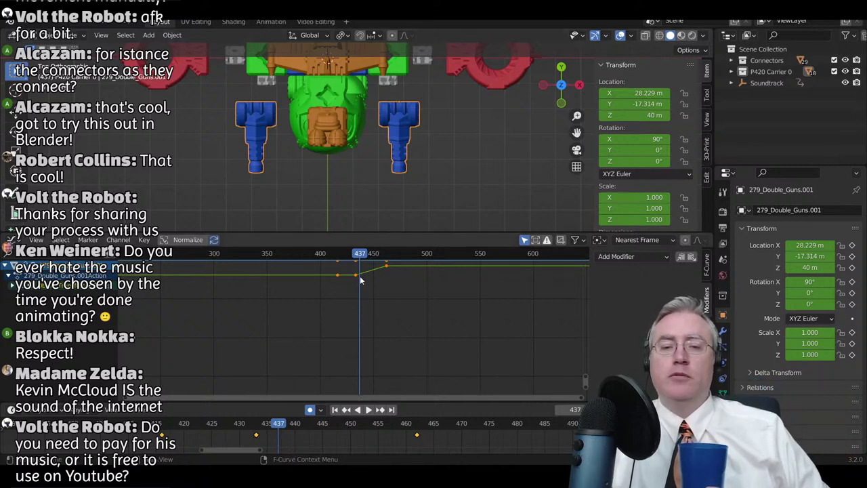
middle_click_drag(376, 273, 368, 365)
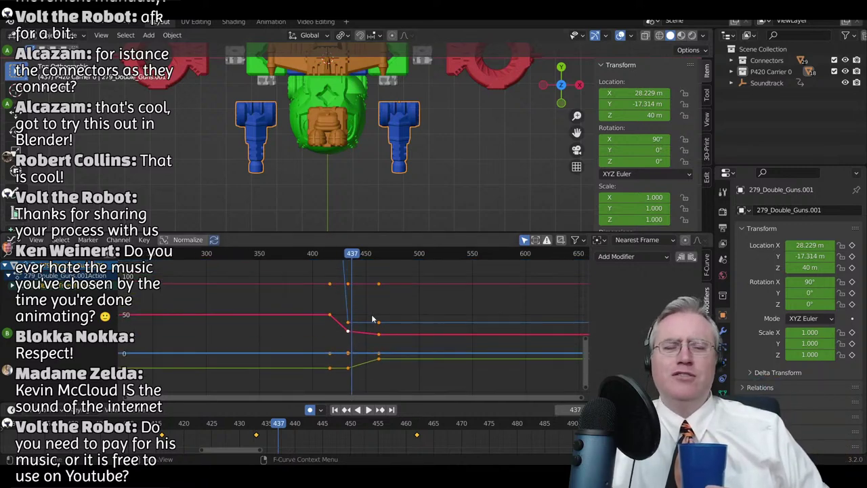
scroll(371, 315, "down", 3)
scroll(372, 317, "down", 1)
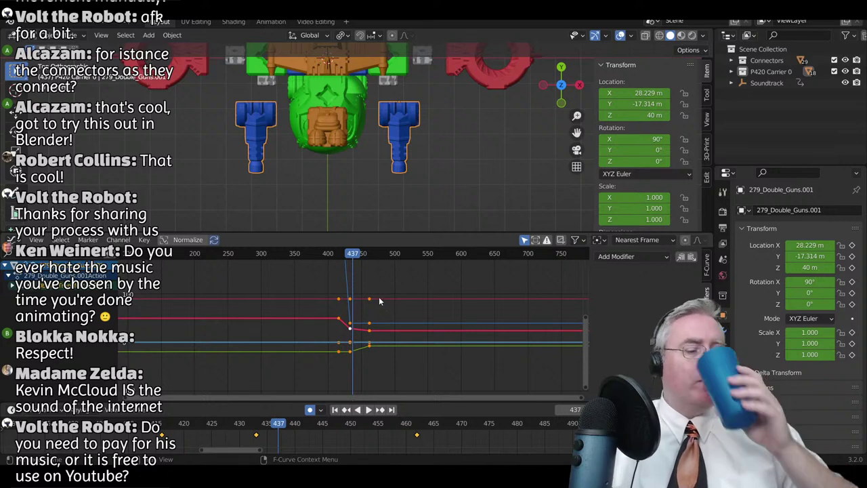
- Replay the assembly from about frame 290 in a perspective view and examine how the parts come together
left_click(257, 254)
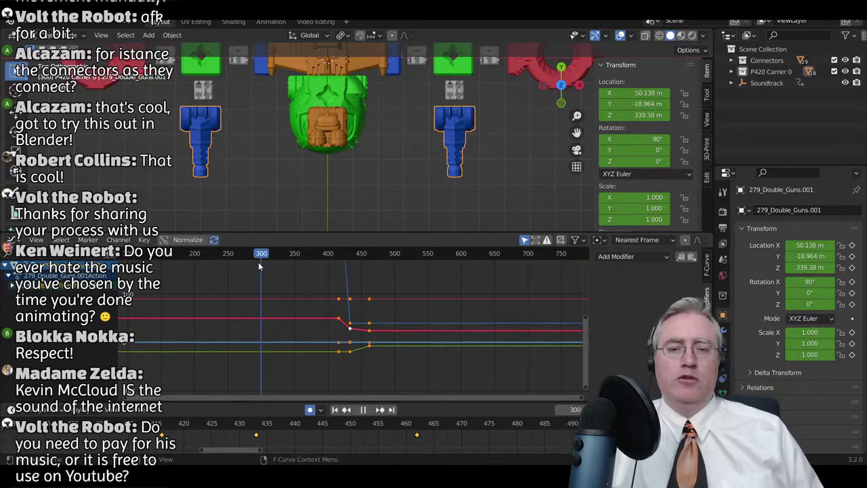
middle_click_drag(346, 156, 339, 107)
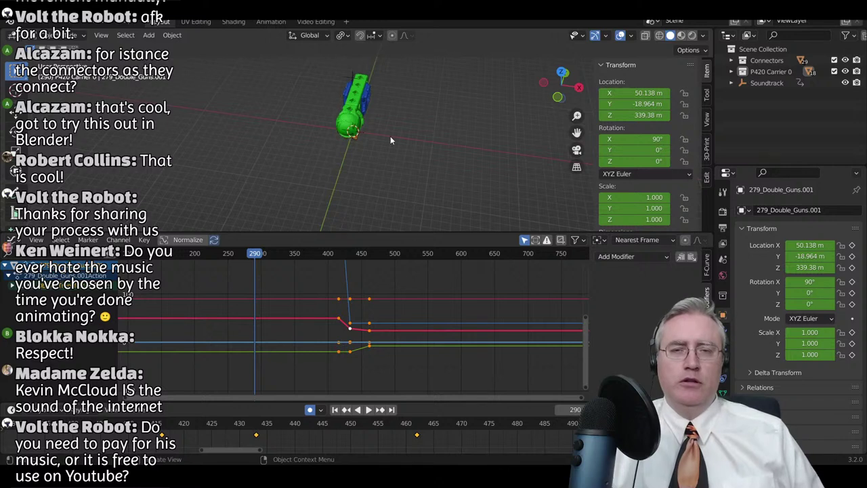
middle_click_drag(391, 140, 372, 128)
key("space")
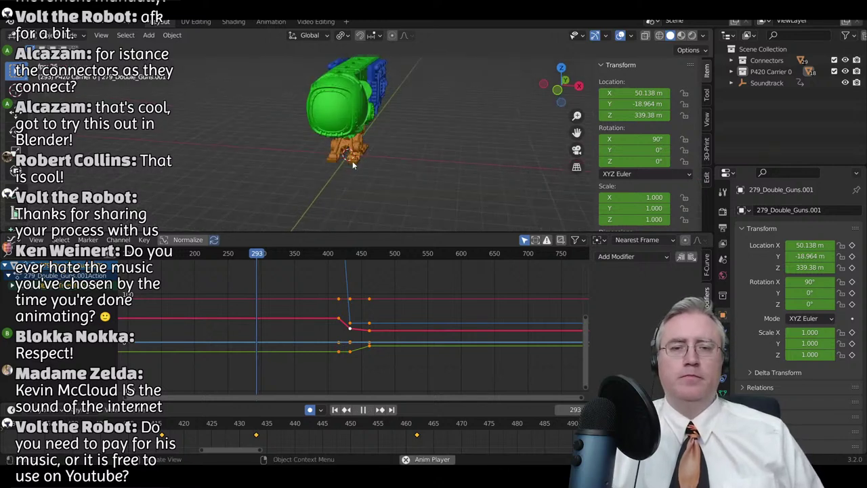
middle_click_drag(360, 151, 348, 187, "shift")
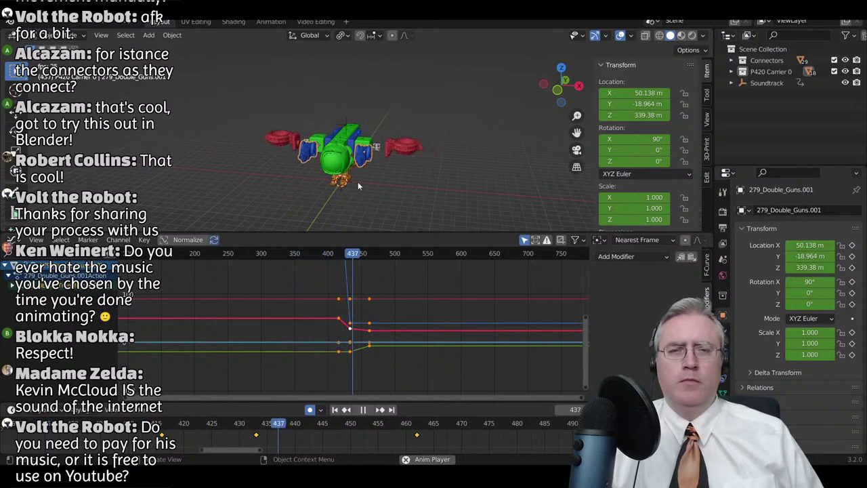
key("space")
scroll(360, 169, "up", 5)
middle_click_drag(360, 166, 306, 157)
scroll(371, 177, "down", 3)
- Save the project as Carrier Assembly.blend in the PrintABlok Renders folder
key("ctrl+s")
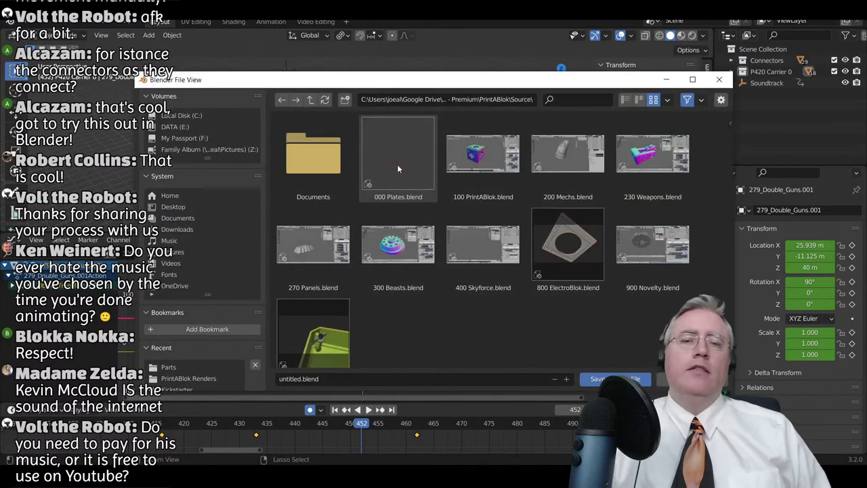
left_click(425, 380)
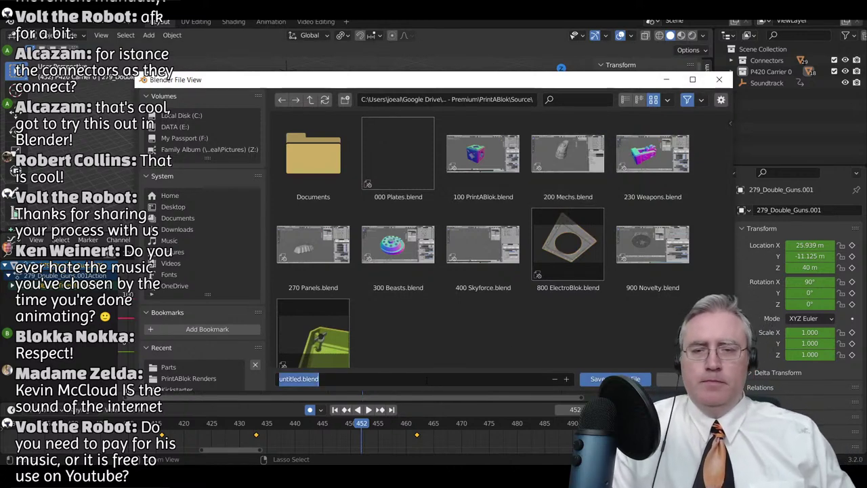
left_click(189, 378)
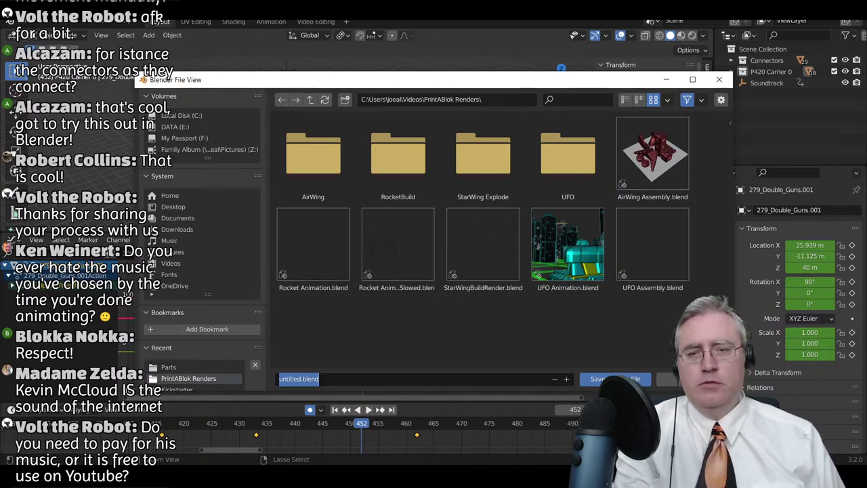
type("Can")
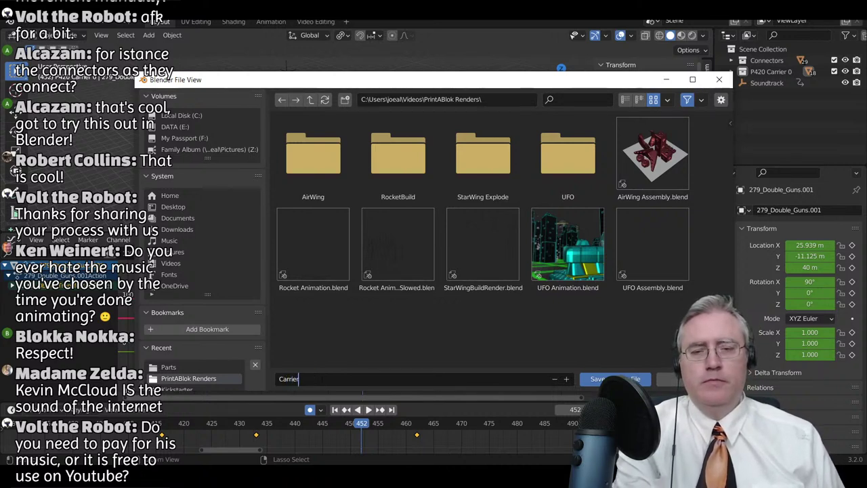
type("rier Assembly")
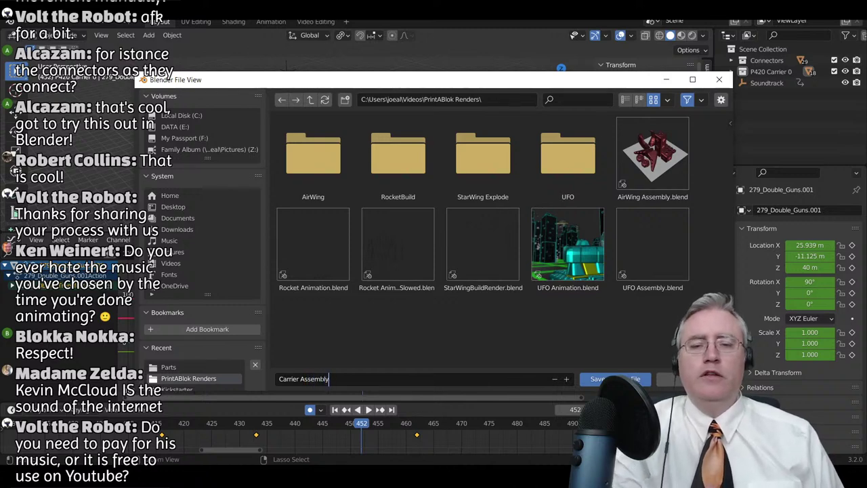
key("Return")
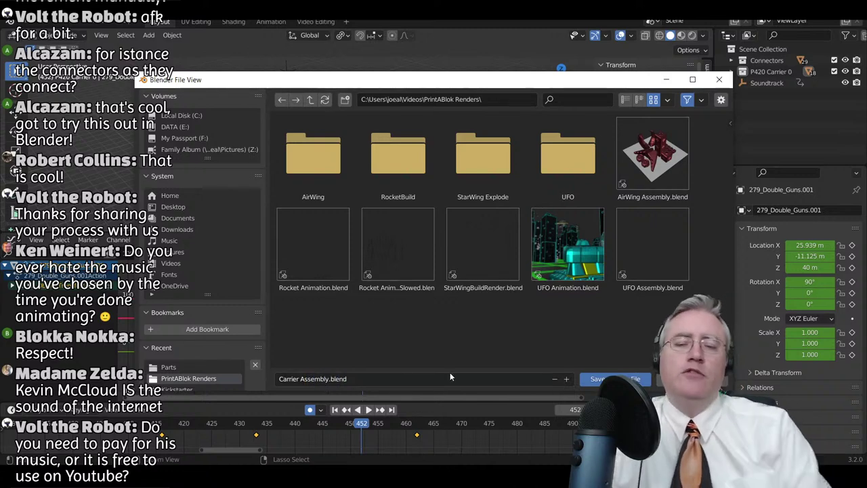
left_click(605, 379)
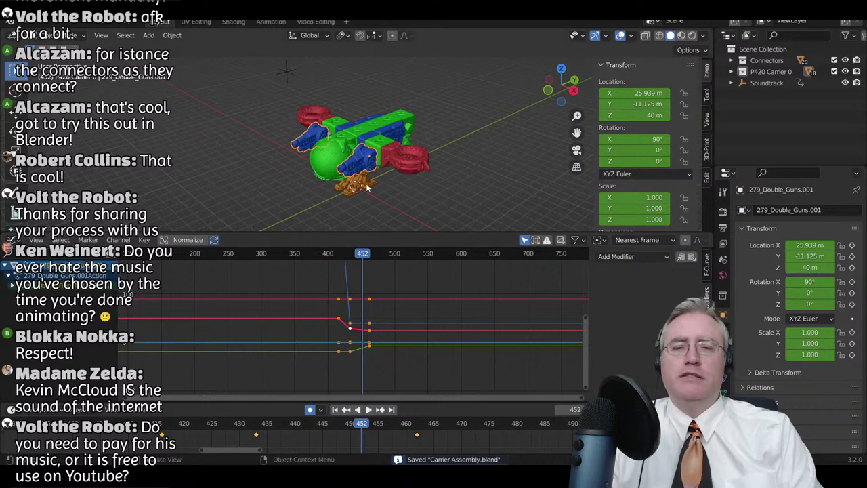
- Examine the carrier's guns, arms and engines from several angles at frame 452
scroll(358, 172, "up", 2)
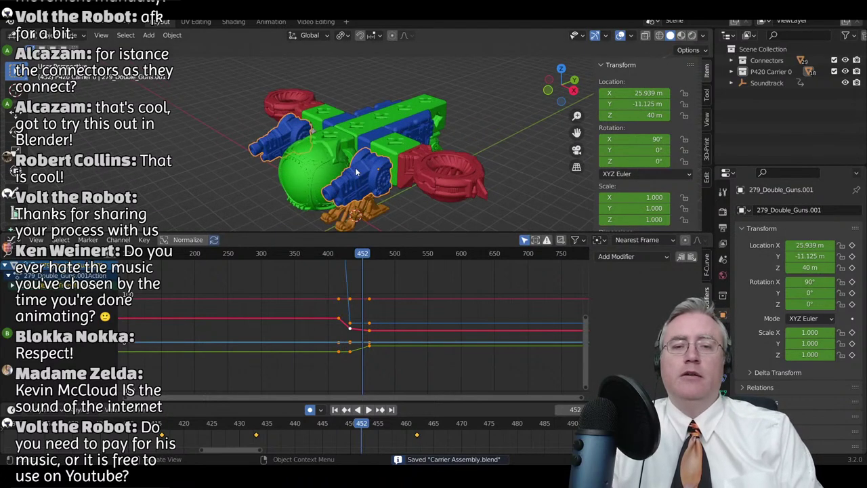
middle_click_drag(379, 169, 371, 228)
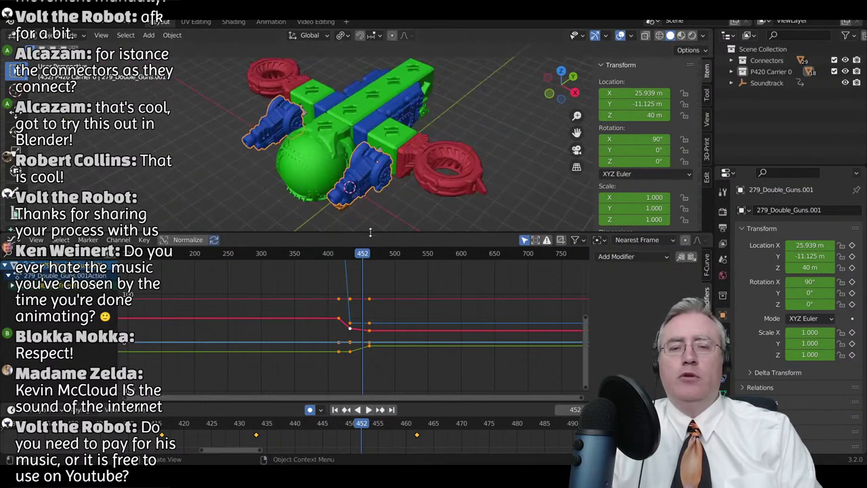
scroll(373, 174, "down", 3)
middle_click_drag(369, 167, 362, 164)
scroll(363, 163, "up", 3)
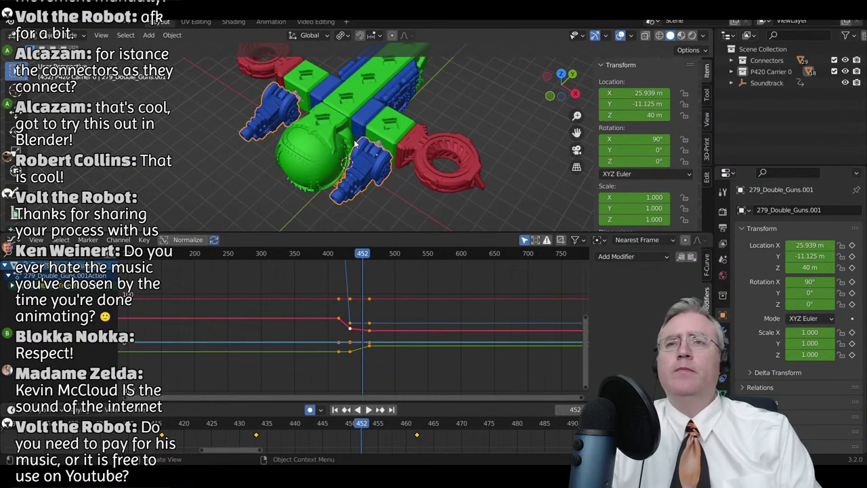
scroll(361, 143, "down", 3)
mouse_move(362, 144)
middle_mouse_down()
mouse_move(232, 91)
mouse_move(246, 106)
mouse_move(359, 141)
middle_mouse_up()
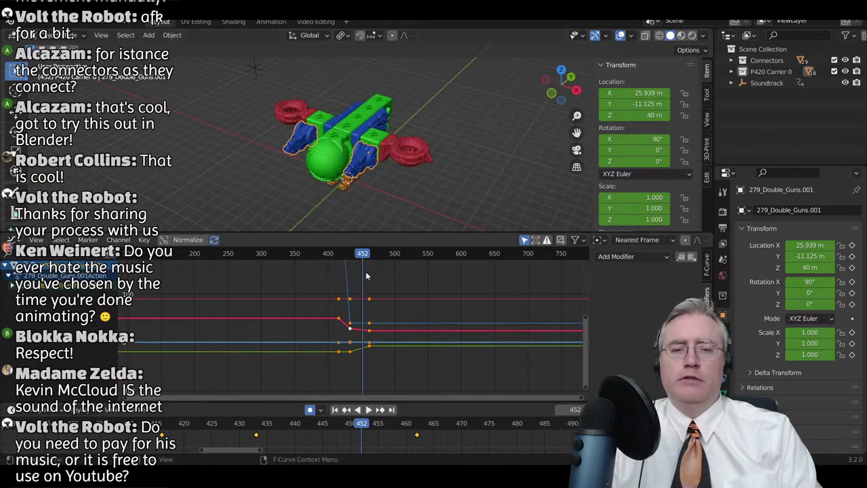
- Replay the assembly from frame 351 to frame 455 and view the carrier straight from the front
left_click_drag(364, 255, 295, 256)
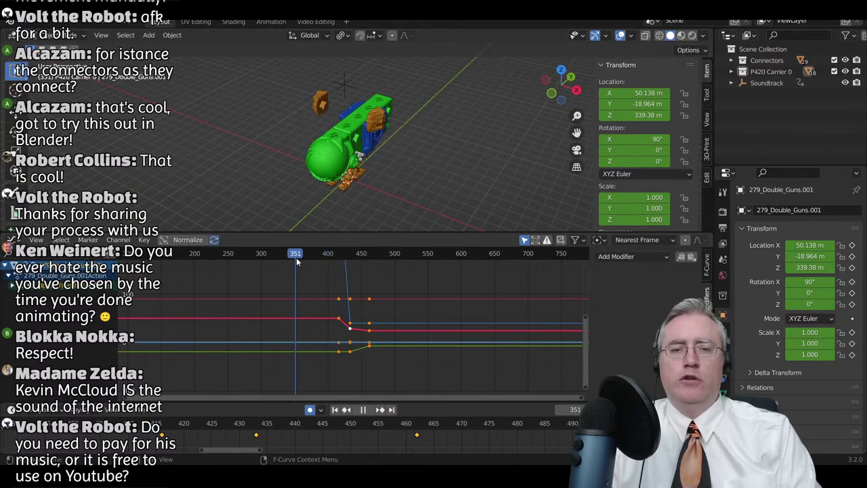
key("space")
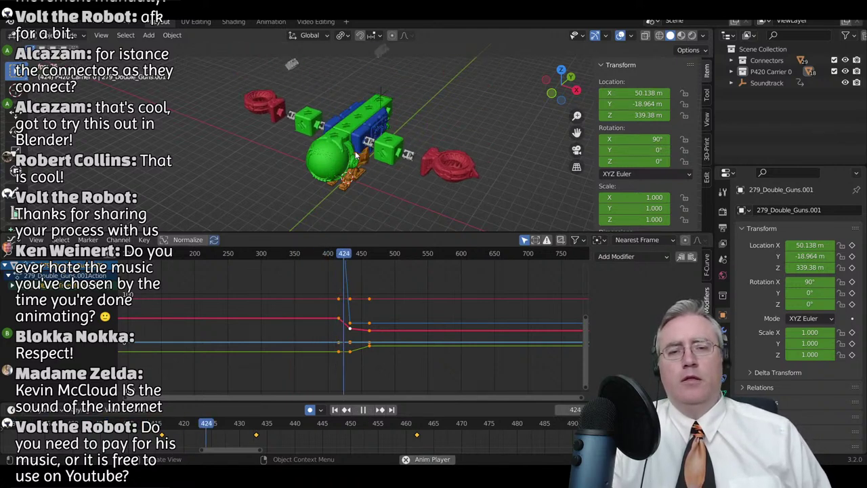
key("space")
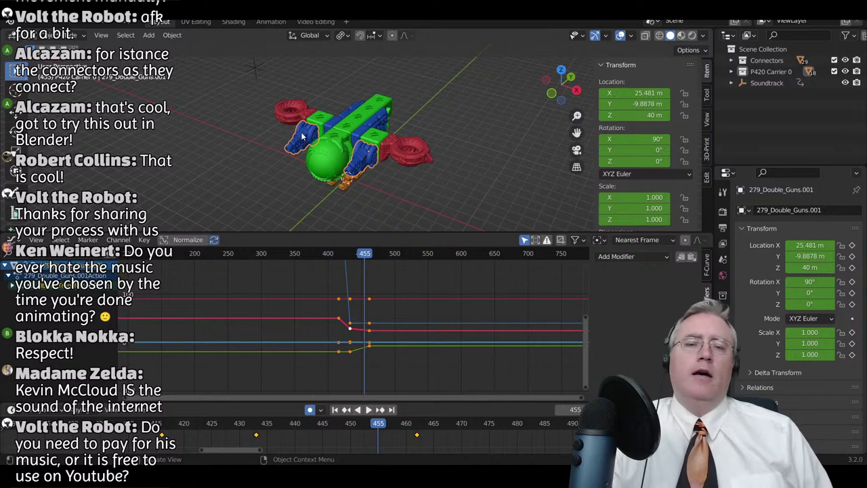
middle_click_drag(338, 131, 369, 129)
key("KP_1")
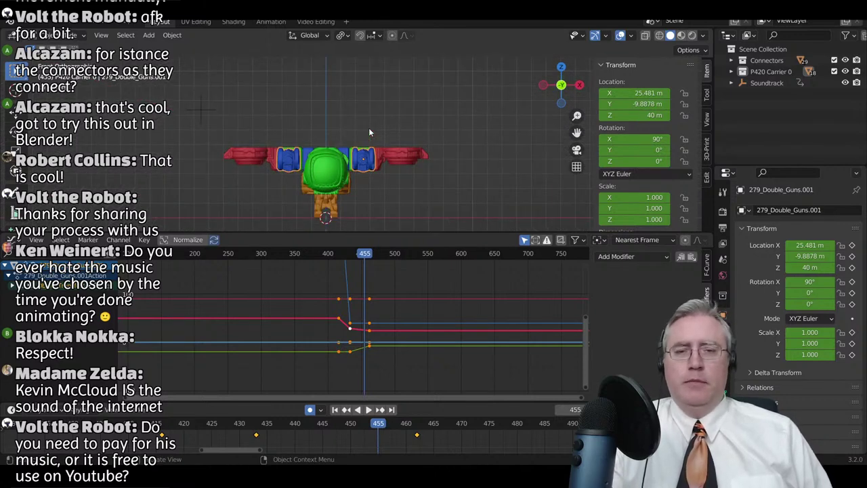
- Select the 2x2x1 body and examine the assembled carrier at frame 455 from above and straight from the front
scroll(370, 132, "down", 3)
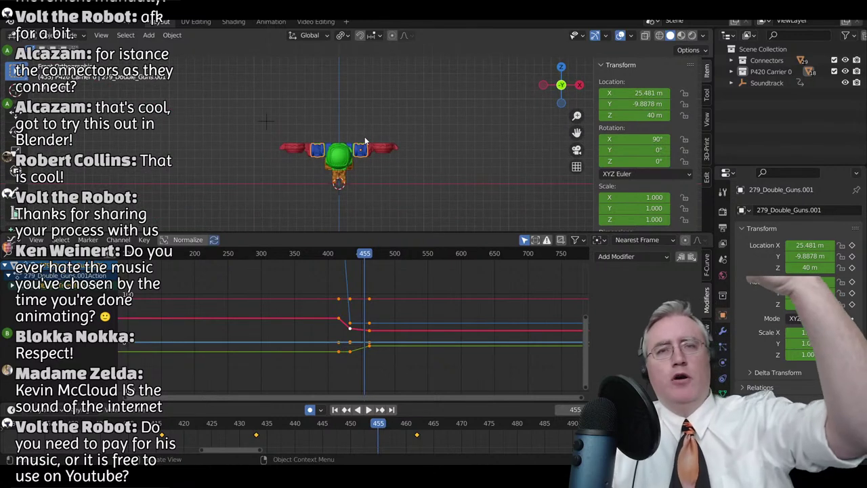
middle_click_drag(365, 136, 347, 172)
left_click(312, 144)
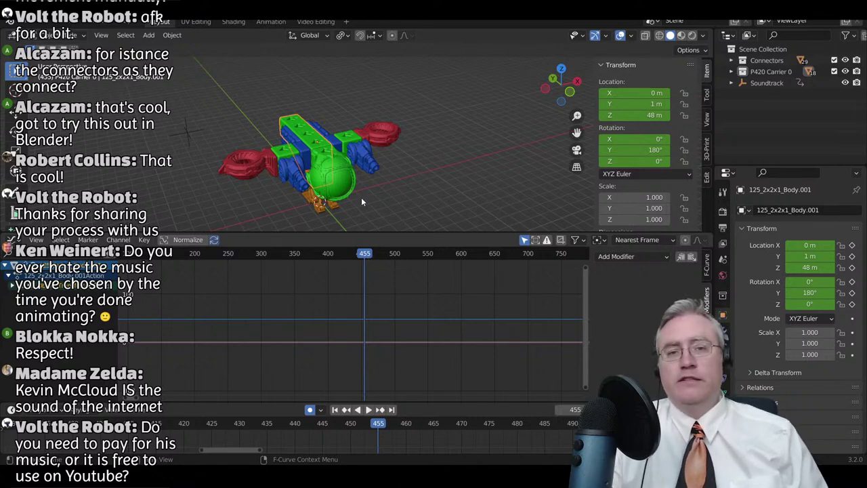
key("KP_1")
middle_click_drag(342, 154, 360, 138)
key("KP_1")
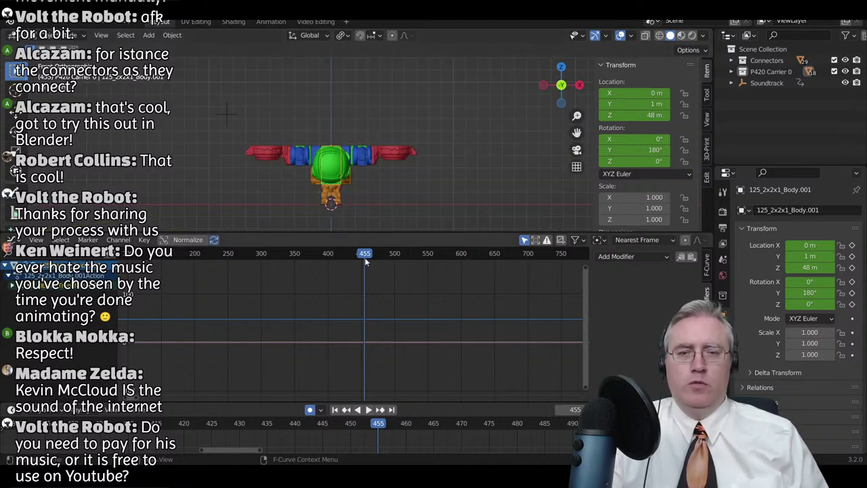
- Replay the assembly in perspective from frame 290, and again from frame 134 to frame 198 seen from the other side
left_click_drag(365, 258, 255, 259)
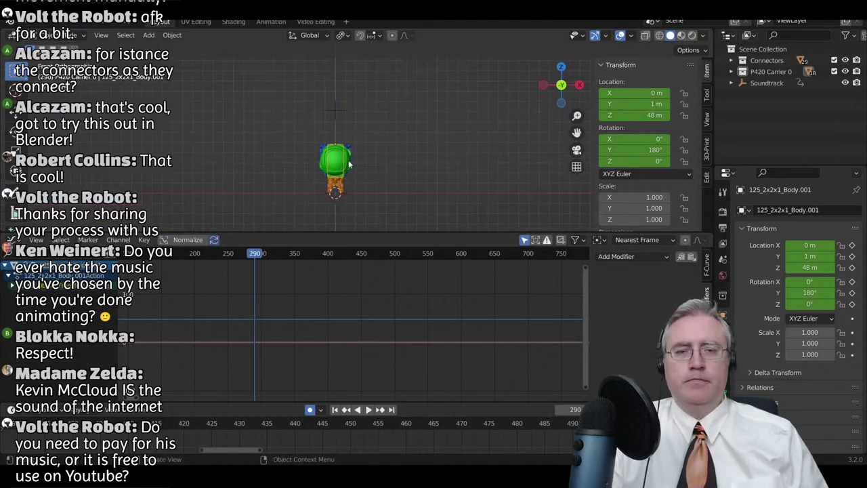
middle_click_drag(349, 164, 318, 177)
key("space")
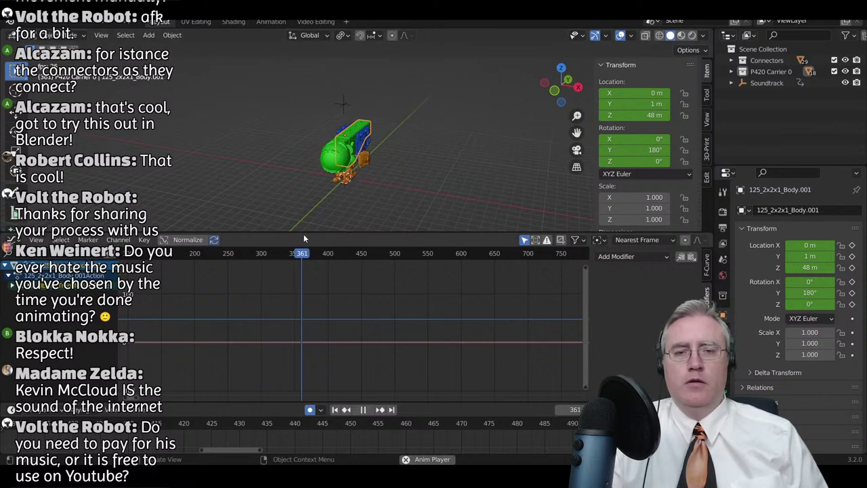
left_click_drag(298, 258, 152, 261)
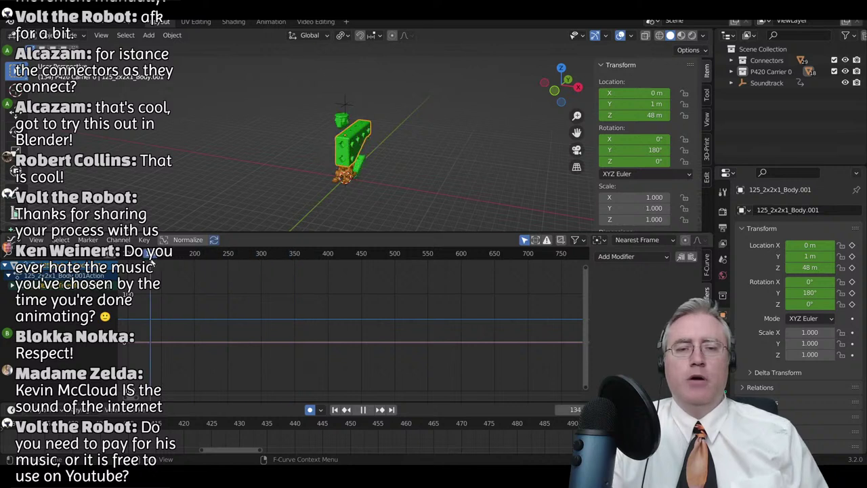
key("space")
middle_click_drag(295, 162, 392, 153)
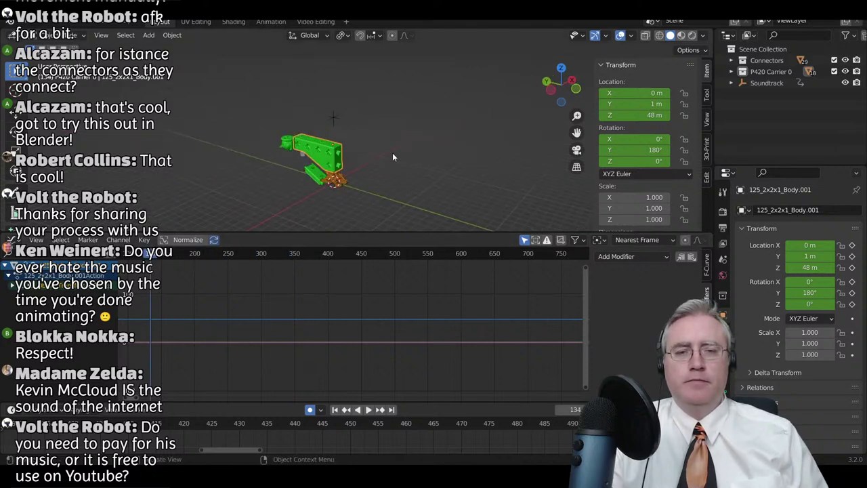
key("space")
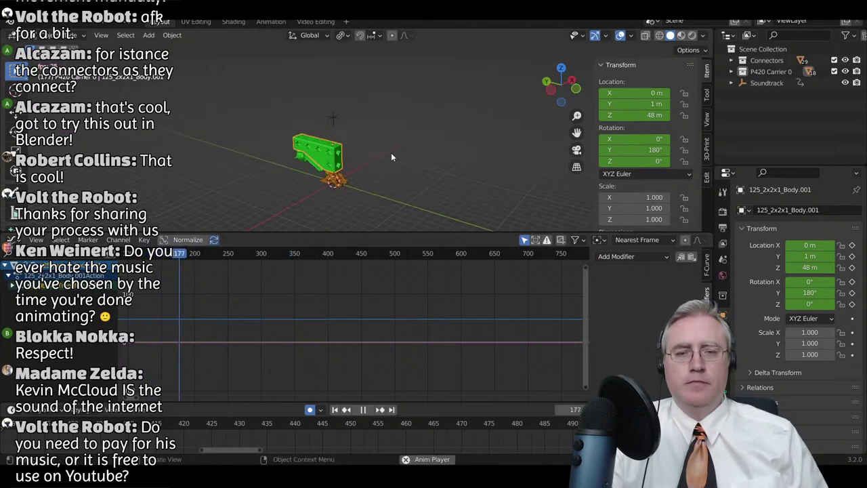
key("space")
- Examine the round cannon under the body up close at frame 187, with all objects' animation curves displayed
scroll(377, 158, "up", 4)
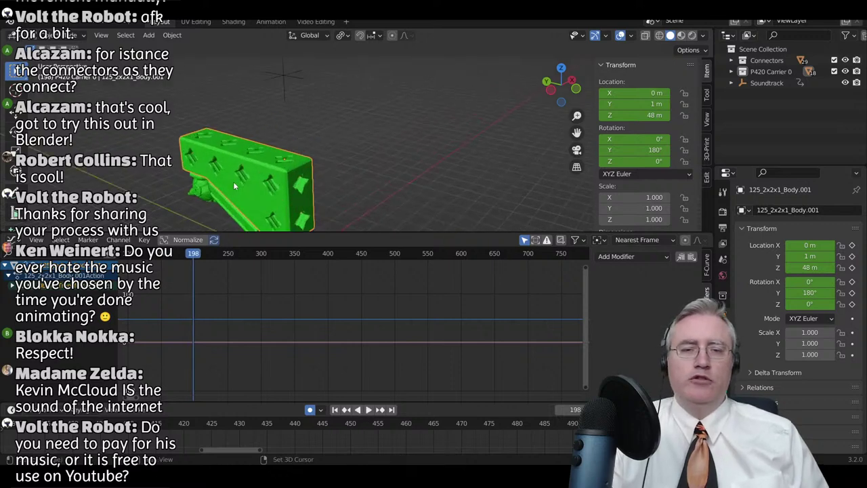
middle_click_drag(233, 182, 426, 162)
left_click(340, 120)
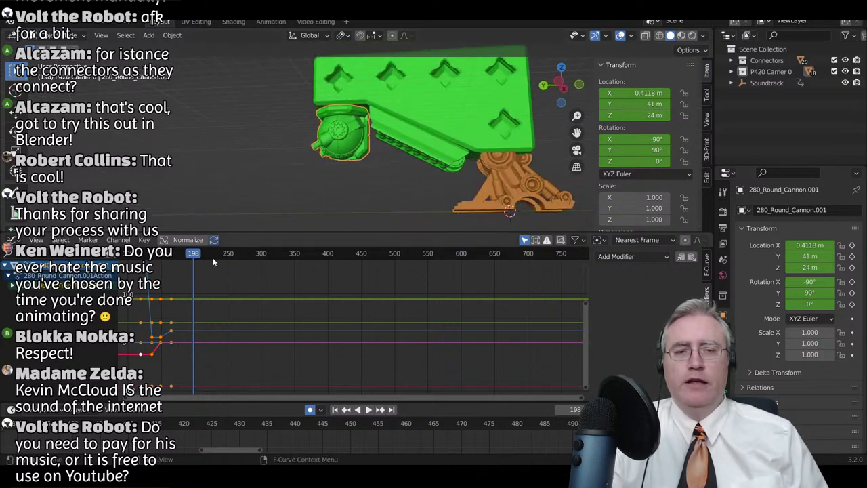
key("a")
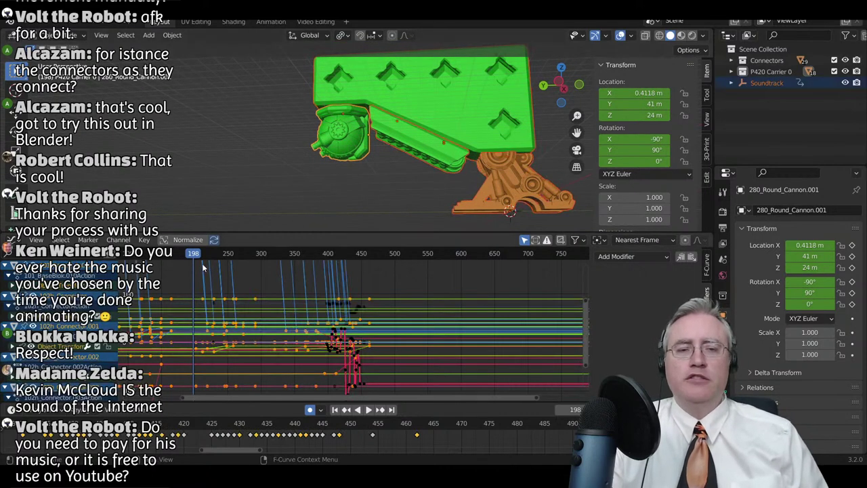
mouse_move(197, 258)
left_mouse_down()
mouse_move(180, 260)
mouse_move(188, 261)
left_mouse_up()
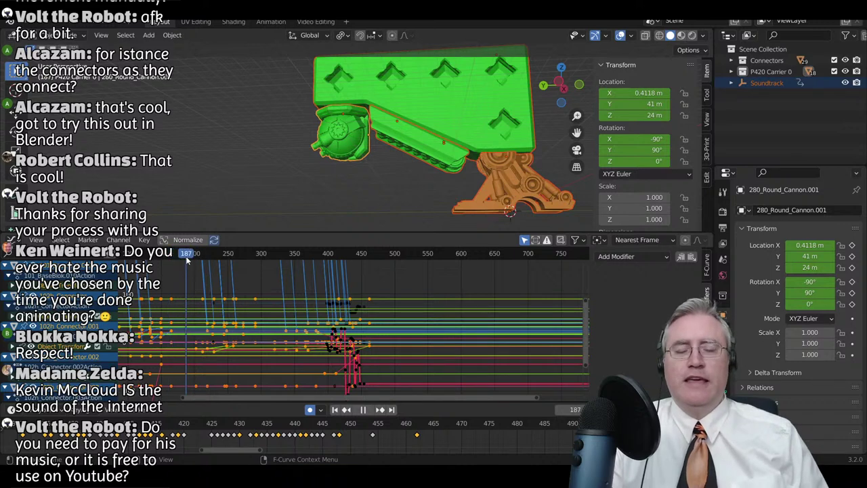
scroll(371, 174, "up", 3)
middle_click_drag(391, 158, 498, 172)
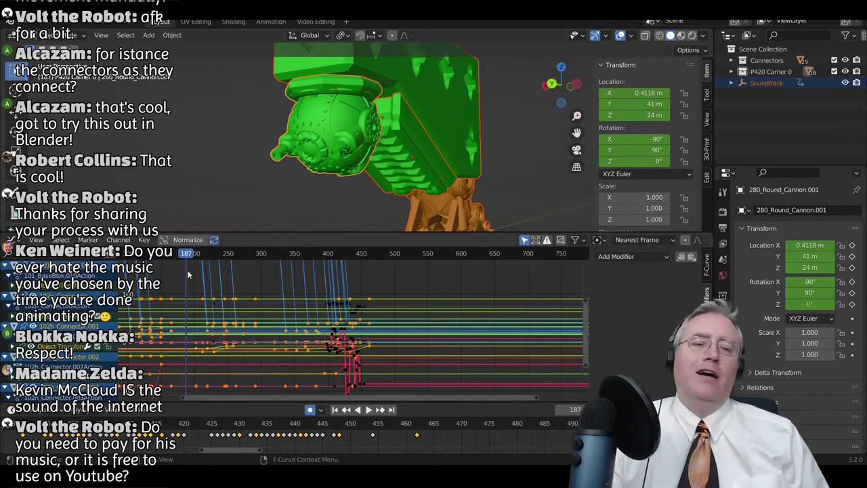
- Scrub the assembly forward to about frame 337 and back to frame 302, viewing the whole carrier at an angle
left_click_drag(190, 254, 286, 258)
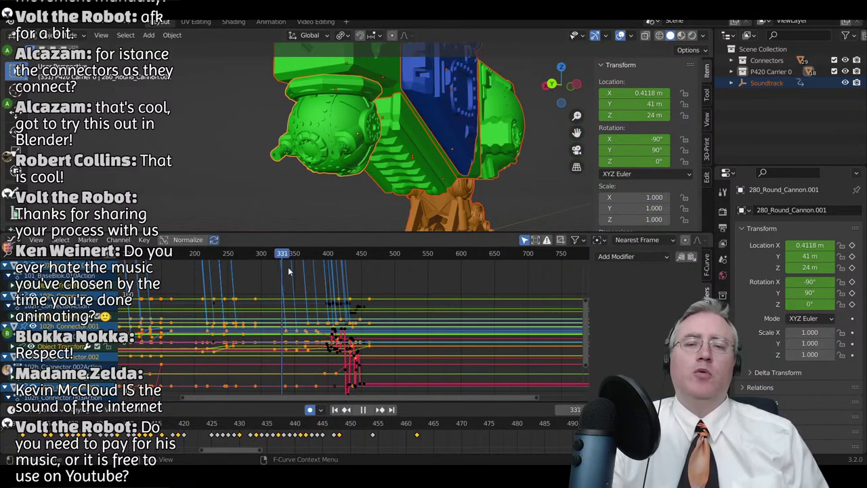
middle_click_drag(496, 120, 366, 183)
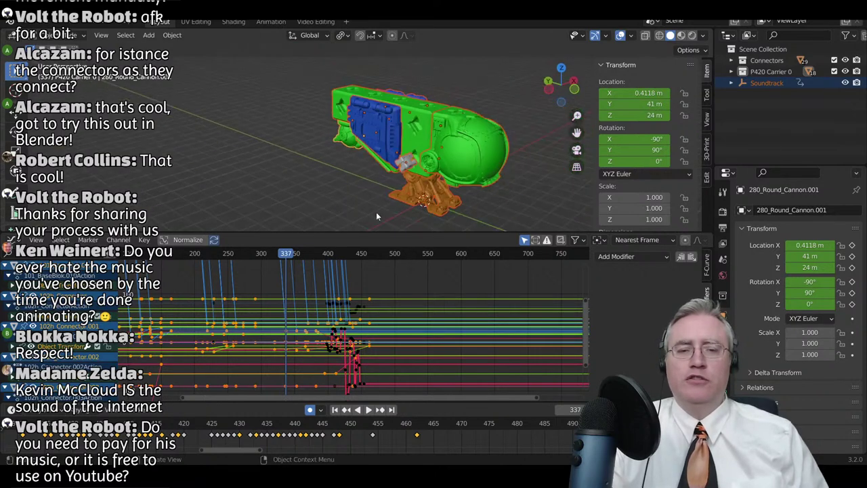
left_click_drag(285, 258, 255, 263)
key("space")
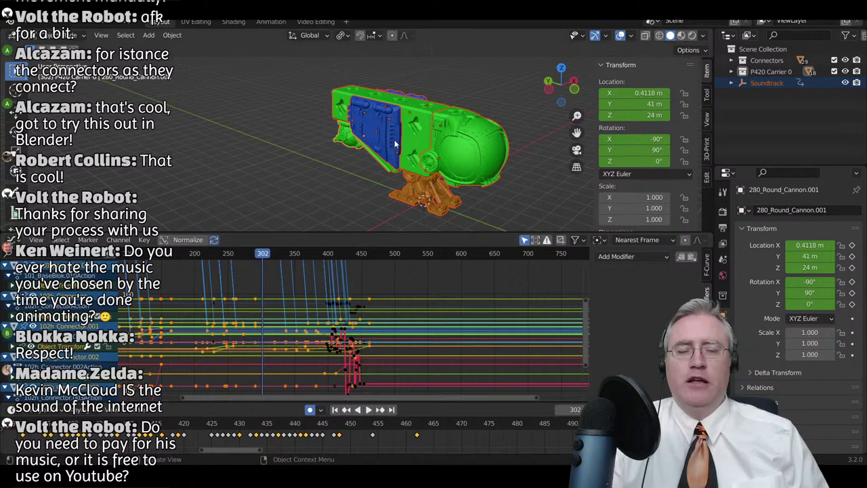
- Select the blue 424R side panel and examine its surface details up close
scroll(394, 140, "up", 5)
mouse_move(390, 127)
middle_mouse_down()
mouse_move(344, 152)
mouse_move(425, 152)
mouse_move(465, 135)
mouse_move(371, 129)
mouse_move(351, 115)
mouse_move(390, 116)
mouse_move(355, 96)
mouse_move(393, 113)
middle_mouse_up()
left_click(467, 135)
scroll(466, 135, "down", 2)
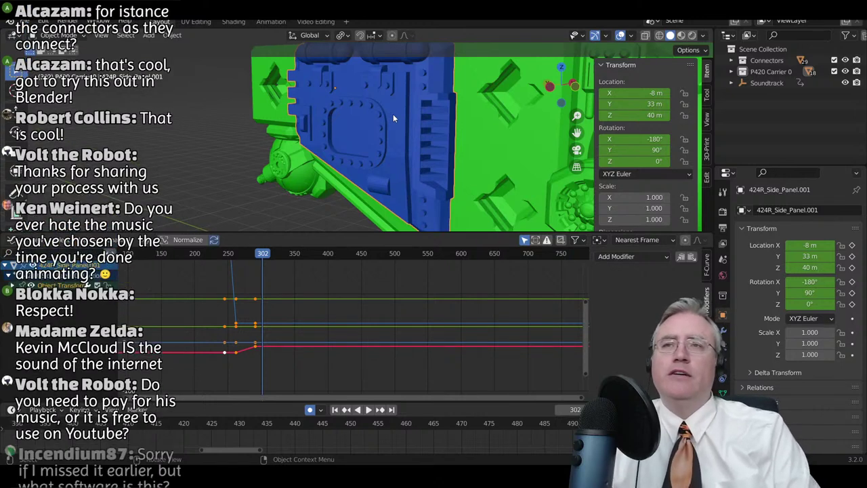
middle_click_drag(394, 113, 403, 113)
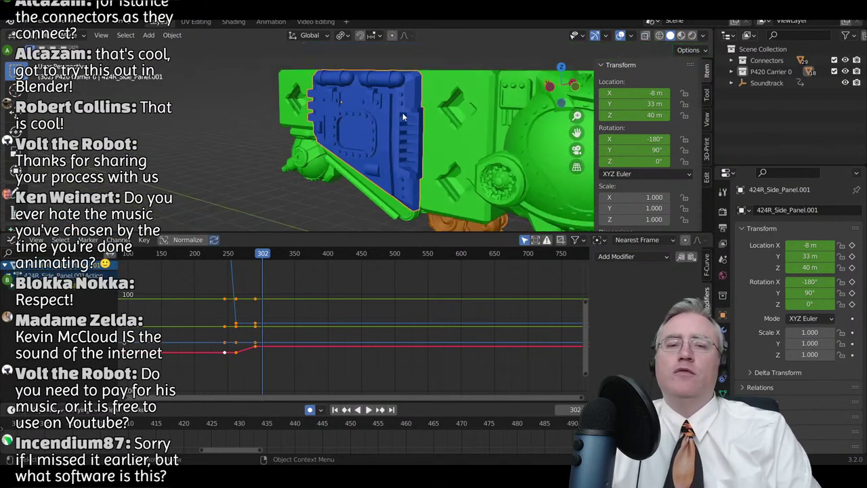
- Enlarge the 3D viewport over the graph editor, select the round cockpit and examine the carrier from the opposite side and front
left_click_drag(387, 233, 380, 294)
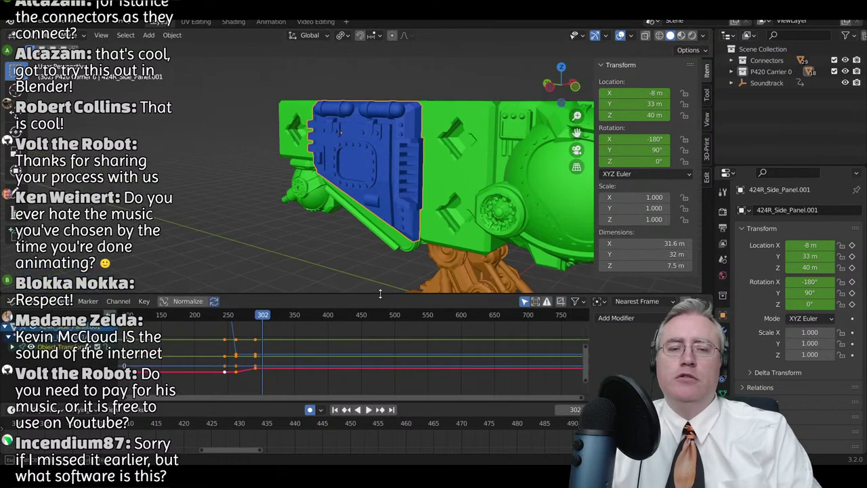
scroll(418, 183, "down", 3)
middle_click_drag(420, 158, 244, 155)
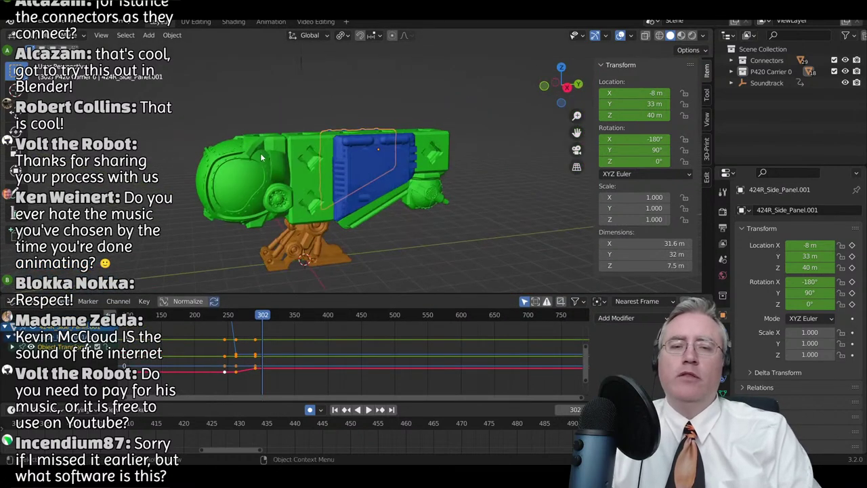
left_click(261, 158)
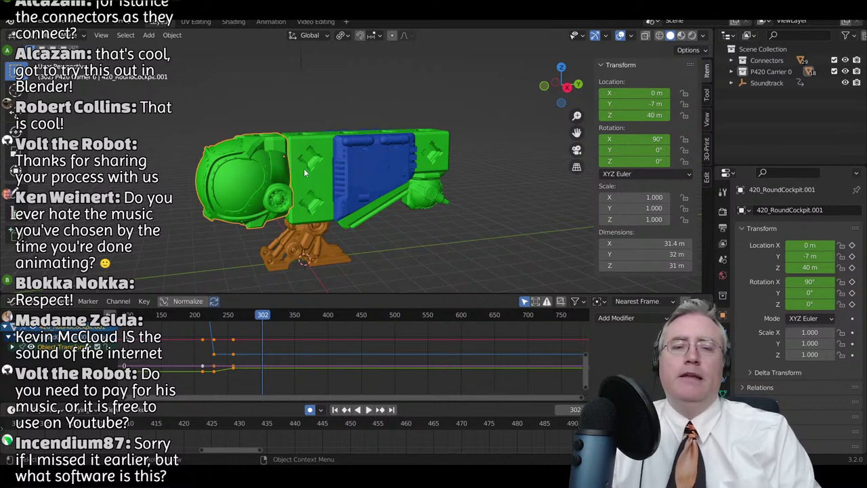
scroll(301, 174, "up", 3)
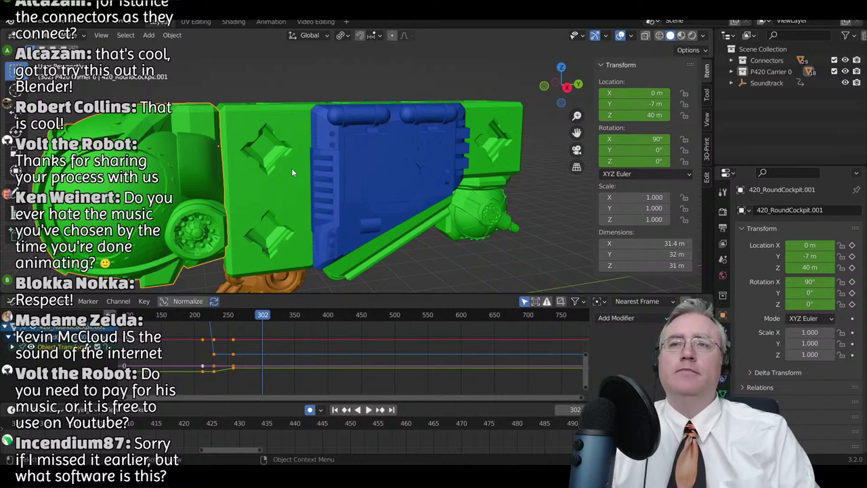
scroll(227, 153, "down", 4)
middle_click_drag(234, 152, 360, 166)
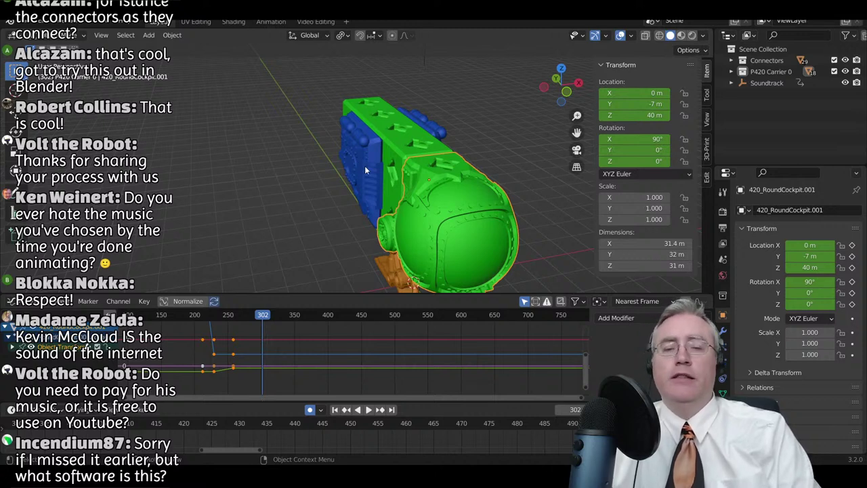
- Isolate the round cannon in local view, roll the view until it appears upside down, and examine its back and side
middle_click_drag(365, 165, 291, 201)
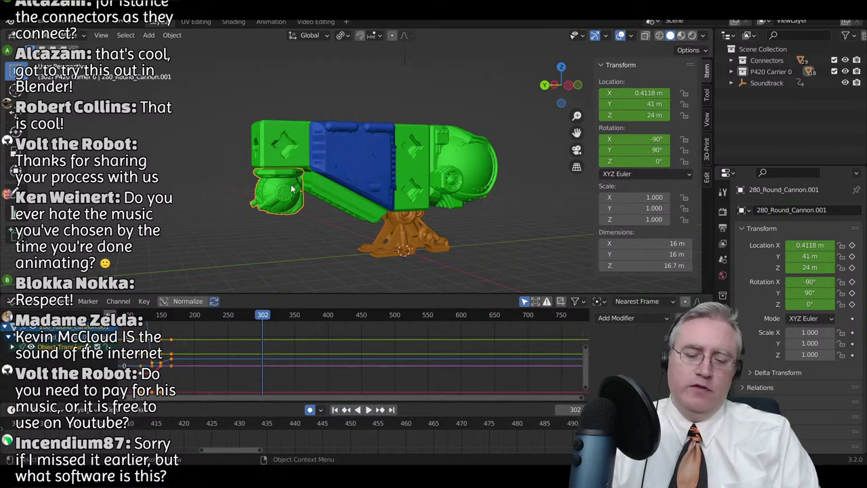
key("KP_Divide")
middle_click_drag(306, 179, 357, 126)
middle_click_drag(436, 125, 286, 155)
key("shift+KP_4")
key("shift+KP_4")
key("shift+KP_4")
key("shift+KP_4")
key("shift+KP_4")
key("shift+KP_4")
key("shift+KP_4")
key("shift+KP_4")
middle_click_drag(229, 158, 301, 184)
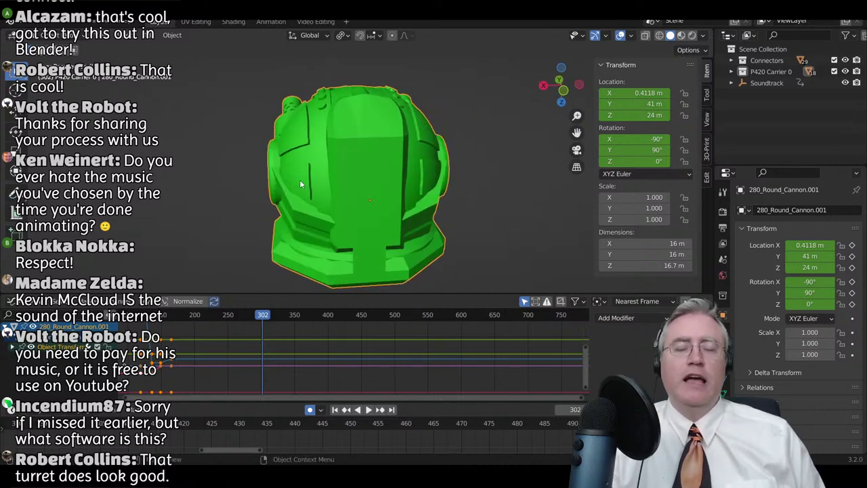
middle_click_drag(301, 184, 336, 162)
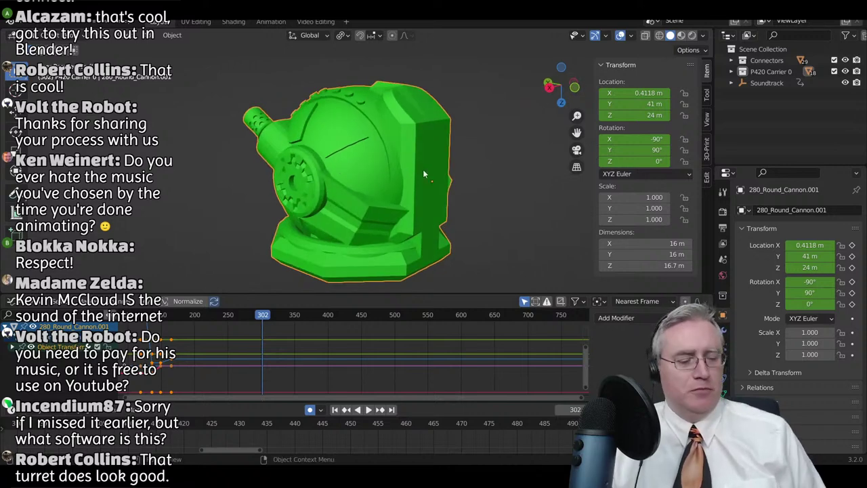
- Annotate the upside-down cannon's rear support with a freehand sketch of a hat, eyes and long nose
key("d")
mouse_move(388, 182)
left_mouse_down()
mouse_move(425, 180)
mouse_move(415, 197)
mouse_move(388, 183)
mouse_move(460, 170)
mouse_move(401, 244)
mouse_move(434, 185)
mouse_move(454, 239)
mouse_move(446, 250)
left_mouse_up()
left_click_drag(437, 202, 431, 256)
mouse_move(370, 176)
left_mouse_down()
mouse_move(423, 174)
mouse_move(482, 153)
mouse_move(383, 152)
mouse_move(374, 174)
left_mouse_up()
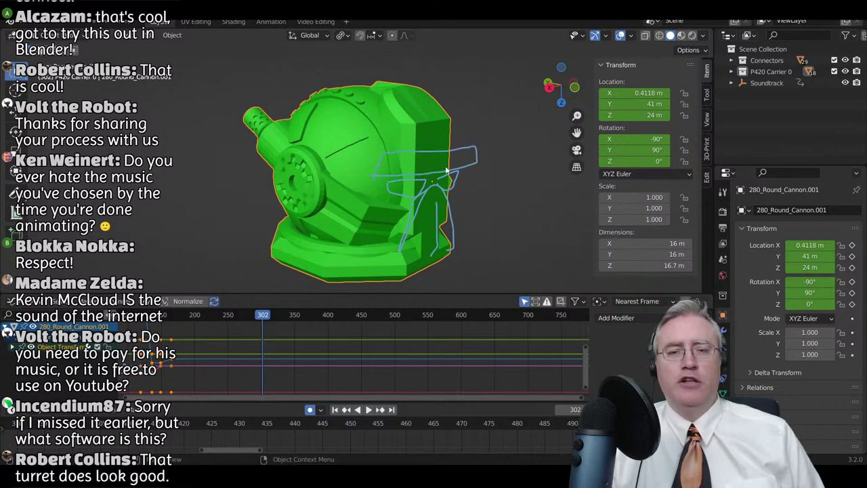
mouse_move(431, 185)
middle_mouse_down()
mouse_move(411, 188)
mouse_move(452, 178)
mouse_move(429, 176)
mouse_move(434, 184)
middle_mouse_up()
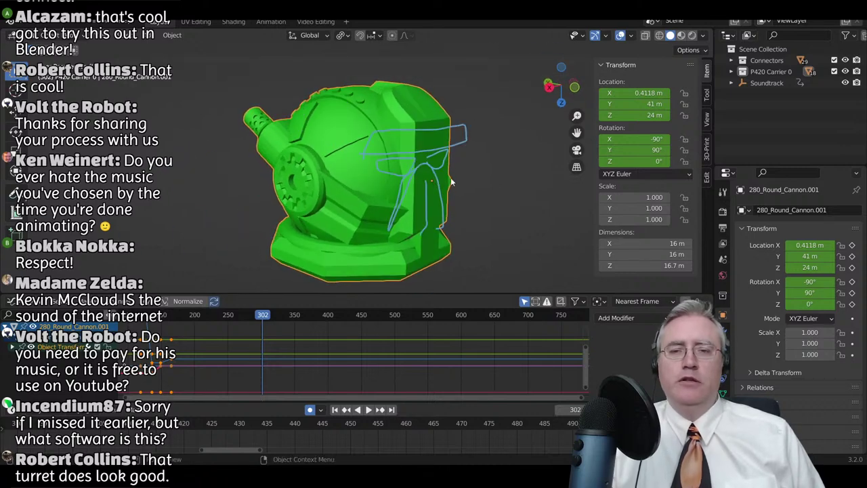
- Remove the annotation layer containing the freehand sketch
left_click(707, 126)
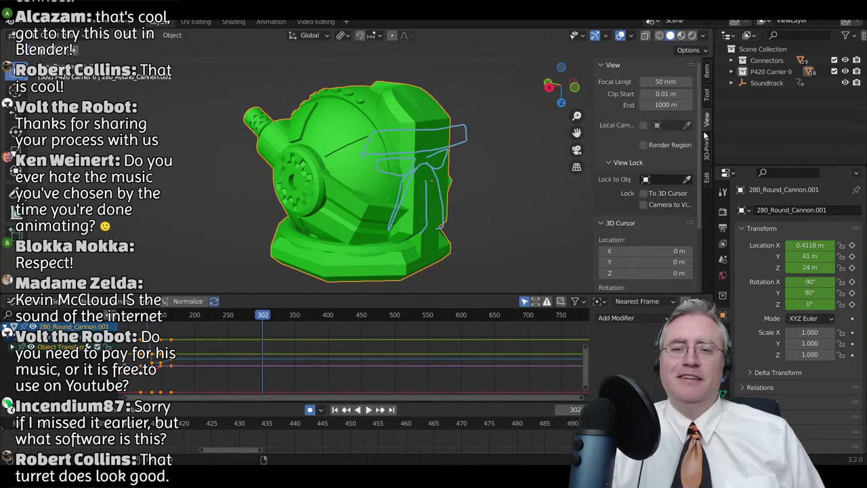
scroll(673, 211, "down", 3)
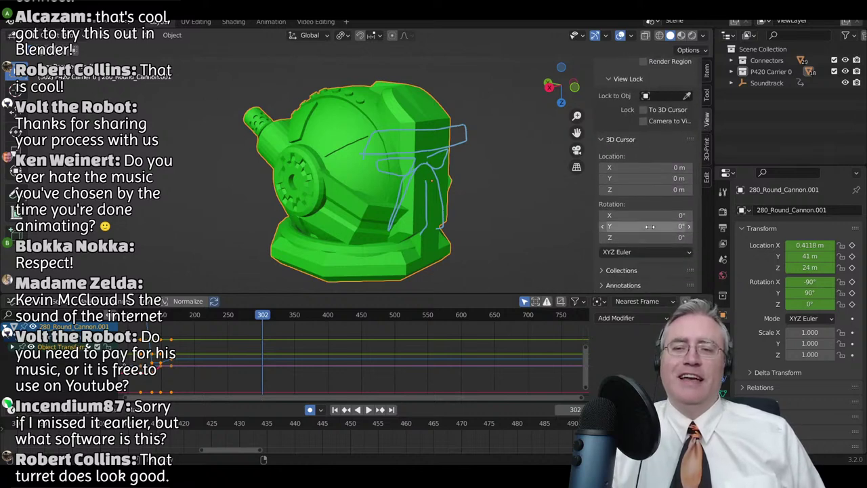
left_click(602, 269)
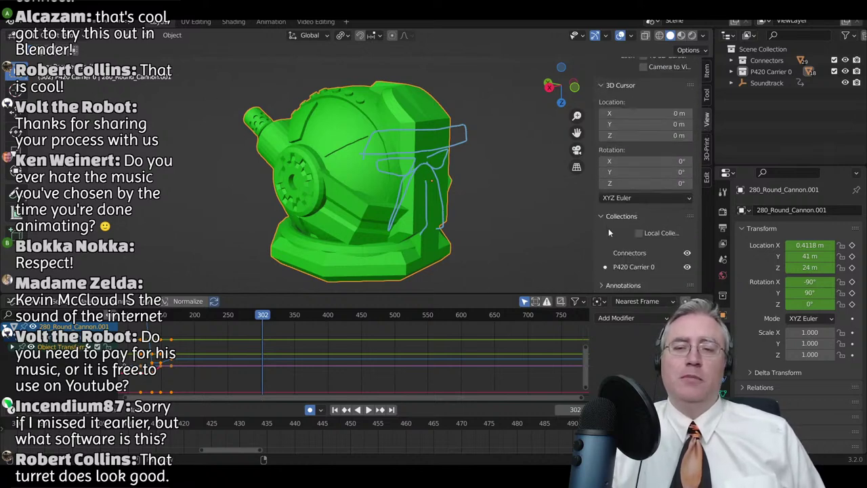
left_click(599, 216)
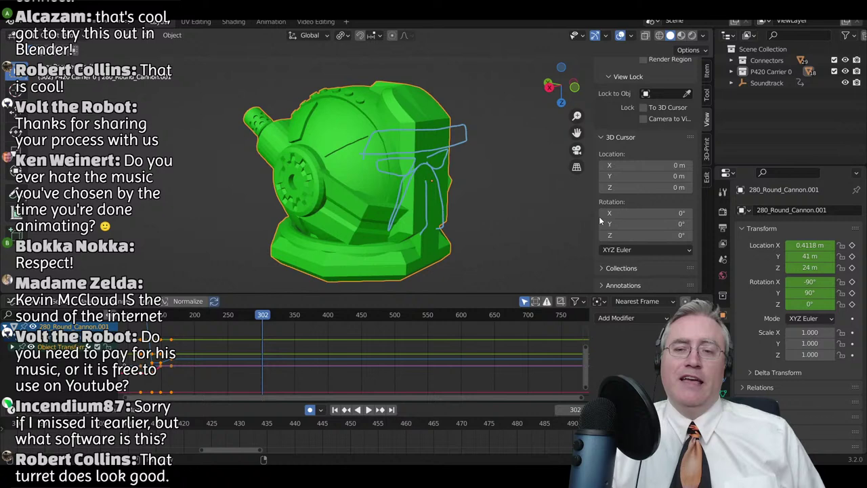
left_click(608, 285)
scroll(608, 271, "down", 3)
left_click(691, 241)
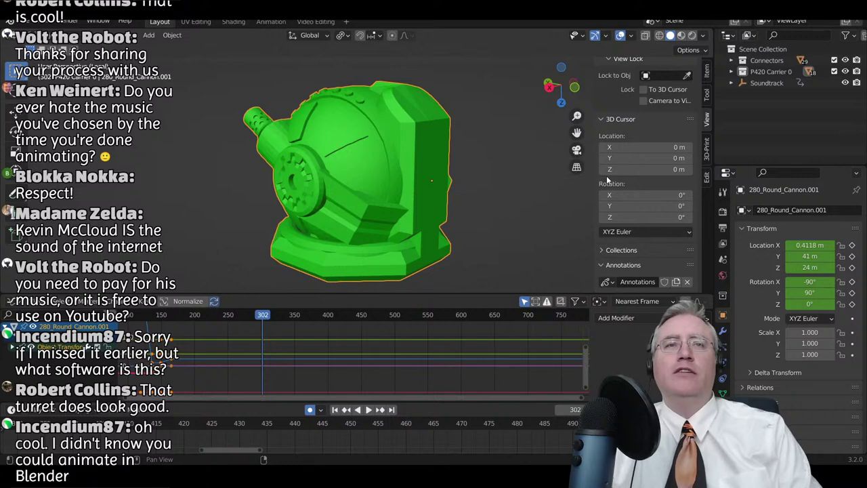
- Leave the cannon's local view and look at the whole carrier from the front and above
key("KP_Divide")
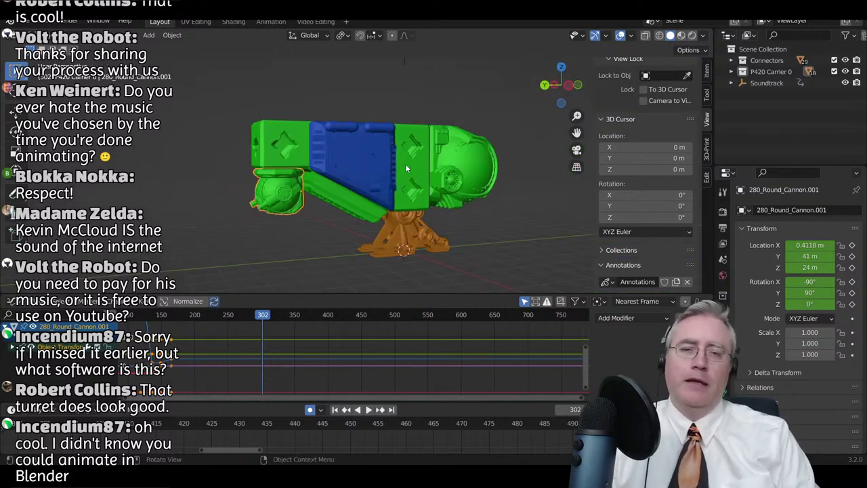
middle_click_drag(465, 154, 339, 188)
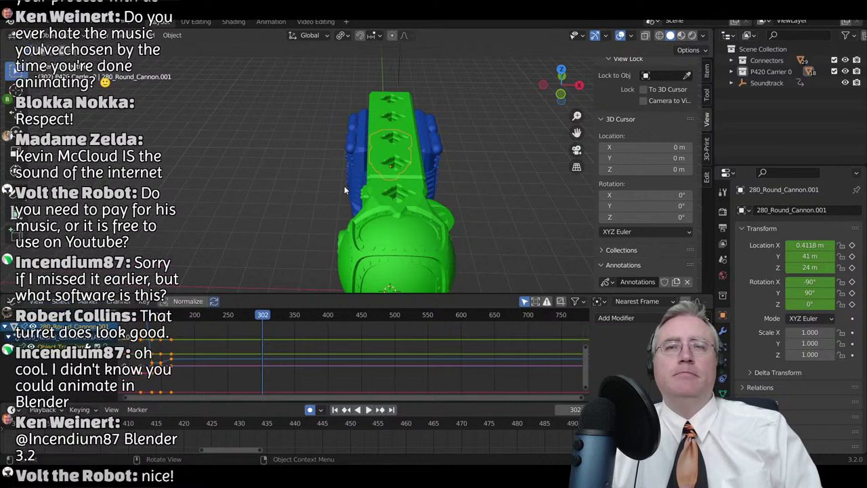
- Select the round cockpit, frame it in the view, and examine it on the assembled carrier from the front corner
left_click(431, 207)
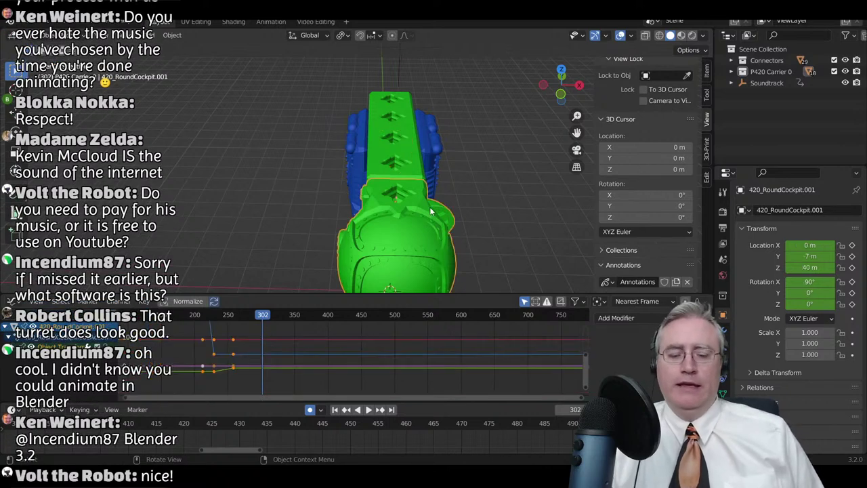
key("KP_Decimal")
scroll(431, 209, "down", 4)
middle_click_drag(455, 189, 361, 161)
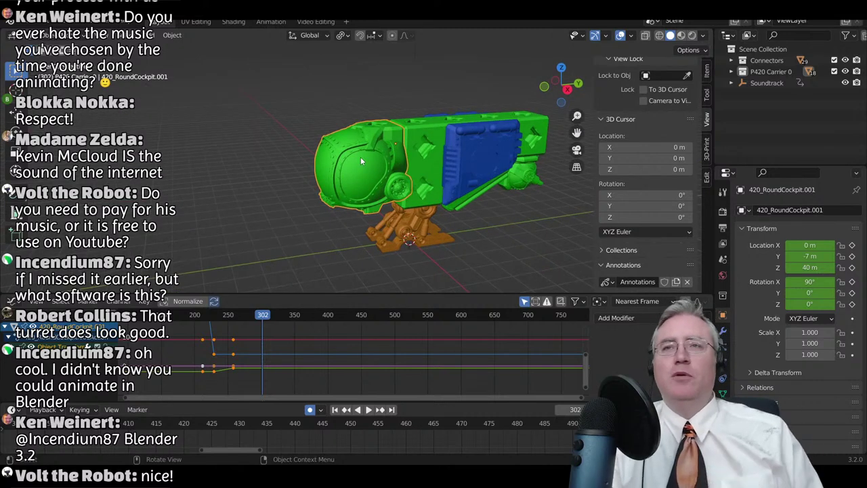
scroll(314, 146, "down", 2)
middle_click_drag(373, 155, 322, 173, "shift")
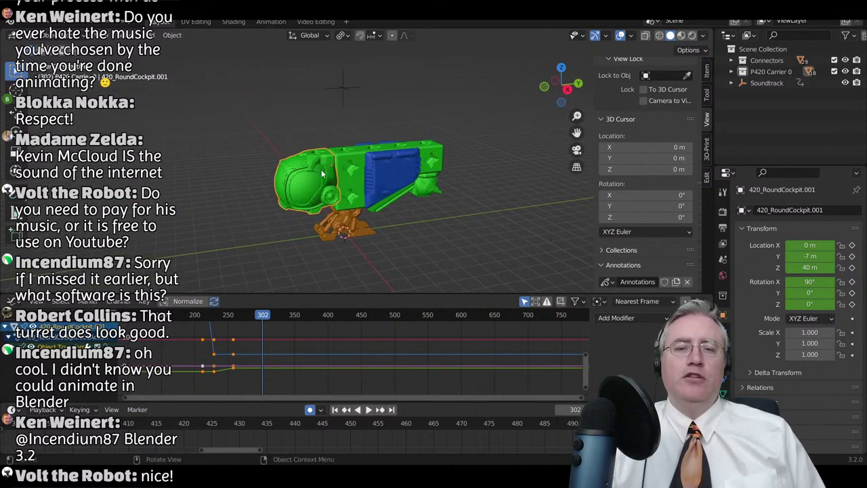
scroll(324, 176, "up", 4)
scroll(215, 185, "down", 3)
middle_click_drag(183, 166, 278, 188, "shift")
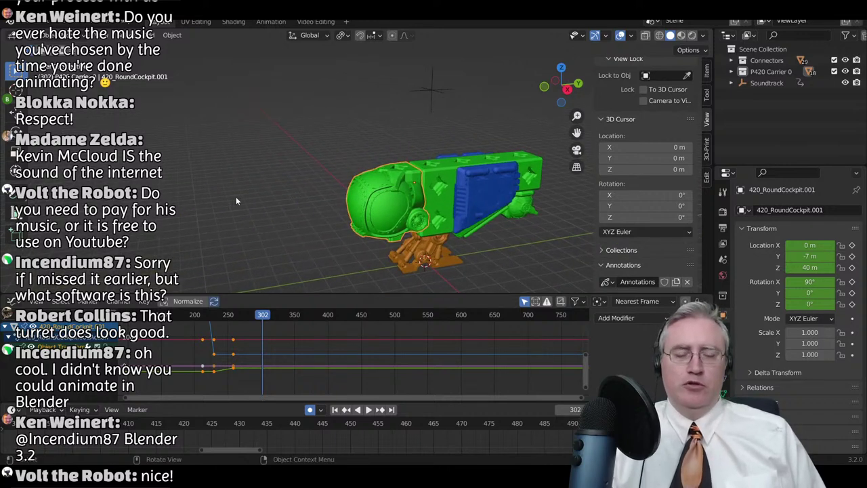
- In the side view, annotate the empty space ahead of the cockpit with a large freehand circle containing four overlapping rounded outlines
key("KP_3")
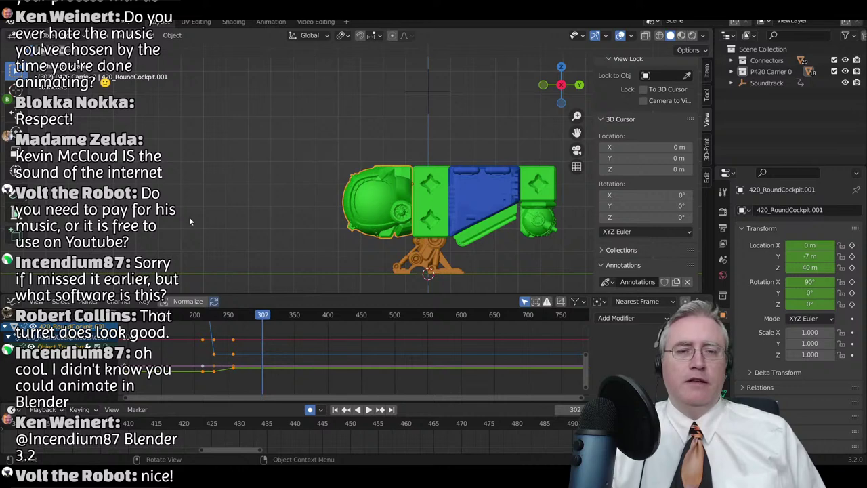
mouse_move(164, 237)
left_mouse_down()
mouse_move(281, 204)
mouse_move(223, 49)
mouse_move(109, 118)
mouse_move(128, 205)
mouse_move(170, 234)
left_mouse_up()
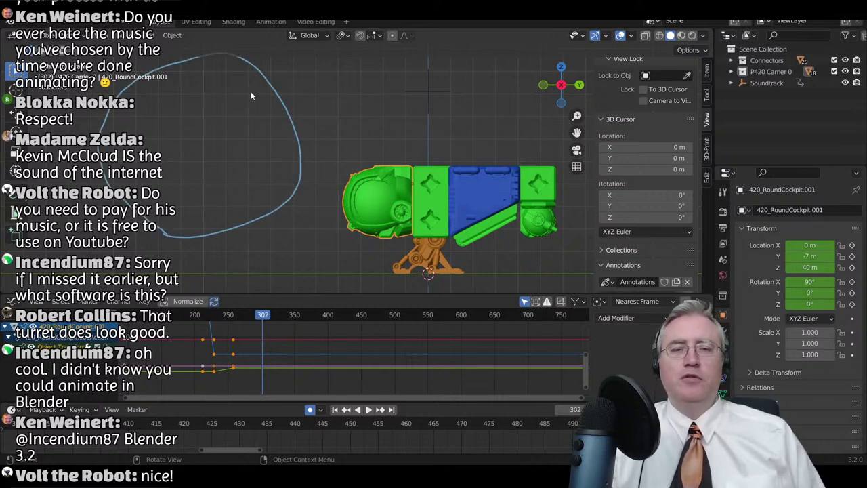
middle_click_drag(212, 164, 243, 182, "shift")
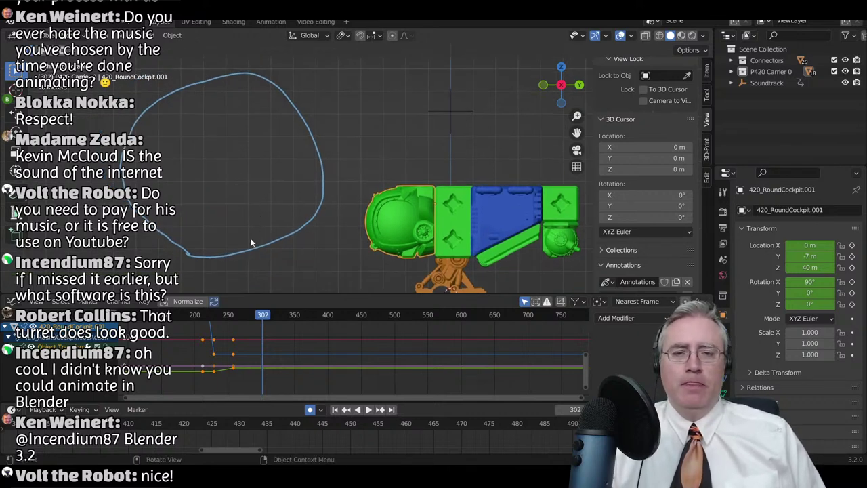
mouse_move(250, 239)
left_mouse_down()
mouse_move(280, 223)
mouse_move(282, 195)
mouse_move(255, 195)
mouse_move(222, 221)
mouse_move(239, 238)
mouse_move(257, 237)
left_mouse_up()
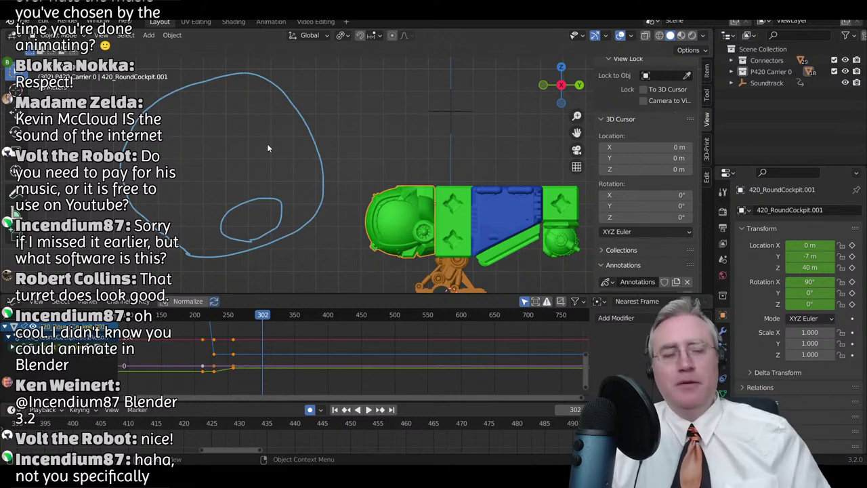
mouse_move(256, 148)
left_mouse_down()
mouse_move(293, 178)
mouse_move(309, 144)
mouse_move(285, 124)
mouse_move(257, 140)
mouse_move(261, 178)
left_mouse_up()
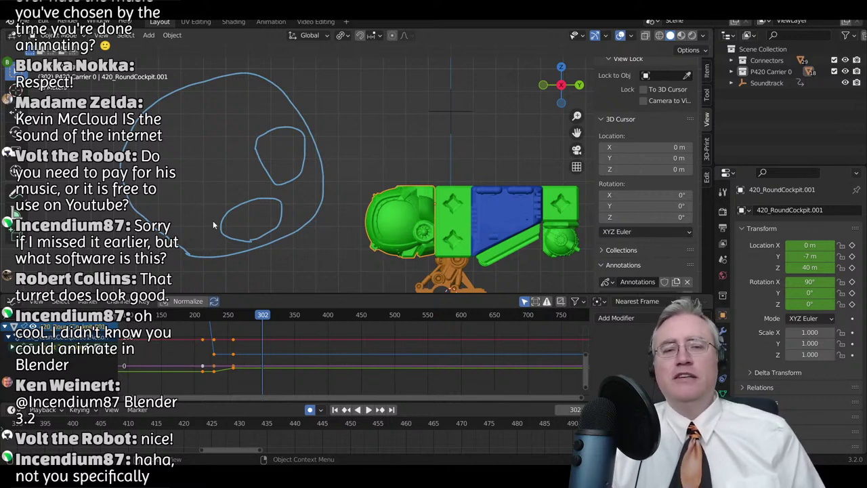
mouse_move(201, 207)
left_mouse_down()
mouse_move(245, 212)
mouse_move(272, 189)
mouse_move(282, 155)
mouse_move(248, 128)
mouse_move(216, 150)
mouse_move(200, 212)
left_mouse_up()
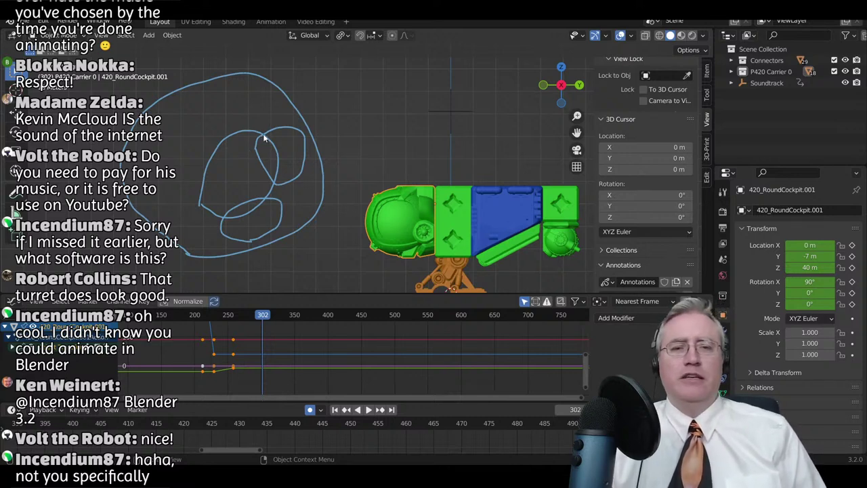
mouse_move(256, 123)
left_mouse_down()
mouse_move(175, 93)
mouse_move(132, 170)
mouse_move(205, 218)
mouse_move(229, 215)
left_mouse_up()
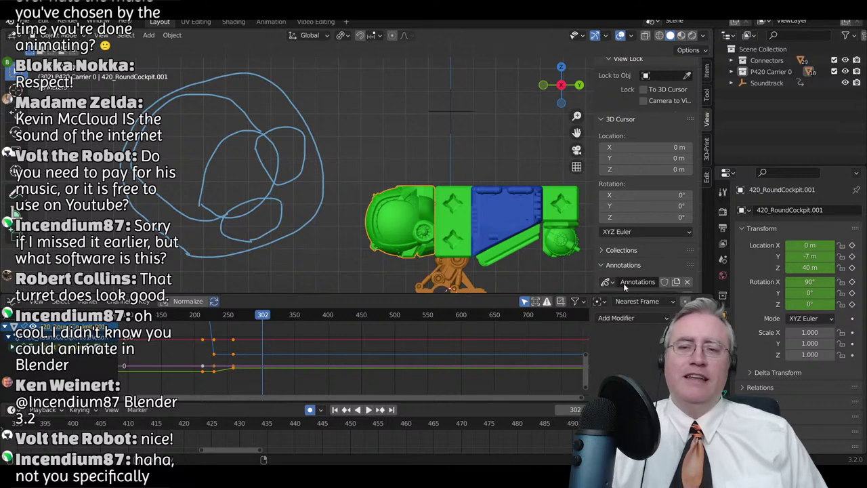
- Remove the annotation layer containing the freehand circles
scroll(623, 283, "down", 3)
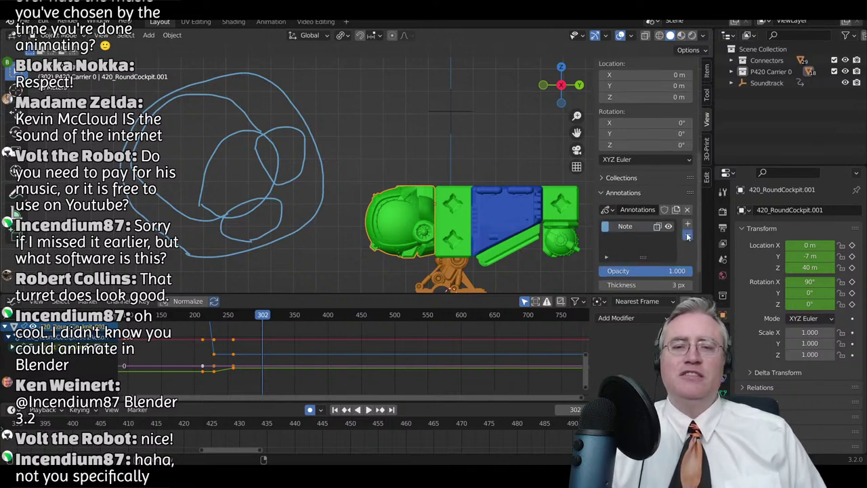
scroll(688, 236, "up", 3)
- Make the graph editor slightly taller and examine the carrier's cockpit, legs and side panel from the front corner
middle_click_drag(246, 176, 326, 230)
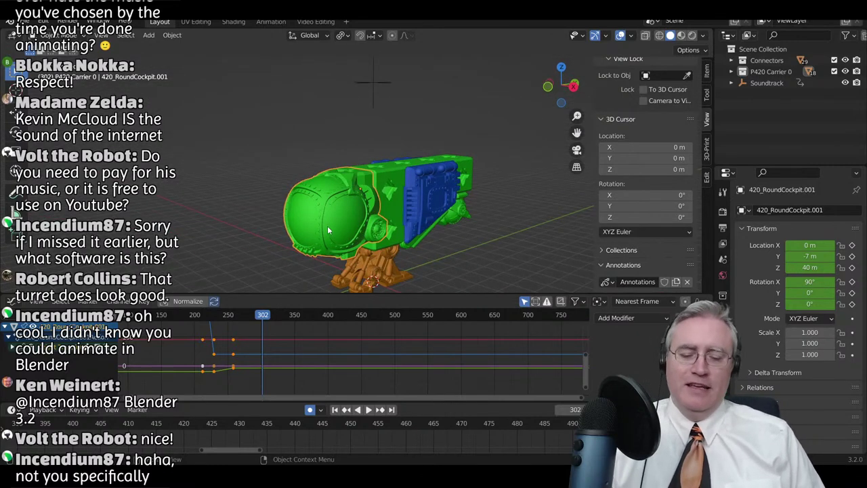
scroll(328, 230, "up", 3)
scroll(339, 223, "down", 4)
middle_click_drag(352, 223, 312, 283)
left_click_drag(308, 296, 305, 282)
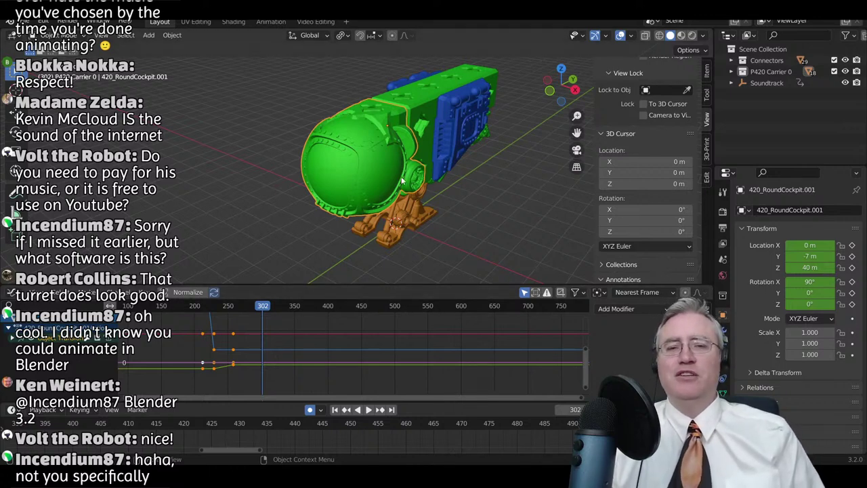
middle_click_drag(437, 136, 392, 148, "shift")
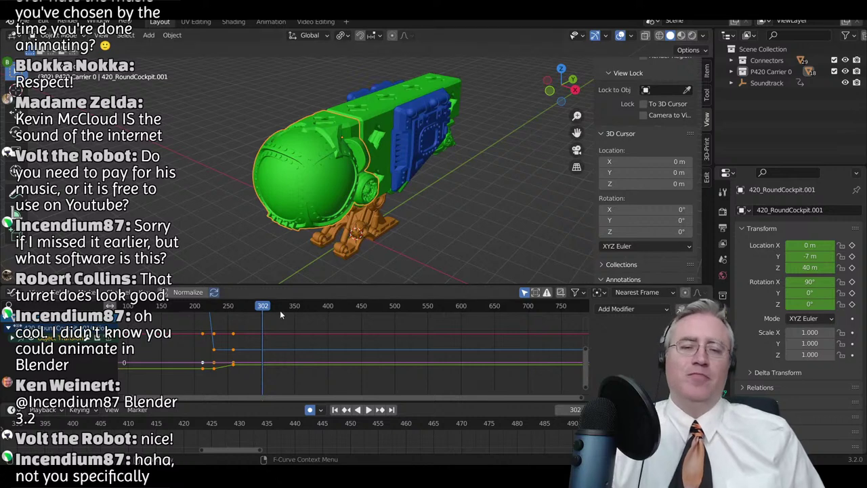
- Move the playhead to frame 290 and view the carrier's cockpit from the front and slightly above
left_click_drag(263, 312, 255, 311)
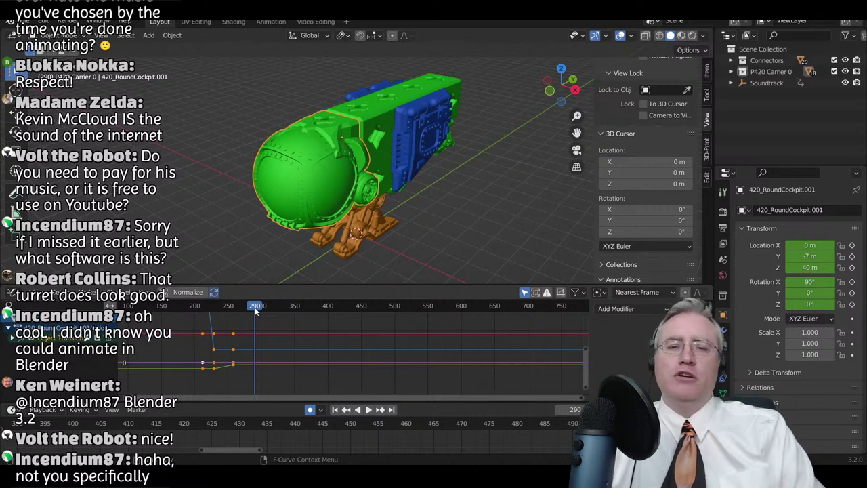
scroll(379, 200, "down", 2)
middle_click_drag(379, 196, 372, 171)
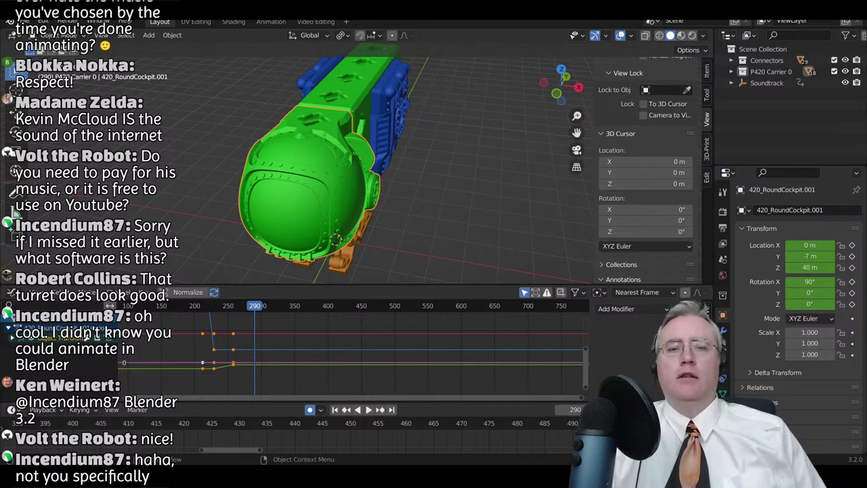
- Switch to the browser and skim the posts on the 3DPrintingProfessor Patreon page, returning to the start of the list
left_click_drag(438, 85, 409, 63)
left_click(622, 52)
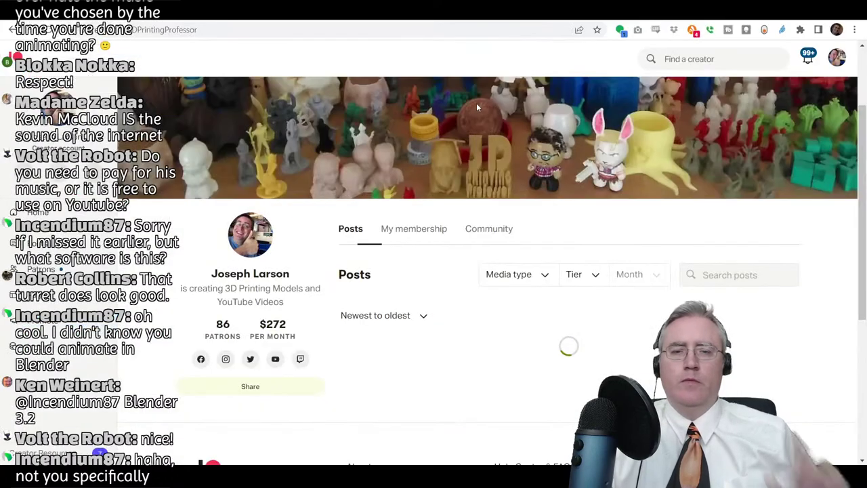
mouse_move(487, 477)
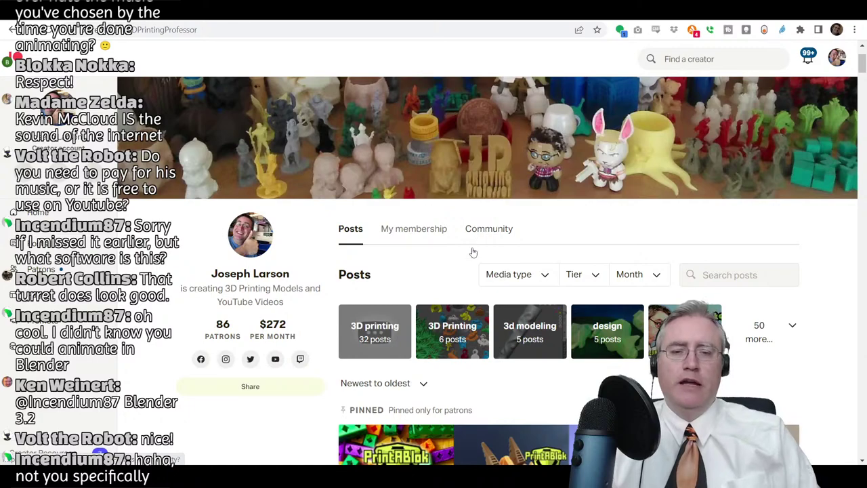
scroll(451, 270, "down", 7)
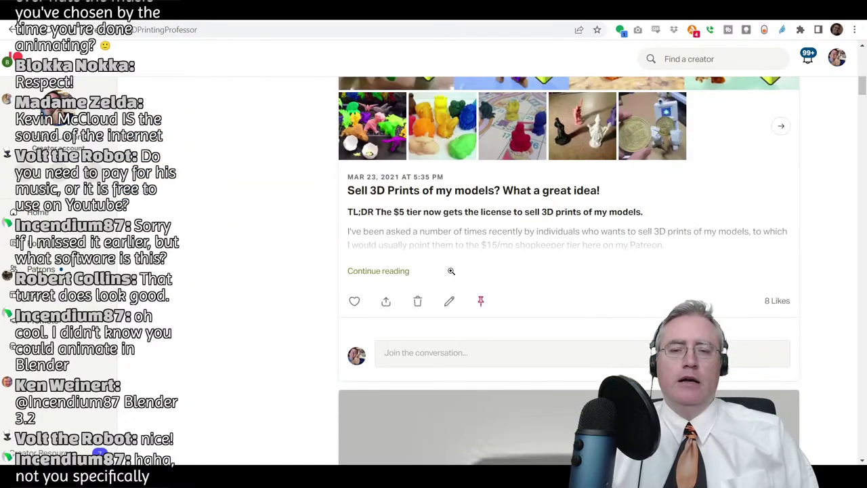
scroll(452, 271, "down", 2)
scroll(451, 270, "up", 9)
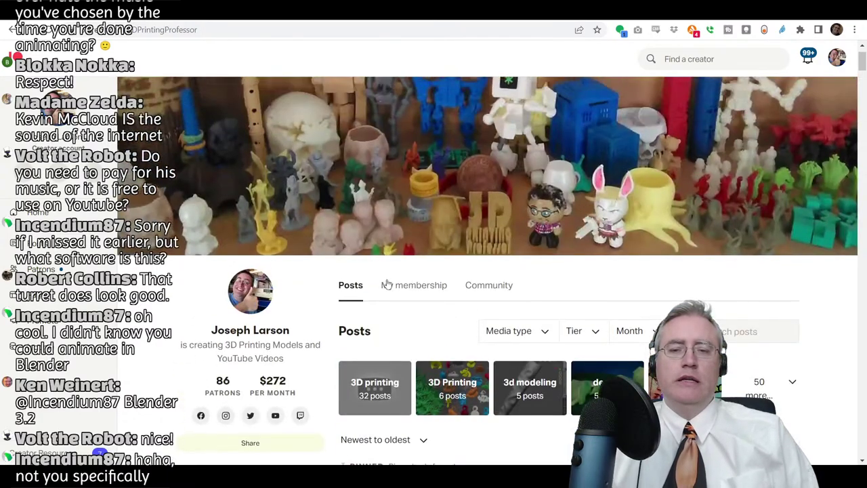